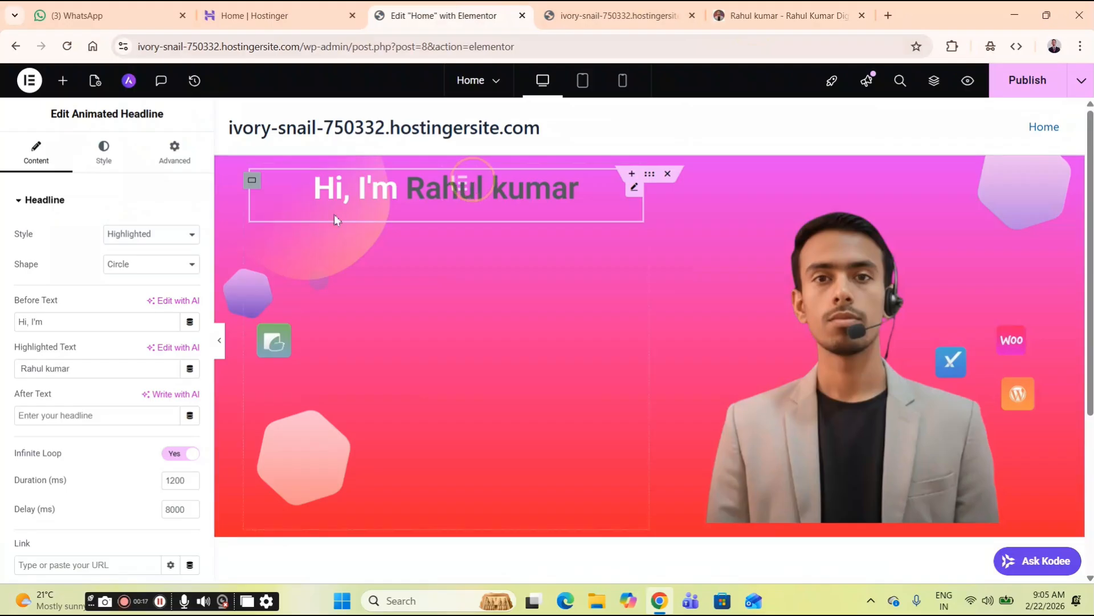
- Set the text color of the headline's animated text to the blue #3C28DF
click(112, 169)
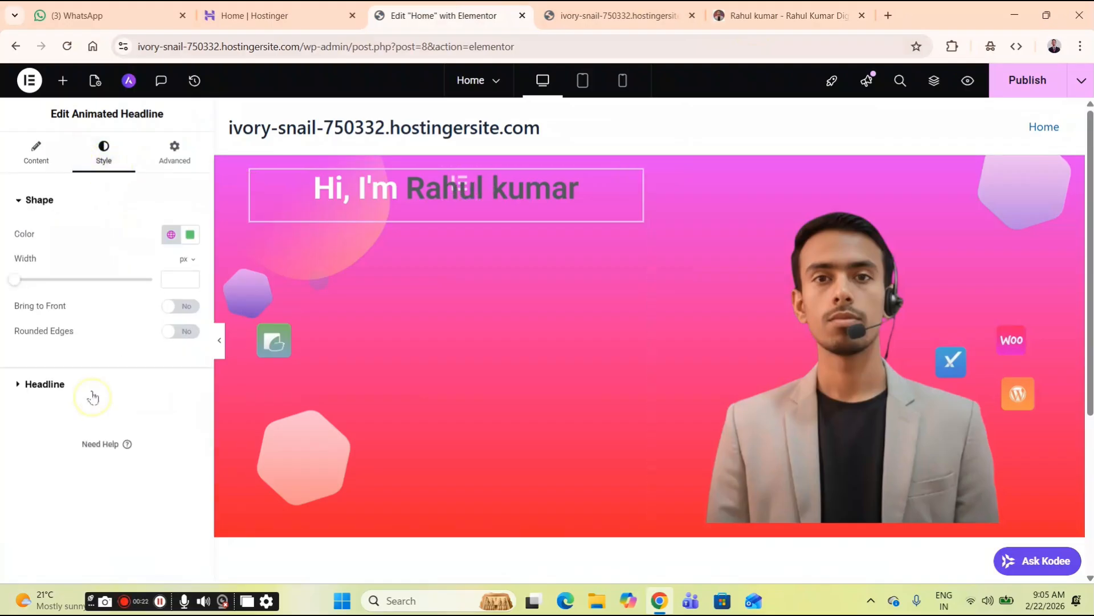
click(115, 384)
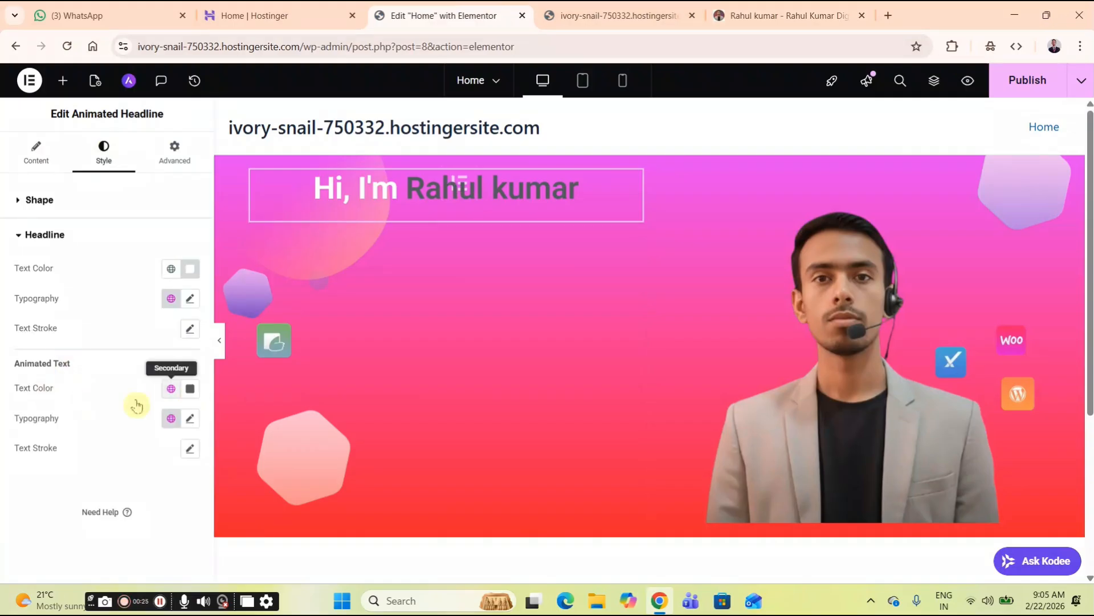
click(190, 391)
click(233, 240)
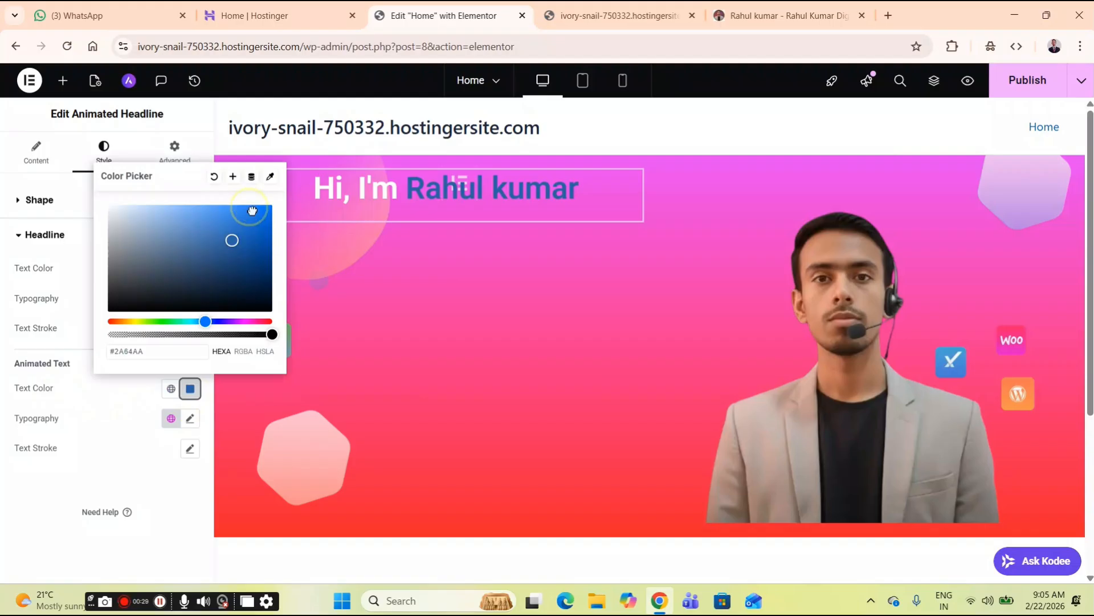
click(251, 210)
click(220, 321)
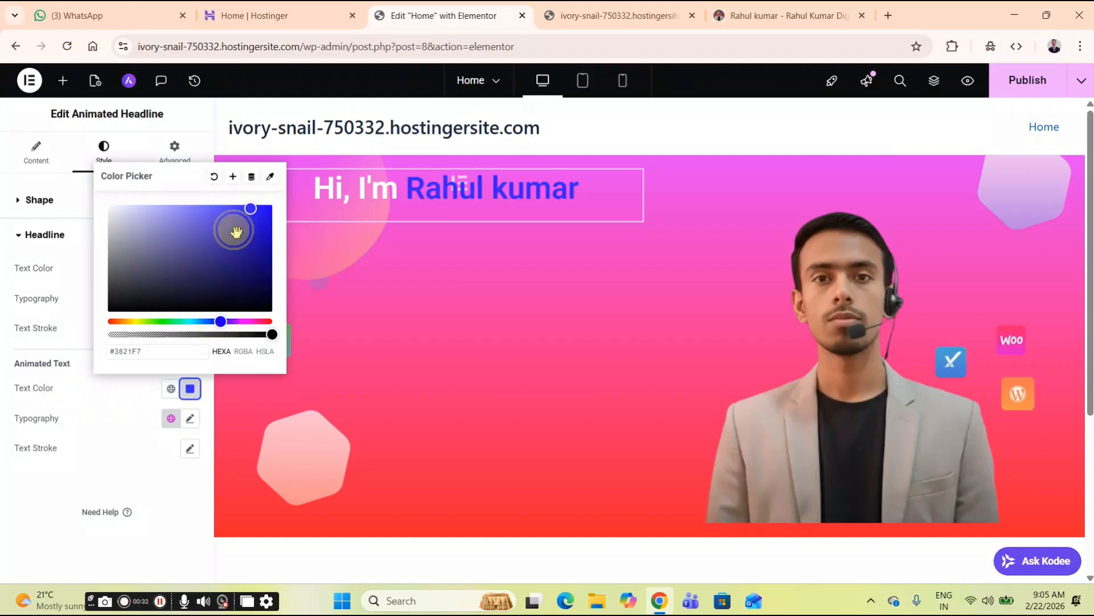
click(240, 210)
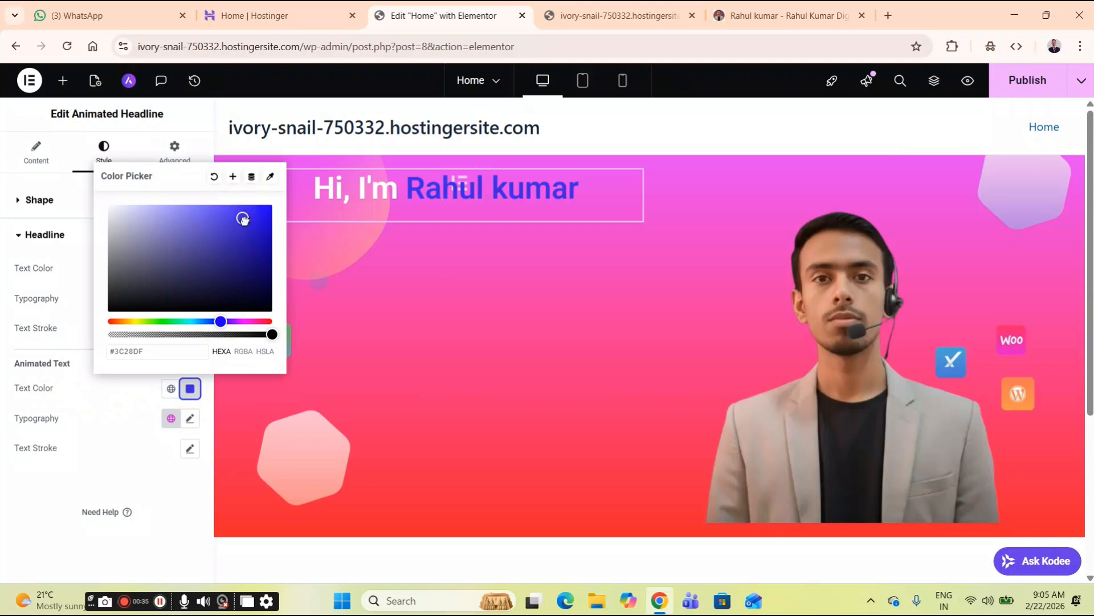
click(88, 488)
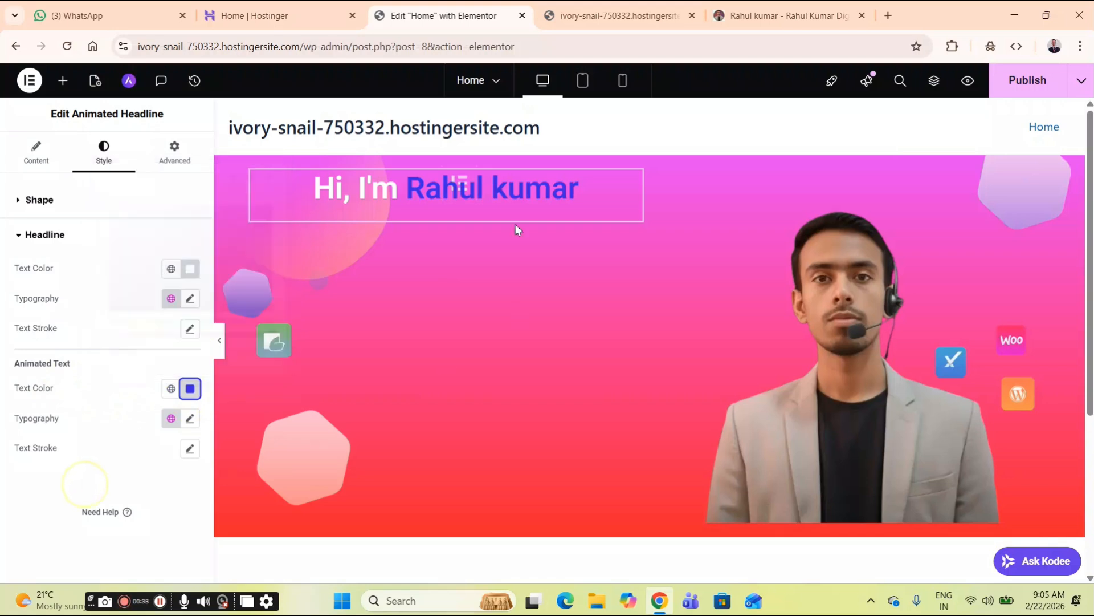
- Copy the "Transforming businesses through strategic digital marketing" paragraph from the reference portfolio site and return to the page editor
click(789, 7)
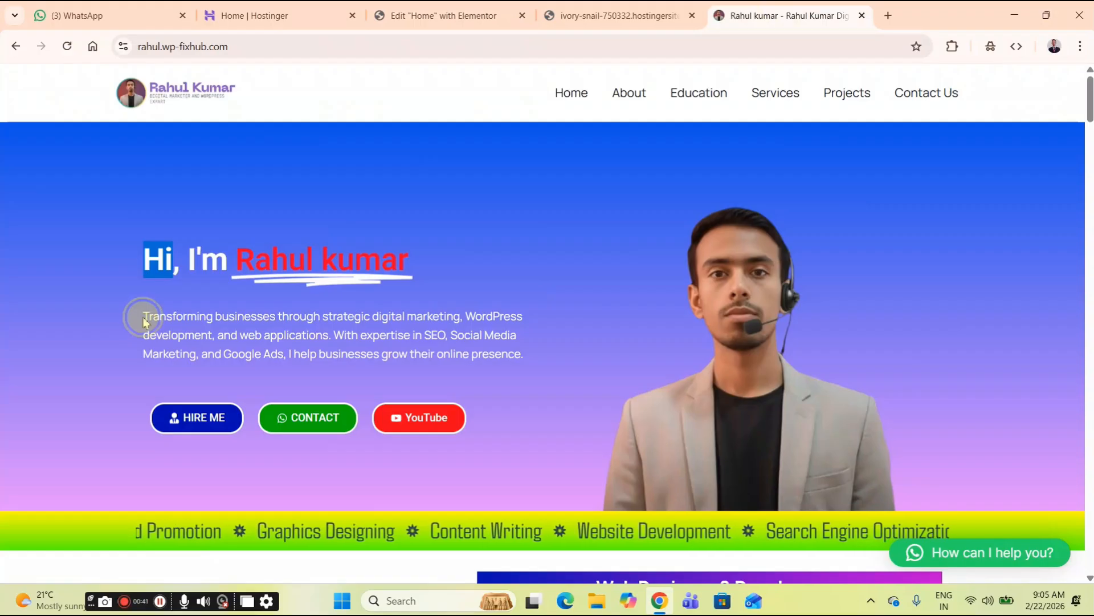
drag(147, 317, 534, 359)
right_click(455, 343)
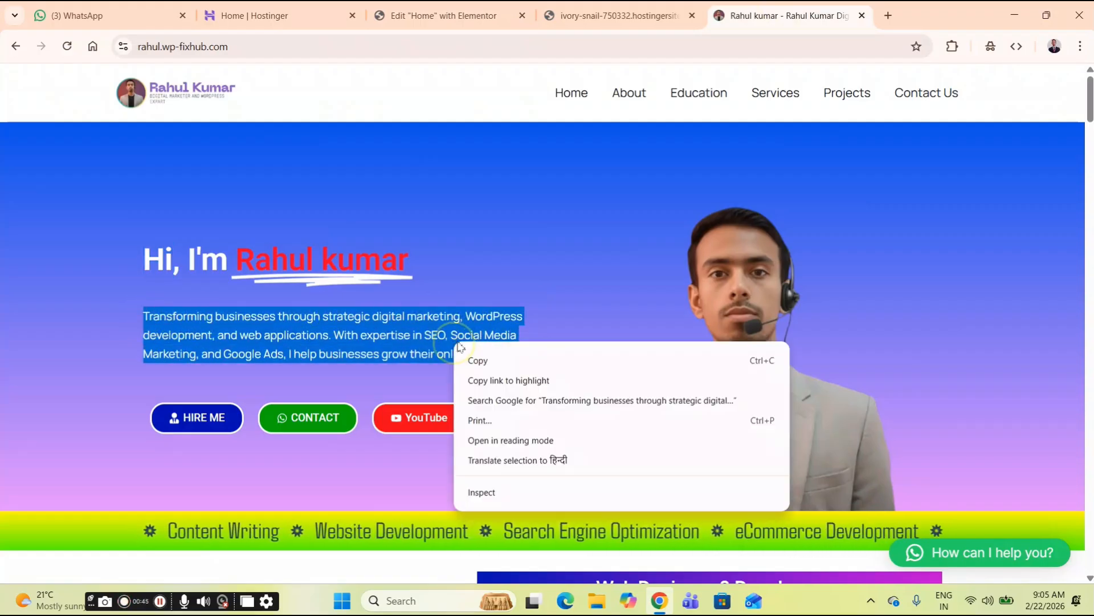
click(483, 359)
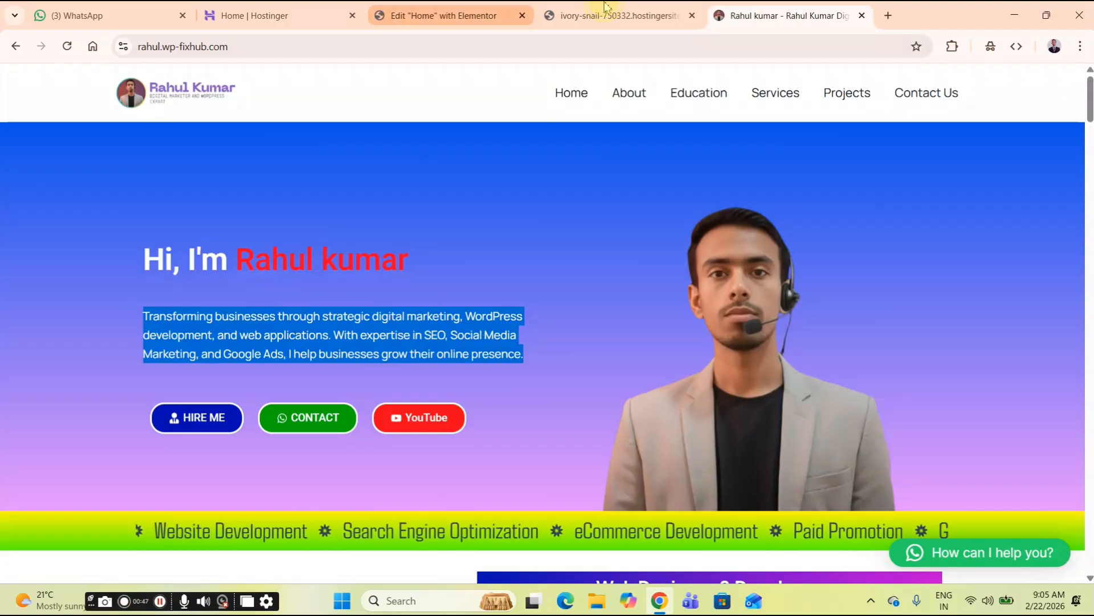
click(552, 7)
click(435, 16)
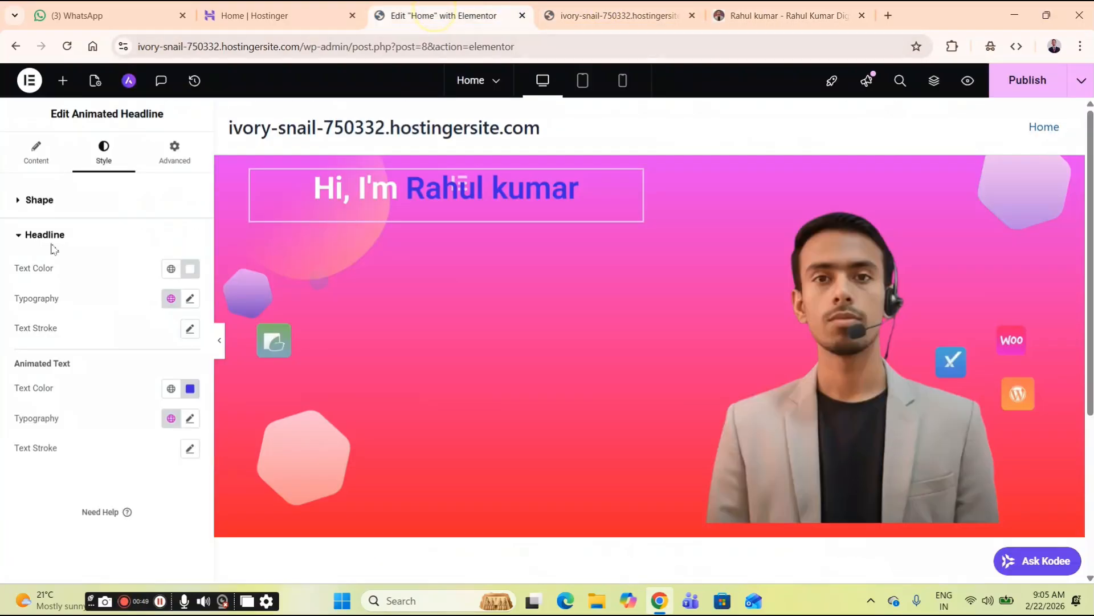
- Add a Text Editor widget below the animated headline and replace its placeholder text with the copied paragraph
click(63, 84)
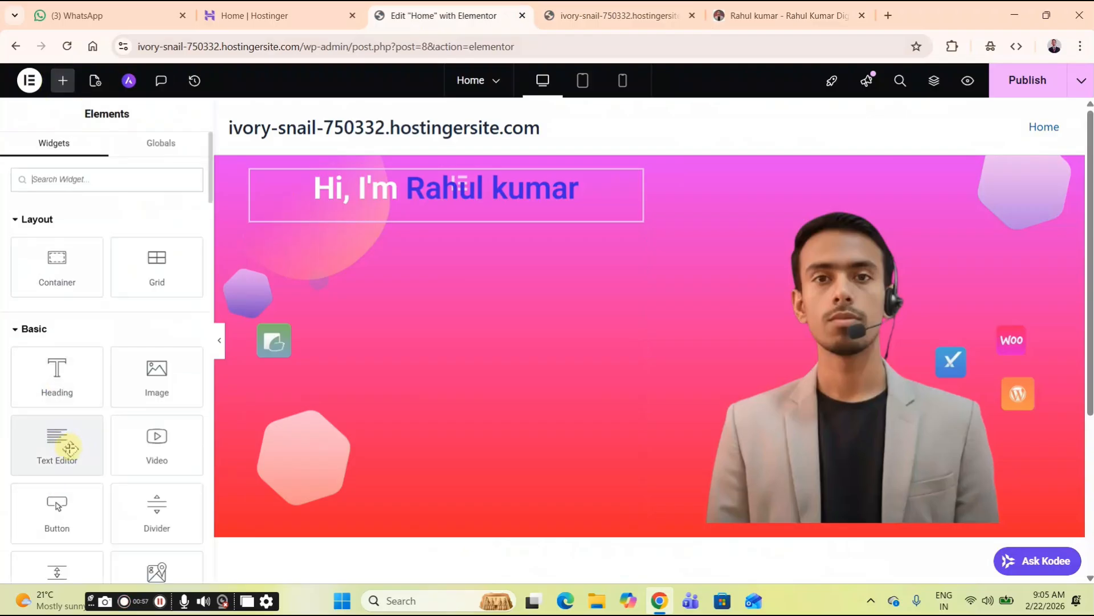
drag(68, 448, 473, 219)
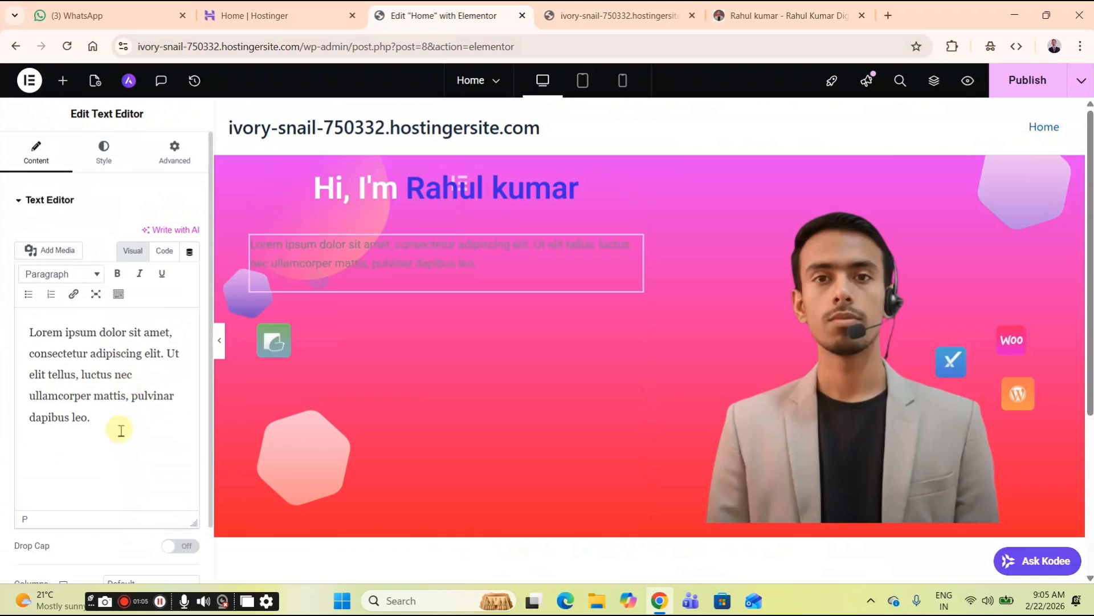
drag(101, 421, 30, 332)
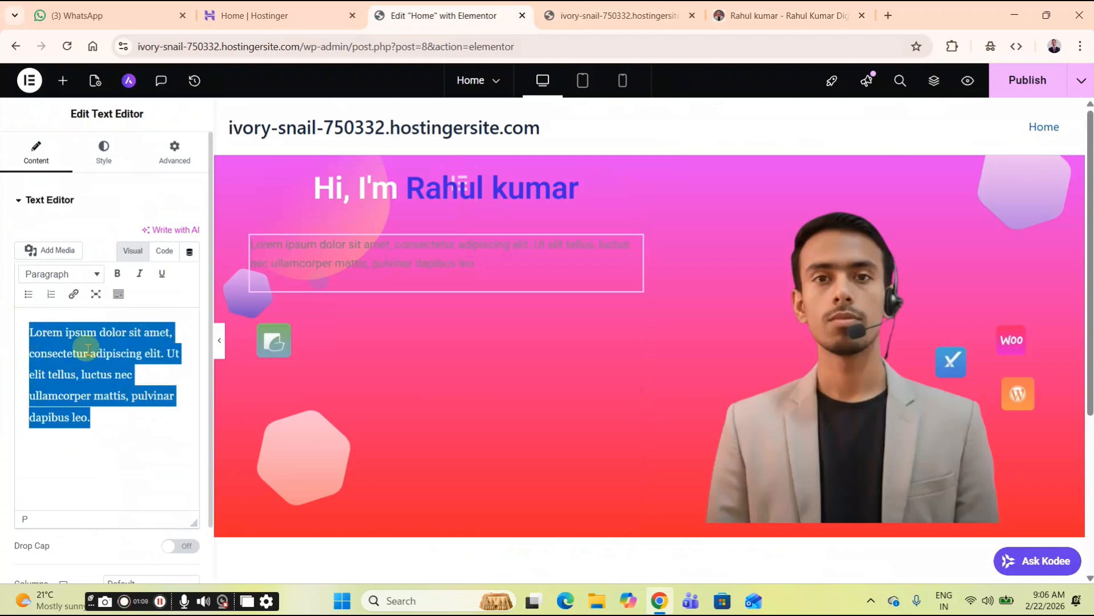
key(ctrl+v)
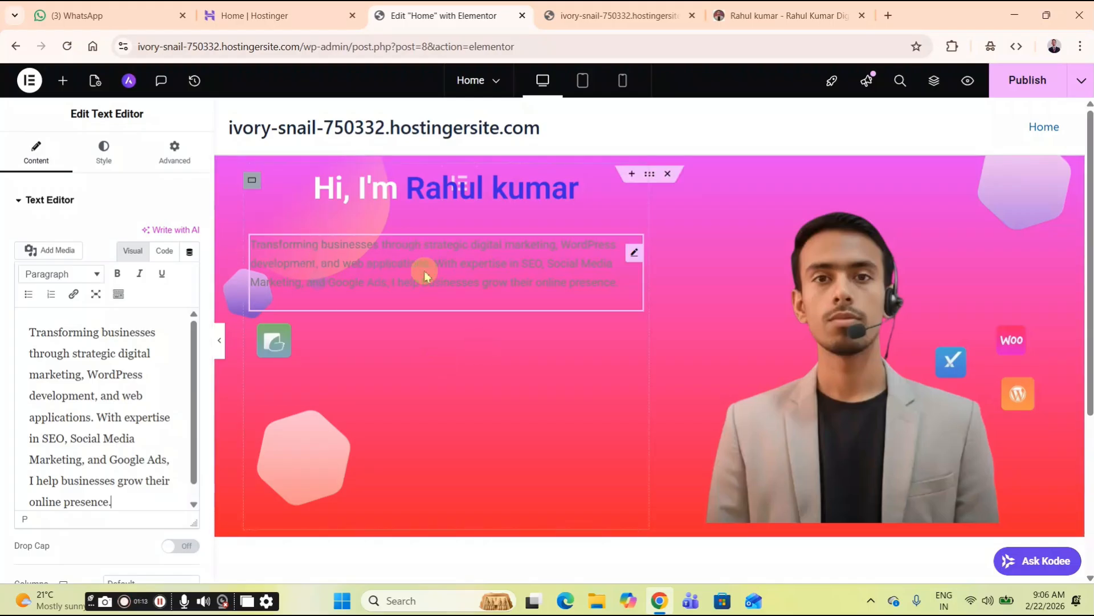
- Set the intro paragraph's text color to white, #FFFFFF
click(111, 165)
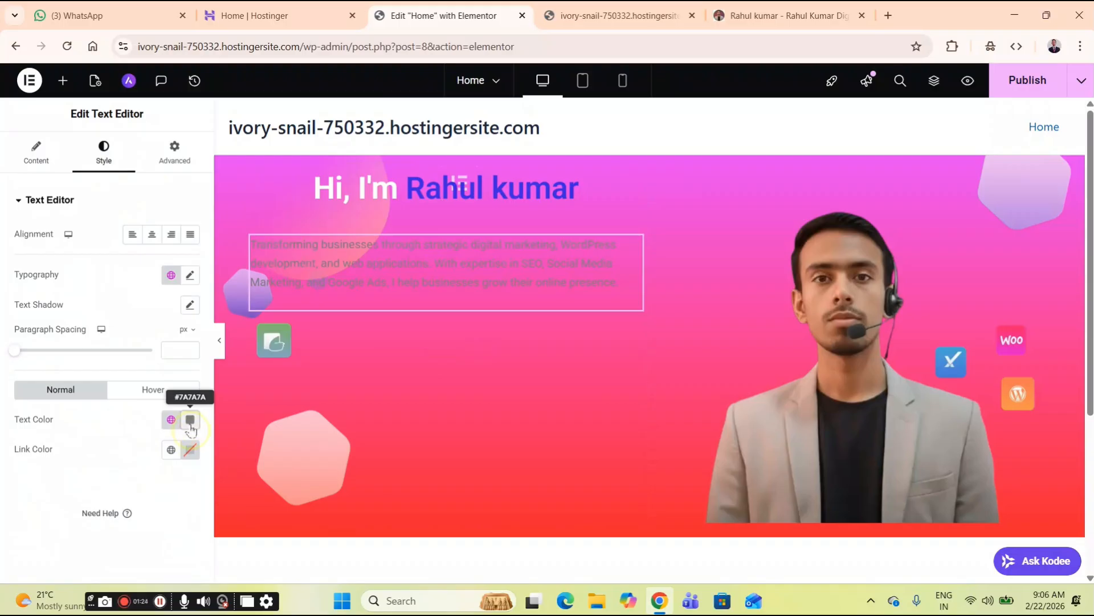
click(190, 420)
click(136, 243)
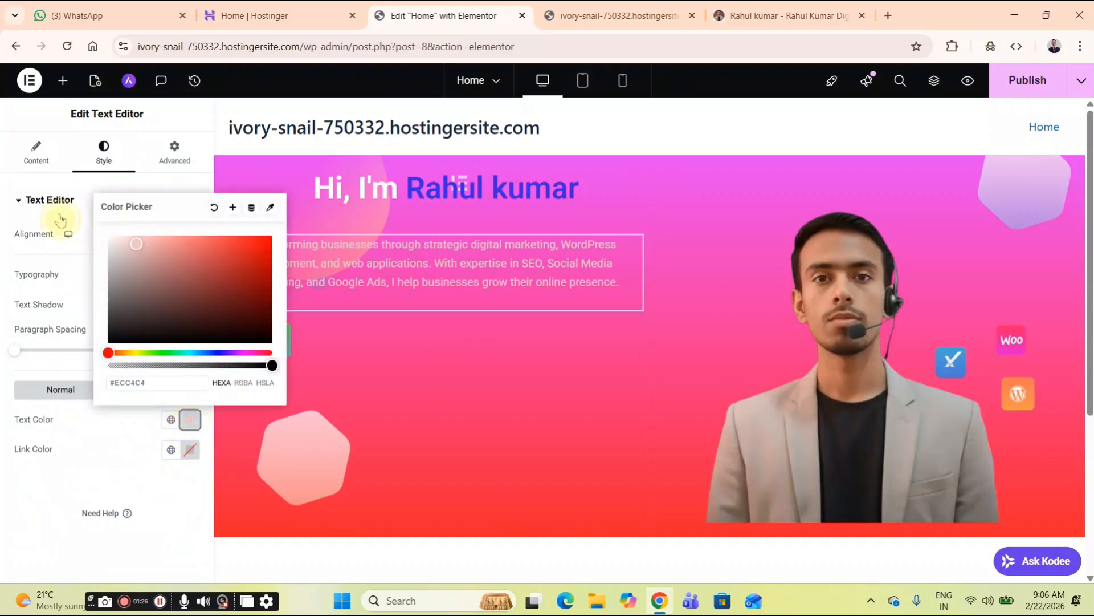
drag(136, 243, 60, 220)
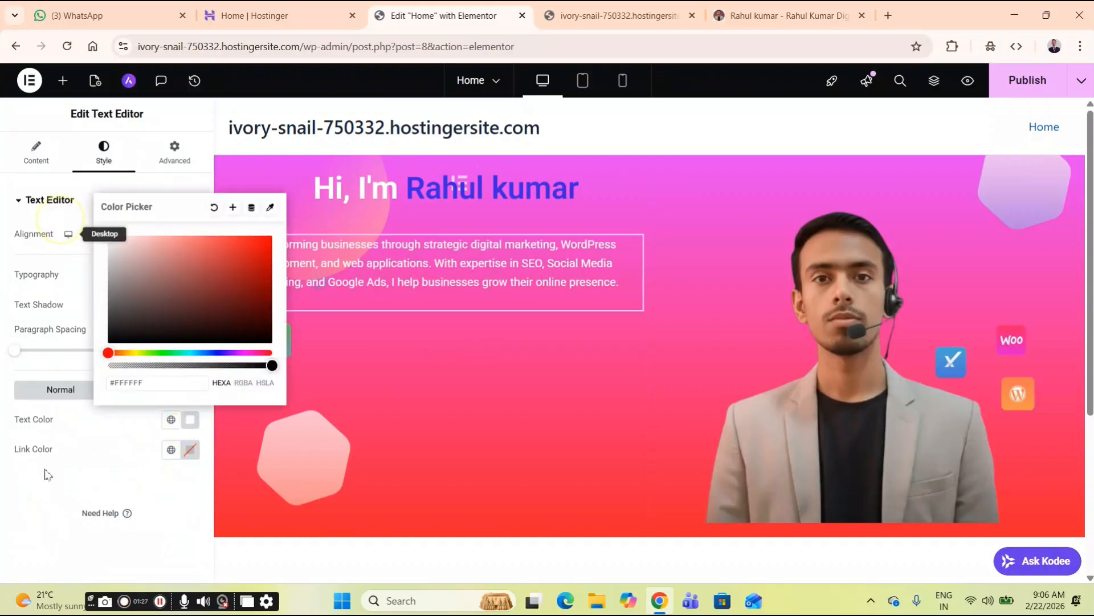
click(44, 471)
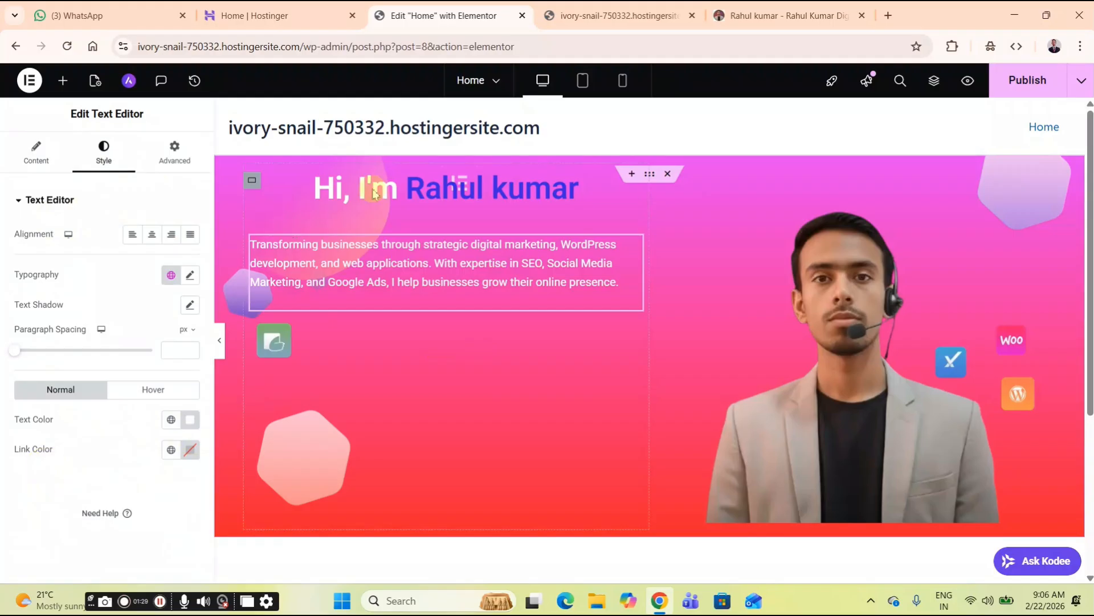
- Check the reference site's hero layout and set Justify Content to Center for the container holding the headline and paragraph
click(798, 8)
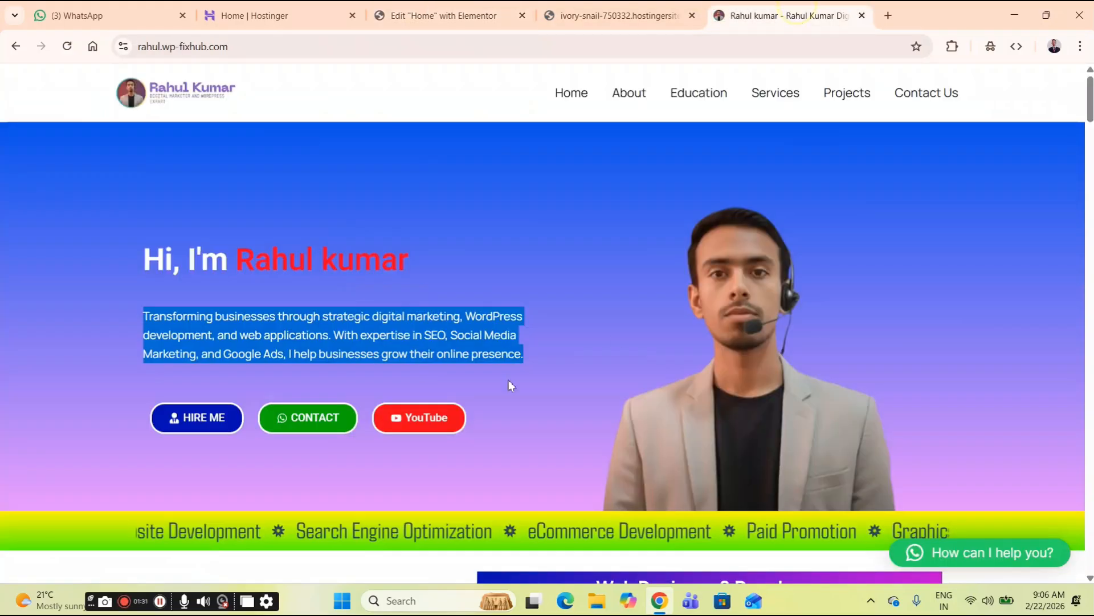
click(436, 8)
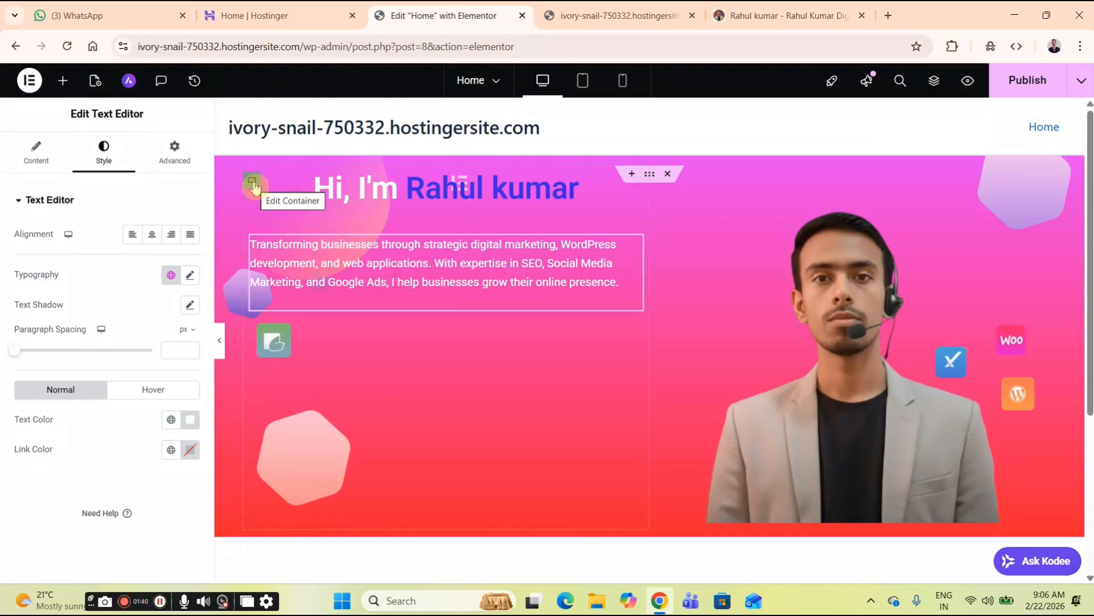
click(254, 186)
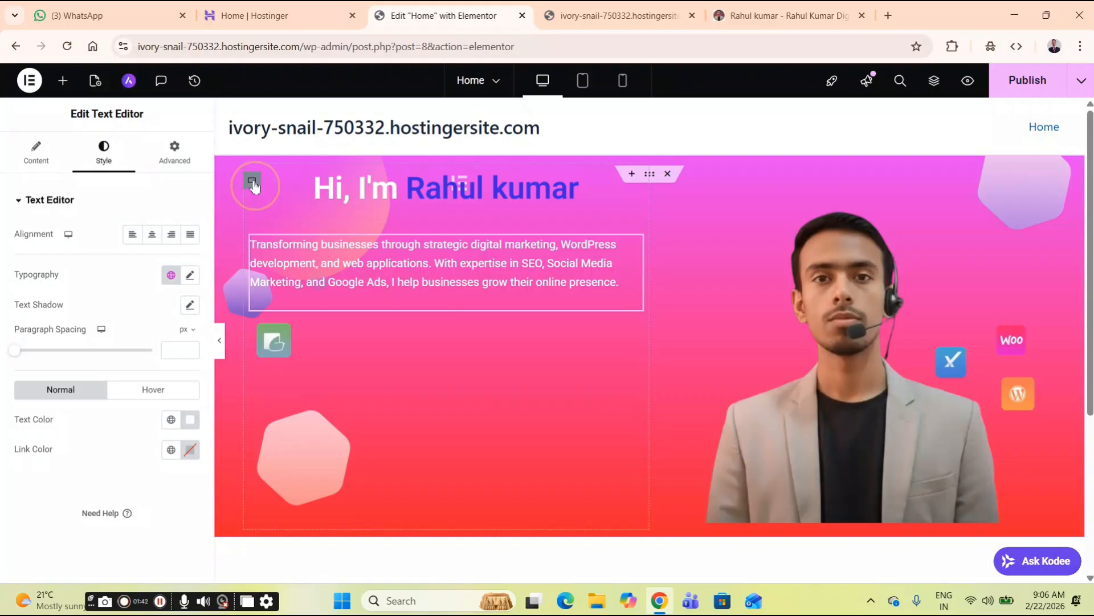
click(254, 186)
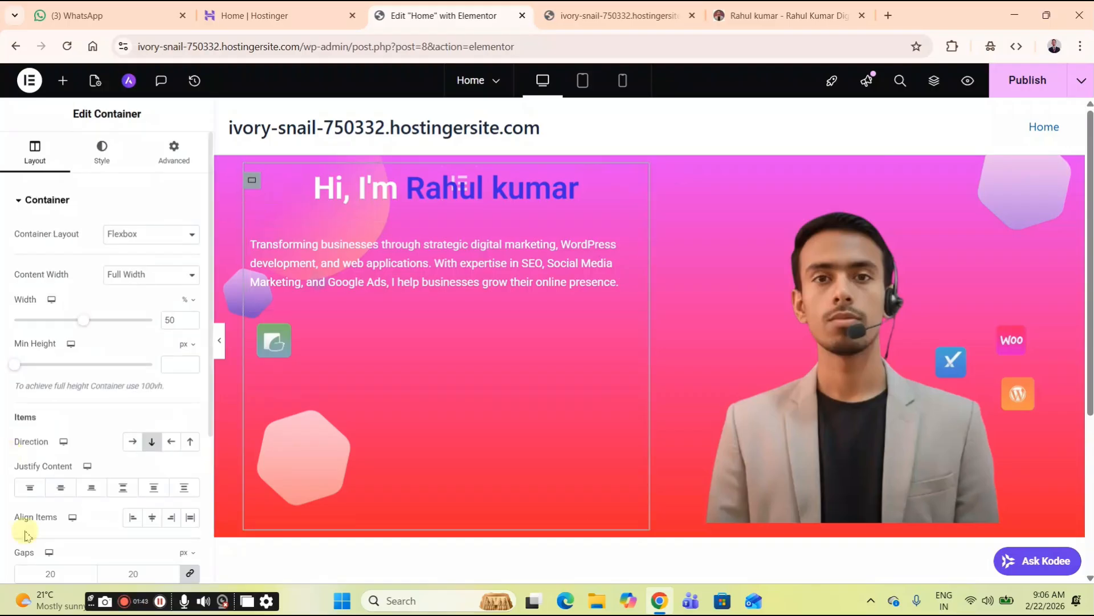
click(64, 489)
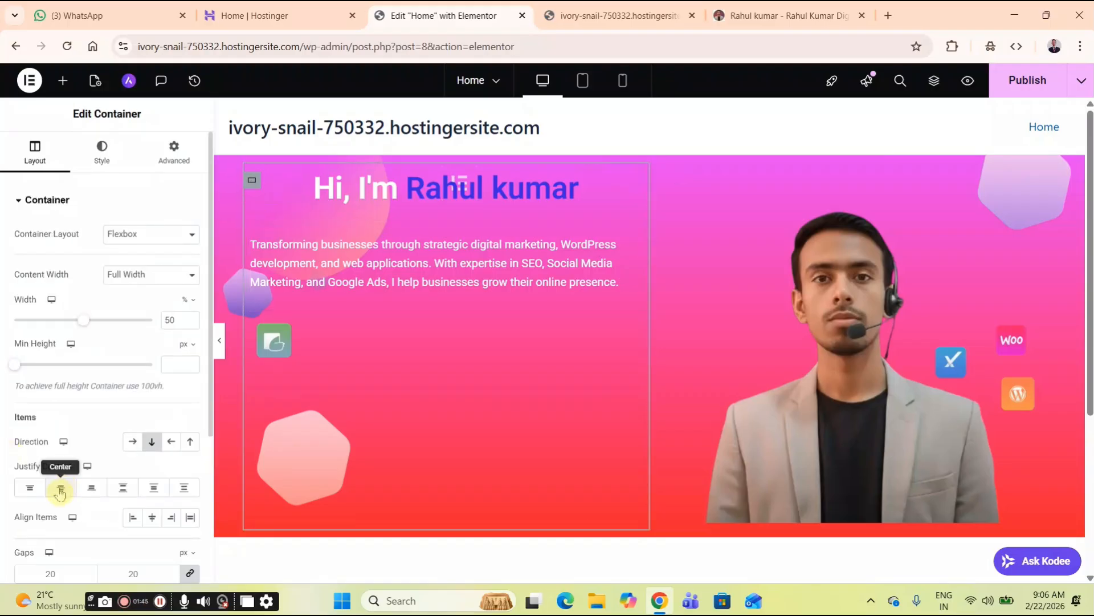
click(21, 488)
click(61, 495)
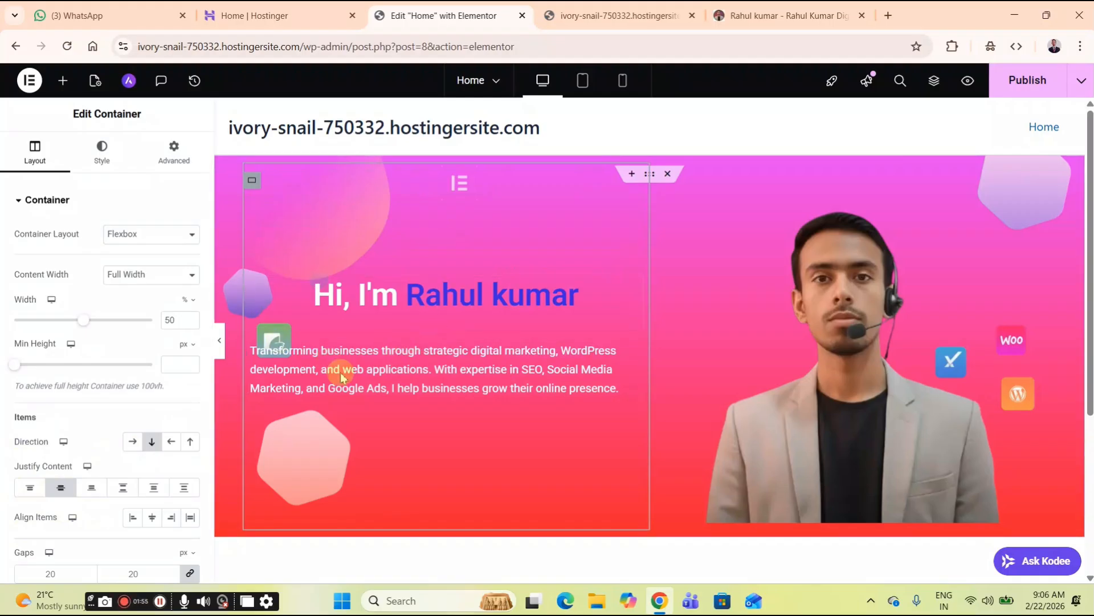
- Compare the hero section with the reference site's buttons and publish the page
click(781, 16)
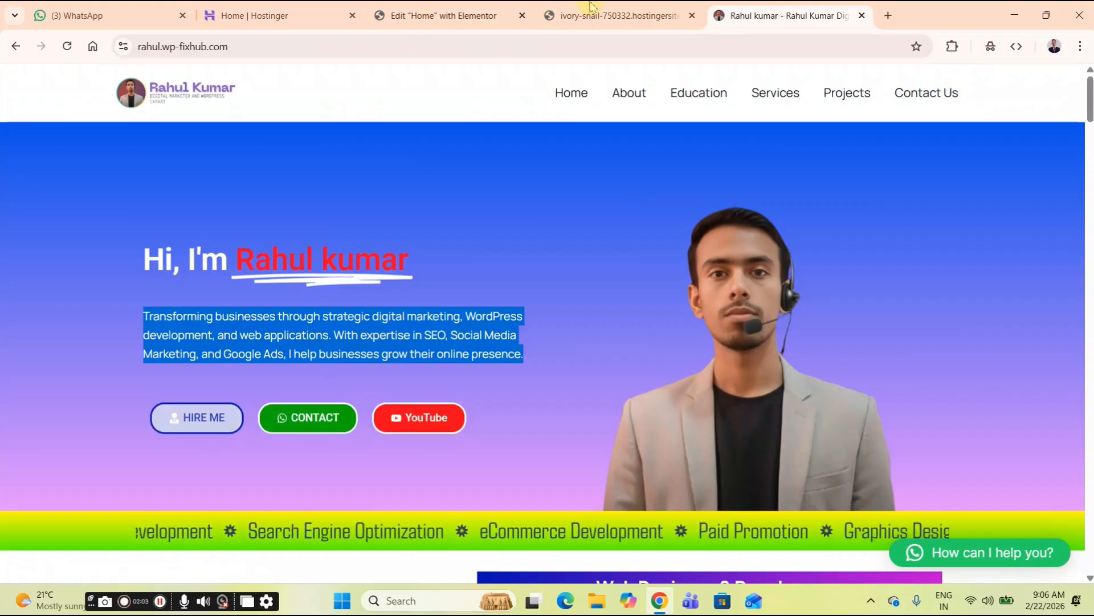
click(586, 18)
click(428, 8)
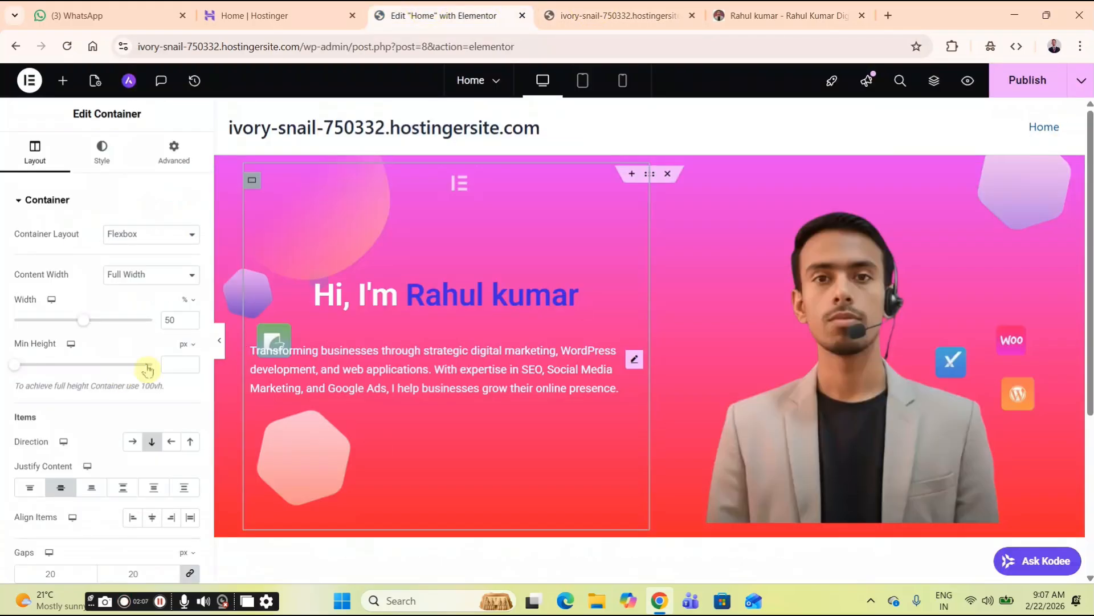
click(1038, 94)
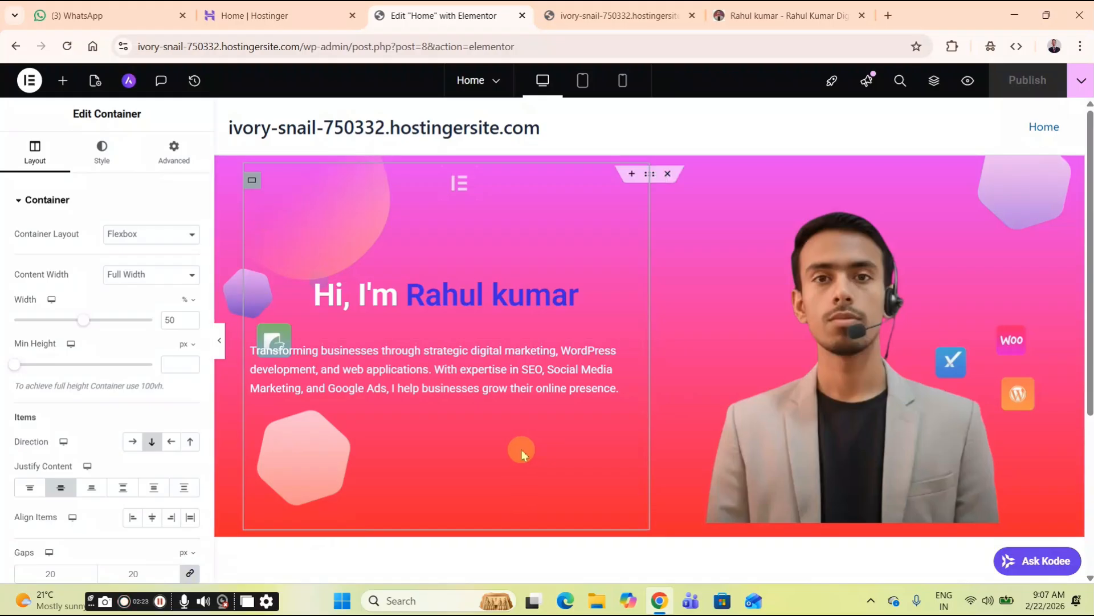
- Add a new container below the intro paragraph and place a Button widget inside it
click(62, 81)
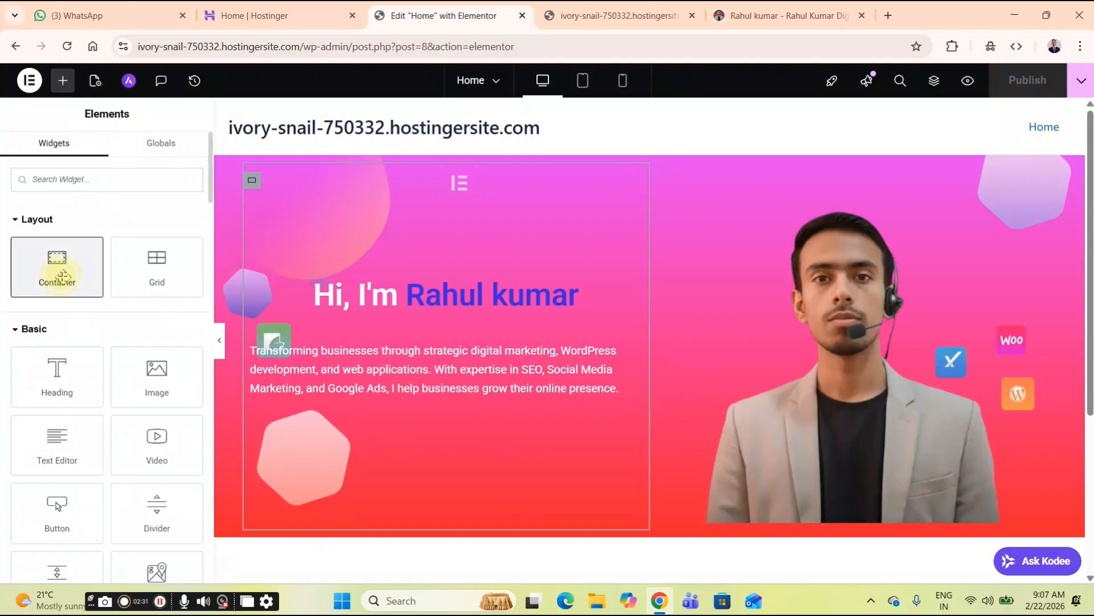
drag(65, 276, 377, 407)
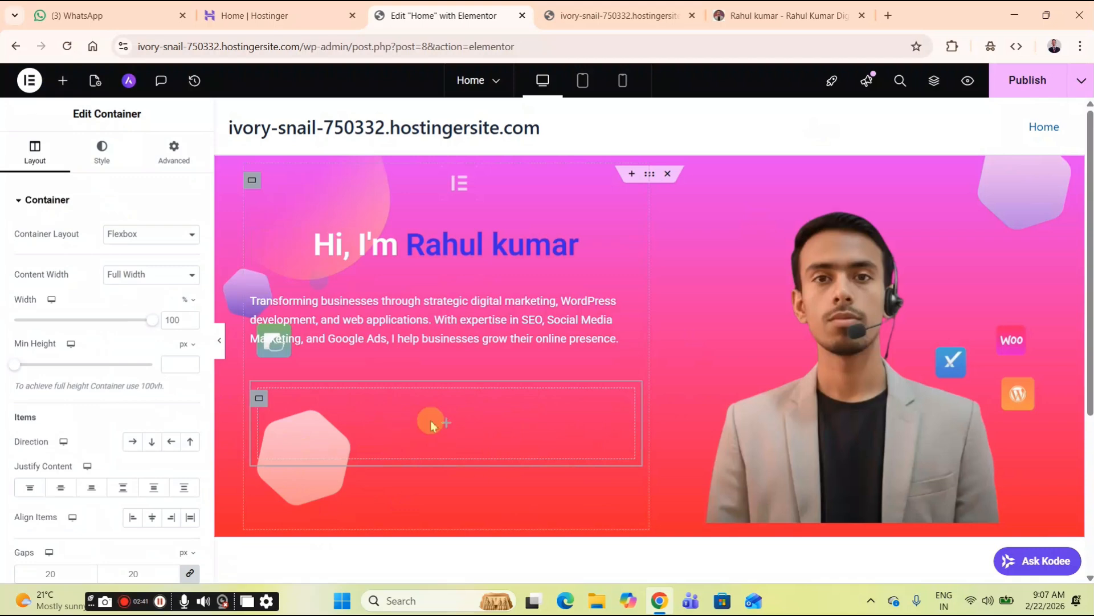
click(59, 87)
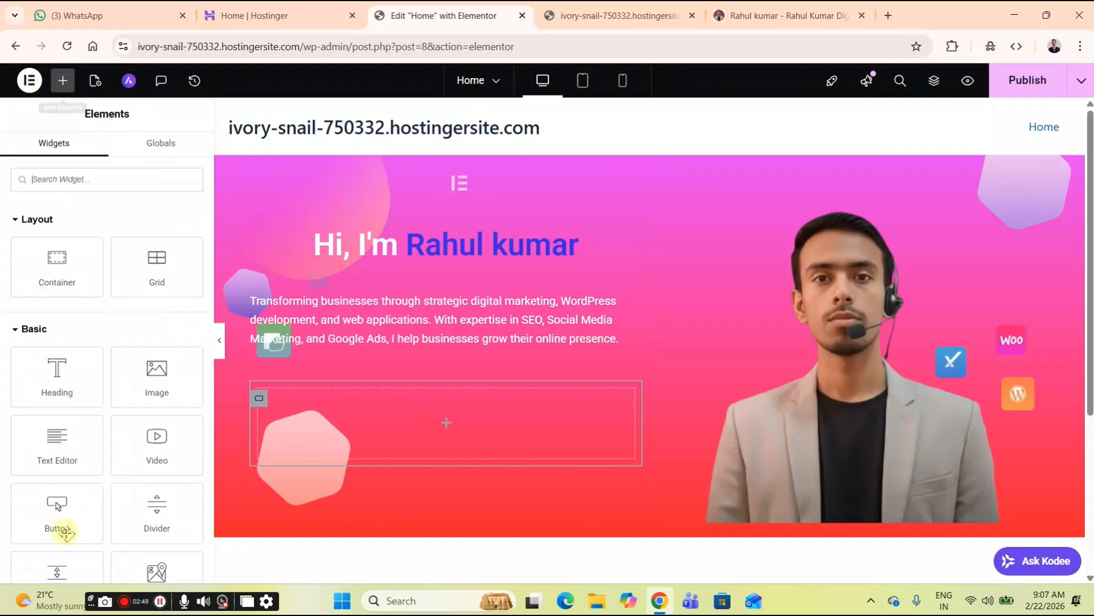
scroll(45, 337, down, 3)
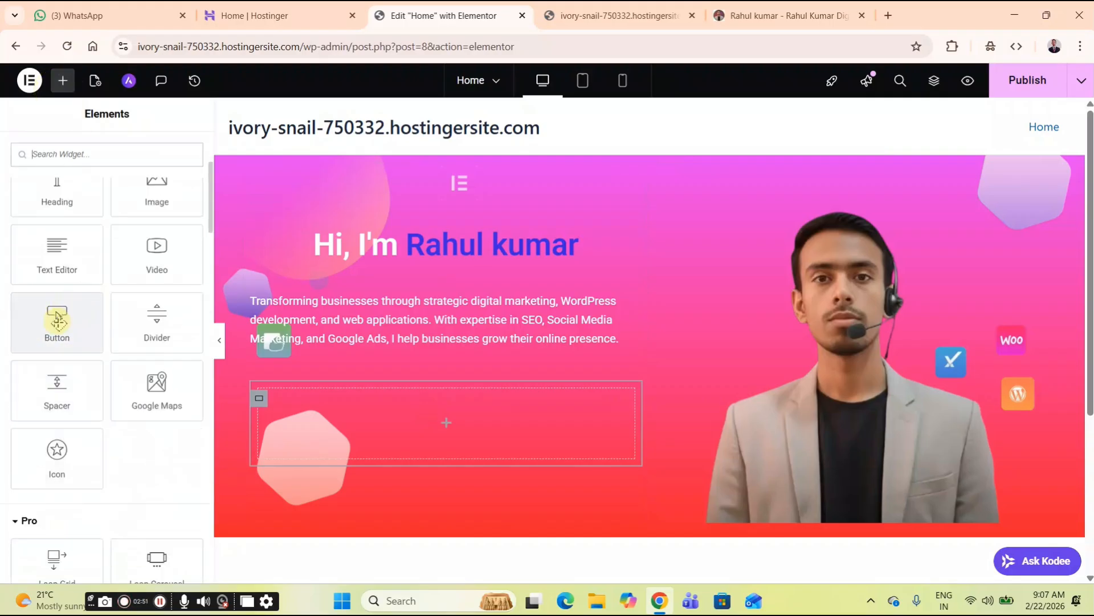
drag(57, 319, 358, 451)
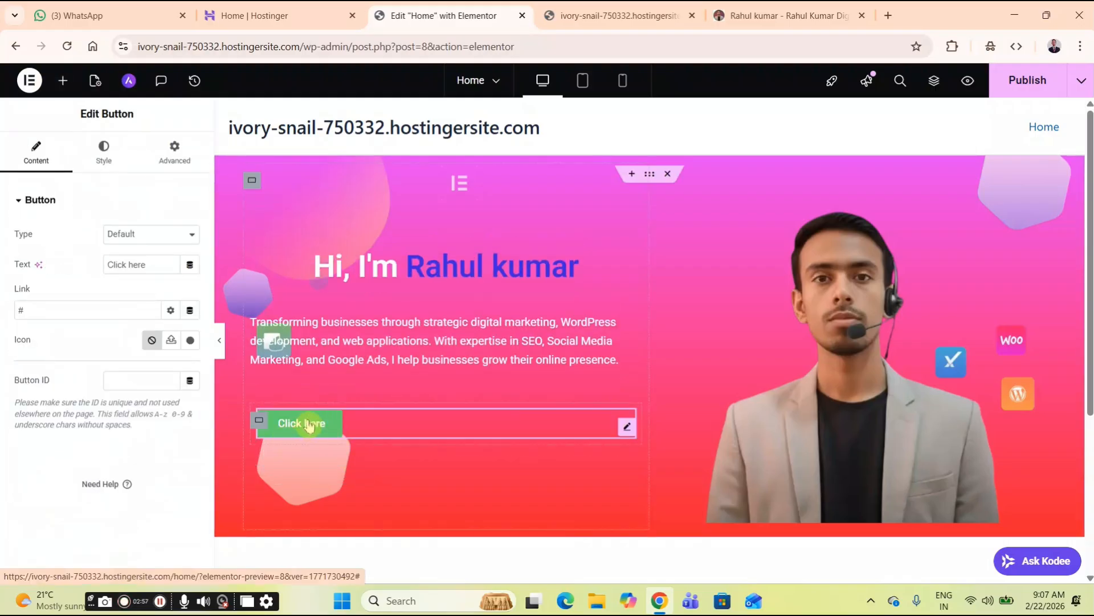
right_click(261, 424)
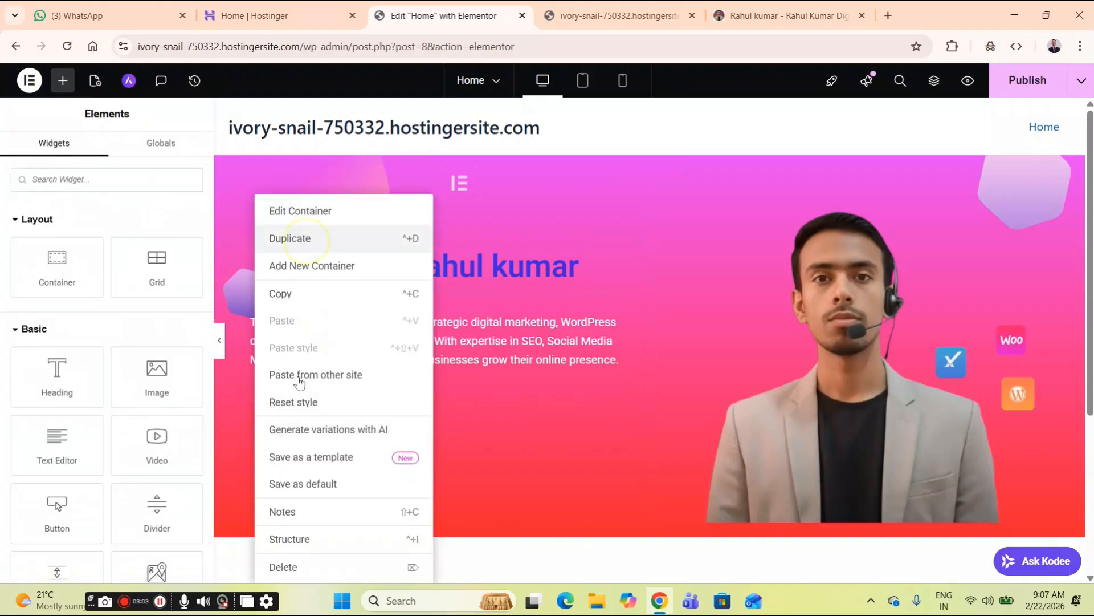
click(291, 314)
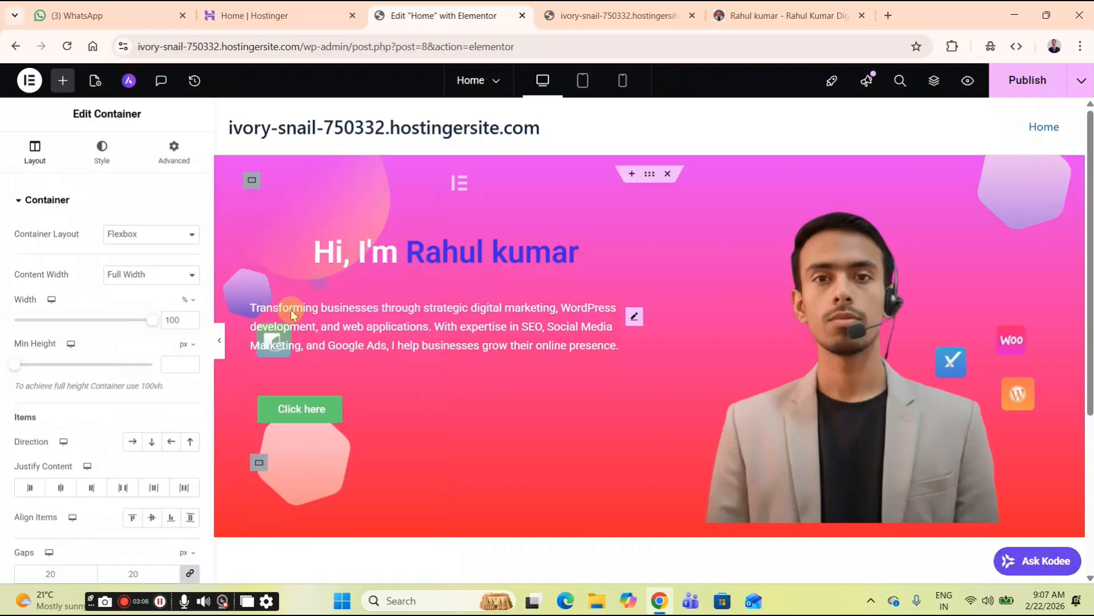
right_click(258, 452)
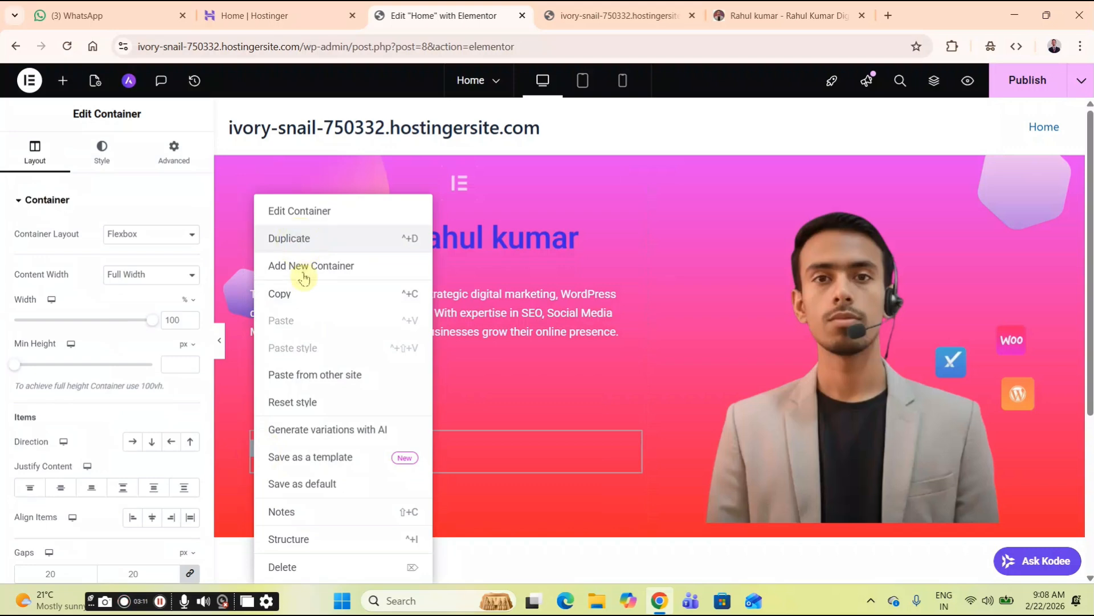
click(296, 238)
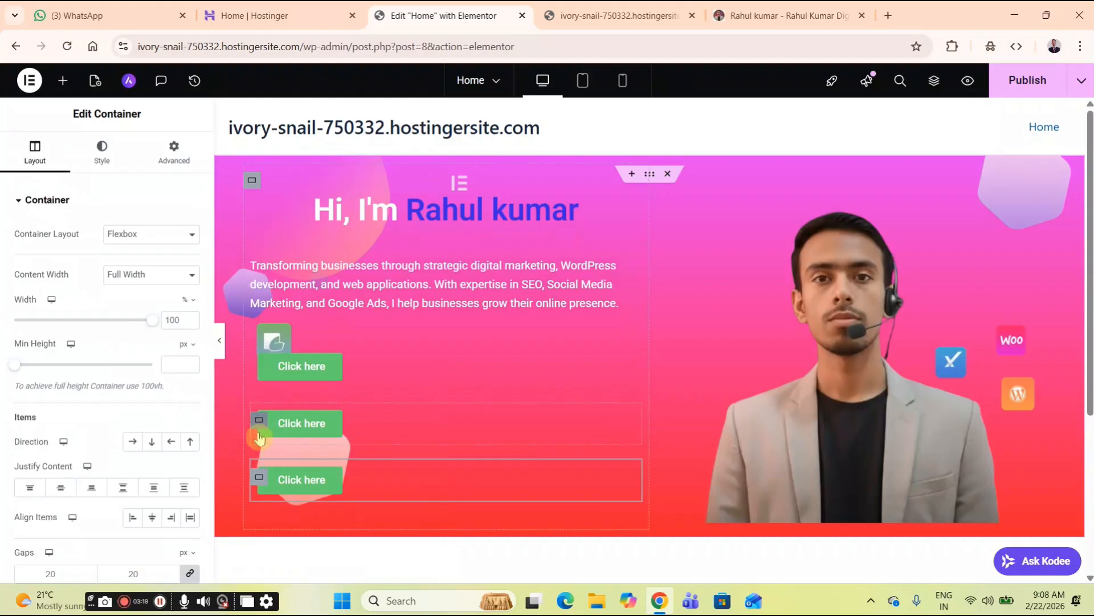
right_click(258, 481)
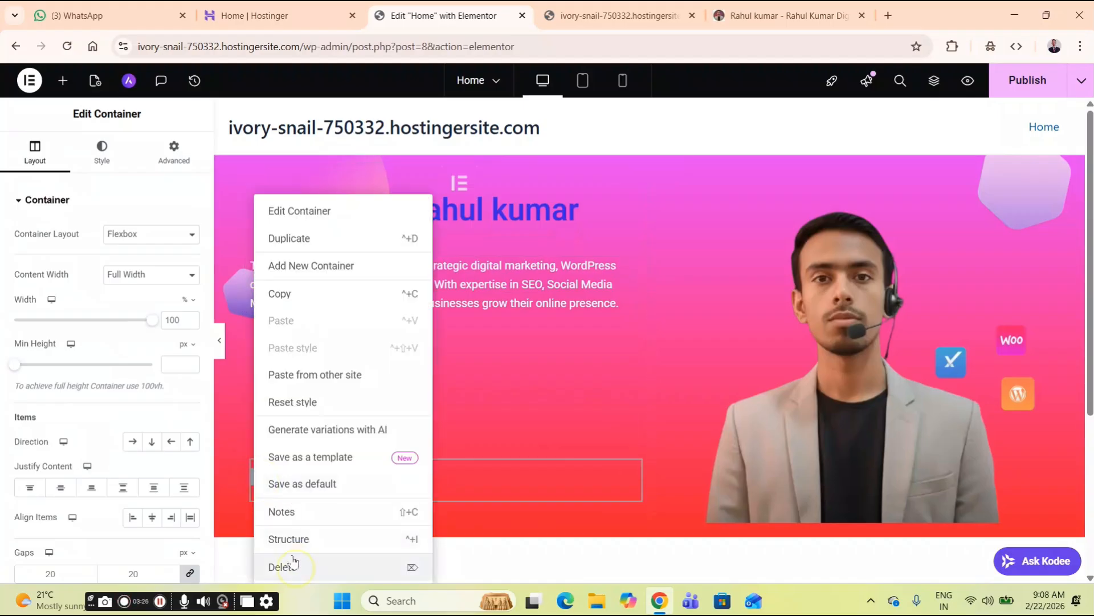
click(286, 453)
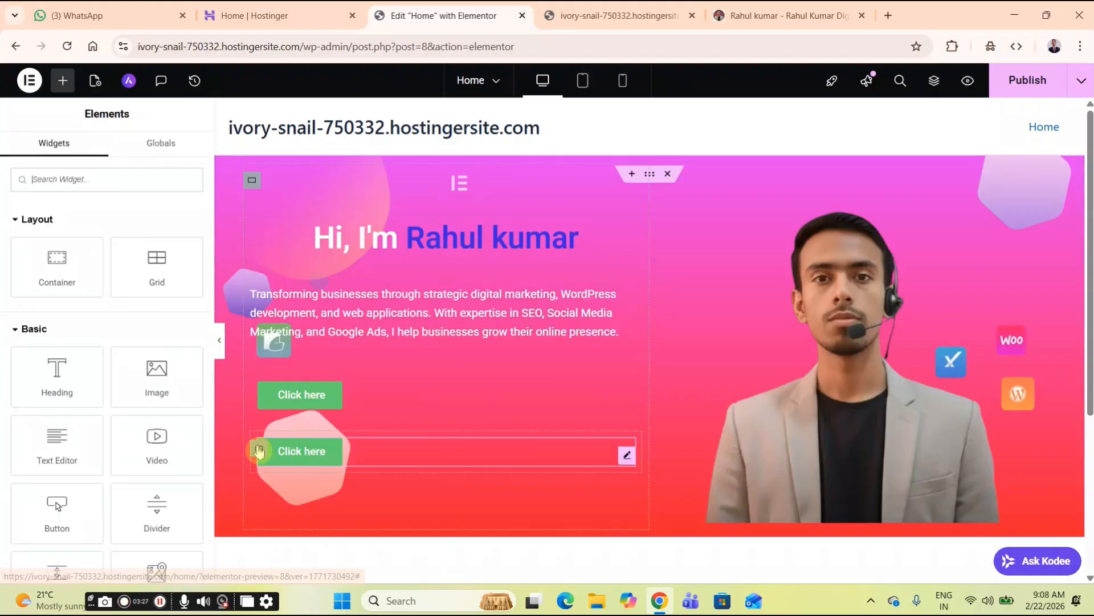
right_click(258, 451)
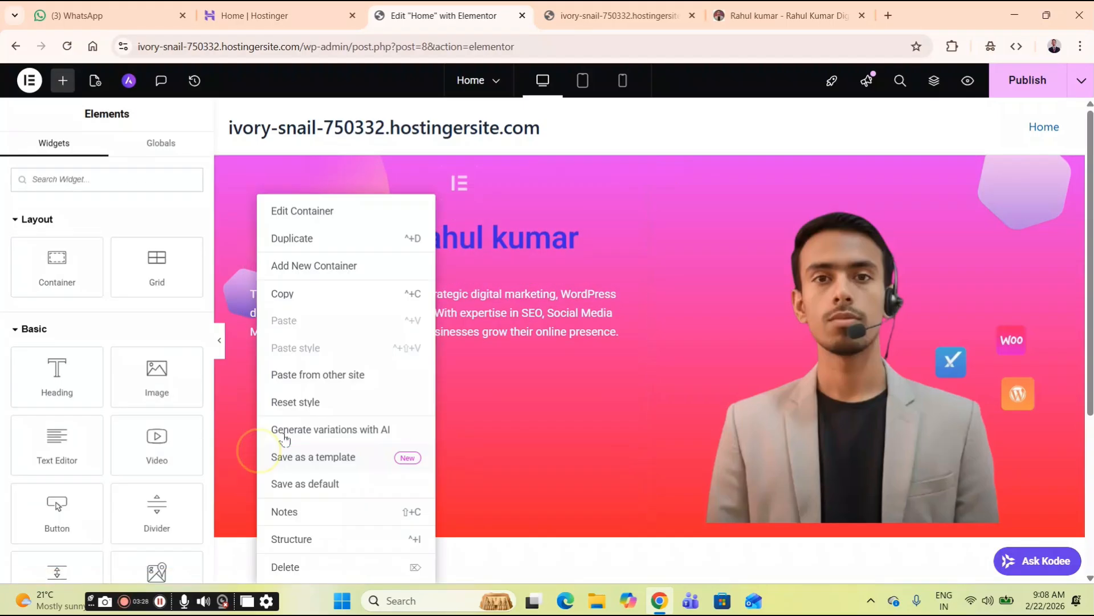
click(301, 560)
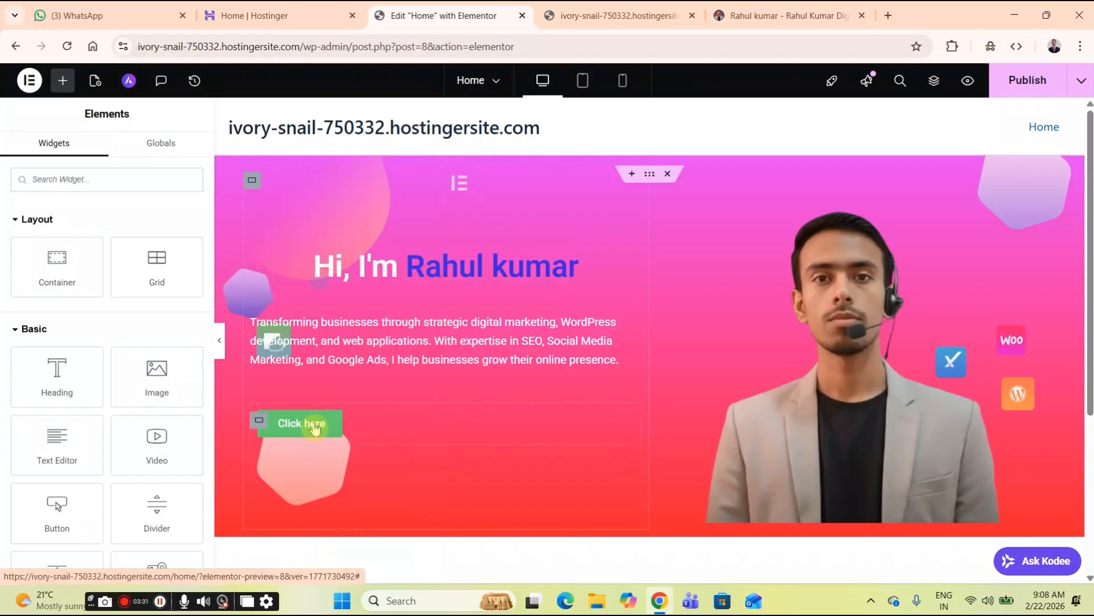
- Duplicate the "Click here" button twice inside its container to make three buttons
right_click(316, 428)
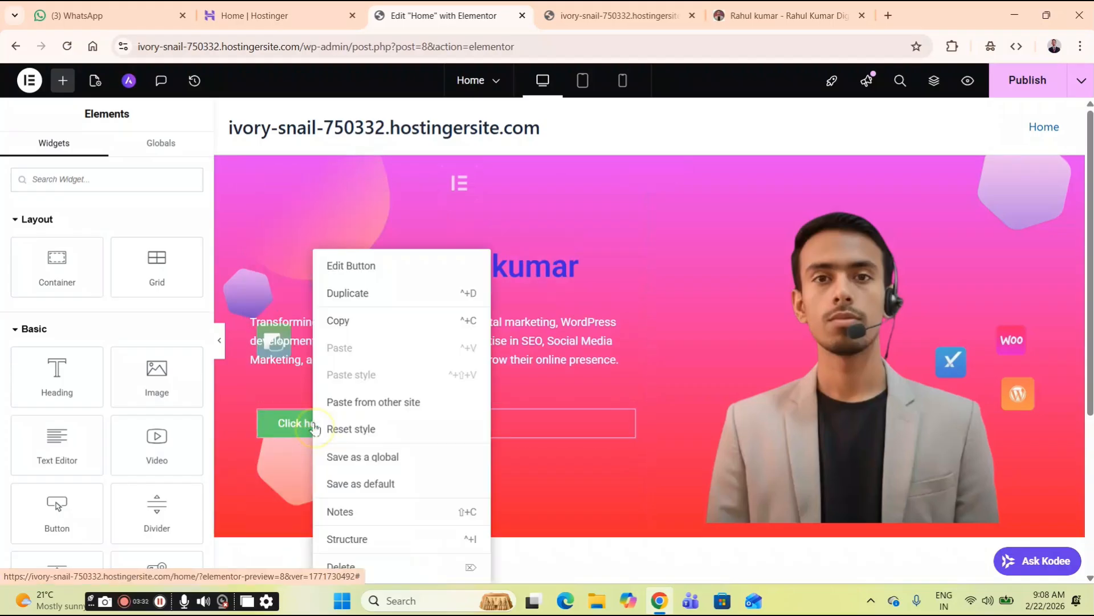
click(366, 299)
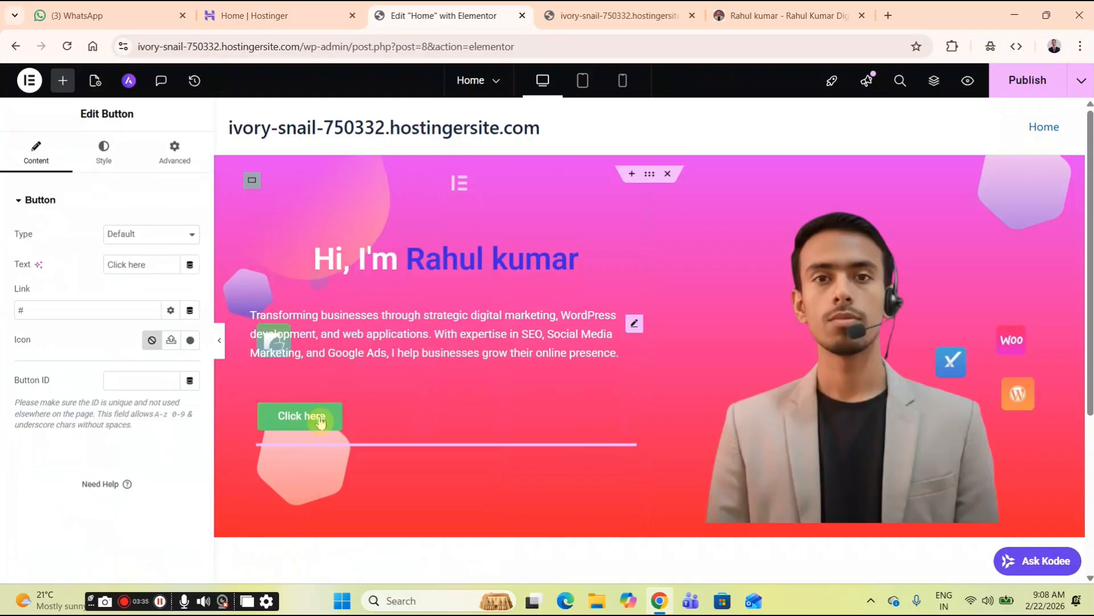
right_click(316, 406)
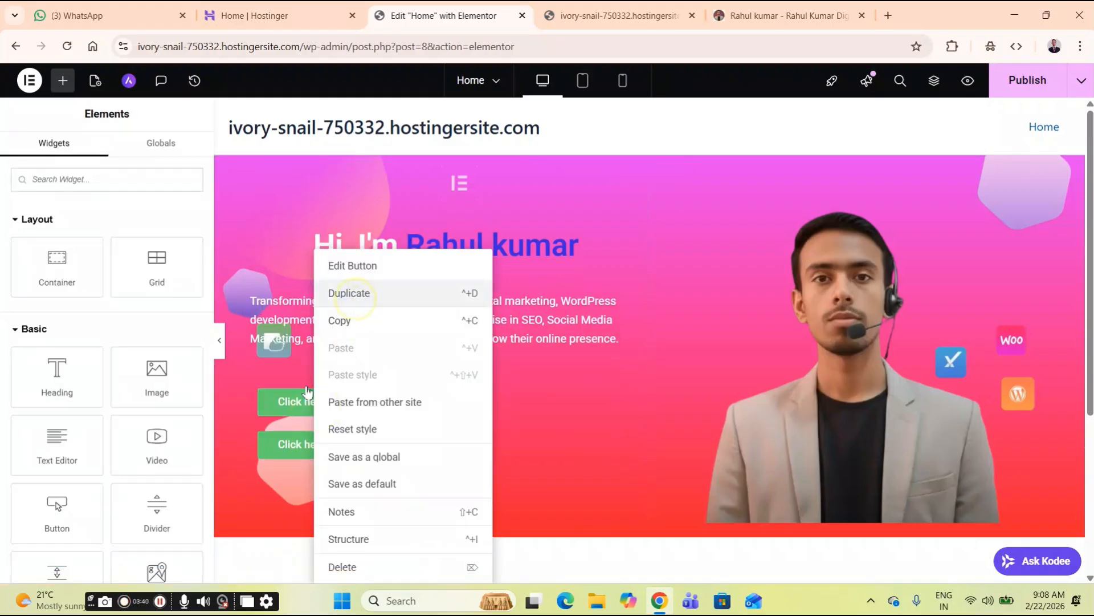
click(356, 298)
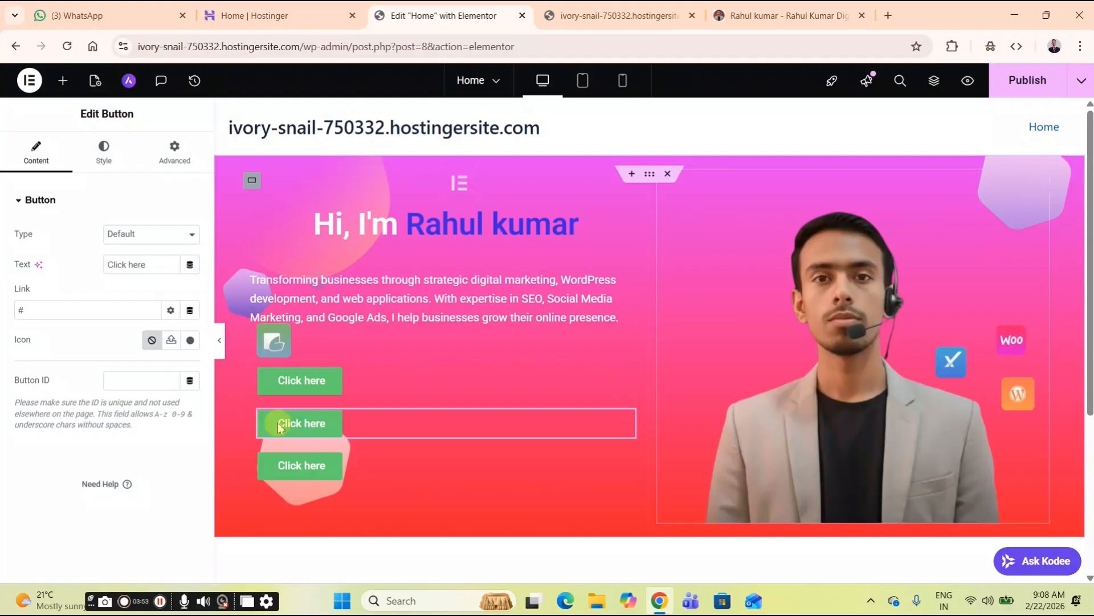
- Set the button container's direction to a horizontal row so the three buttons sit side by side
click(259, 382)
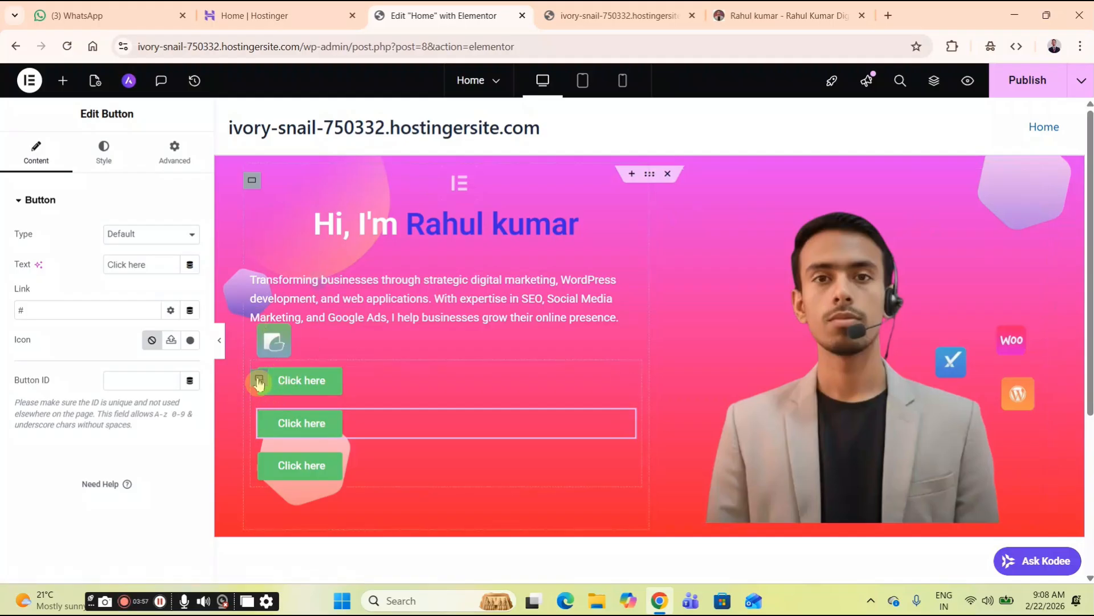
click(259, 381)
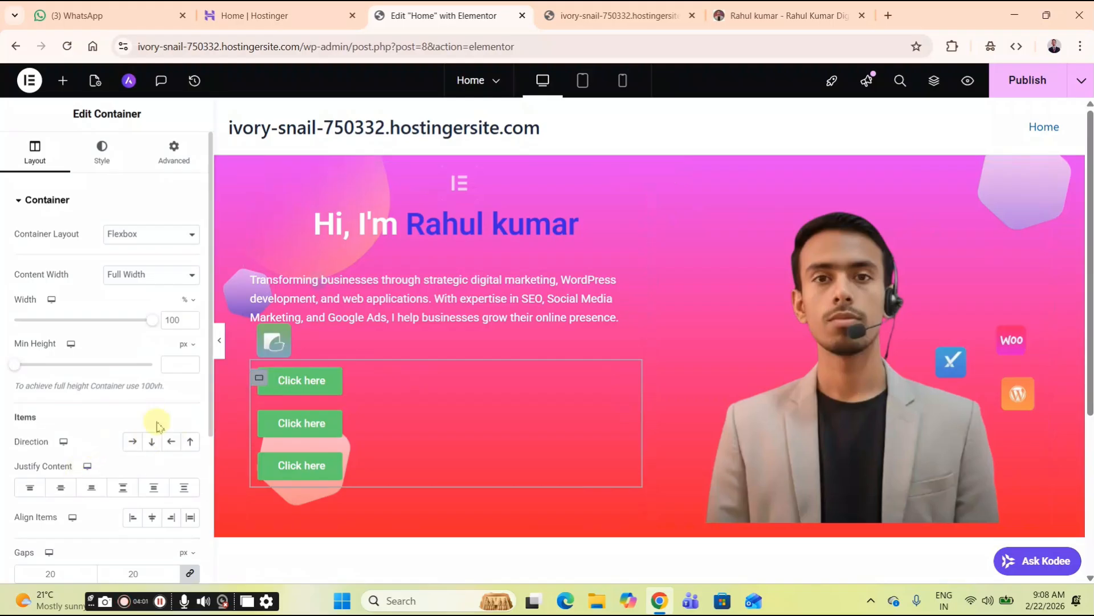
click(133, 442)
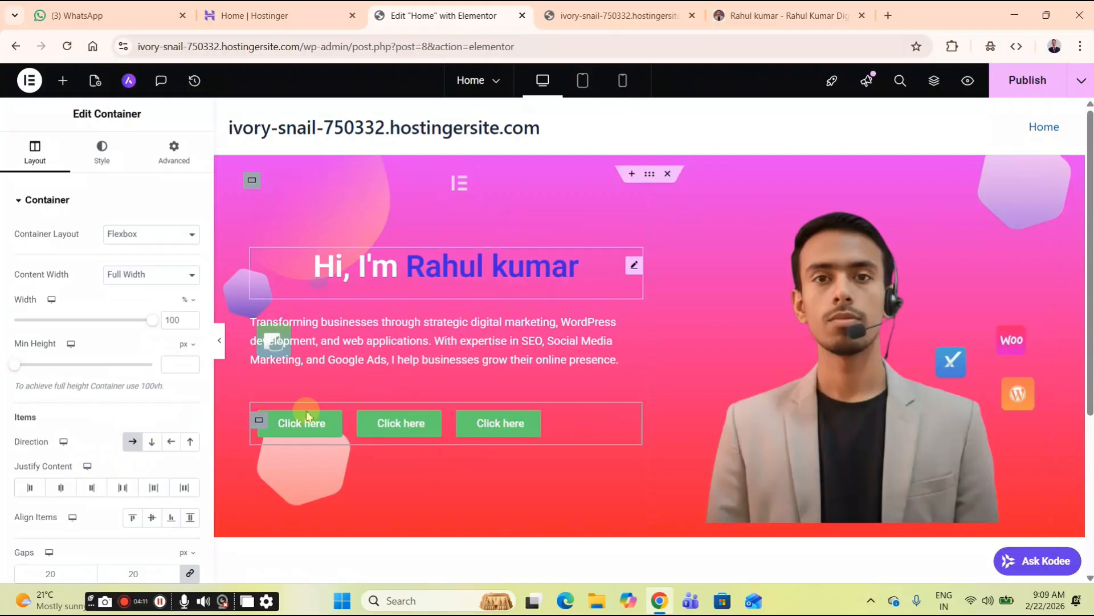
- Copy the link address of the reference site's HIRE ME button and use it as the first button's link
click(801, 11)
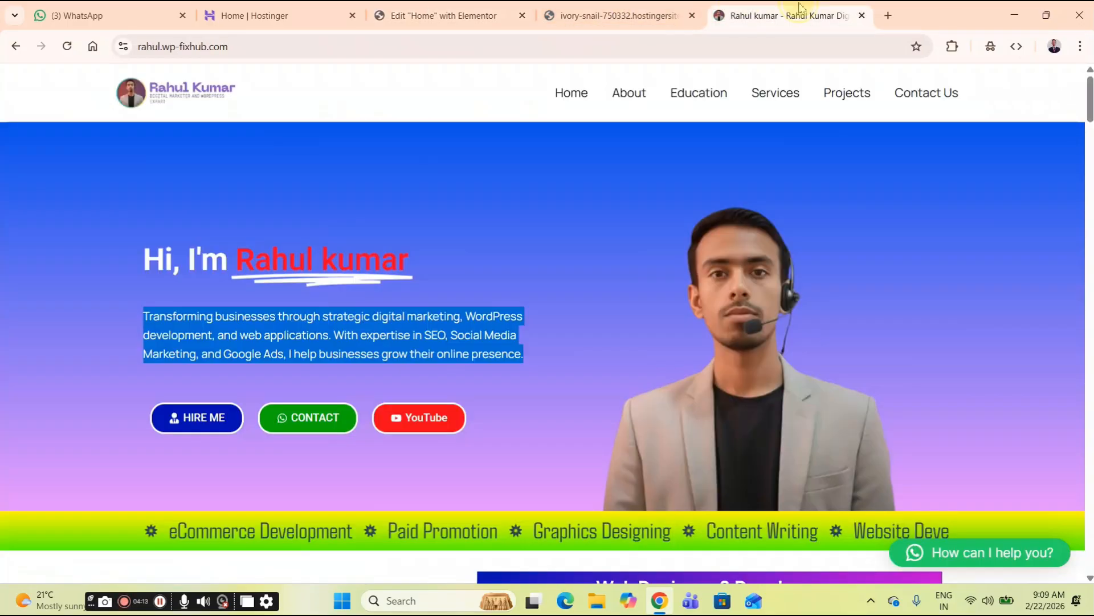
right_click(200, 419)
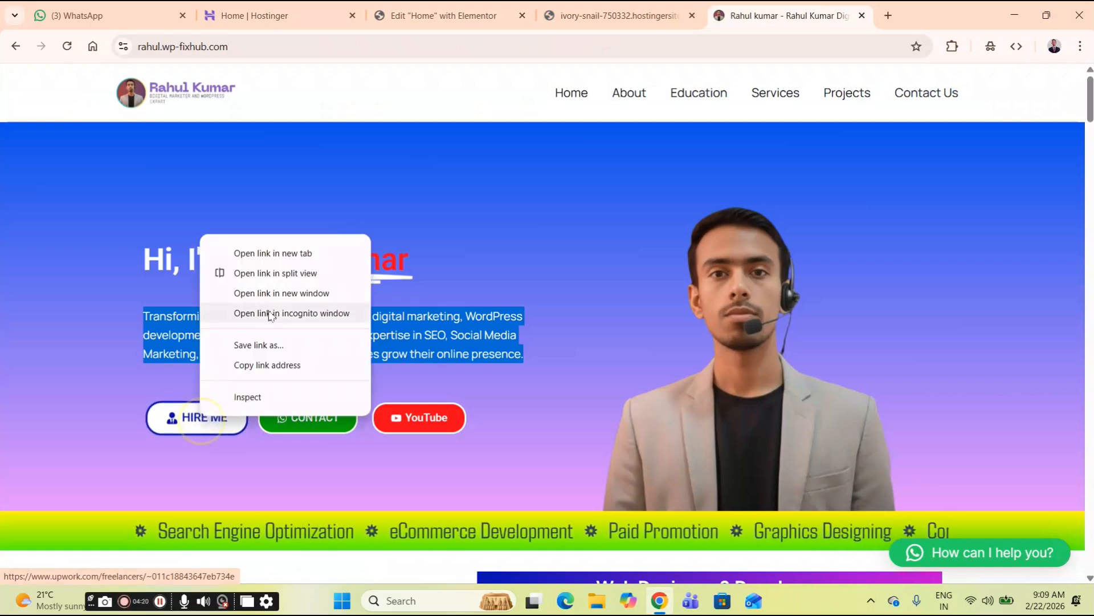
click(266, 364)
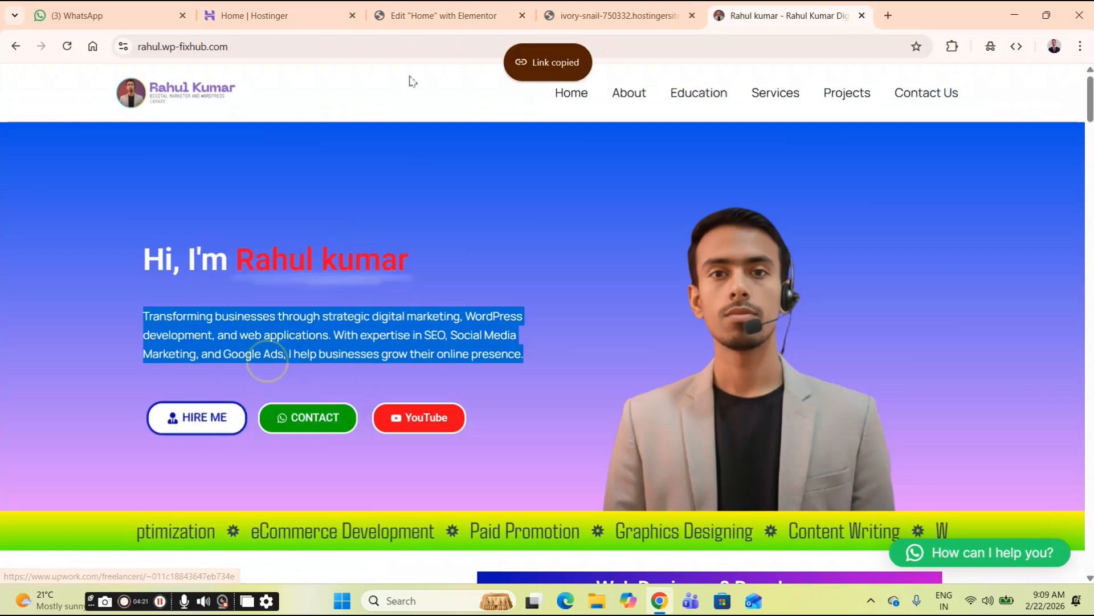
click(429, 16)
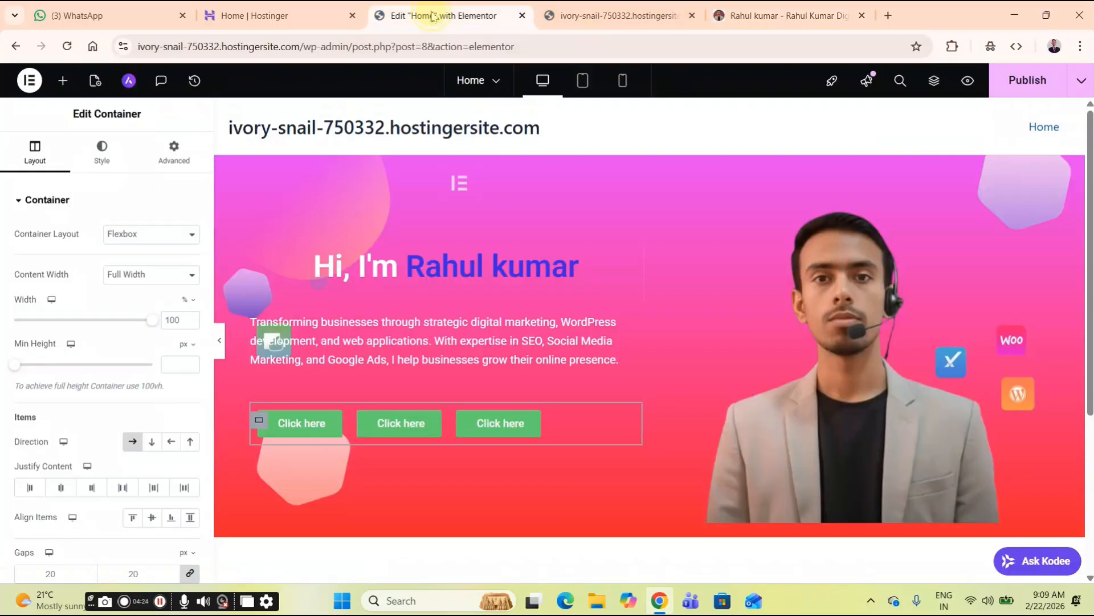
click(312, 424)
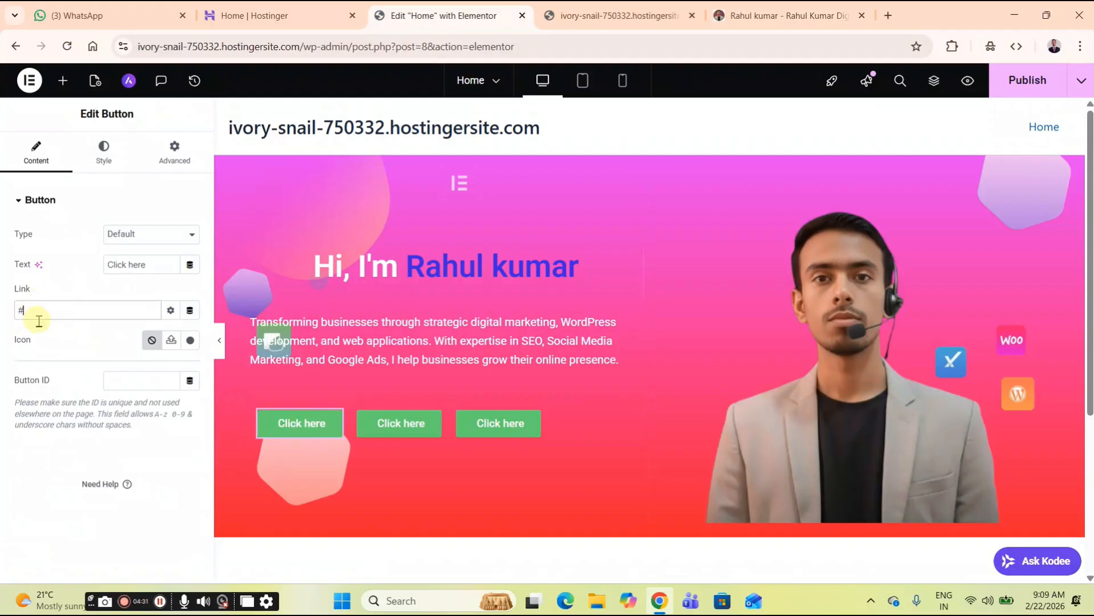
key(ctrl+v)
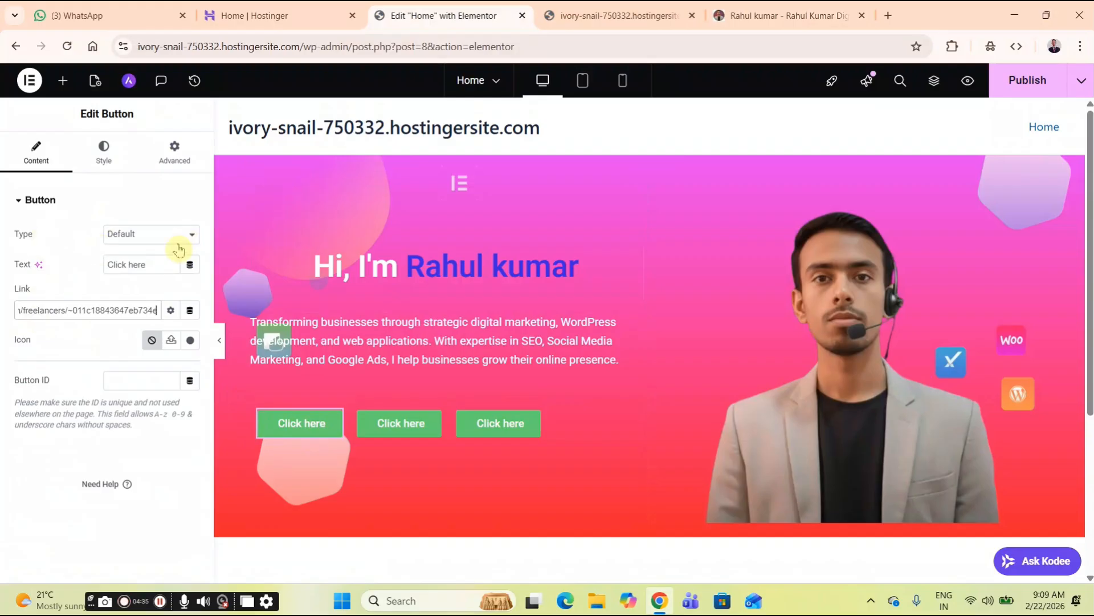
- Change the first button's text to "Hire Me", checking the wording against the reference site
drag(150, 265, 107, 272)
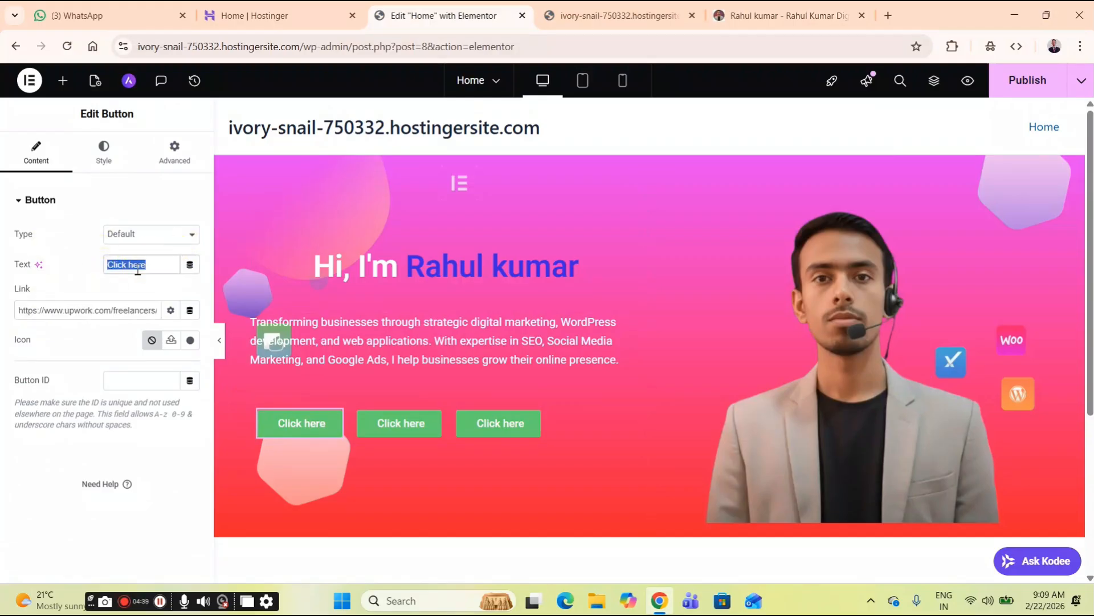
text(H)
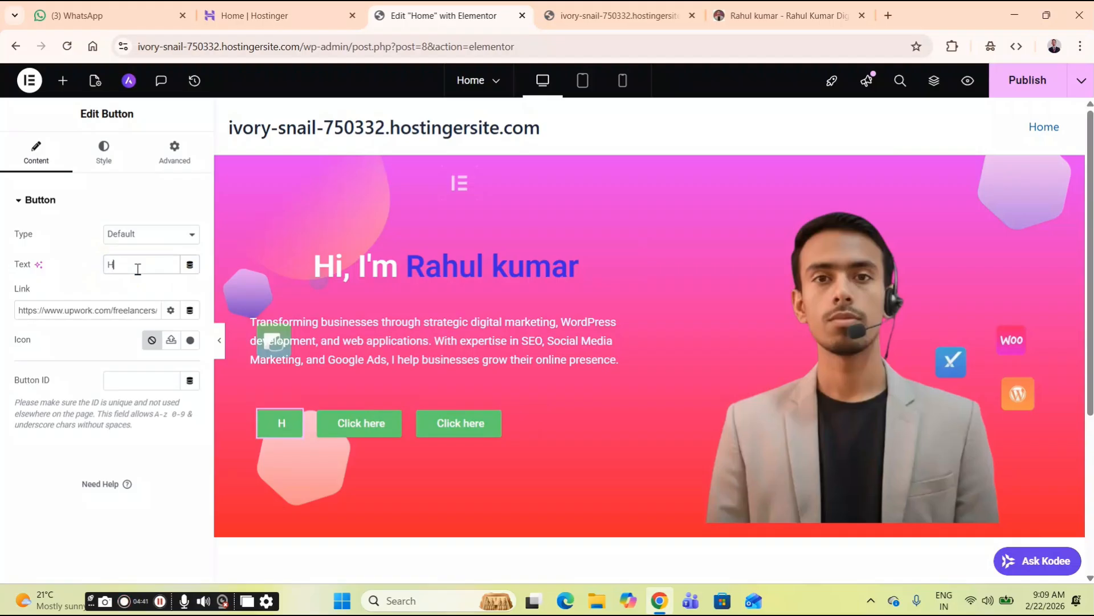
click(786, 15)
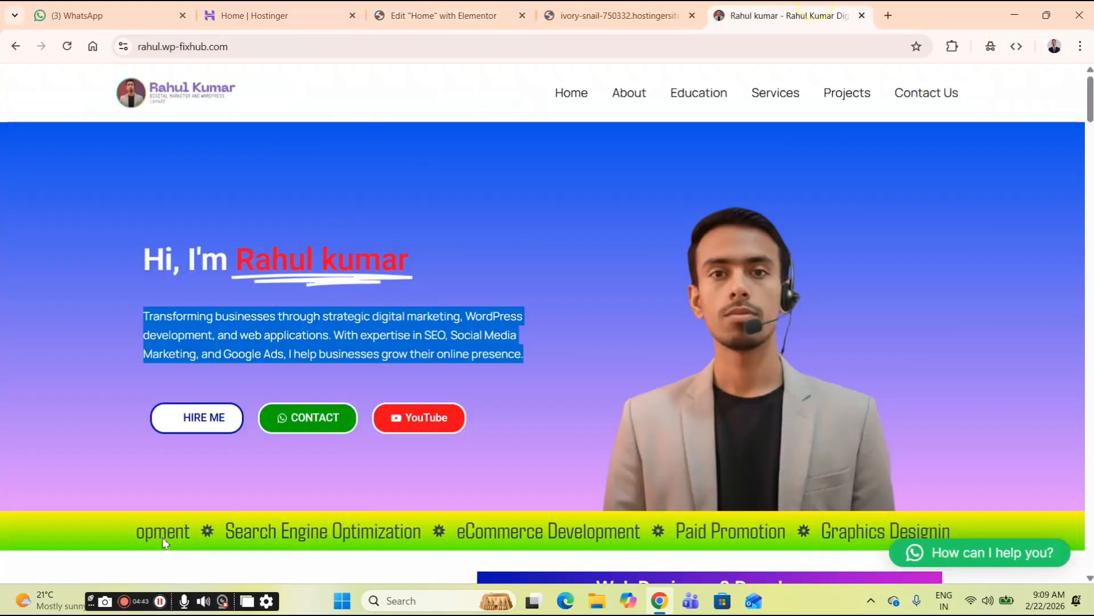
click(418, 8)
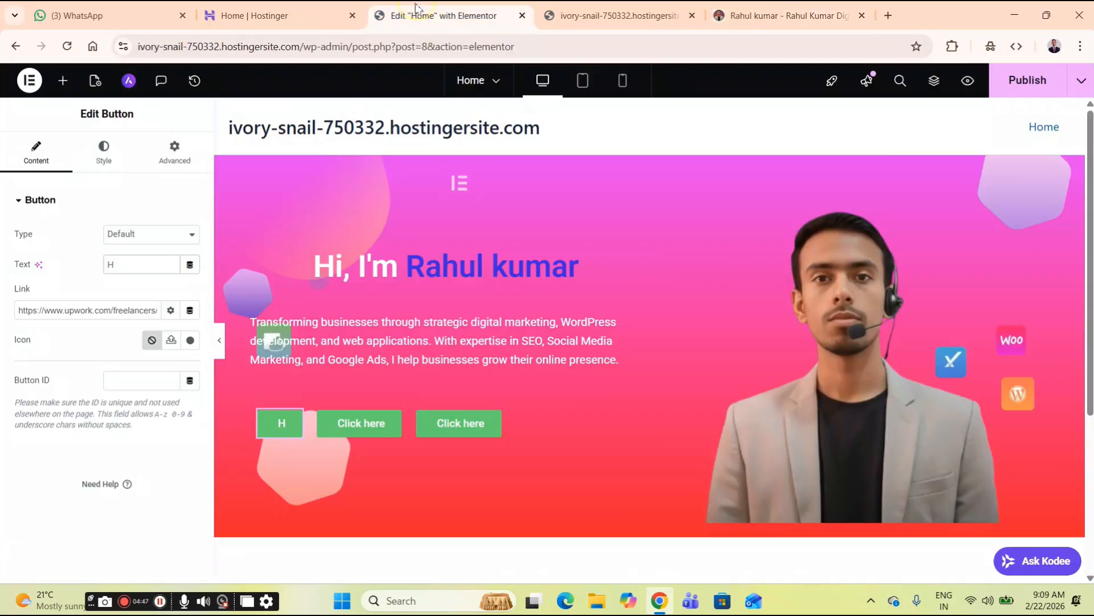
click(167, 270)
text(Hi)
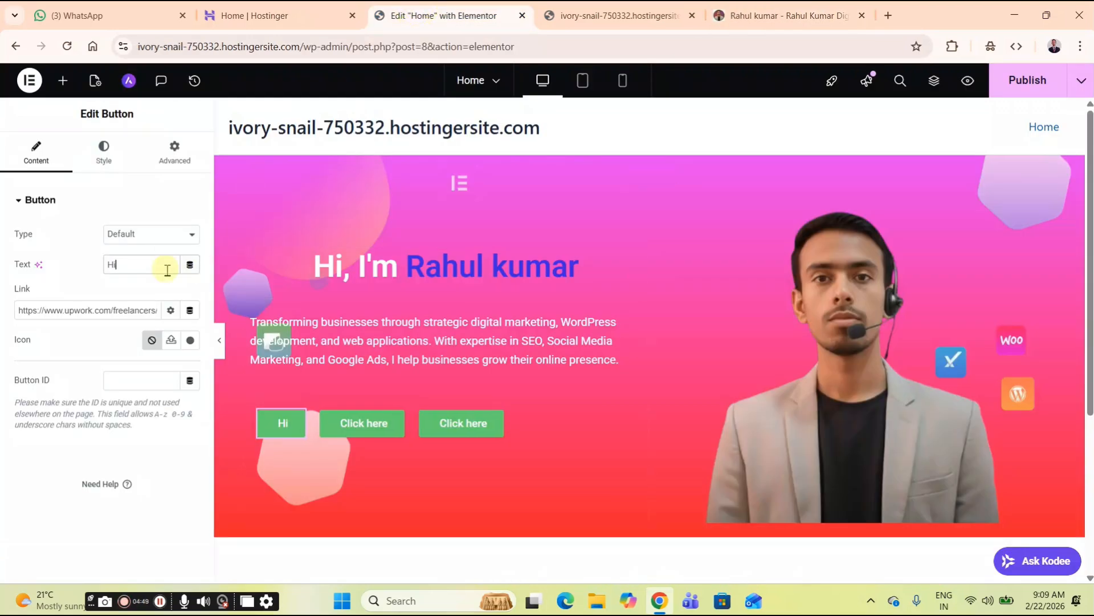
text(re)
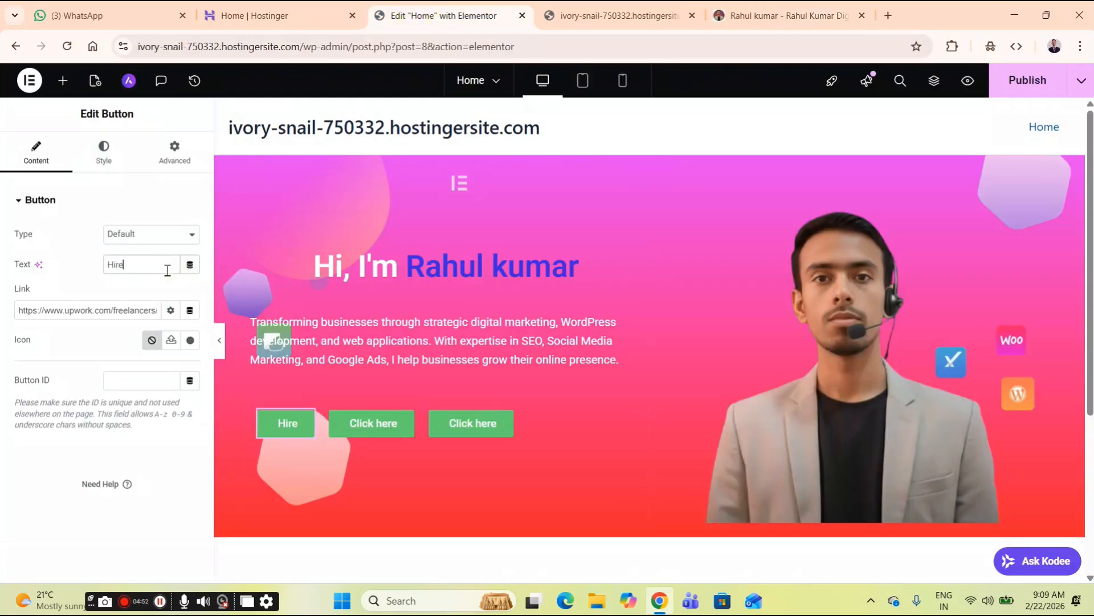
text( Me)
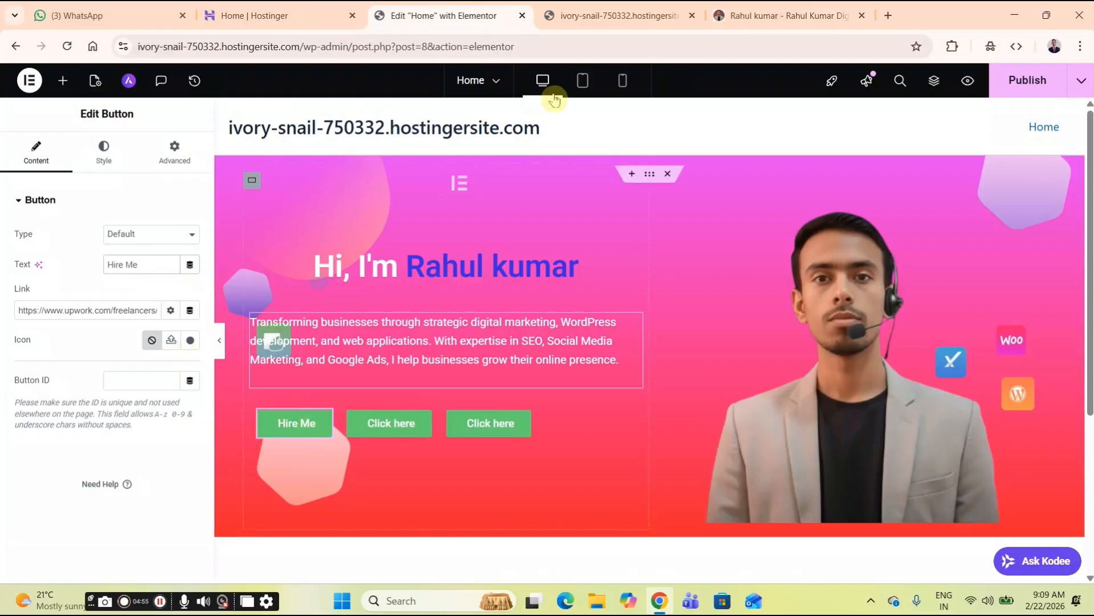
- Check the HIRE ME button on the reference site, then browse the icon library for a suitable icon for the first button
click(775, 9)
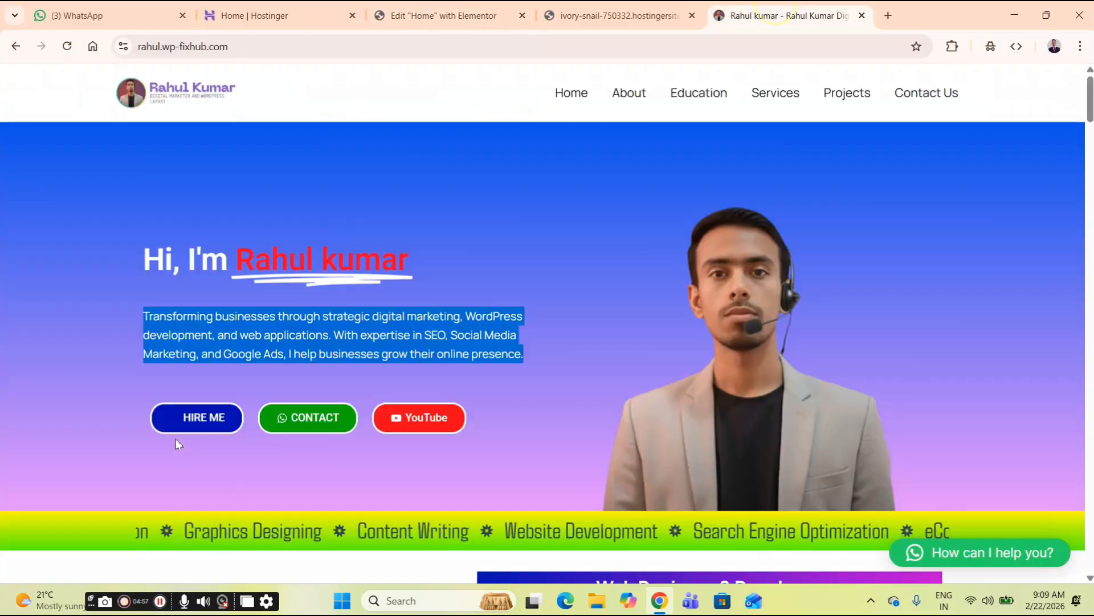
click(469, 9)
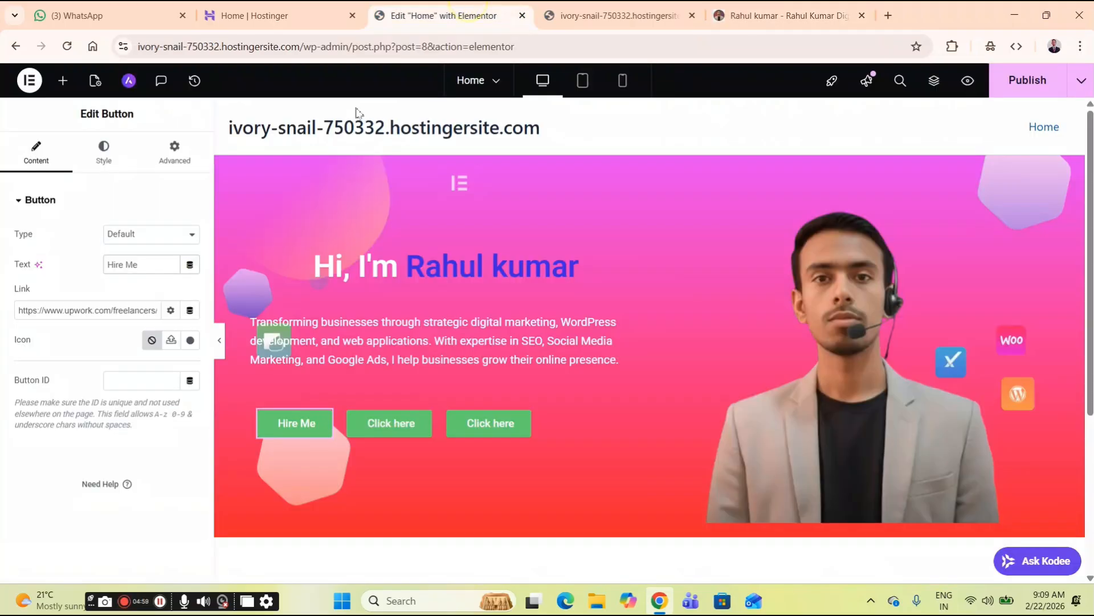
click(191, 341)
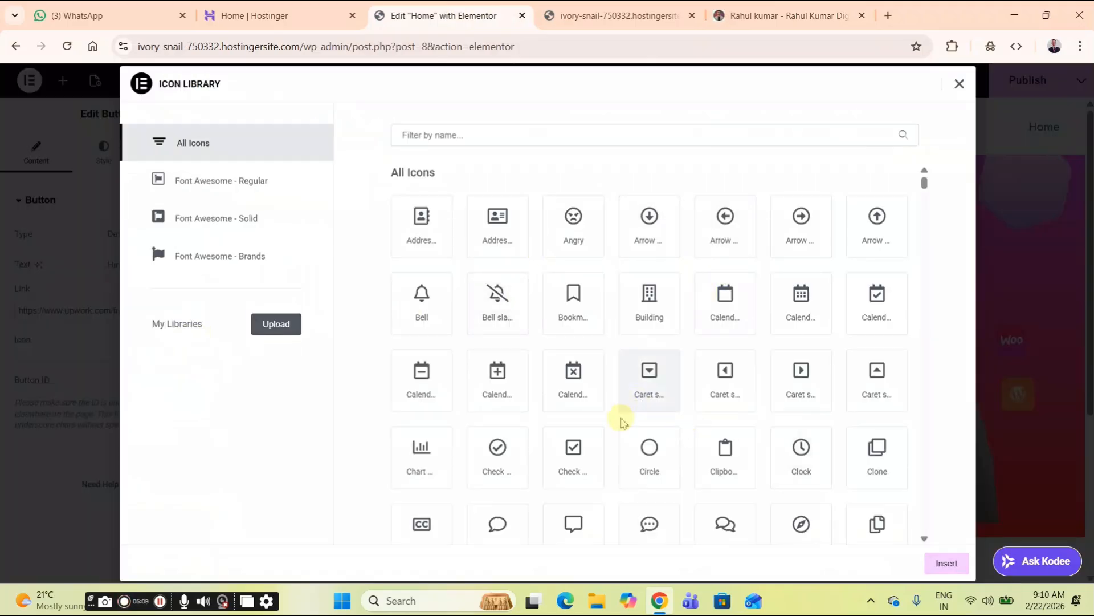
scroll(621, 439, down, 3)
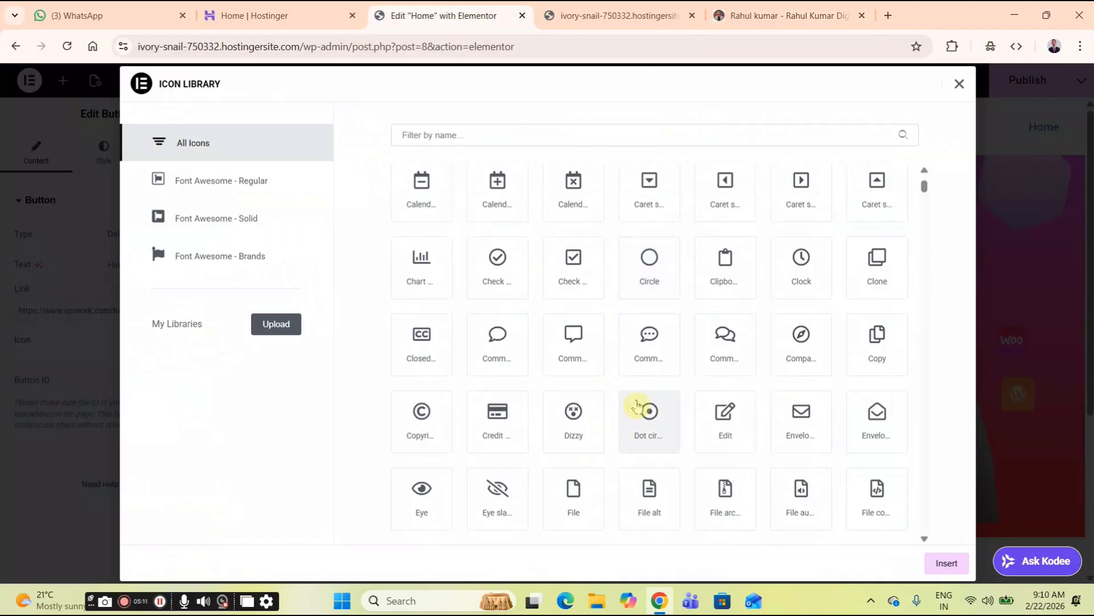
scroll(786, 357, down, 3)
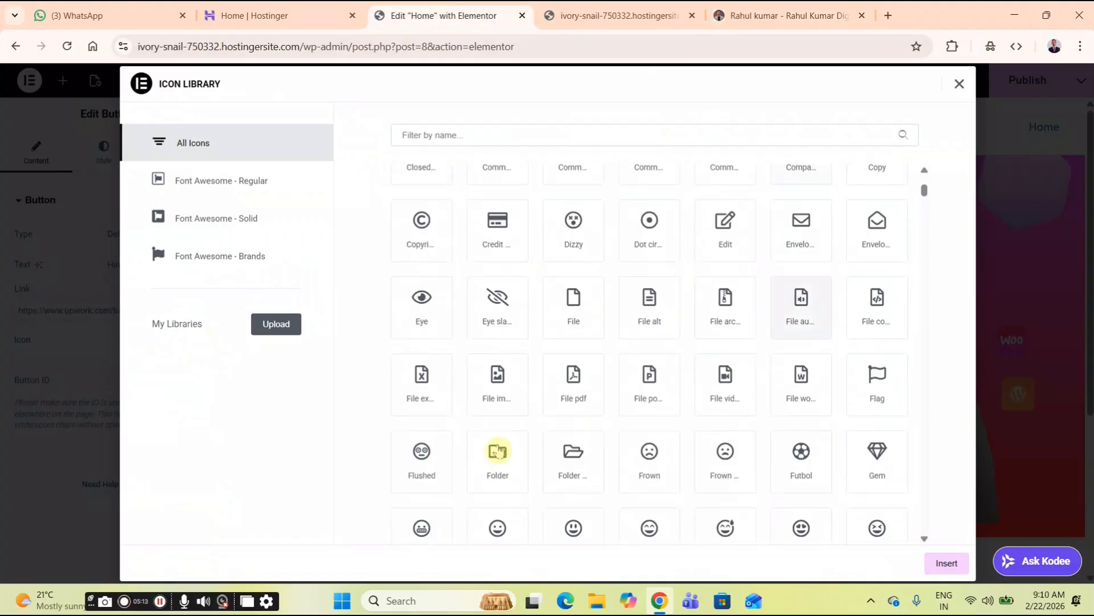
scroll(536, 392, down, 3)
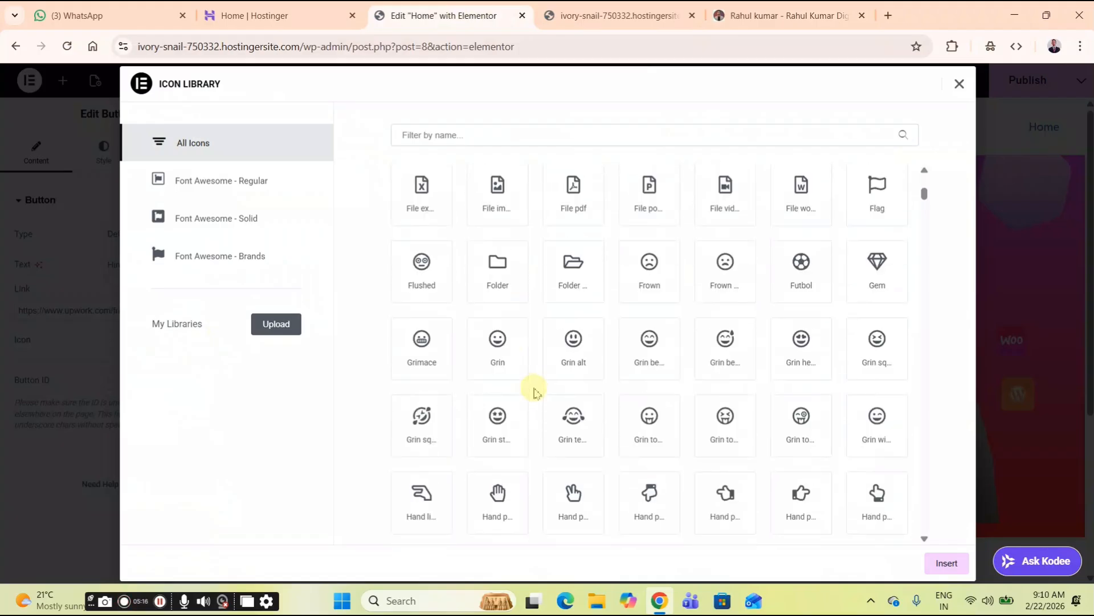
scroll(552, 357, down, 3)
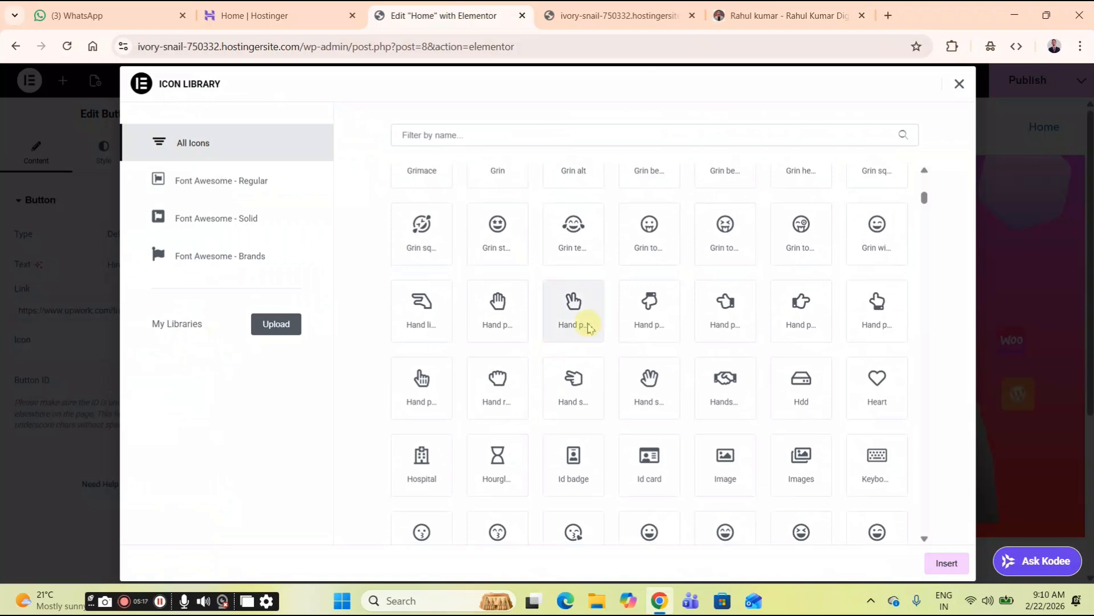
scroll(587, 326, down, 2)
scroll(590, 331, down, 3)
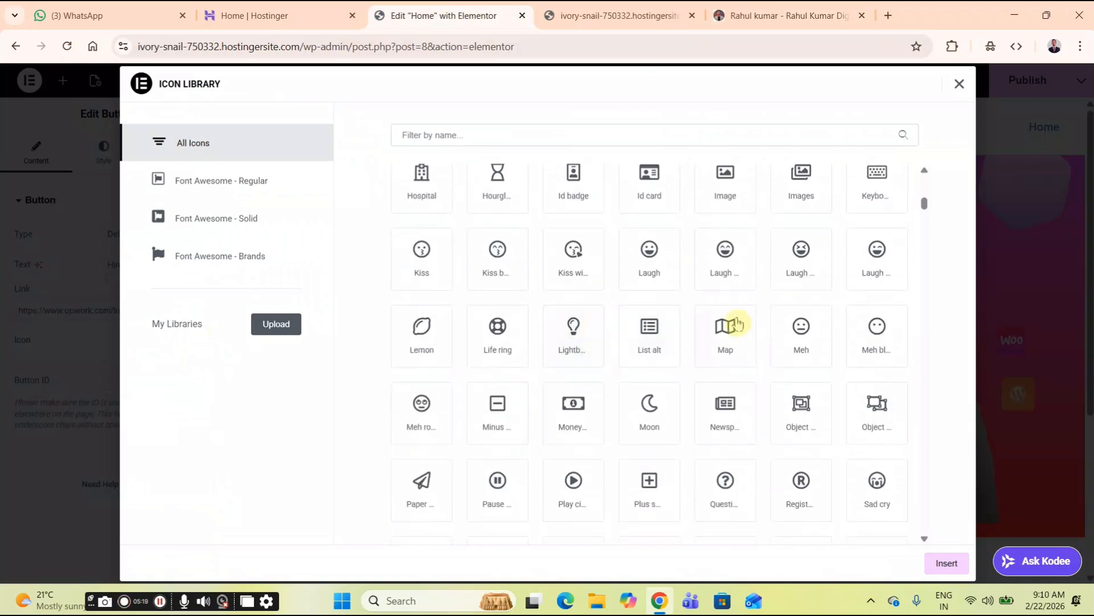
scroll(573, 313, down, 3)
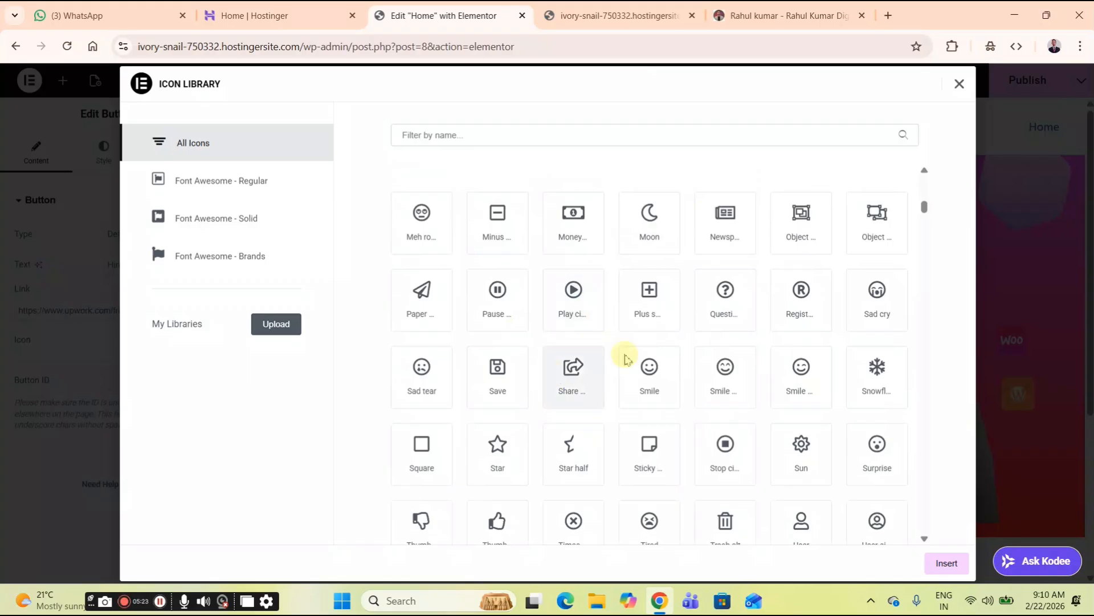
scroll(625, 359, down, 3)
scroll(656, 345, down, 2)
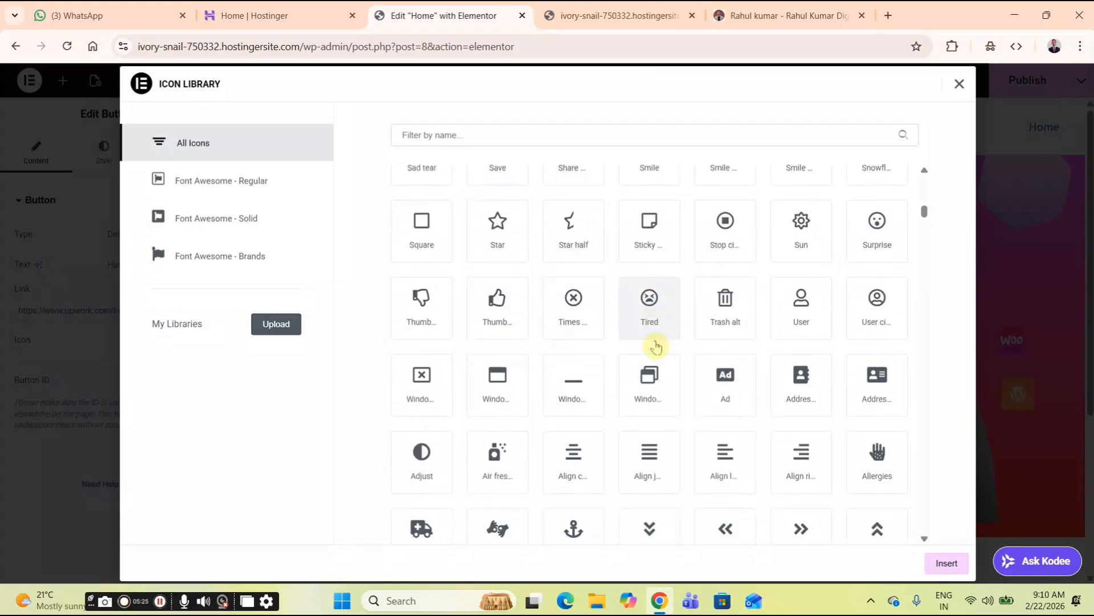
scroll(630, 416, down, 1)
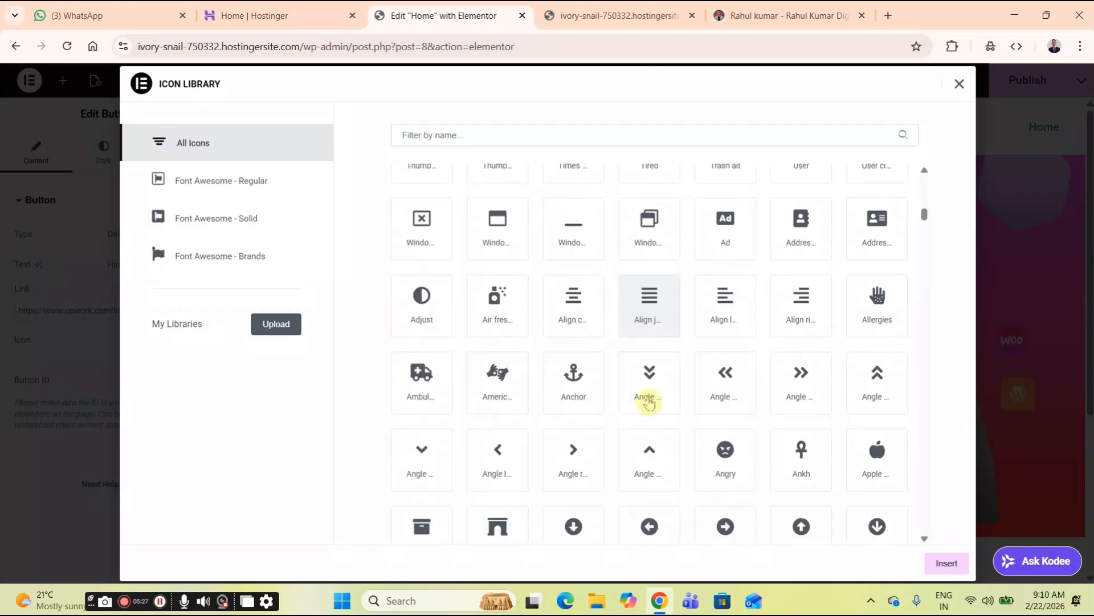
scroll(713, 413, down, 3)
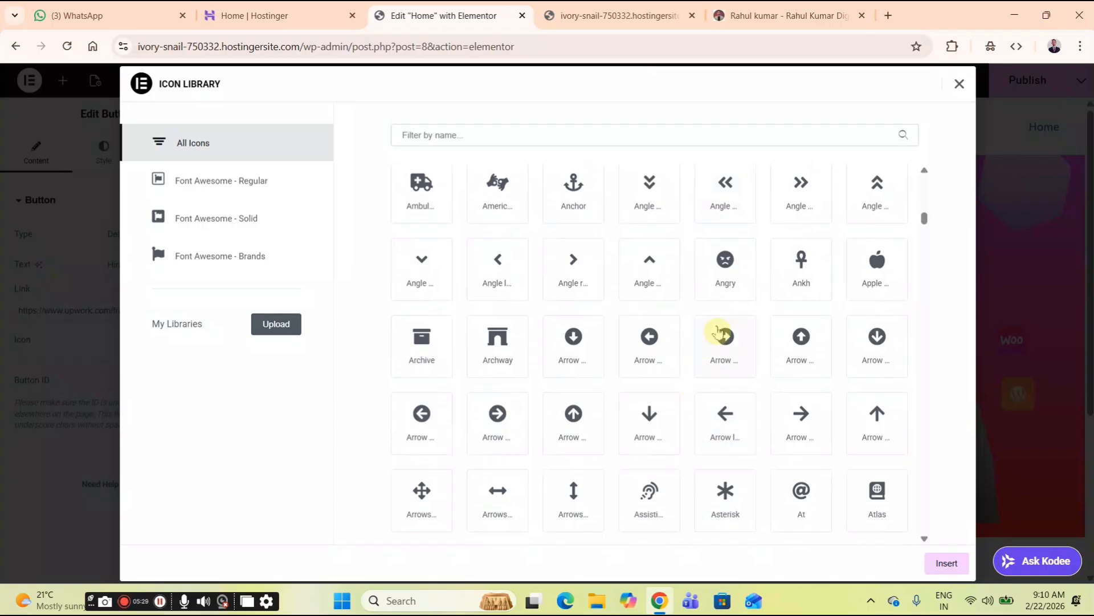
scroll(720, 332, down, 5)
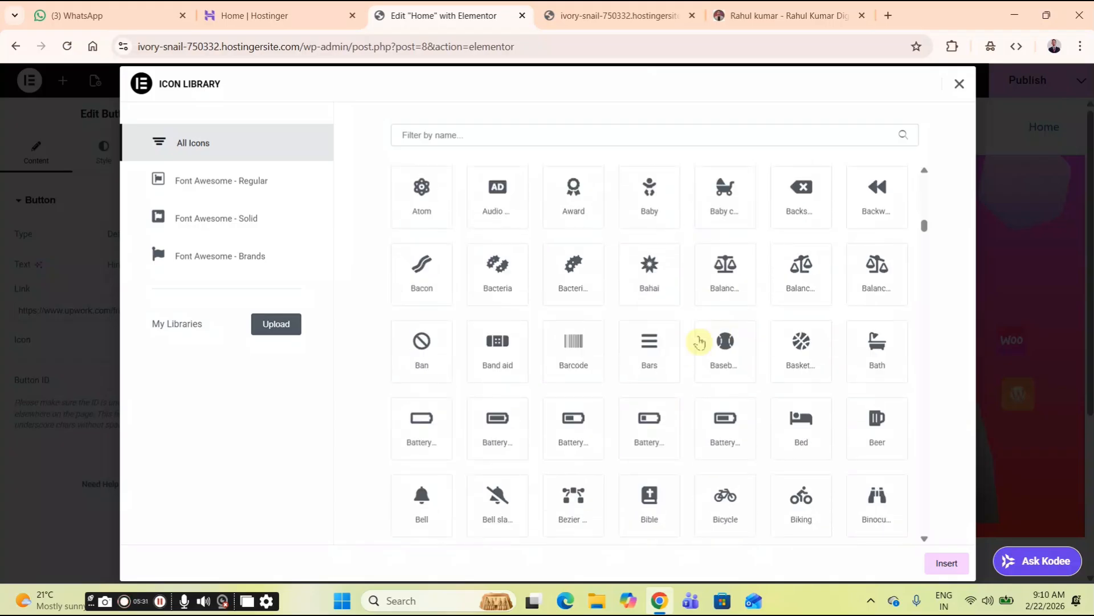
click(670, 349)
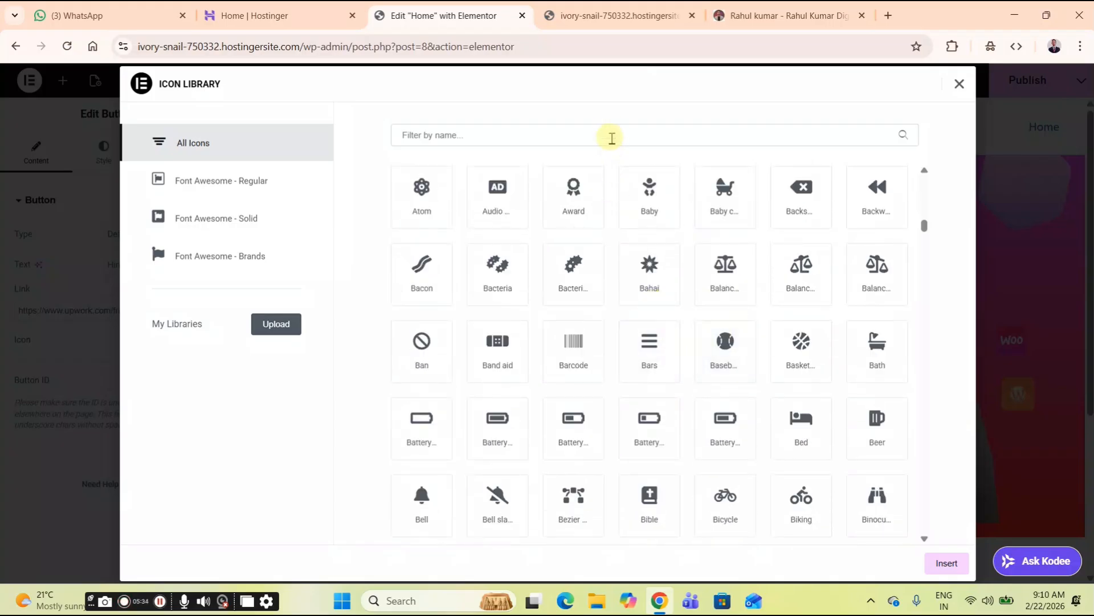
- Search the icon library for "hi" and "pro" to find a suitable icon for the Hire Me button
click(623, 140)
text(h)
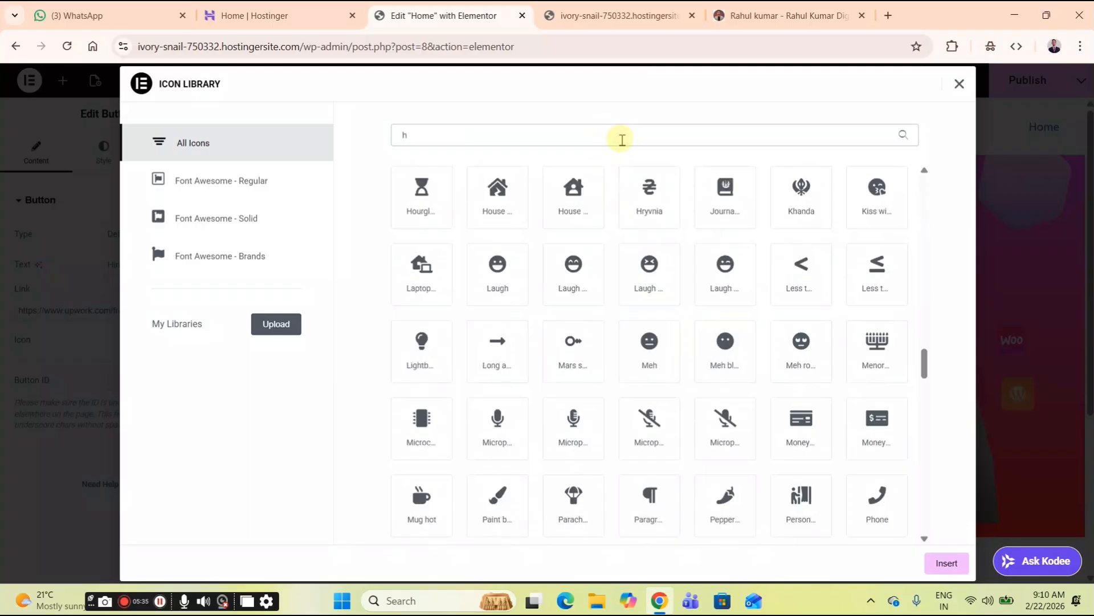
text(i)
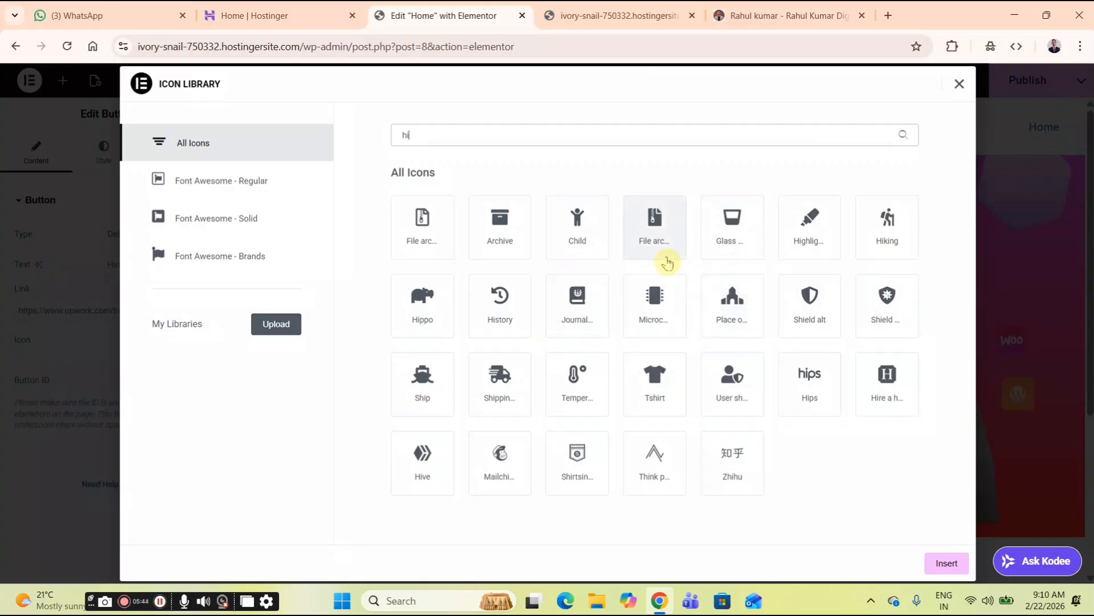
key(BackSpace)
key(BackSpace)
text(pro)
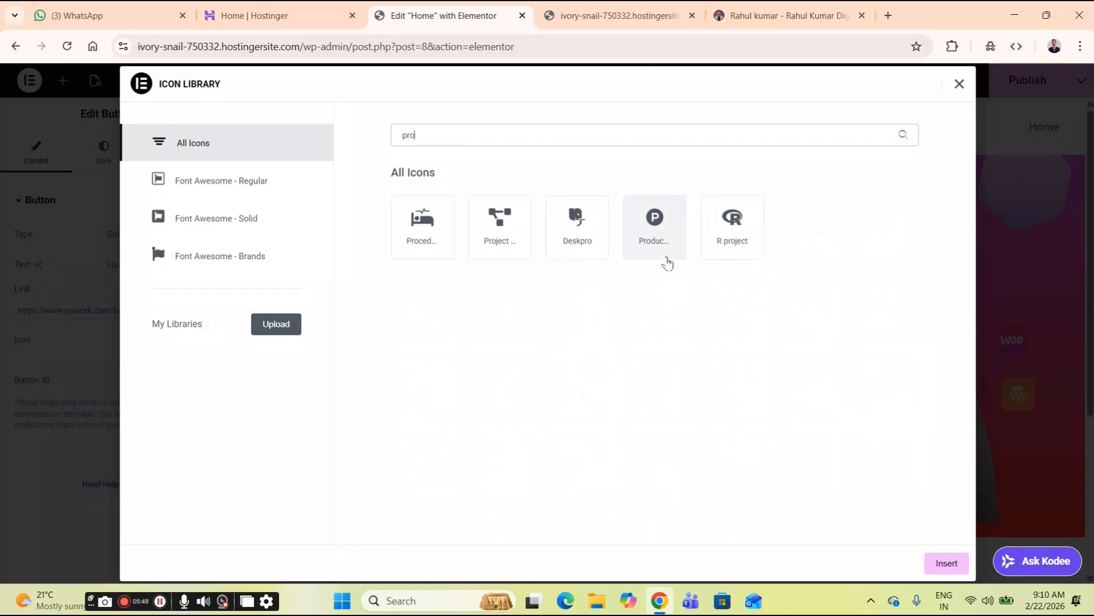
key(BackSpace)
key(BackSpace)
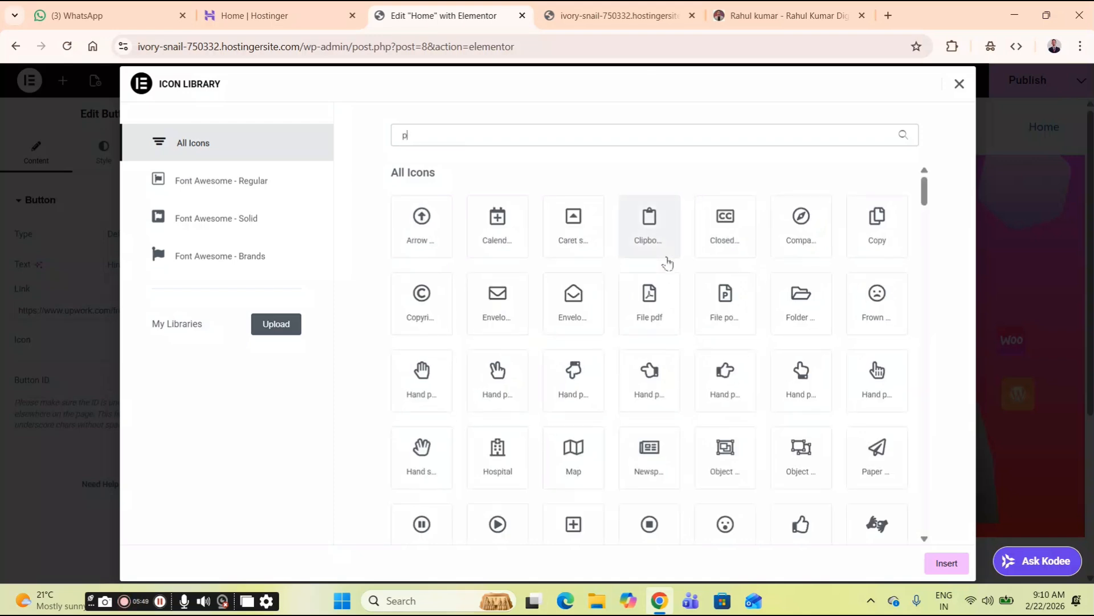
- Filter the icon library by "a" and insert the circled right-arrow icon into the Hire Me button
key(BackSpace)
text(ab)
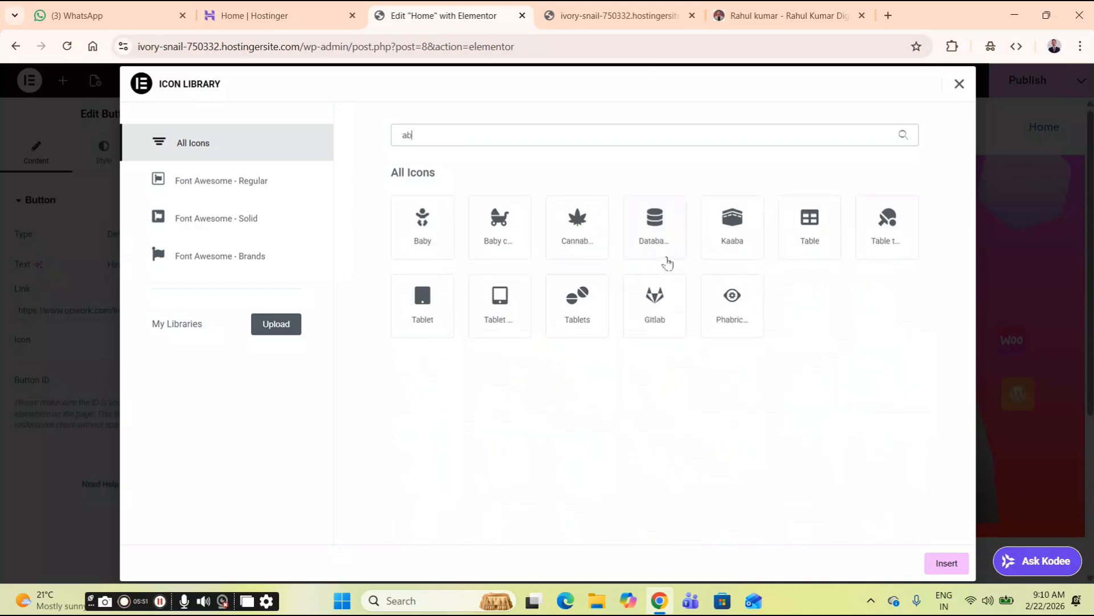
key(BackSpace)
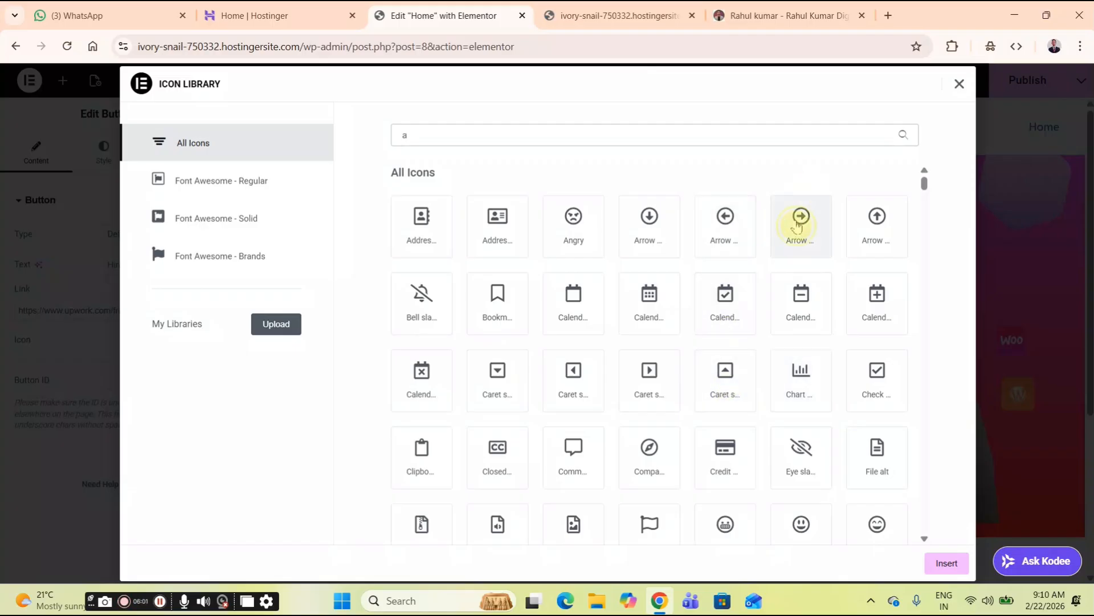
click(797, 226)
click(947, 565)
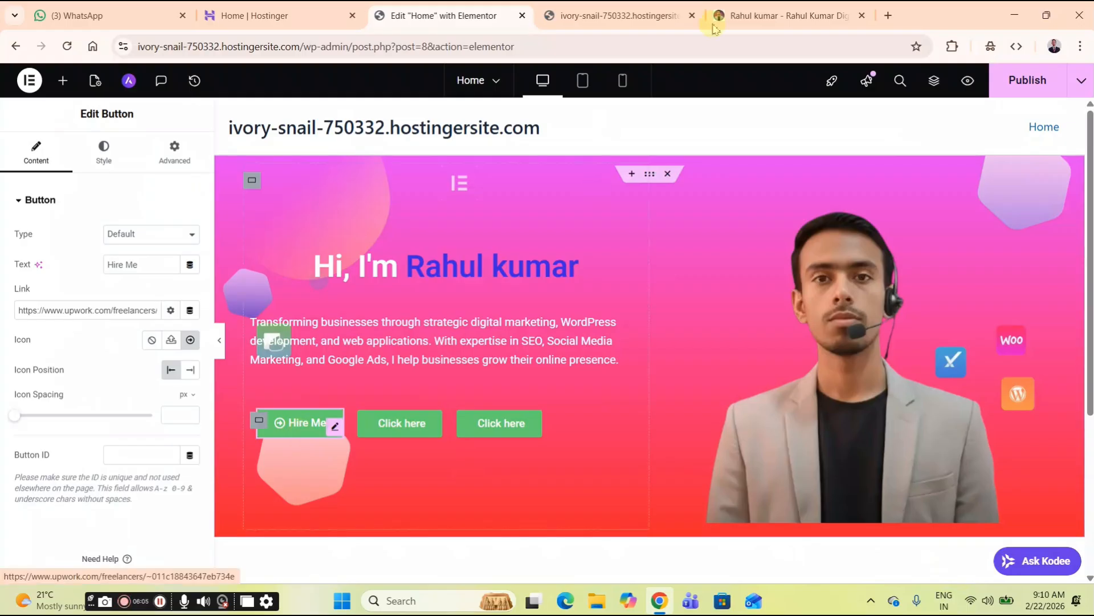
- Look at the reference site's HIRE ME button and open the new site's live Home page, then return to the editor
click(738, 19)
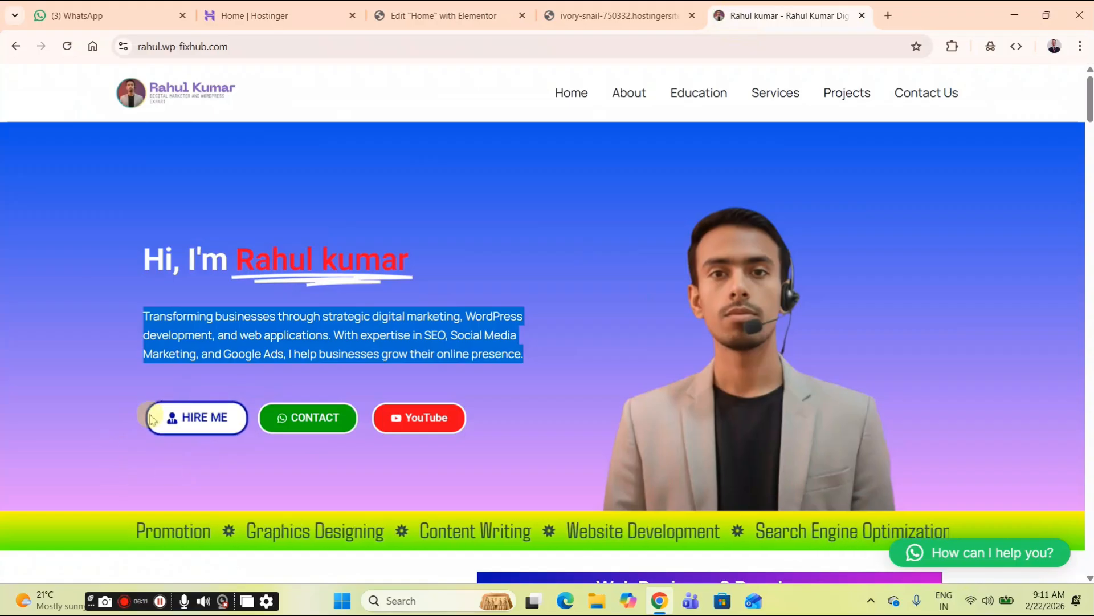
click(619, 17)
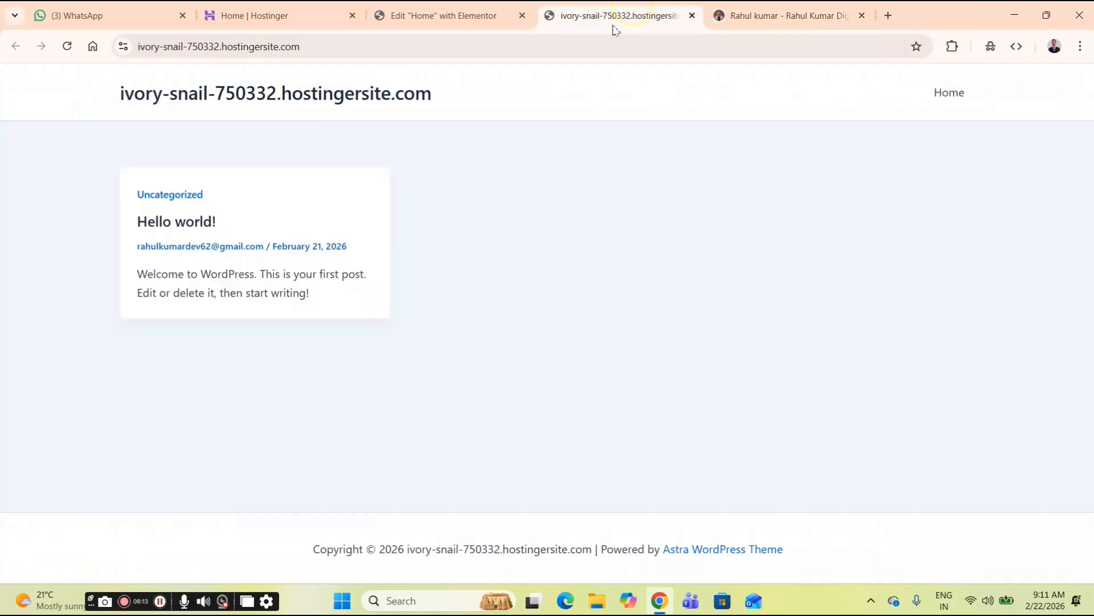
click(951, 101)
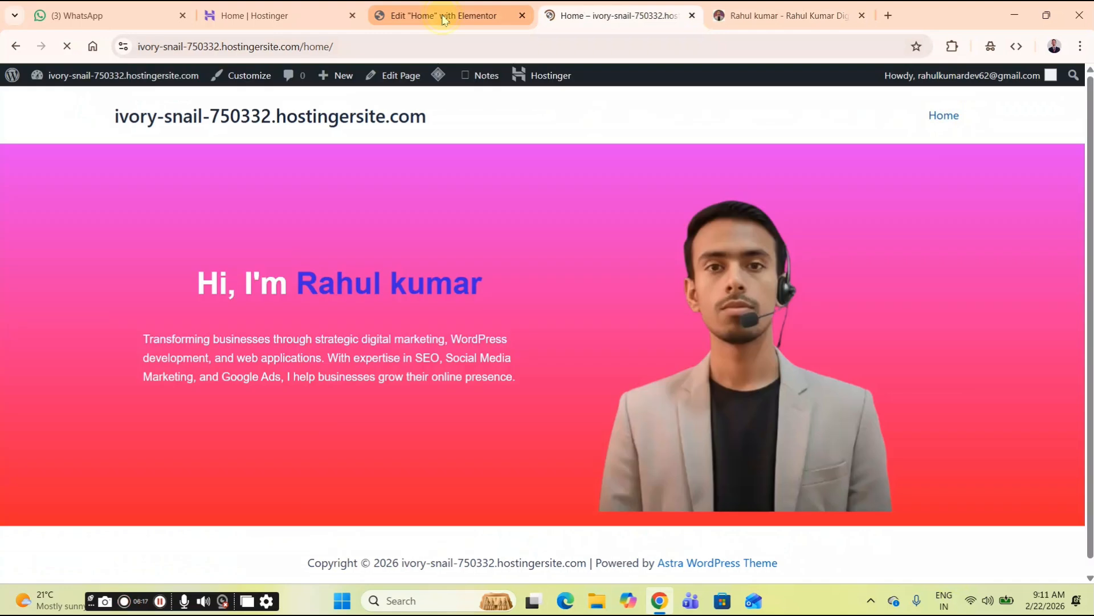
click(440, 15)
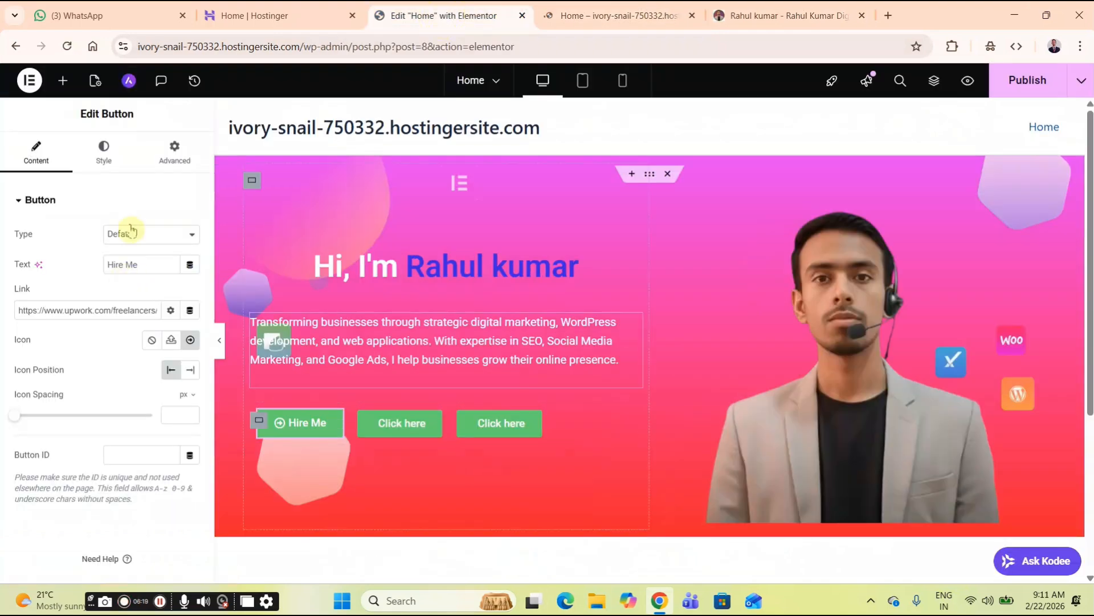
- Set the Hire Me button's normal background colour to blue #4F4AFF, checking the button colours on the reference site
click(105, 153)
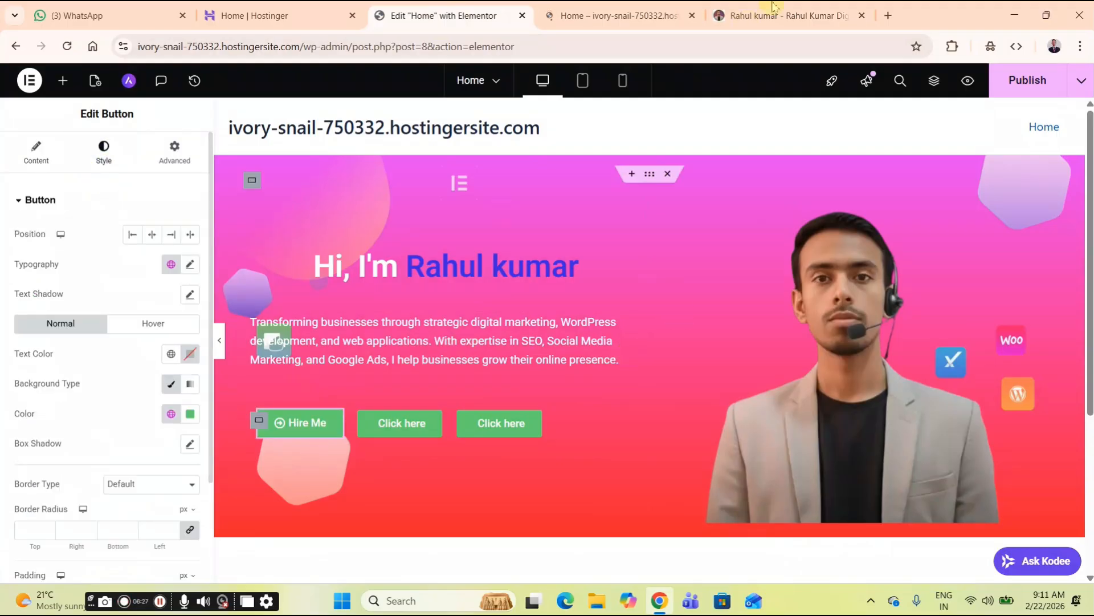
click(764, 19)
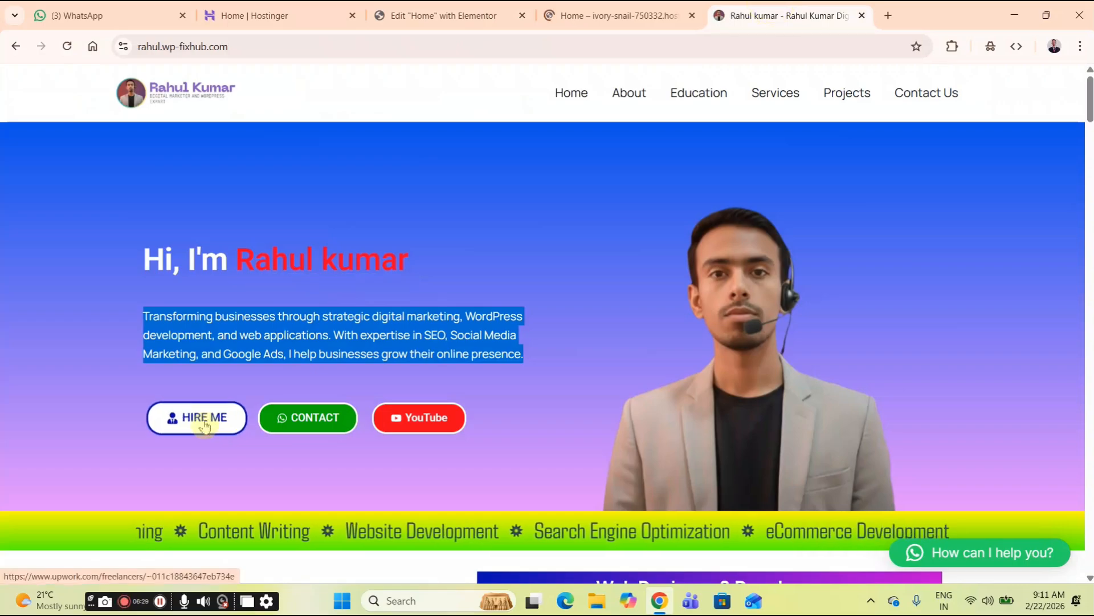
click(539, 421)
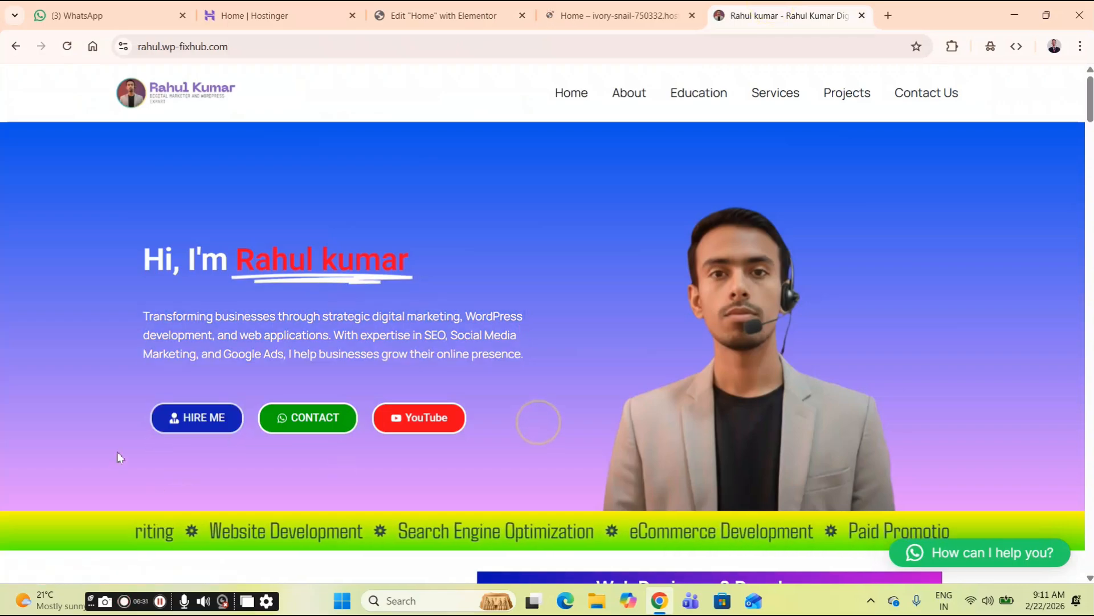
click(606, 8)
click(419, 10)
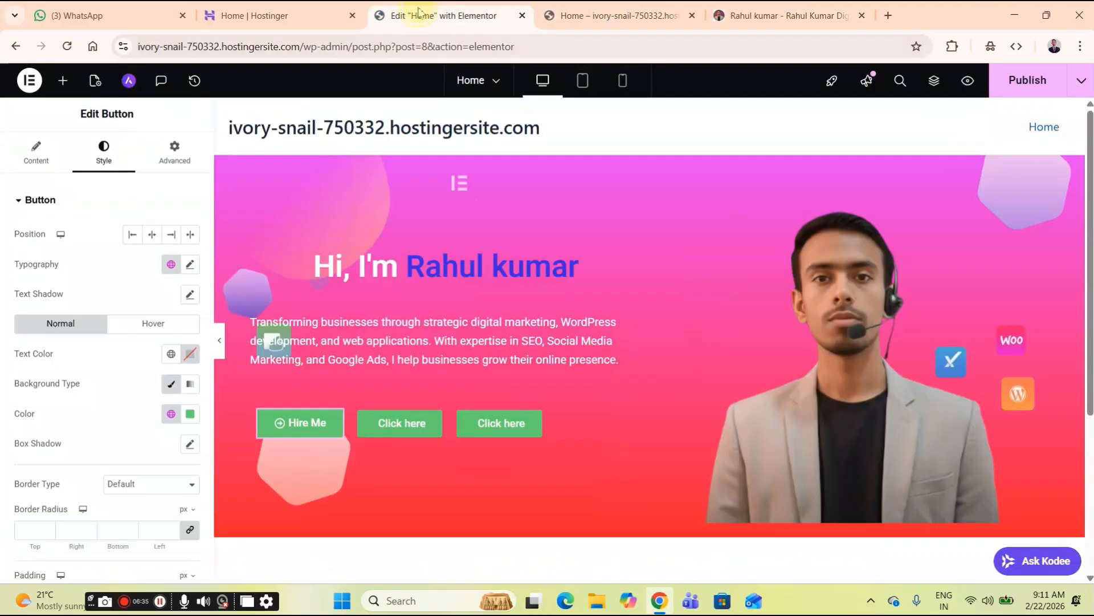
click(73, 325)
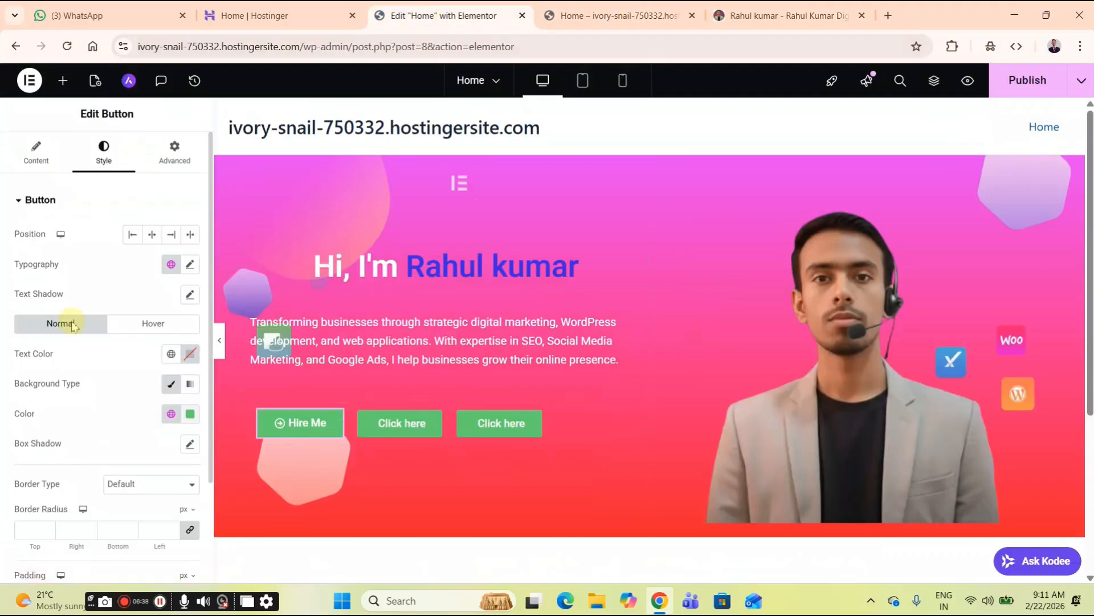
click(196, 421)
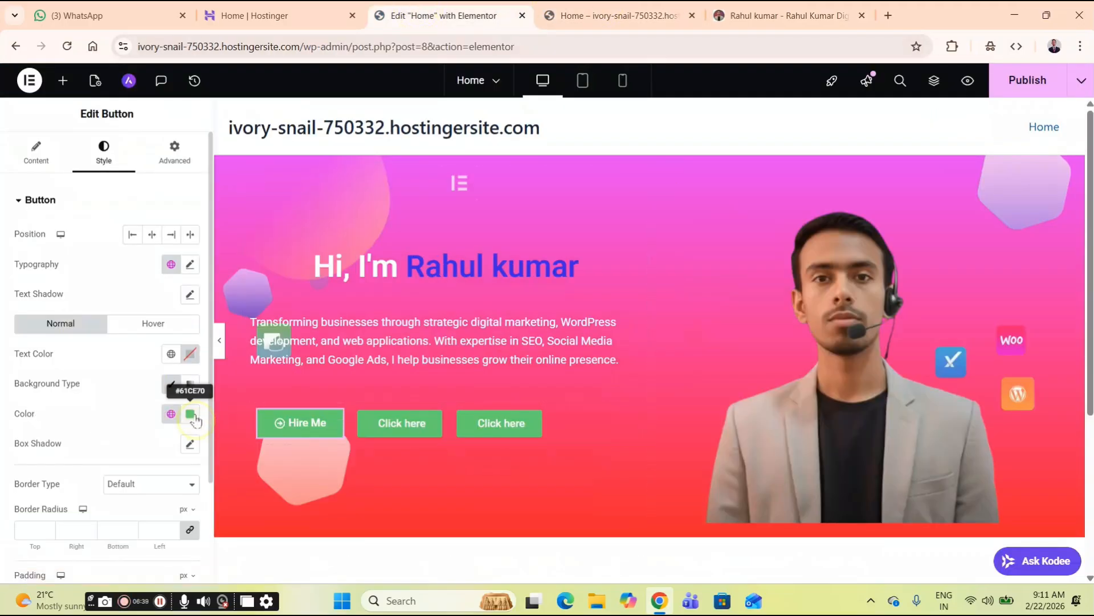
click(190, 413)
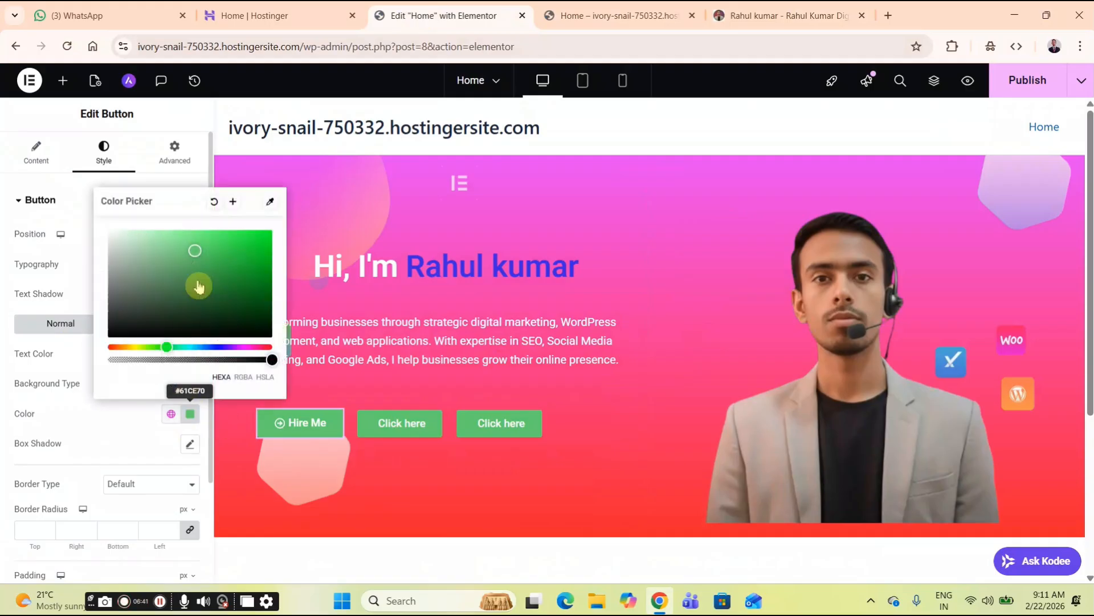
click(219, 346)
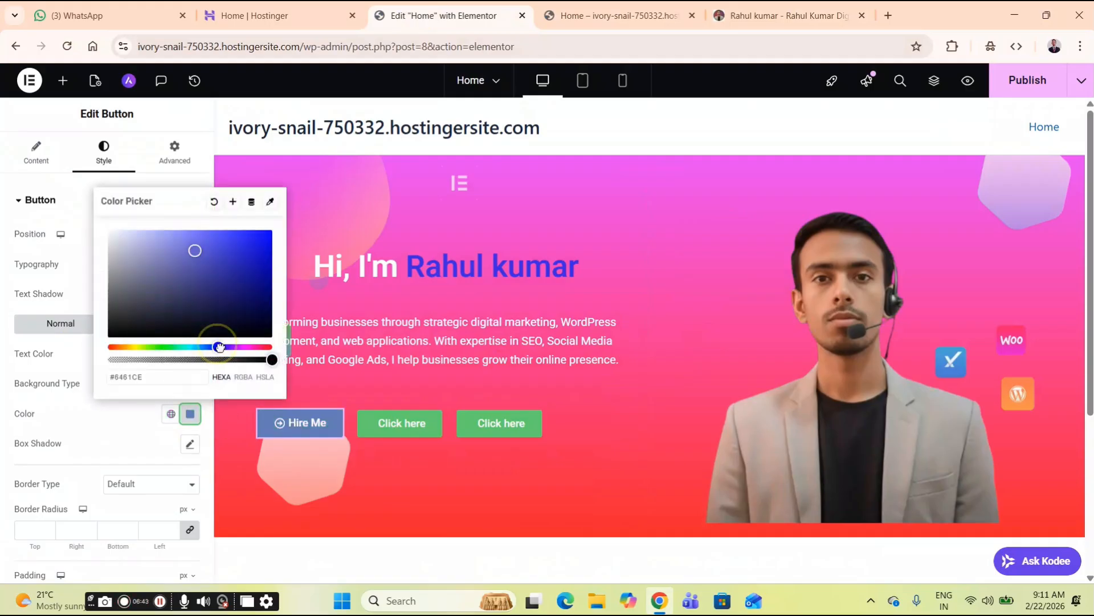
click(210, 252)
click(225, 231)
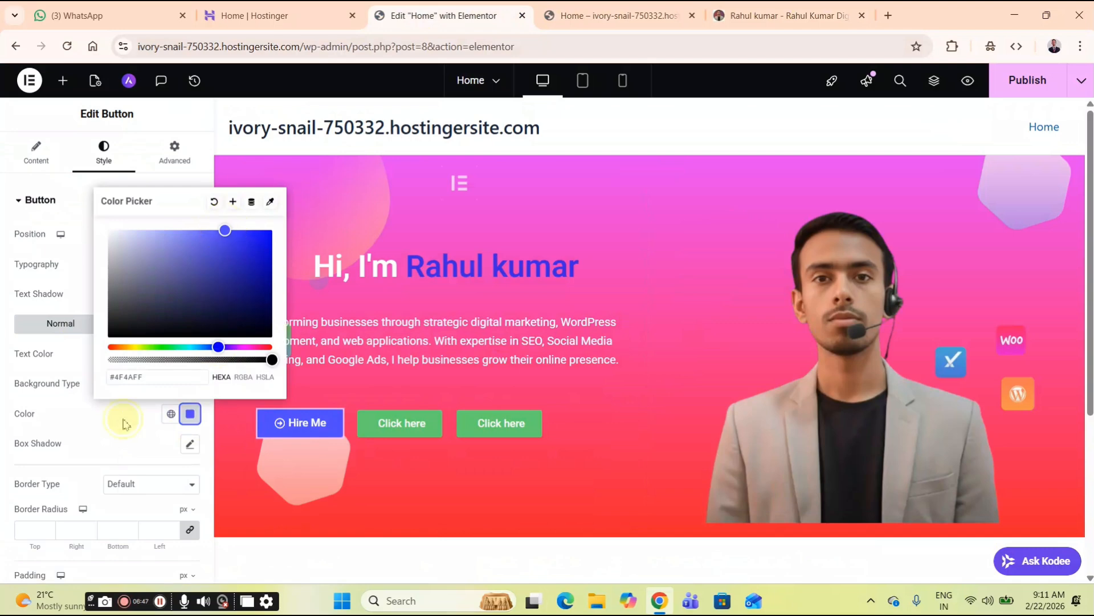
click(143, 450)
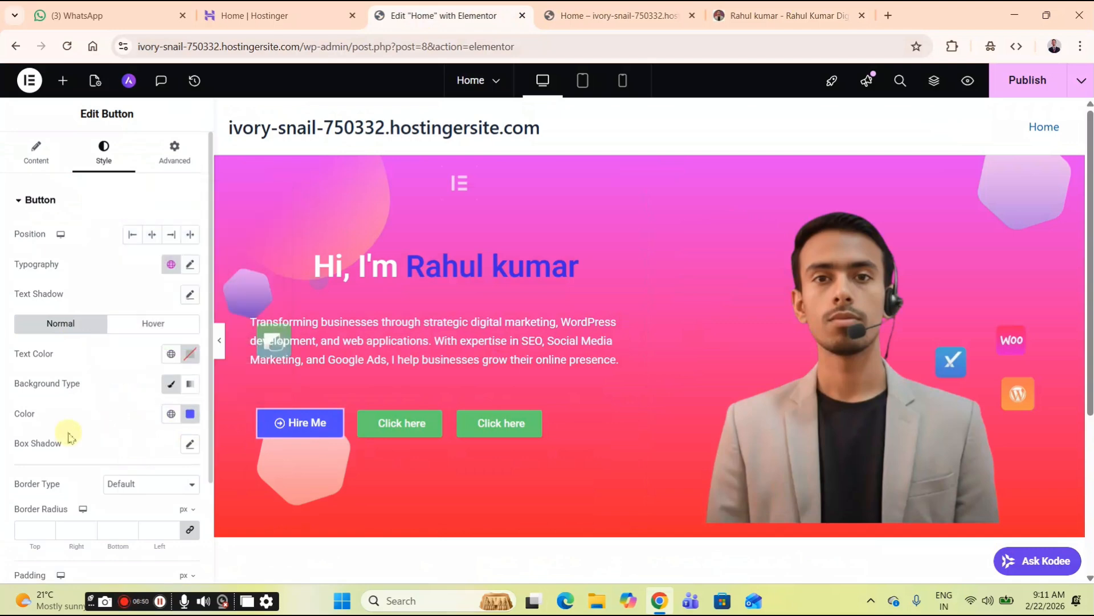
- Give the Hire Me button a solid white #FFFFFF border and set its border radius to 10 px on all corners
click(153, 494)
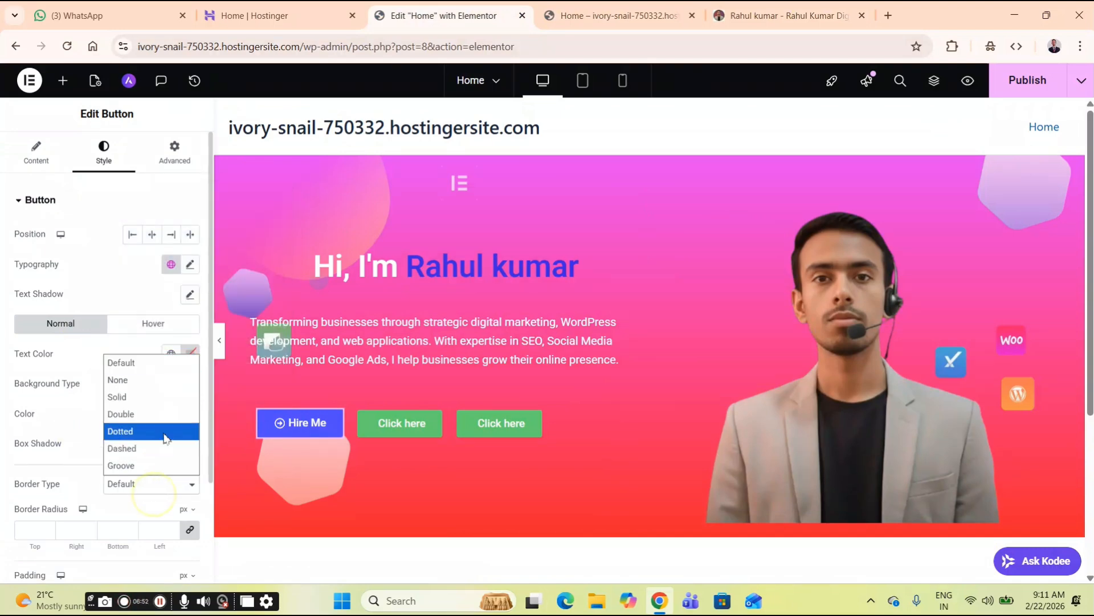
click(161, 390)
click(105, 531)
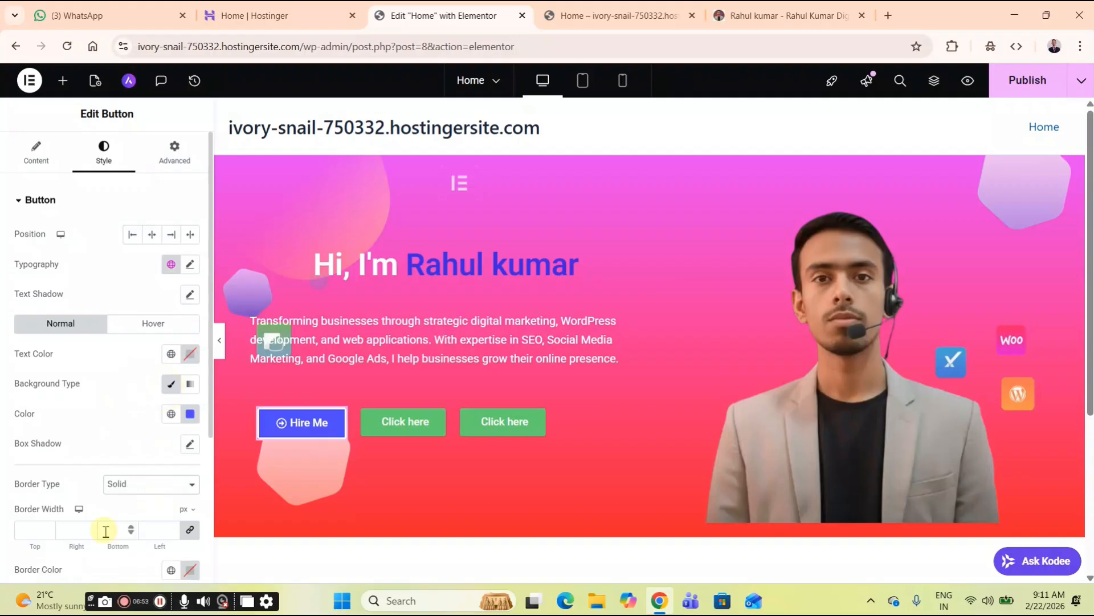
scroll(118, 496, down, 2)
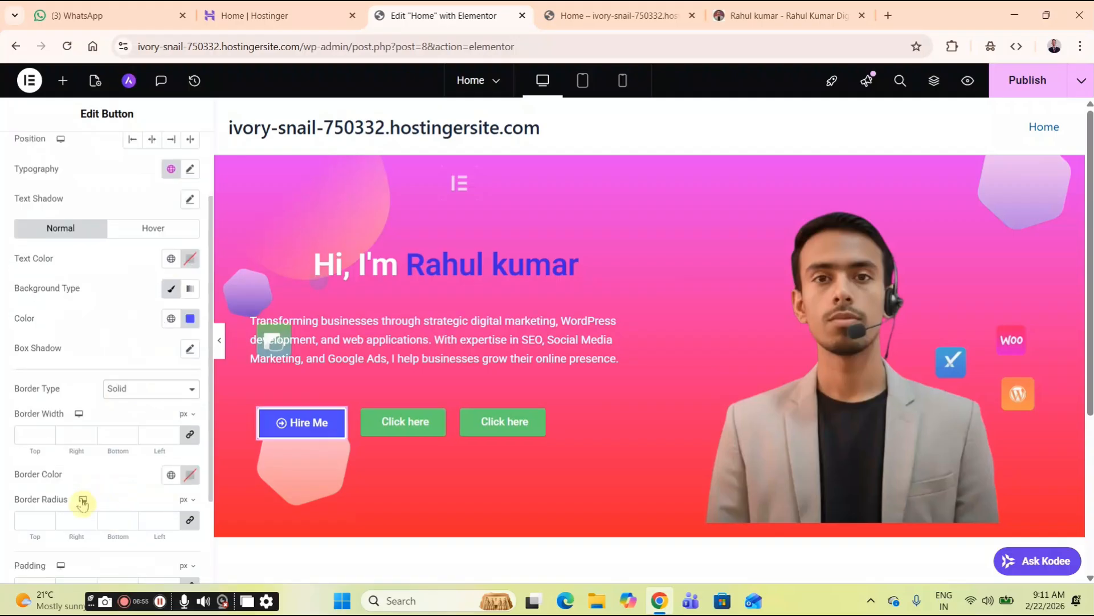
click(71, 517)
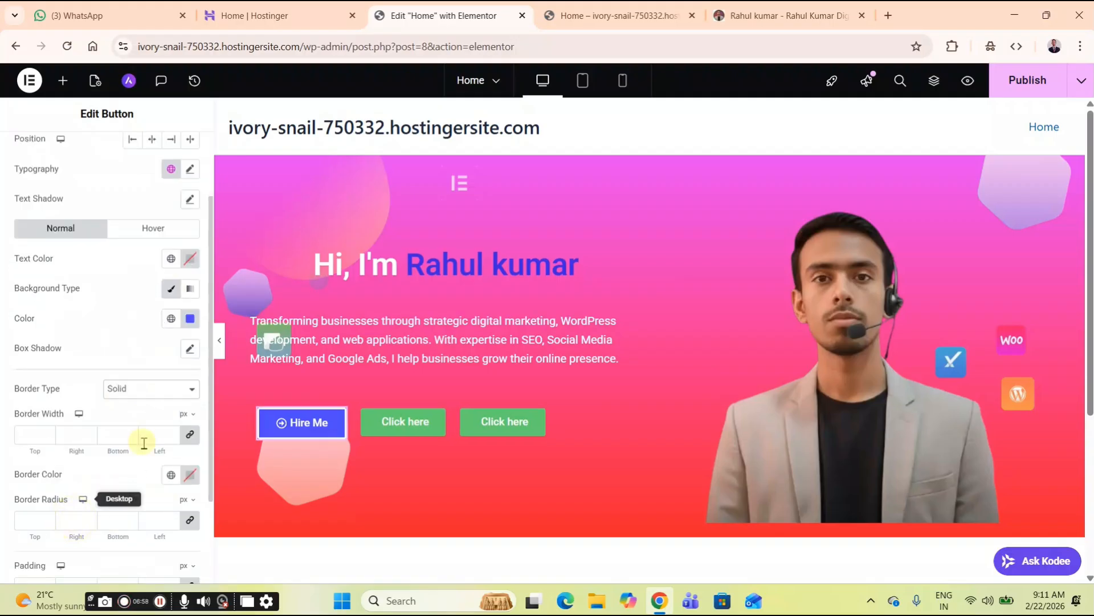
scroll(145, 443, down, 2)
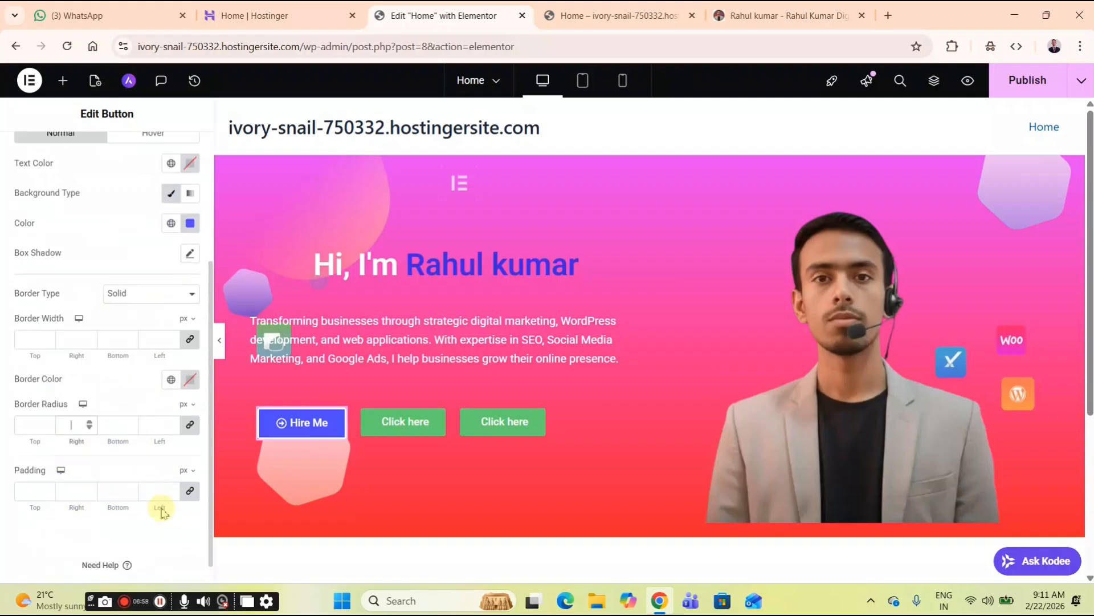
click(191, 380)
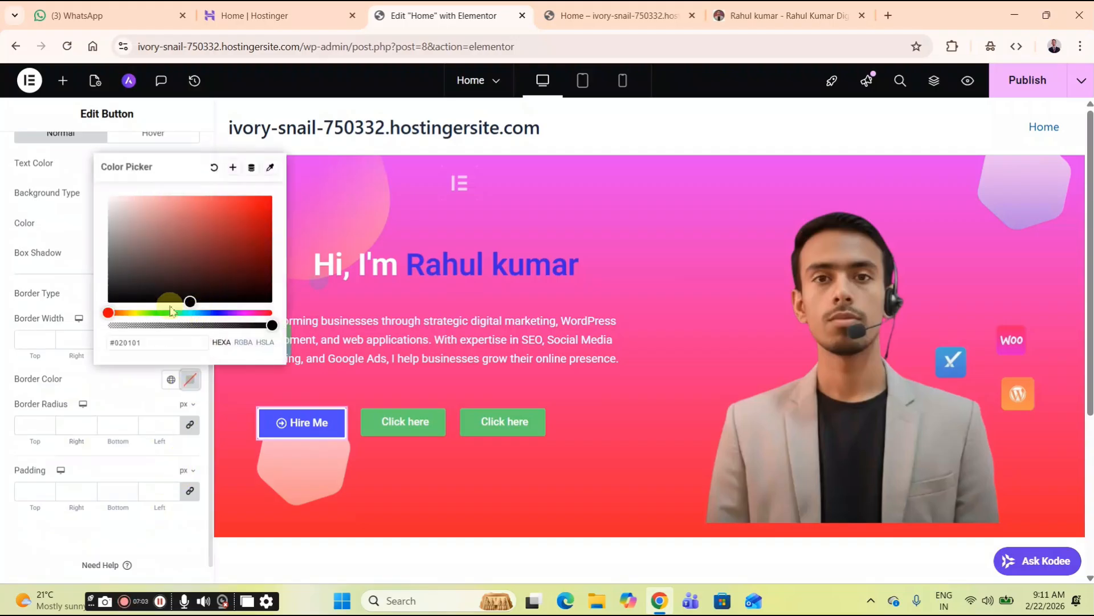
drag(143, 260, 91, 228)
drag(80, 147, 80, 139)
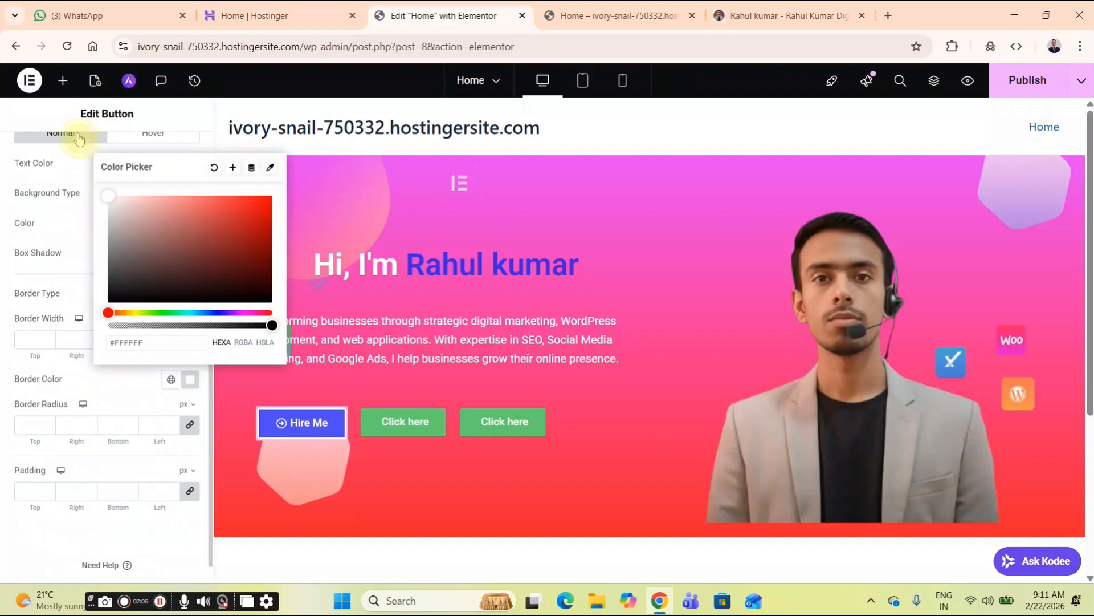
click(96, 396)
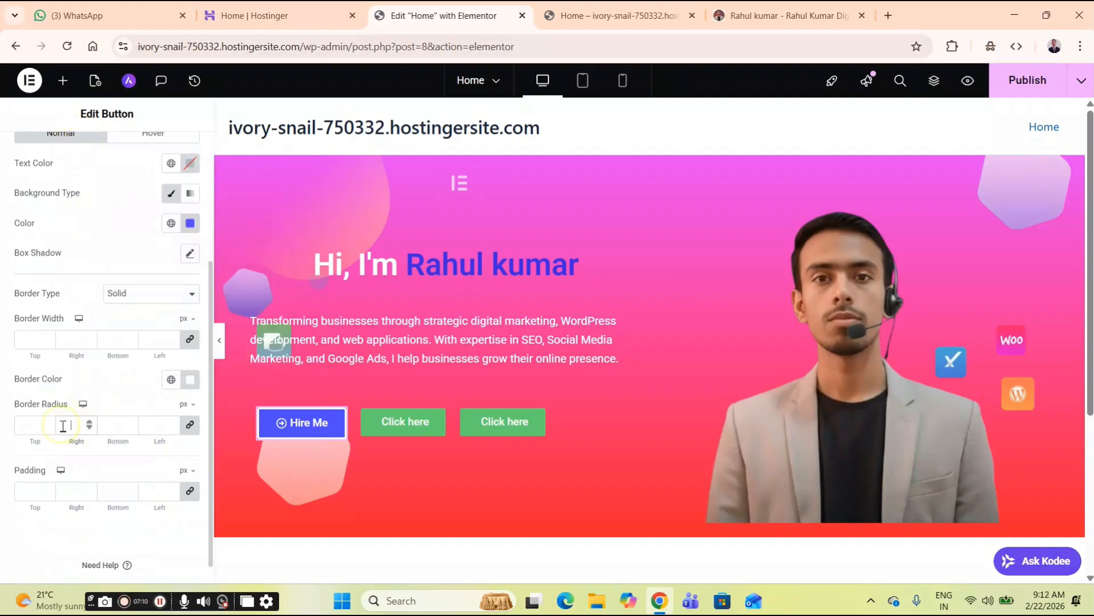
click(83, 405)
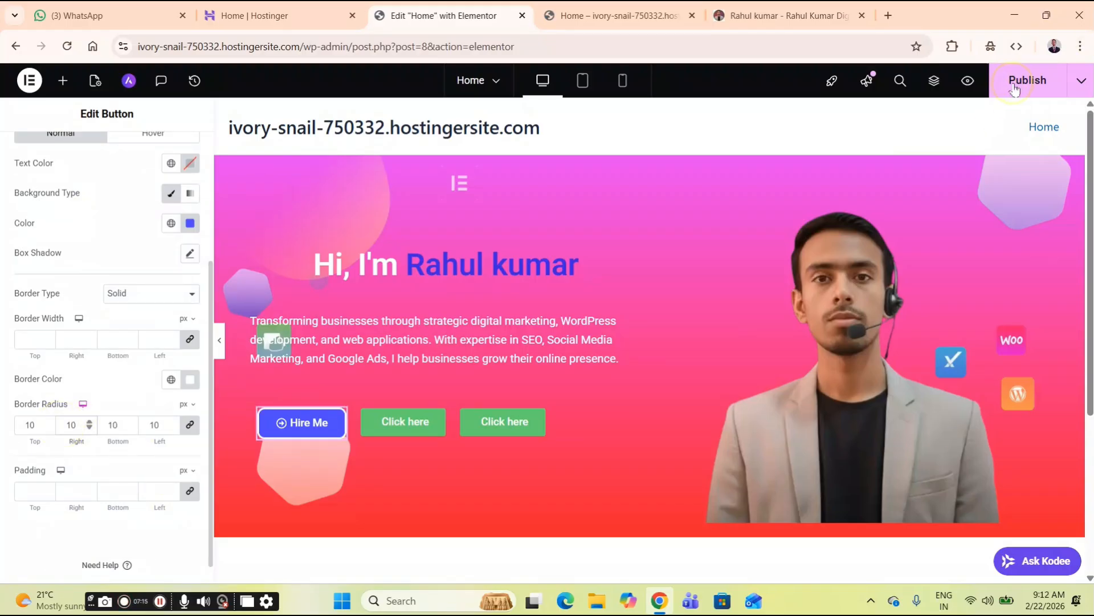
- Publish the page, check the Hire Me button on the reloaded live Home page, and return to the editor
click(605, 15)
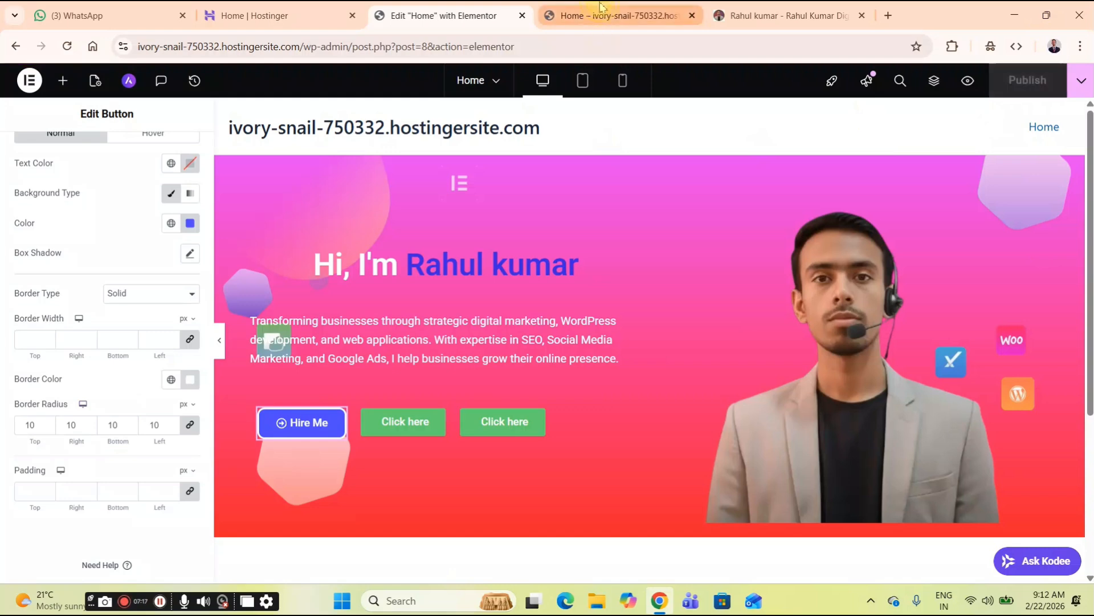
click(67, 47)
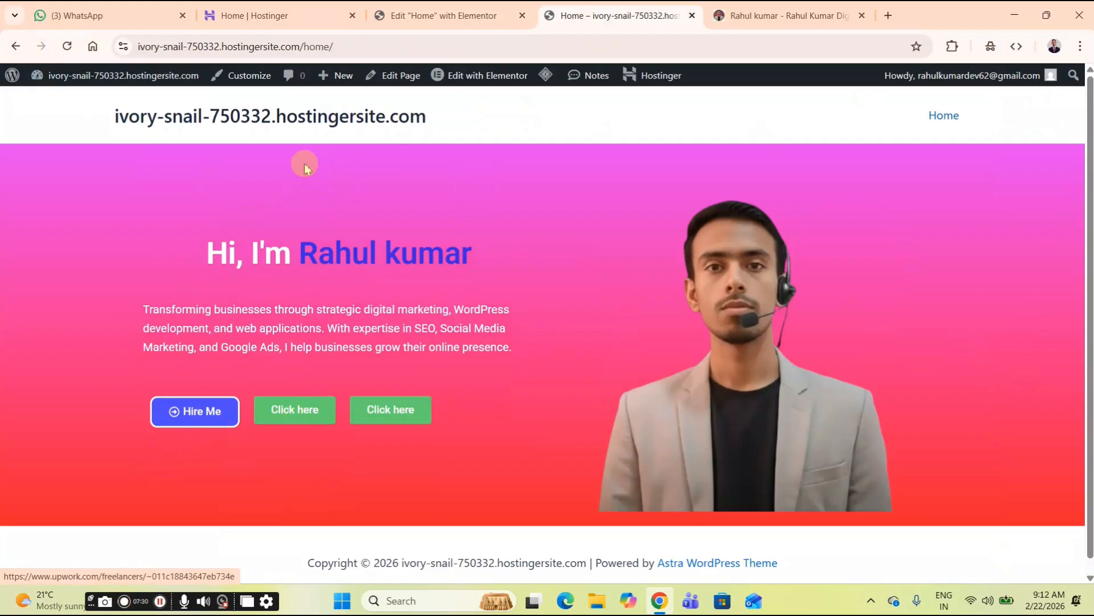
click(449, 12)
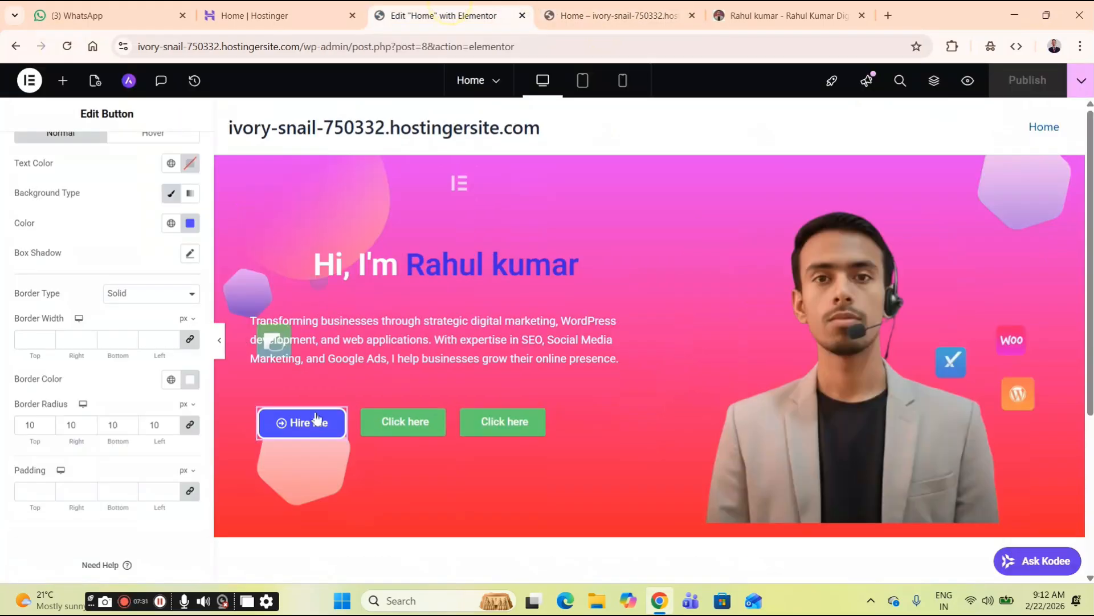
- Set the Hire Me button's hover text colour to white #FFFFFF
scroll(117, 307, up, 2)
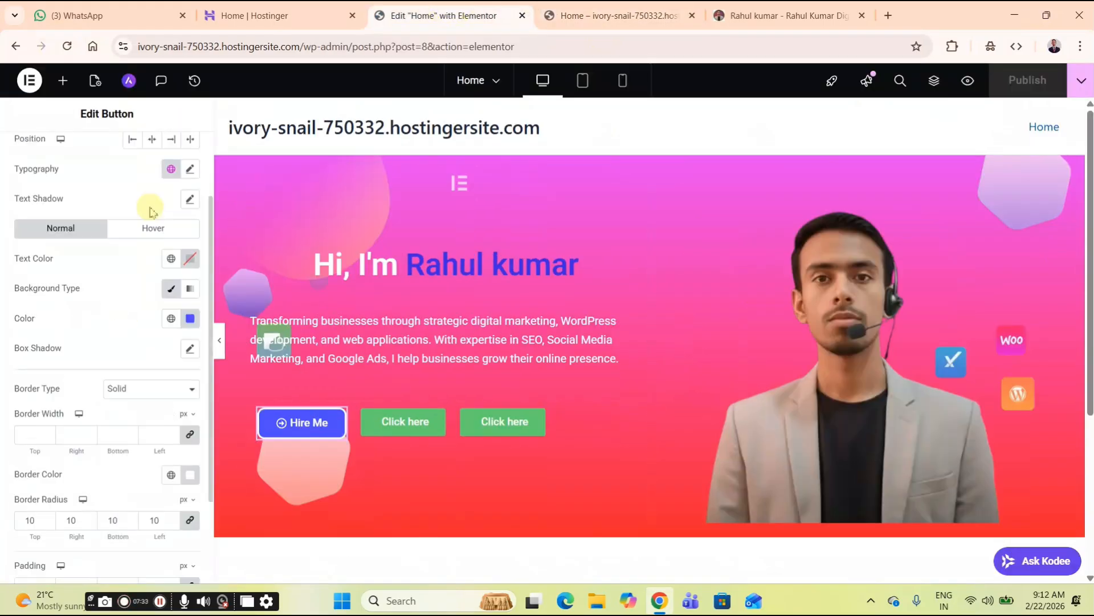
click(170, 233)
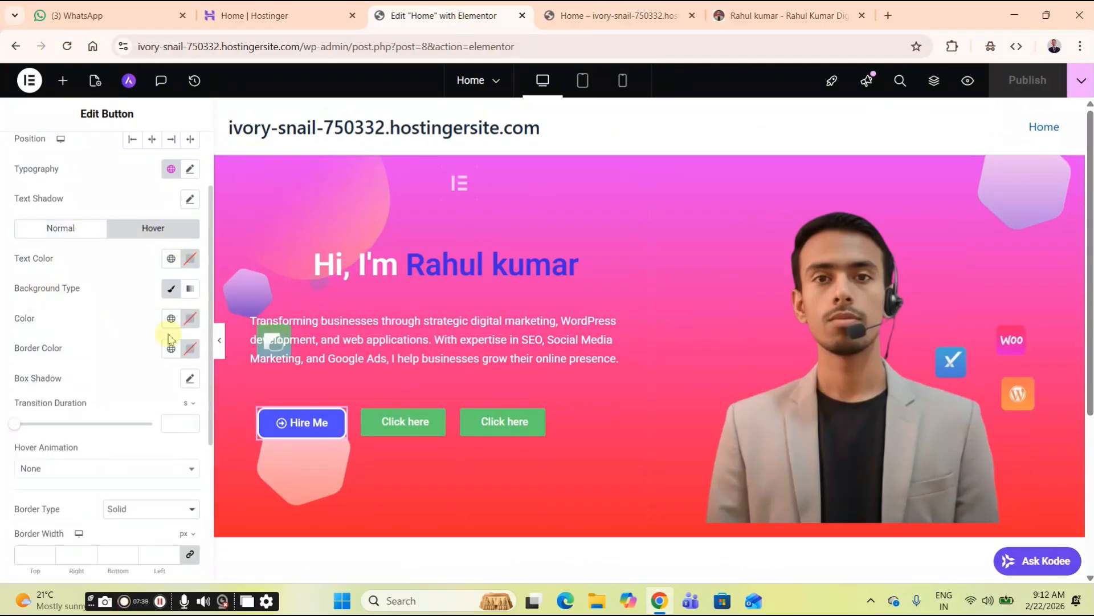
click(190, 261)
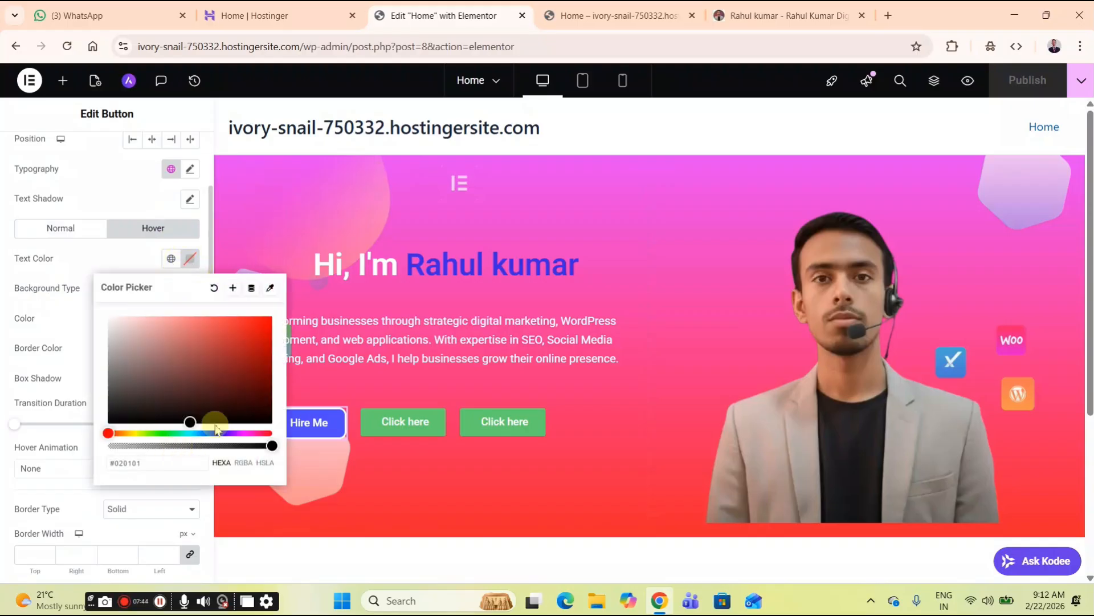
click(214, 433)
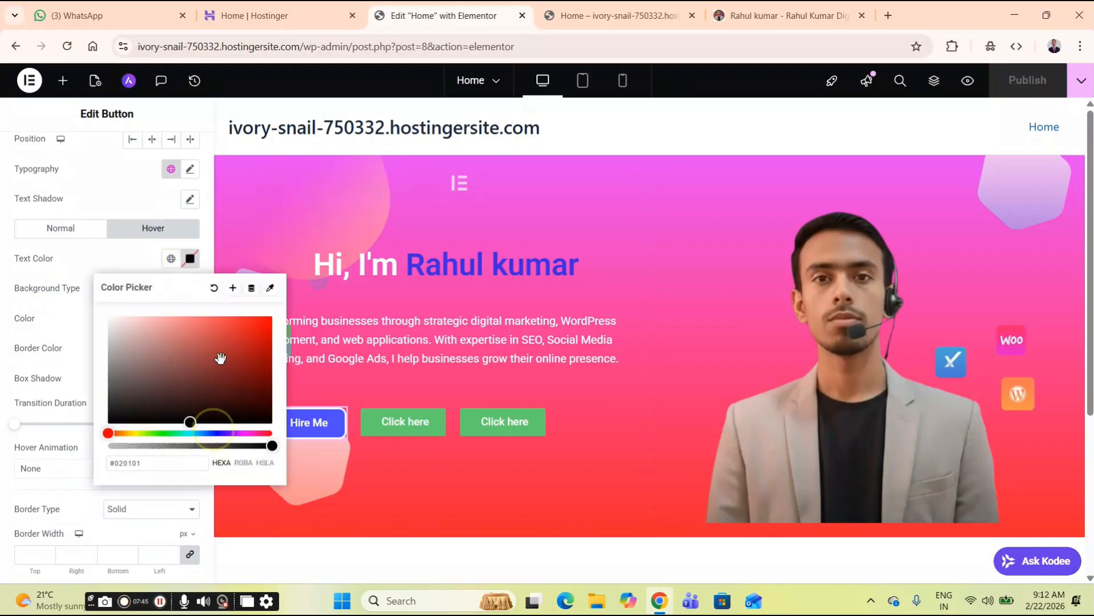
click(209, 434)
drag(162, 360, 137, 340)
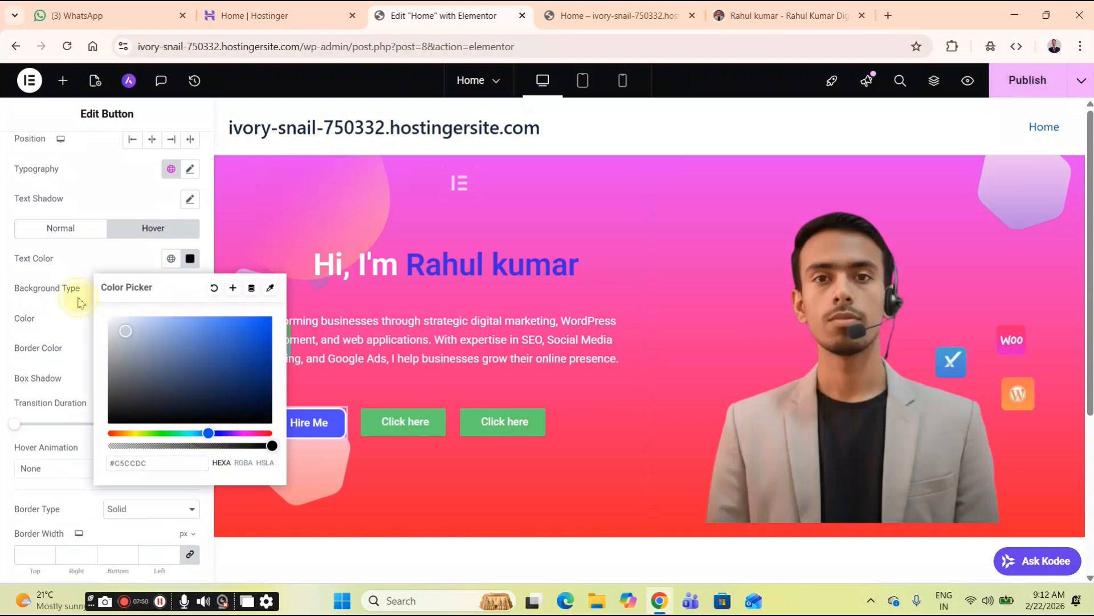
drag(72, 294, 71, 292)
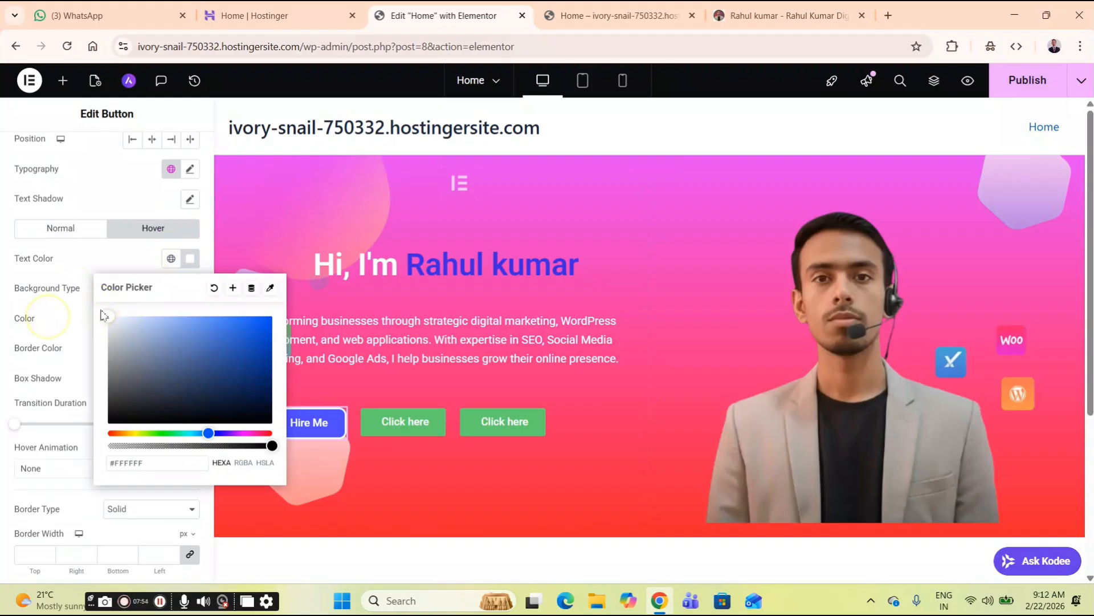
drag(101, 310, 123, 293)
click(185, 303)
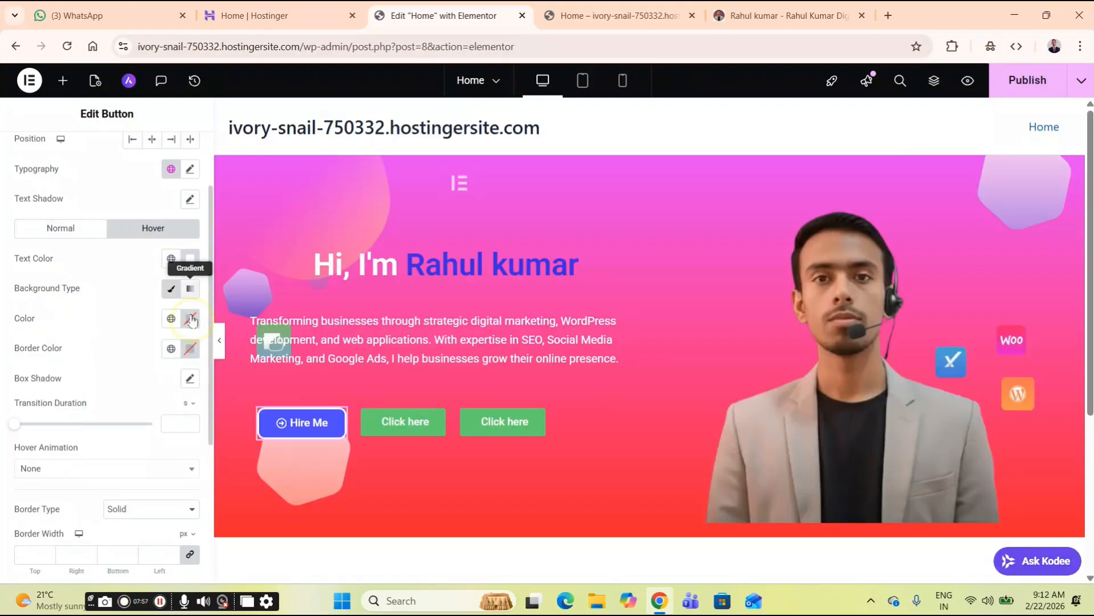
- Set the Hire Me button's hover background colour to dark blue #0D3096
click(191, 321)
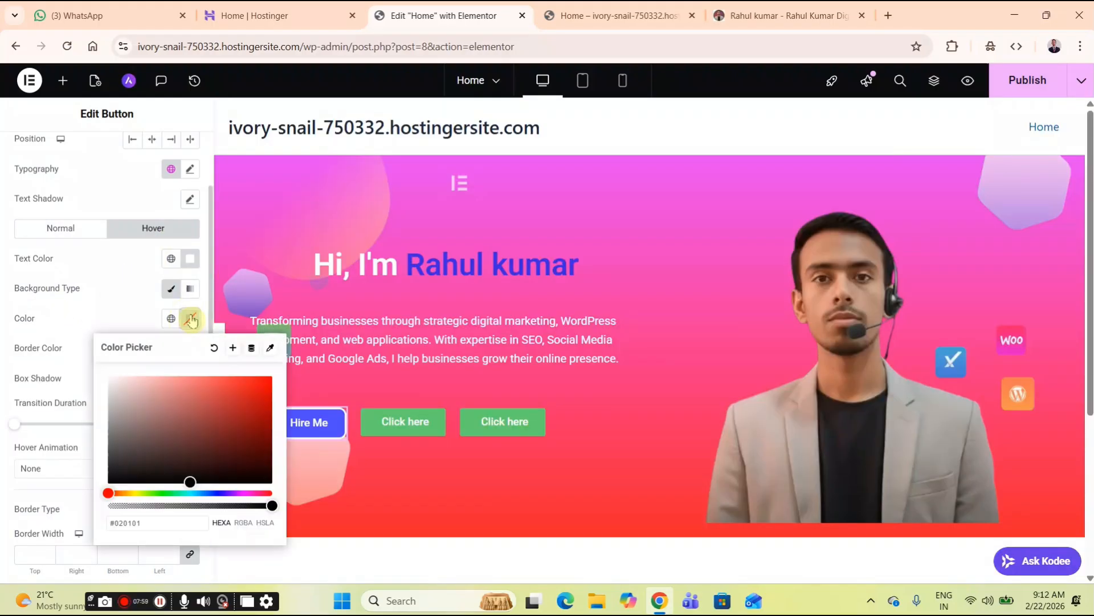
click(210, 493)
click(253, 420)
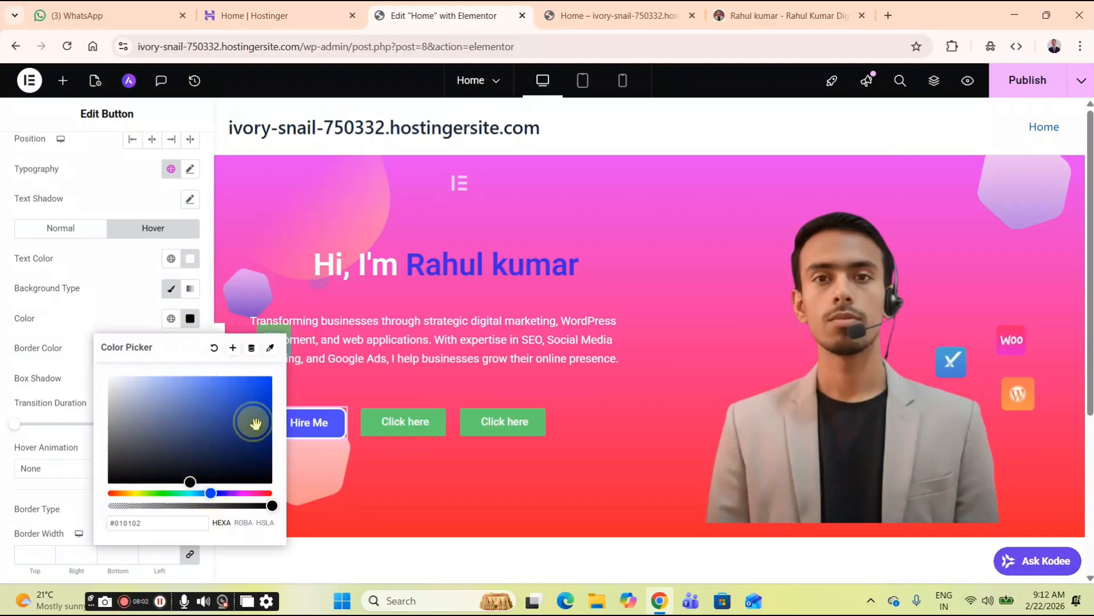
click(260, 403)
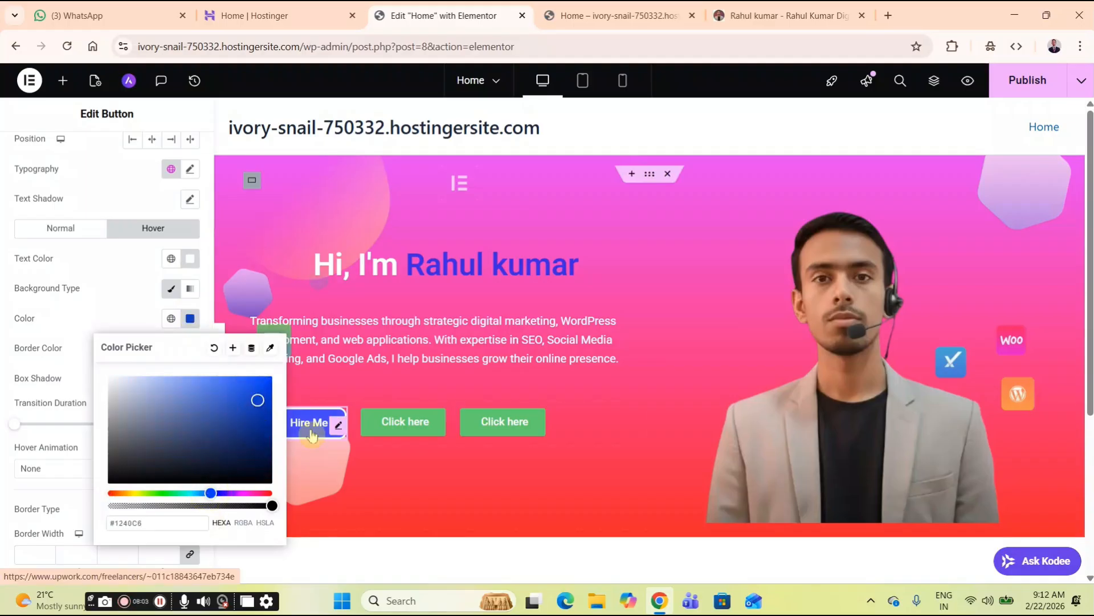
click(259, 420)
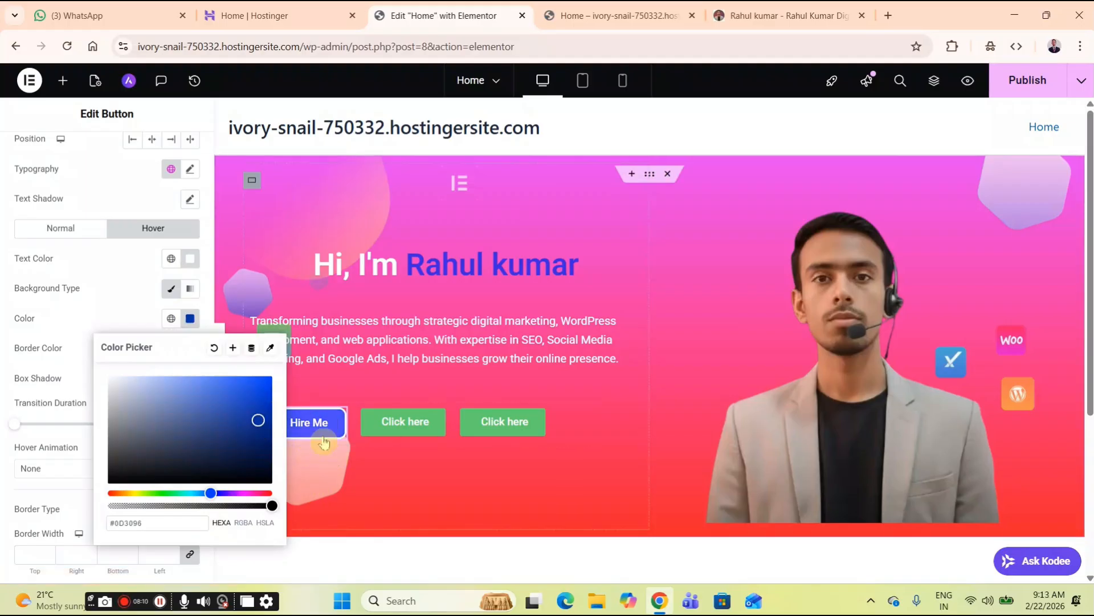
click(110, 292)
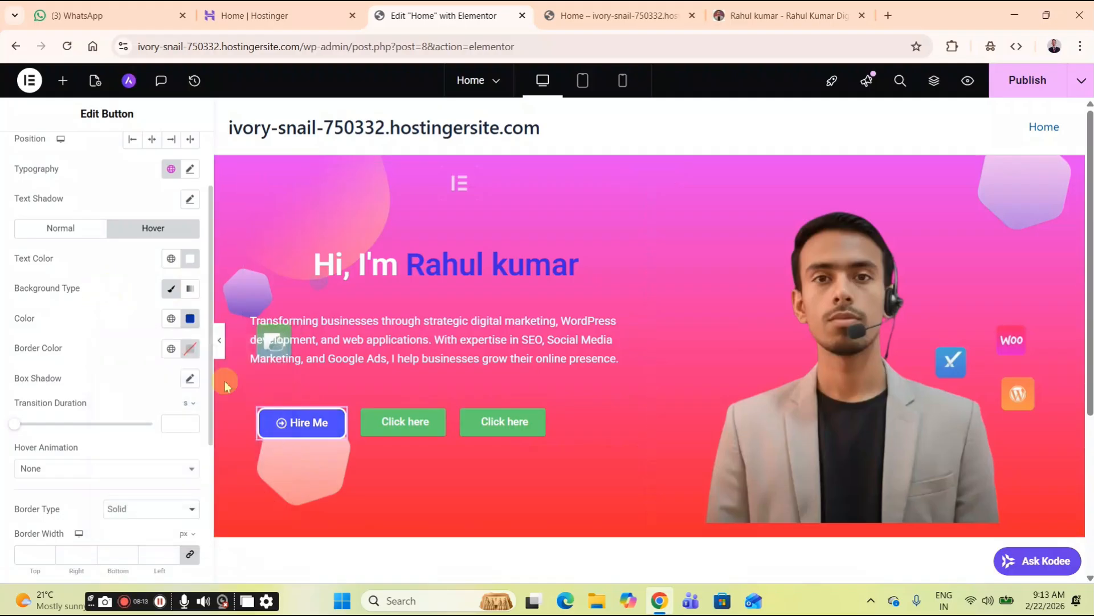
- Copy the Hire Me button's style onto both Click here buttons and publish the page
click(292, 433)
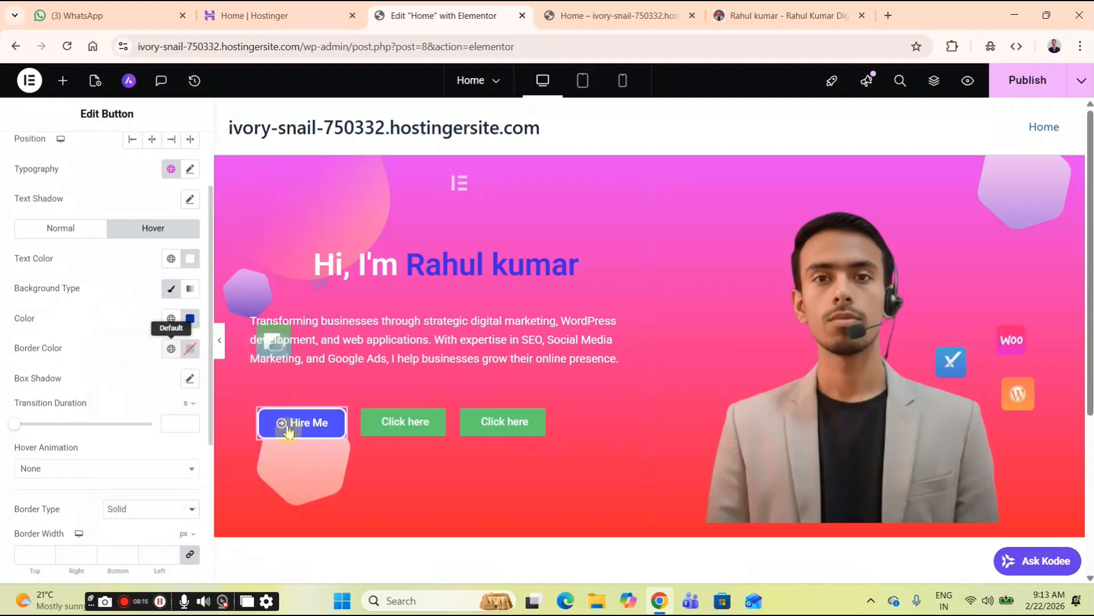
right_click(289, 431)
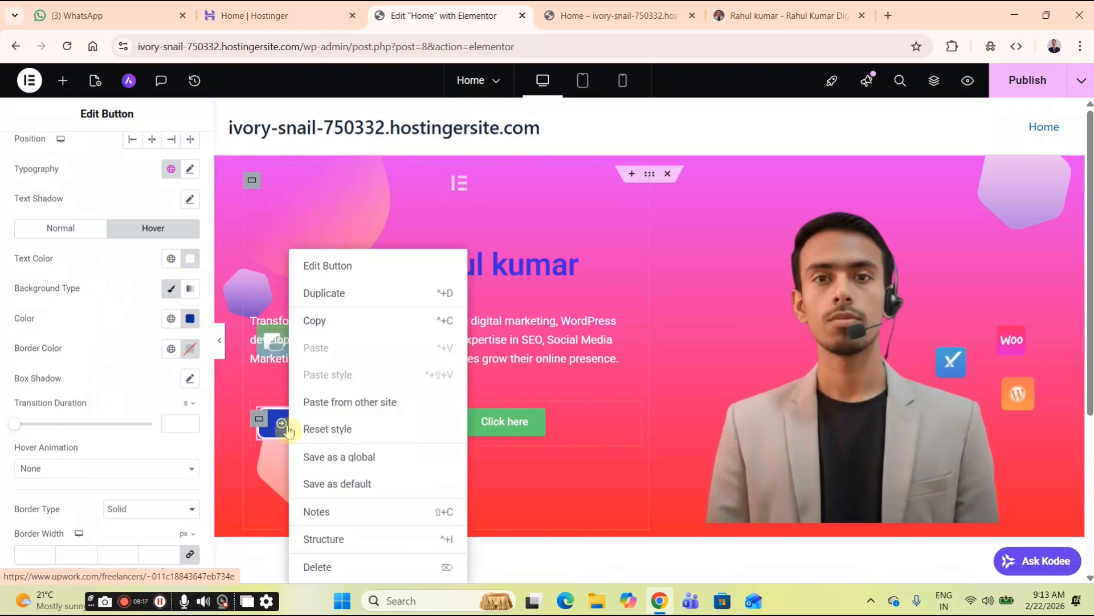
click(315, 331)
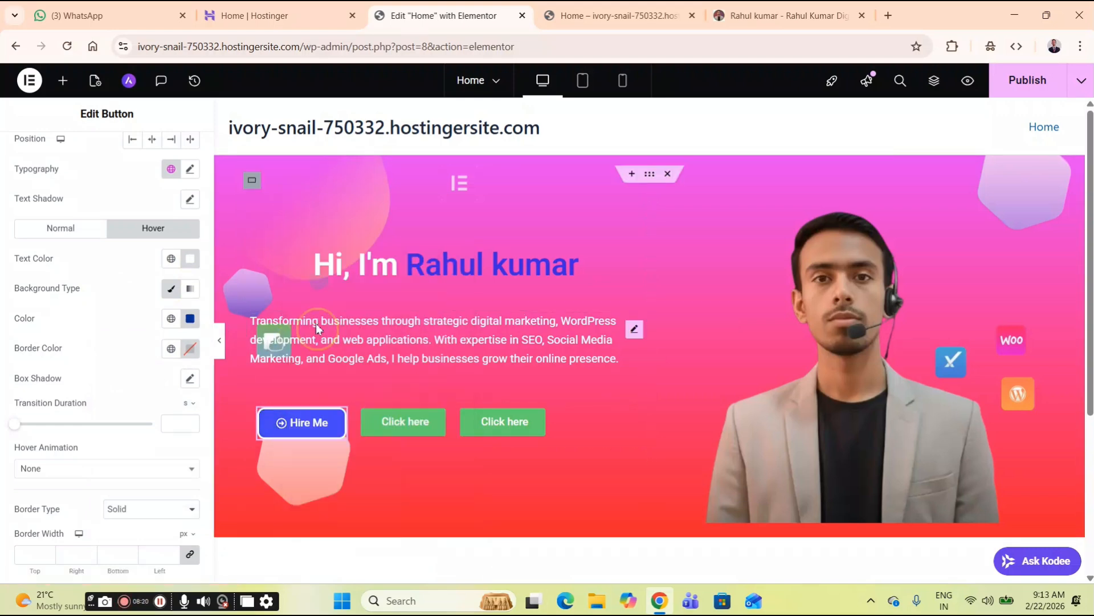
right_click(399, 430)
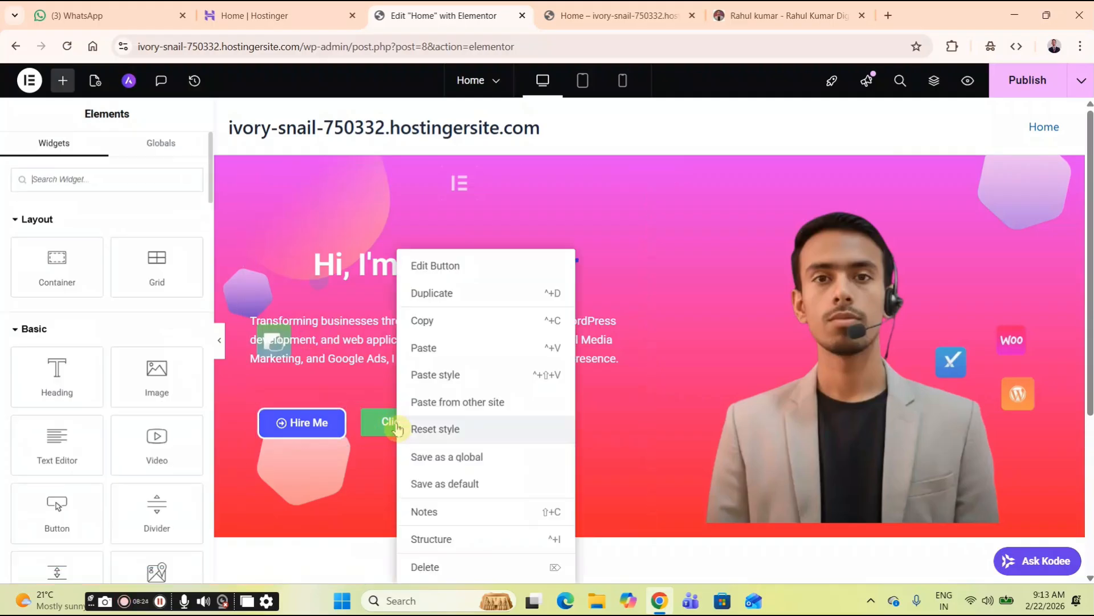
click(465, 376)
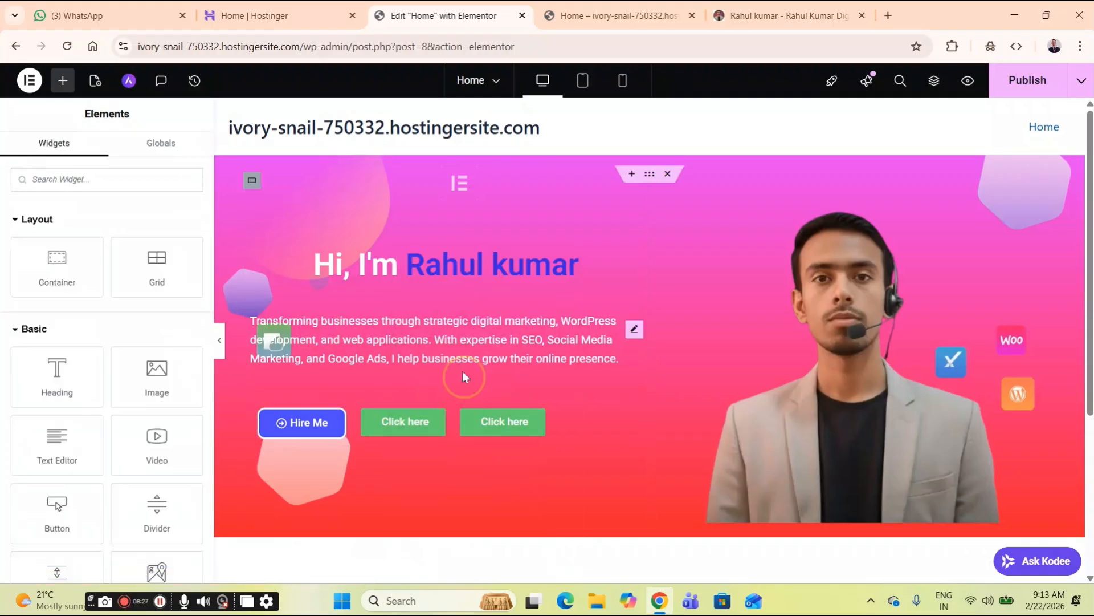
right_click(516, 431)
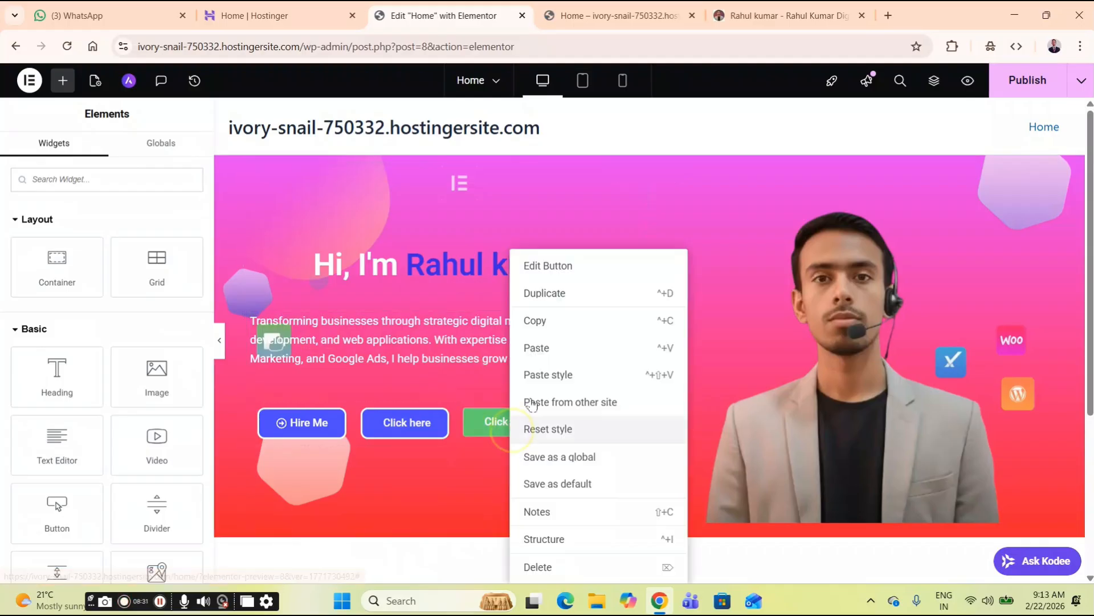
click(556, 376)
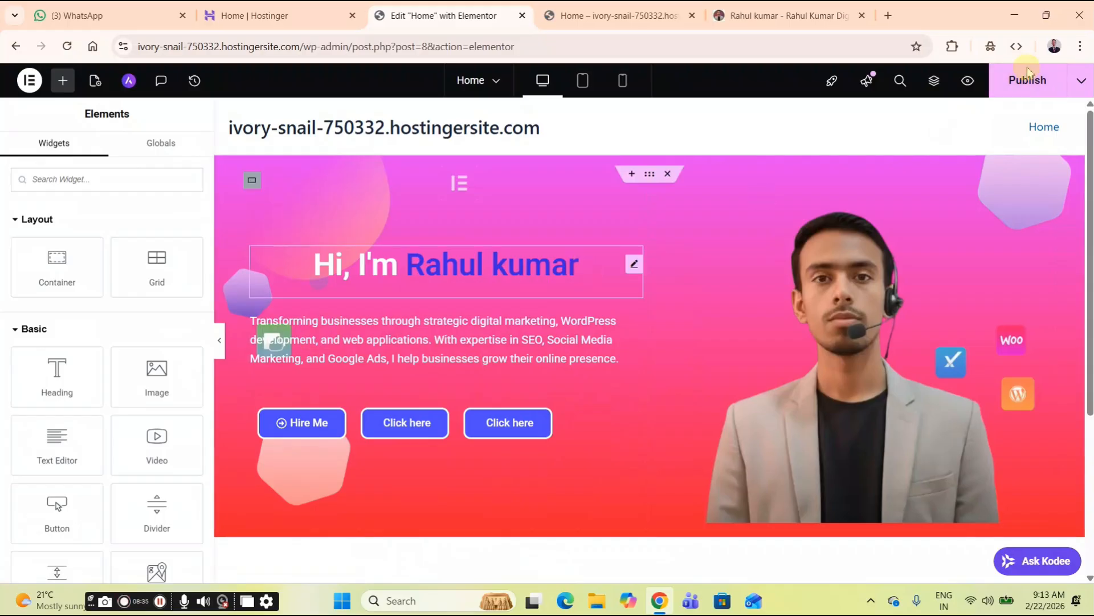
click(1026, 80)
- Align the animated headline in the hero section to the left
click(415, 276)
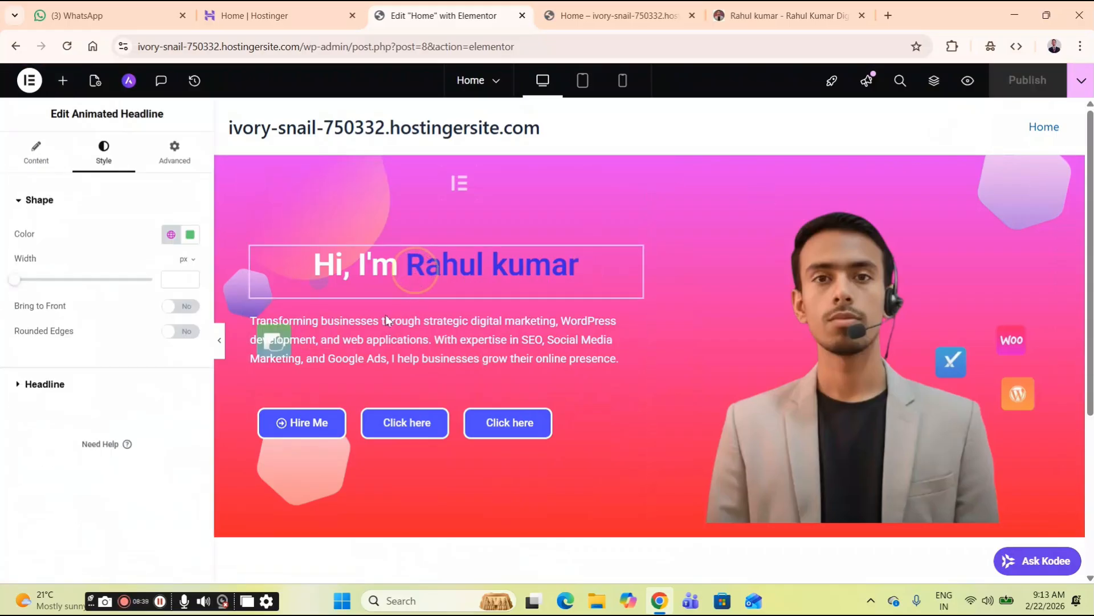
click(461, 269)
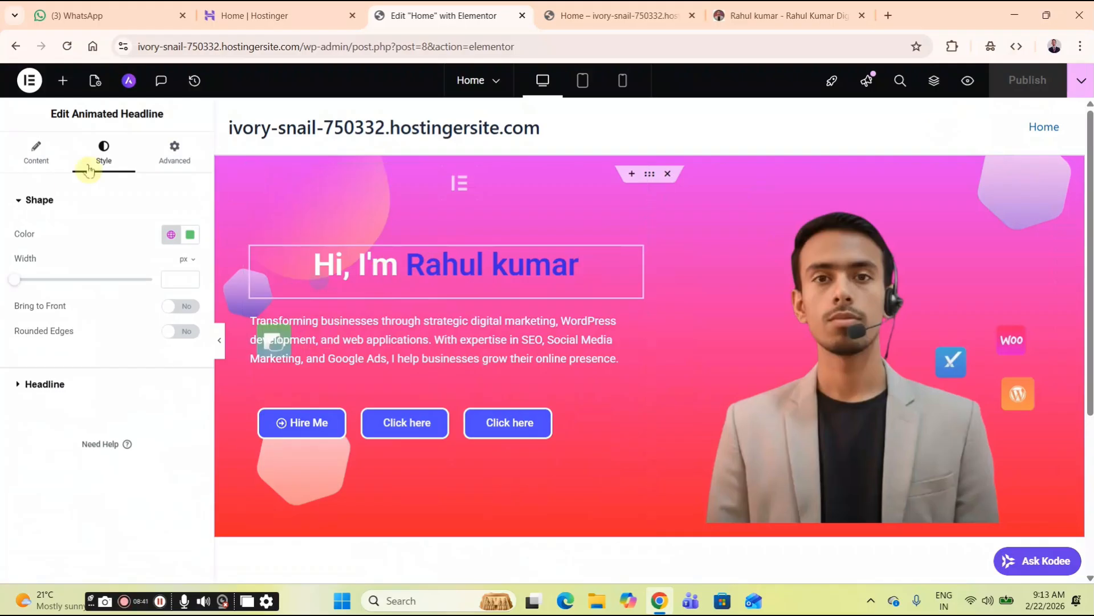
click(34, 160)
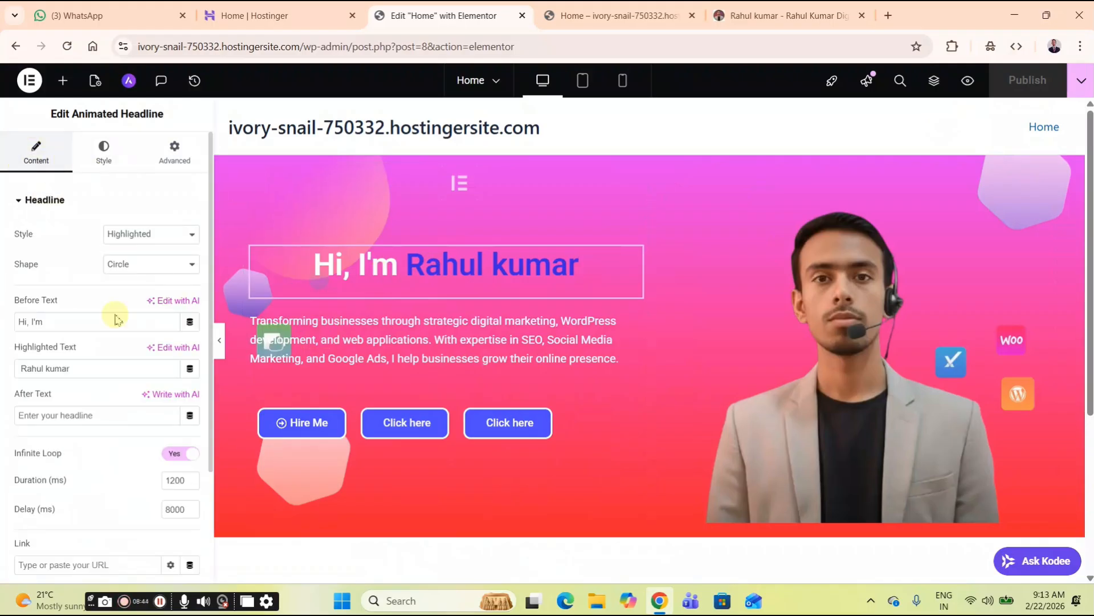
scroll(137, 505, down, 2)
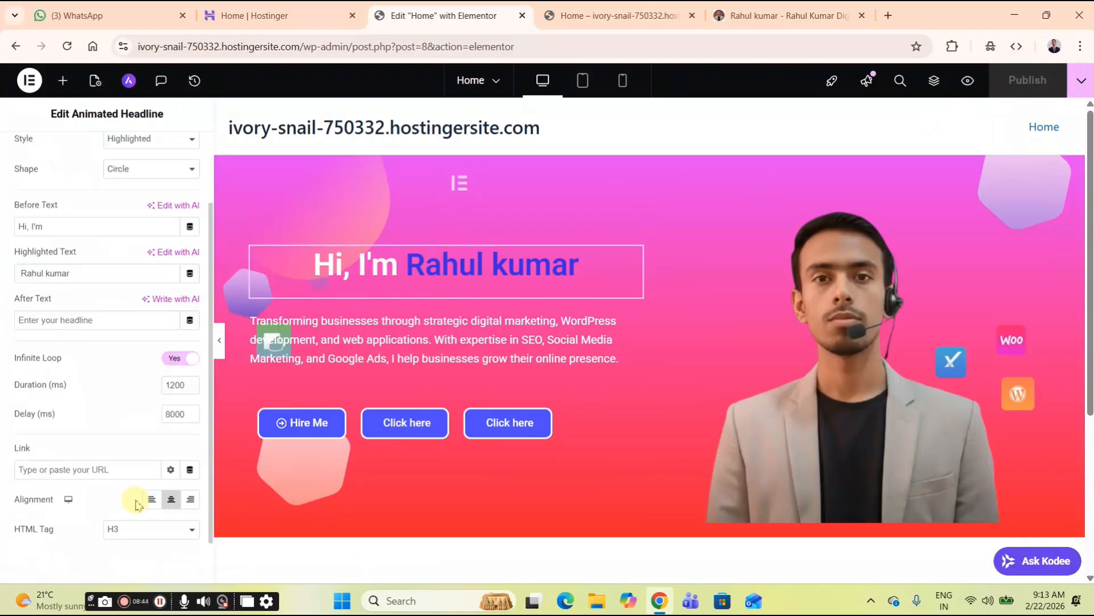
click(165, 499)
click(150, 500)
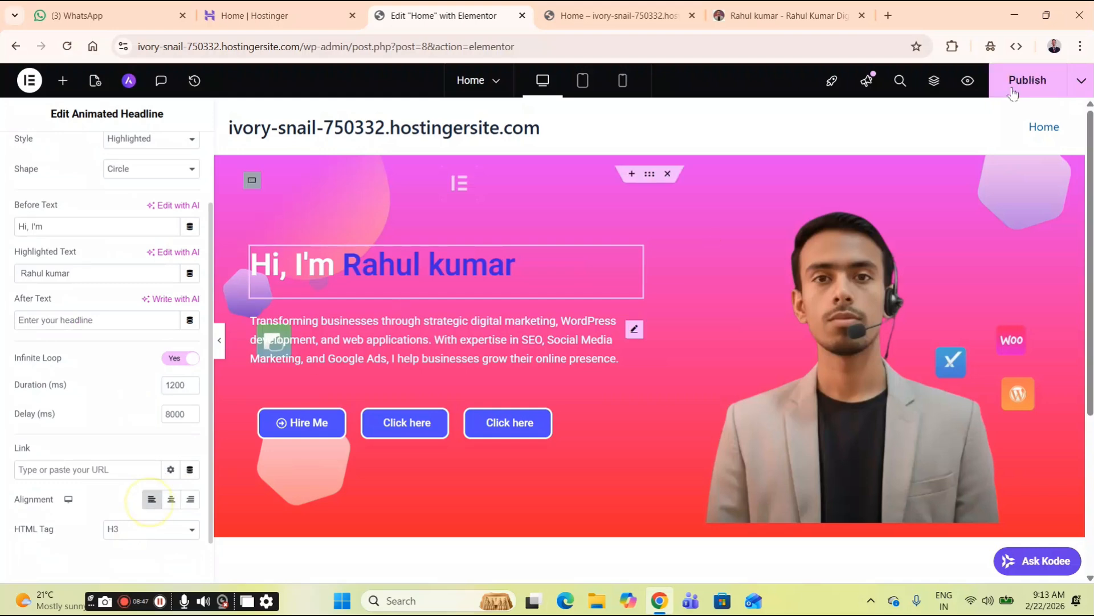
- Publish the page, check the headline and buttons on the reloaded live Home page, and return to the editor
click(1030, 79)
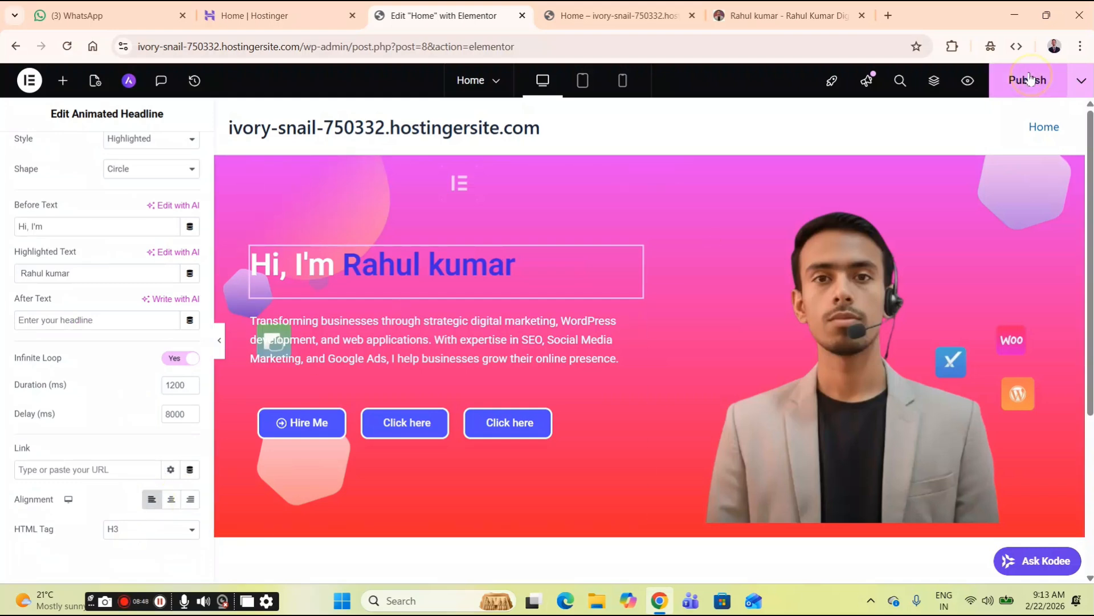
click(588, 9)
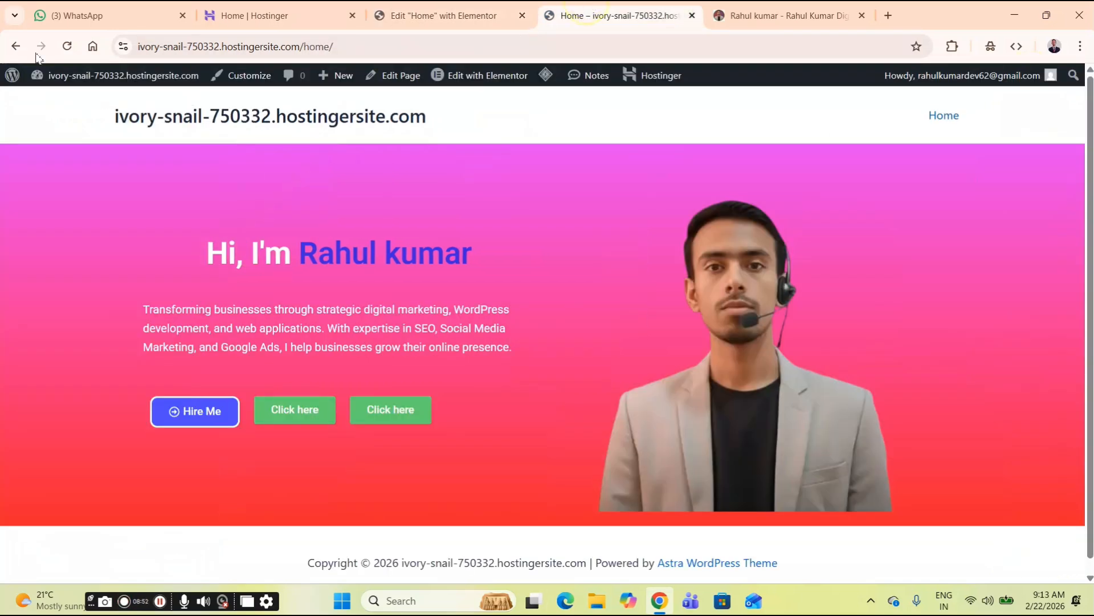
click(69, 49)
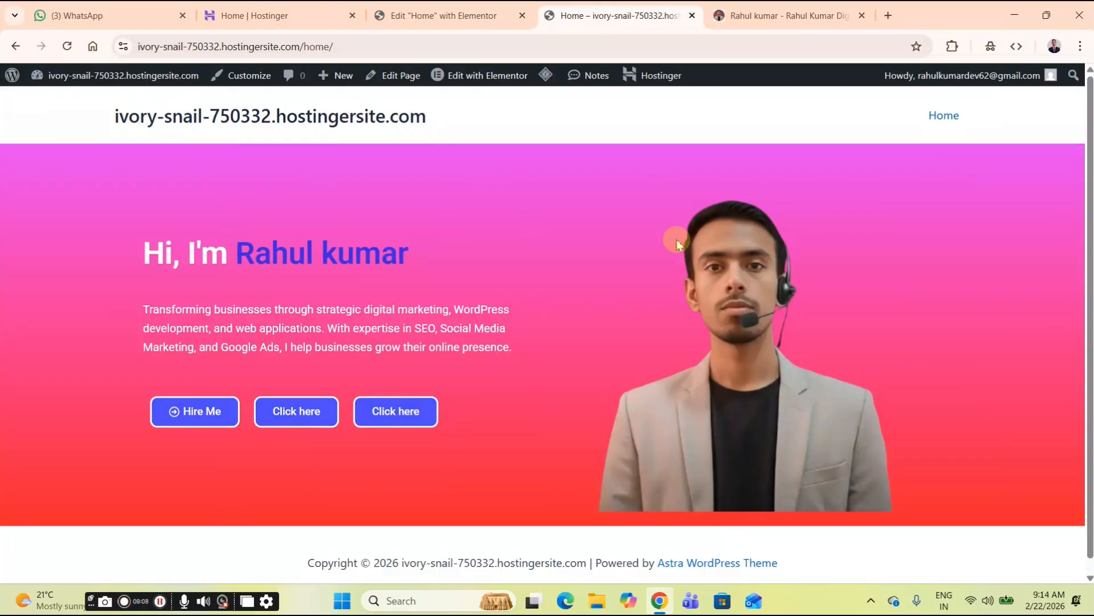
click(403, 13)
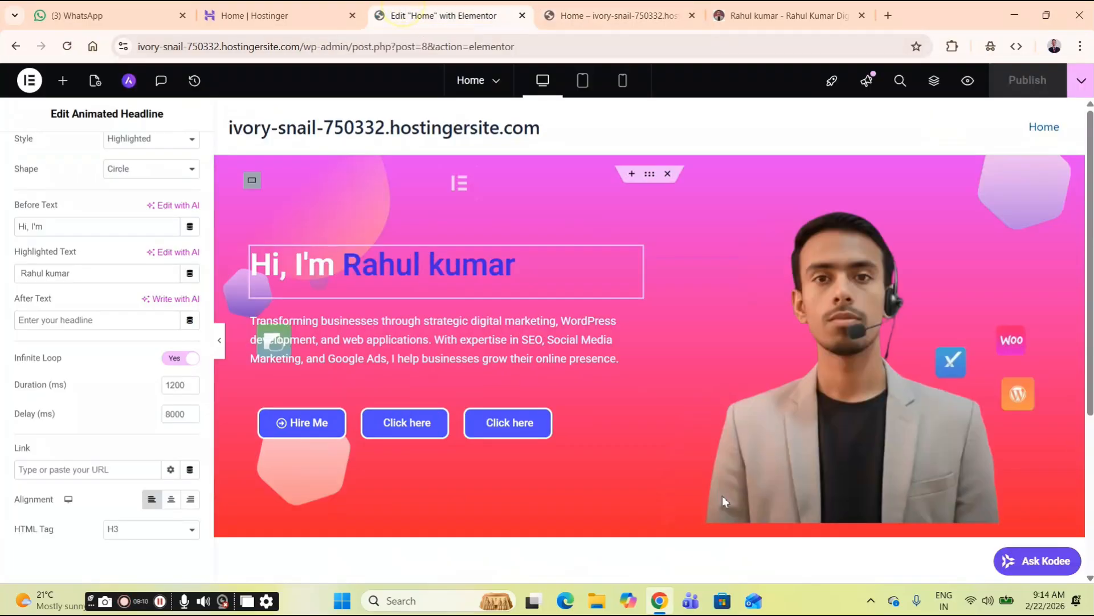
- Unlink the hero container's margin values and set its bottom margin to -19 px
click(657, 181)
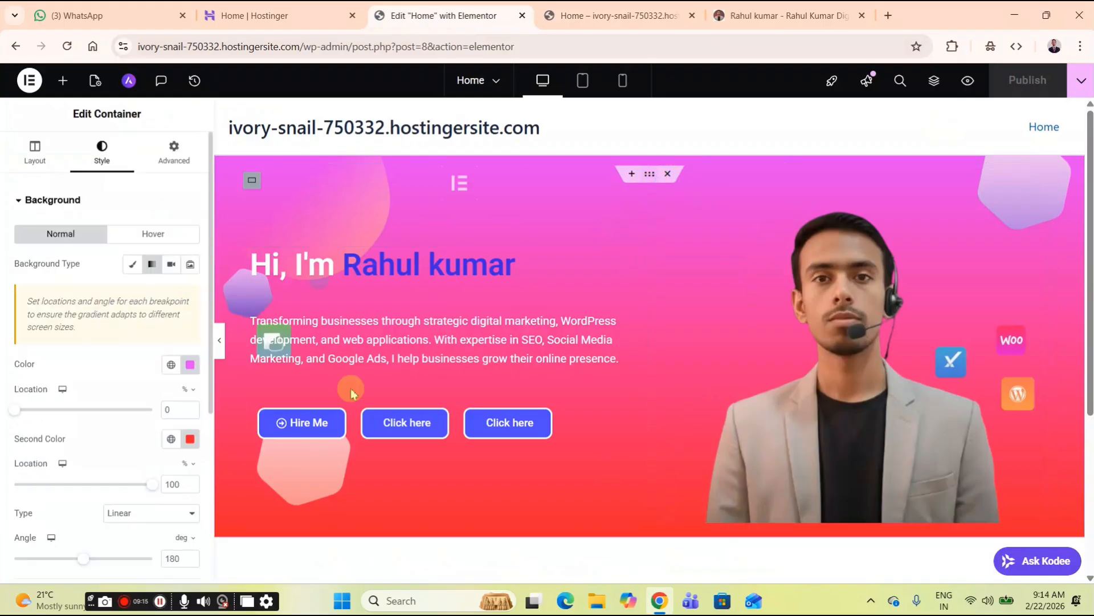
click(172, 170)
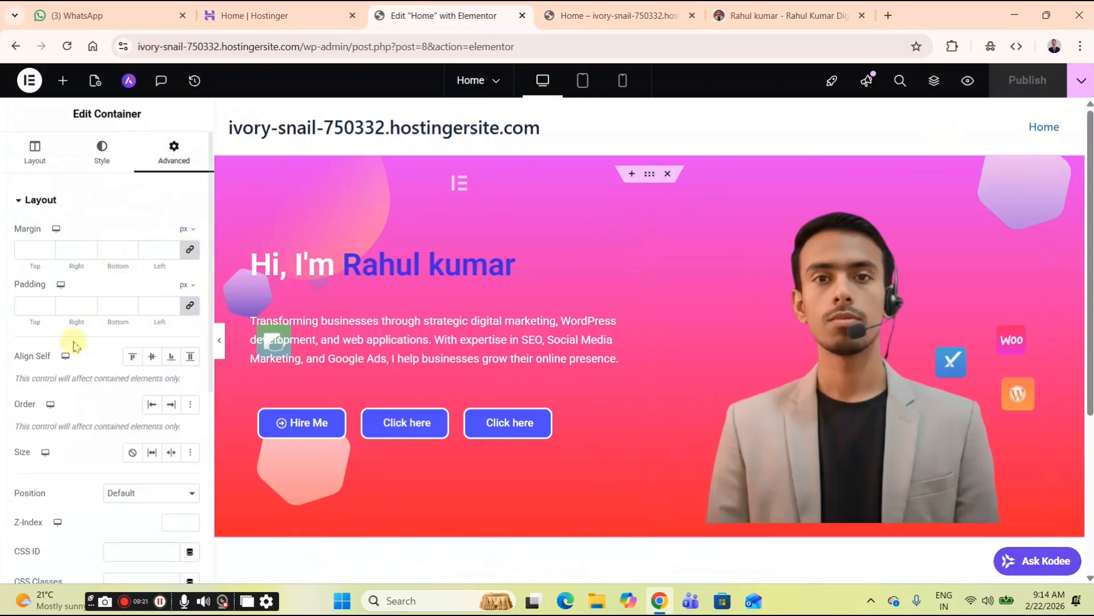
click(191, 251)
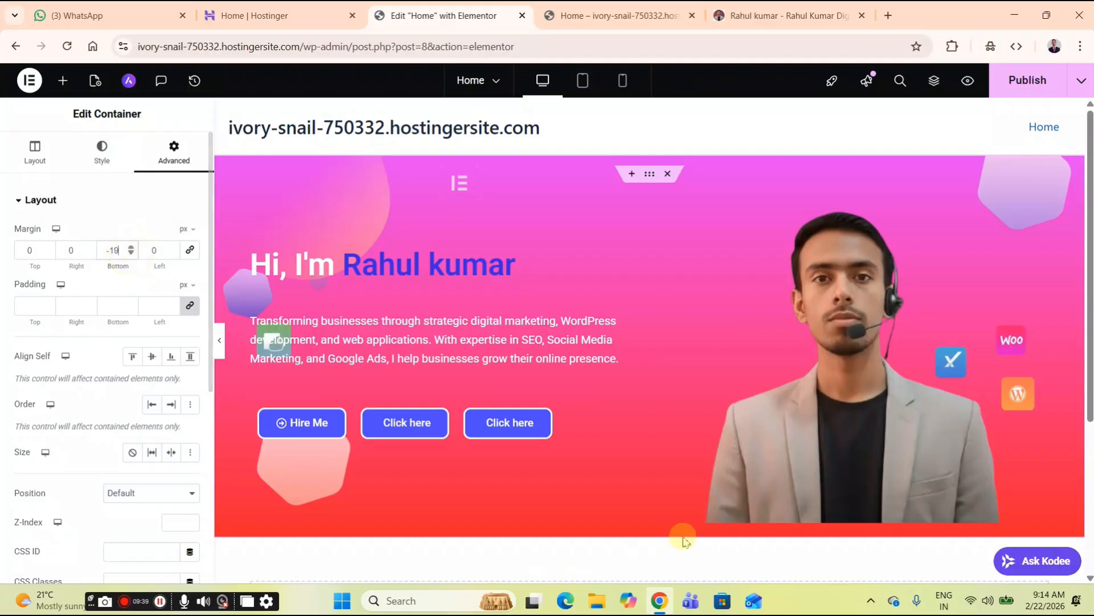
- Unlink the portrait image's margin values and set its bottom margin to -18 px
click(765, 514)
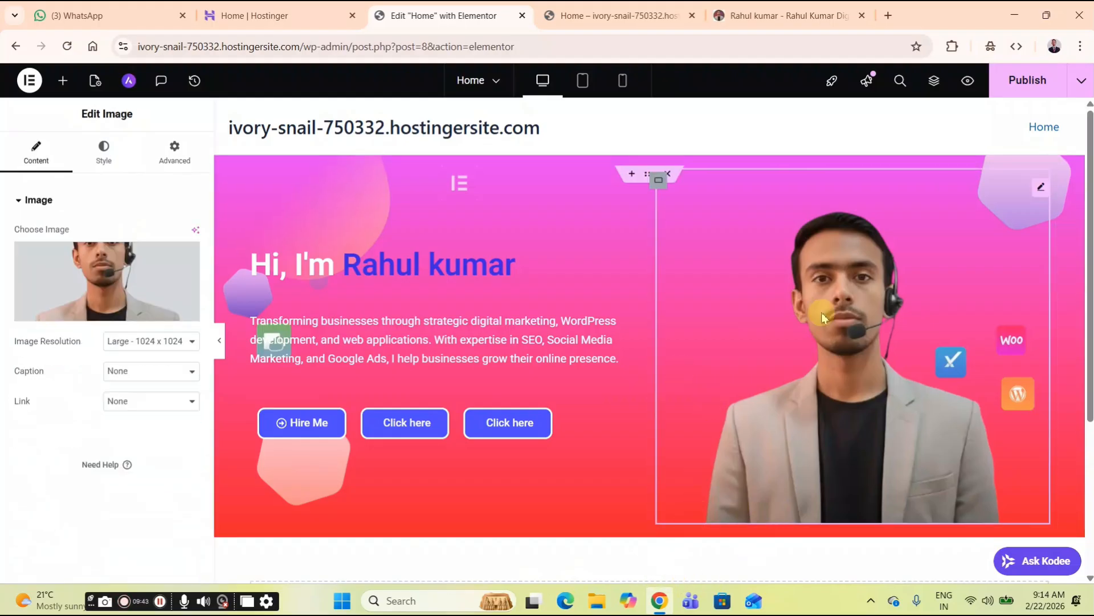
click(180, 165)
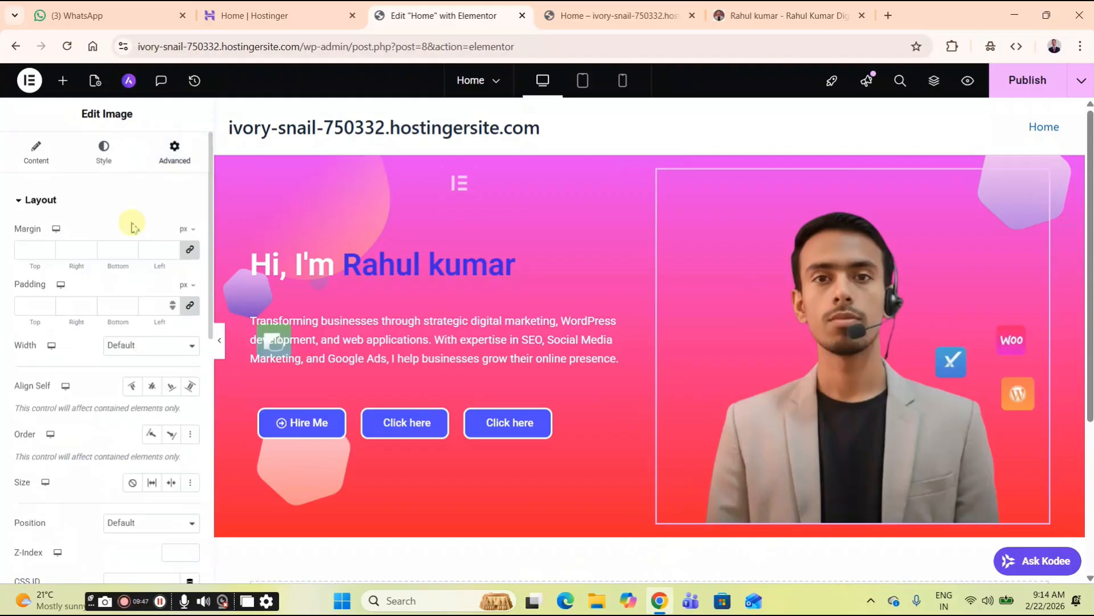
click(189, 250)
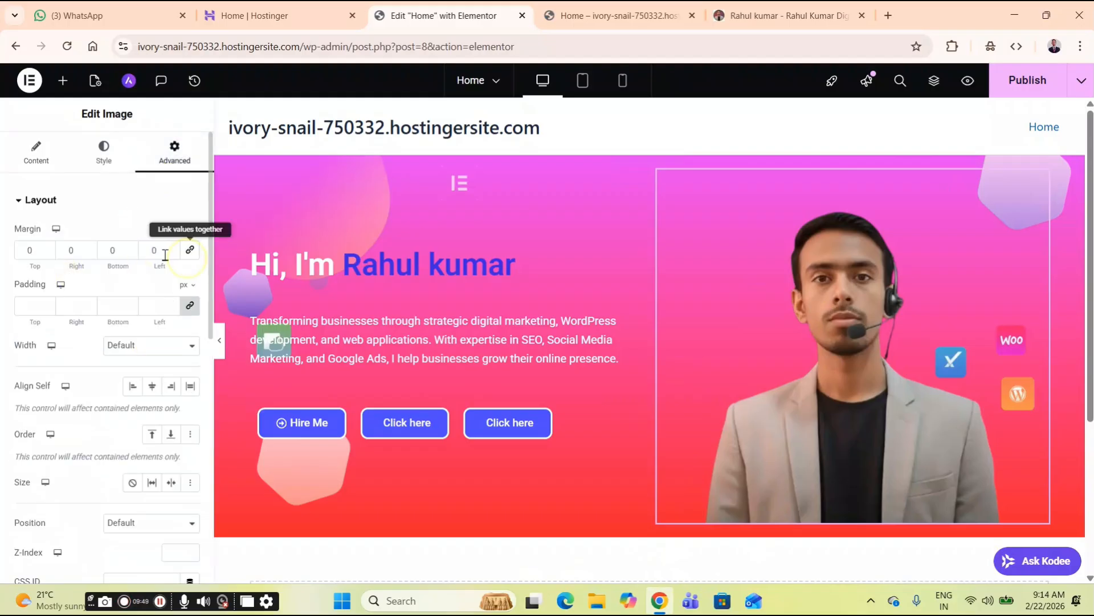
click(132, 255)
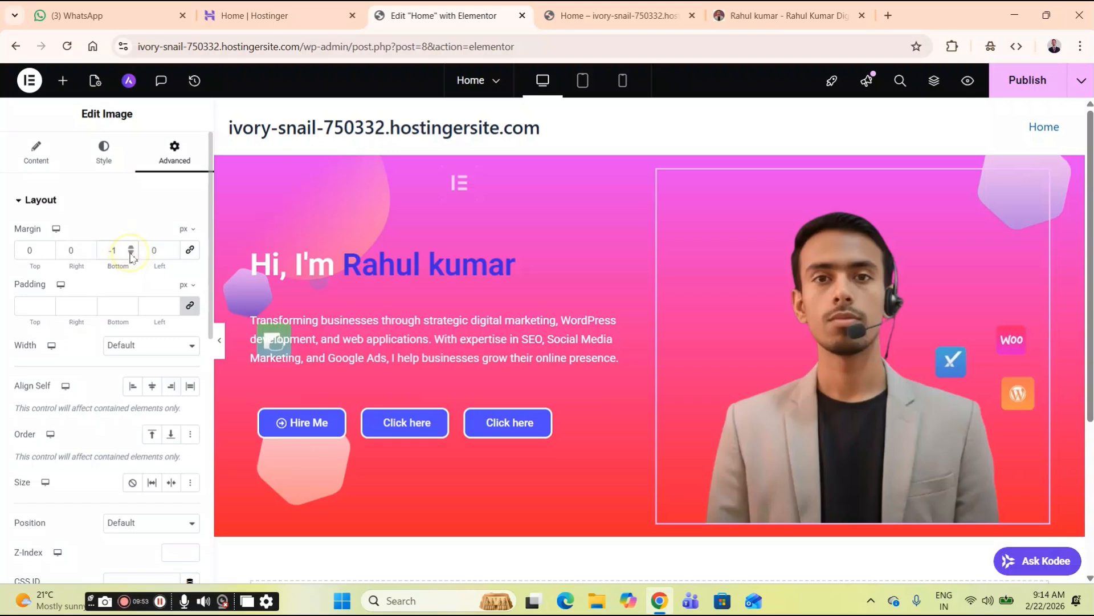
click(132, 254)
click(132, 254)
click(132, 254)
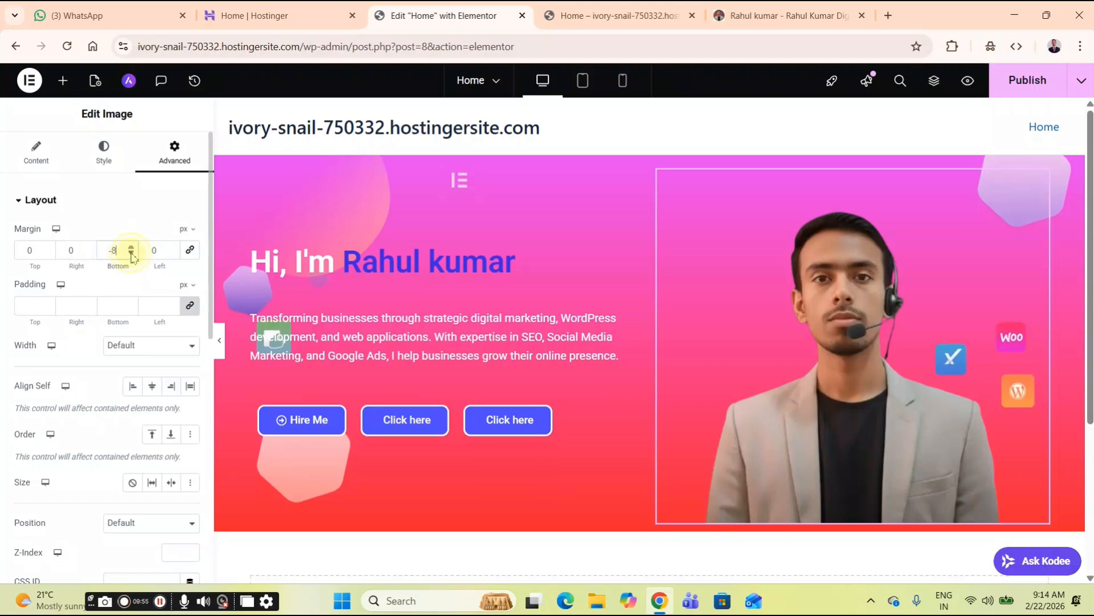
click(132, 254)
click(132, 254)
click(131, 254)
click(132, 254)
click(132, 254)
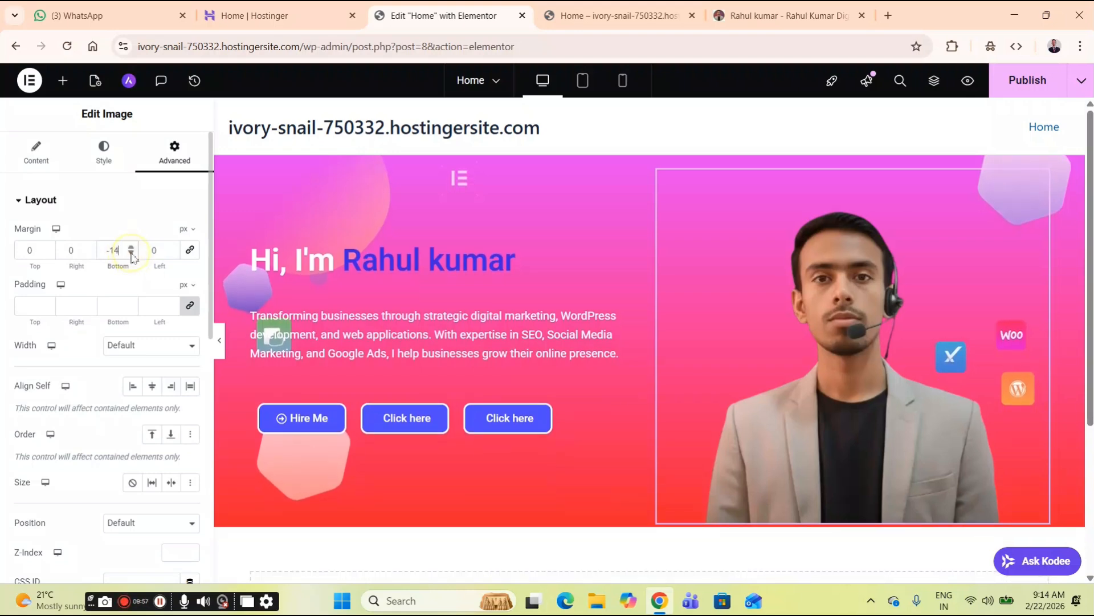
click(132, 255)
click(131, 255)
click(132, 254)
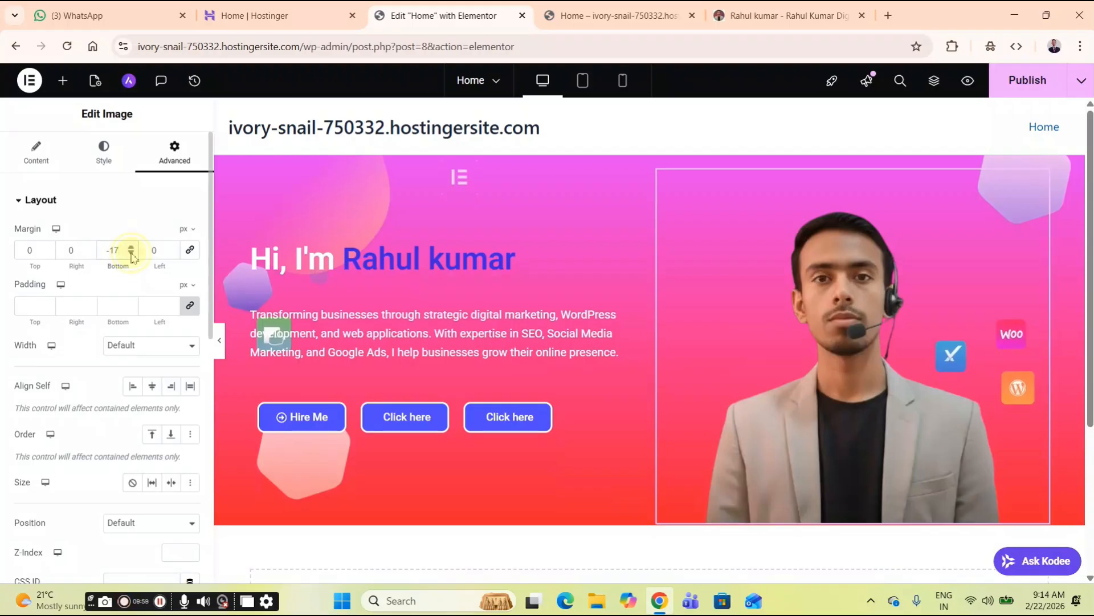
click(131, 254)
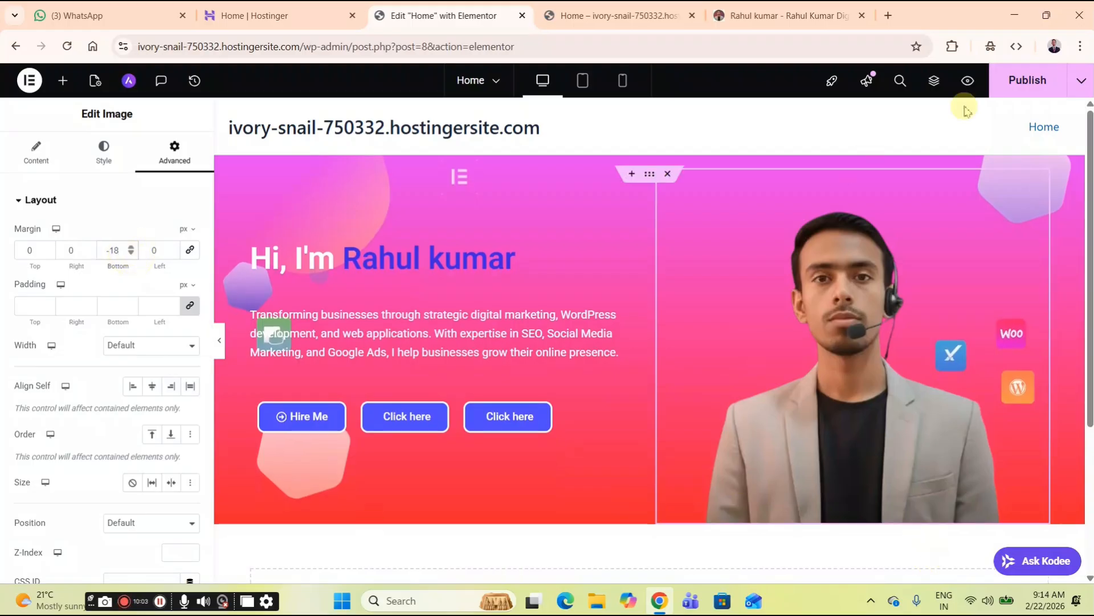
- Publish the page, compare the reloaded live Home page with the reference site, and return to the editor
click(1011, 90)
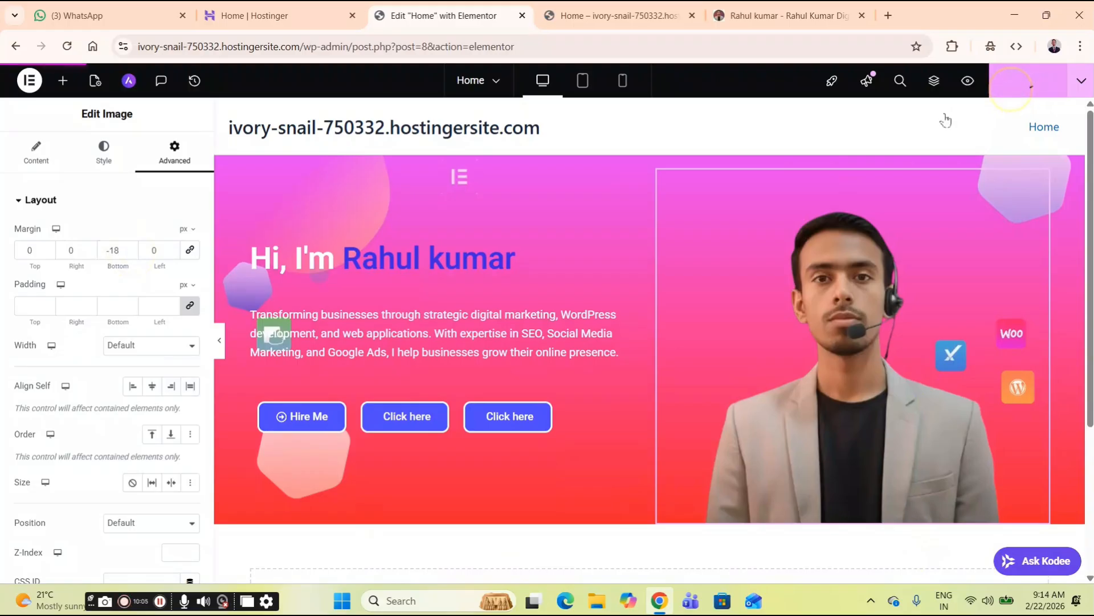
click(588, 14)
click(69, 50)
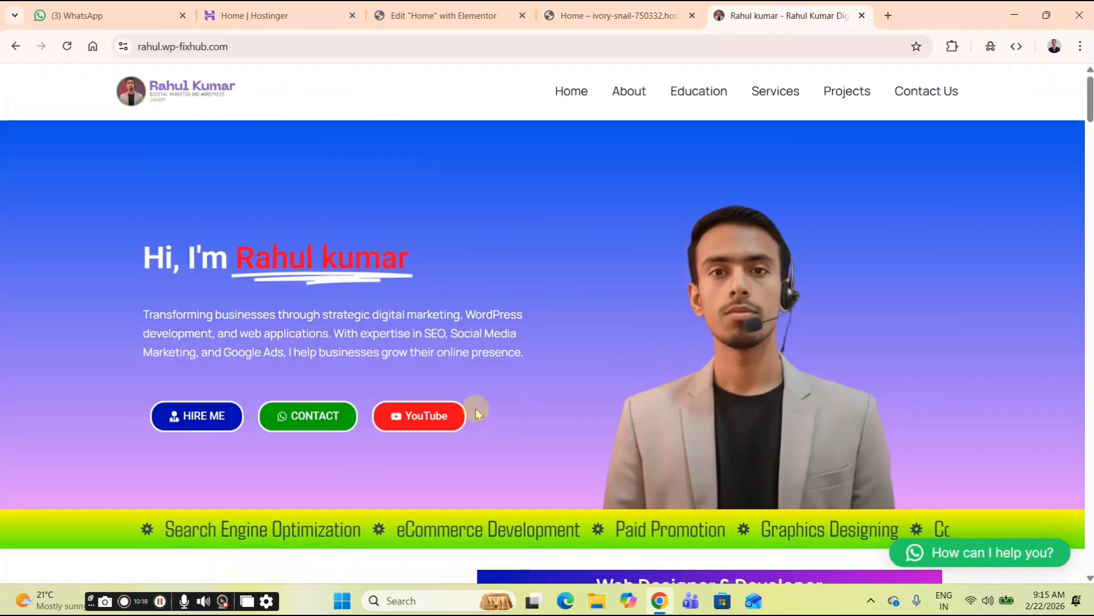
scroll(474, 411, down, 2)
click(586, 16)
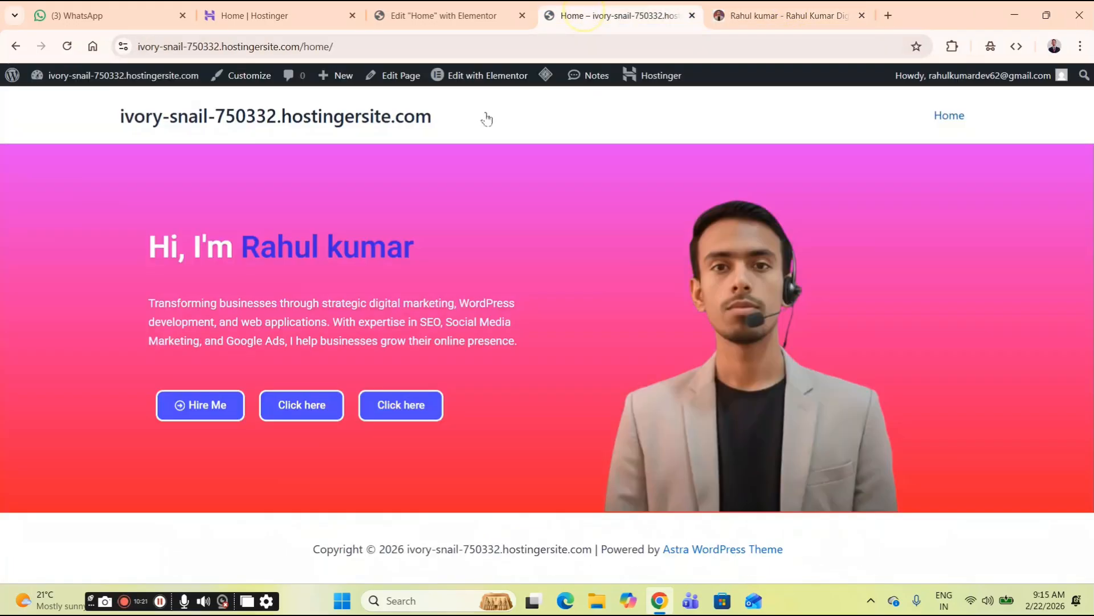
click(451, 15)
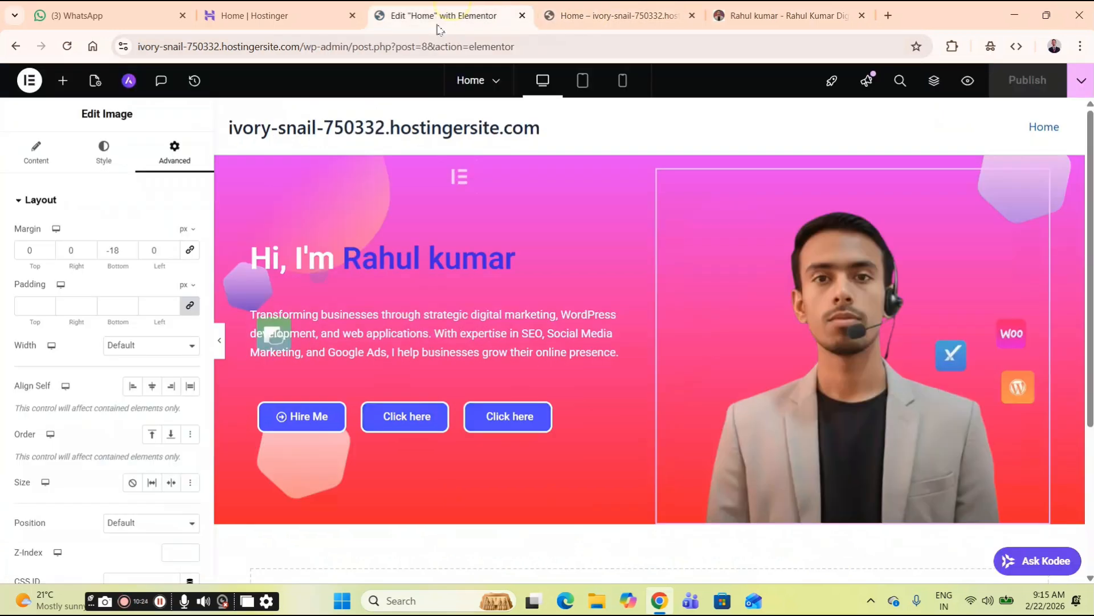
- Change the third hero button's text from Click here to Youtube
click(509, 424)
click(143, 261)
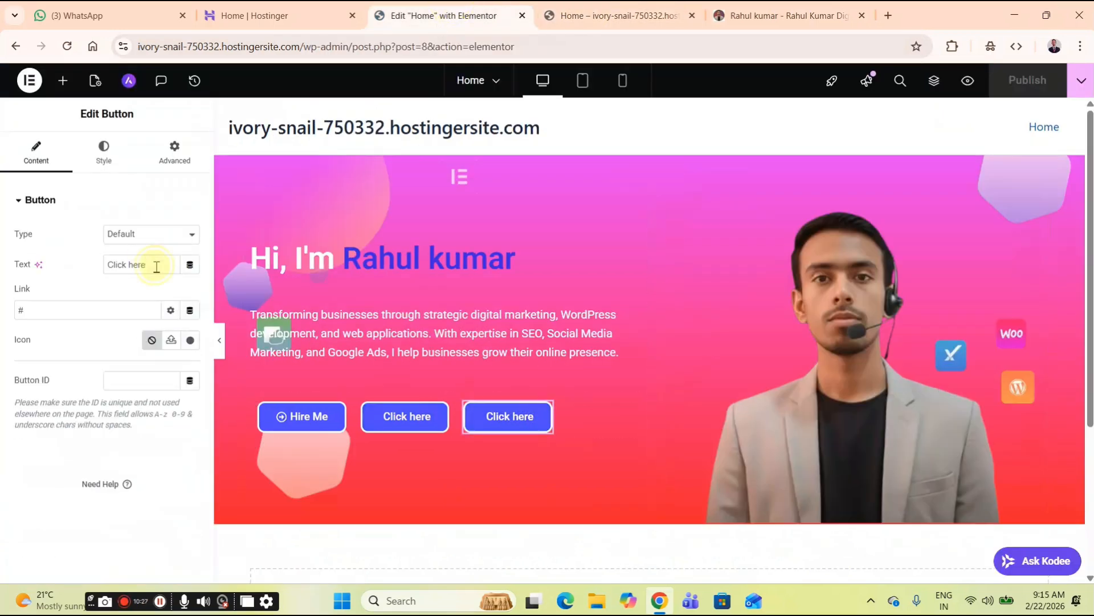
drag(156, 267, 99, 268)
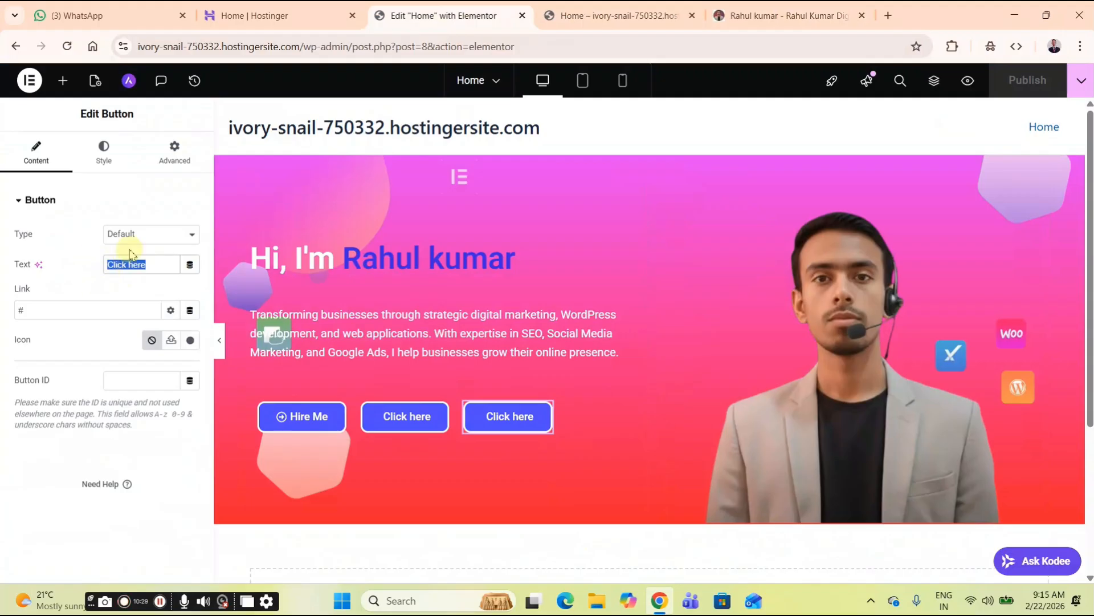
text(Y)
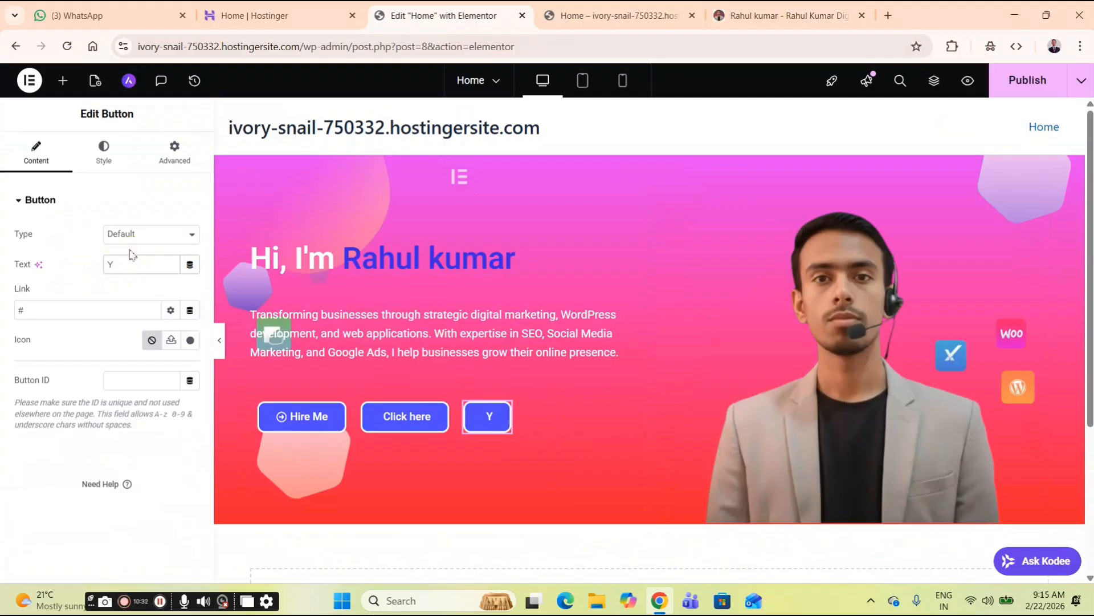
text(outu)
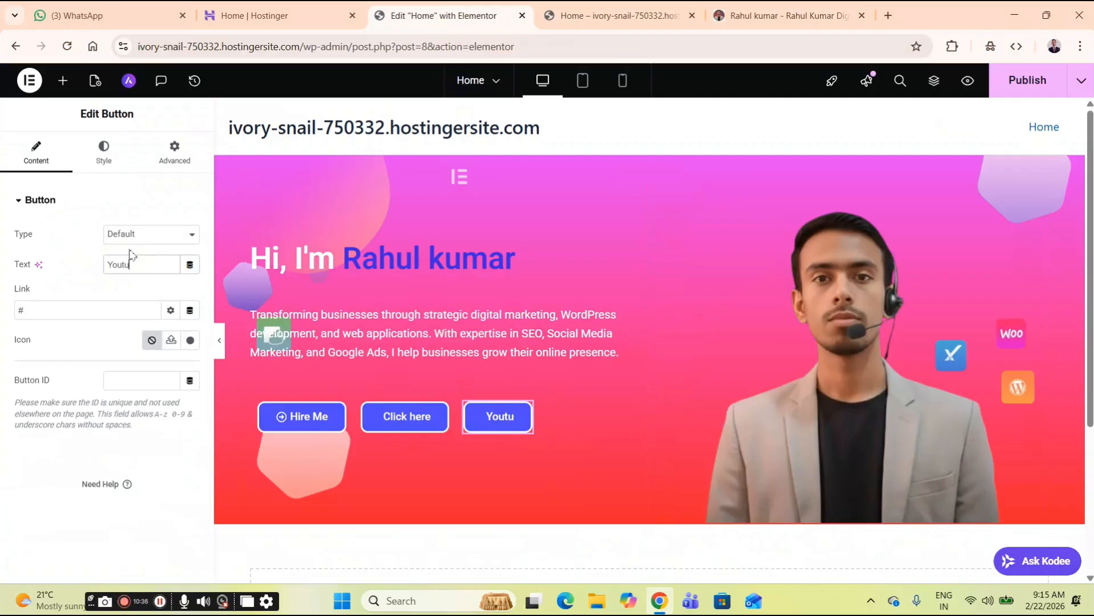
text(be)
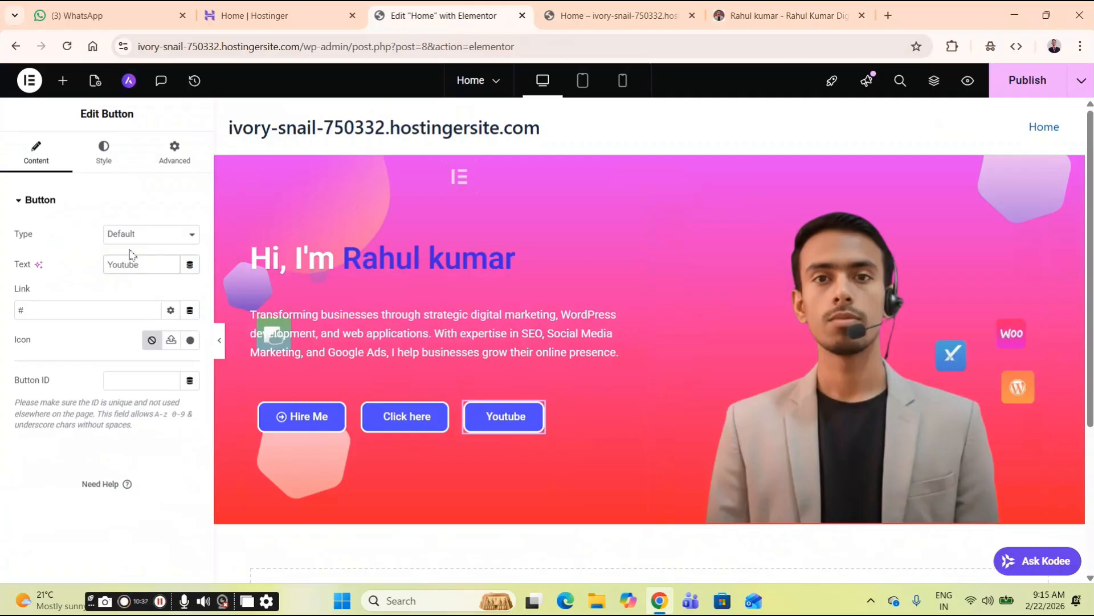
- Search the icon library for "yout" and insert the Youtube icon into the Youtube button
click(191, 341)
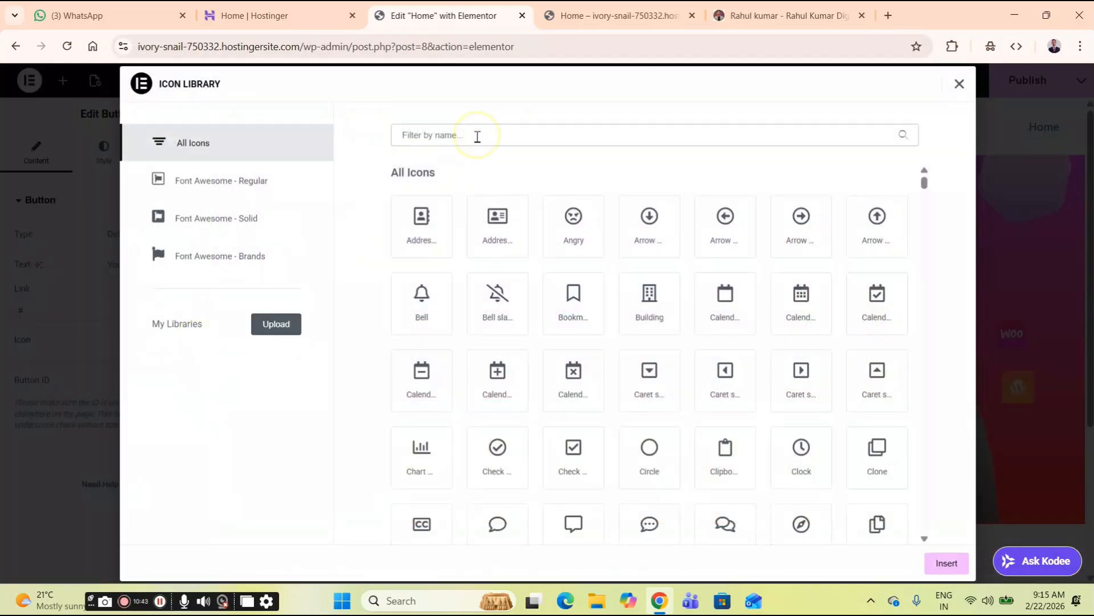
text(yout)
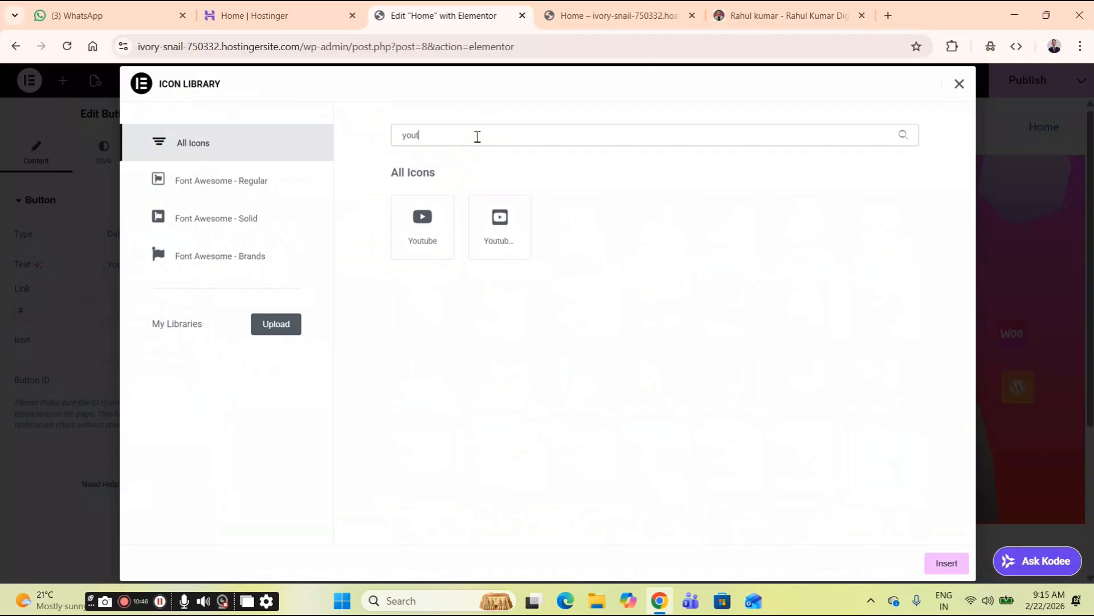
click(429, 234)
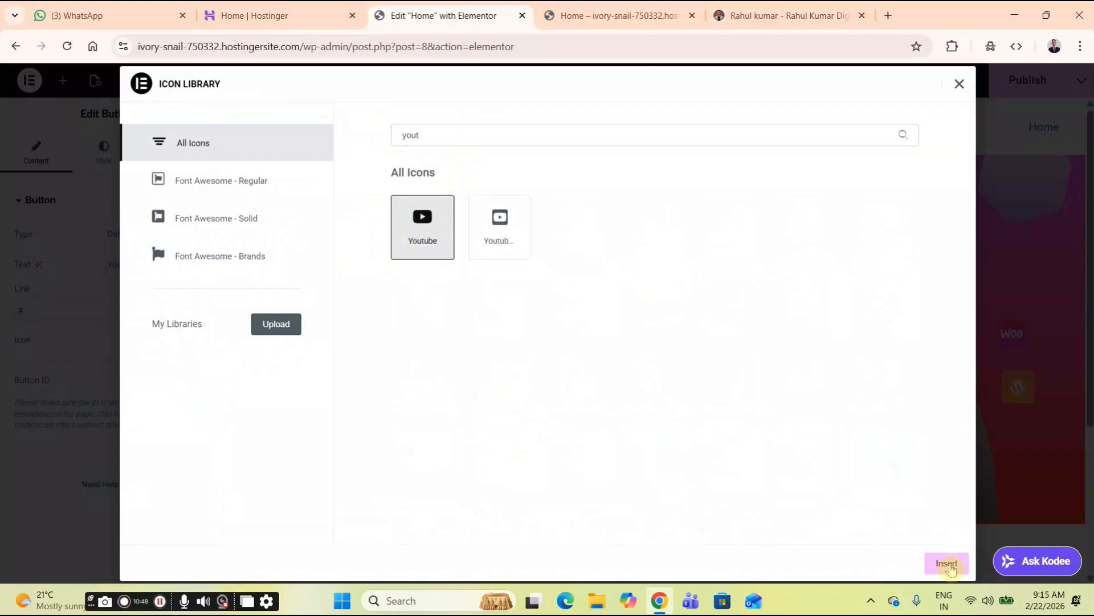
click(949, 564)
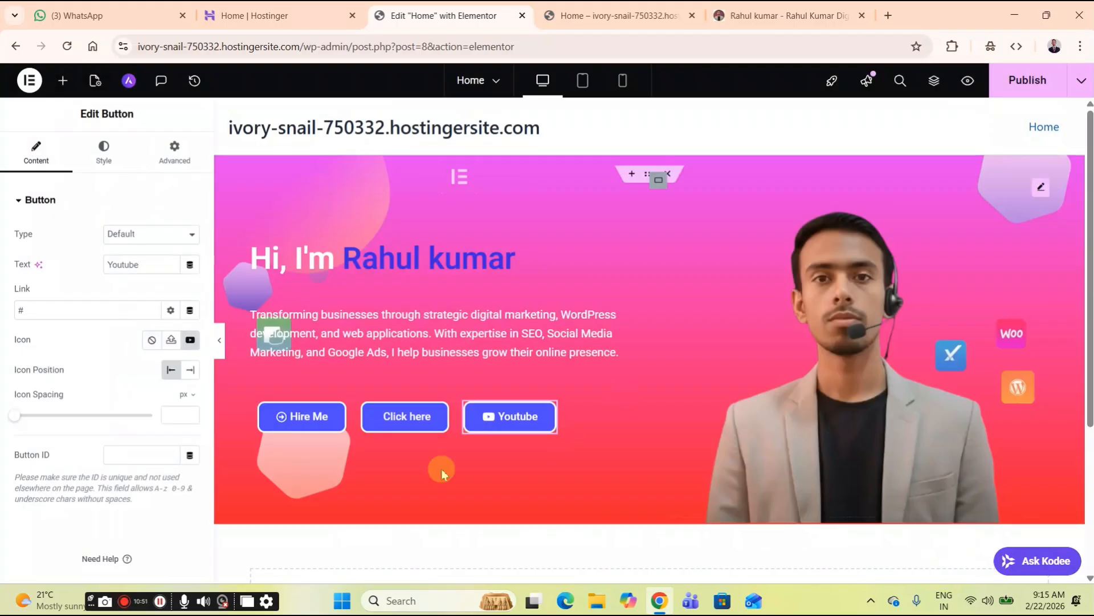
- Change the Youtube button's normal background colour to red, #FF4A4A
click(117, 171)
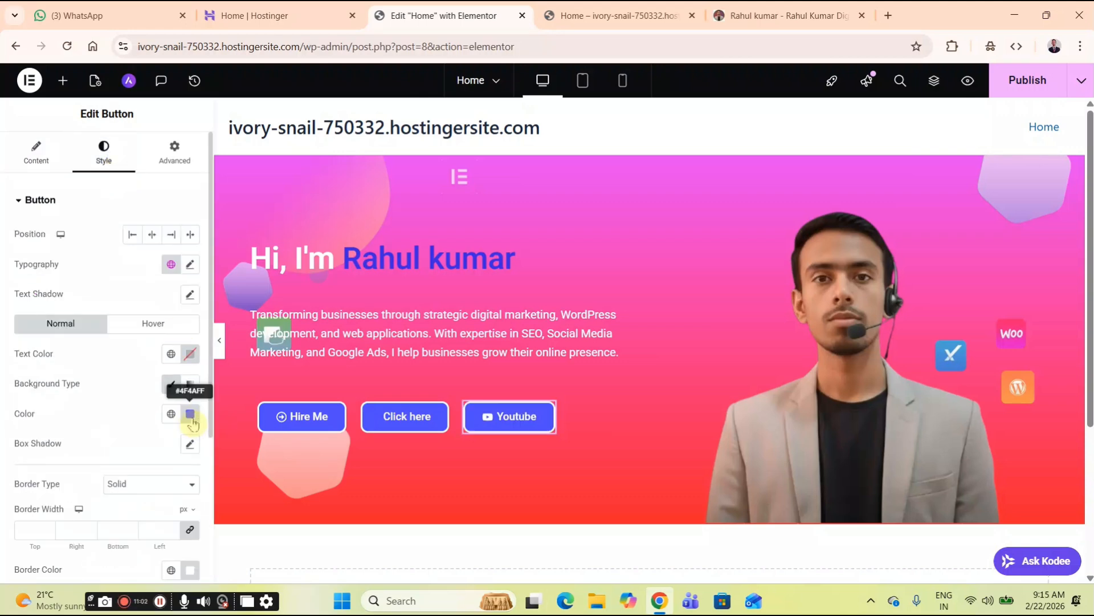
click(190, 413)
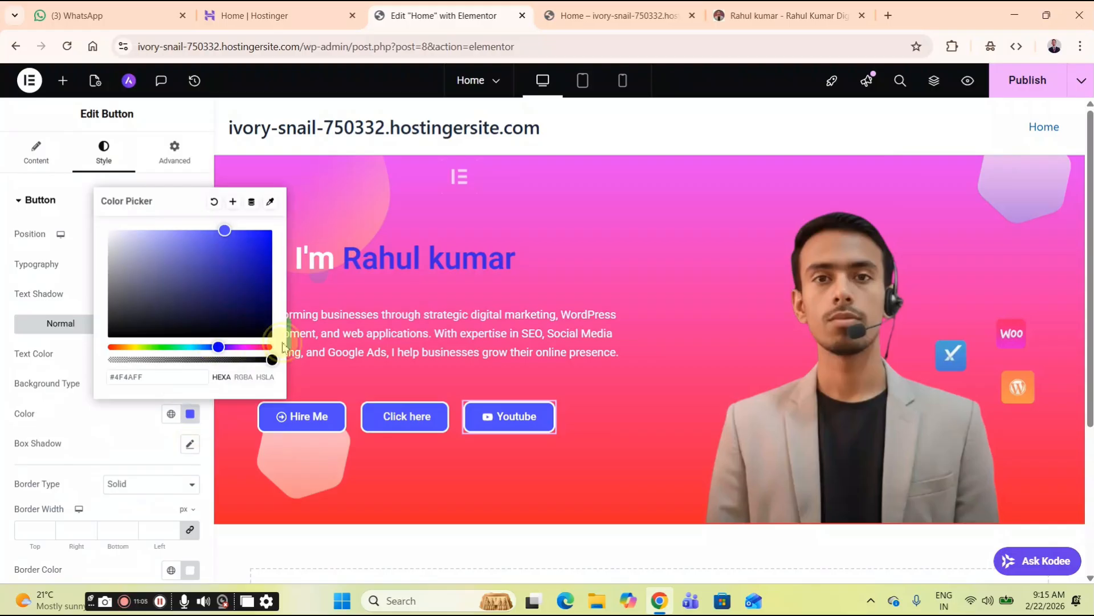
click(271, 348)
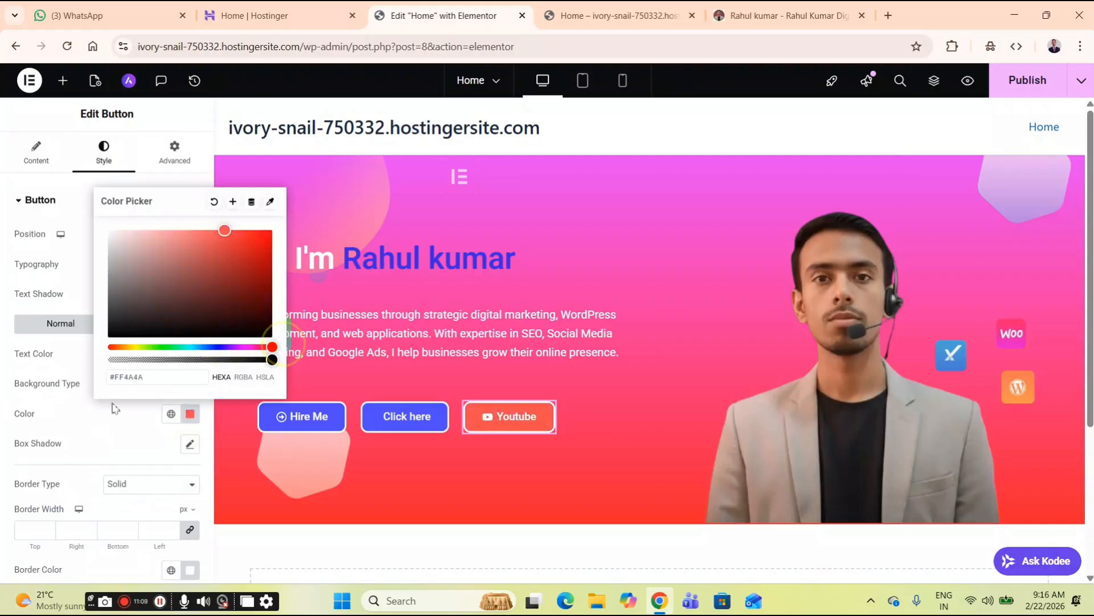
click(517, 420)
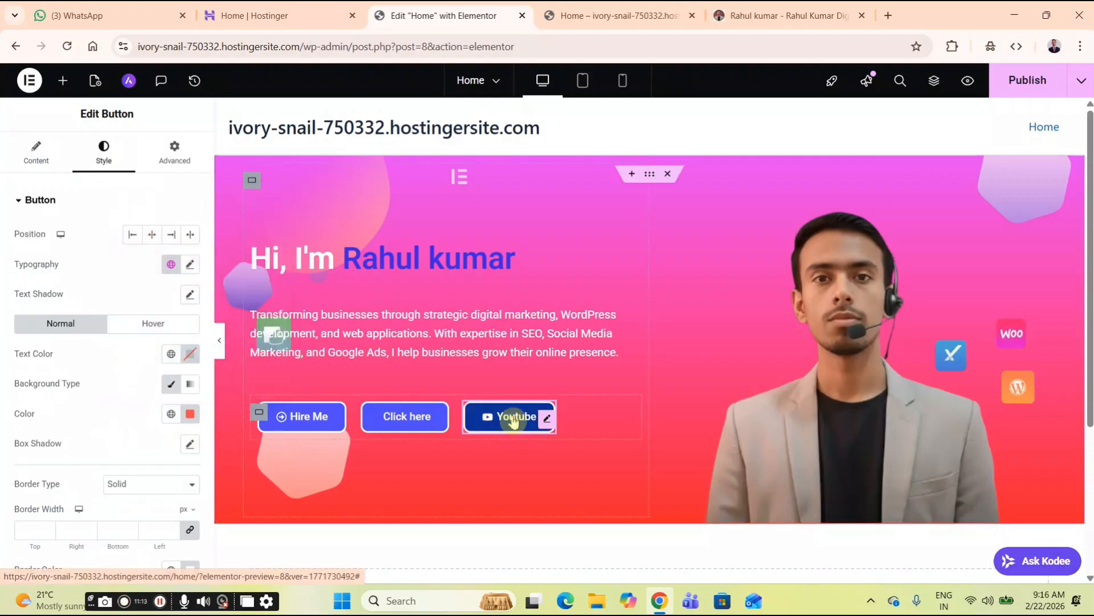
- Set the Youtube button's hover background colour to dark red, #960D0D
click(157, 329)
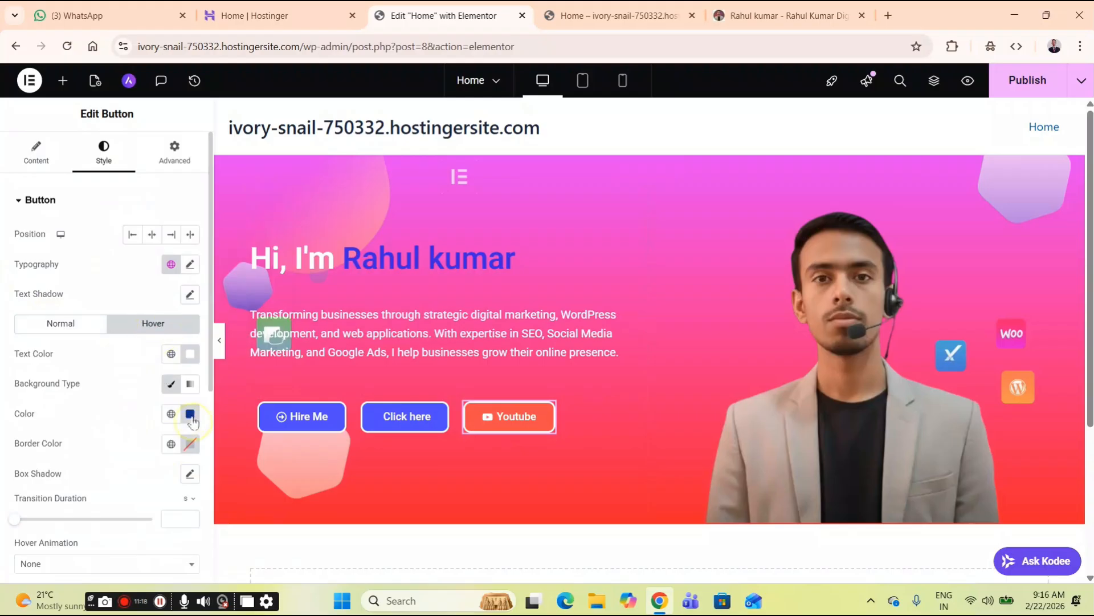
click(191, 414)
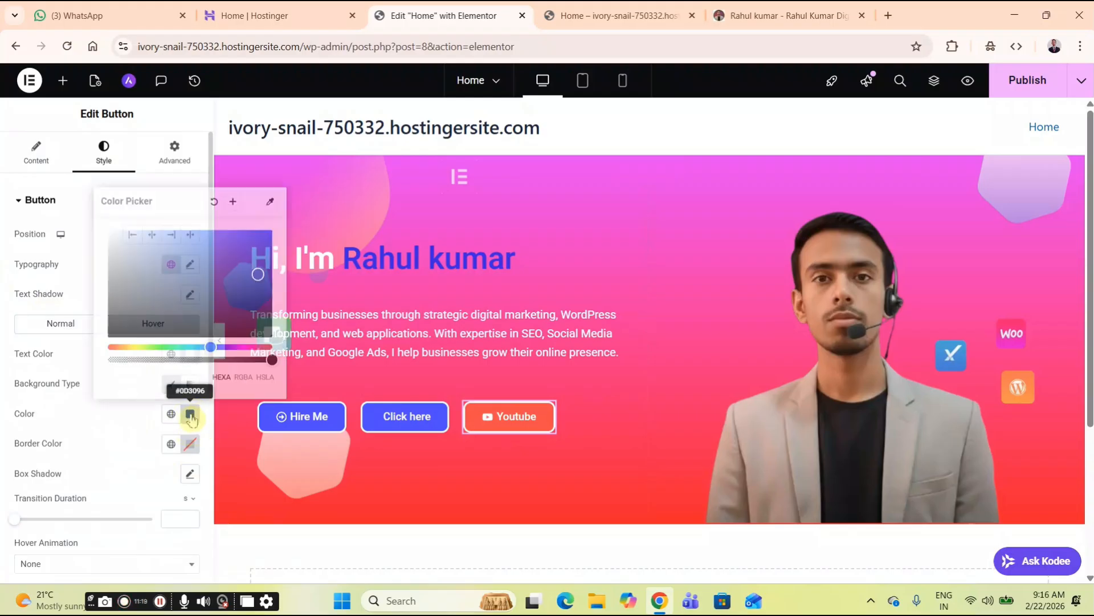
click(272, 346)
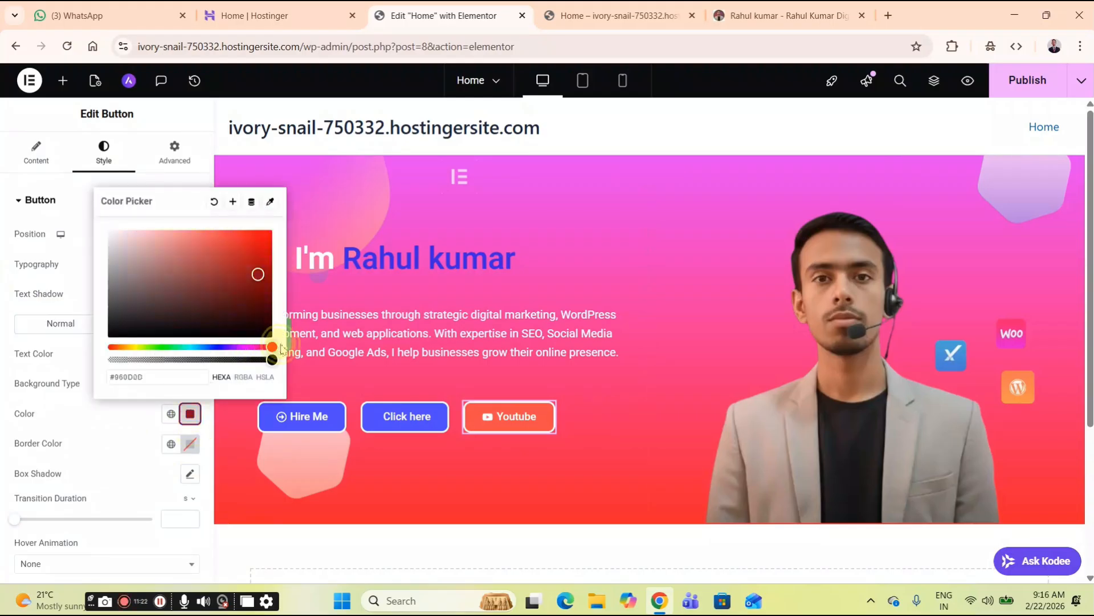
- Publish the page and reload the live Home page to check the Youtube button
click(1030, 83)
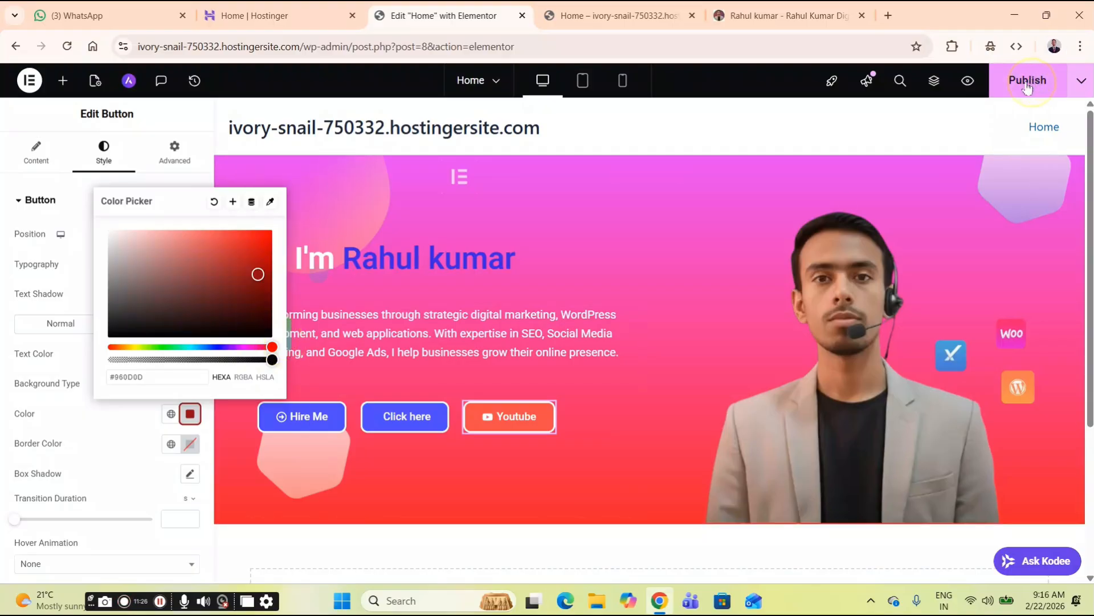
click(601, 14)
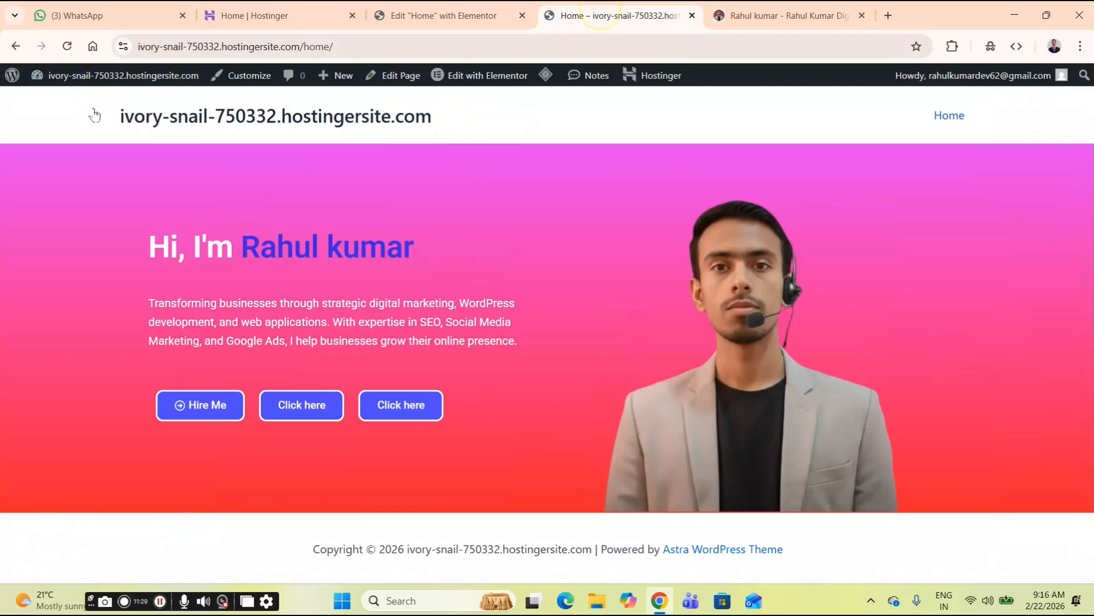
click(68, 48)
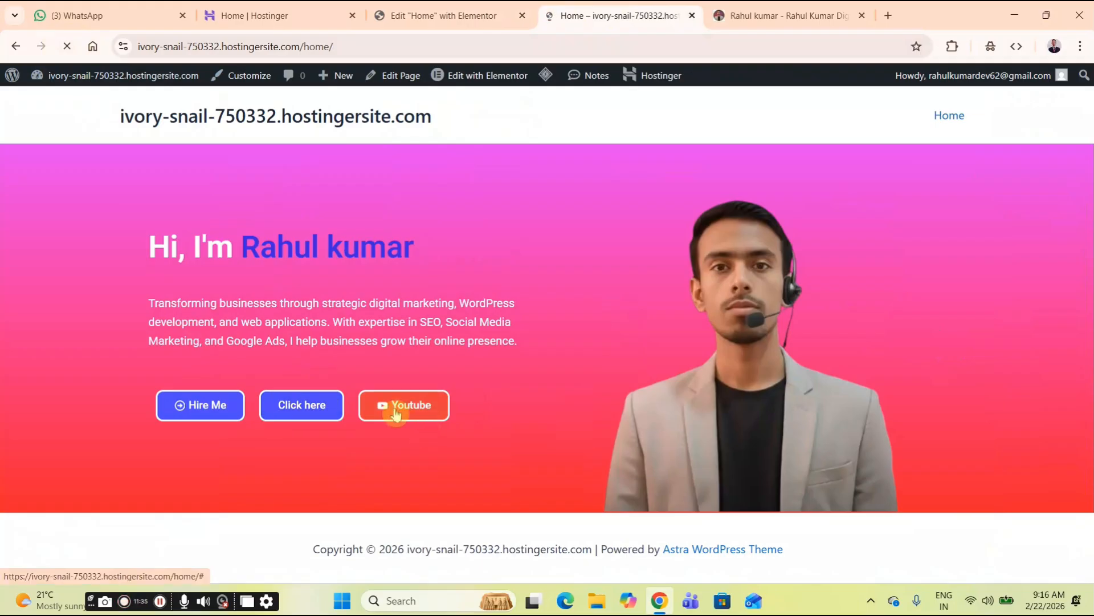
- Examine the Web Designer & Developer section below the reference site's hero and return to the Elementor editor
click(773, 16)
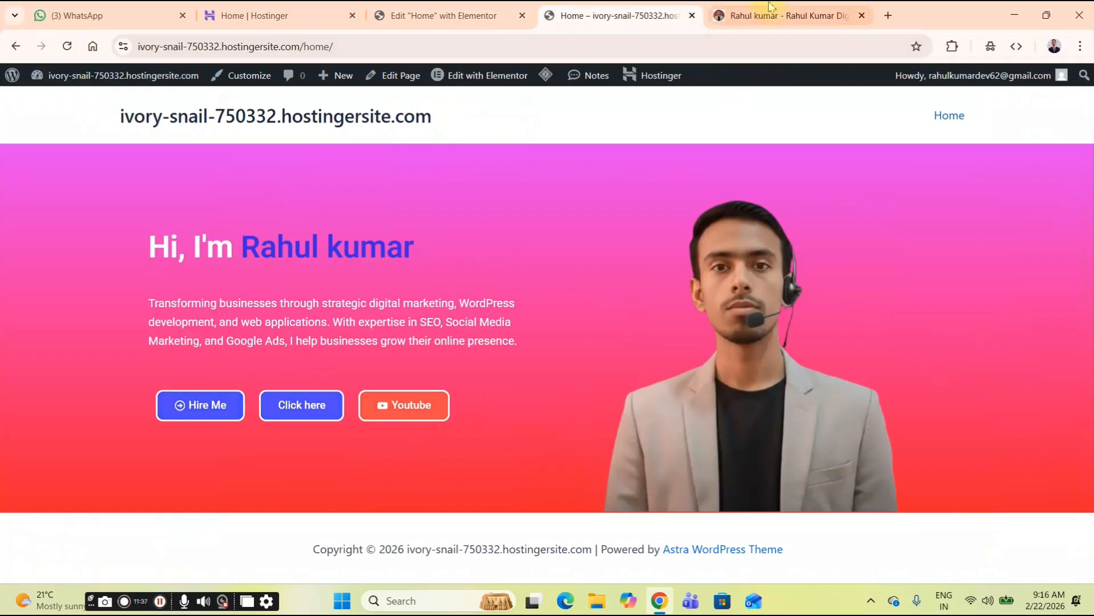
scroll(78, 278, down, 5)
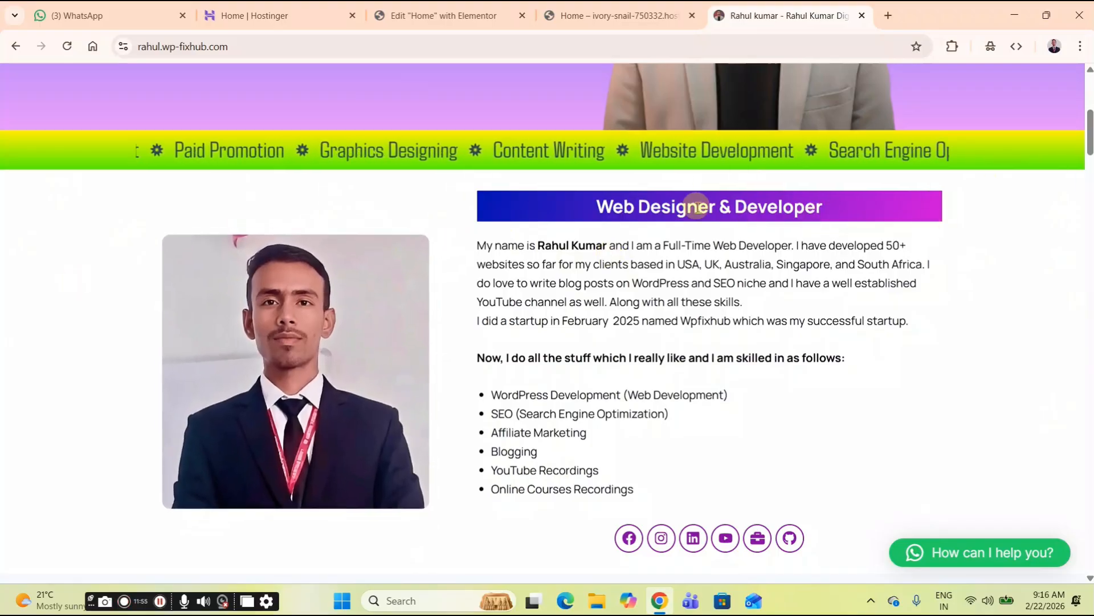
click(623, 16)
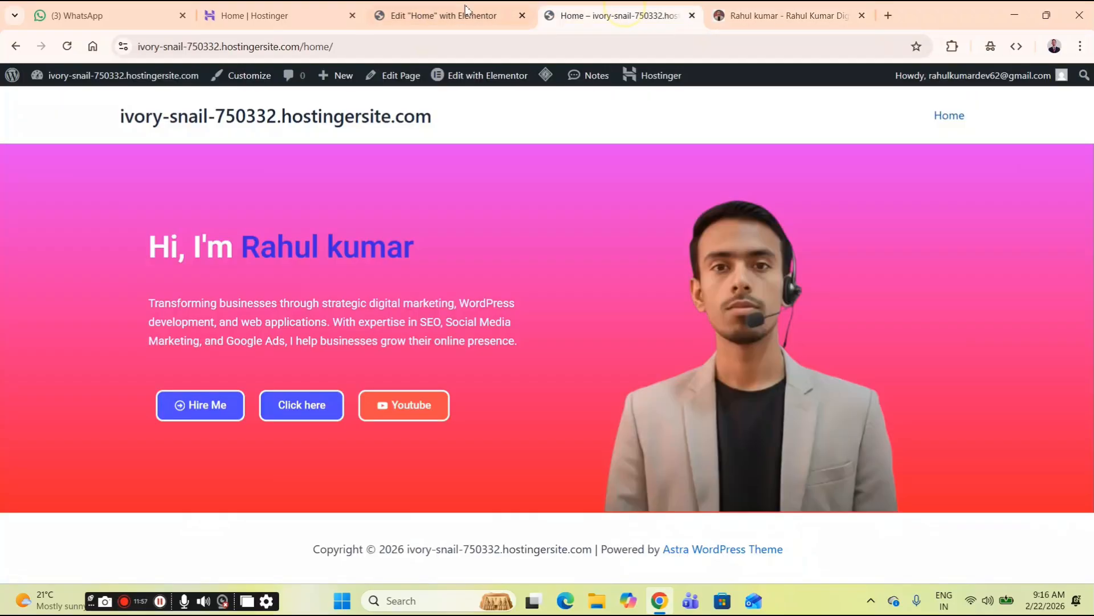
click(456, 16)
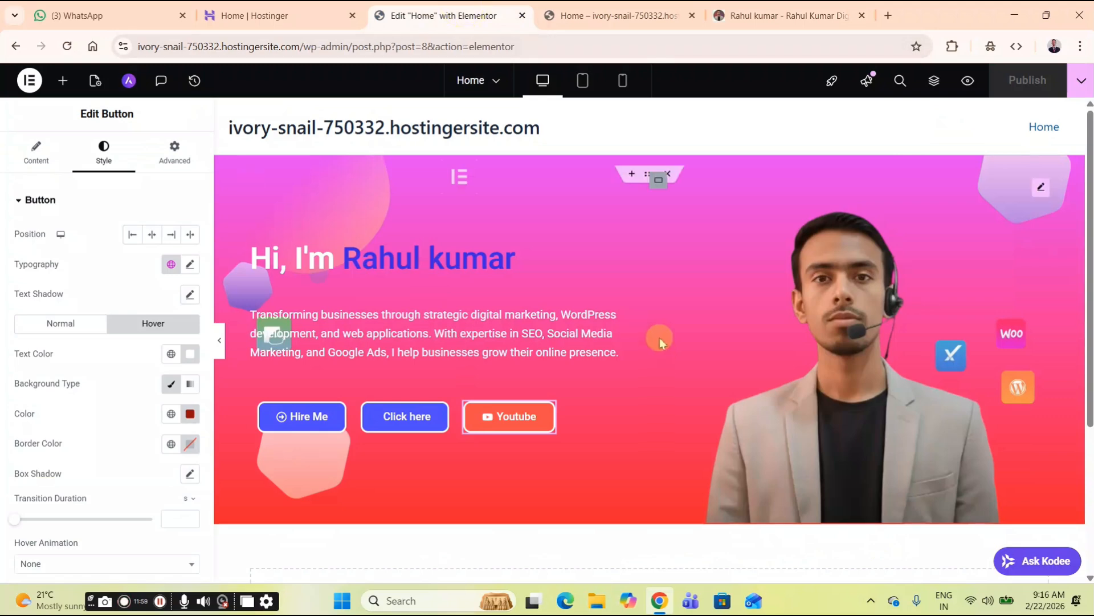
- Add a Flexbox container with a single-column, downward structure below the hero section
scroll(659, 337, down, 4)
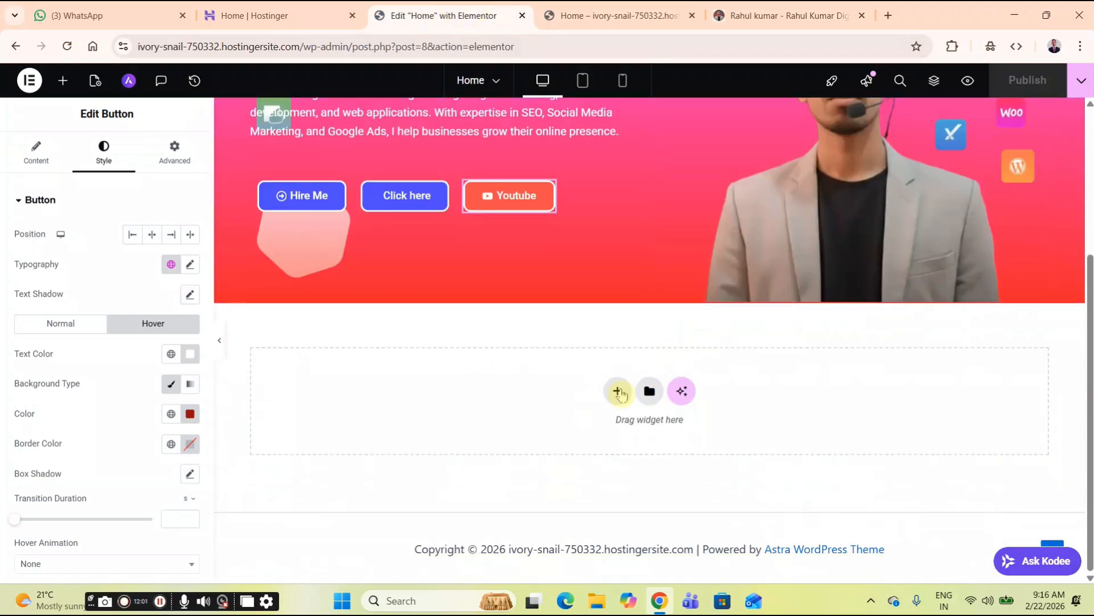
click(619, 391)
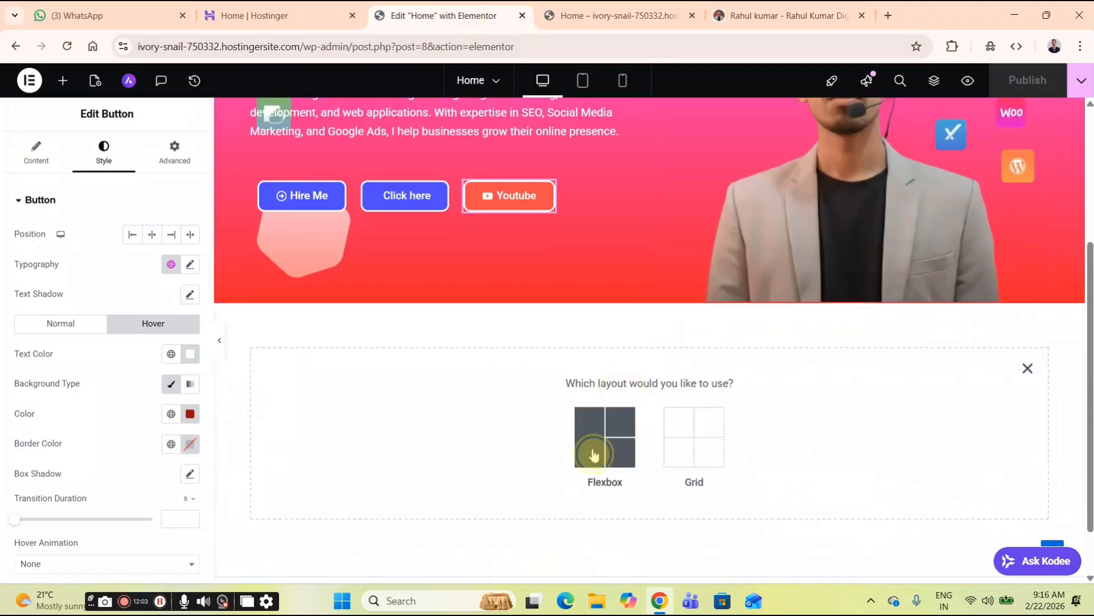
click(596, 453)
click(438, 436)
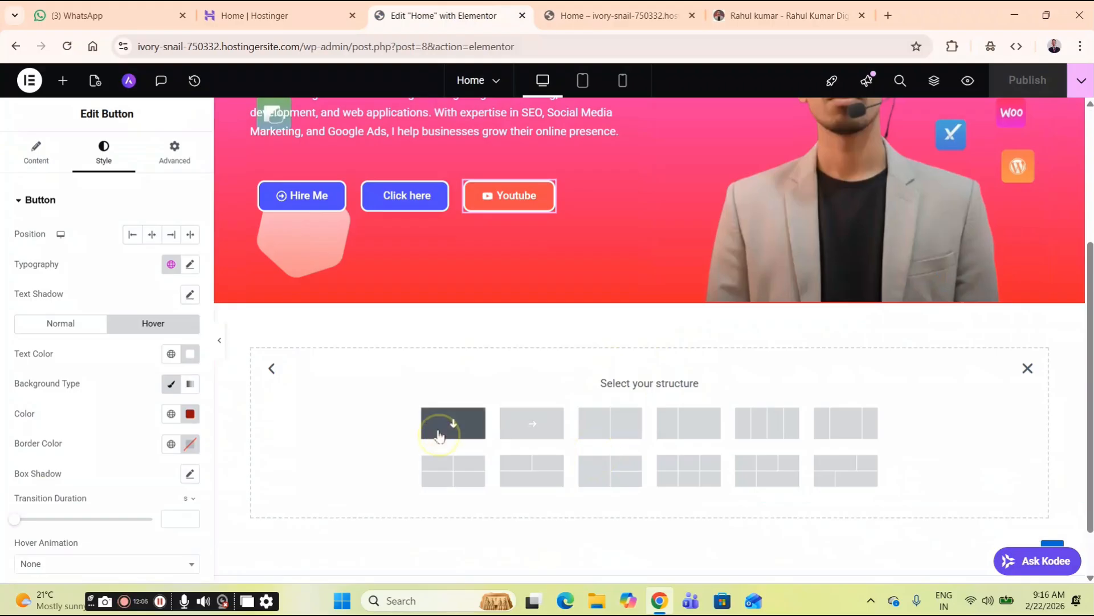
click(439, 424)
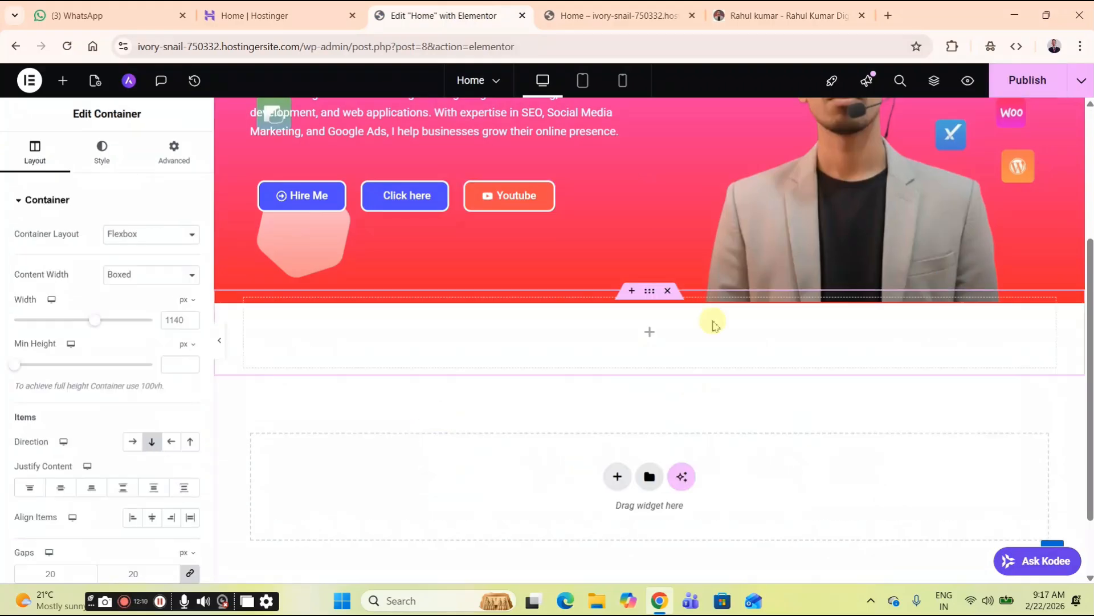
- Check the reference section's layout and nest an inner container inside the new container below the hero
click(755, 17)
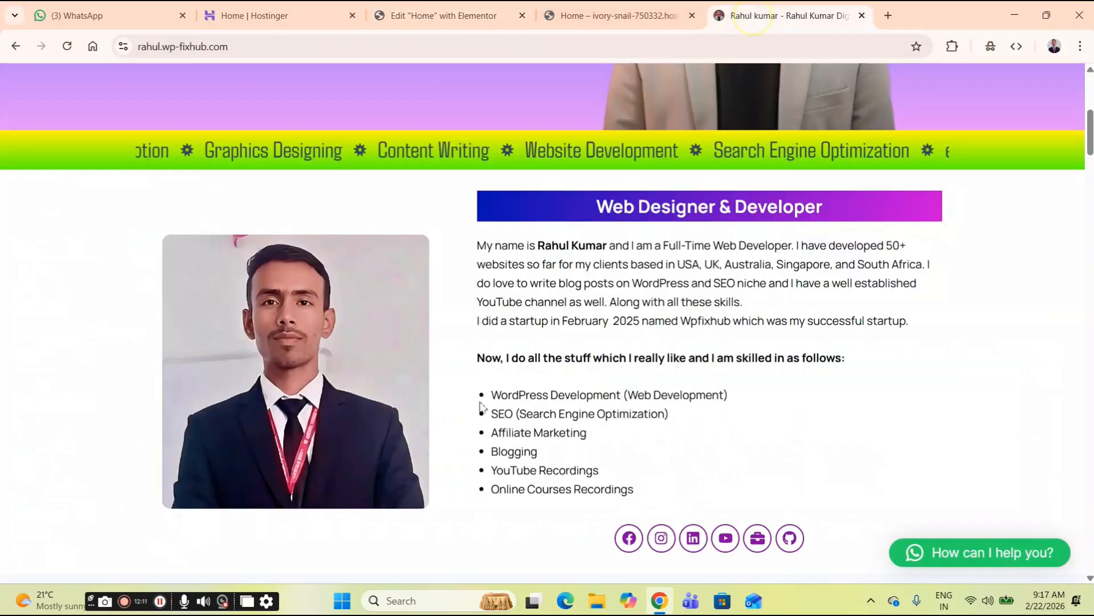
click(475, 13)
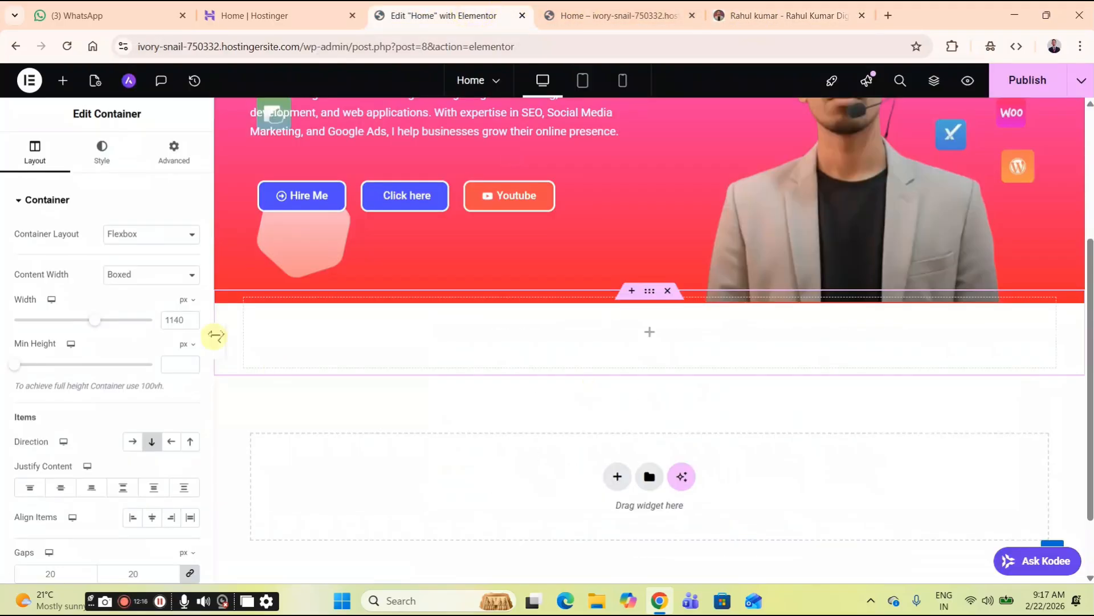
click(650, 338)
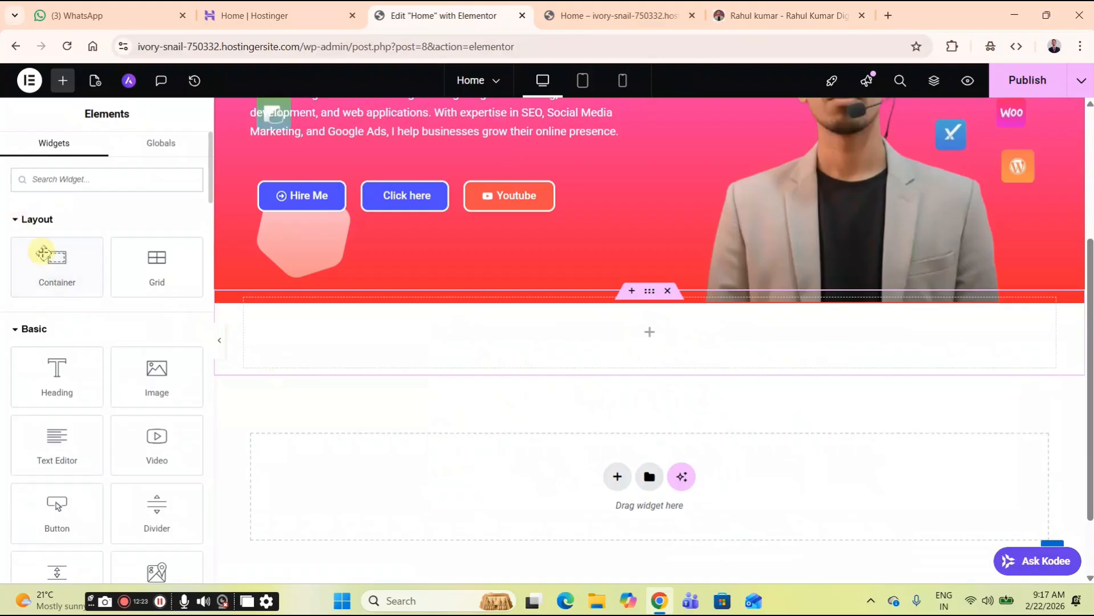
drag(40, 269, 588, 356)
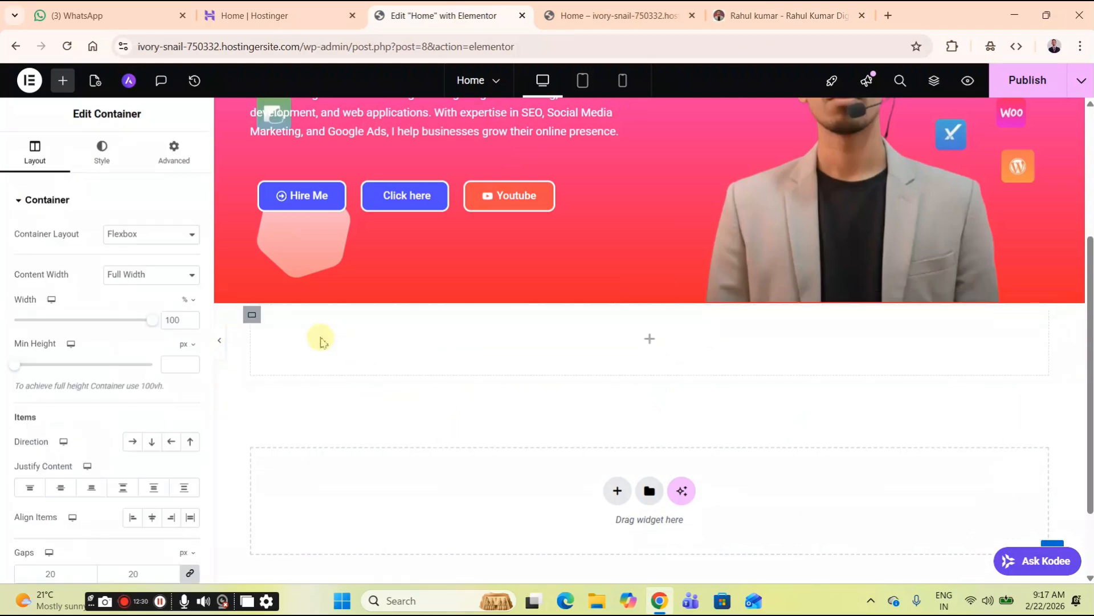
- Duplicate the inner container and set the parent container's direction to a horizontal row
right_click(254, 320)
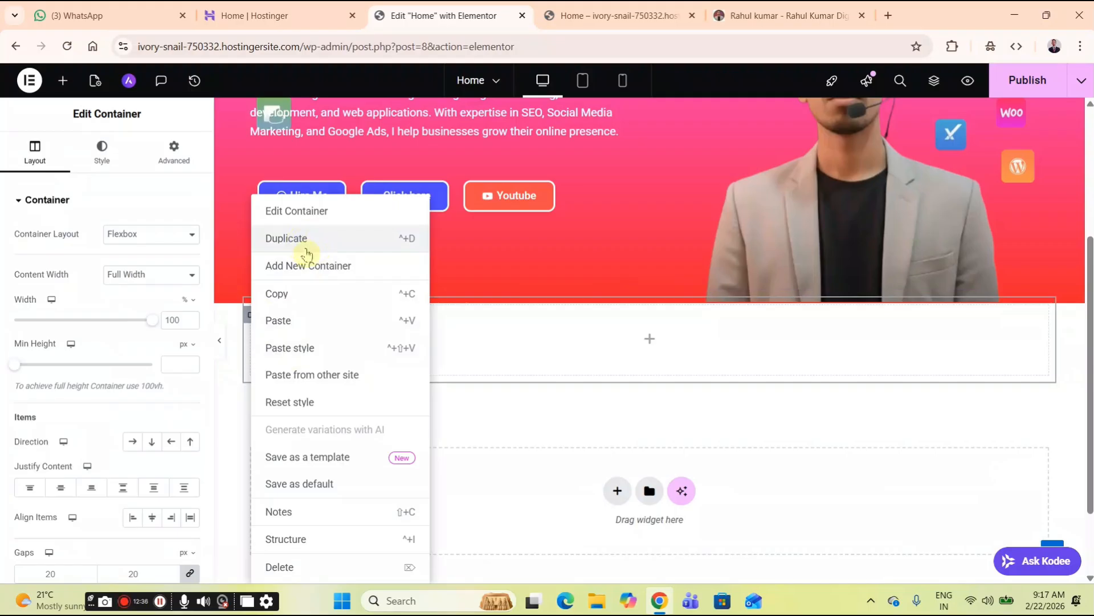
click(286, 238)
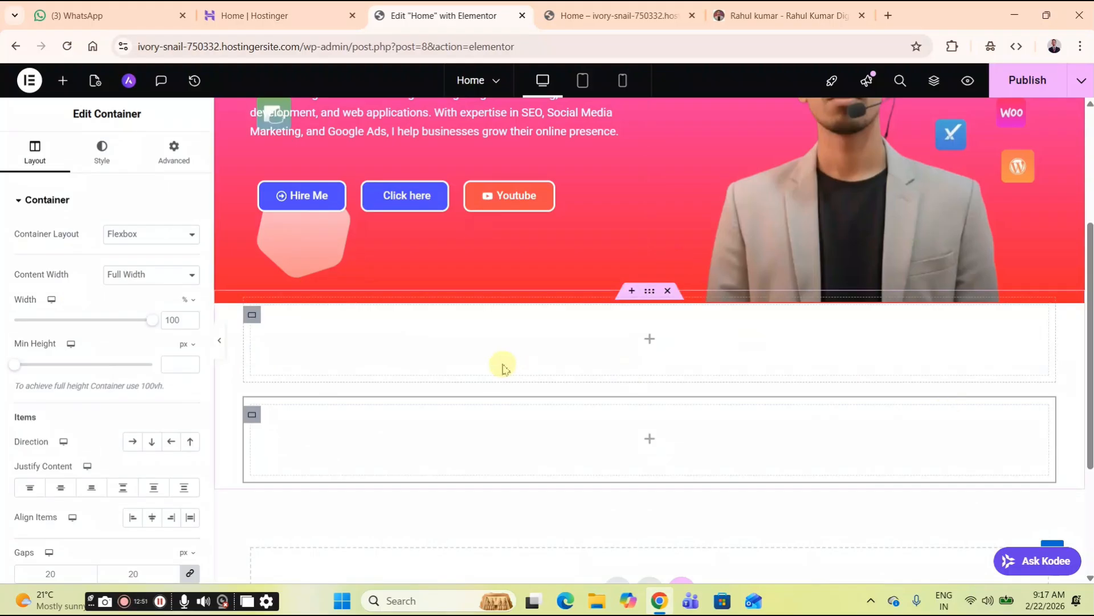
click(650, 297)
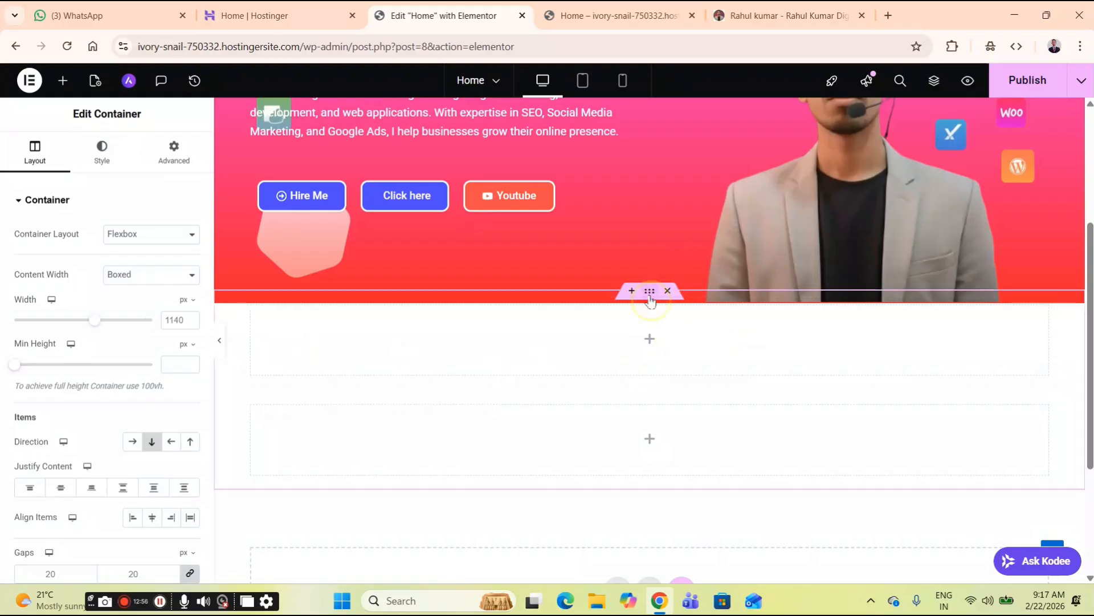
click(132, 444)
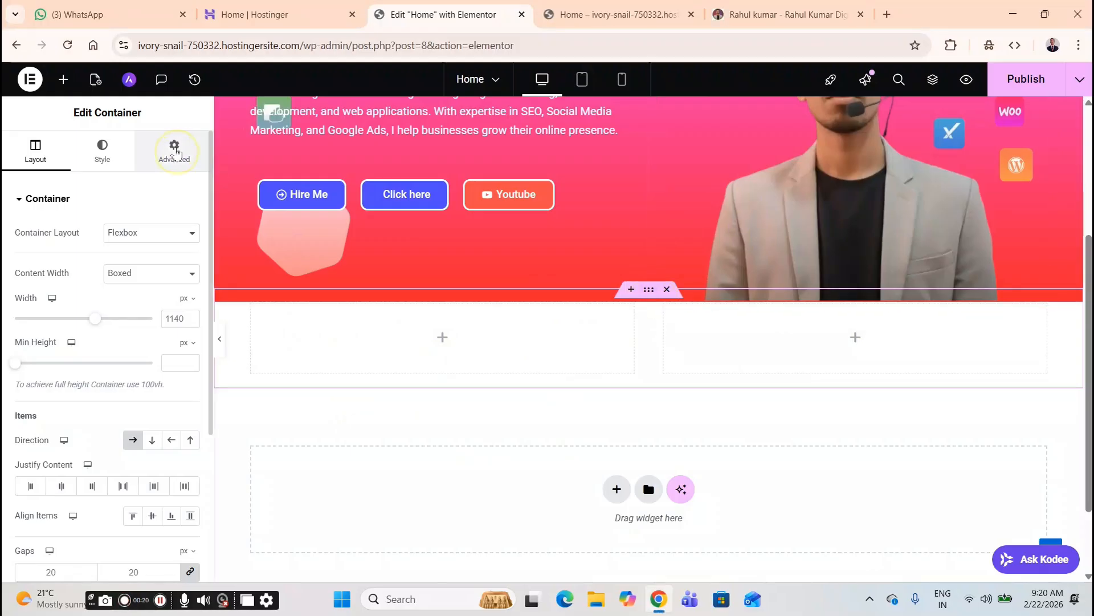
- Set the parent container's top padding to 40 px and add an Image widget to its first inner container
click(175, 151)
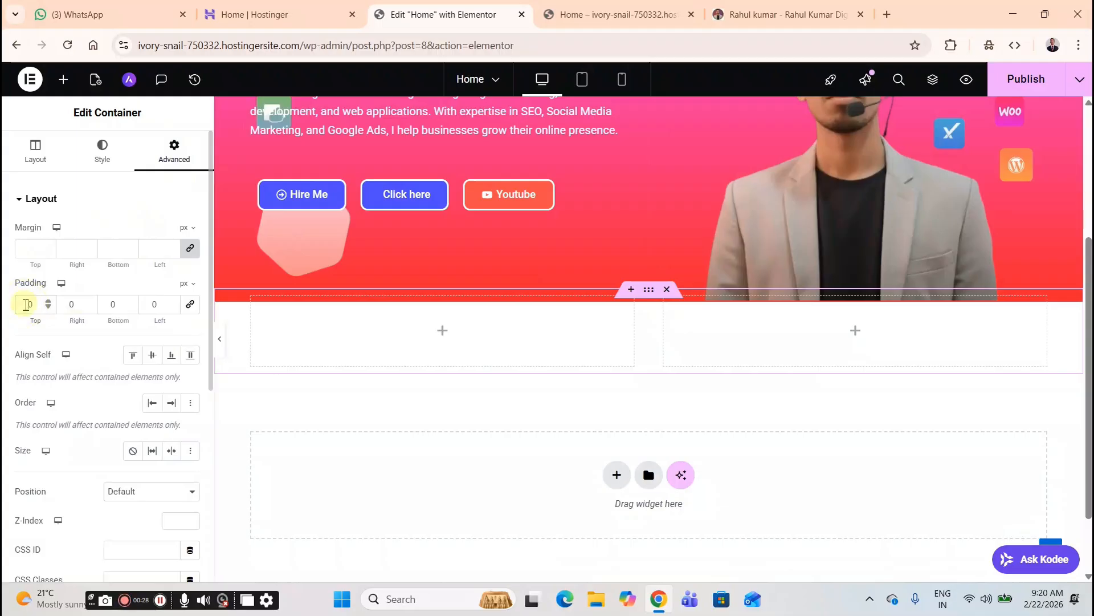
click(26, 304)
text(5)
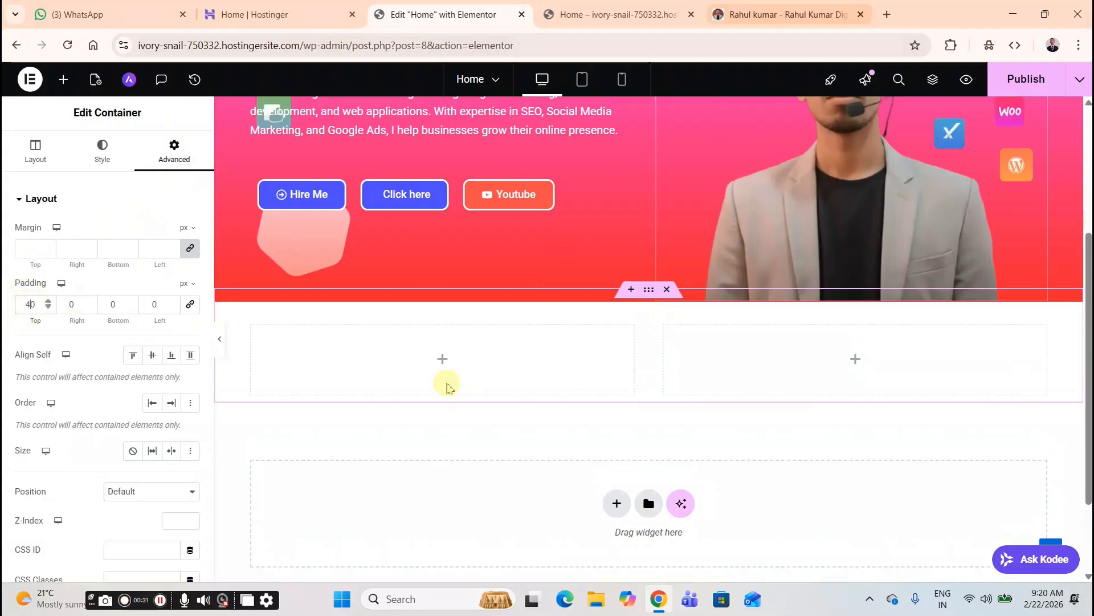
click(443, 365)
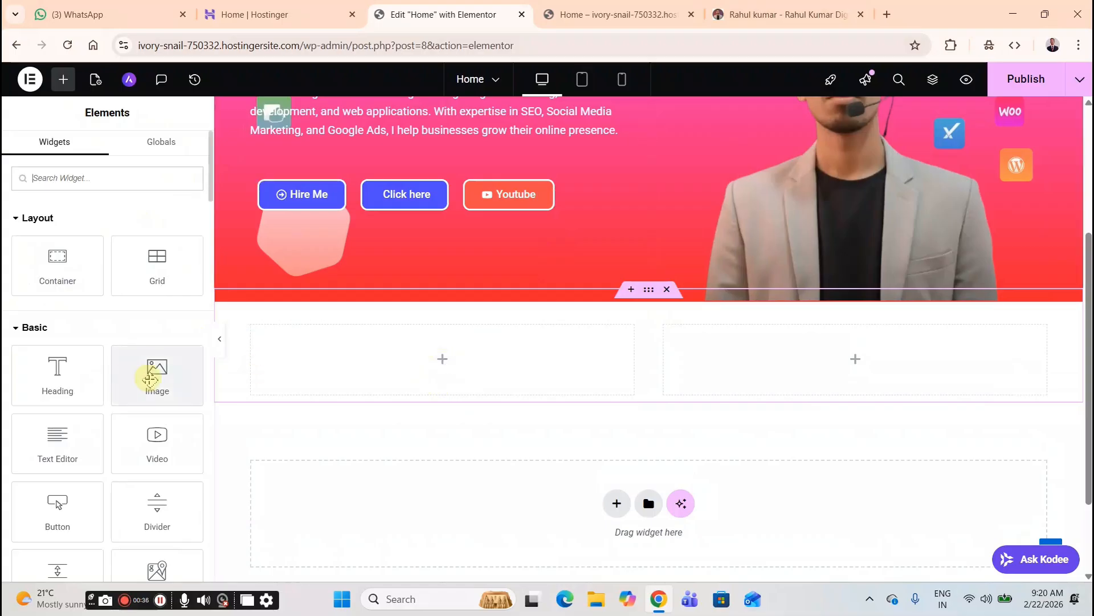
drag(150, 379, 383, 359)
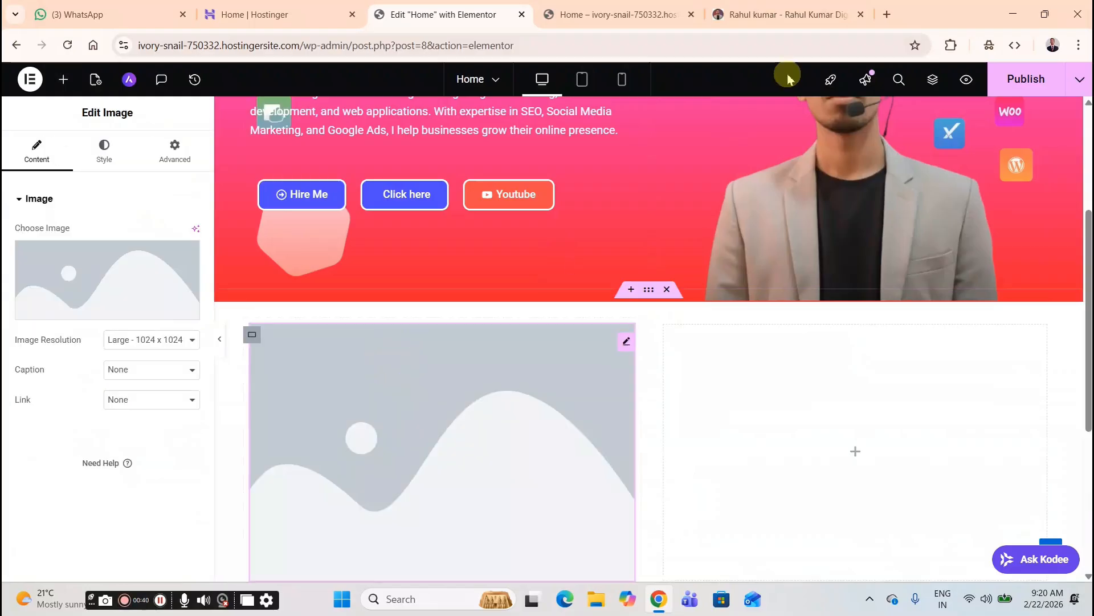
- Save the portrait photo from the reference site's Web Designer & Developer section to Downloads as a JPEG image and return to the editor
click(771, 14)
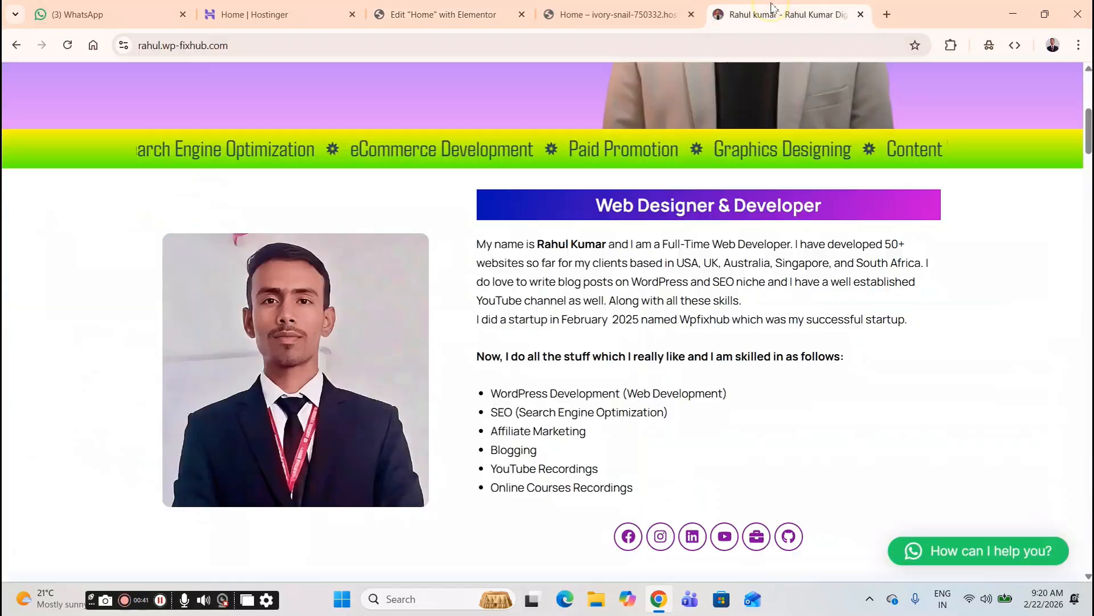
right_click(287, 332)
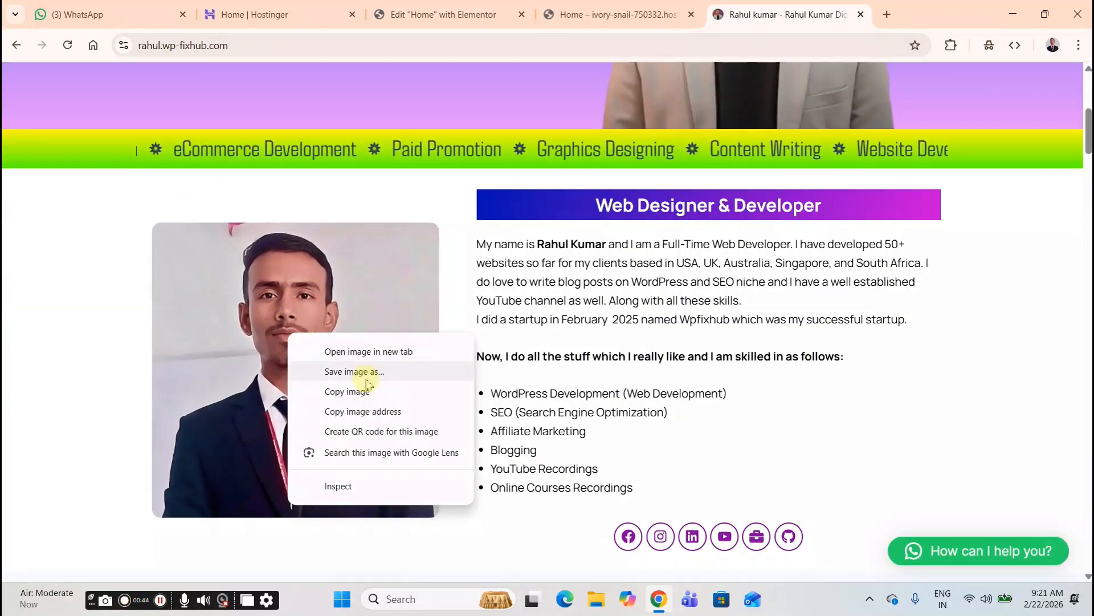
click(368, 392)
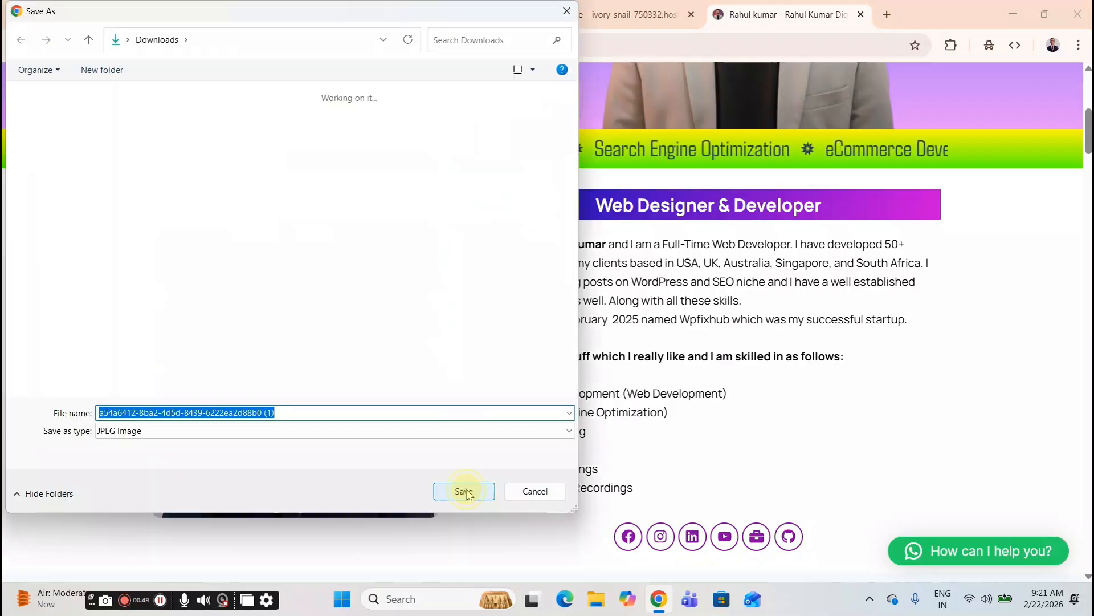
click(464, 491)
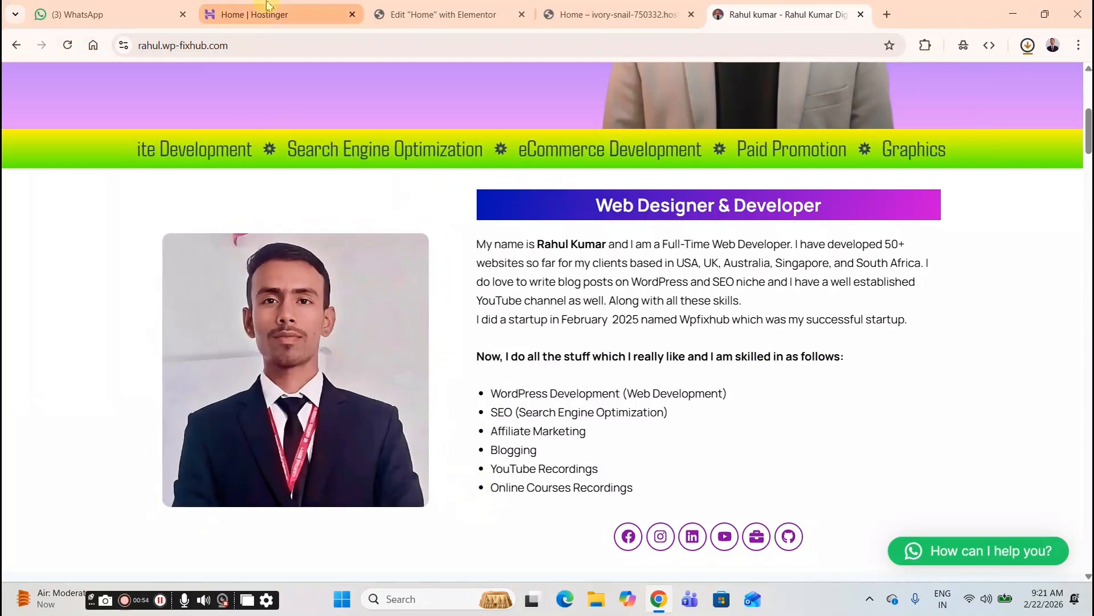
click(432, 7)
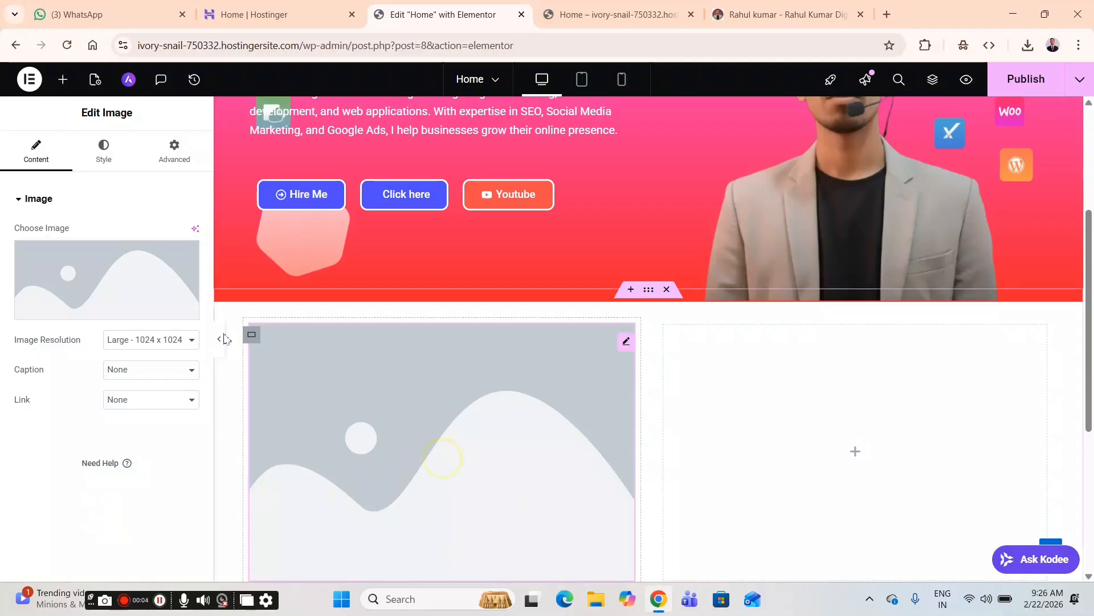
- Upload the portrait photo a54a6412-8ba2-4d5d-8439-6222ea2d88b0 (1) from Downloads and insert it into the Image widget
click(90, 290)
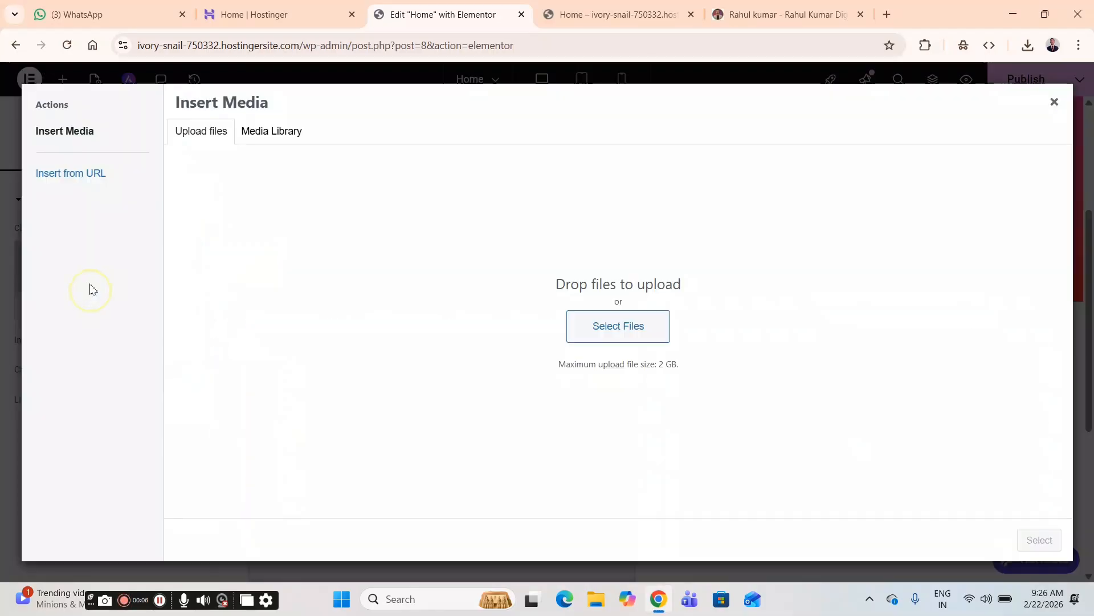
click(639, 335)
click(623, 320)
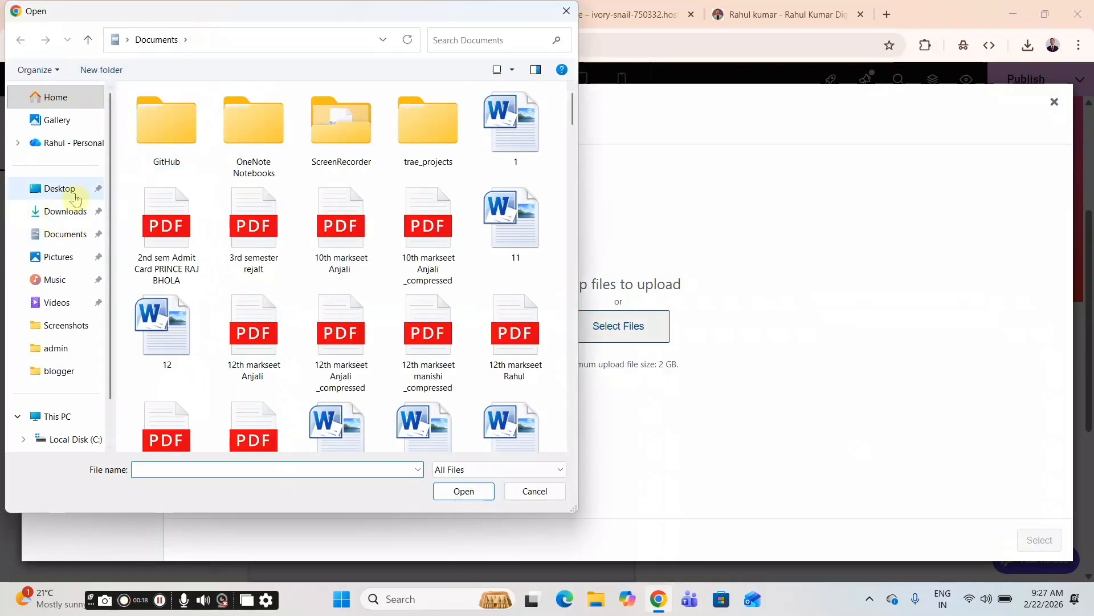
click(68, 213)
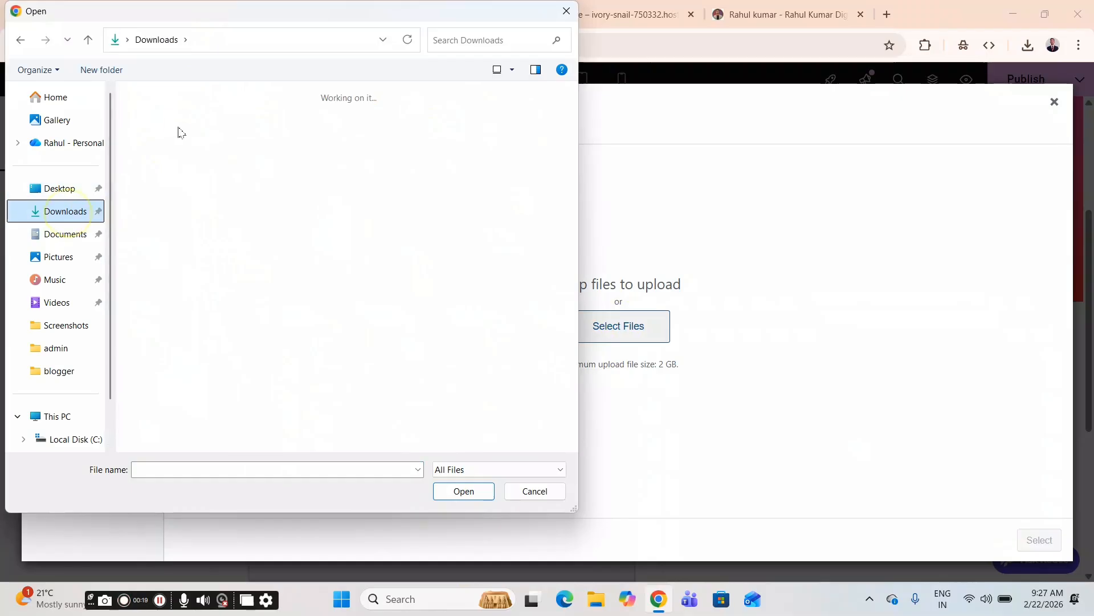
click(169, 130)
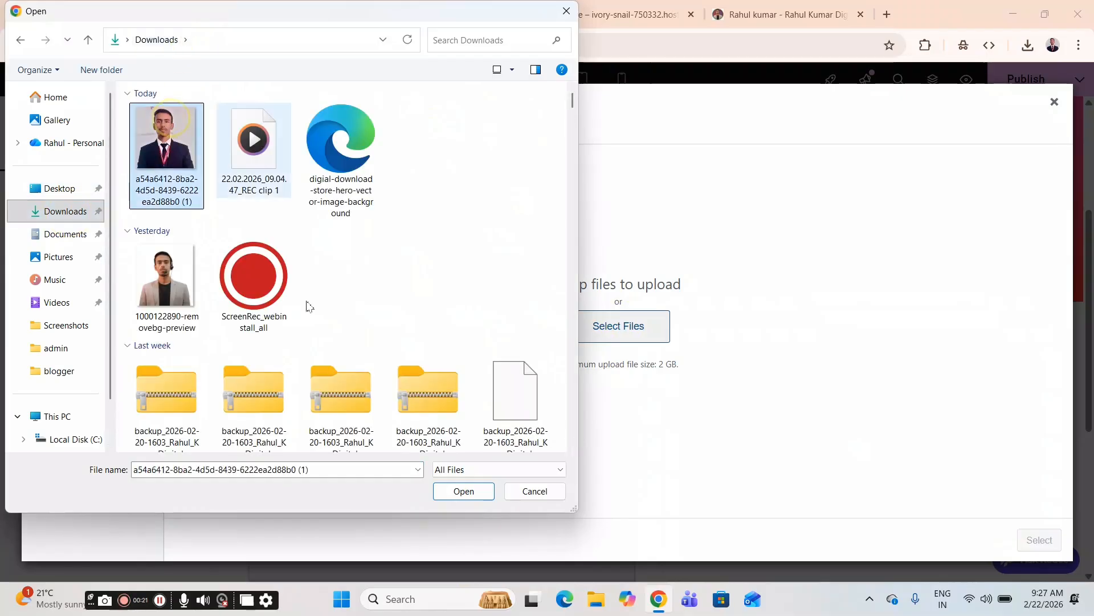
click(464, 491)
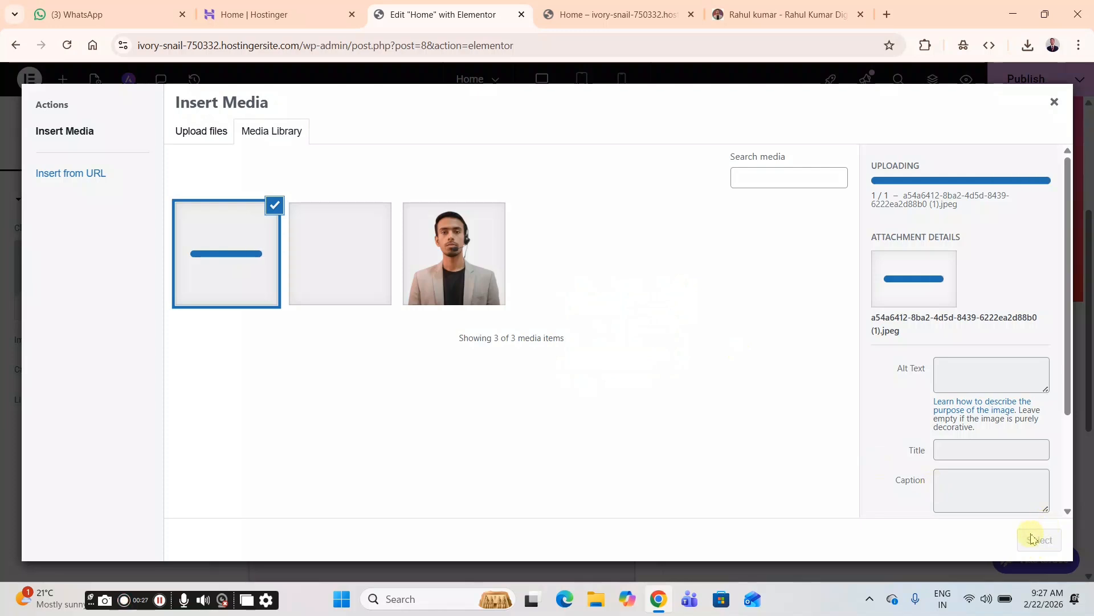
click(1039, 542)
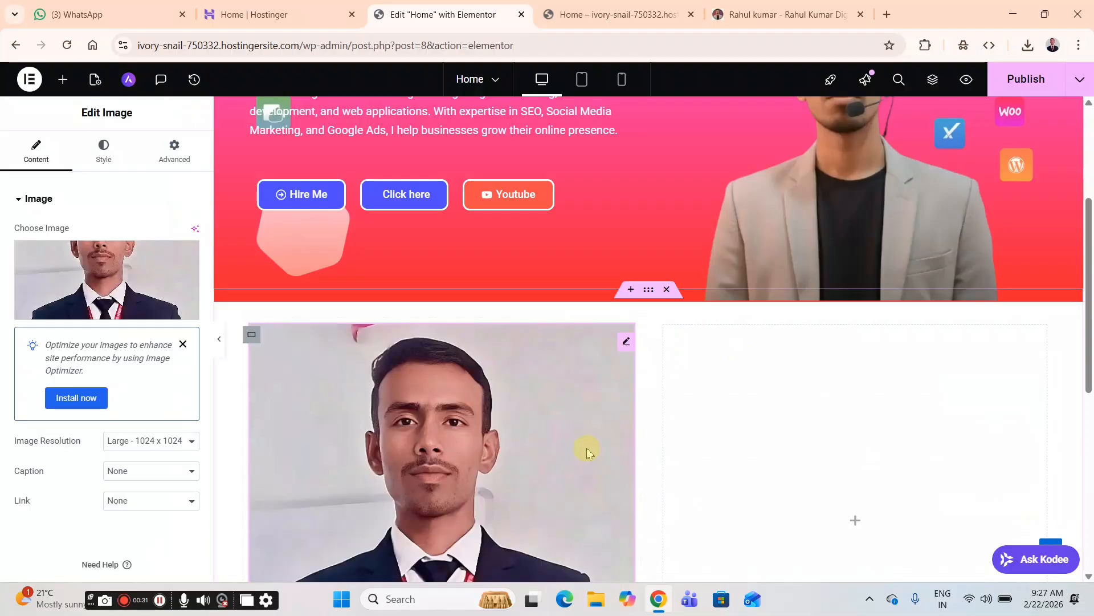
scroll(648, 440, down, 2)
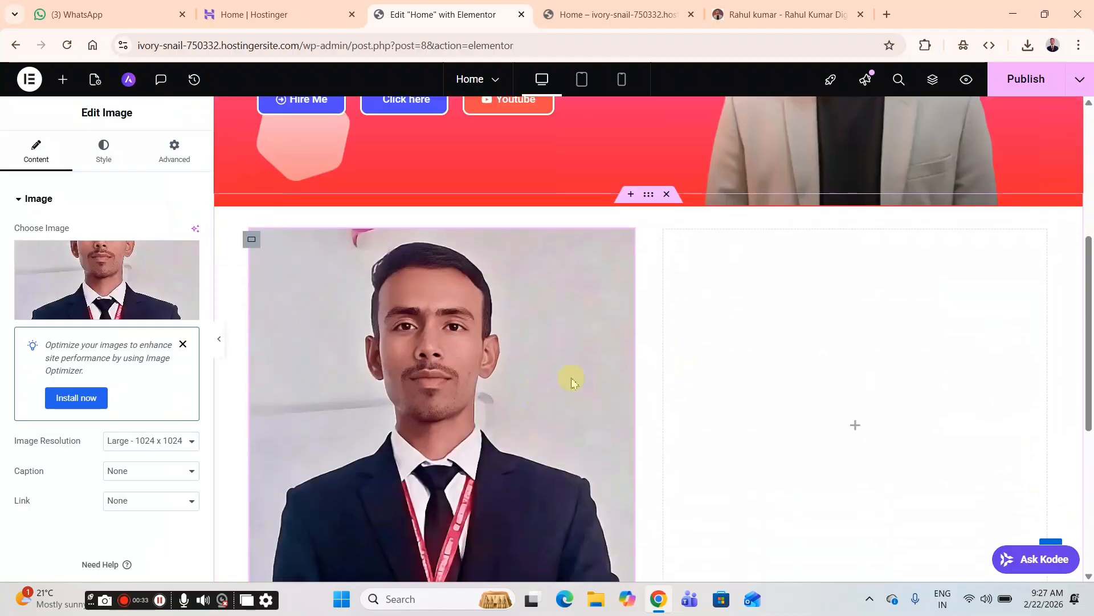
- Copy the heading text "Web Designer & Developer" from the reference site and return to the Elementor editor
click(798, 7)
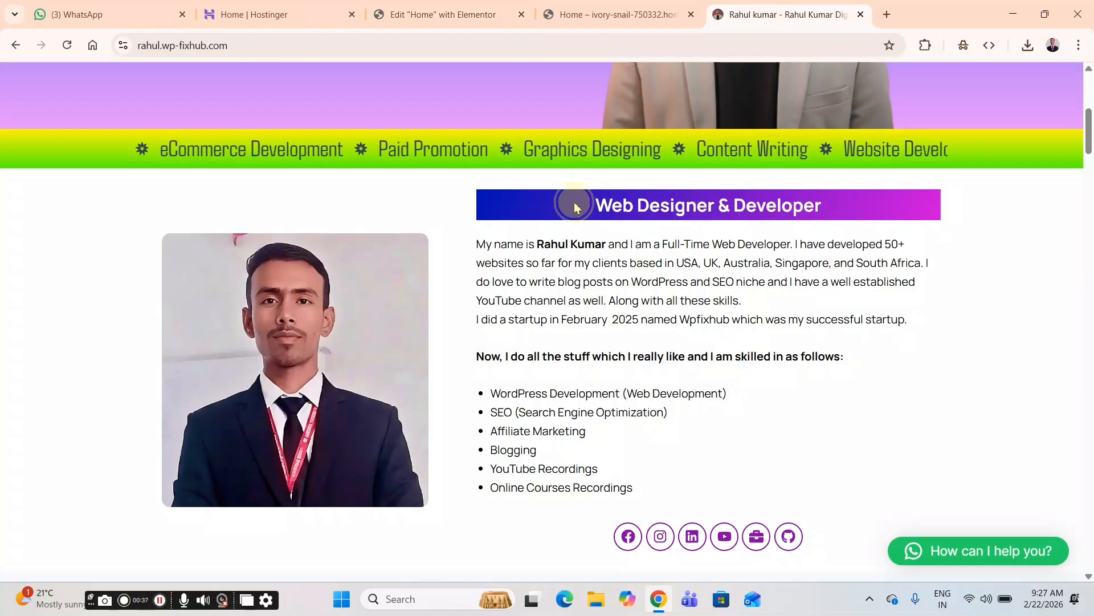
click(618, 209)
drag(618, 209, 807, 209)
right_click(804, 213)
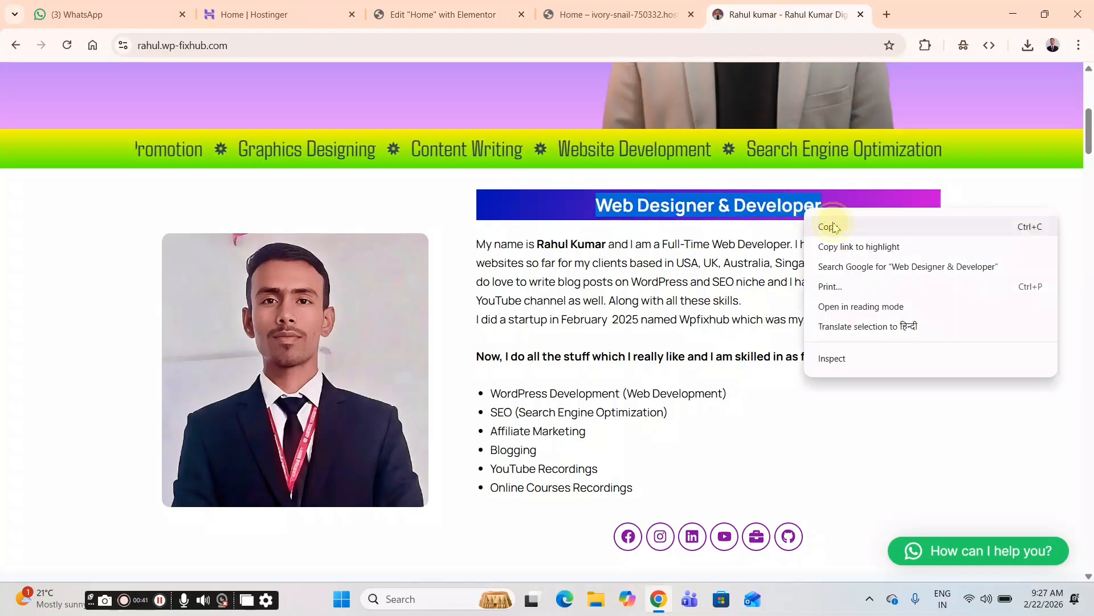
click(812, 224)
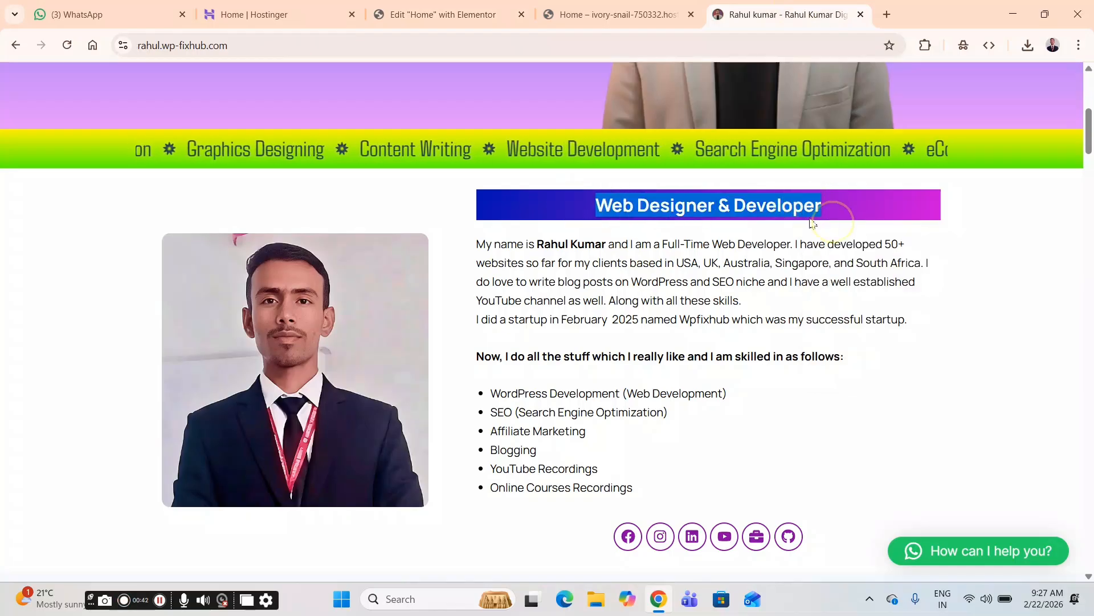
click(445, 12)
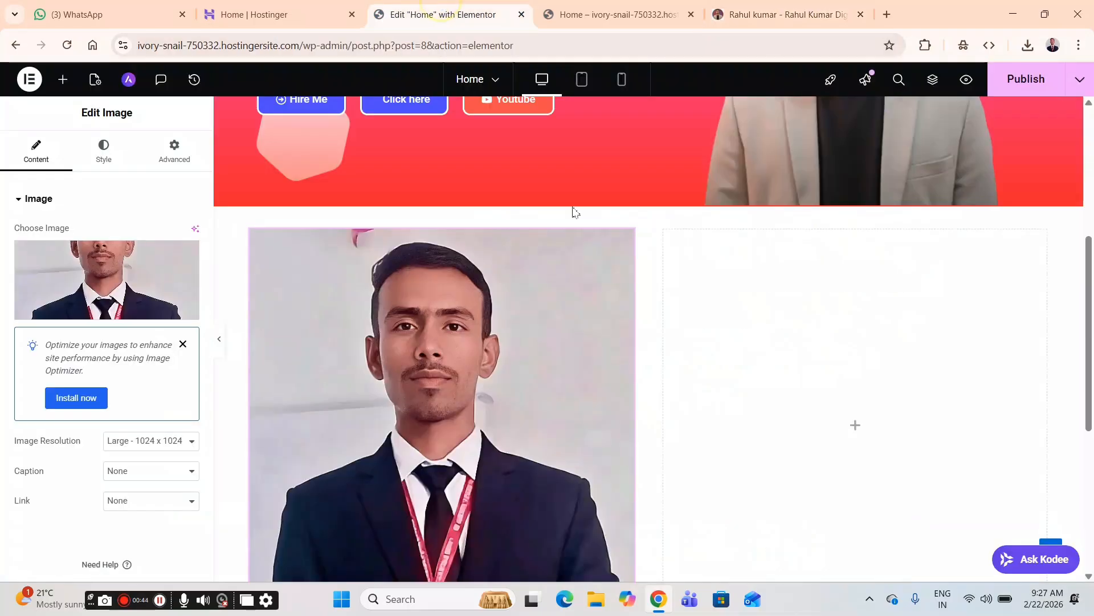
- Add a Heading widget to the empty second inner container and set its title to "Web Designer & Developer"
click(61, 82)
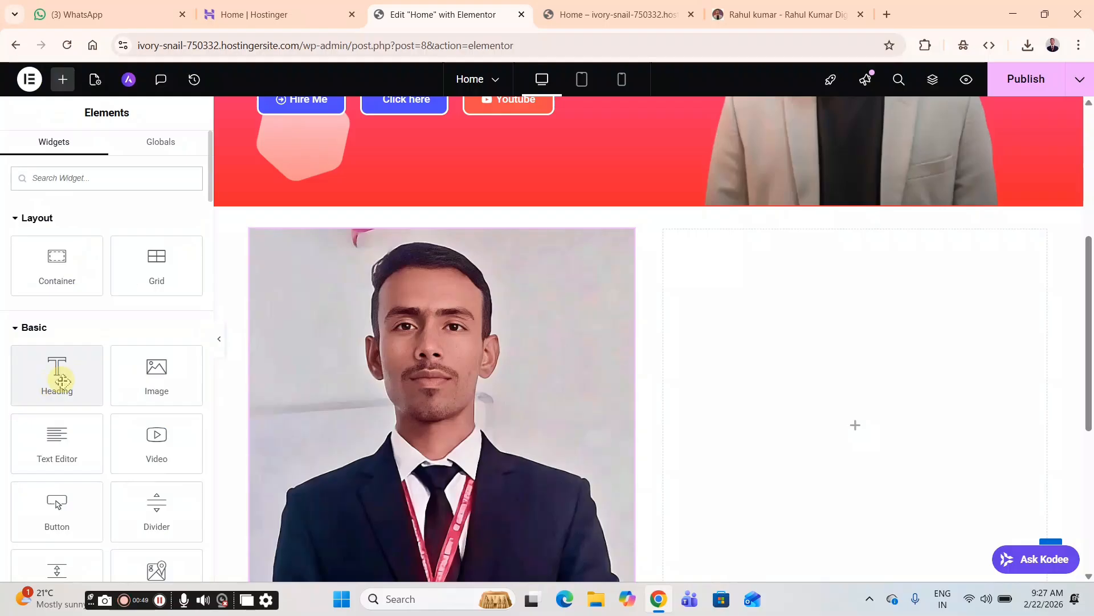
drag(61, 379, 874, 393)
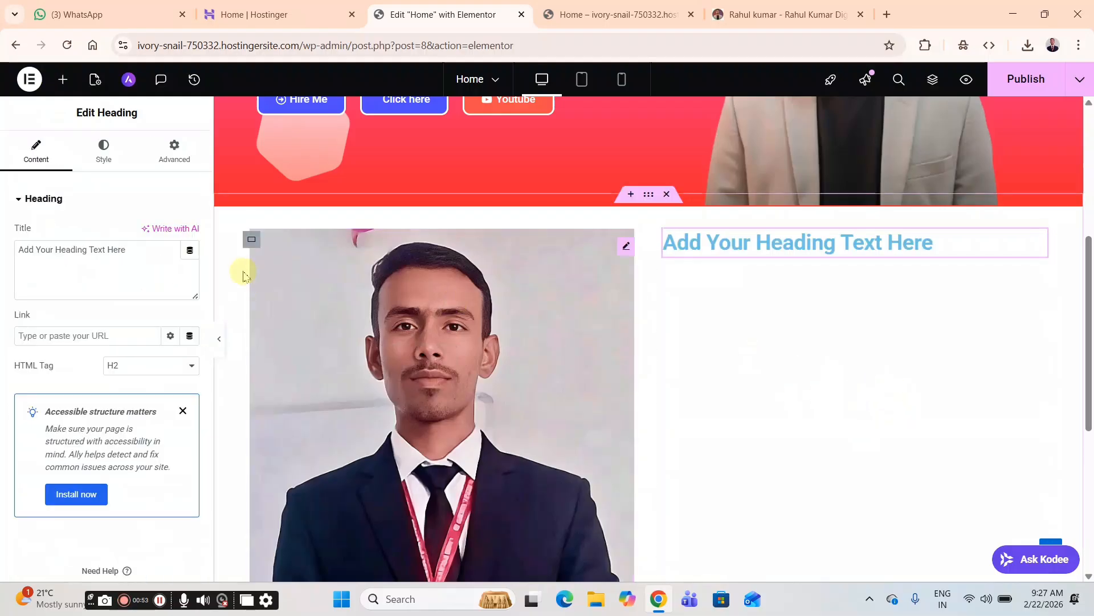
click(130, 256)
drag(132, 253, 47, 251)
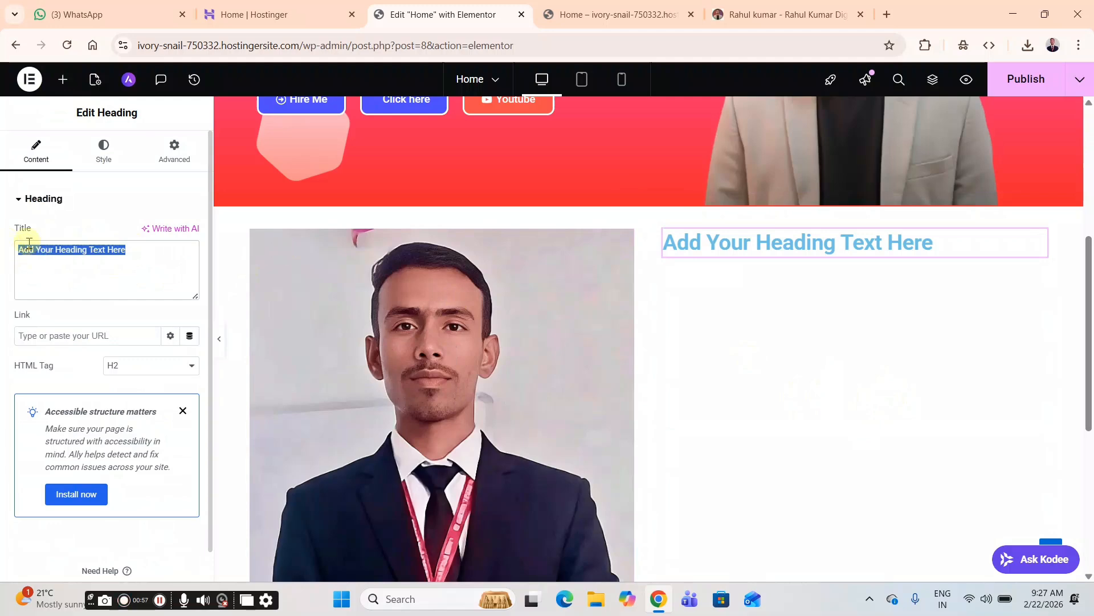
key(ctrl+v)
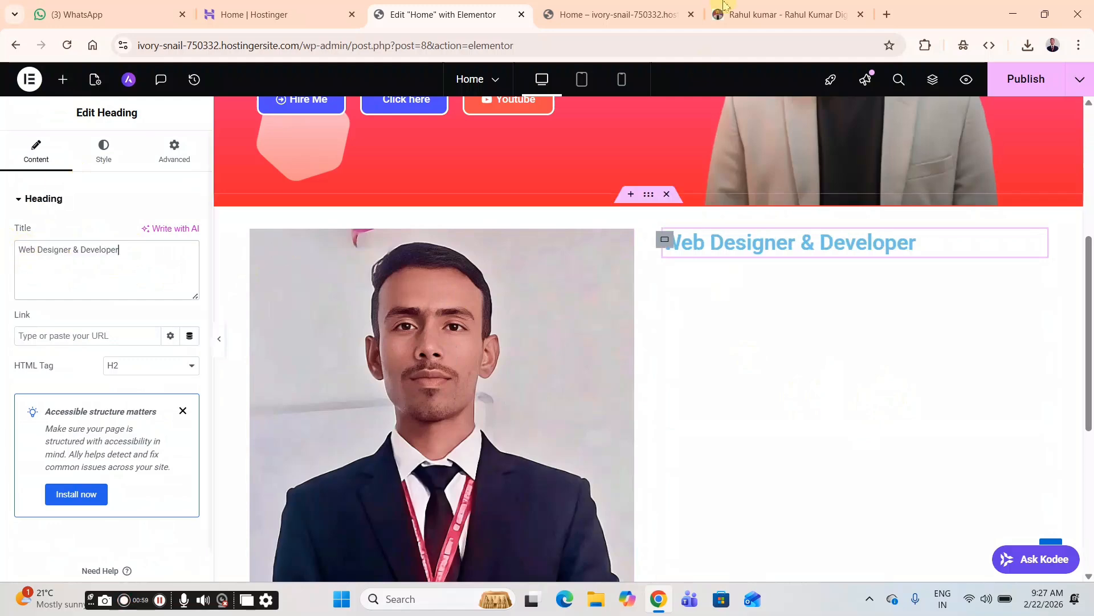
- Compare the heading with the reference site and center-align it
click(752, 14)
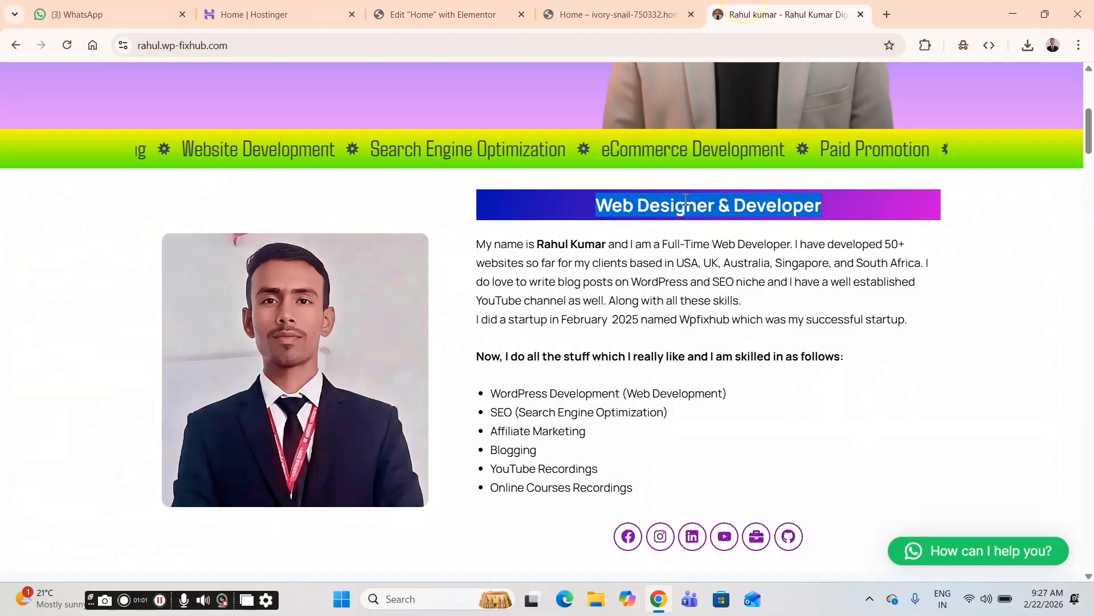
click(439, 14)
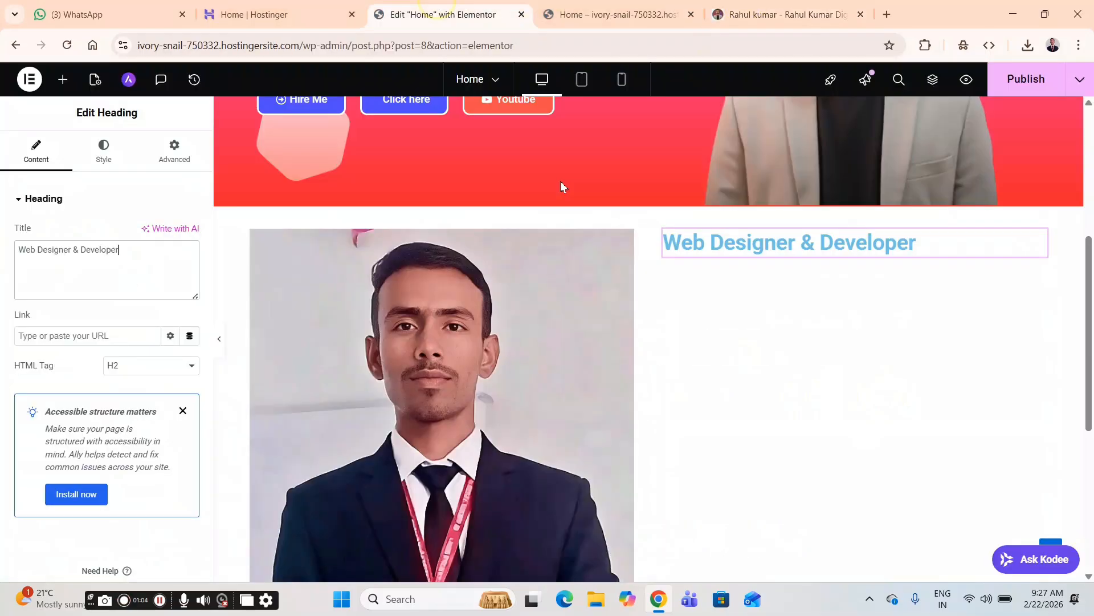
click(110, 152)
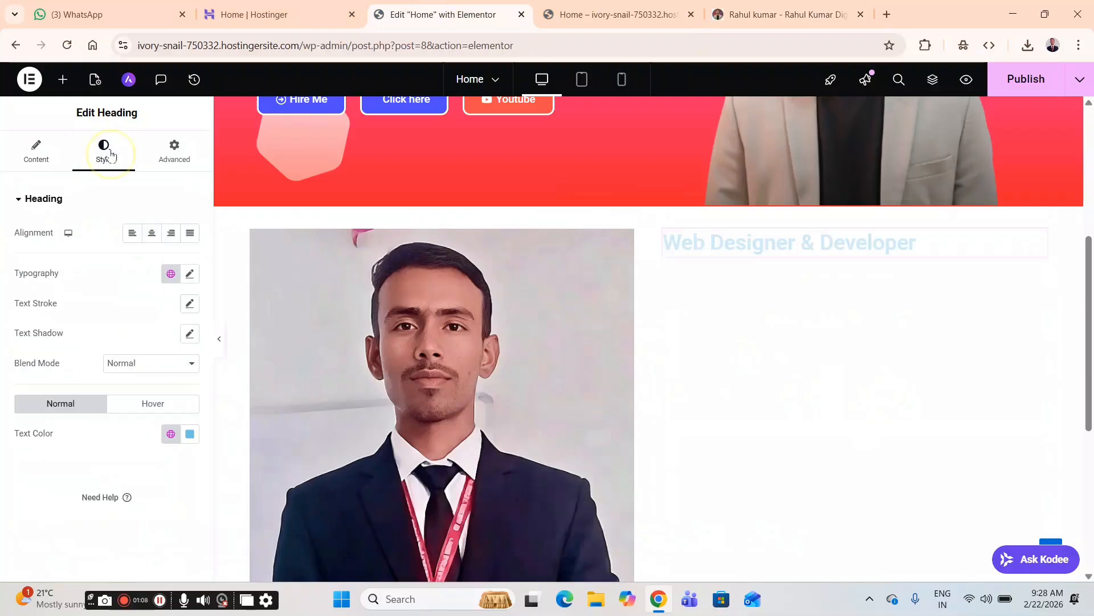
click(152, 234)
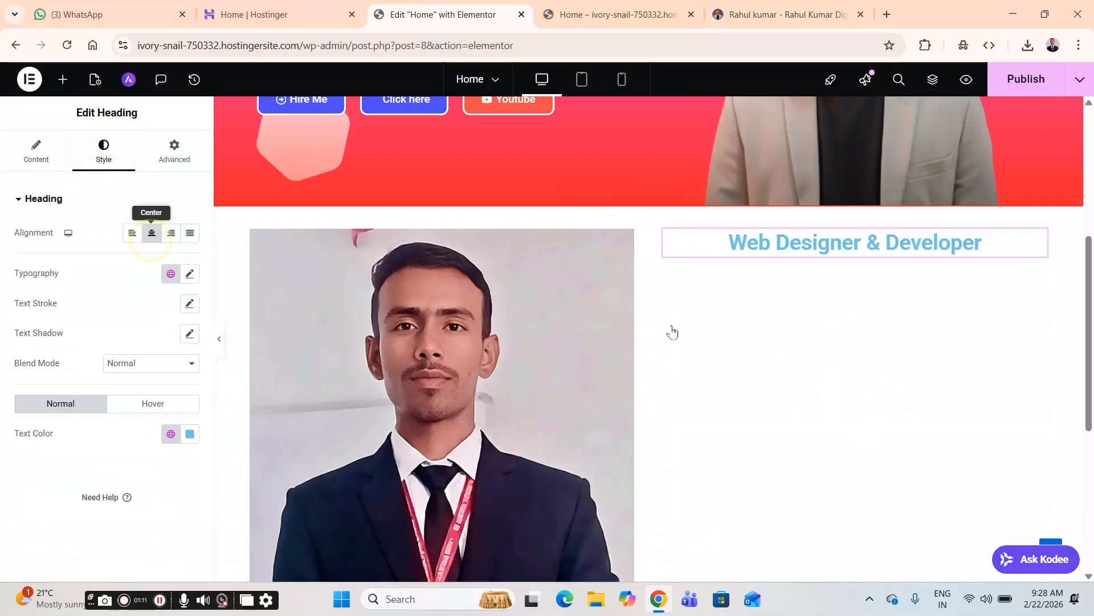
- Check the reference heading's colored banner and set the new heading's background type to Gradient
click(776, 12)
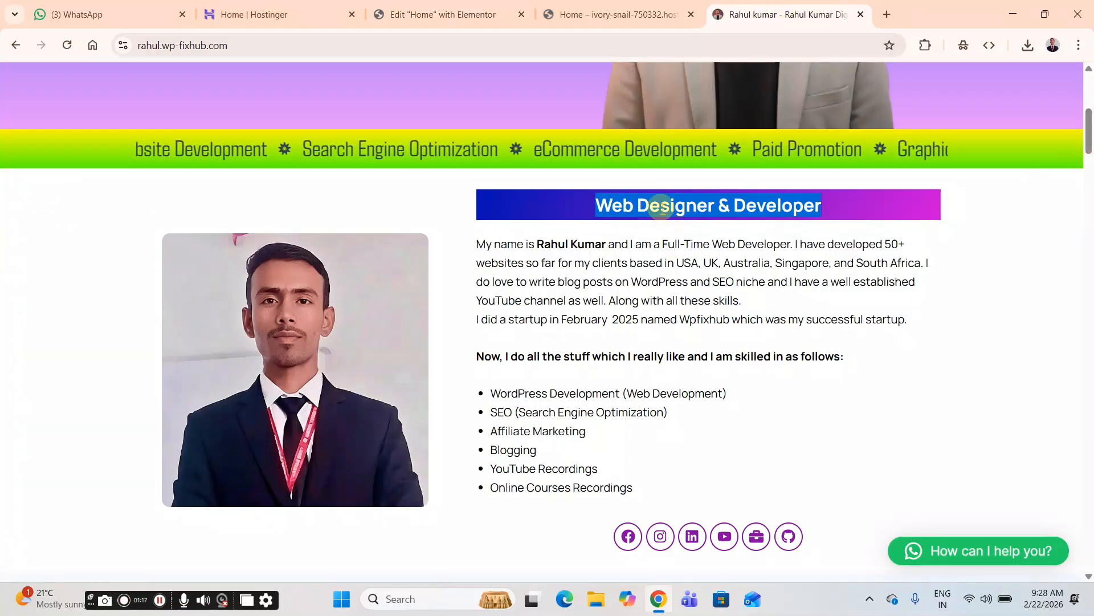
click(468, 14)
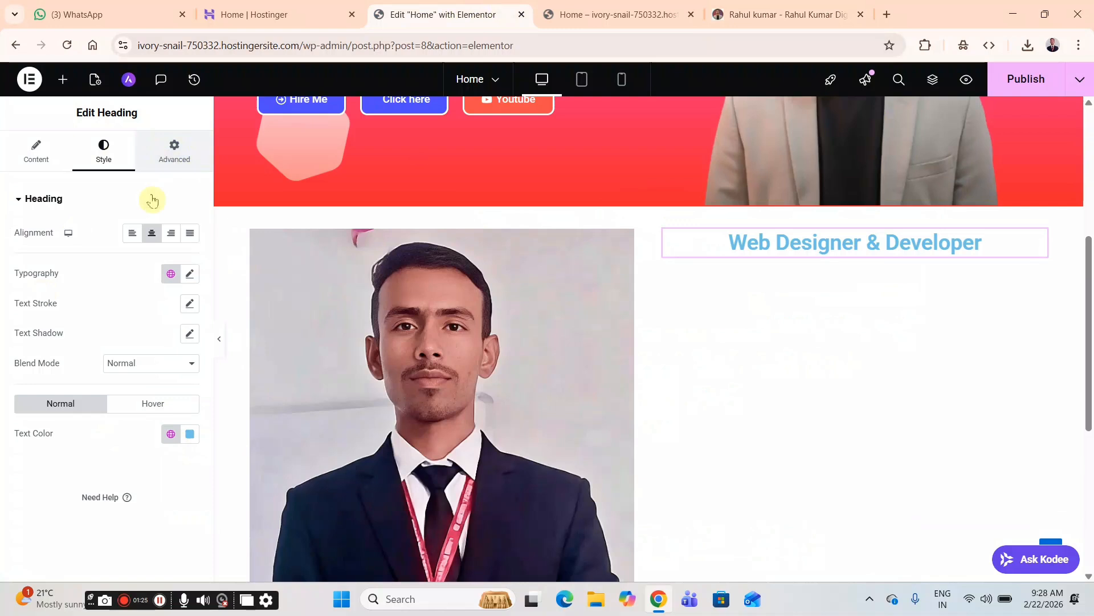
scroll(65, 520, down, 5)
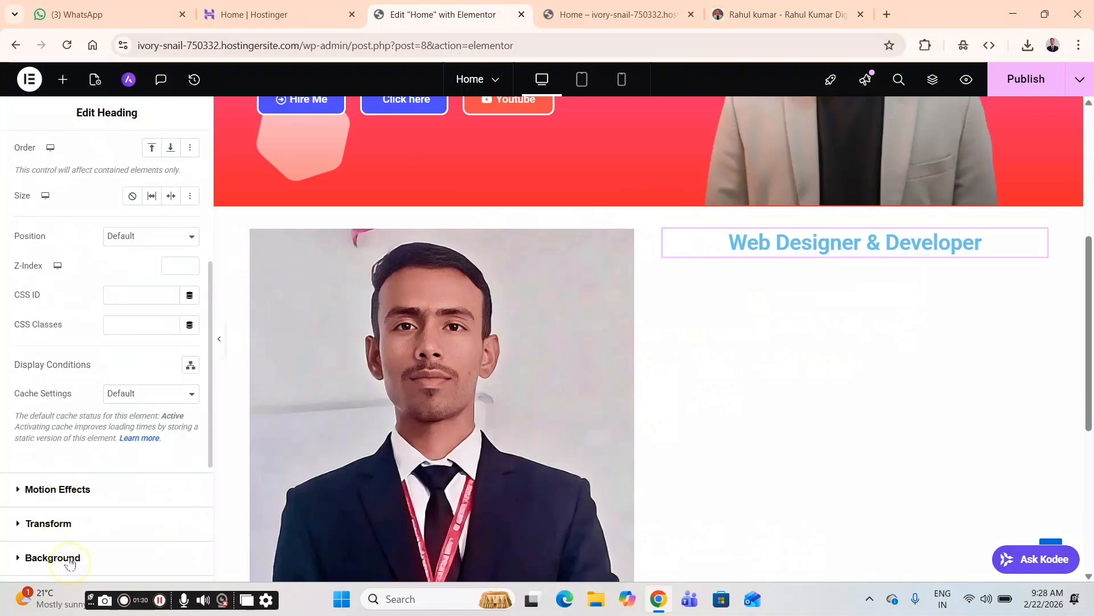
click(52, 558)
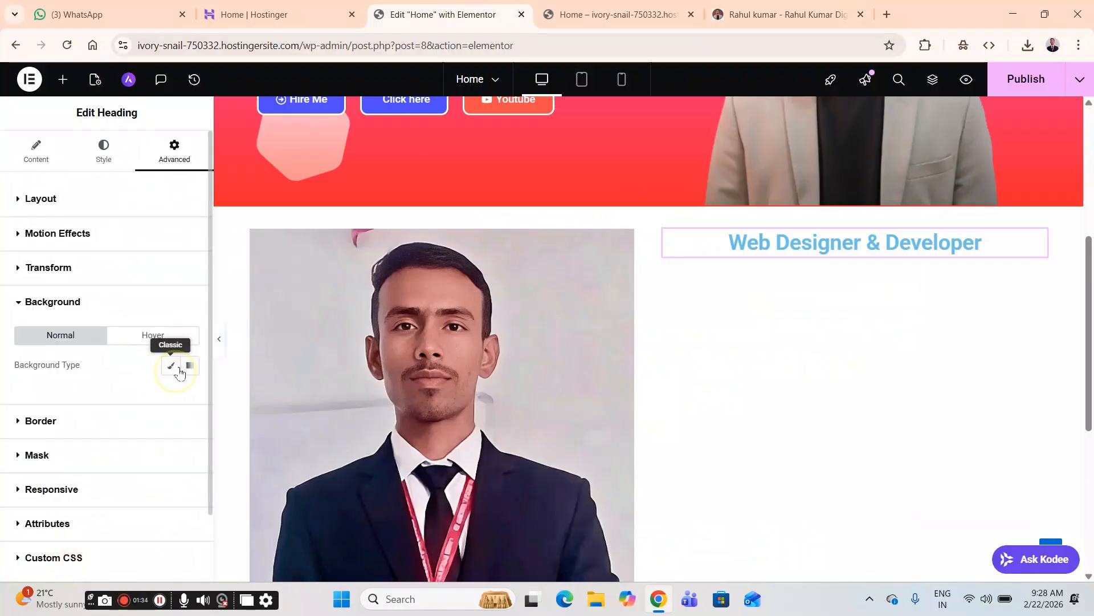
click(174, 367)
click(190, 367)
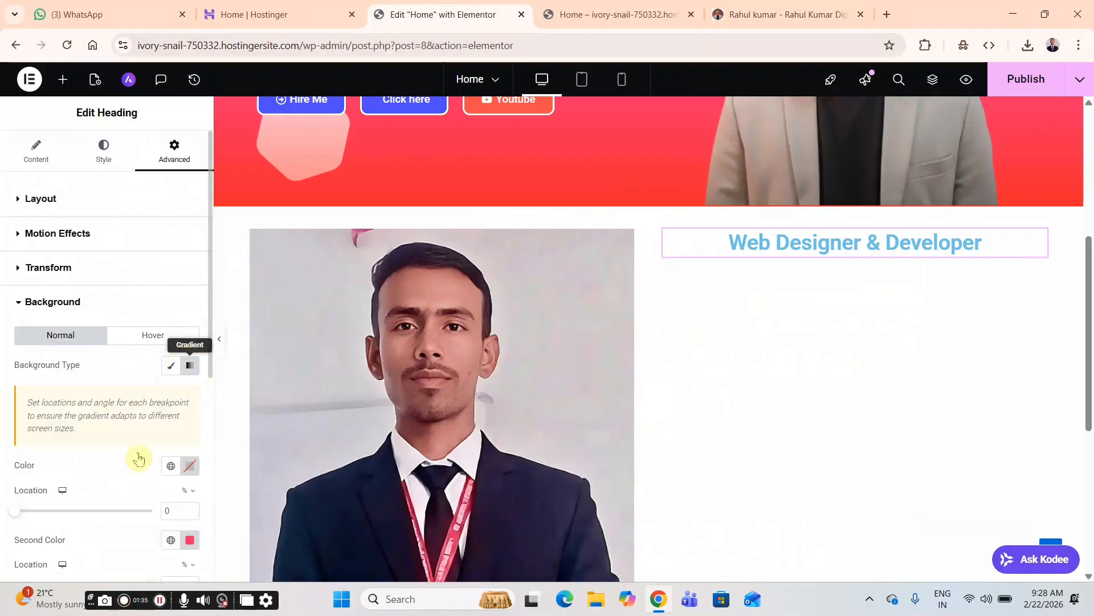
- Set the first color of the heading's background gradient to the pink-magenta #FE37FF
click(191, 468)
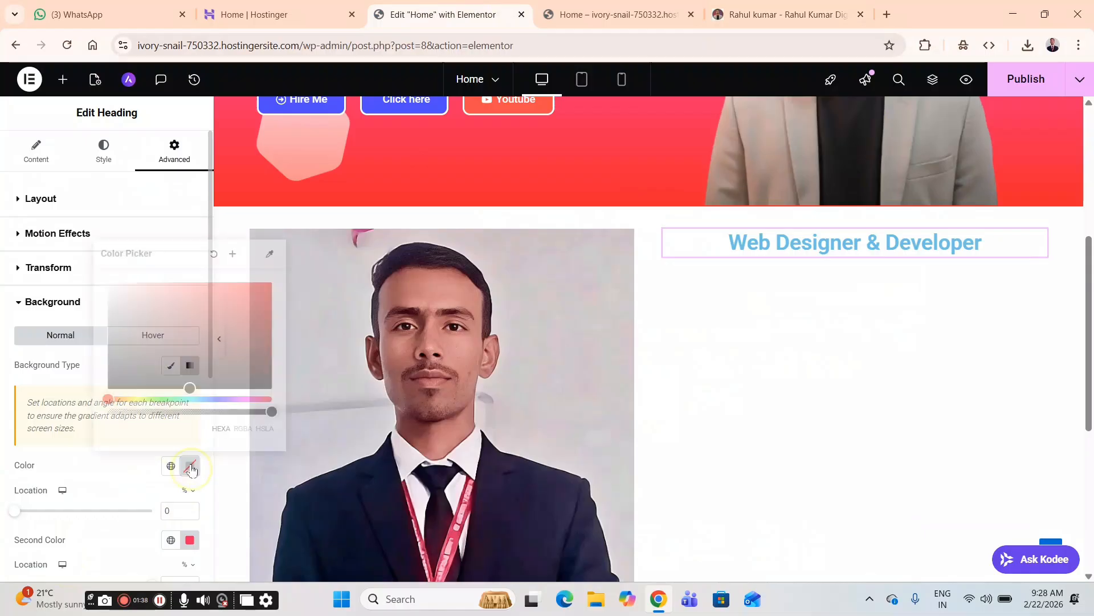
click(245, 398)
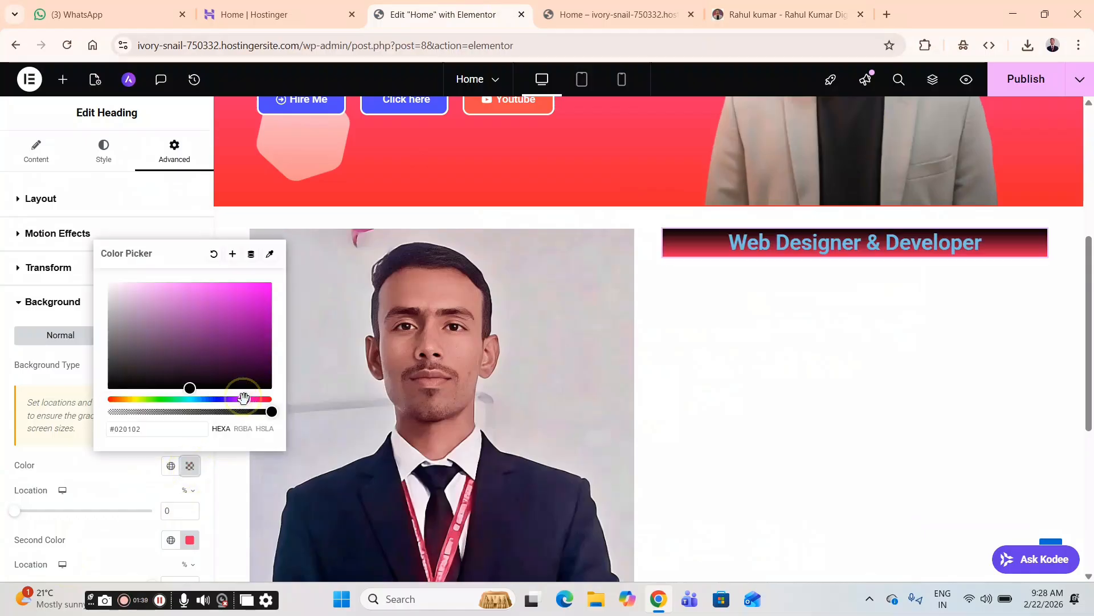
drag(228, 302, 232, 280)
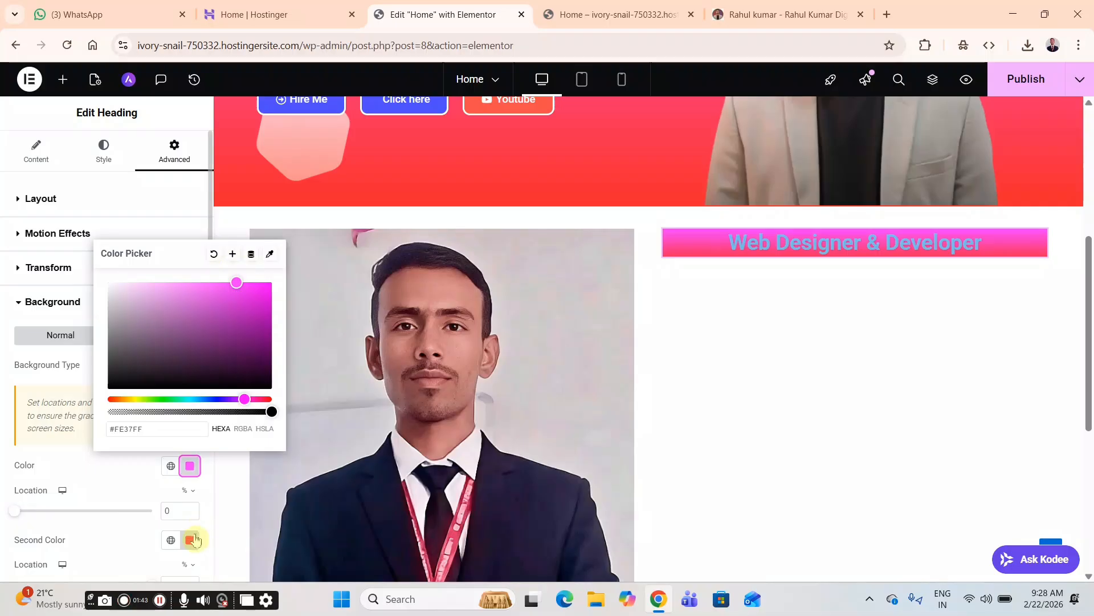
click(105, 532)
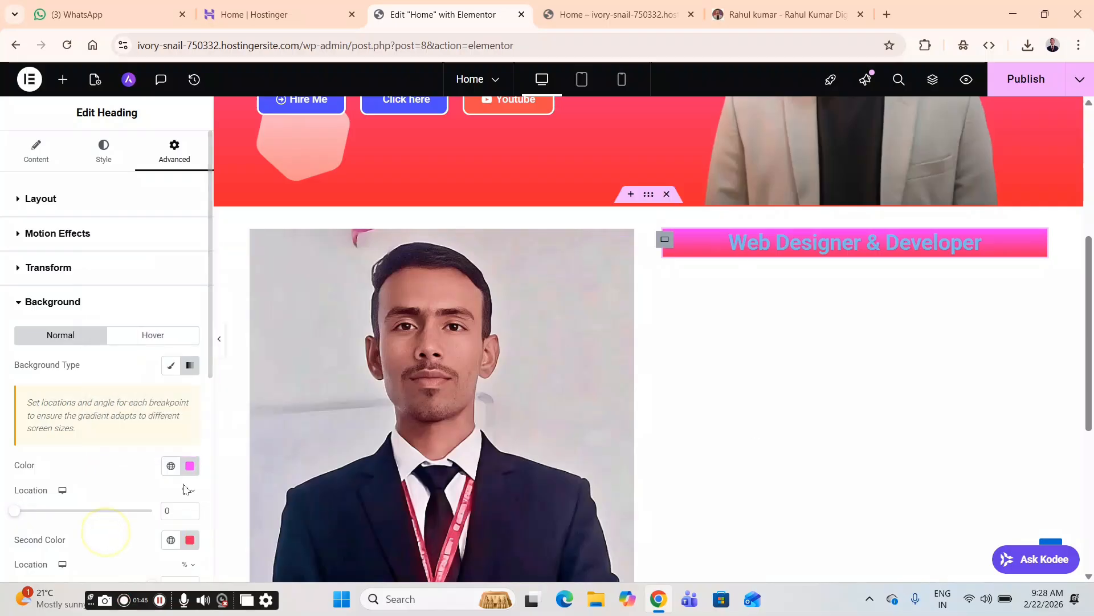
- Set the angle of the heading's linear background gradient to 90 degrees
scroll(174, 425, down, 2)
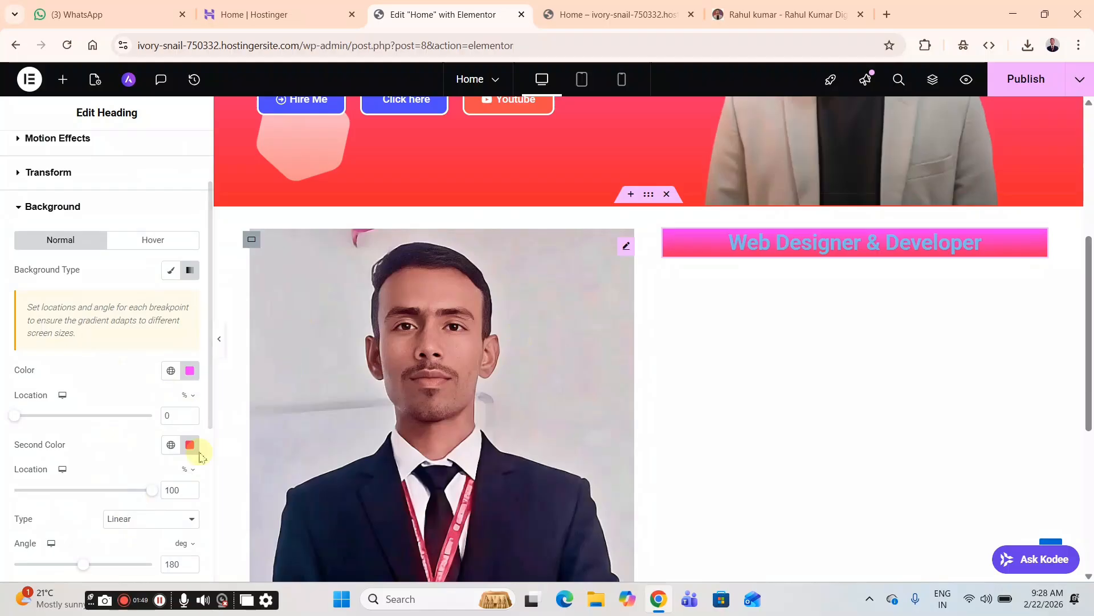
scroll(182, 542, down, 2)
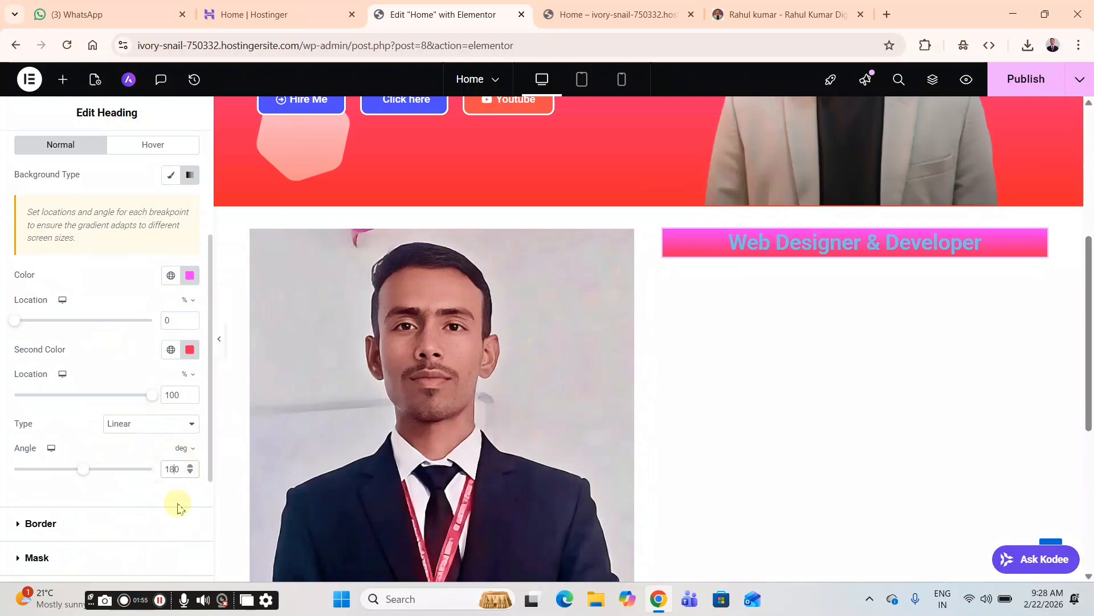
key(BackSpace)
key(BackSpace)
text(90)
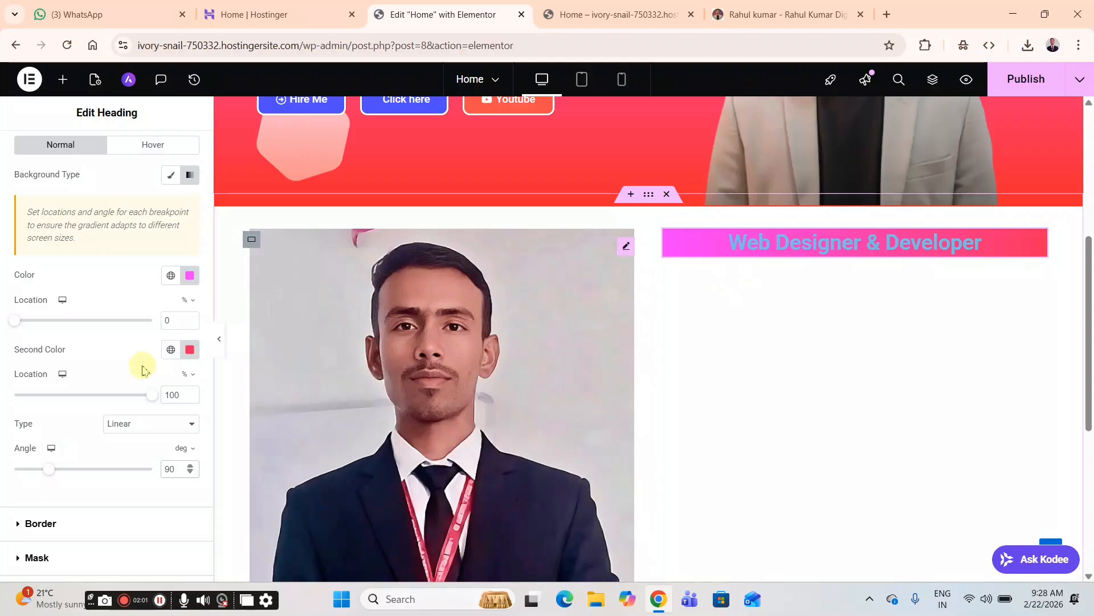
- Set the "Web Designer & Developer" heading's text color to white, #FFFFFF
click(944, 242)
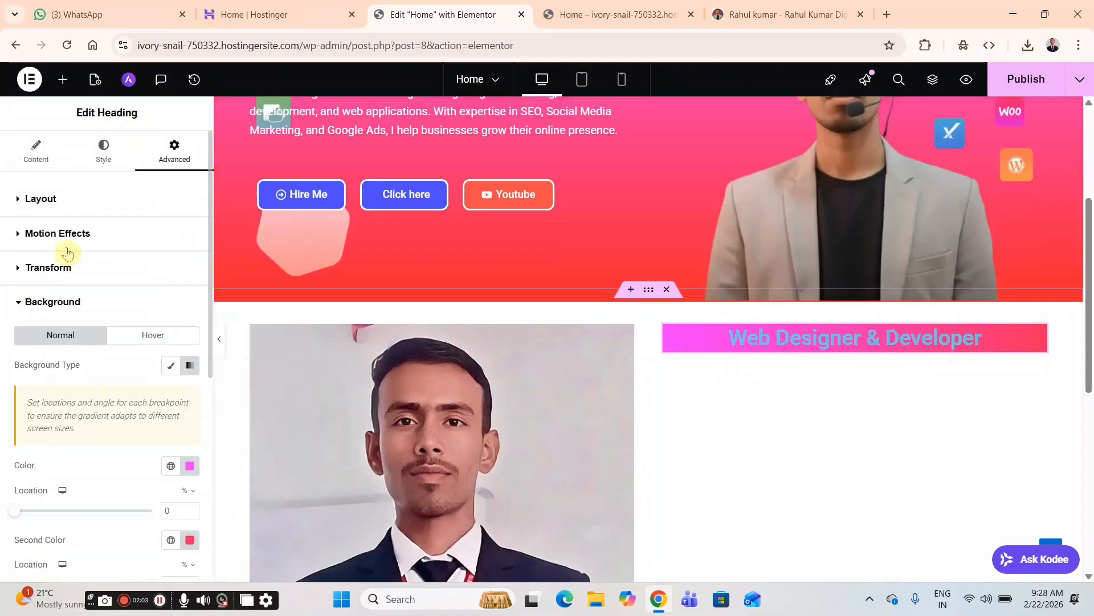
click(103, 163)
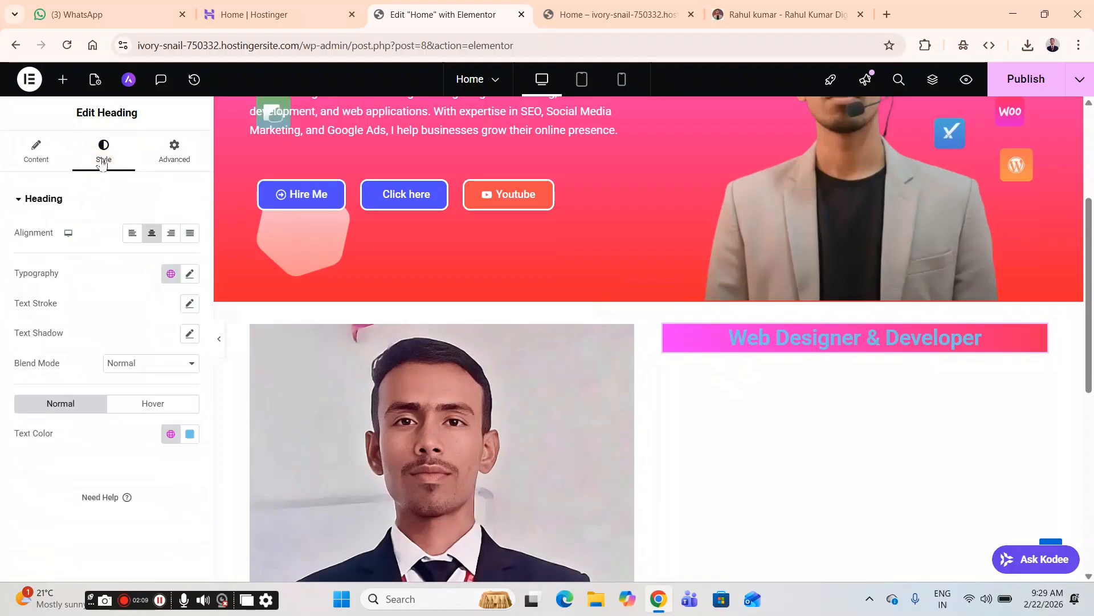
click(191, 437)
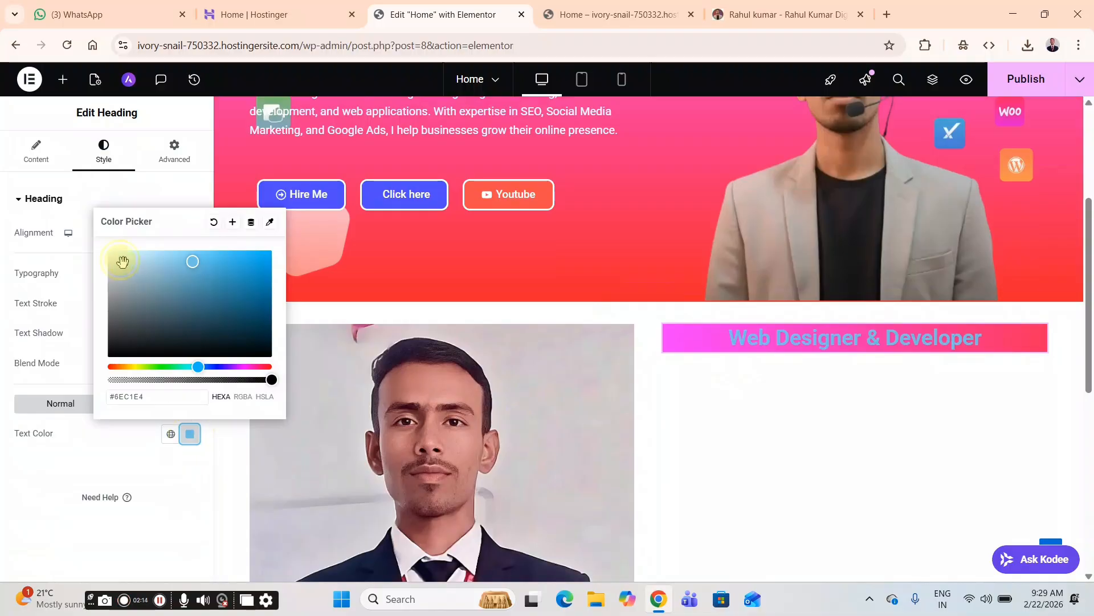
drag(122, 264, 89, 245)
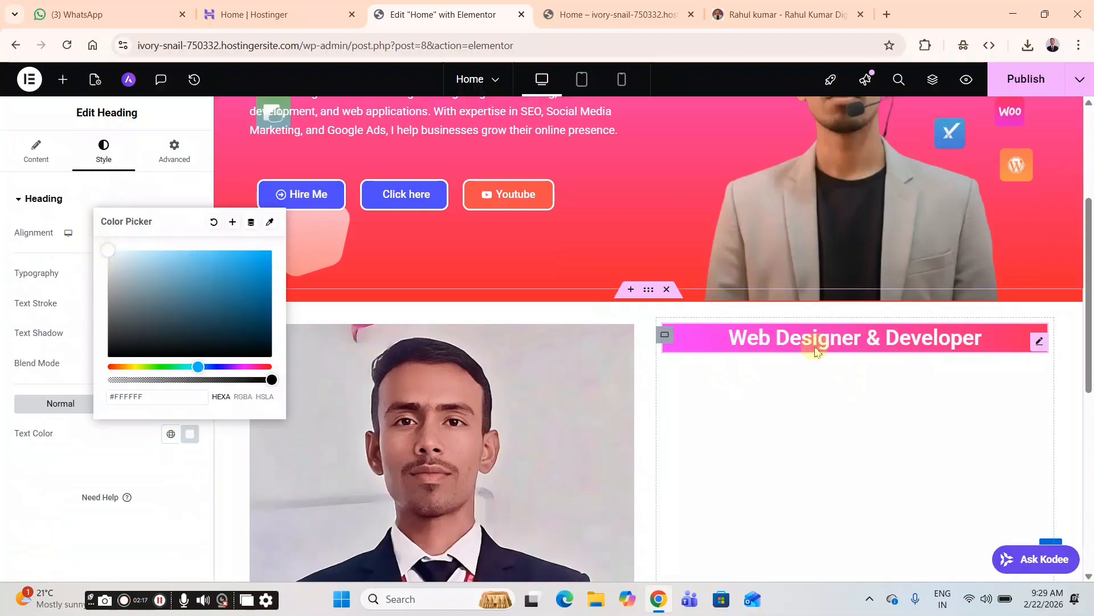
- Copy the bio paragraphs and skills list below the "Web Designer & Developer" heading on the reference site
click(761, 15)
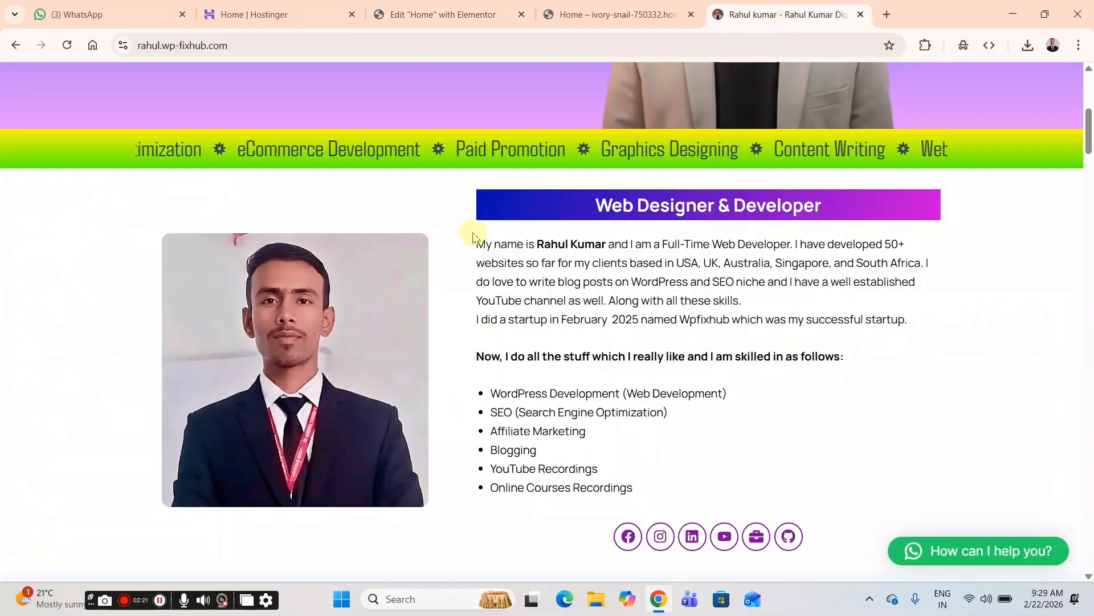
drag(478, 244, 650, 481)
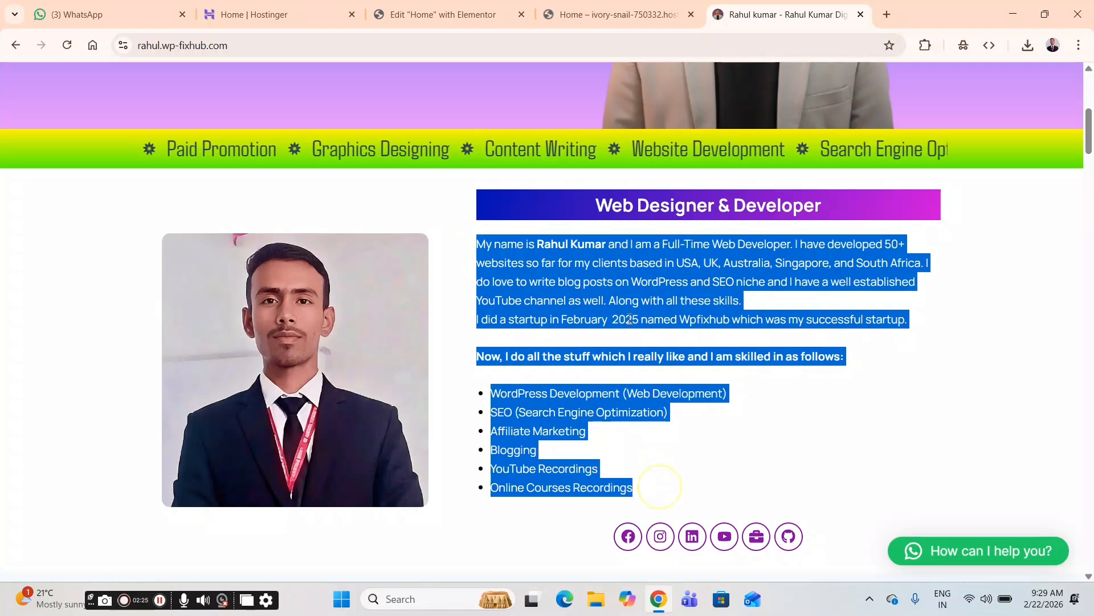
right_click(600, 289)
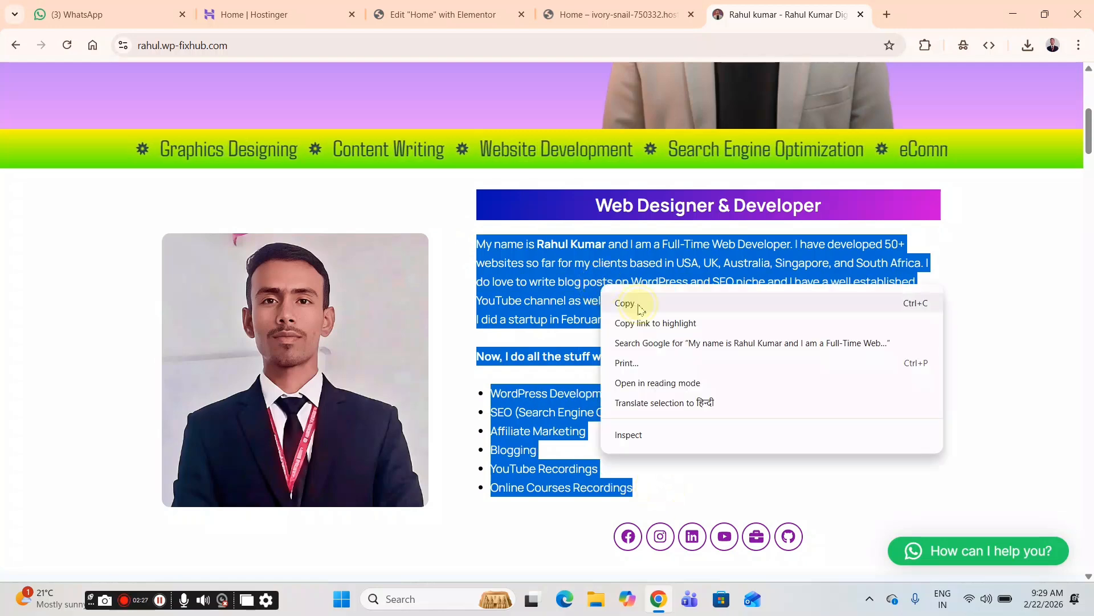
click(635, 303)
- Add a Text Editor widget to the page being edited, directly beneath the "Web Designer & Developer" heading in the same container
click(459, 11)
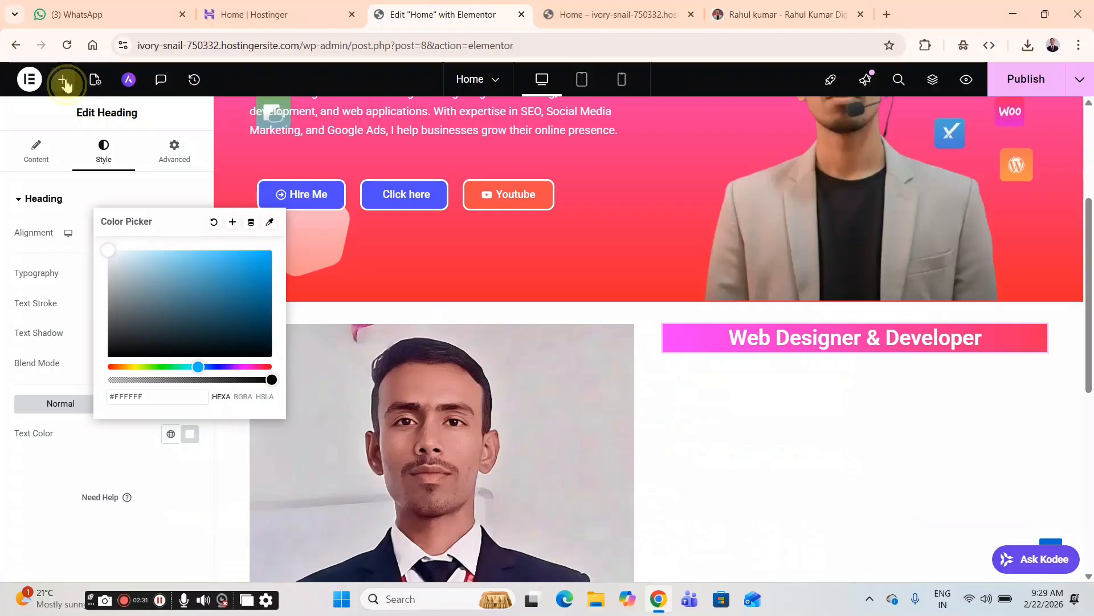
click(68, 85)
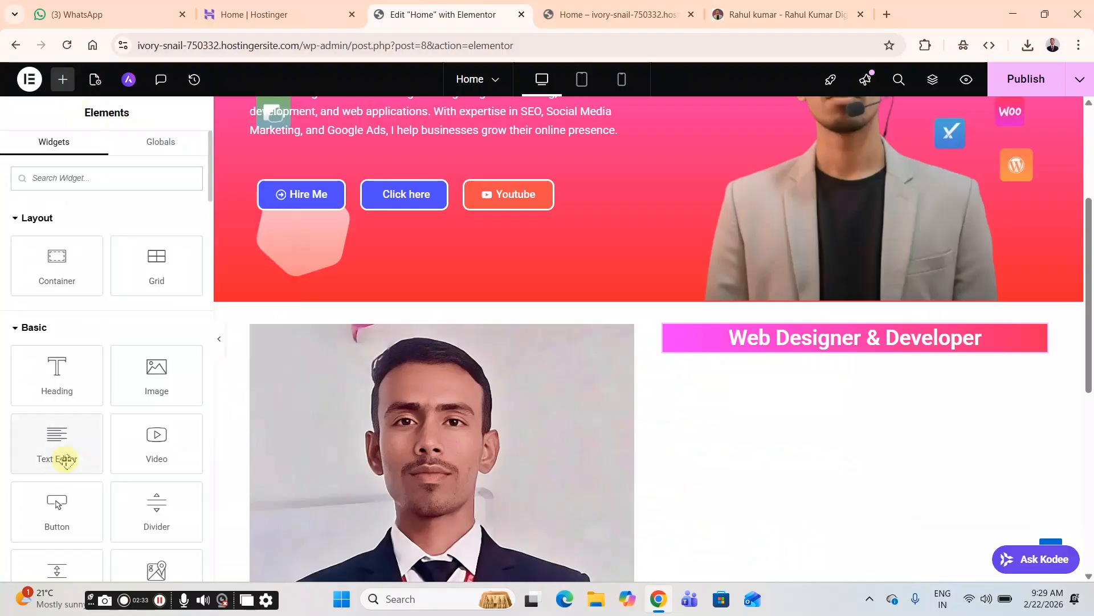
click(57, 447)
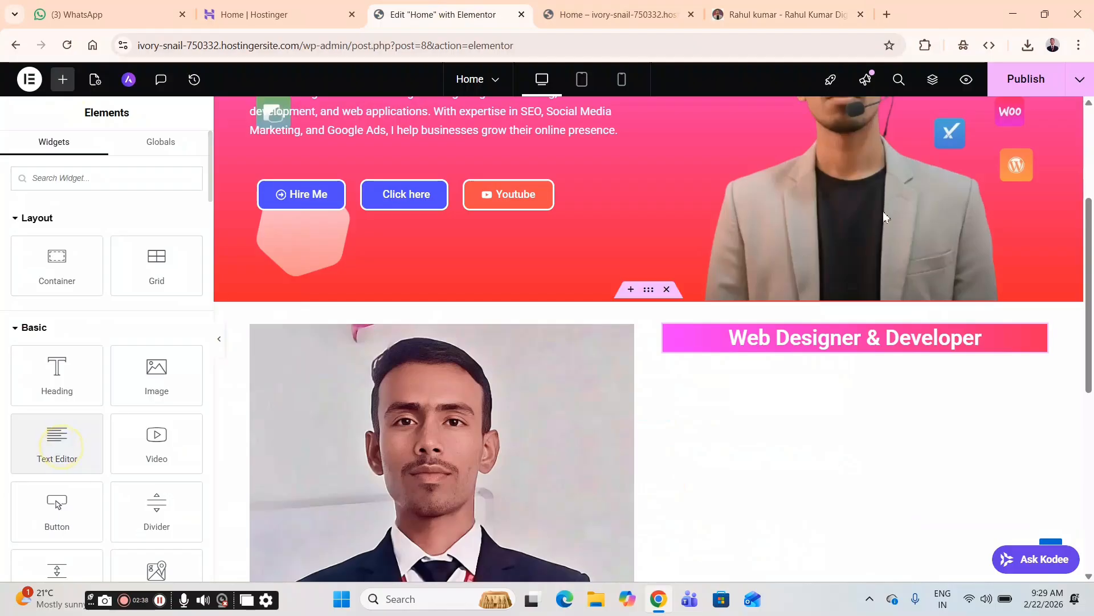
scroll(399, 274, up, 3)
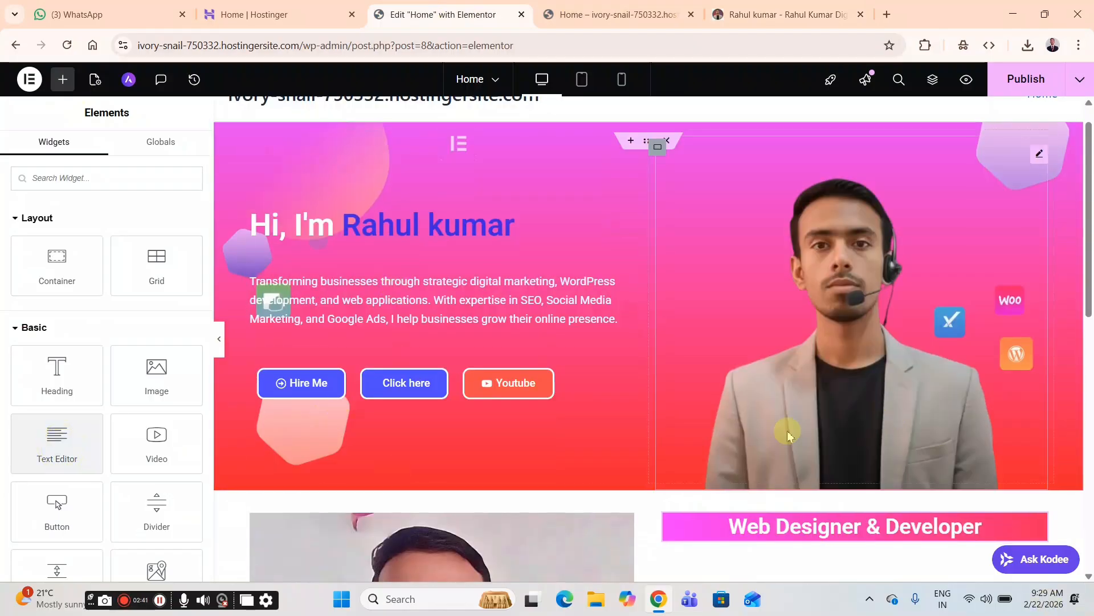
scroll(788, 436, down, 3)
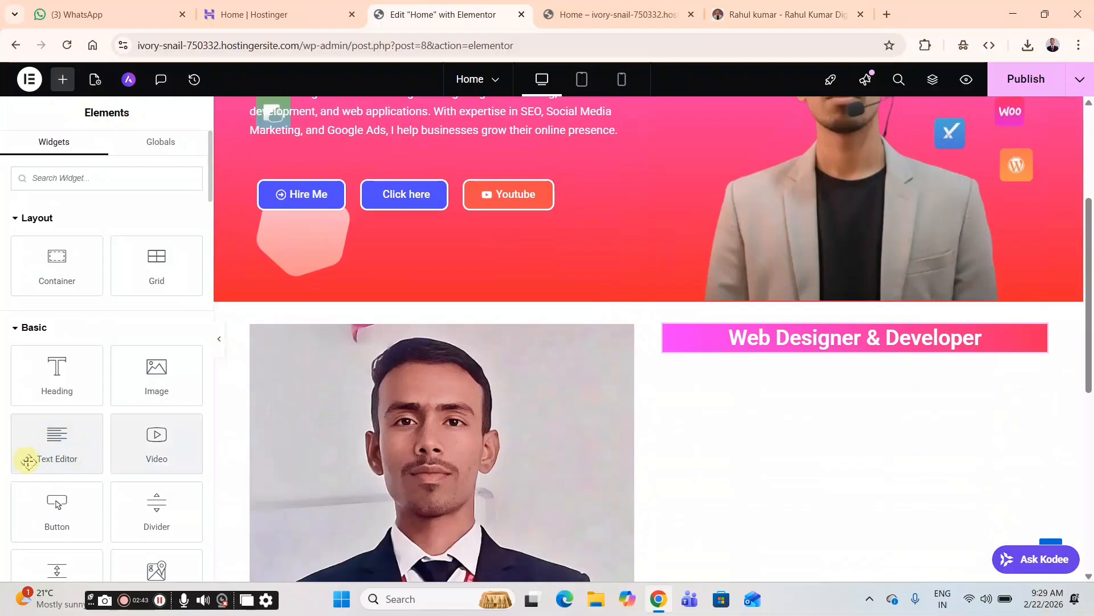
drag(34, 456, 853, 383)
drag(848, 380, 836, 357)
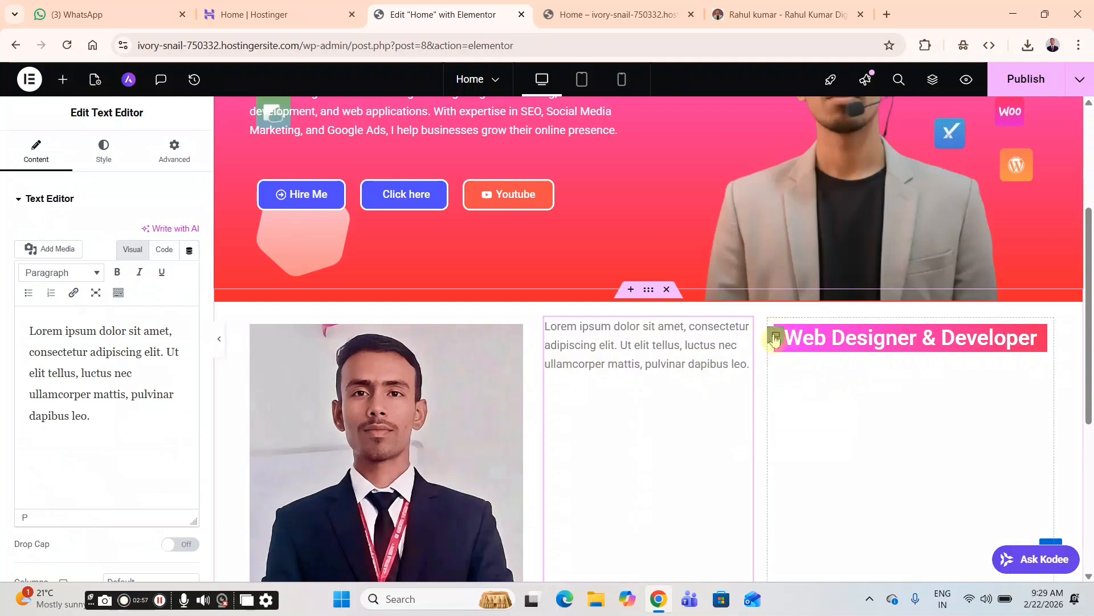
click(775, 337)
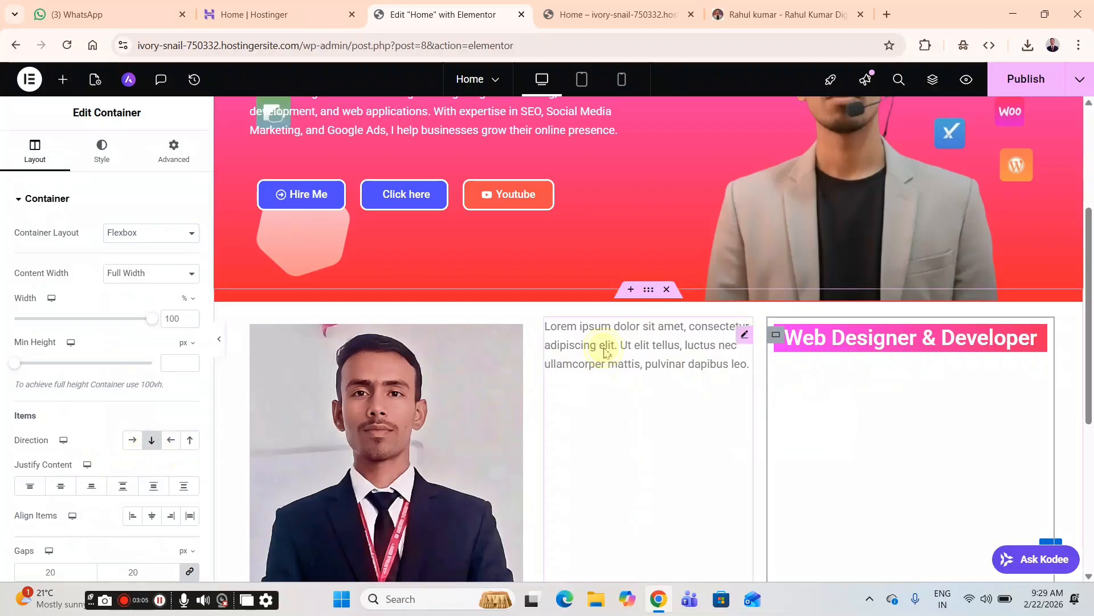
drag(610, 352, 830, 362)
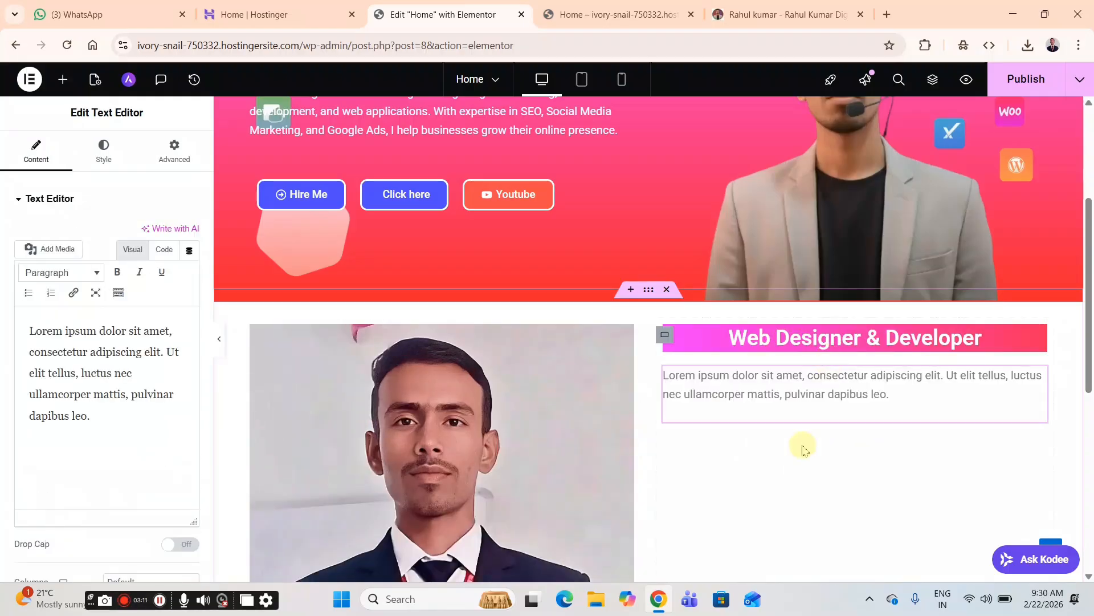
- Replace the text editor's placeholder paragraph with the copied bio and skills list
drag(123, 423, 17, 326)
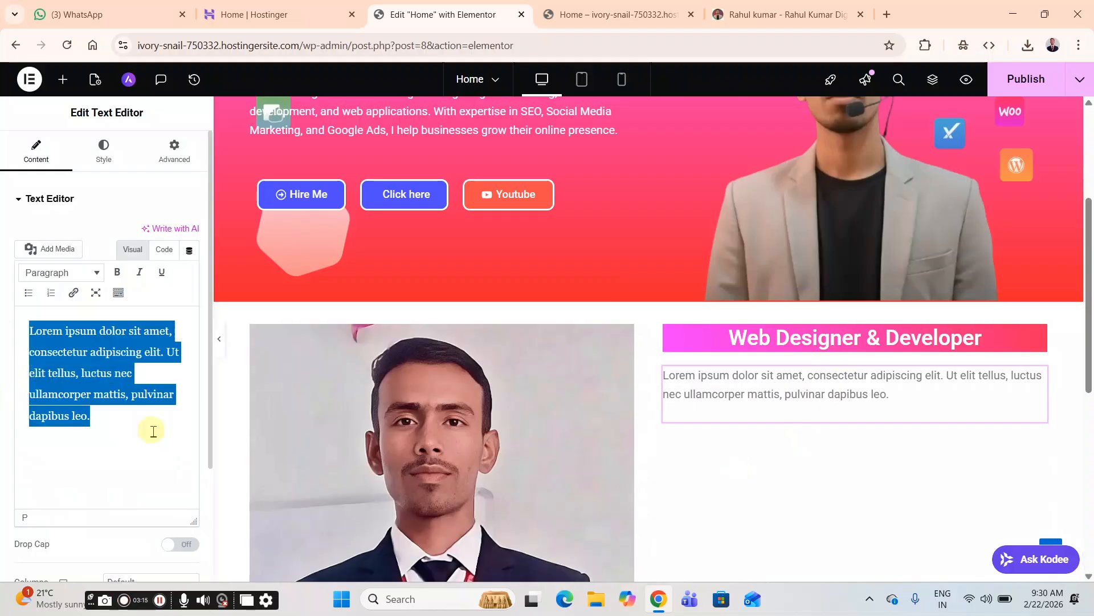
key(ctrl+v)
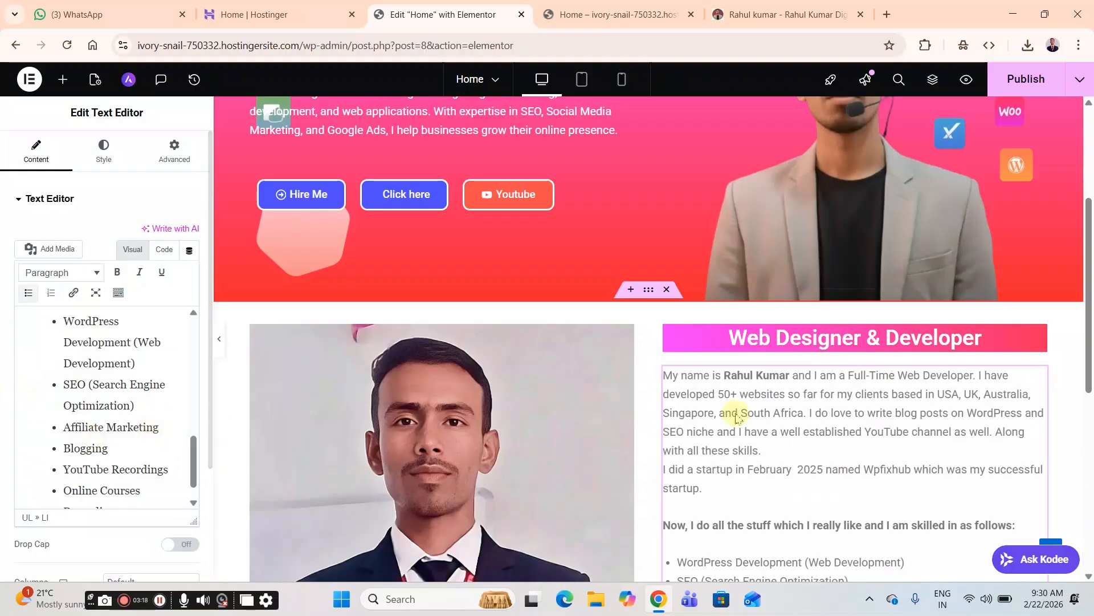
scroll(794, 428, down, 3)
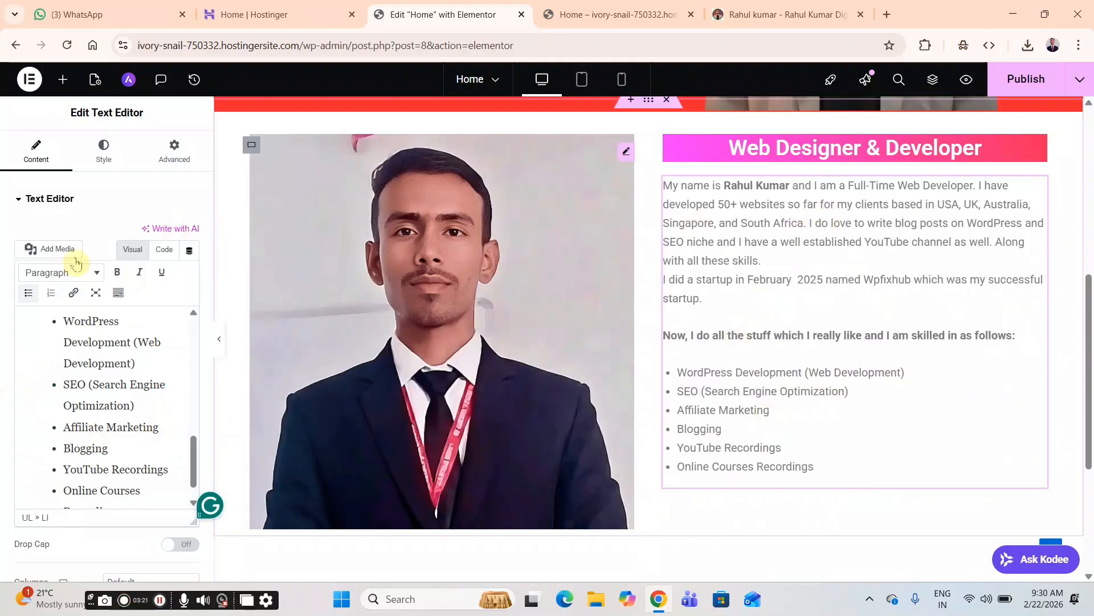
- Set the bio text's color to near-black #161616
click(100, 160)
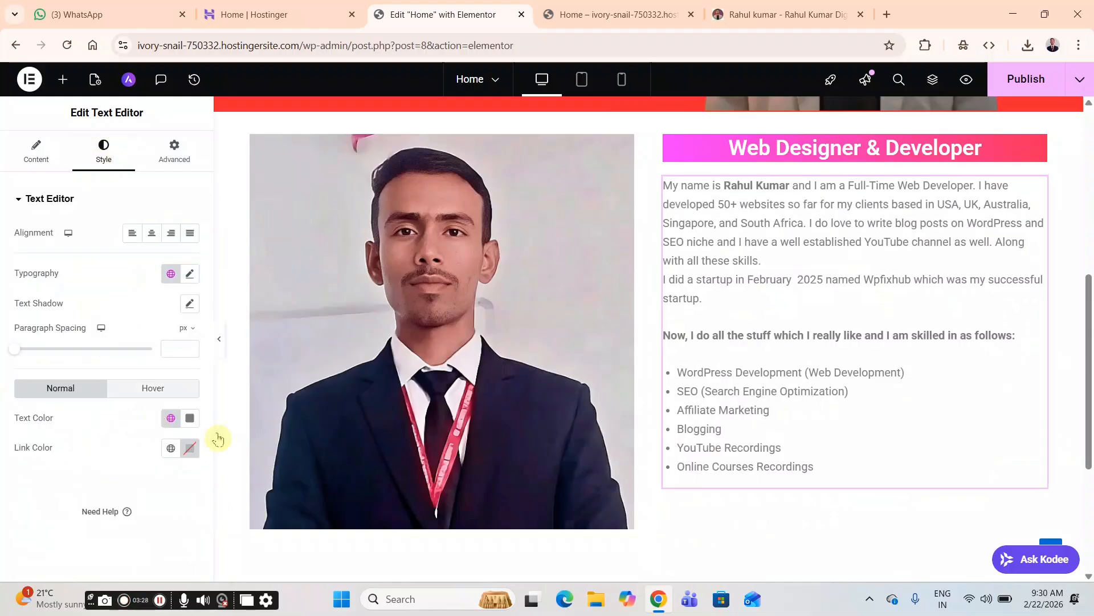
click(191, 421)
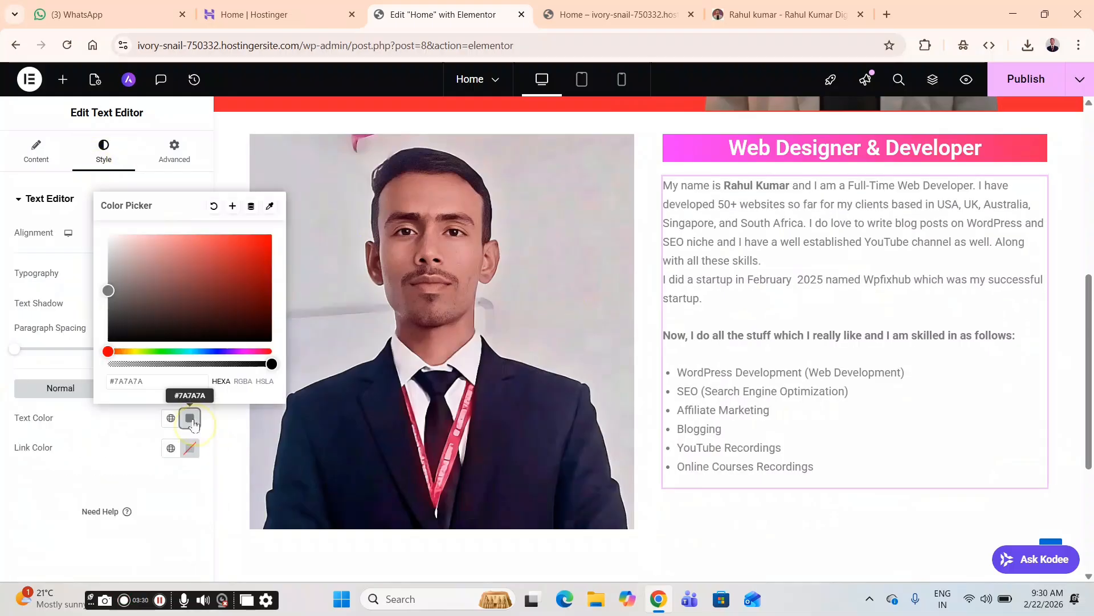
drag(110, 327, 113, 332)
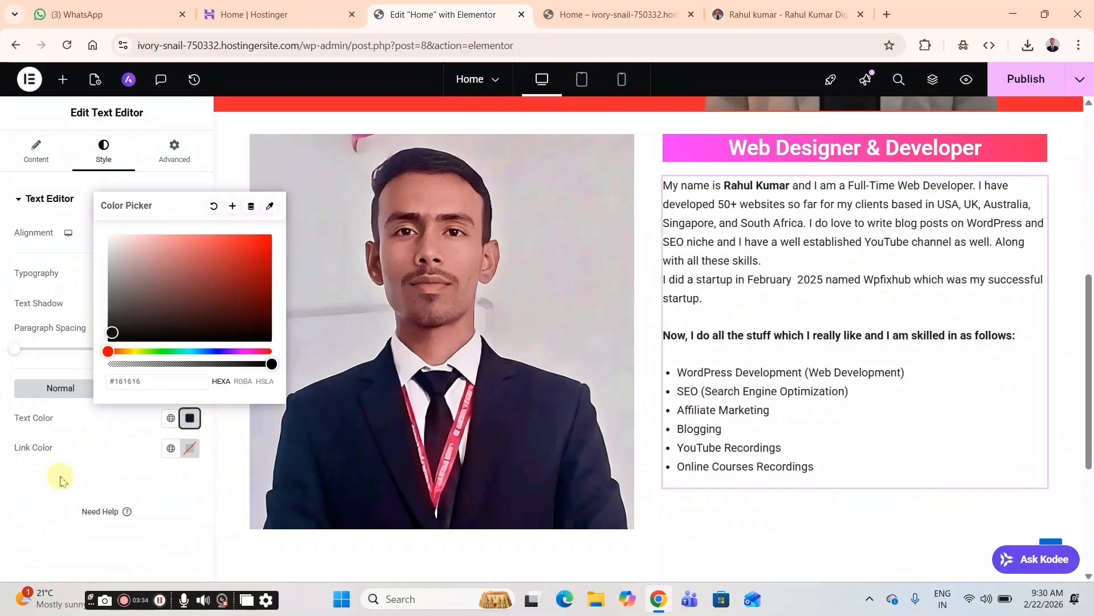
click(121, 440)
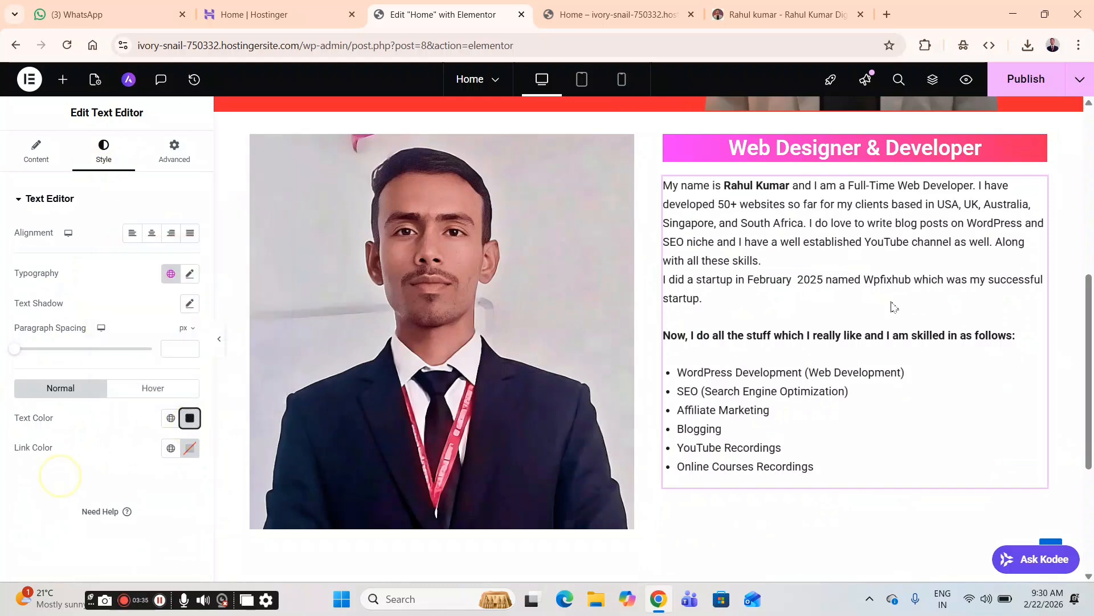
- Check what follows the bio on the reference site and add a Social Icons widget below the skills list
click(743, 7)
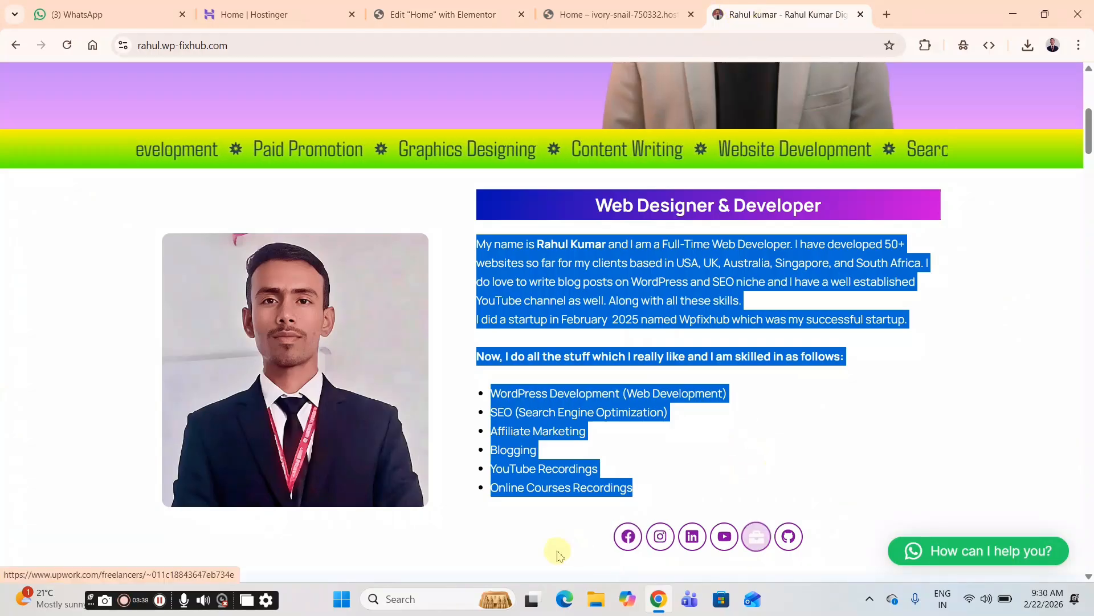
click(553, 532)
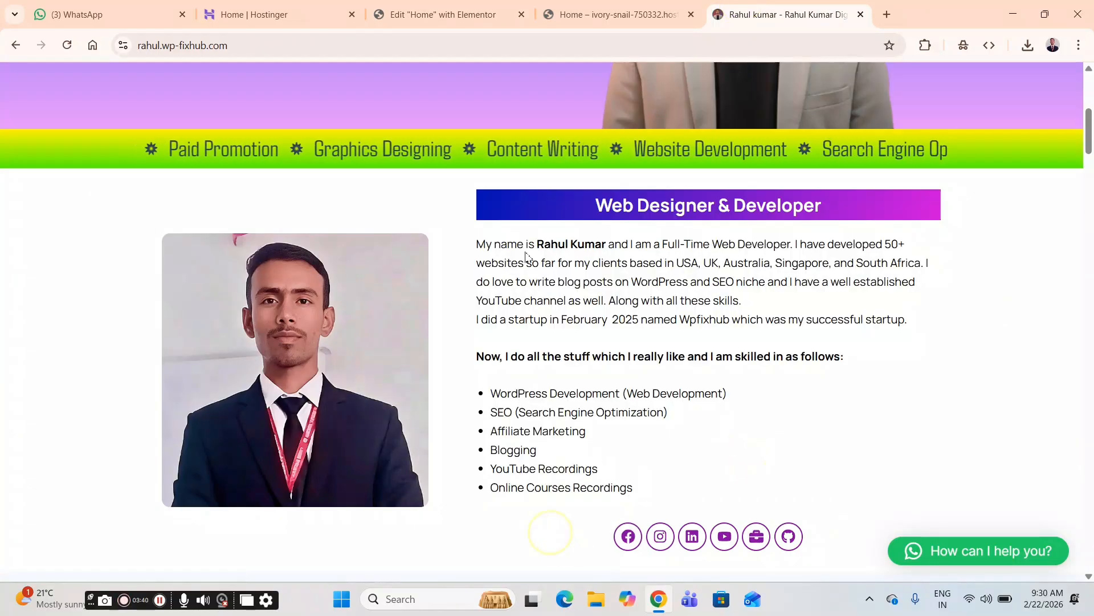
click(458, 14)
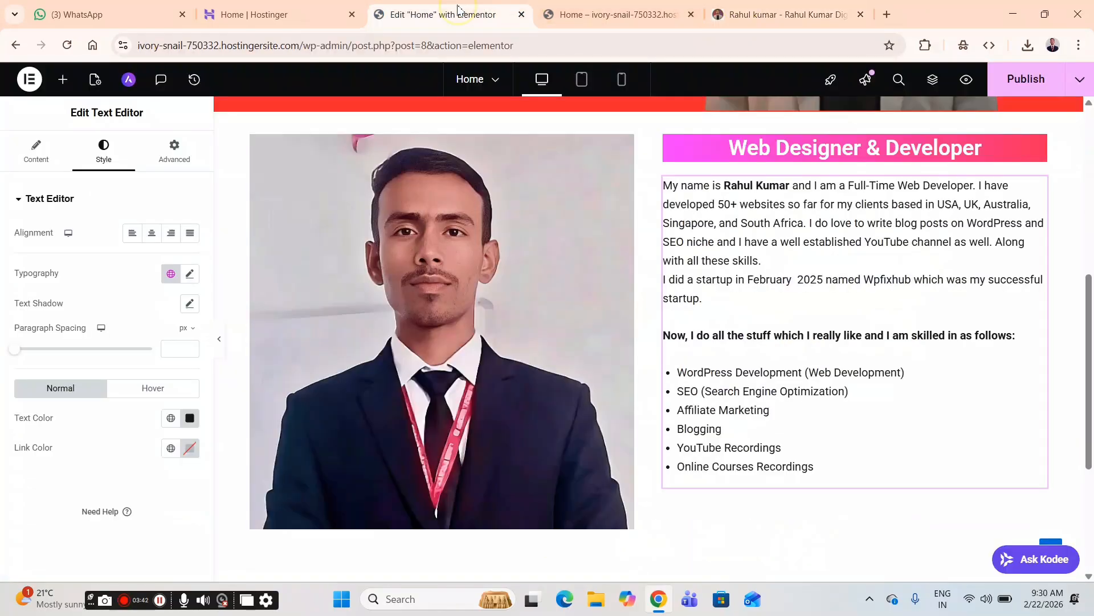
click(60, 80)
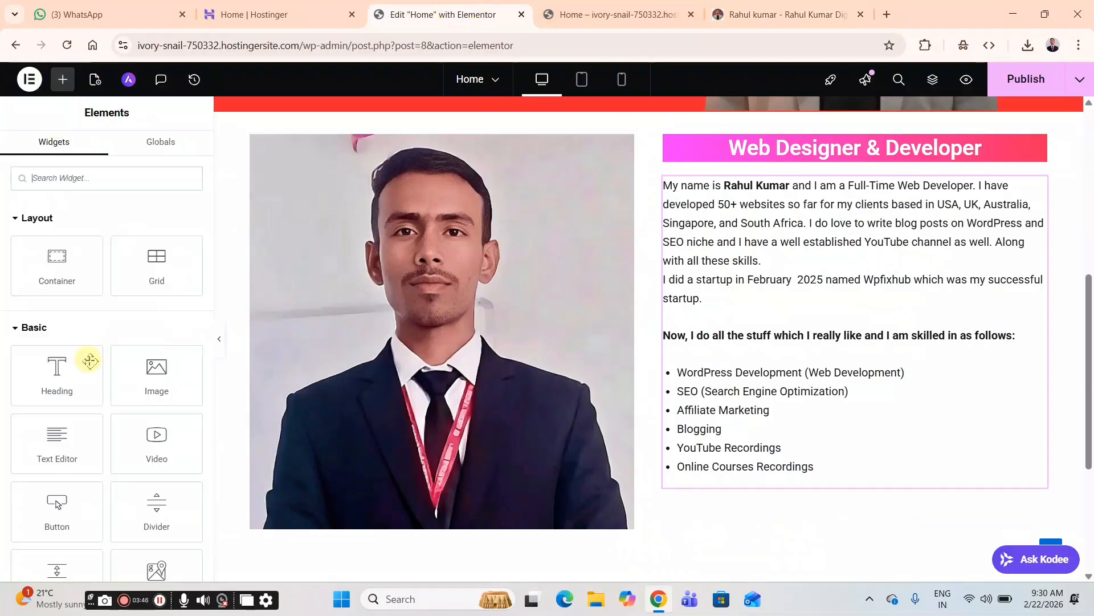
scroll(112, 325, down, 6)
scroll(112, 327, down, 12)
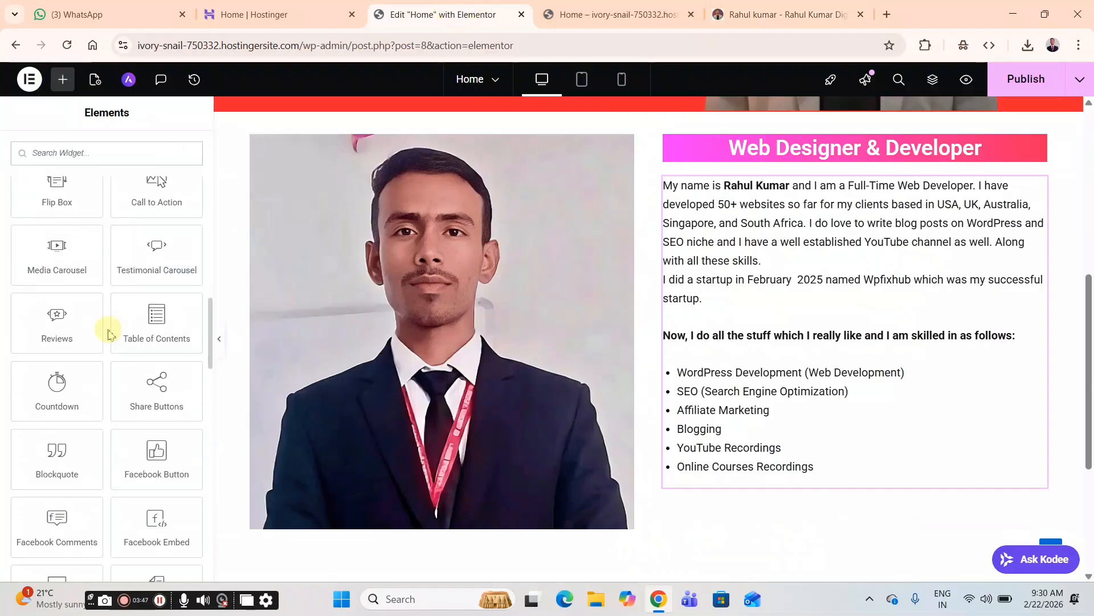
scroll(110, 340, down, 5)
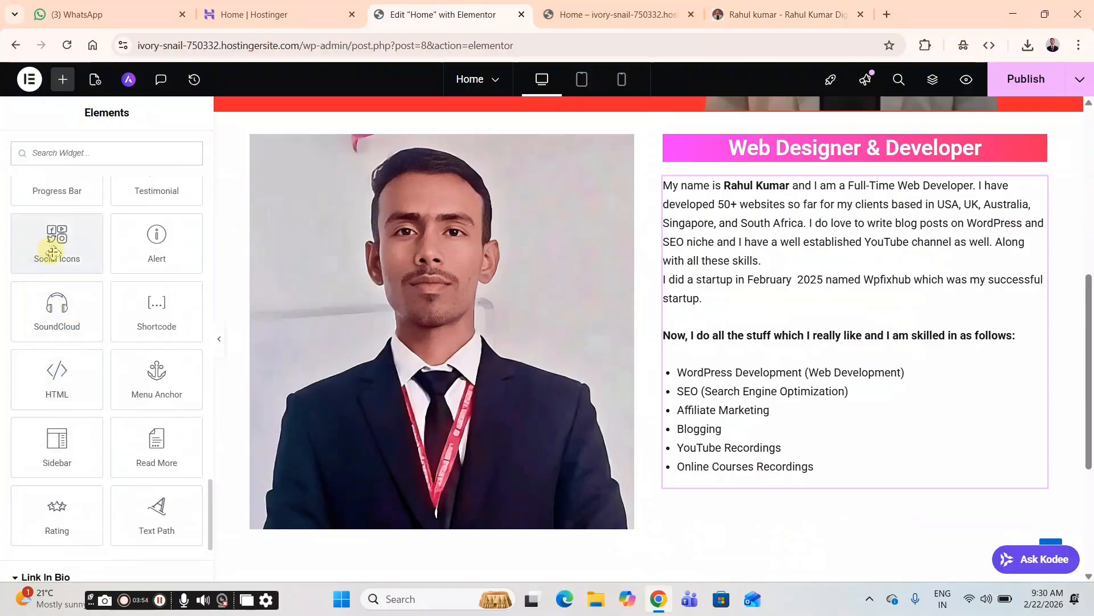
drag(53, 251, 854, 470)
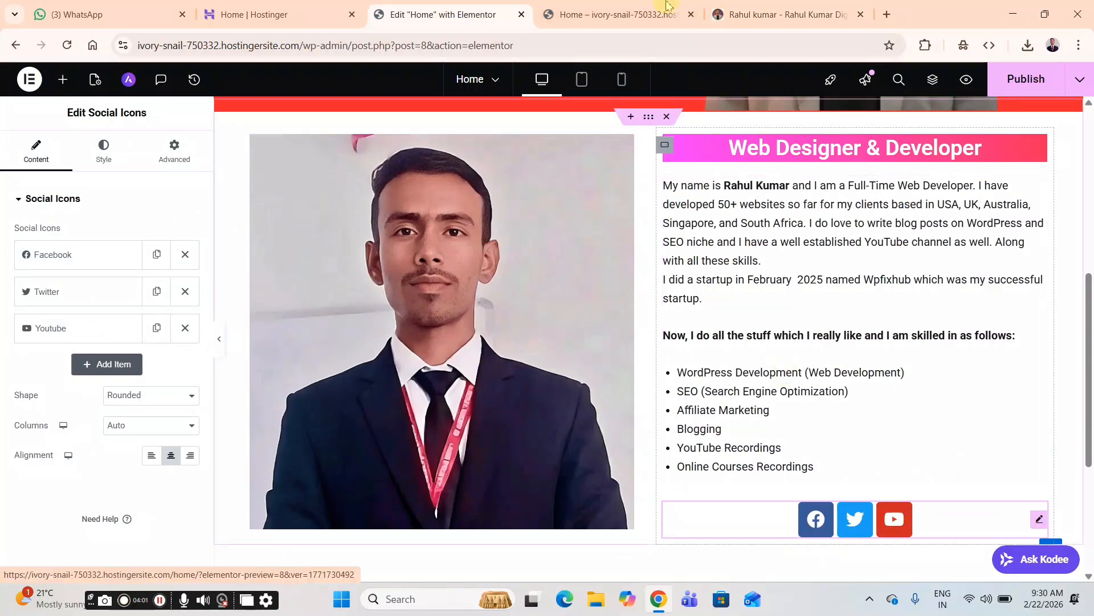
- Compare with the reference site's icons, then switch the social icons' color to Custom with the magenta primary color #E02CFC
click(760, 11)
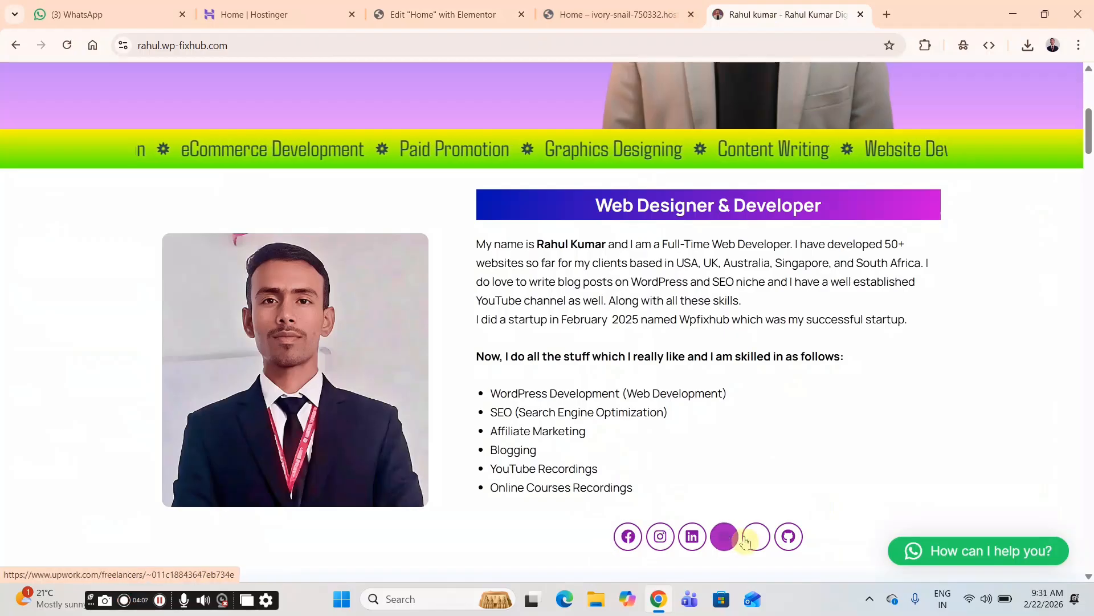
click(463, 14)
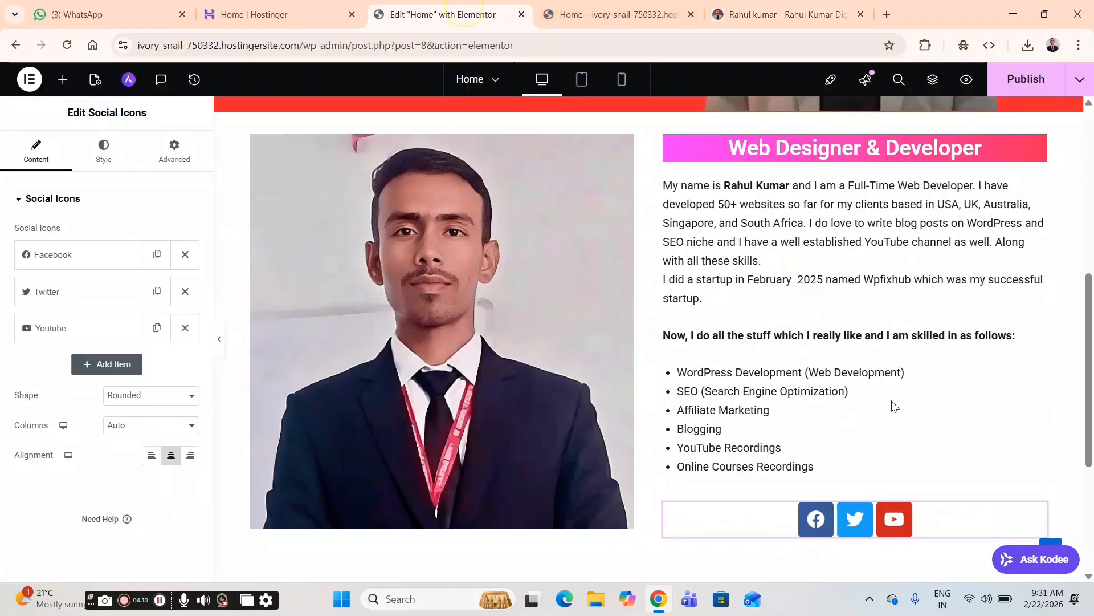
click(105, 154)
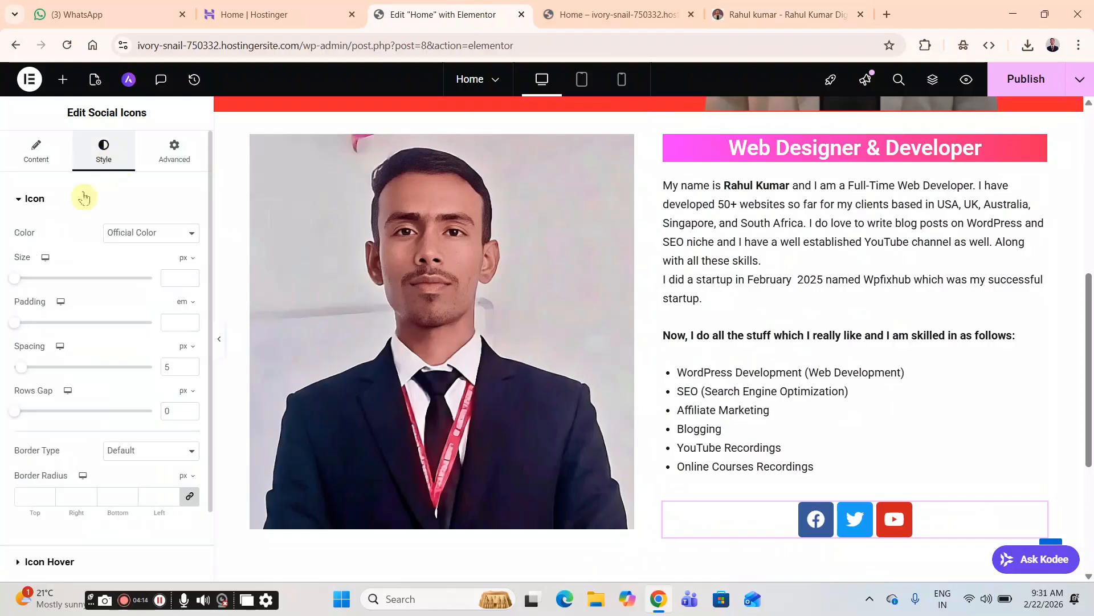
click(145, 239)
click(147, 268)
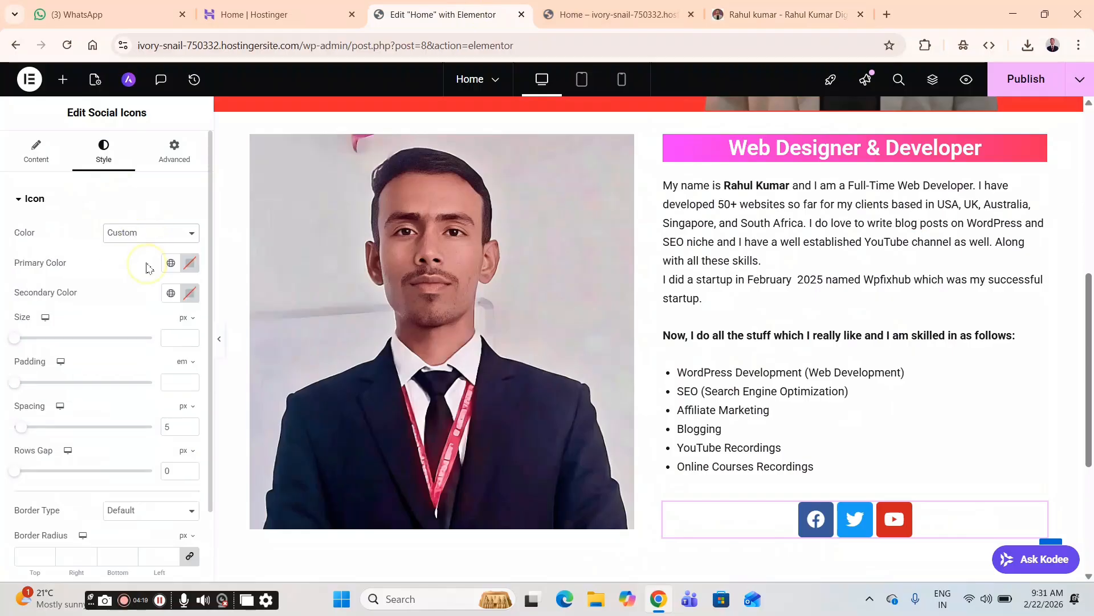
click(190, 269)
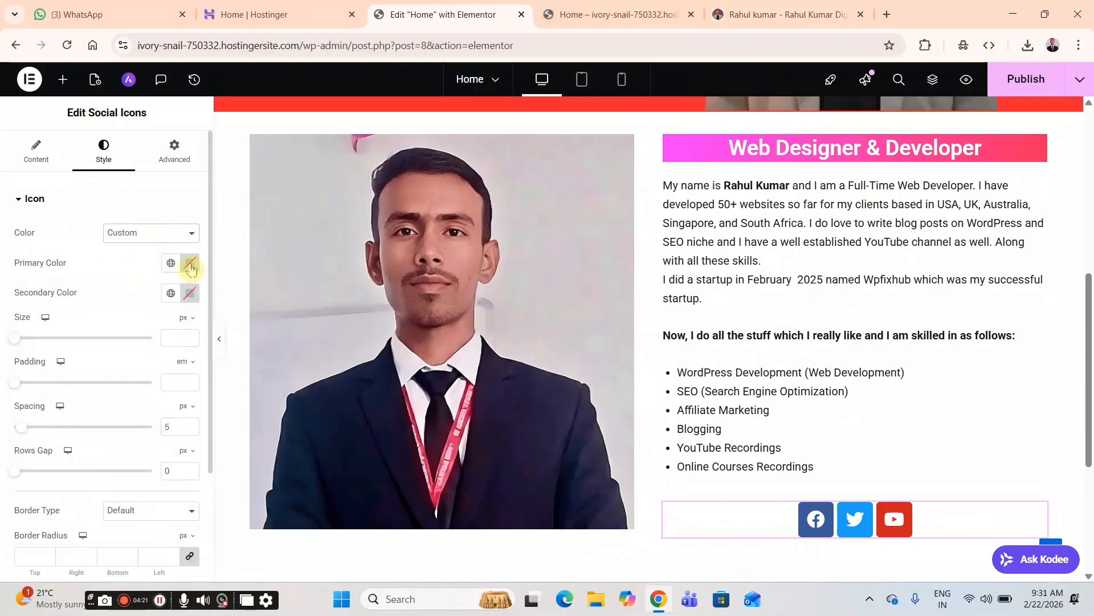
click(244, 437)
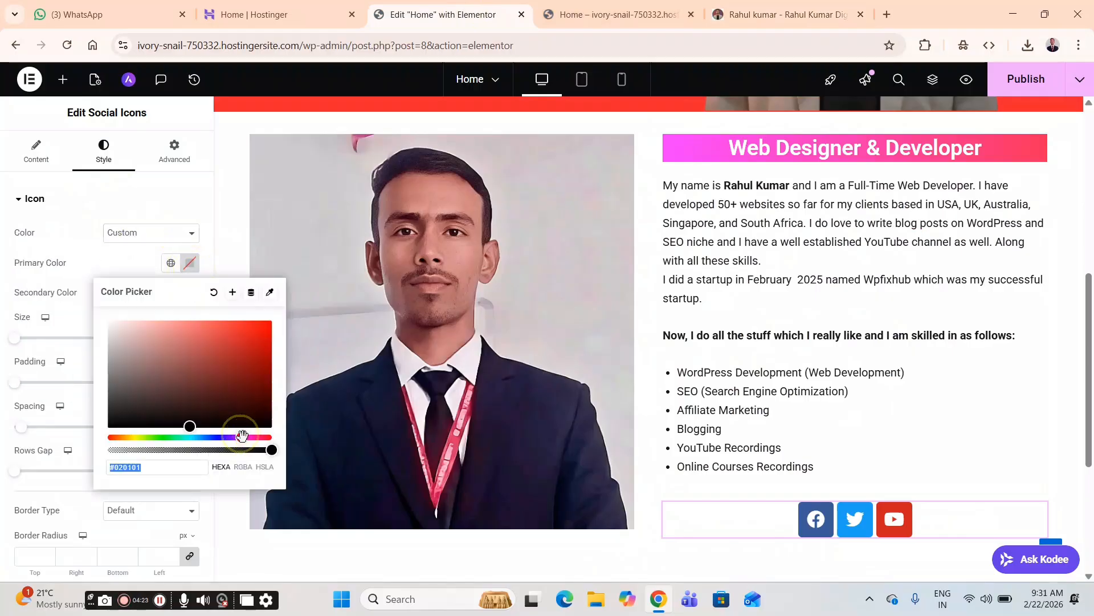
click(246, 321)
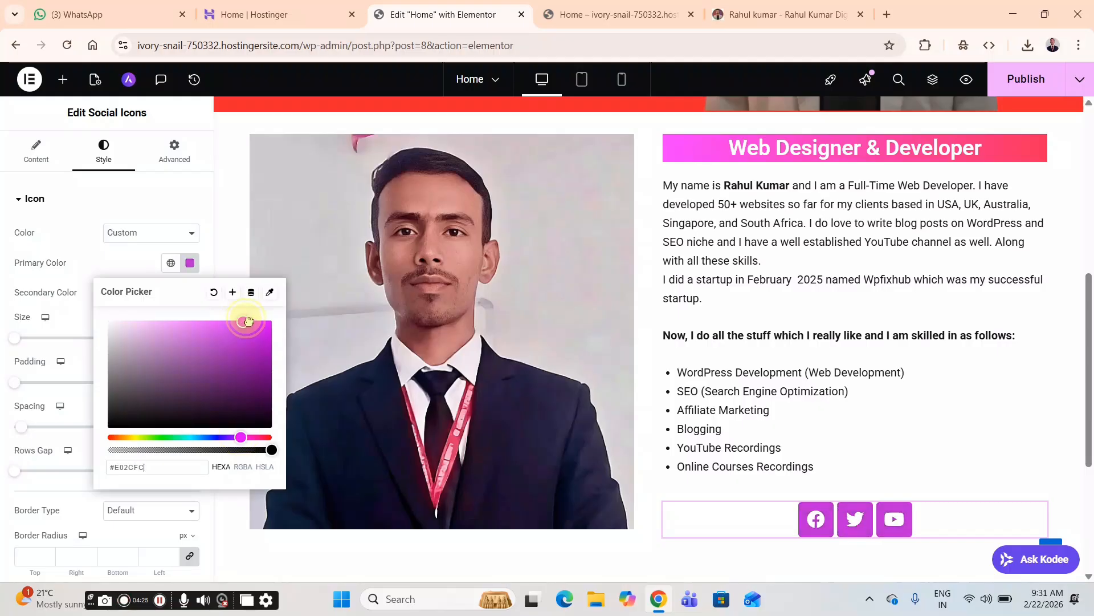
click(130, 259)
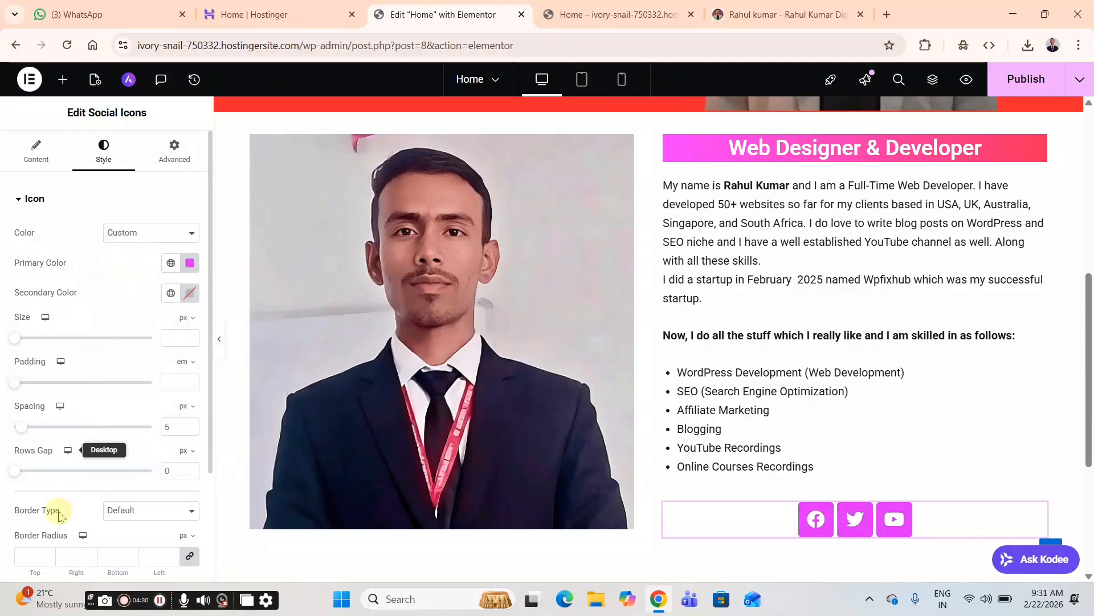
- Set the social icons' border radius to 100 px on all sides
scroll(61, 516, down, 2)
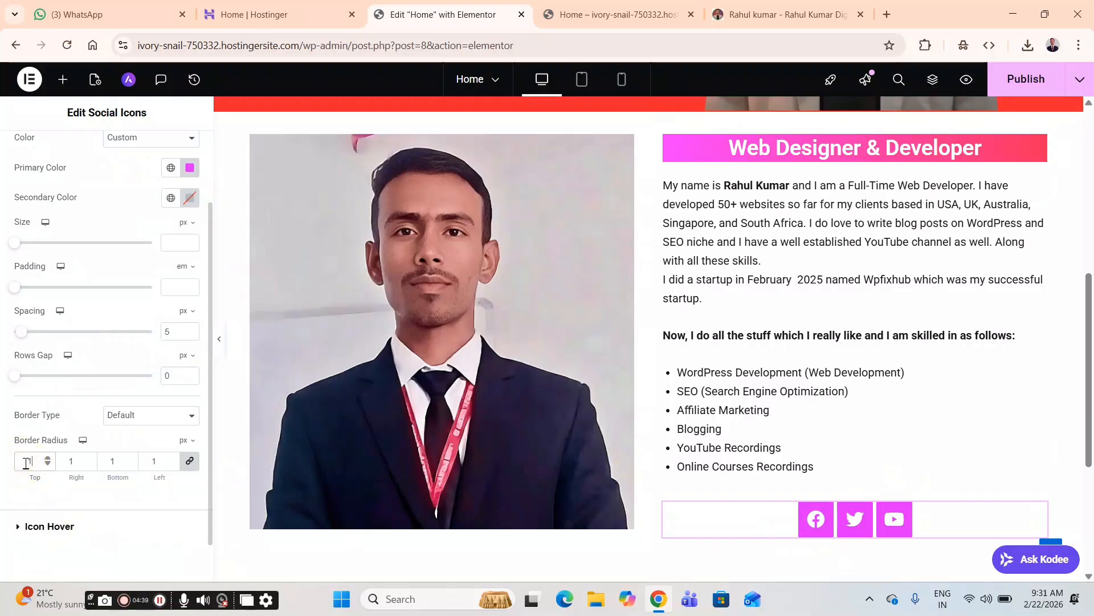
text(00)
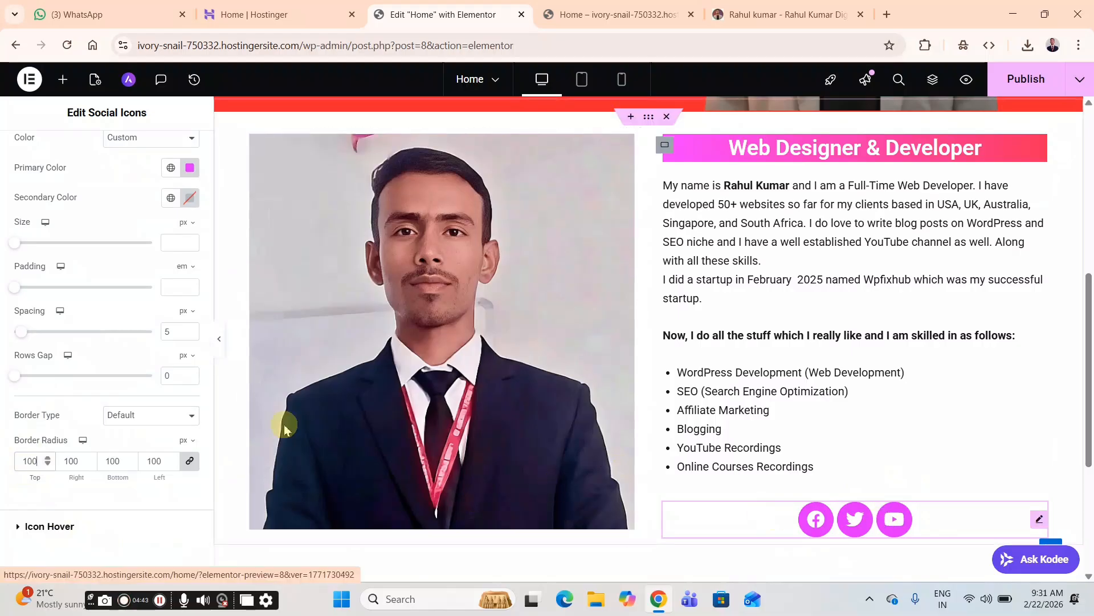
- Try several sizes for the social icons and set their size to 18 px
scroll(92, 293, up, 2)
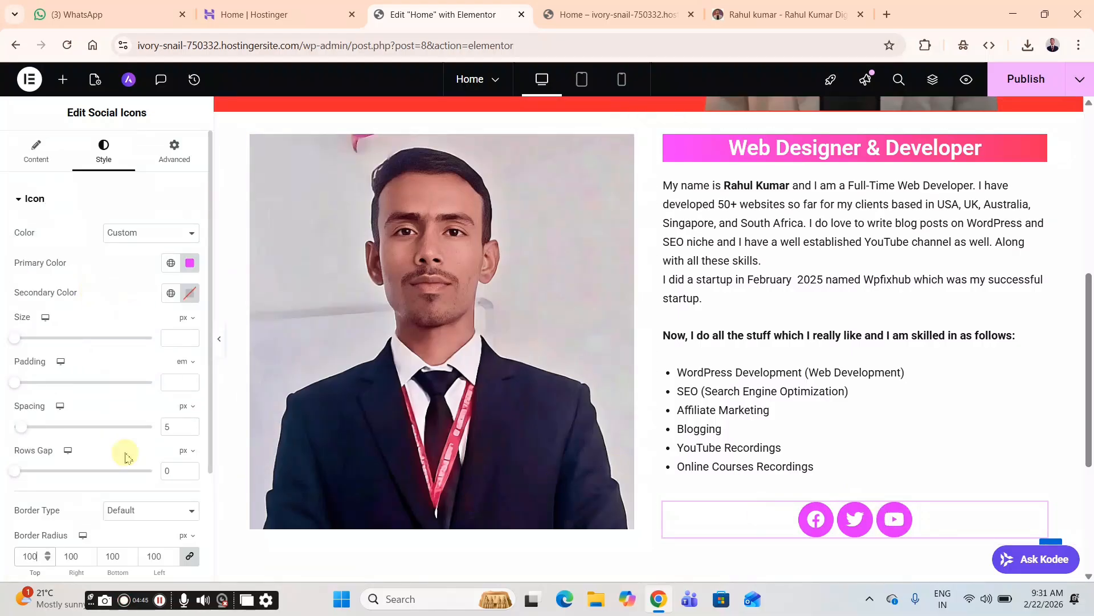
click(28, 339)
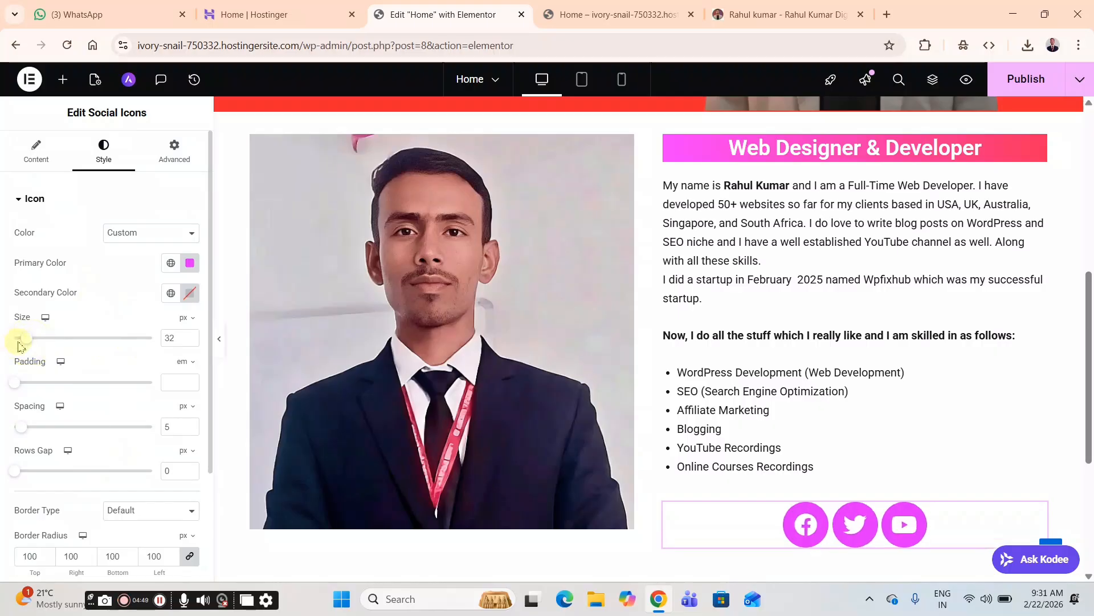
drag(23, 342, 21, 342)
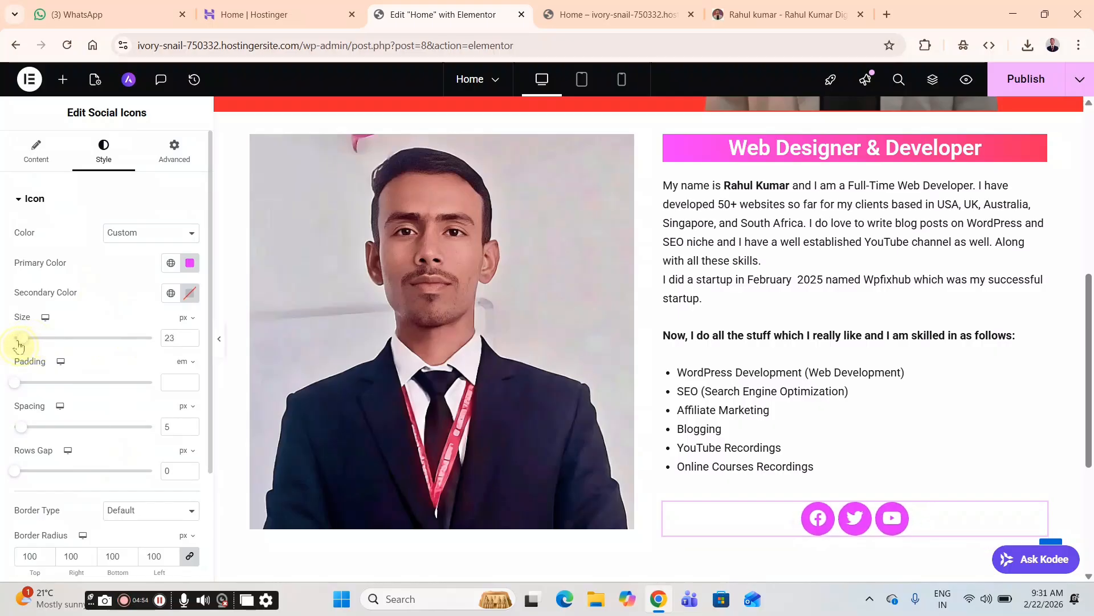
mouse_move(20, 342)
mouse_down()
mouse_move(12, 349)
mouse_move(32, 340)
mouse_up()
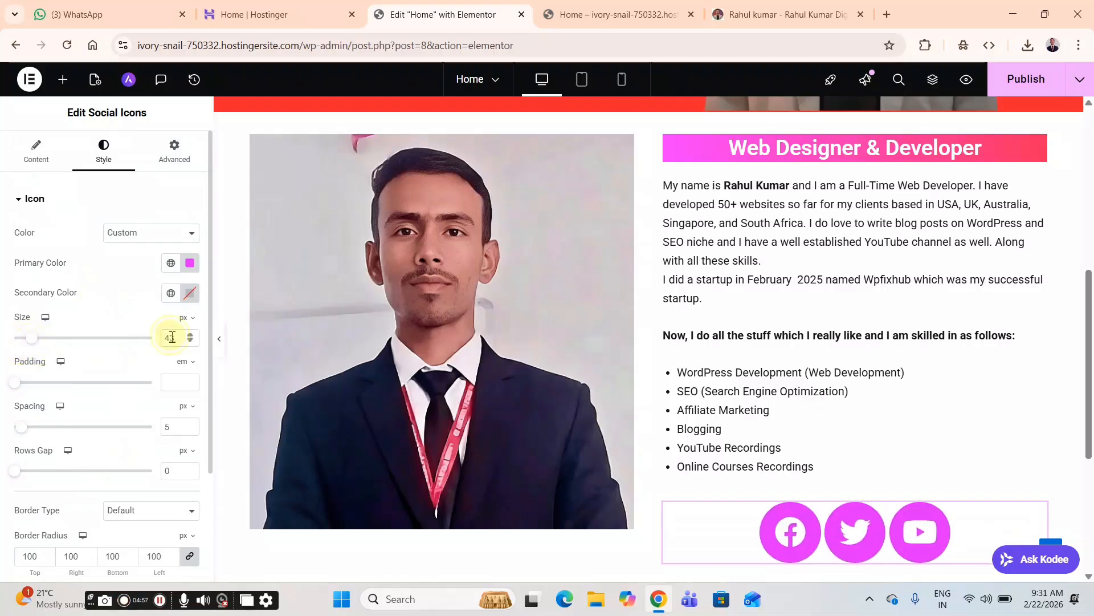
text(23)
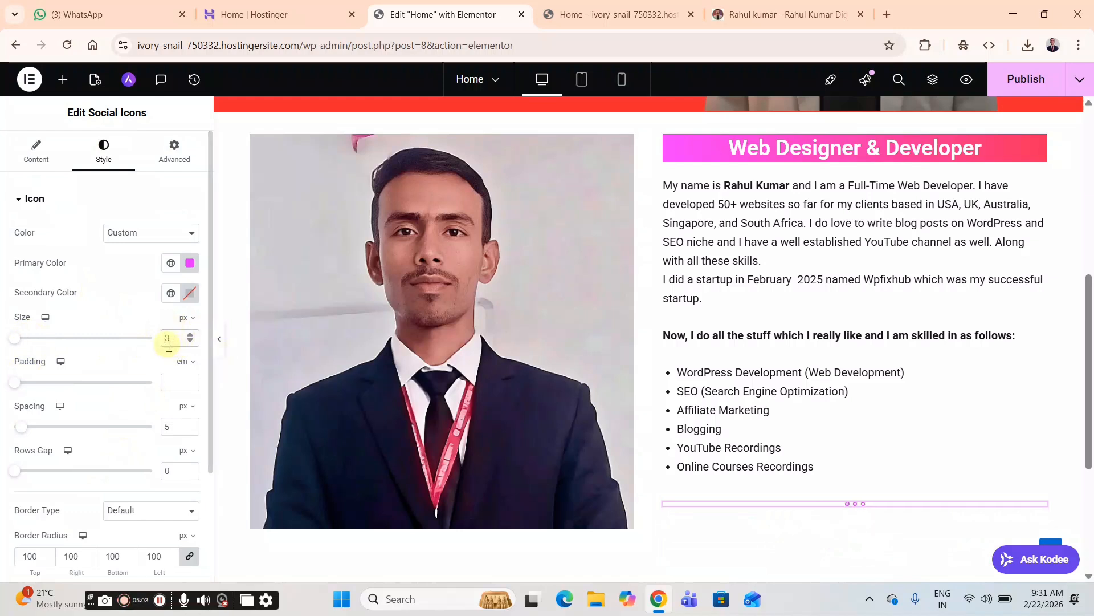
text(1)
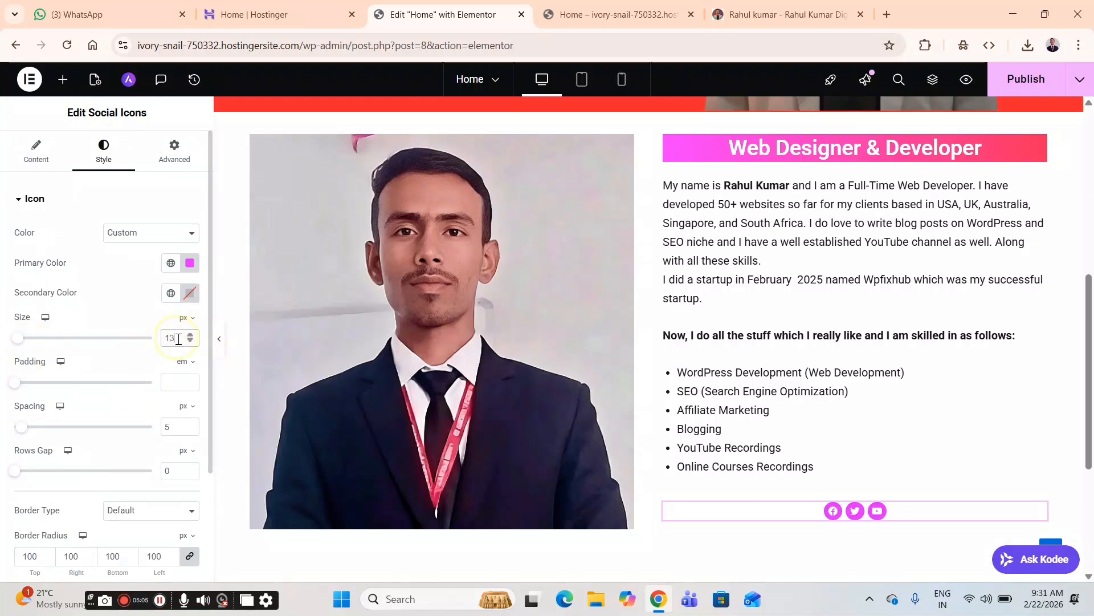
key(BackSpace)
text(8)
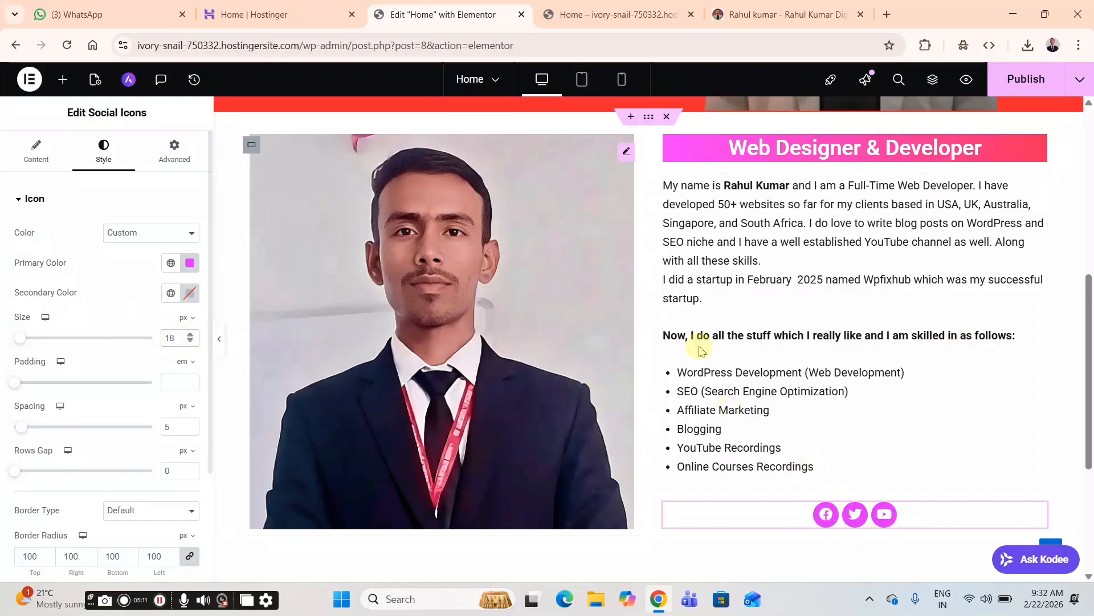
- Compare with the reference site, then narrow the portrait column to about 33.25% width and center its content vertically
click(767, 13)
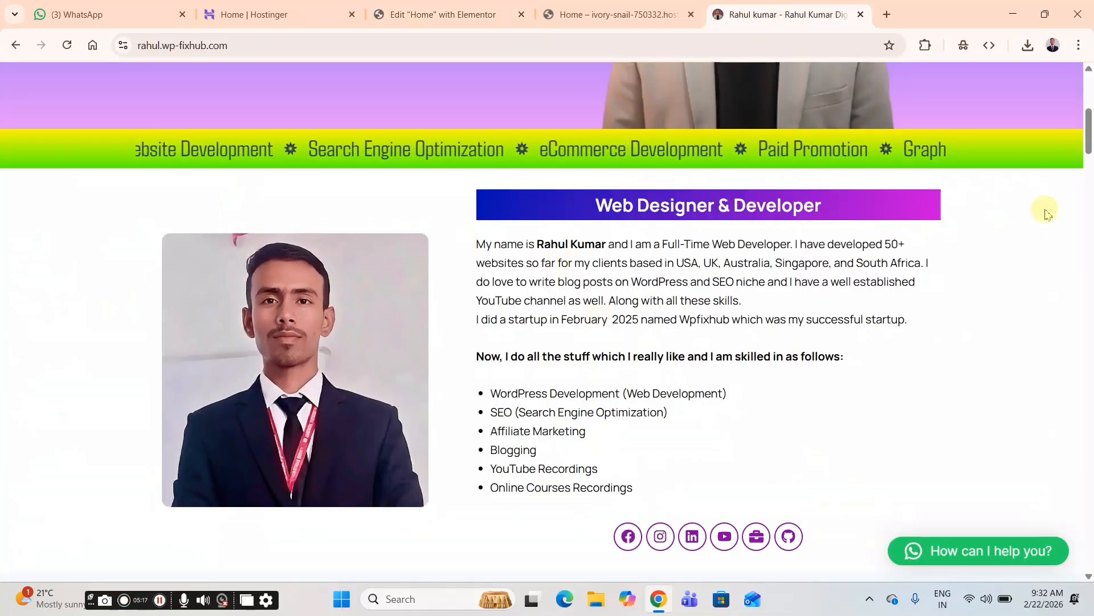
click(602, 7)
click(453, 12)
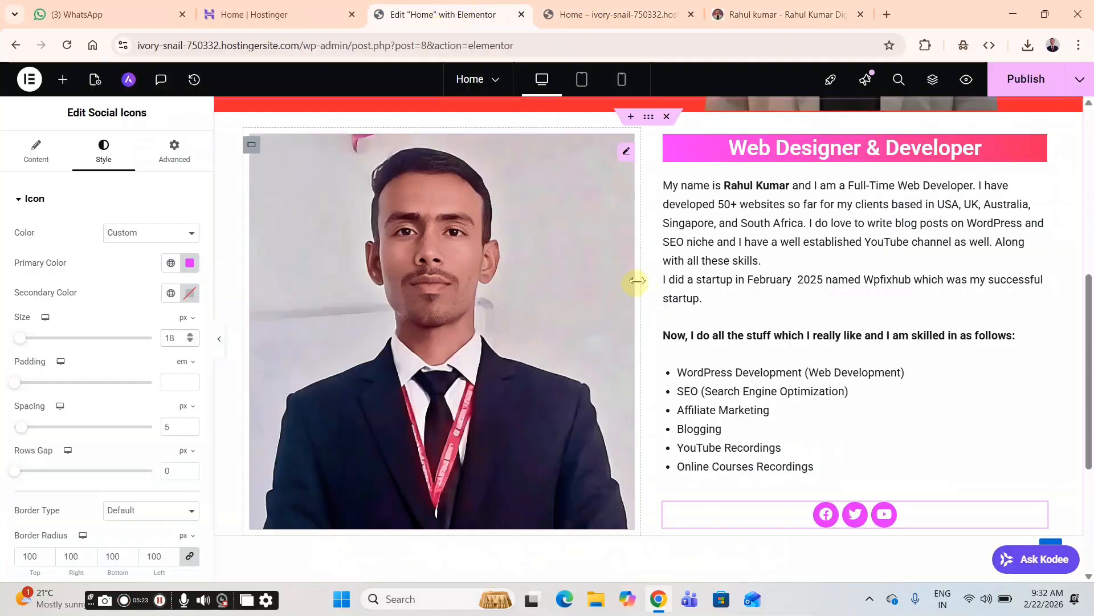
drag(631, 282, 543, 278)
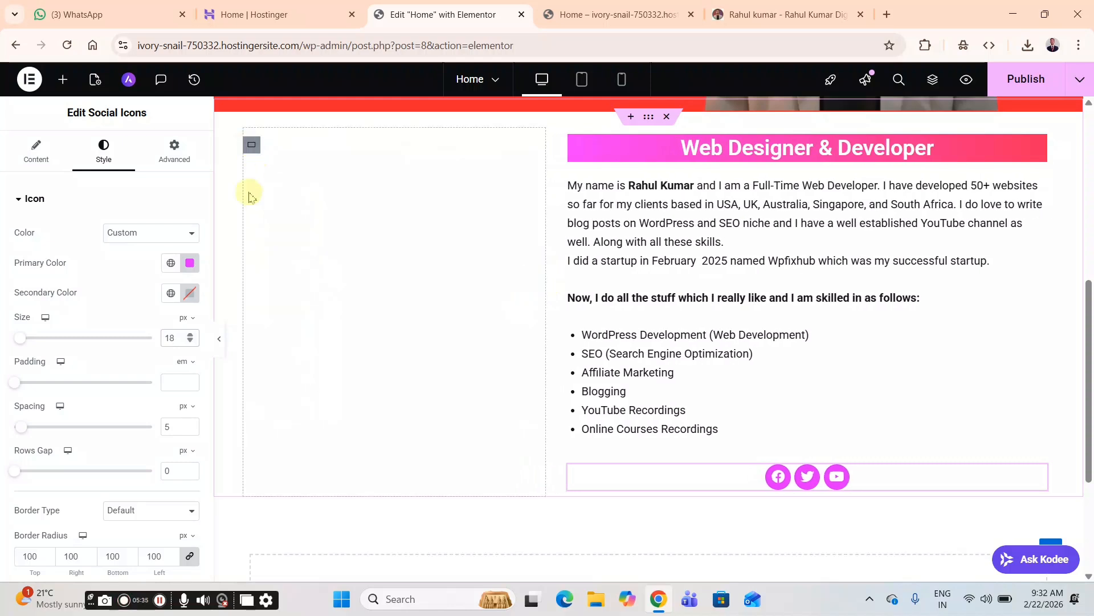
key(ctrl+z)
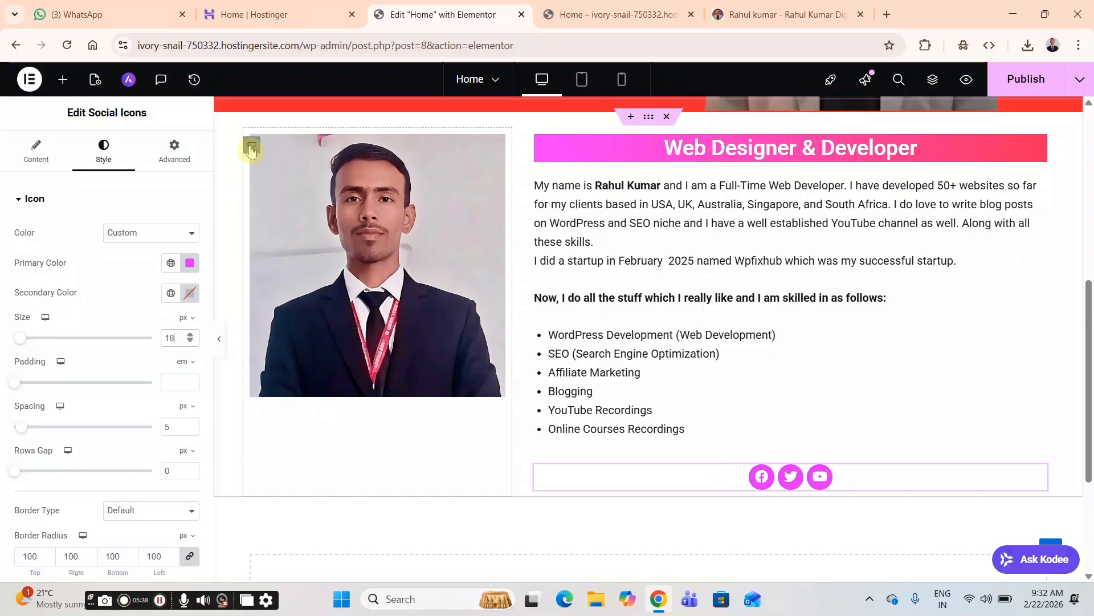
click(251, 149)
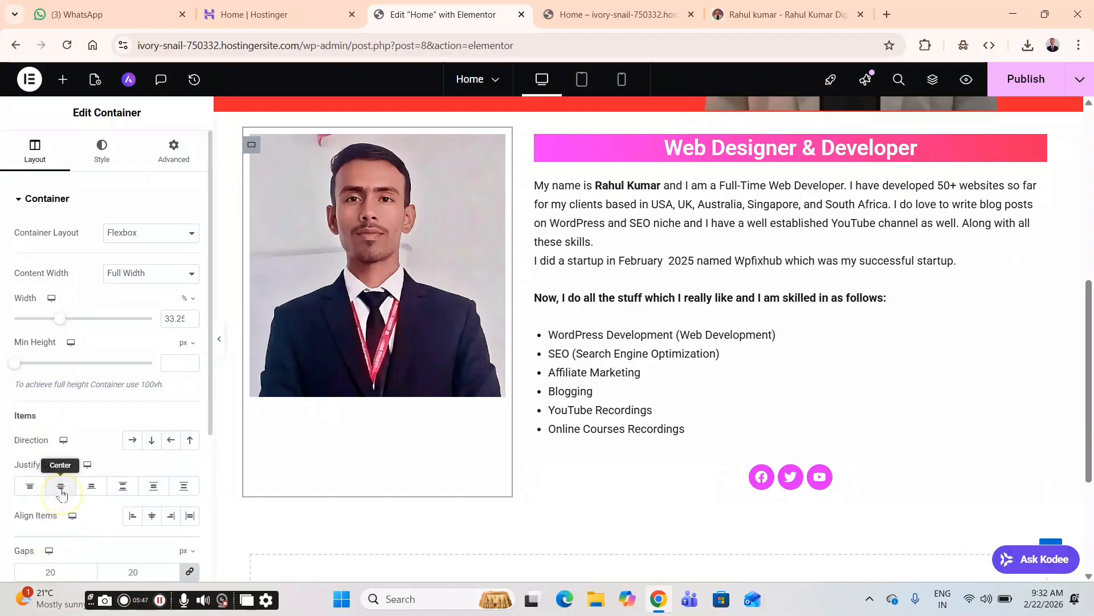
click(61, 489)
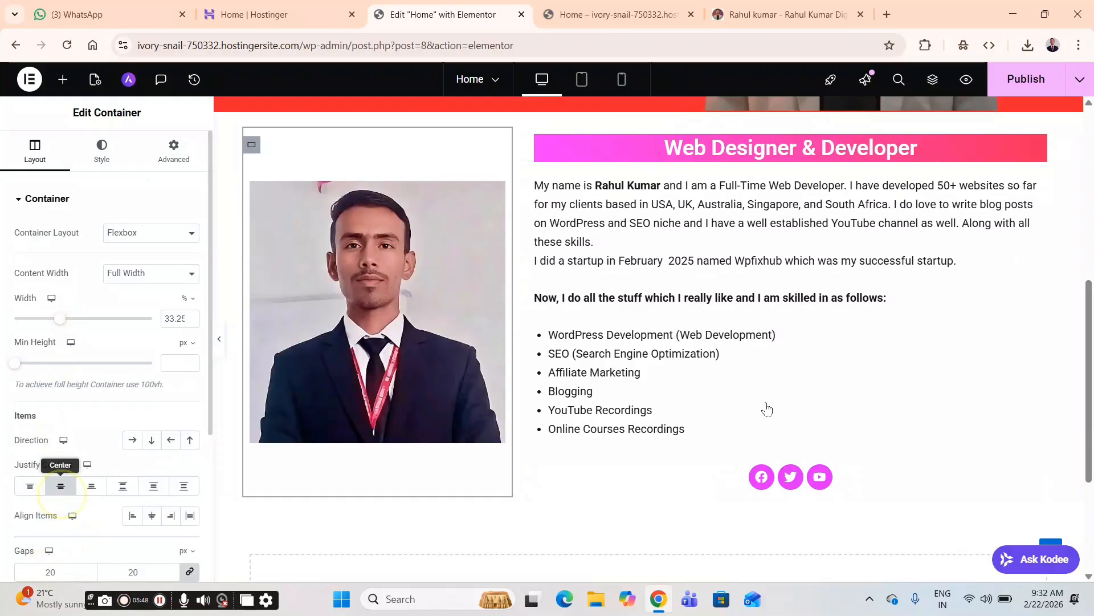
- Publish the page changes and reload the live home page
click(1024, 87)
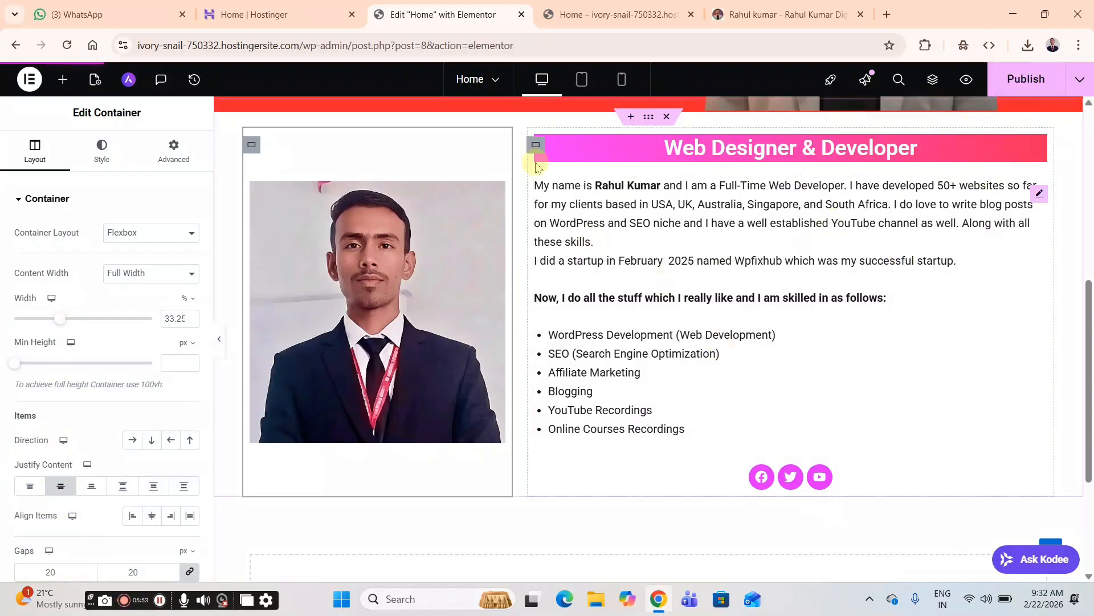
click(582, 5)
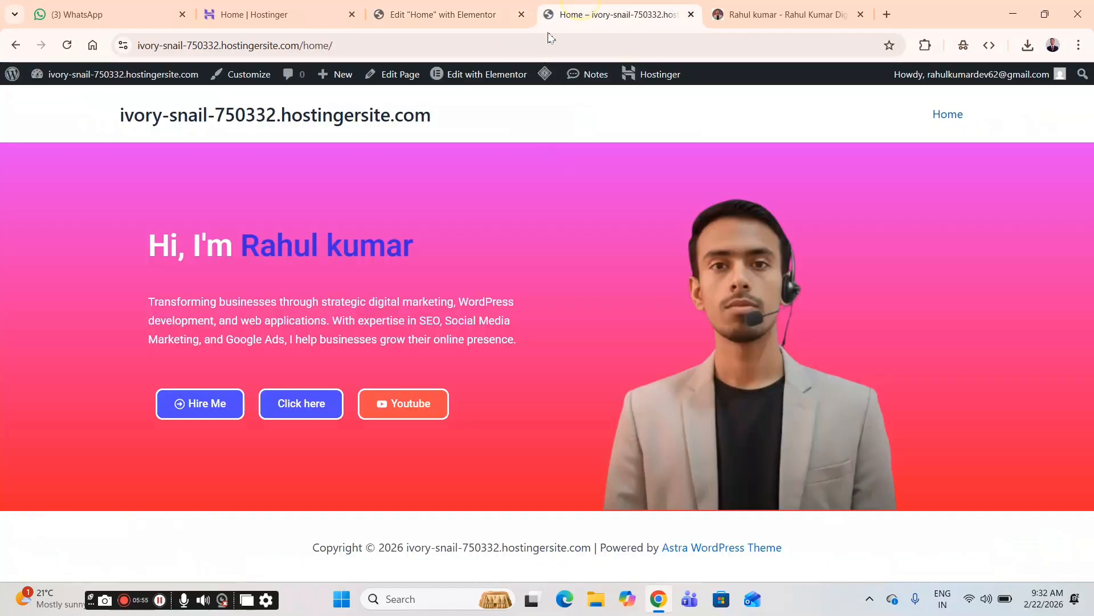
click(67, 44)
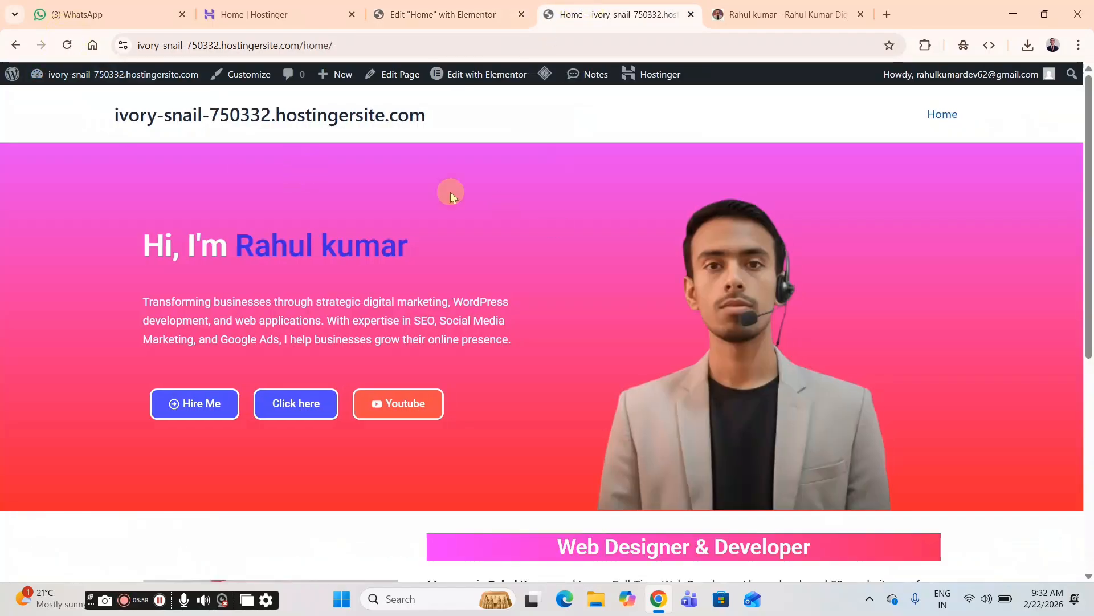
- Review the hero and about sections on the live home page
scroll(691, 323, down, 5)
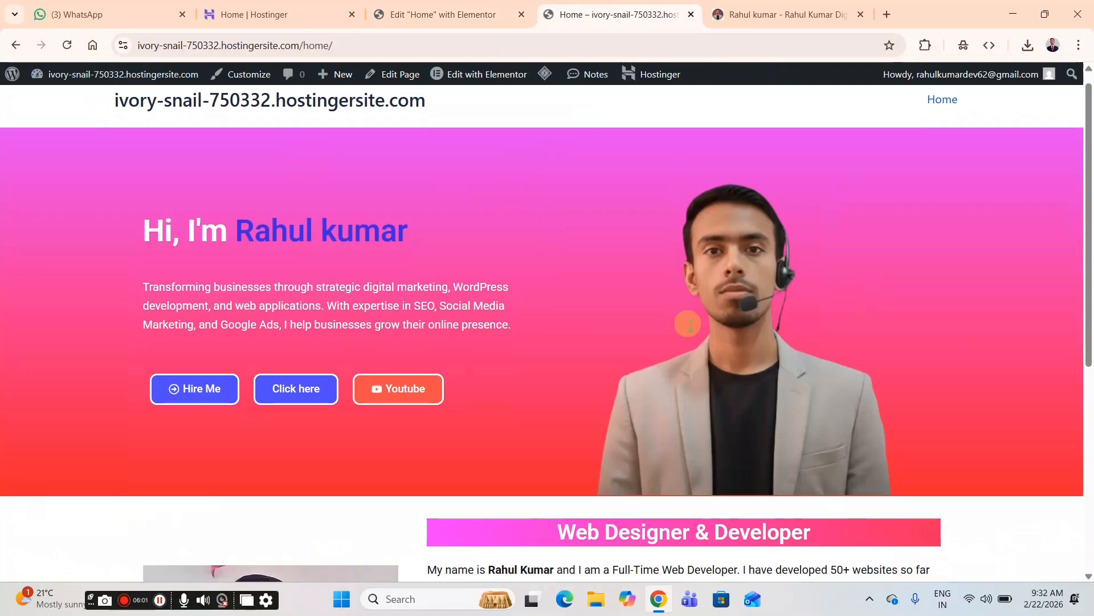
scroll(785, 254, down, 2)
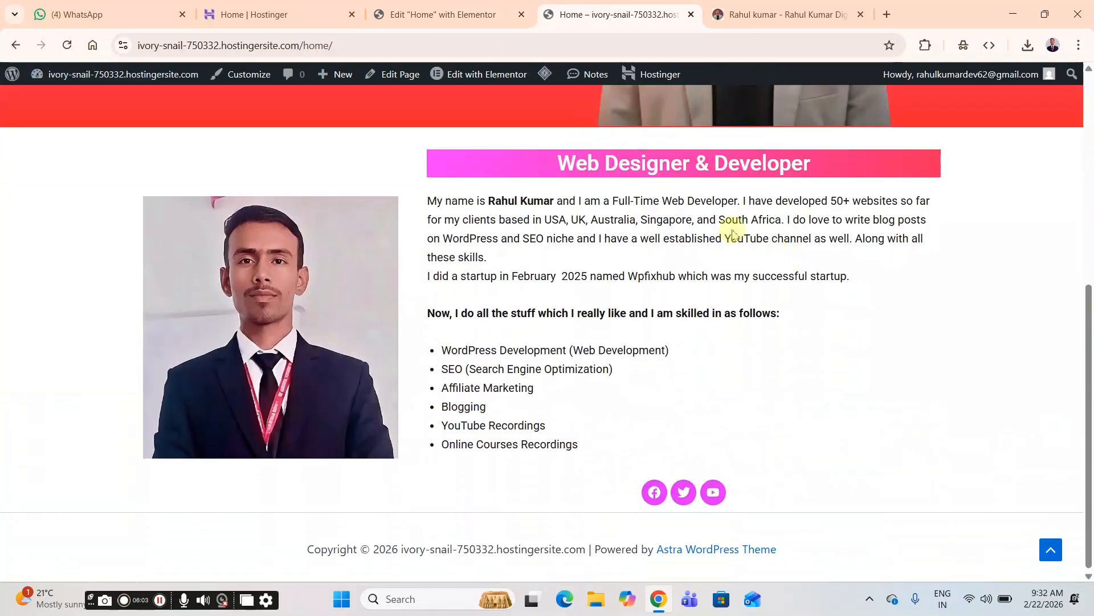
scroll(452, 257, up, 3)
scroll(464, 243, down, 4)
scroll(466, 240, up, 6)
scroll(466, 239, up, 1)
scroll(484, 230, down, 5)
scroll(496, 225, up, 6)
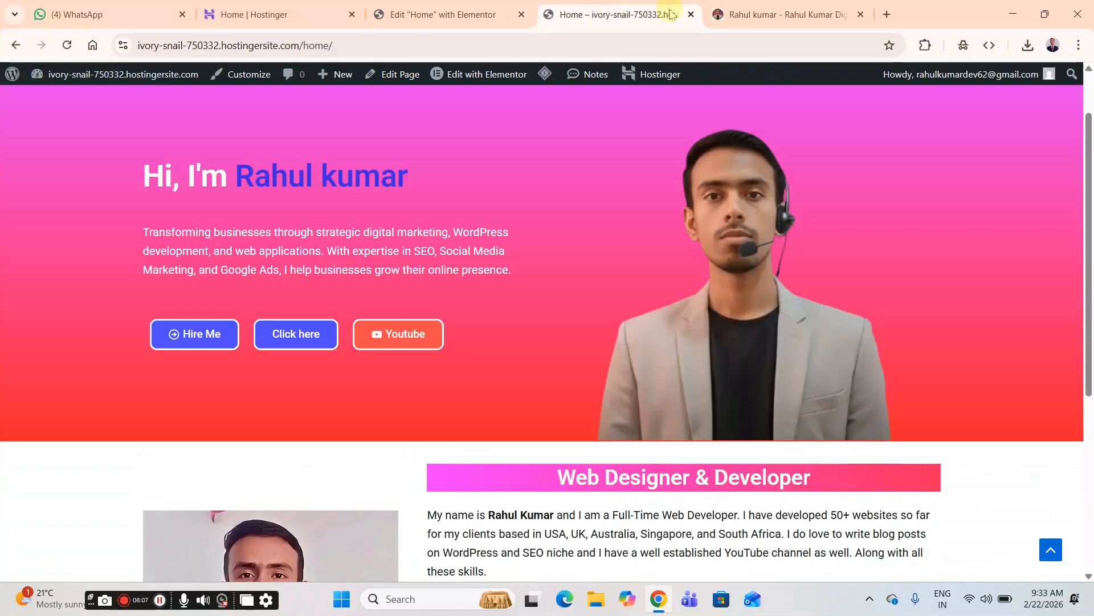
- Check the statistics cards on the reference site and add a single-column container below the about section
click(778, 16)
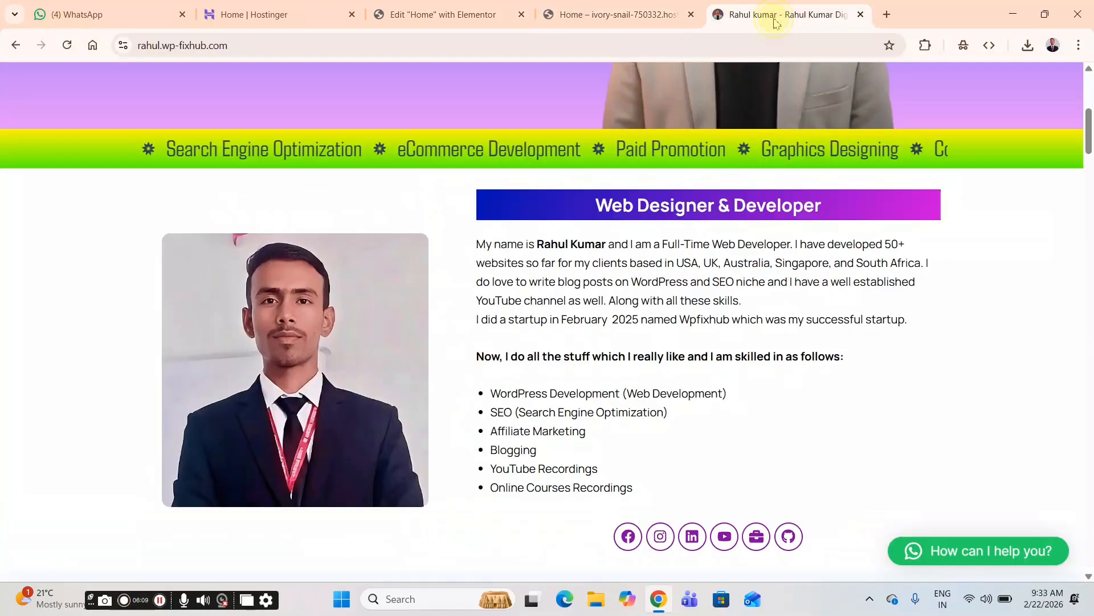
scroll(623, 349, down, 5)
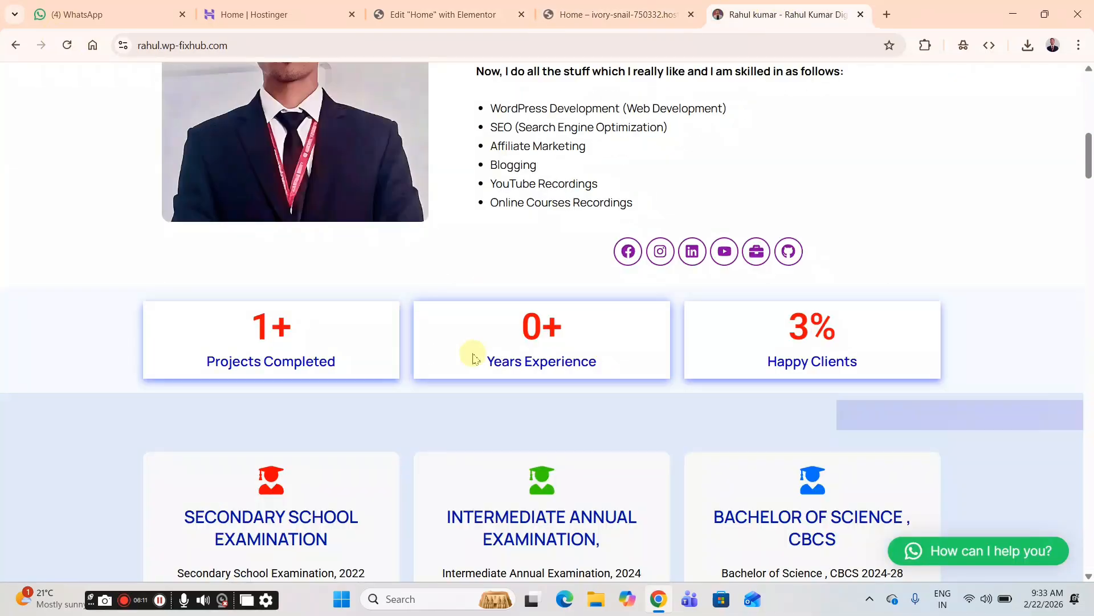
scroll(215, 362, down, 2)
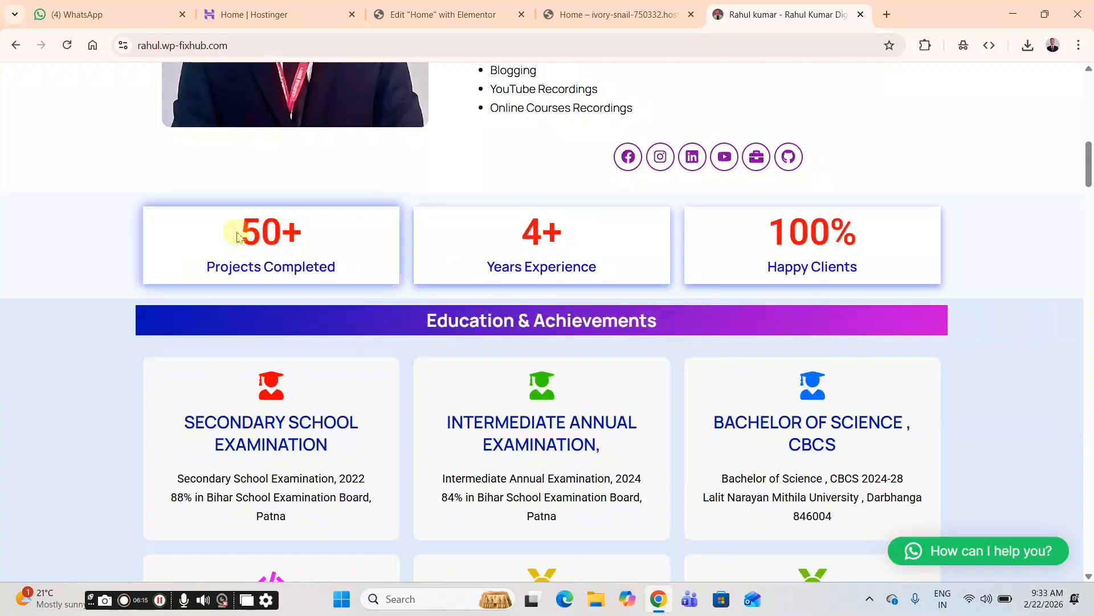
drag(211, 267, 522, 204)
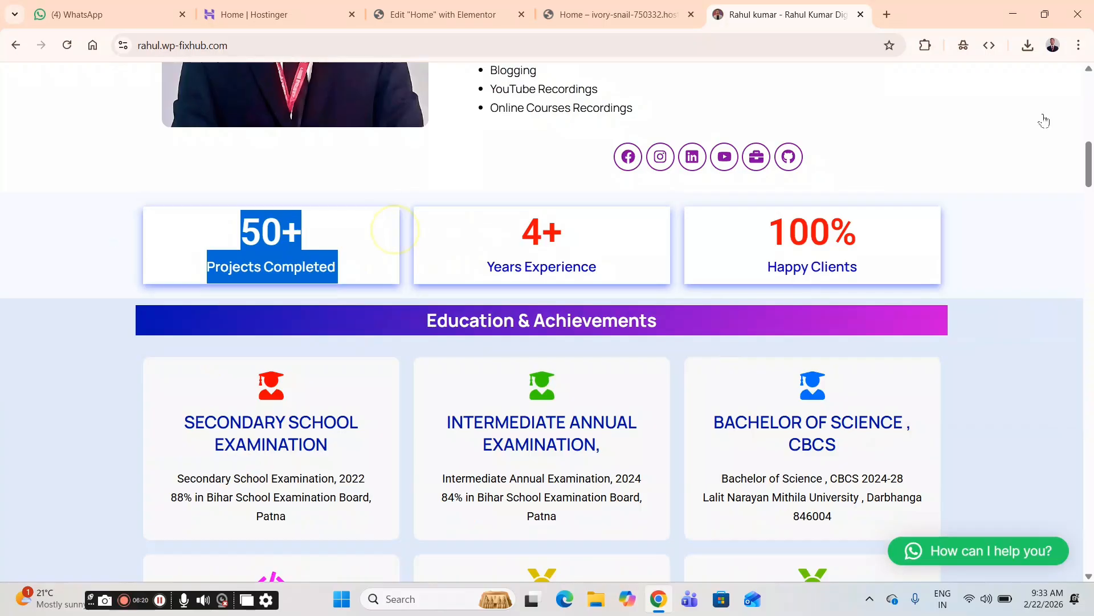
click(415, 200)
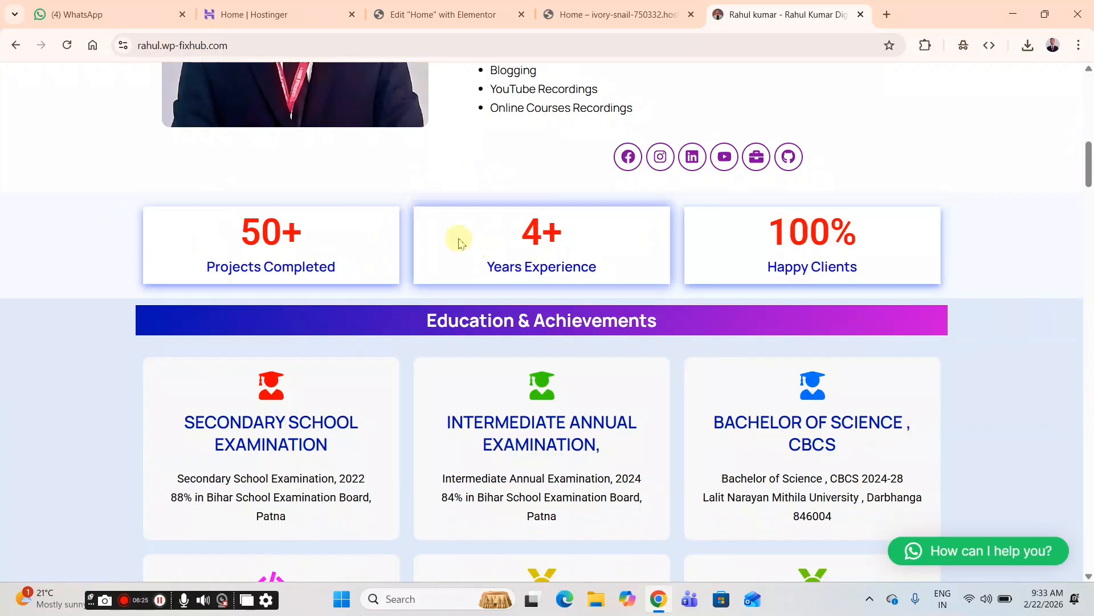
click(445, 8)
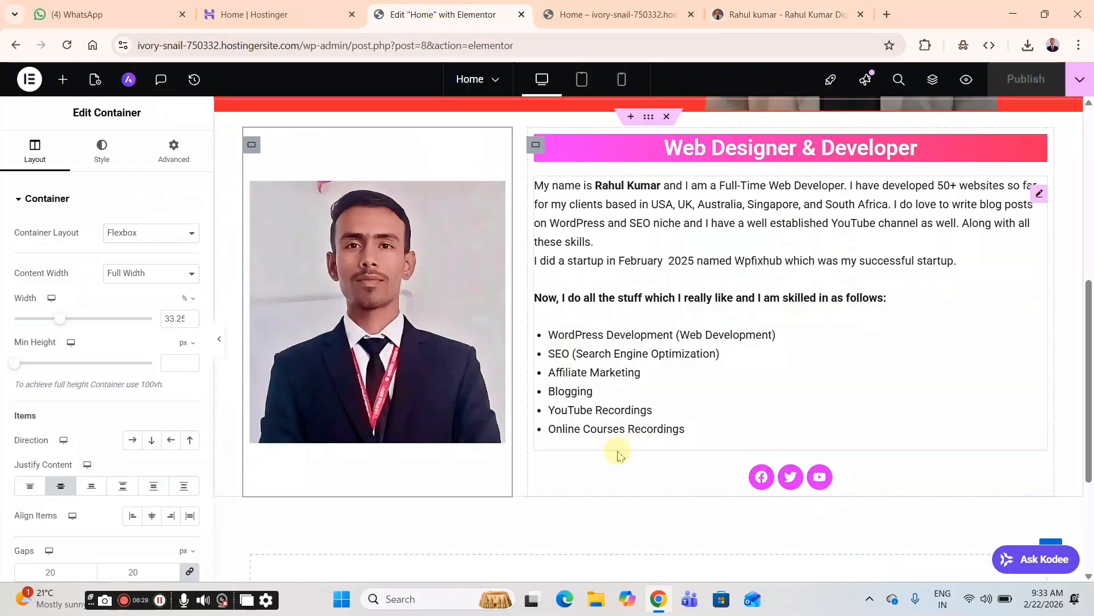
scroll(618, 451, down, 3)
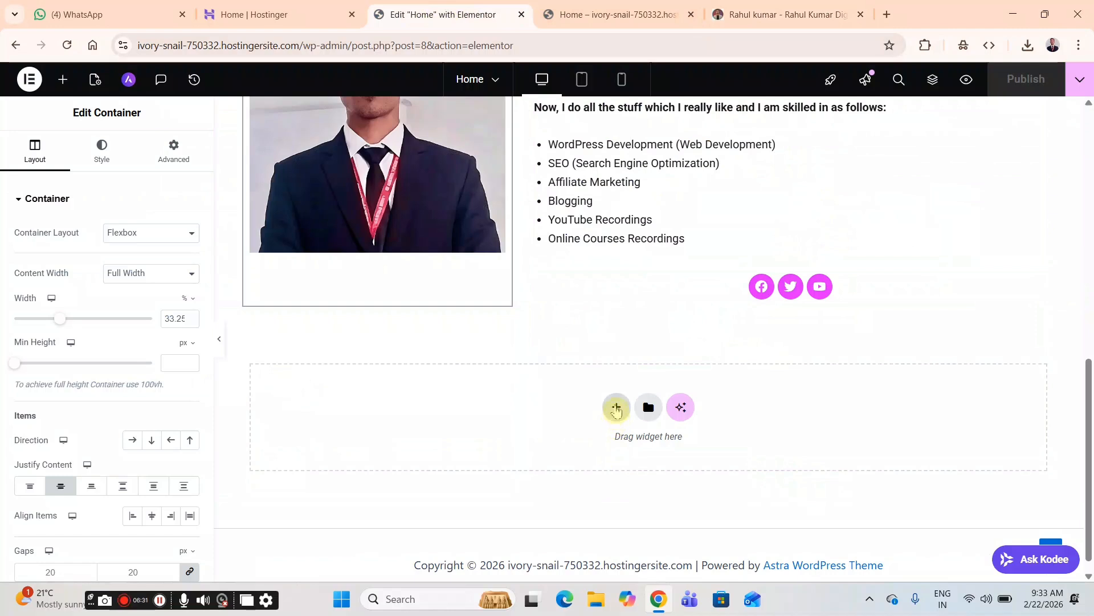
click(617, 407)
click(588, 461)
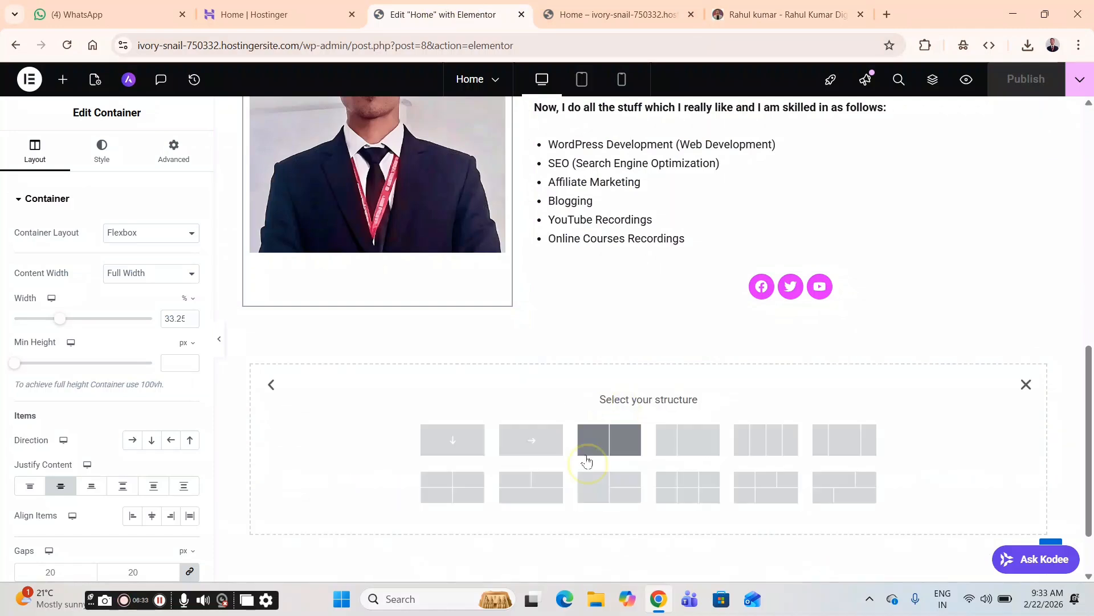
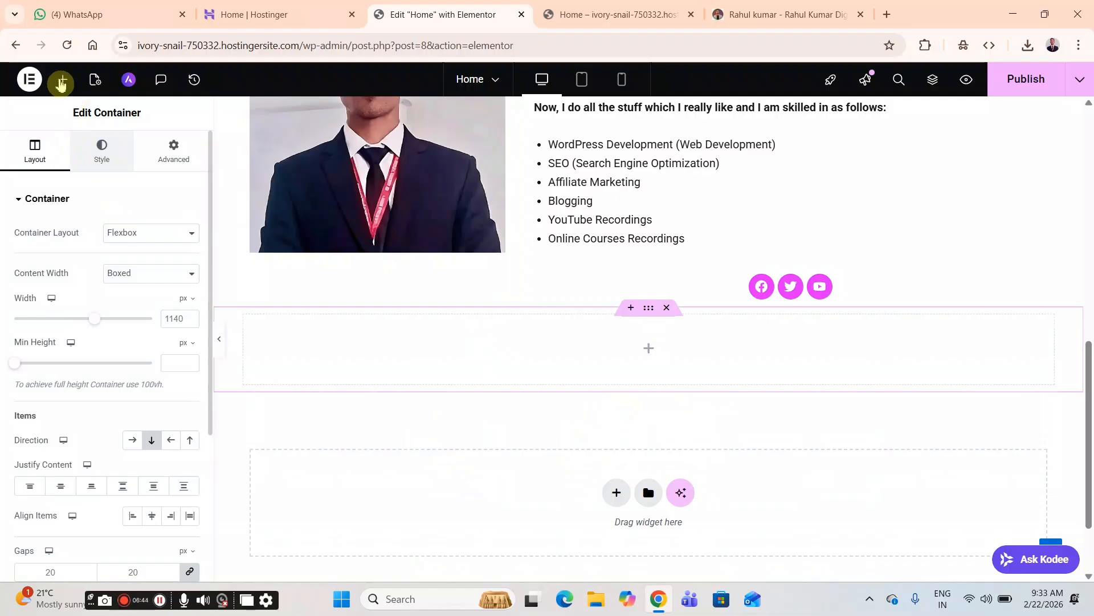
- Add a Grid inside the new container and set its number of rows to 1
click(101, 151)
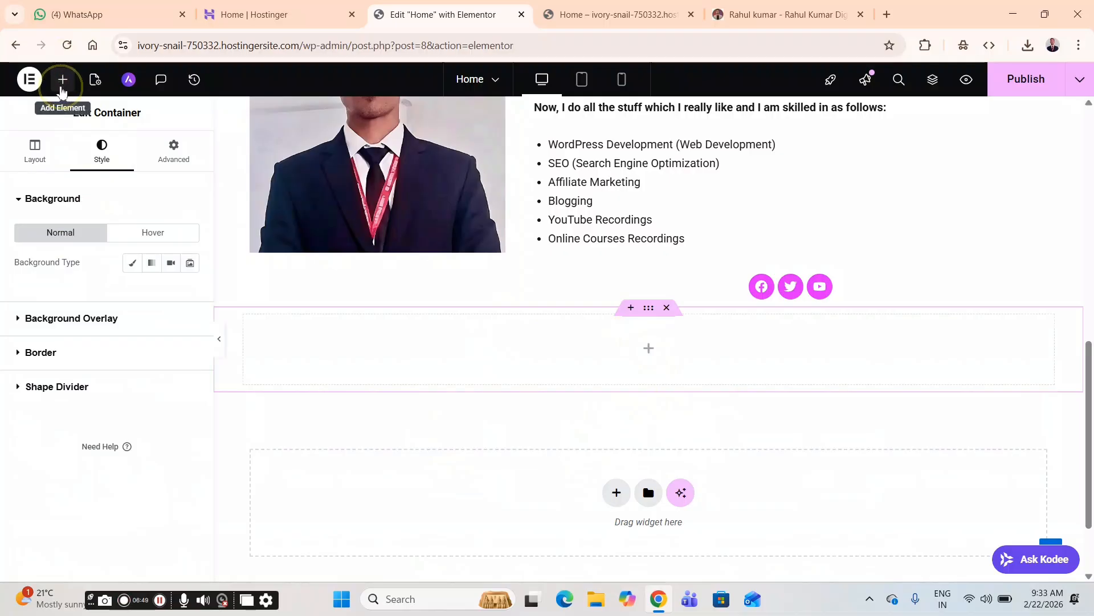
click(62, 84)
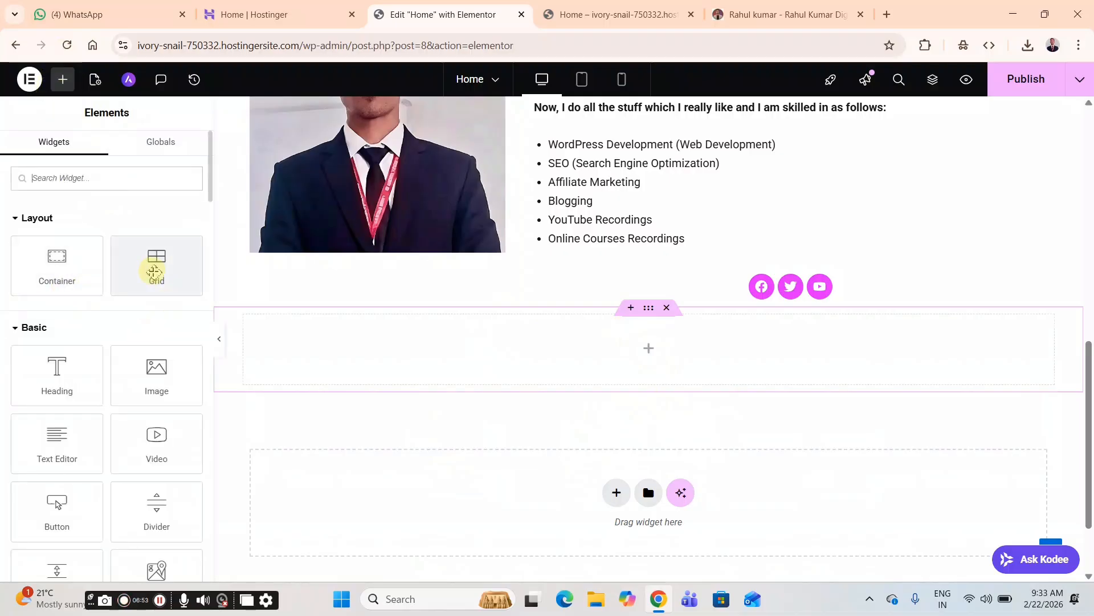
drag(154, 264, 631, 360)
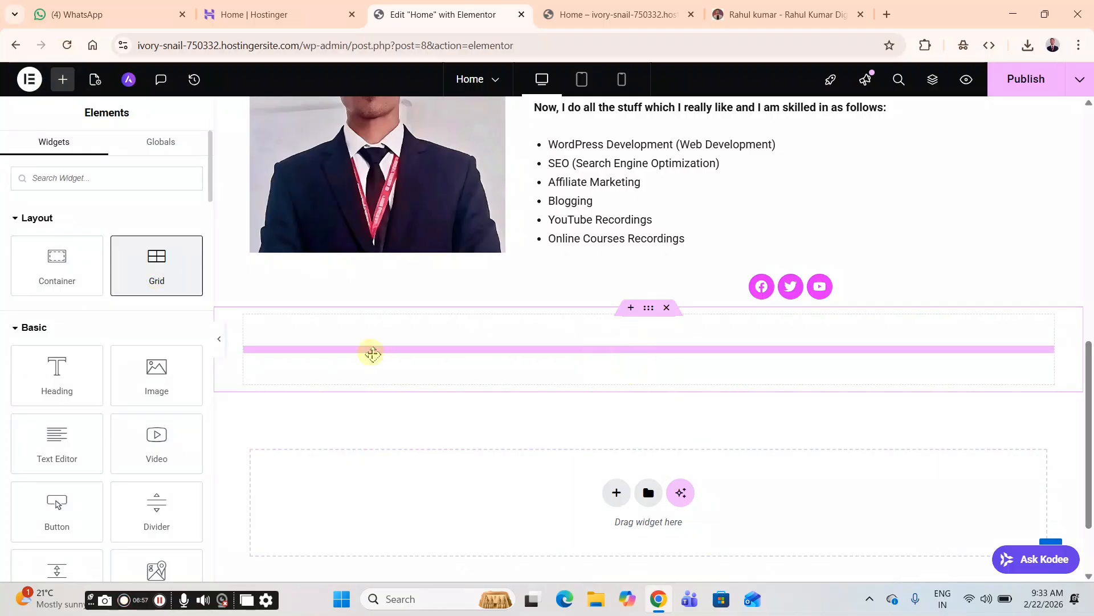
drag(377, 356, 375, 355)
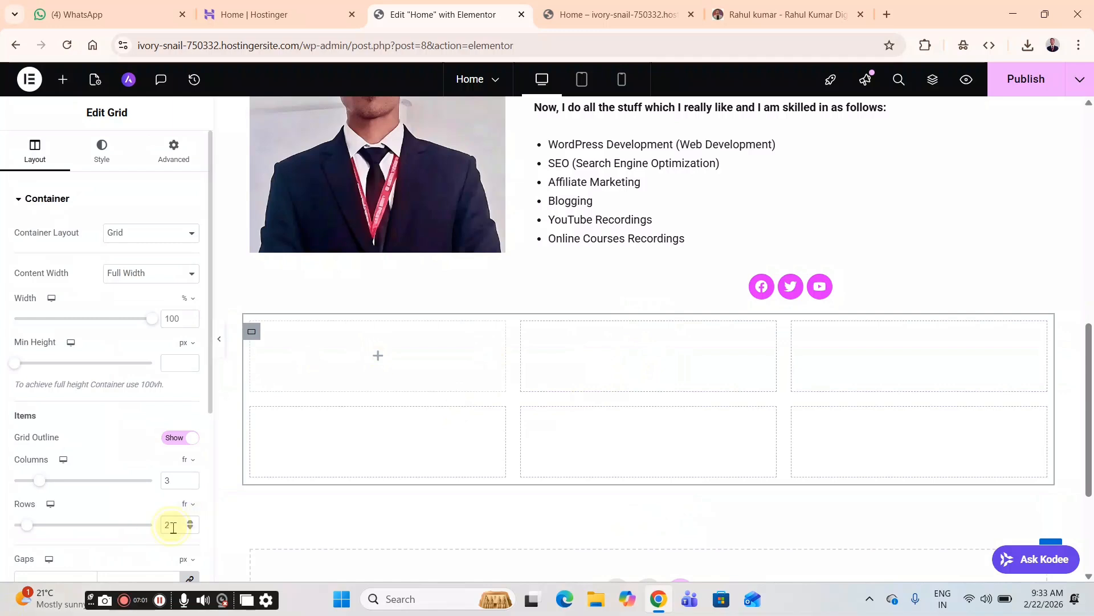
key(BackSpace)
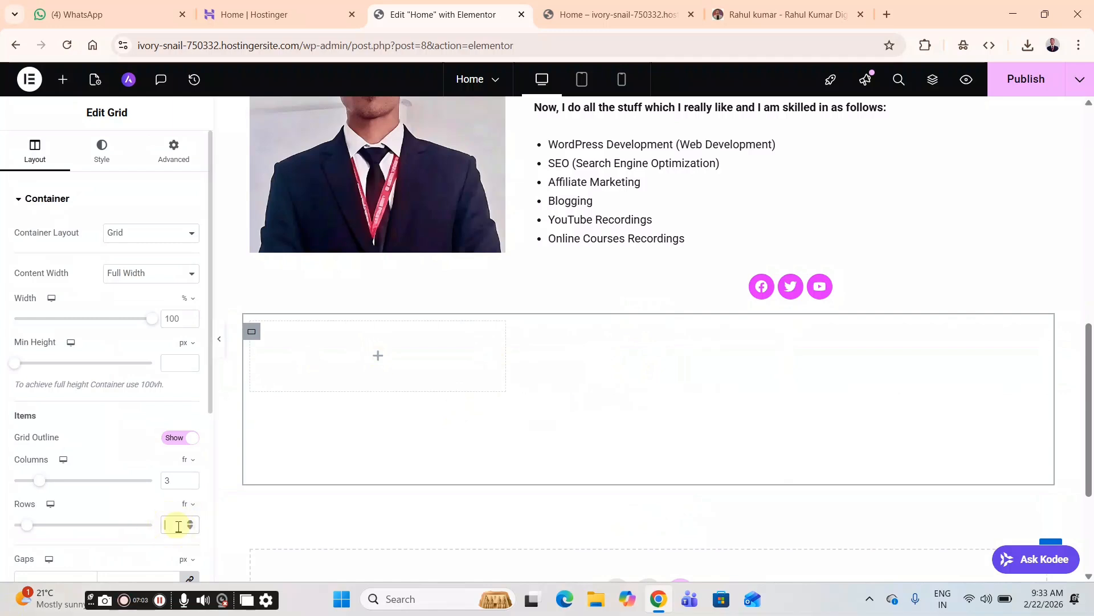
text(1)
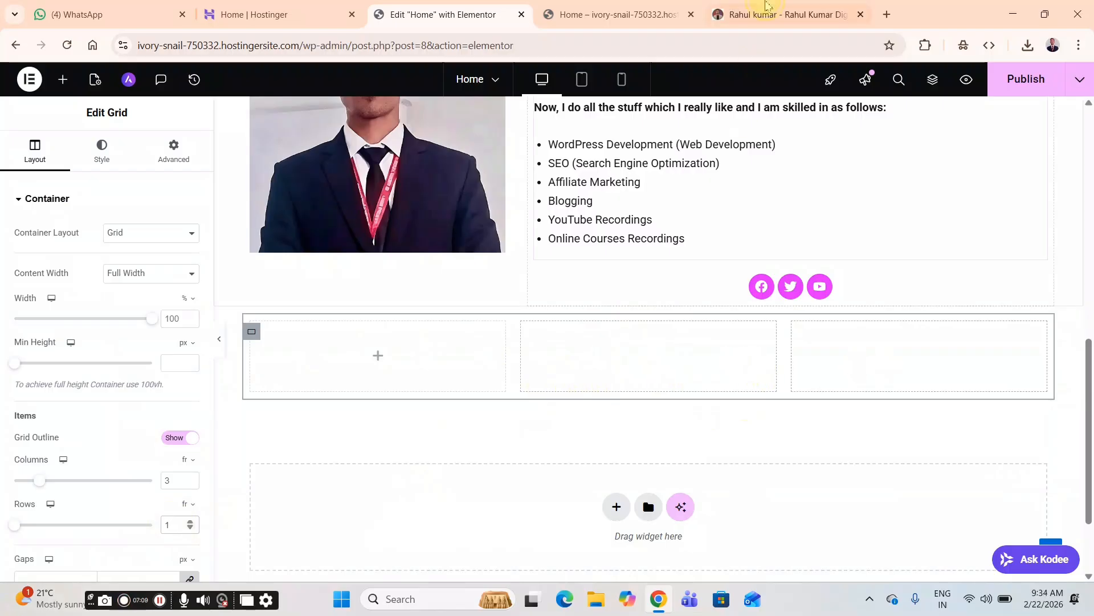
- Examine the numbers and labels in the reference site's three statistics cards
click(766, 12)
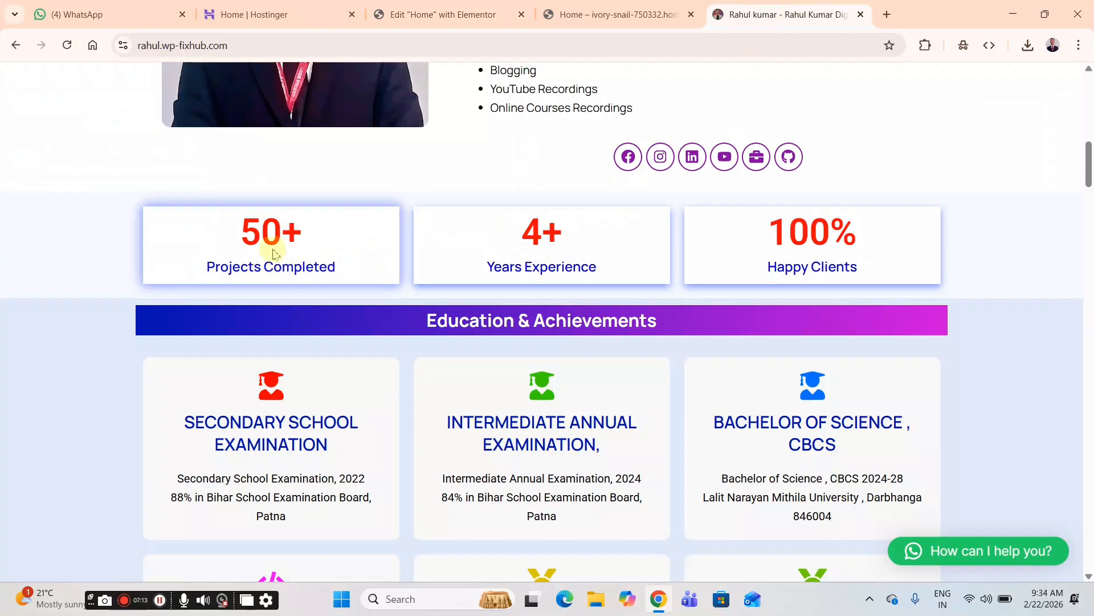
drag(239, 231, 322, 227)
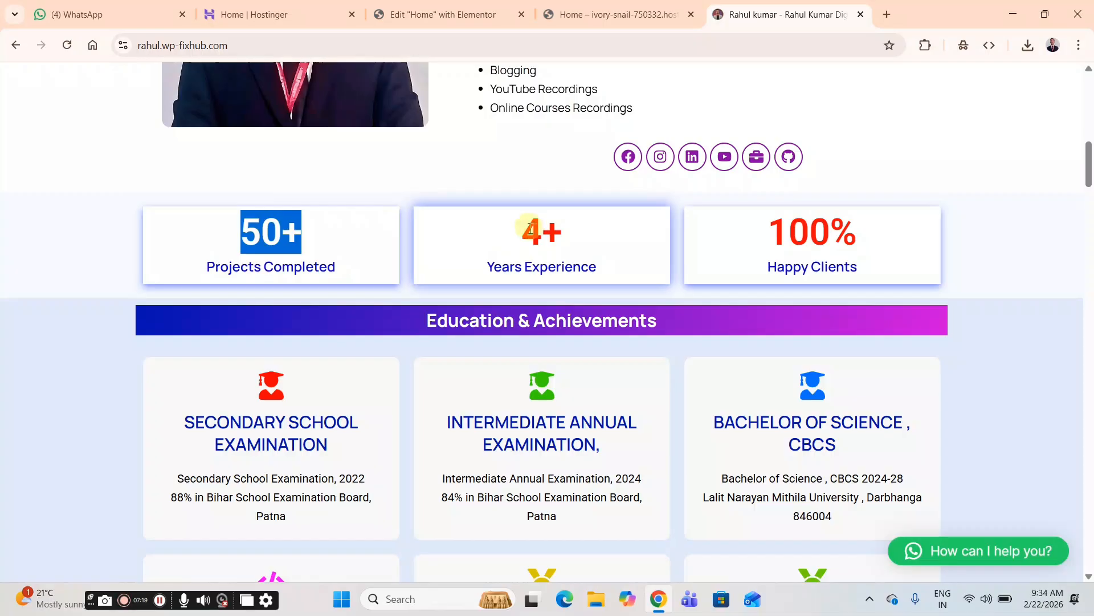
drag(525, 228, 537, 227)
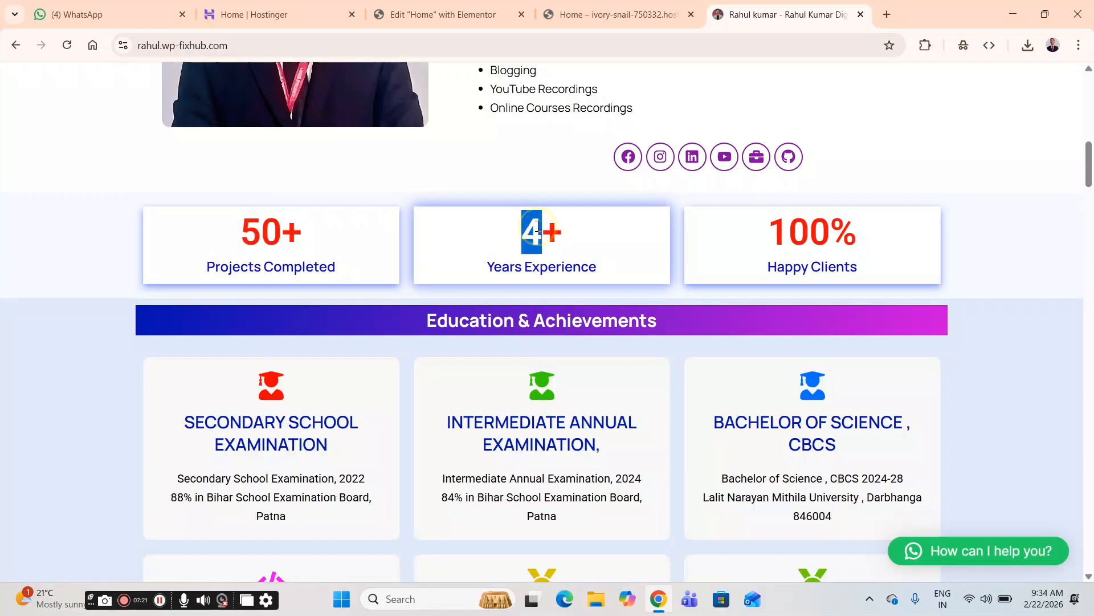
- Return to the Elementor editor of the Home page and add a Counter widget to the first cell of the three-column grid
drag(770, 230, 827, 229)
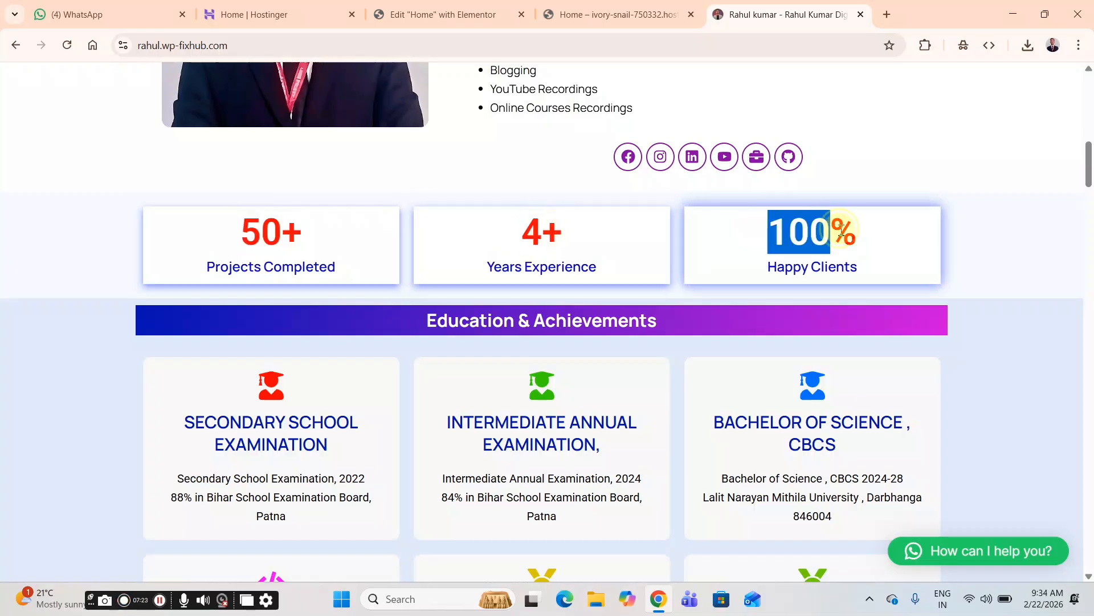
click(448, 14)
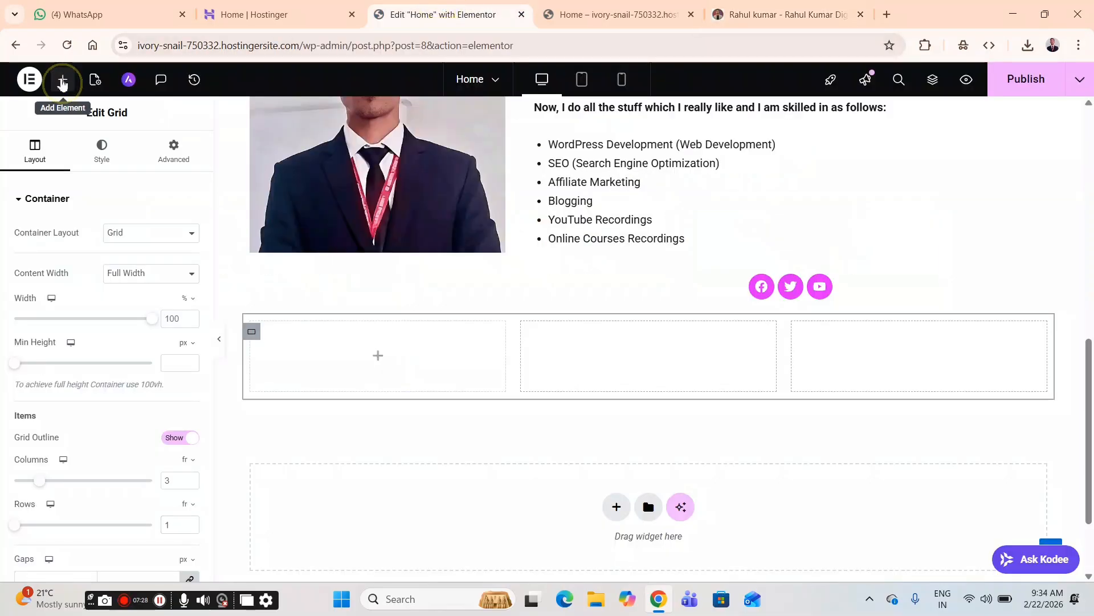
click(63, 79)
scroll(118, 439, down, 5)
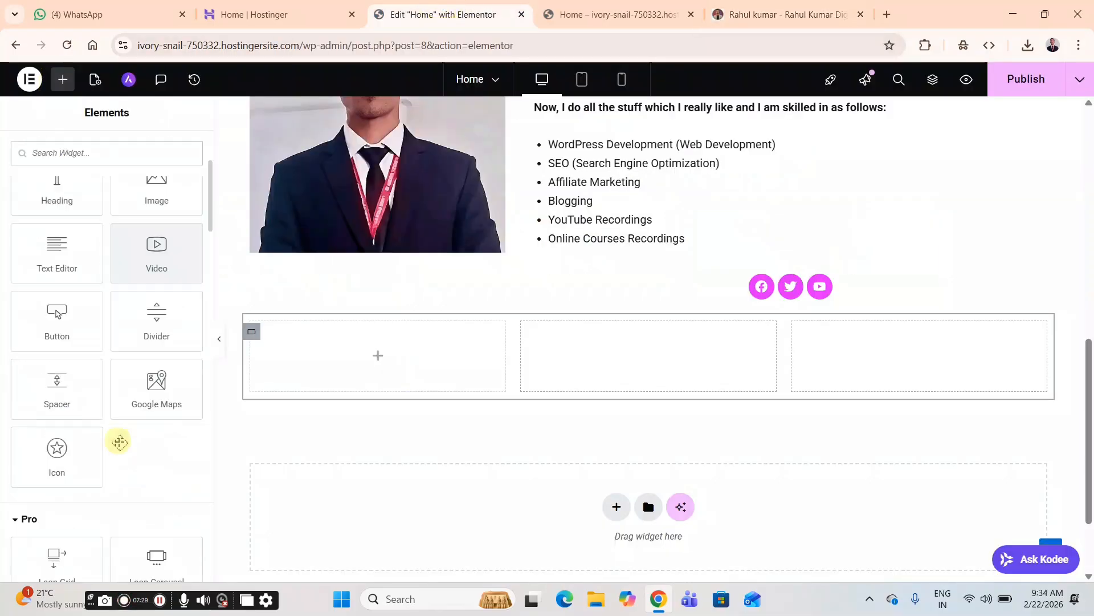
scroll(44, 359, down, 5)
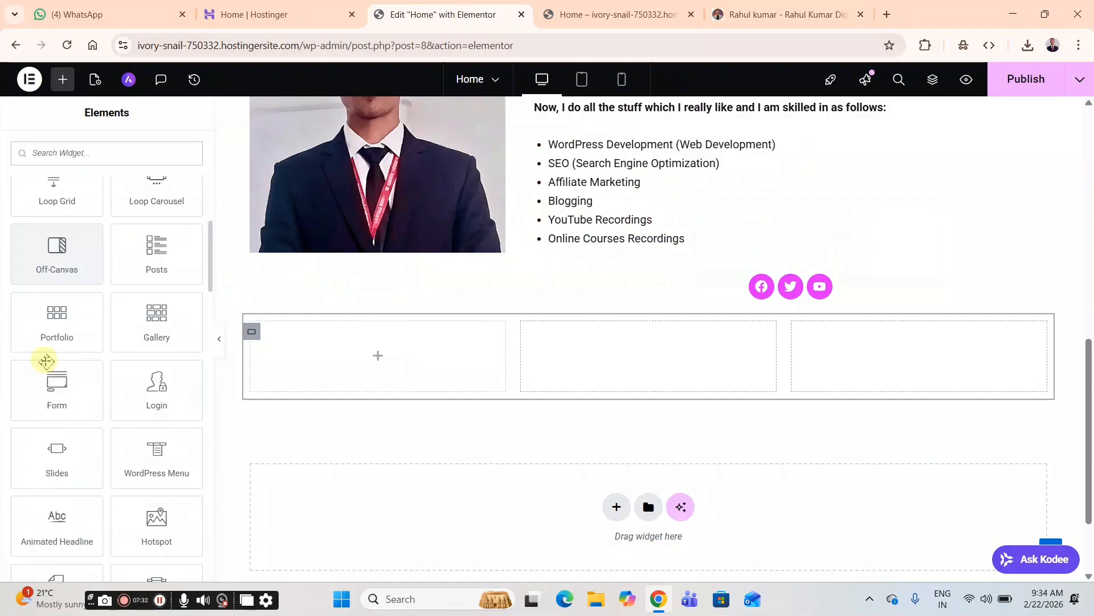
scroll(68, 383, down, 6)
scroll(115, 354, down, 10)
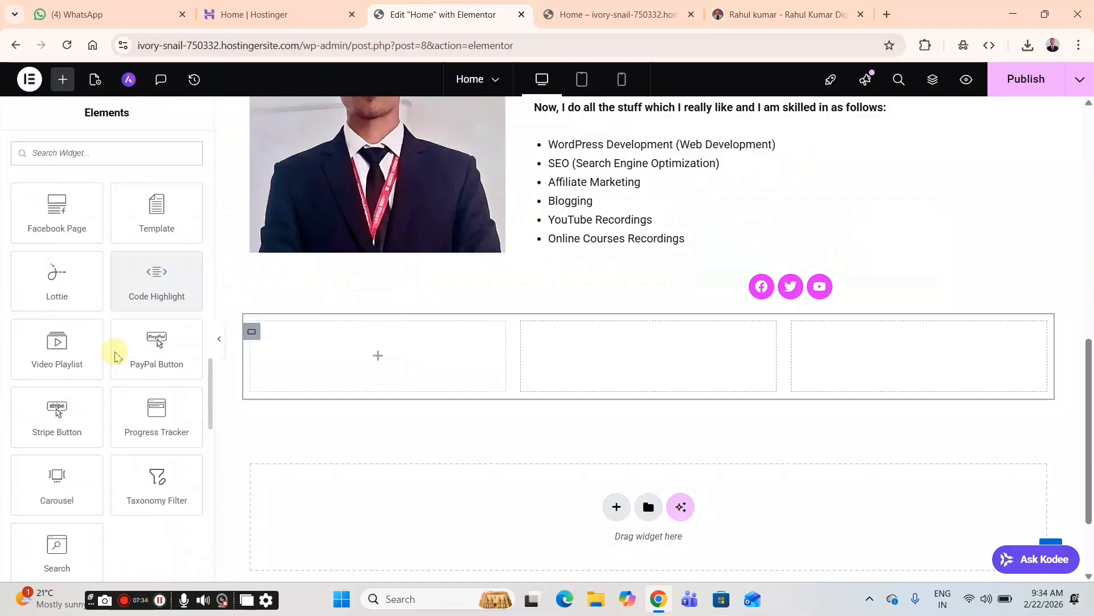
scroll(116, 355, down, 2)
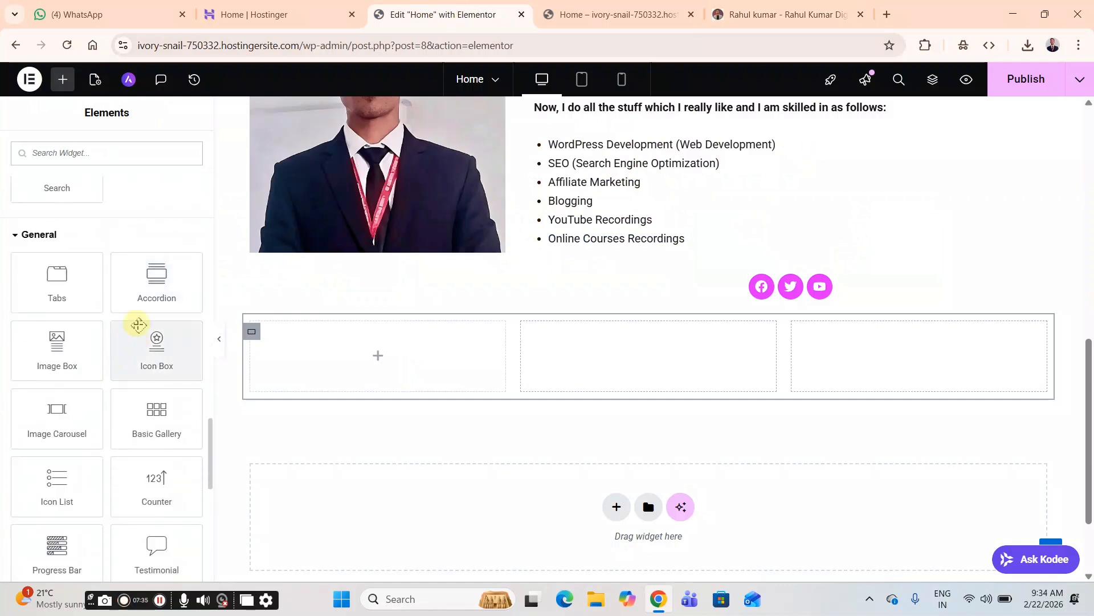
scroll(134, 316, down, 2)
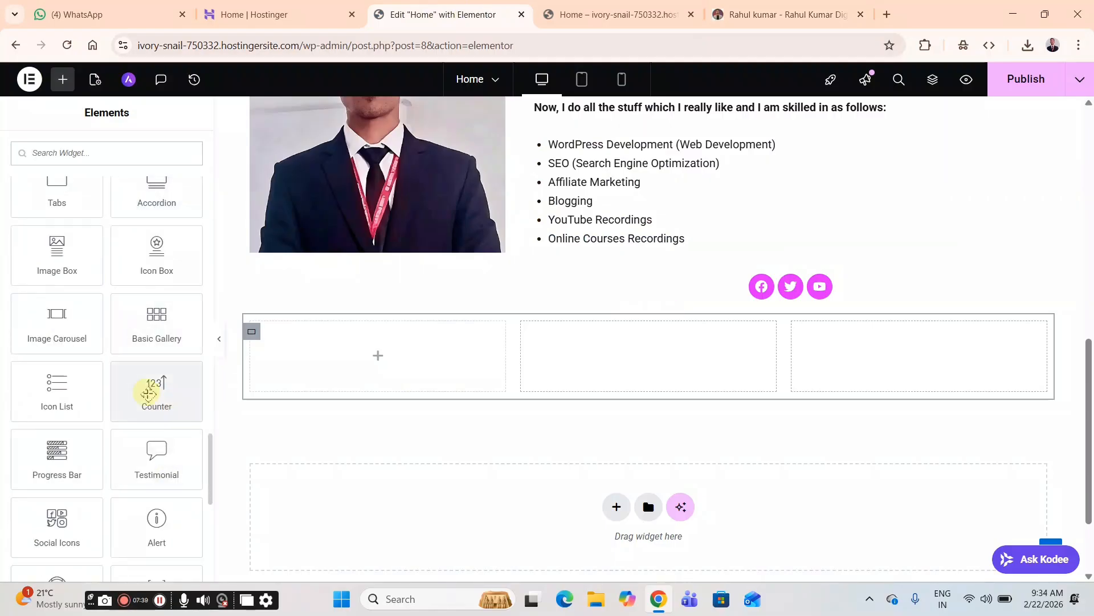
drag(148, 393, 355, 337)
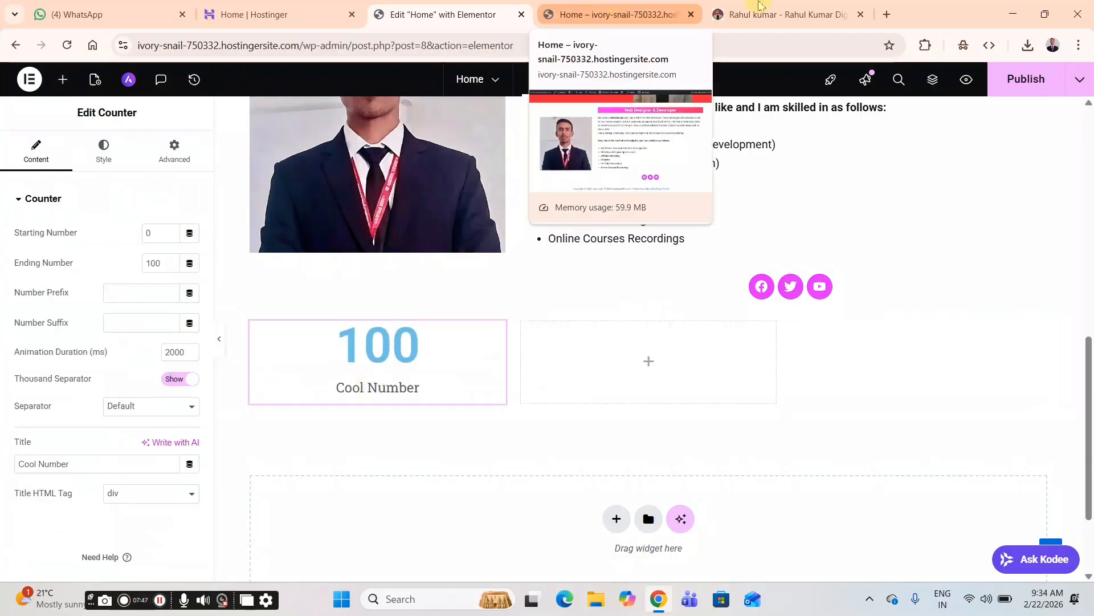
- Copy the text "Projects Completed" from the reference portfolio site and use it as the new counter's title
click(764, 12)
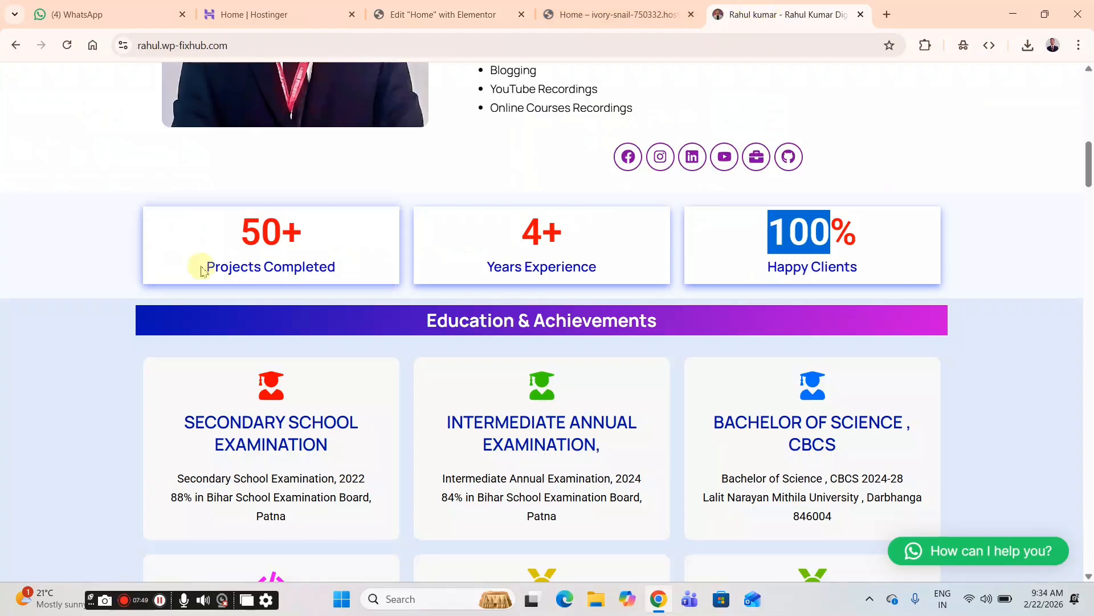
drag(208, 268, 318, 267)
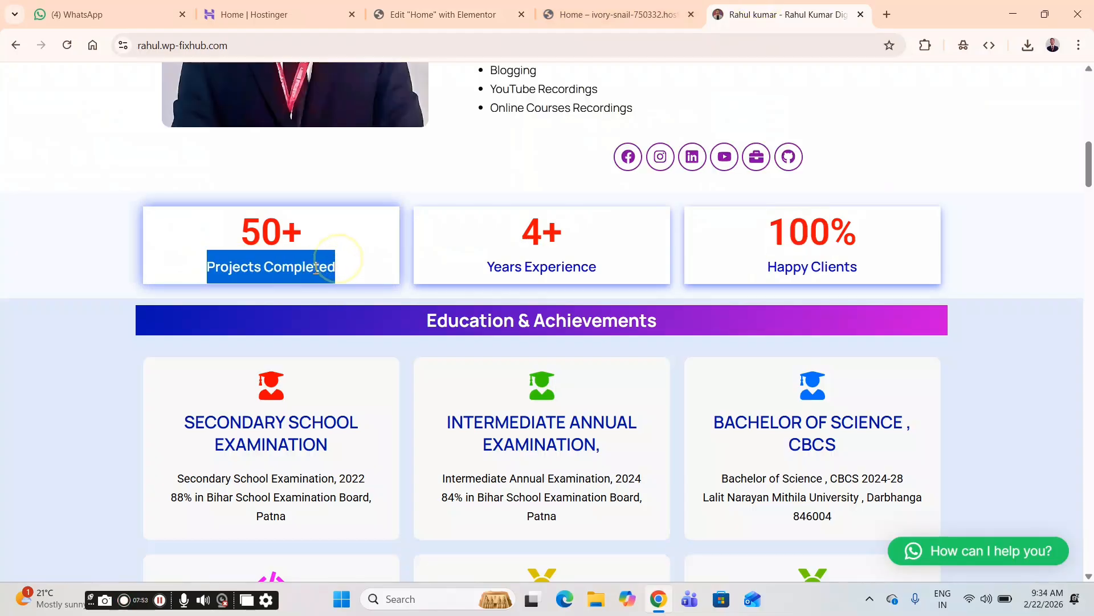
right_click(312, 269)
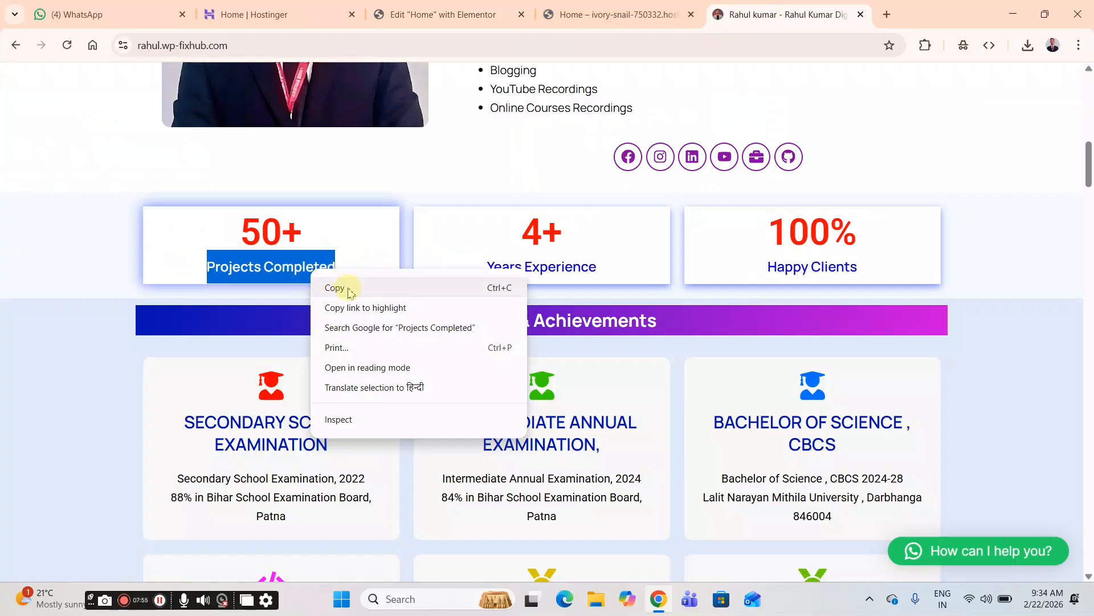
click(335, 287)
click(455, 13)
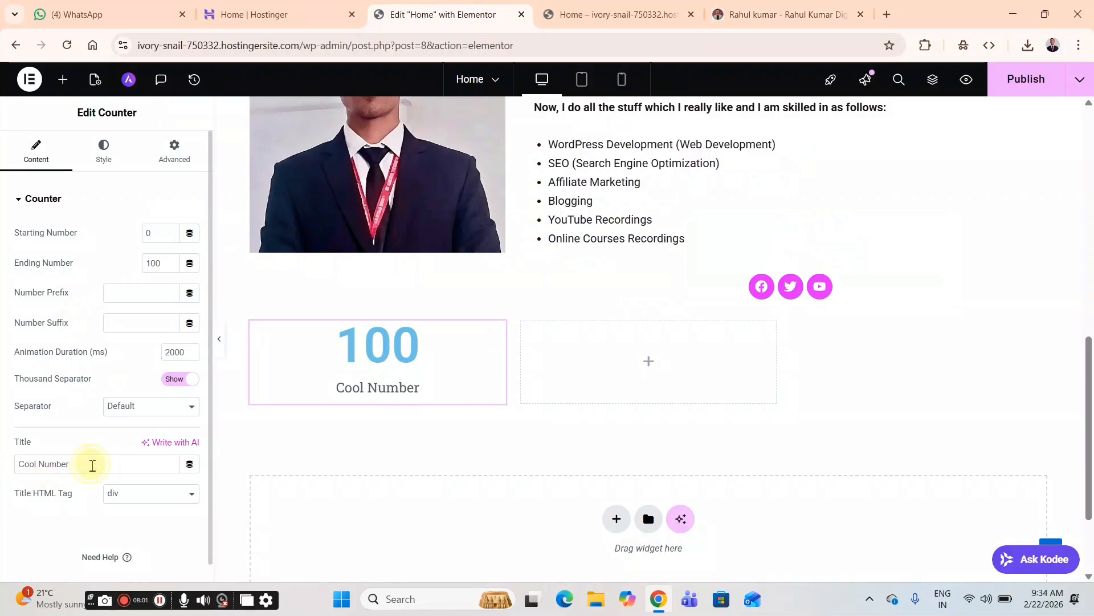
drag(92, 465, 1, 488)
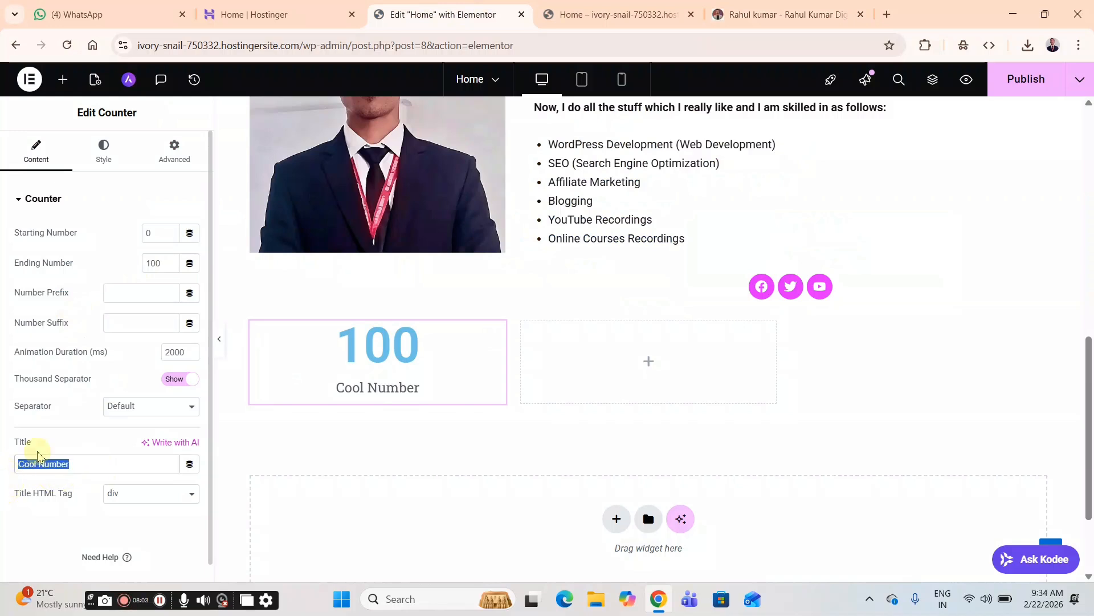
key(ctrl+v)
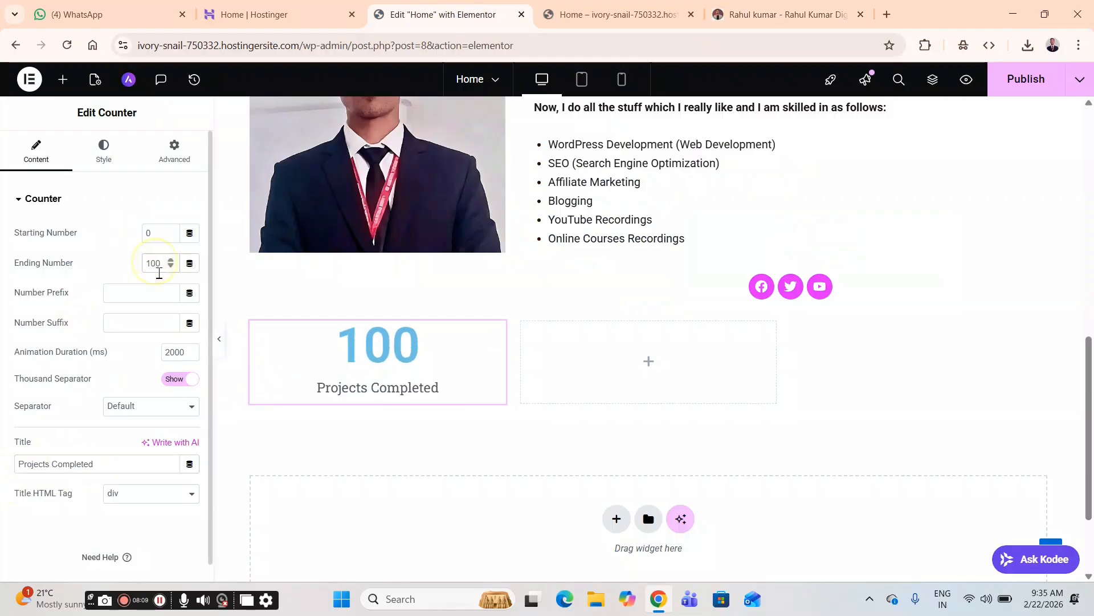
- Set the counter's ending number to 50 and its number suffix to +
key(BackSpace)
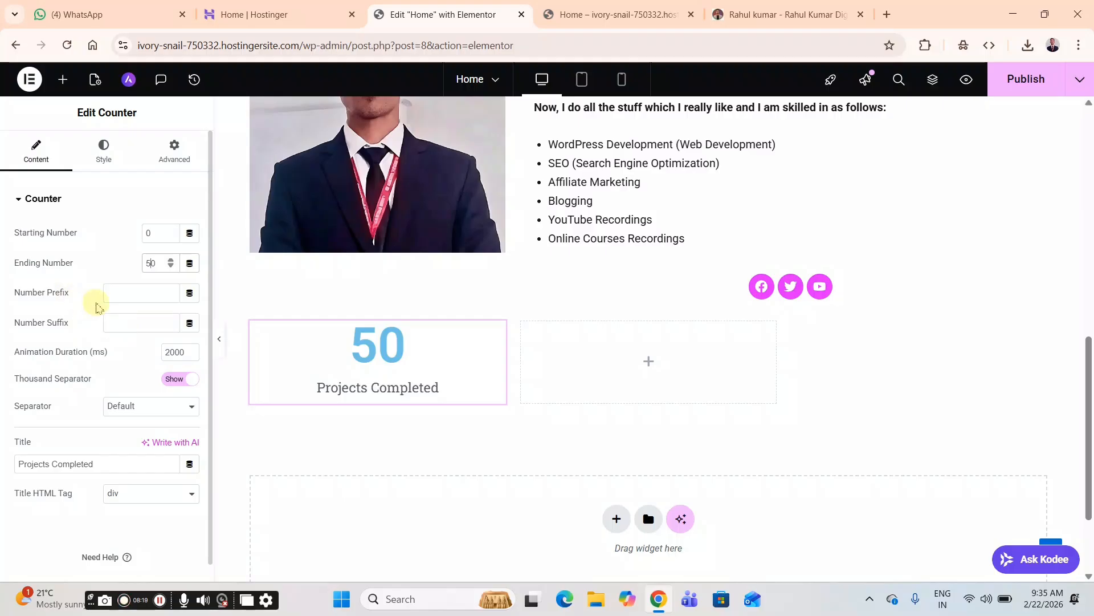
click(159, 323)
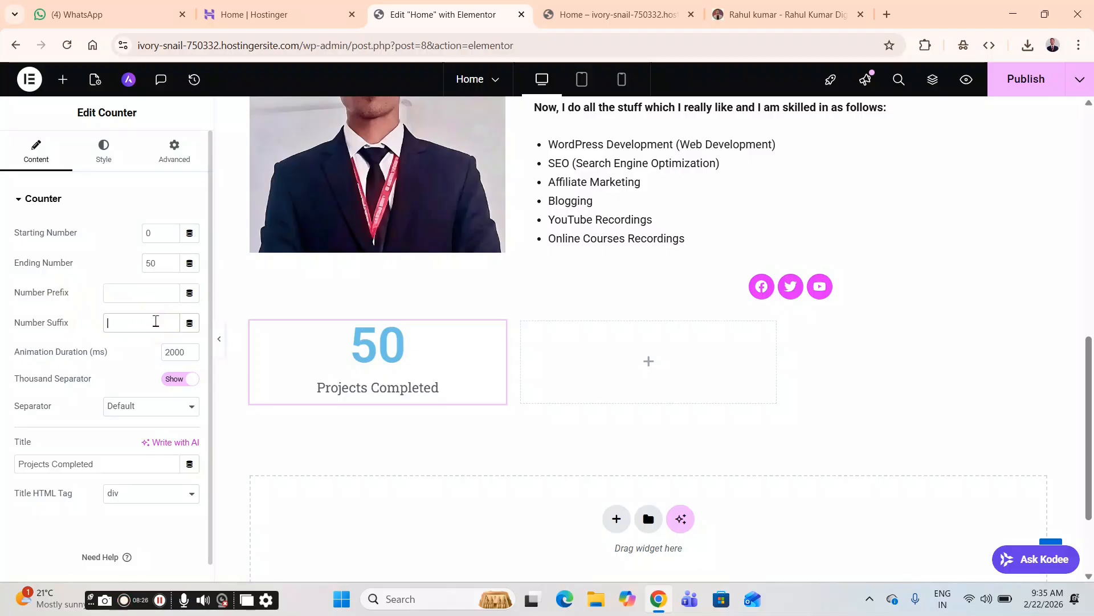
text(=)
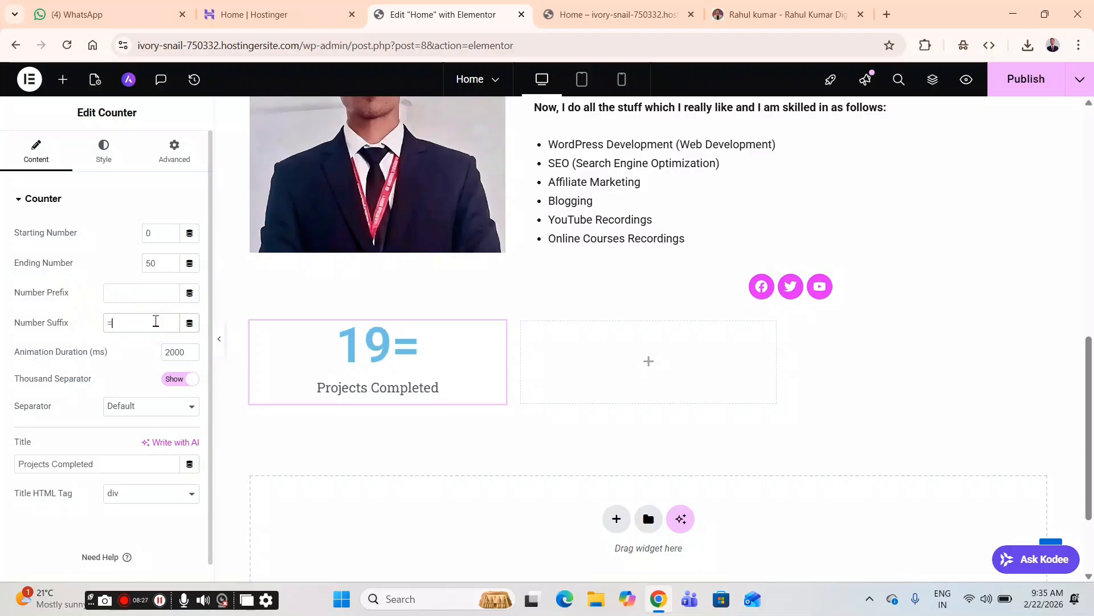
key(BackSpace)
text(+)
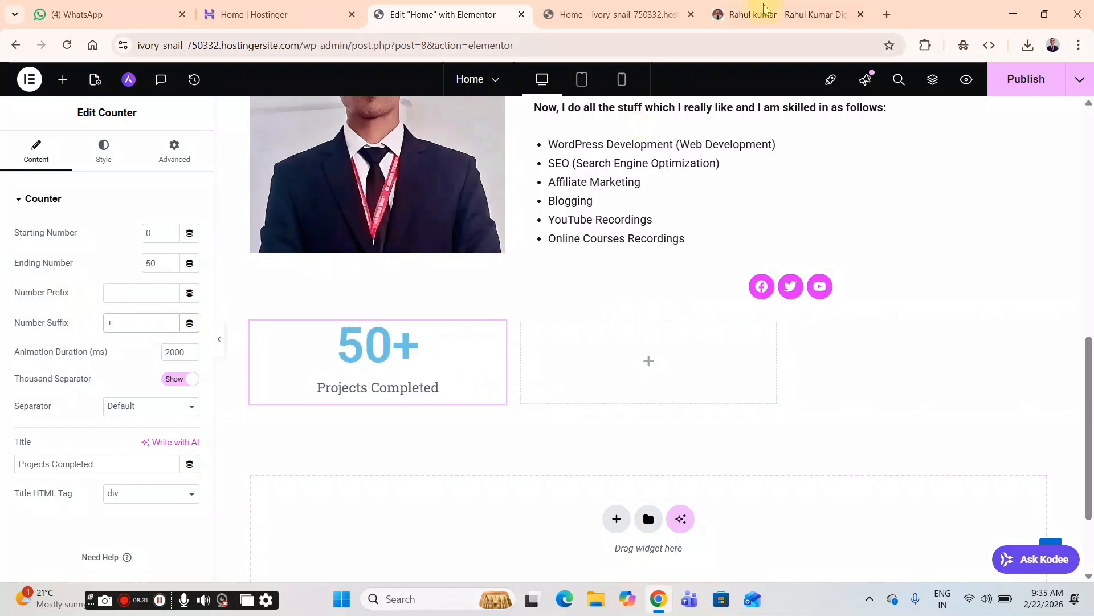
- Check the reference site's counter section, then give the container around the counter grid a Classic background in light grey #F0F0F0
click(763, 13)
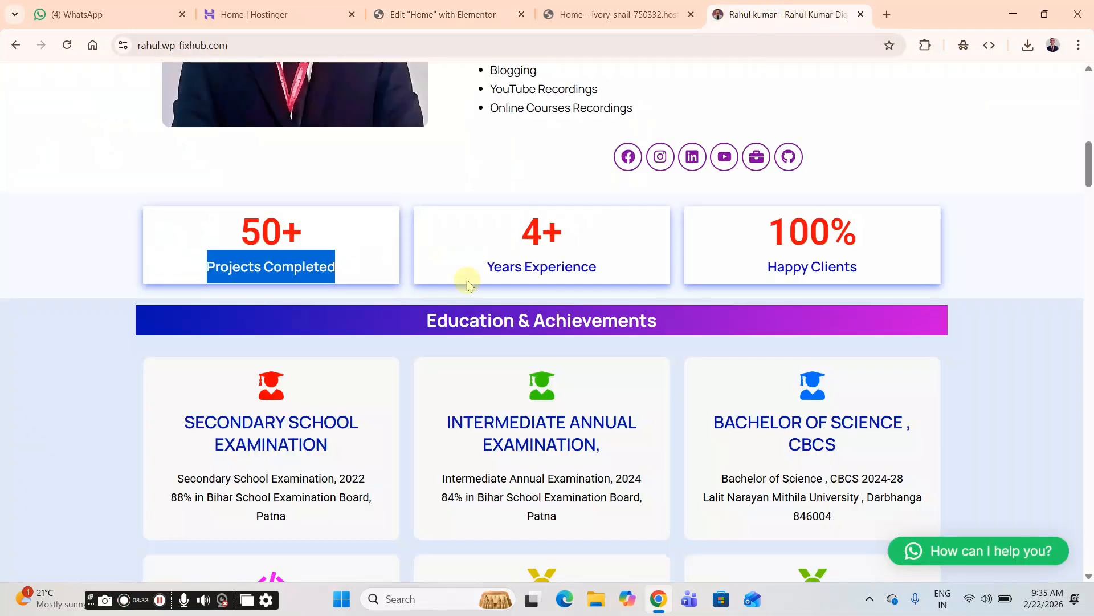
click(603, 8)
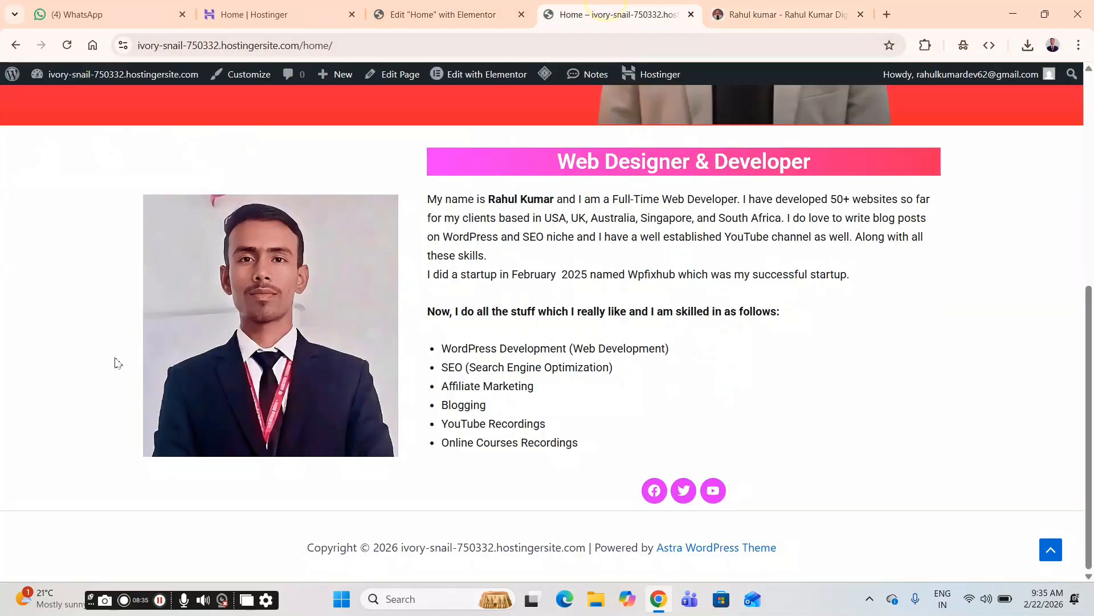
click(477, 10)
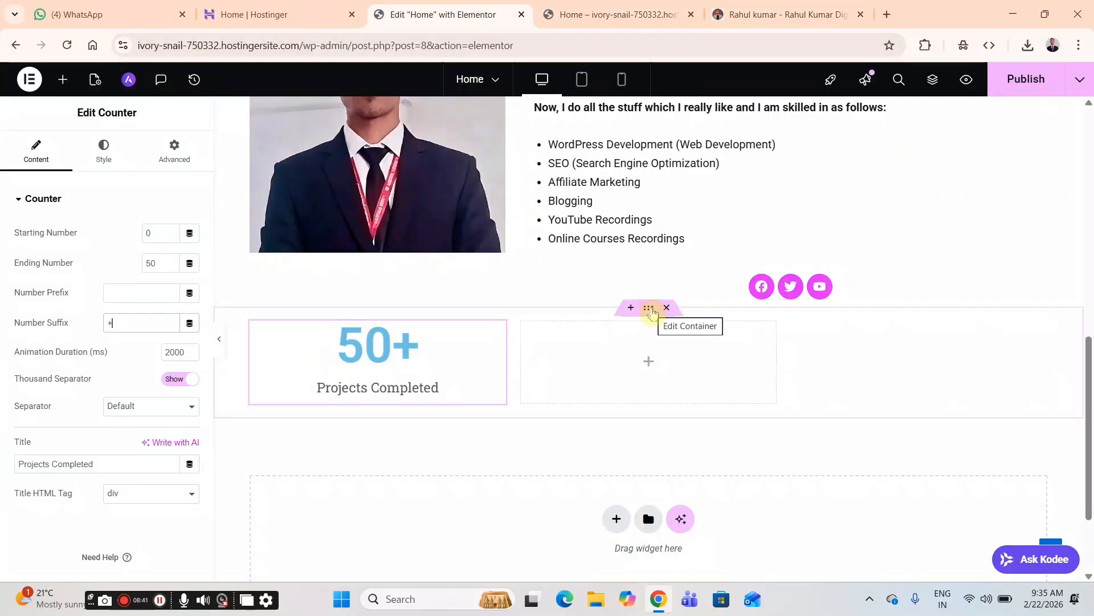
click(651, 310)
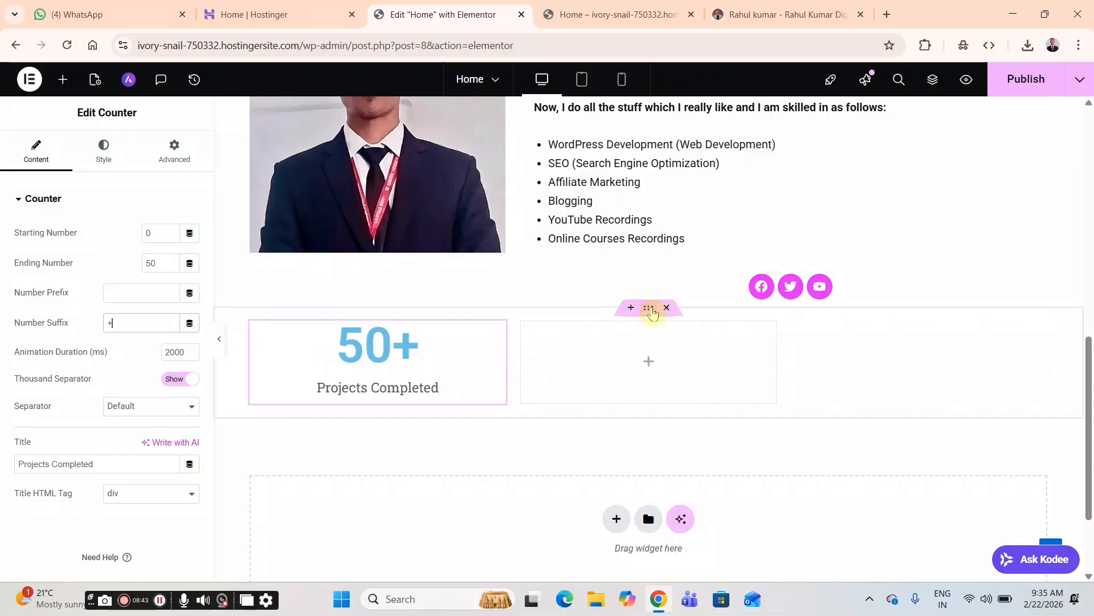
click(652, 312)
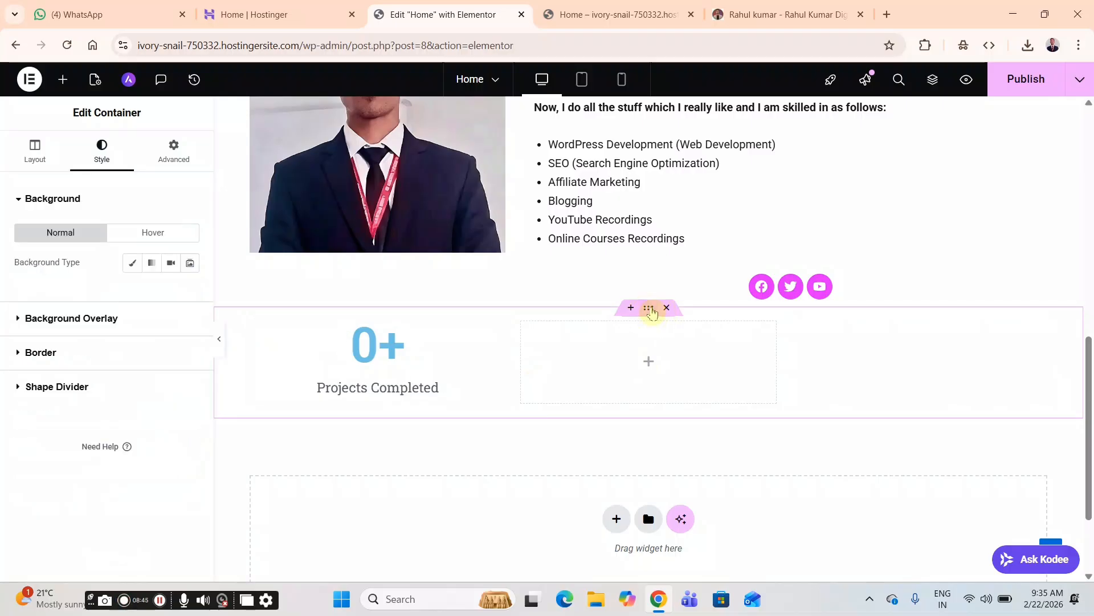
click(651, 312)
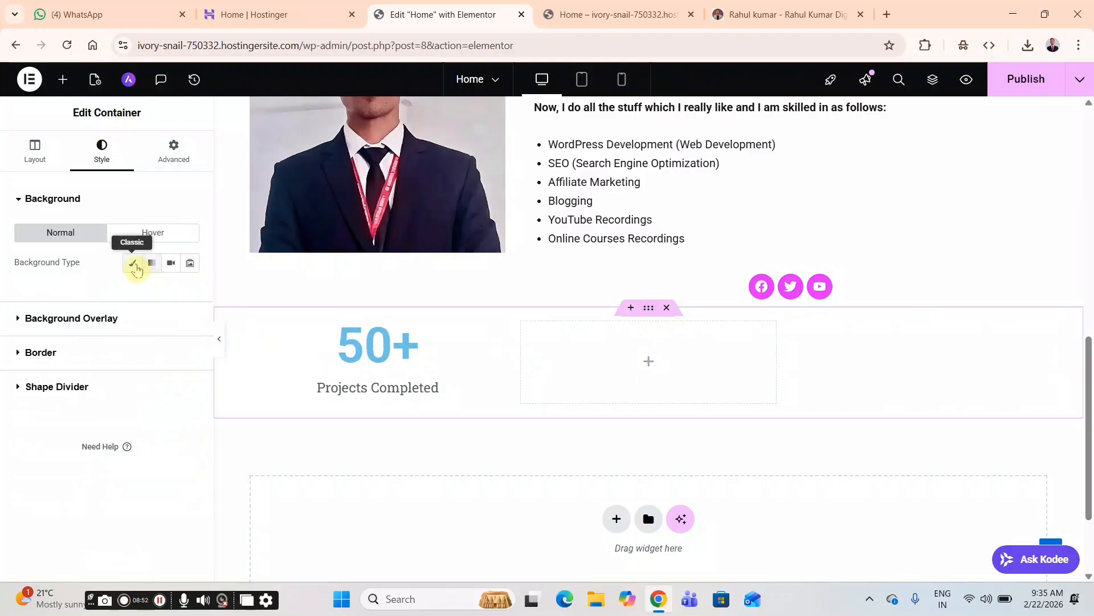
click(135, 265)
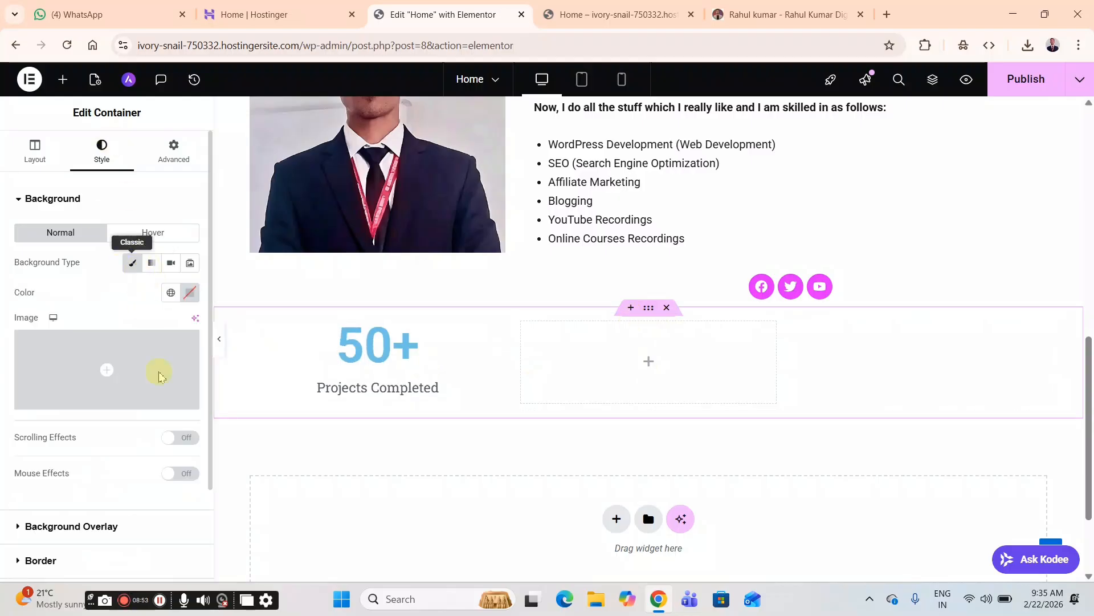
click(188, 293)
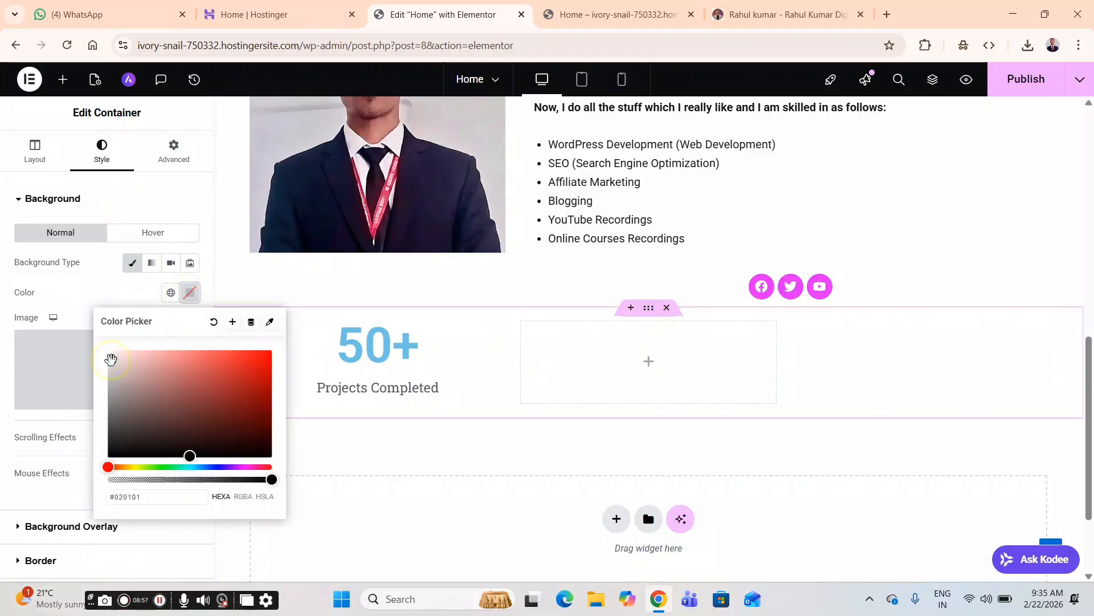
click(111, 358)
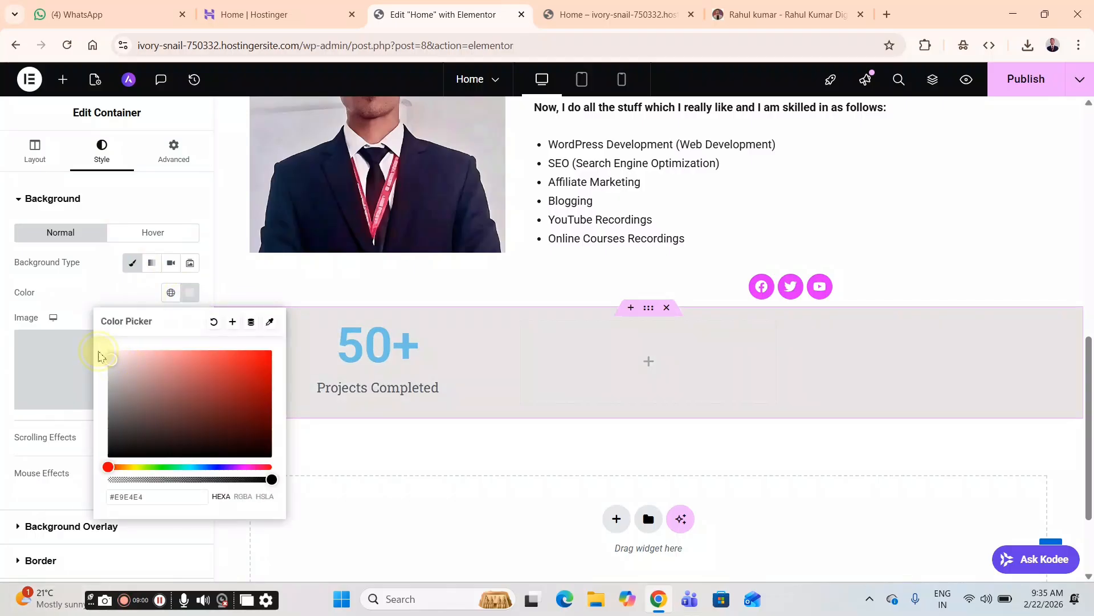
key(ctrl+a)
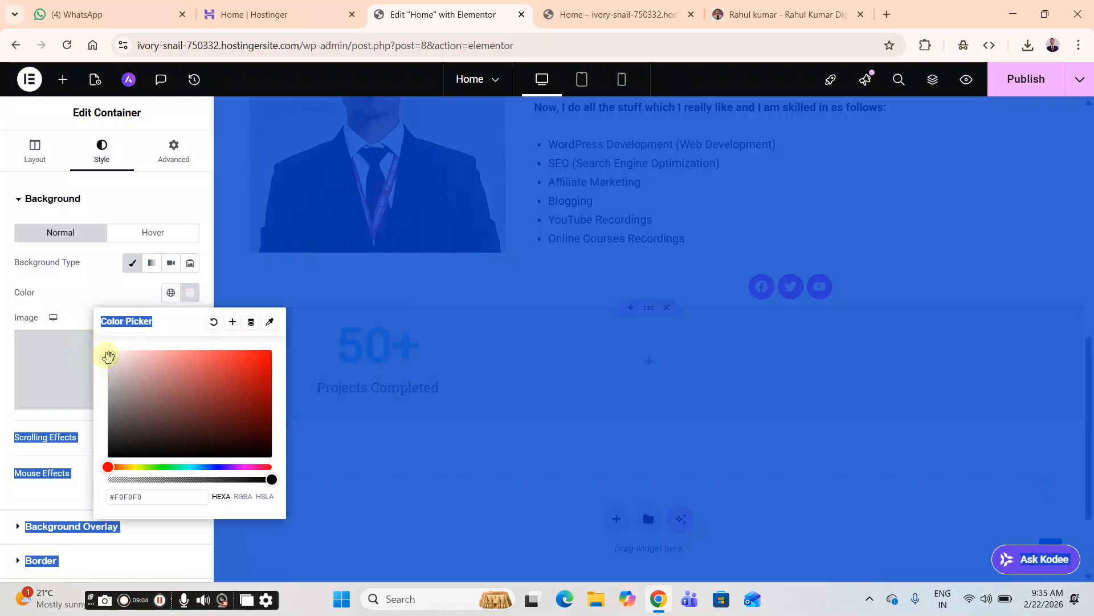
click(54, 265)
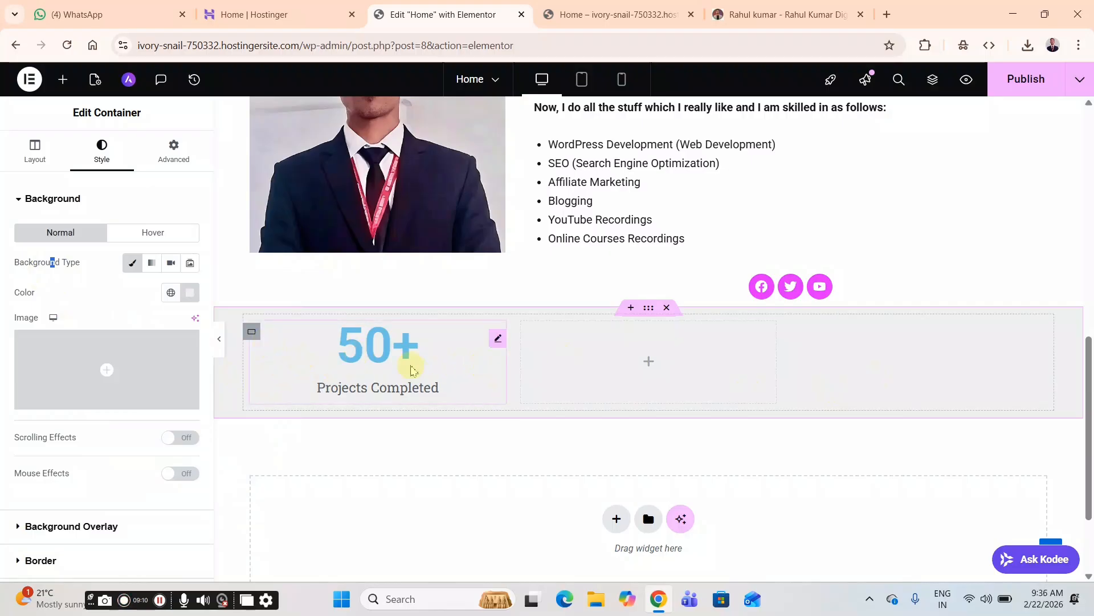
- Give the Projects Completed counter a Classic background in white #FFFFFF
click(381, 379)
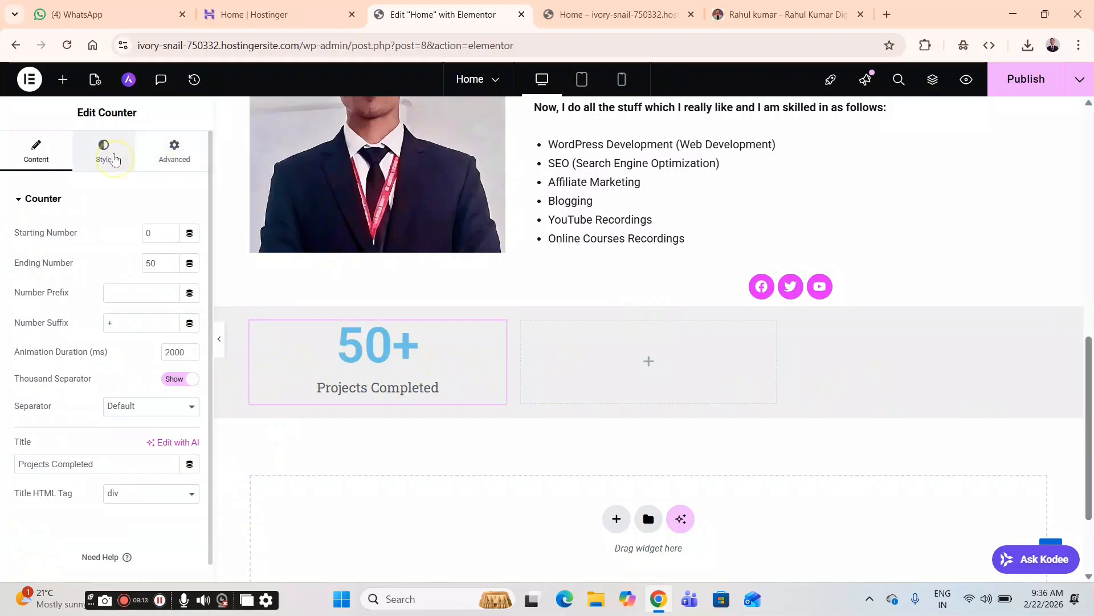
click(115, 157)
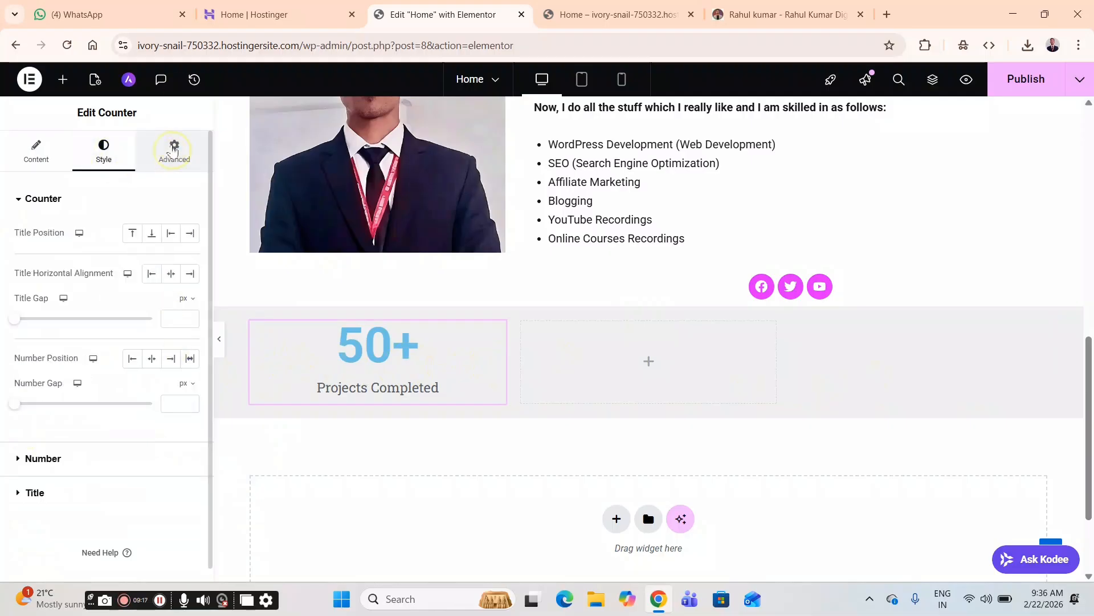
click(174, 150)
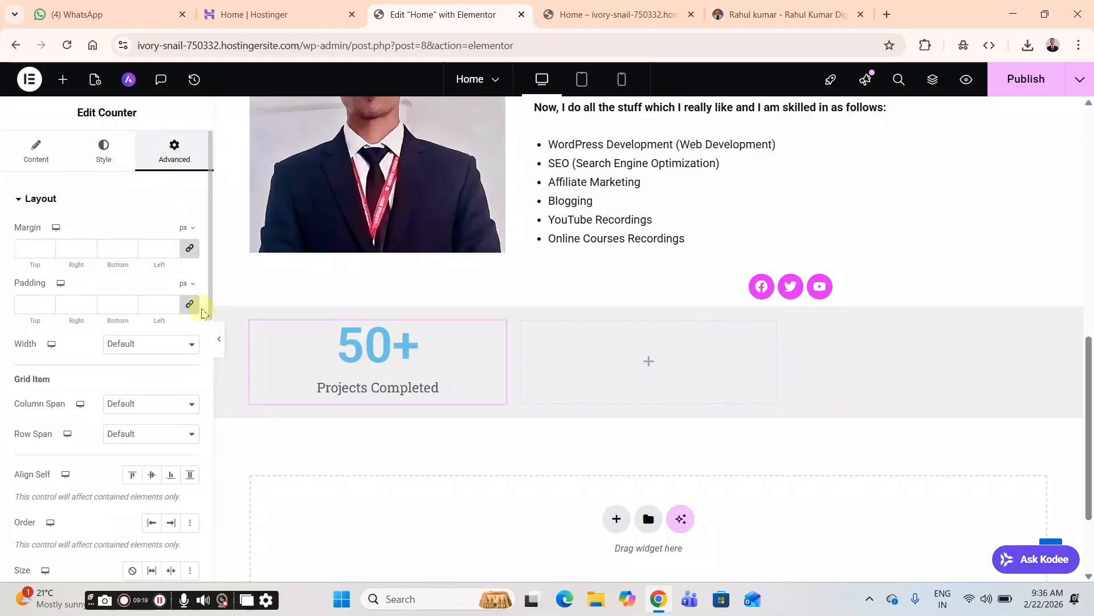
scroll(110, 411, down, 3)
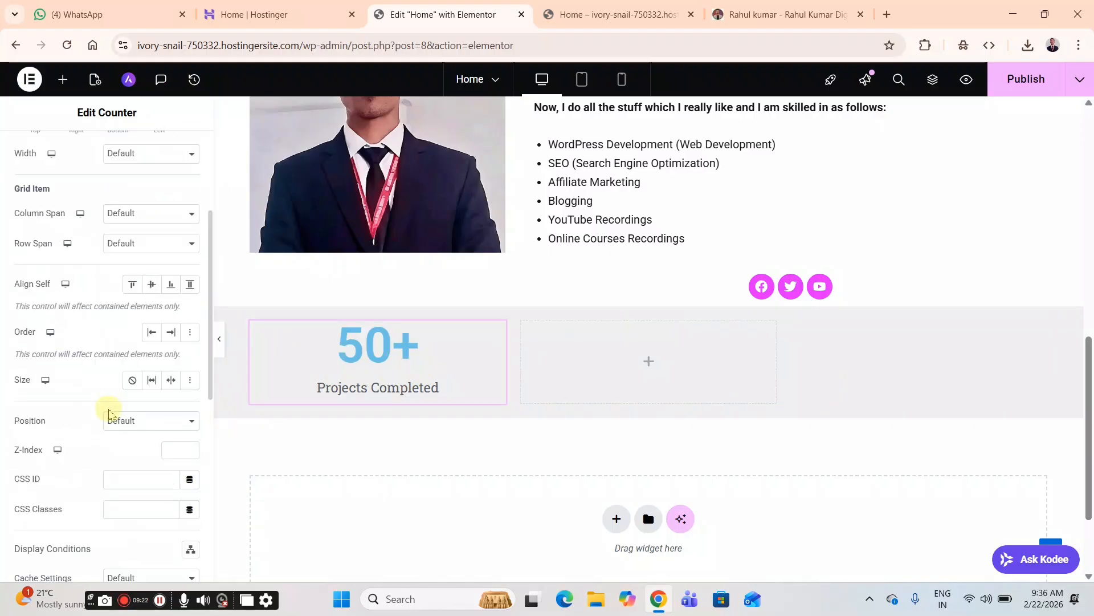
scroll(111, 416, down, 5)
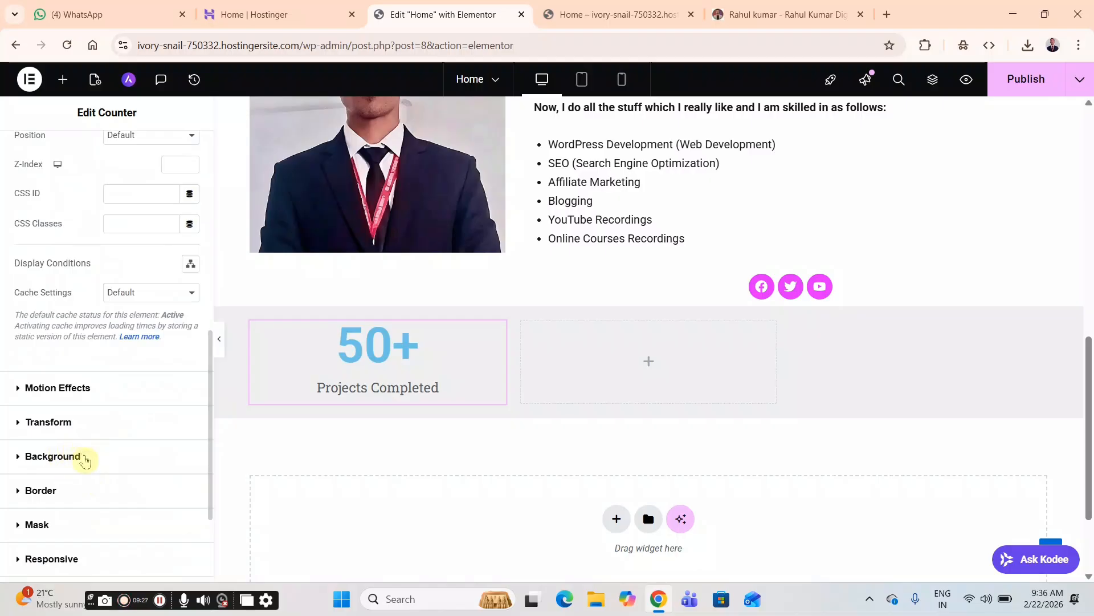
click(84, 460)
click(171, 367)
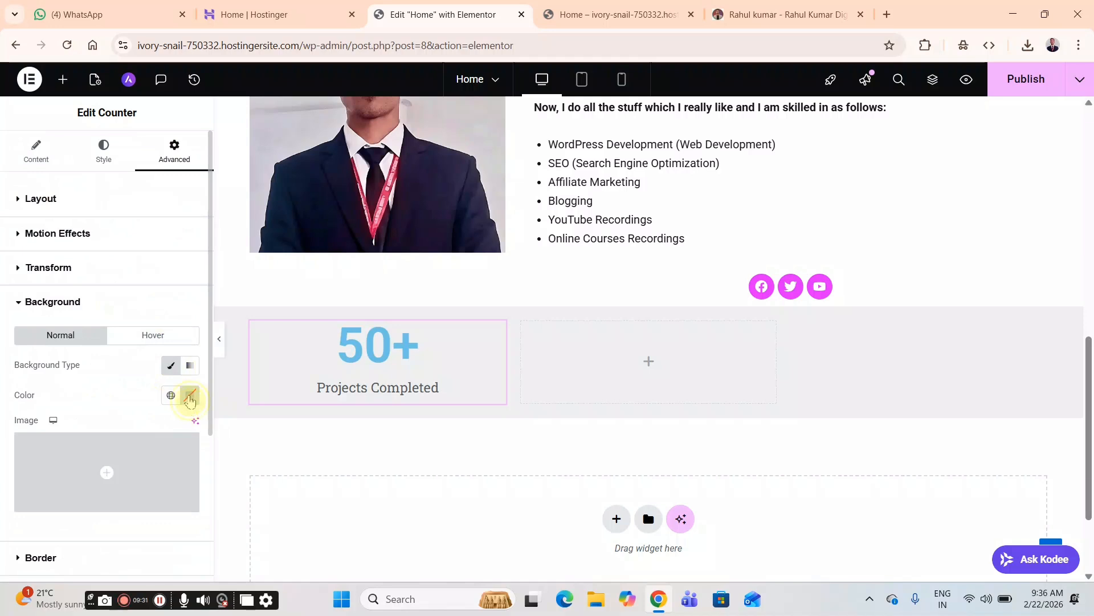
click(190, 397)
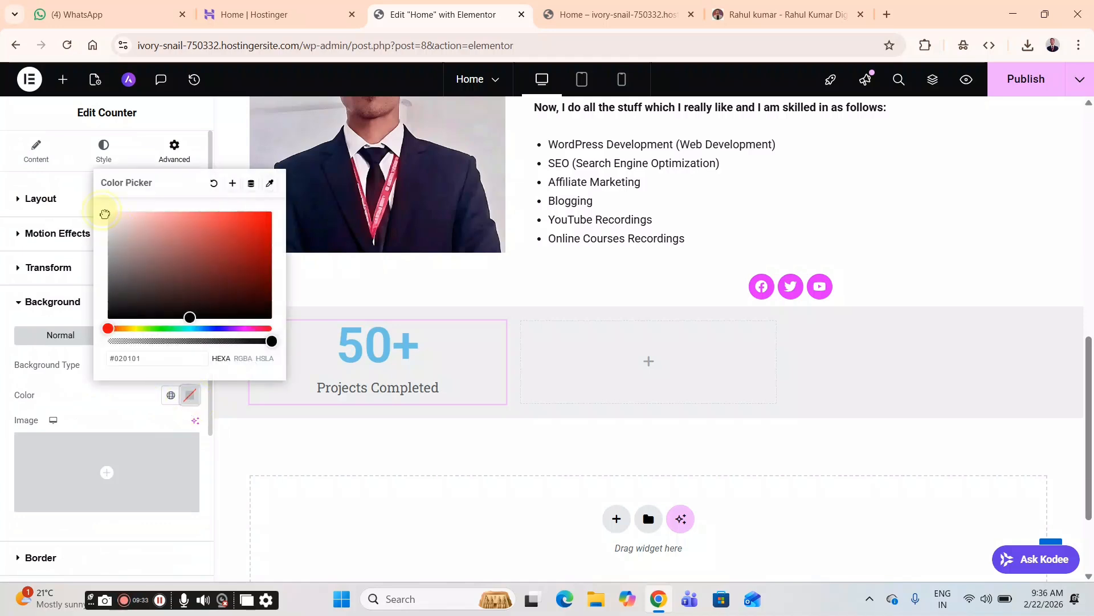
drag(110, 214, 95, 205)
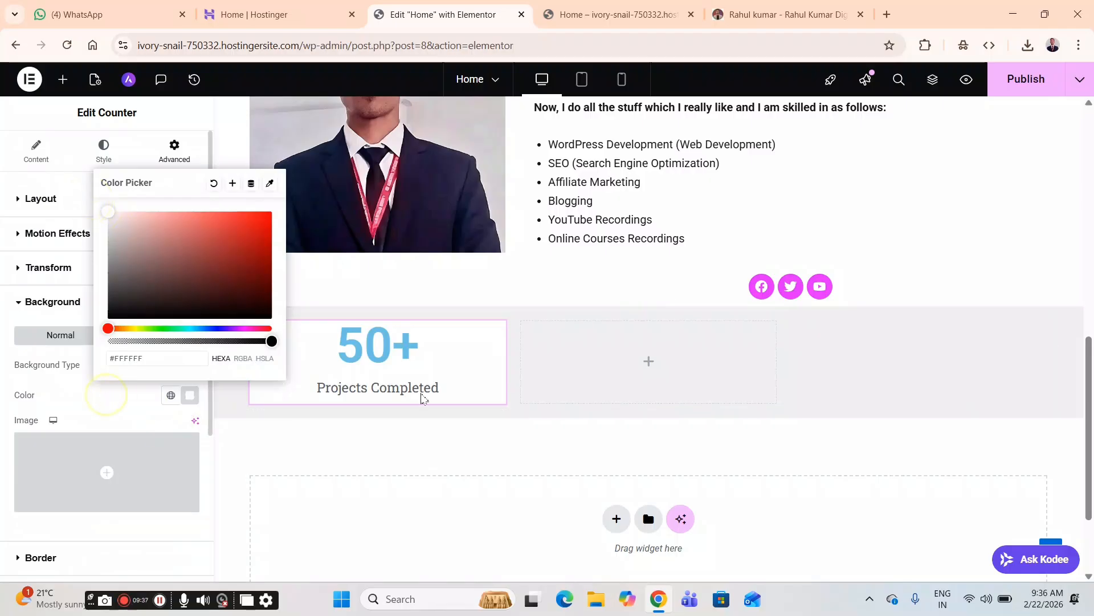
click(422, 394)
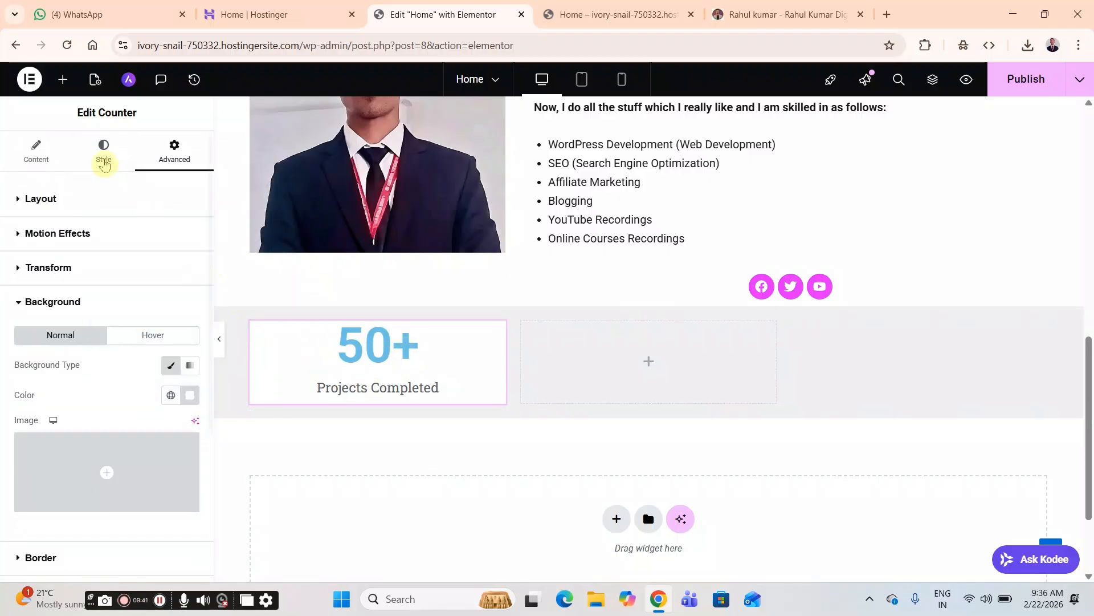
- Change the Projects Completed counter's number text color to purple and publish the page
click(104, 164)
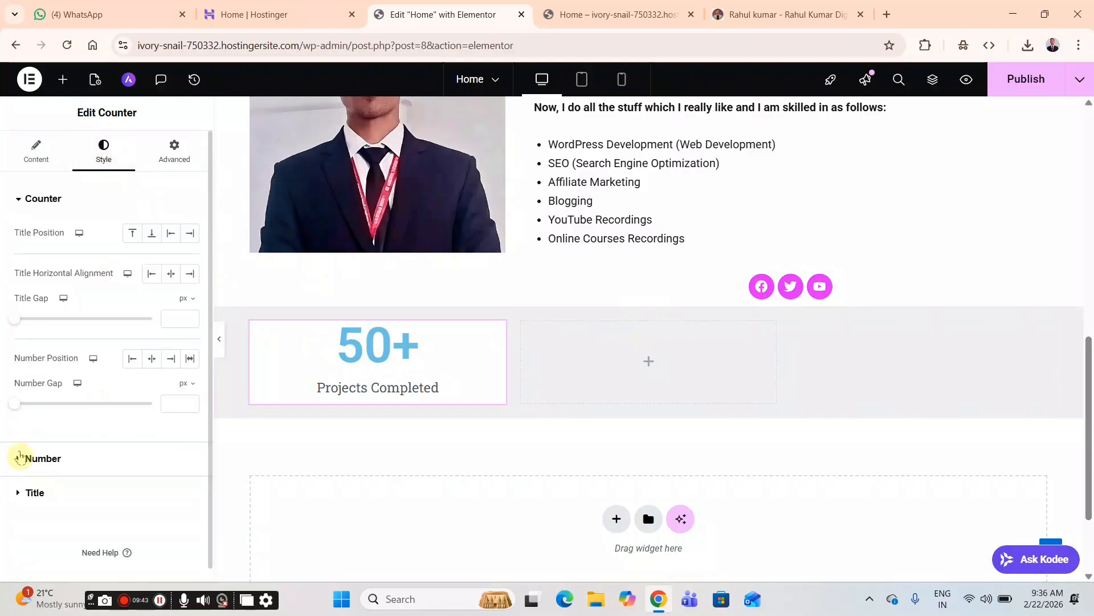
click(34, 459)
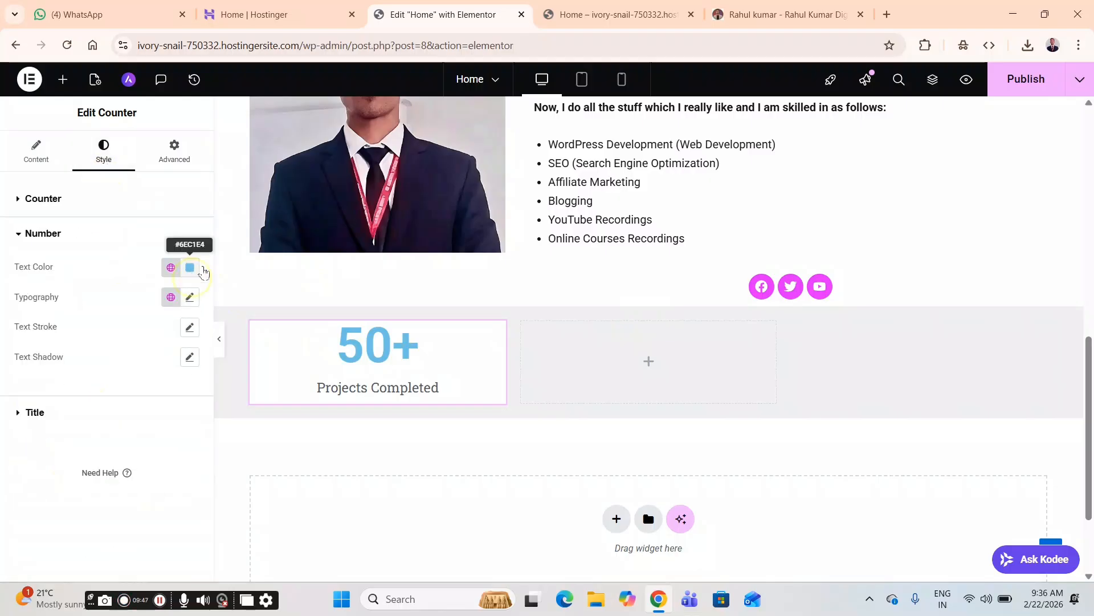
click(190, 268)
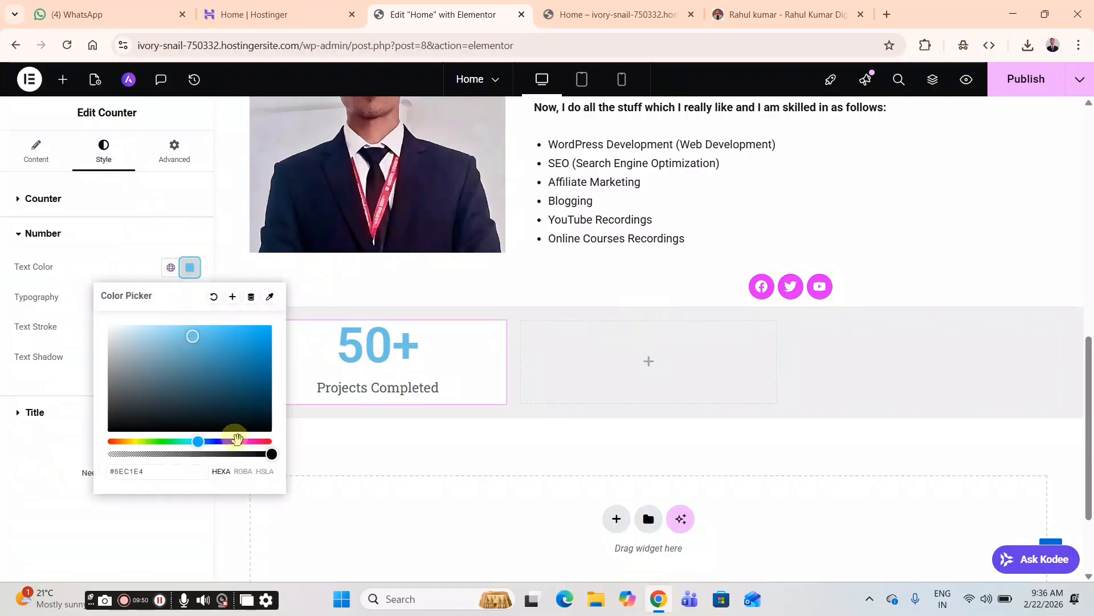
click(237, 441)
click(23, 507)
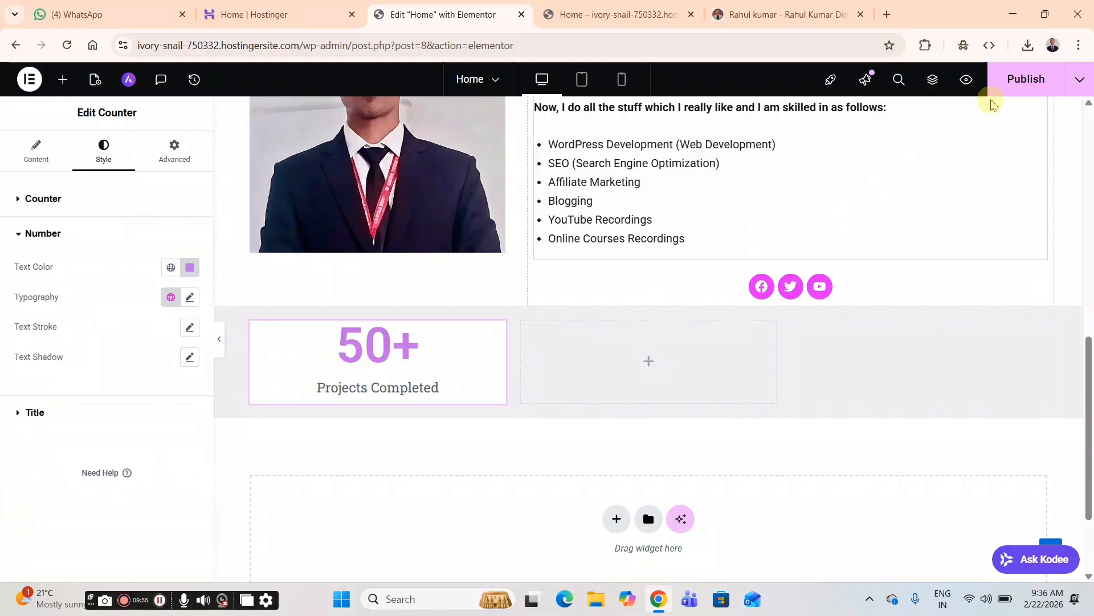
click(1019, 85)
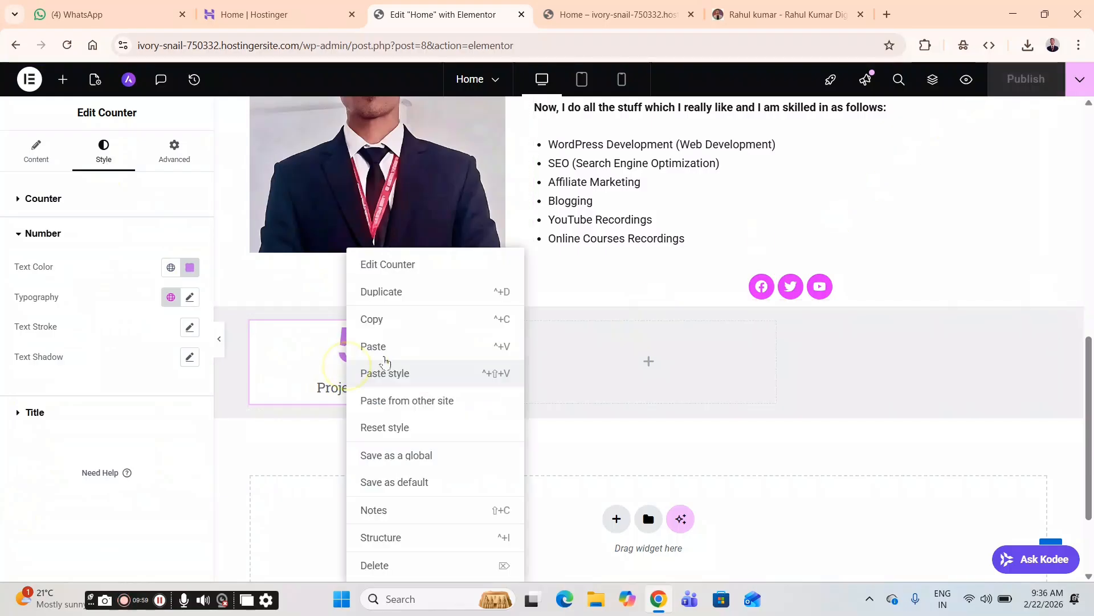
- Copy the Projects Completed counter and paste it into the second and third cells of the grid
right_click(347, 368)
click(437, 320)
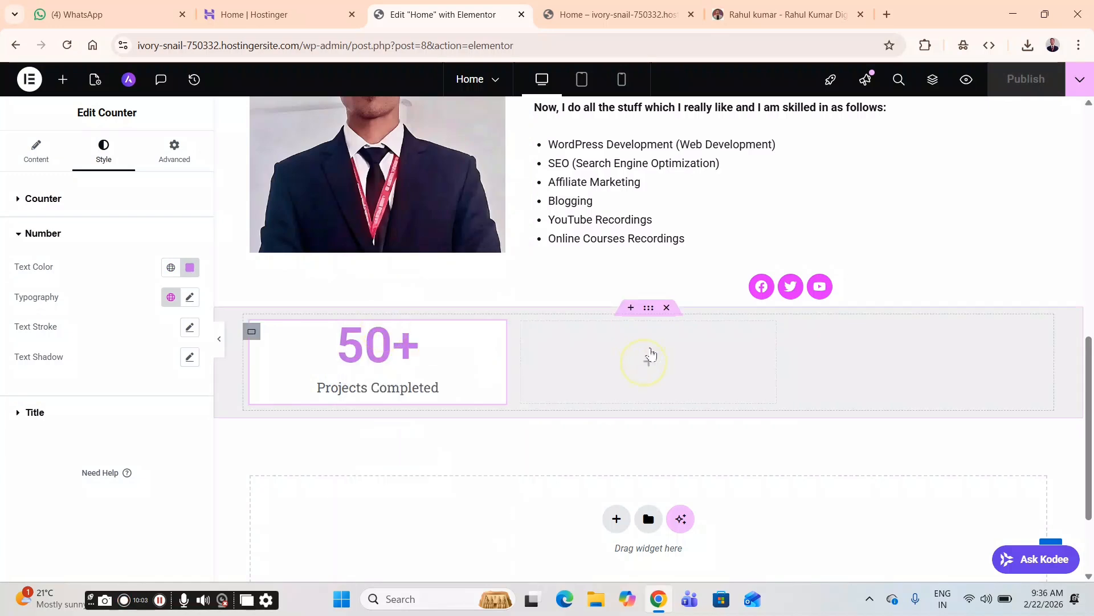
right_click(651, 355)
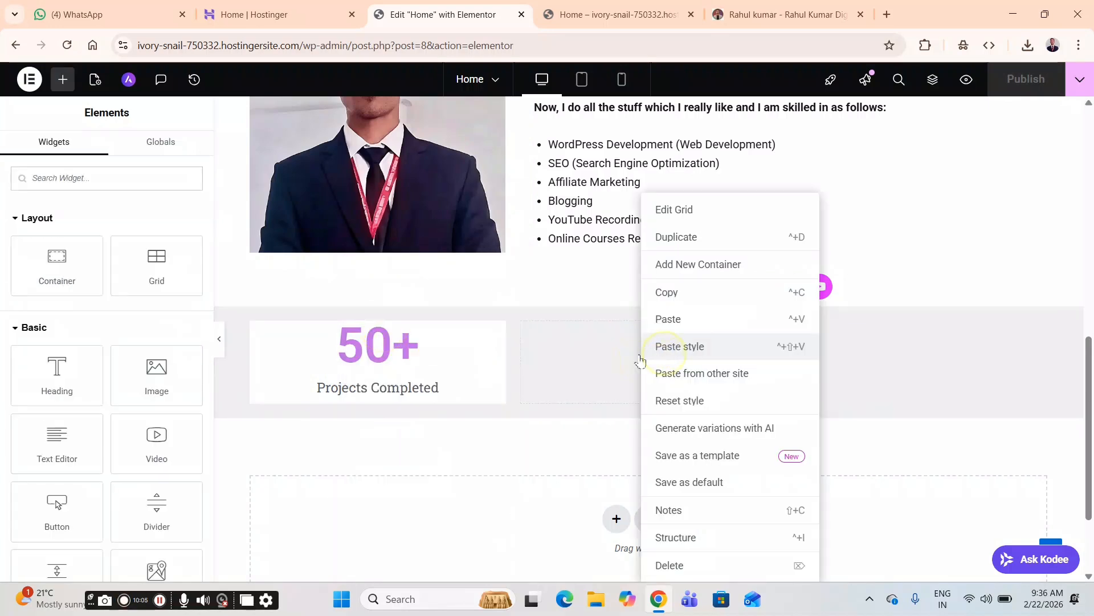
click(642, 353)
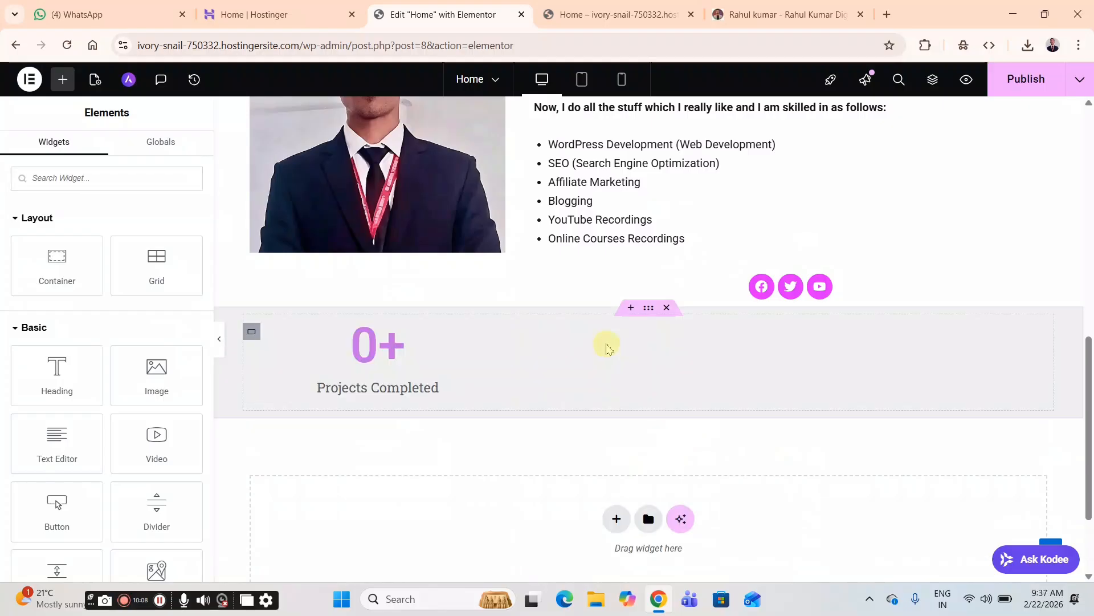
right_click(634, 355)
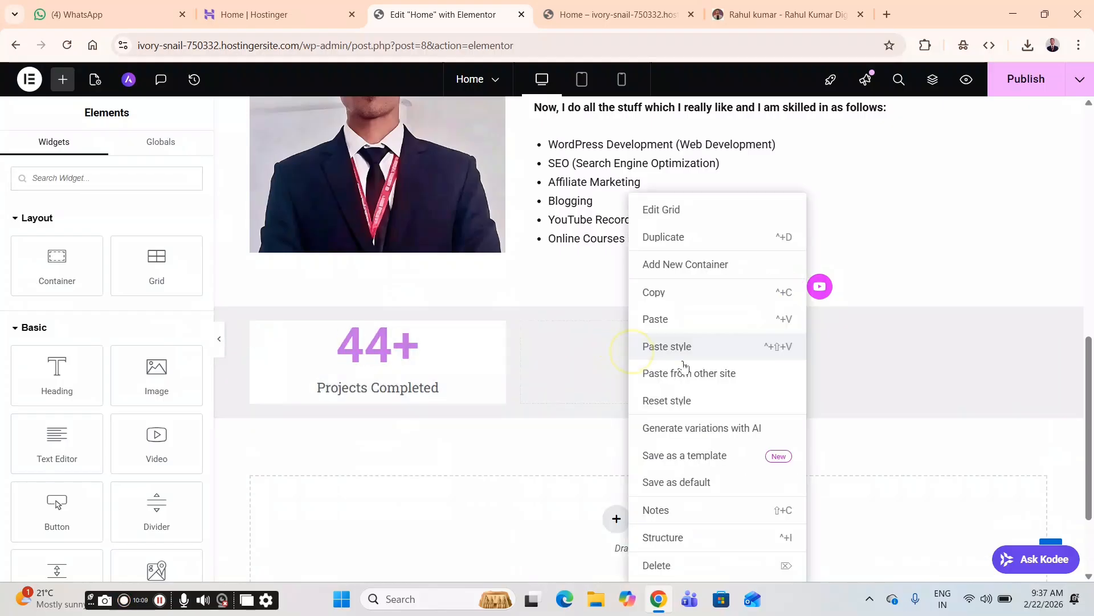
click(681, 327)
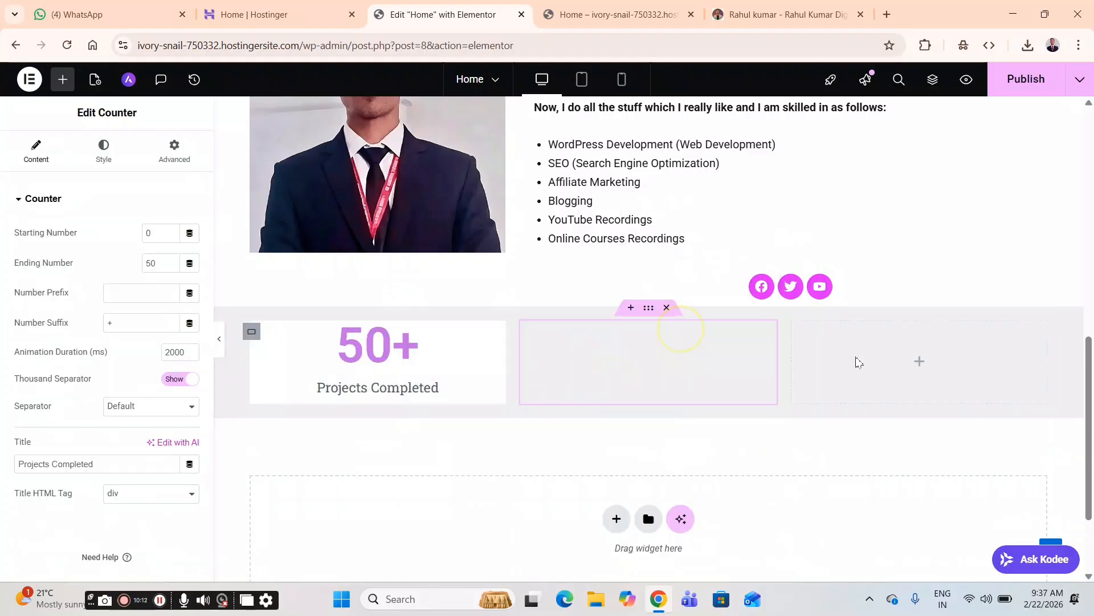
right_click(918, 369)
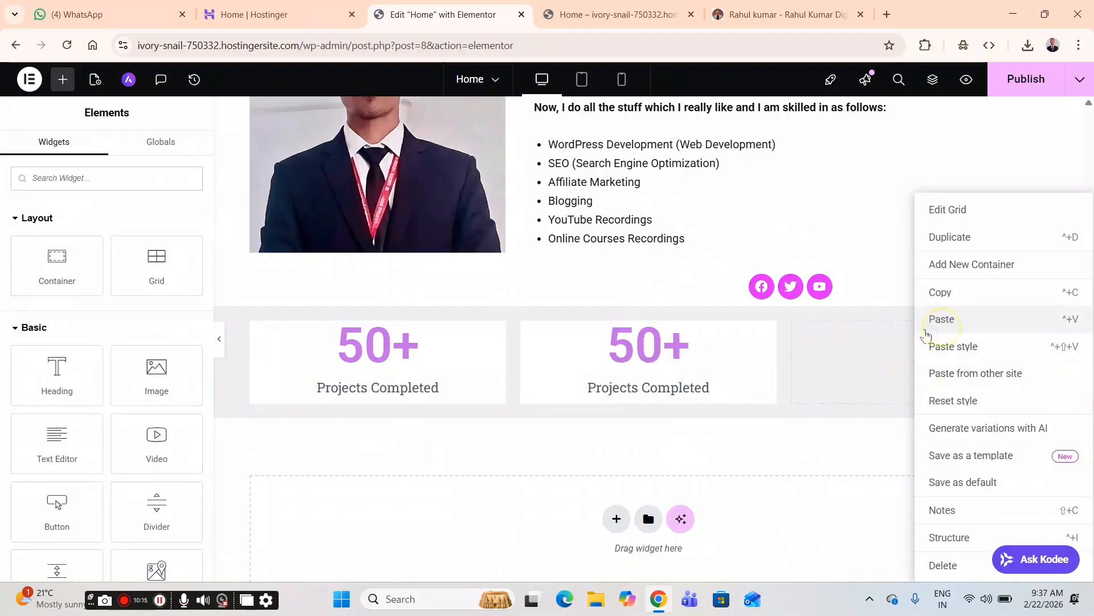
click(942, 319)
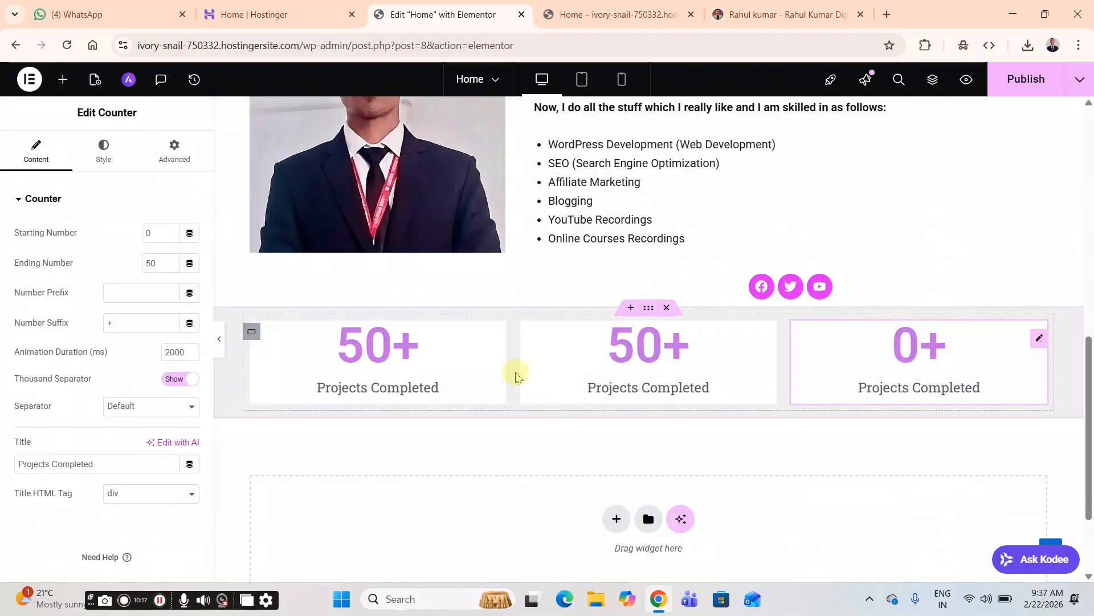
- Copy the text "Years Experience" from the reference portfolio site and return to the Elementor editor
click(796, 5)
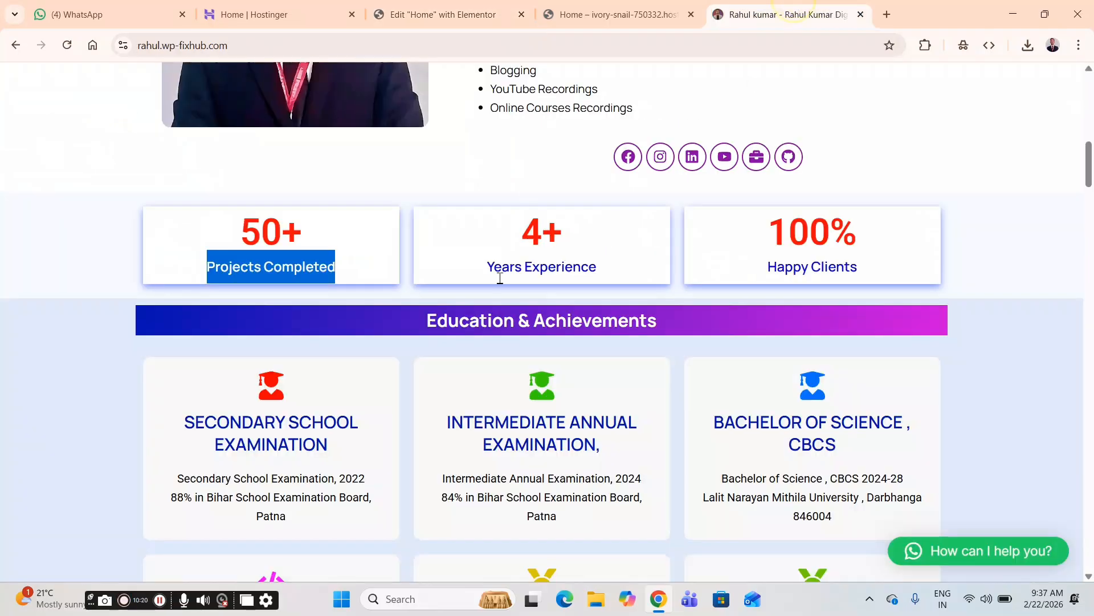
drag(486, 267, 605, 271)
right_click(587, 266)
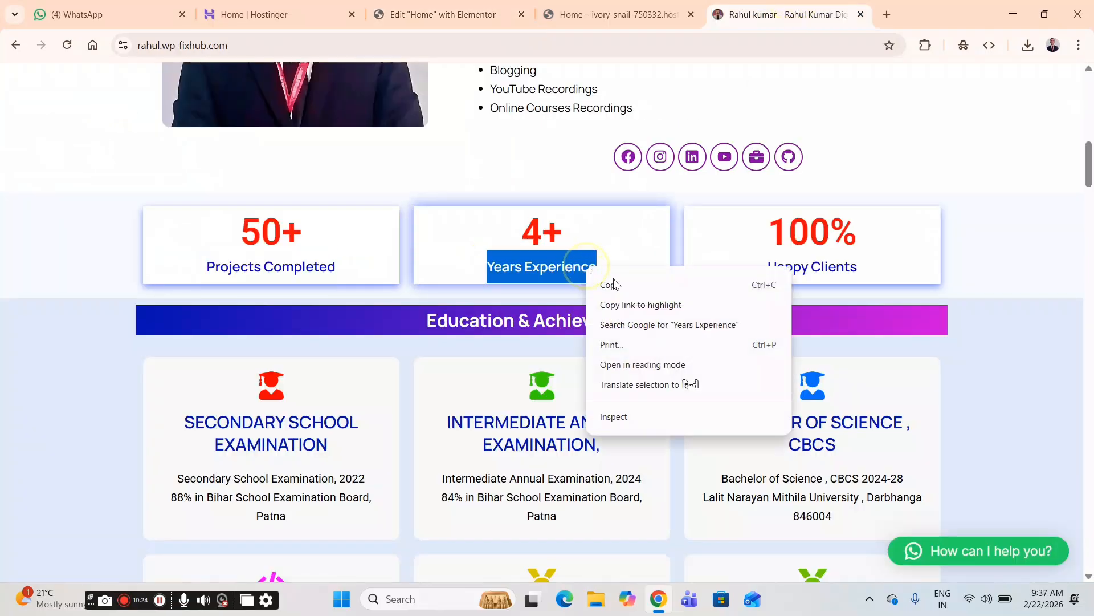
click(614, 284)
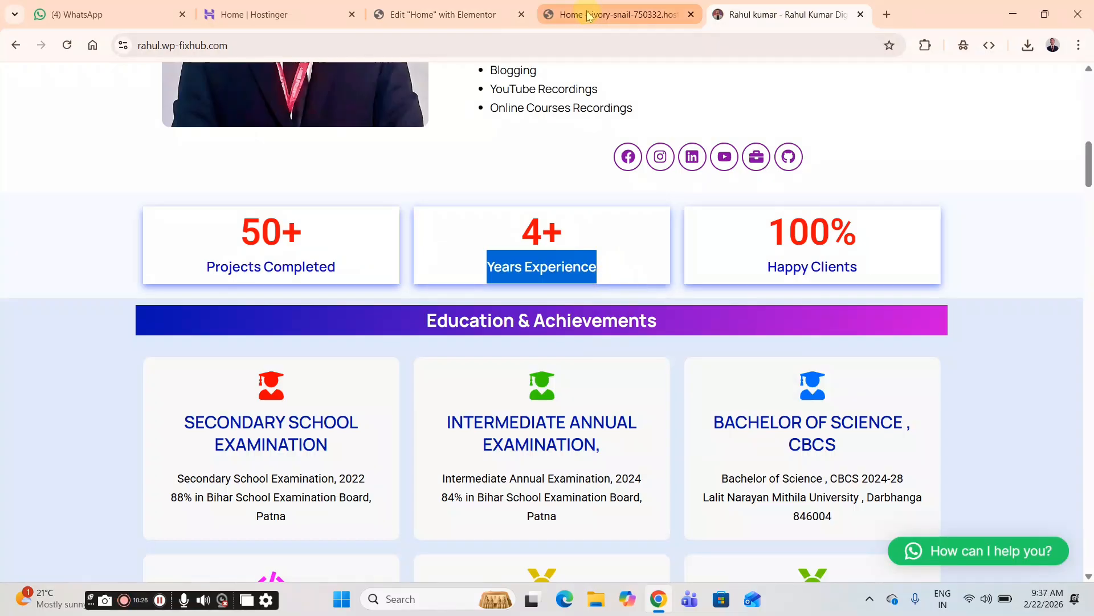
click(480, 12)
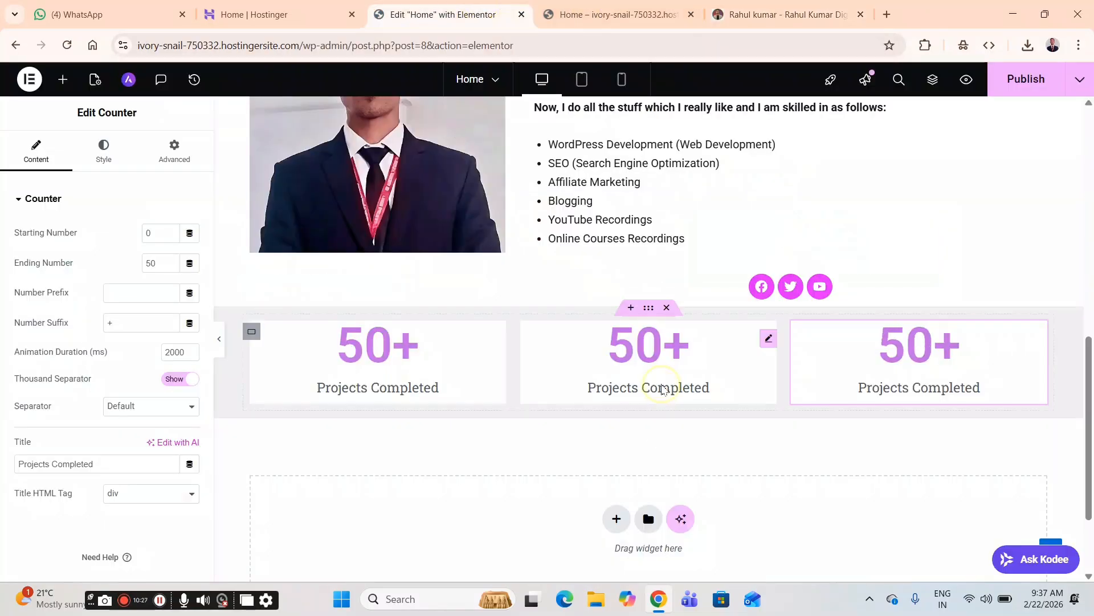
- Give the middle counter the copied title "Years Experience" and the ending number 4, and publish the page
click(661, 389)
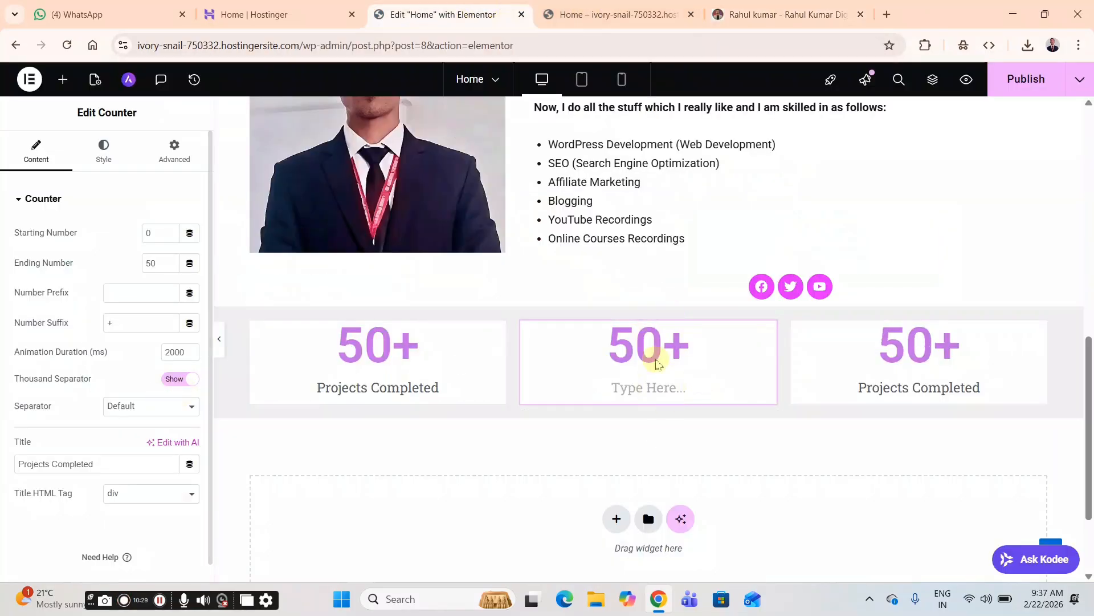
click(651, 357)
click(114, 467)
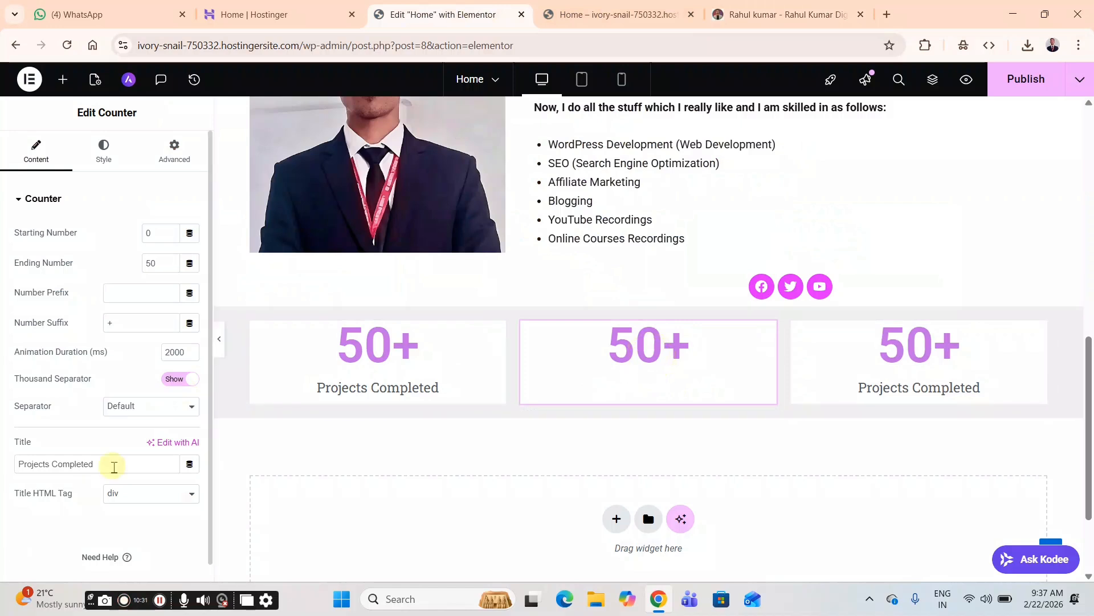
drag(74, 475, 6, 481)
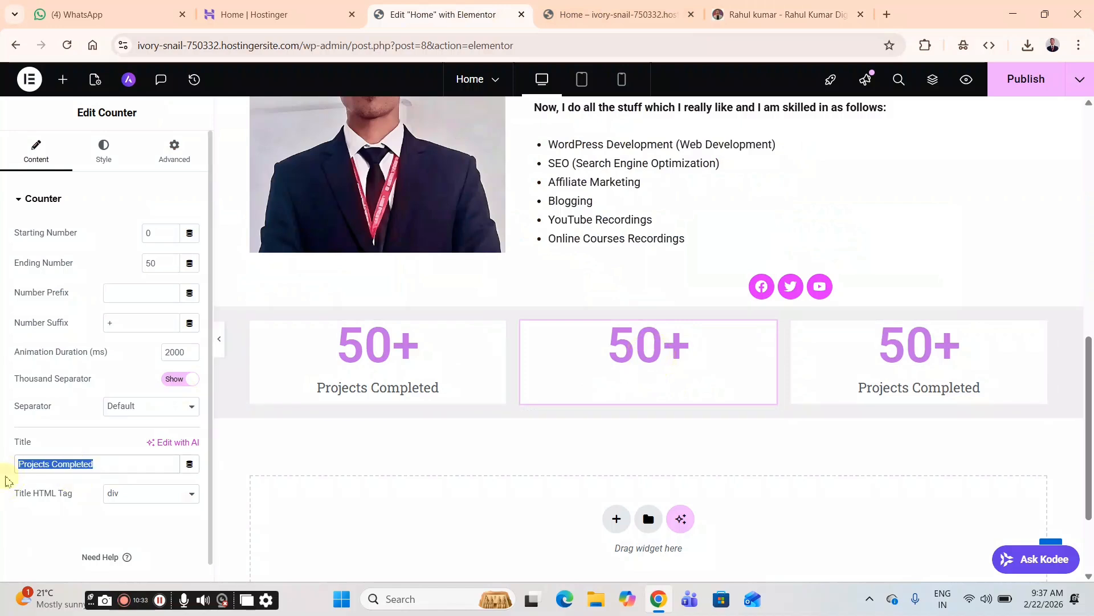
key(ctrl+v)
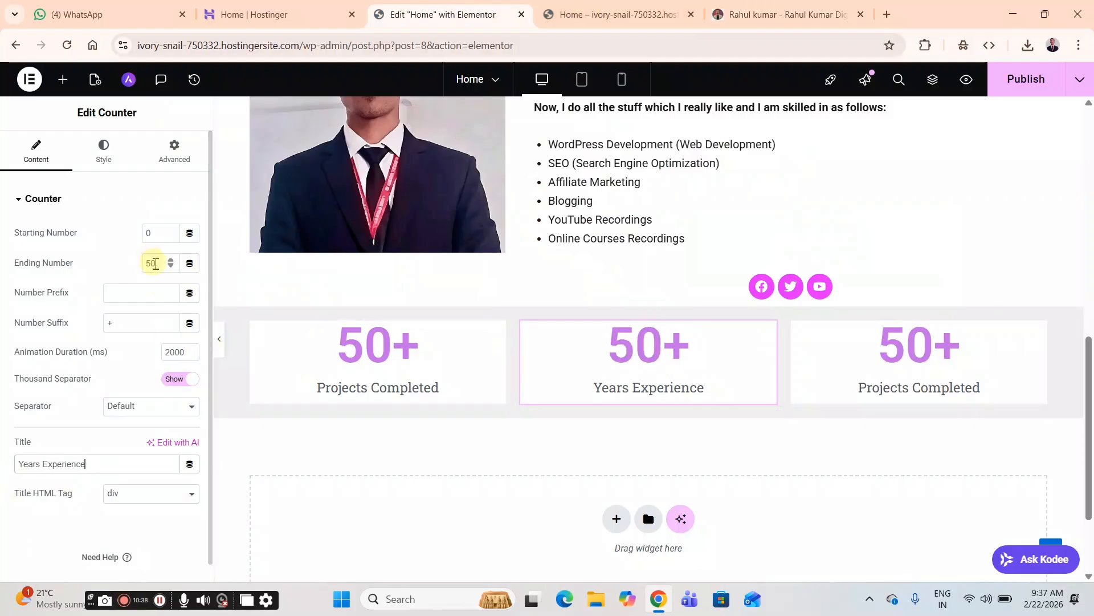
key(BackSpace)
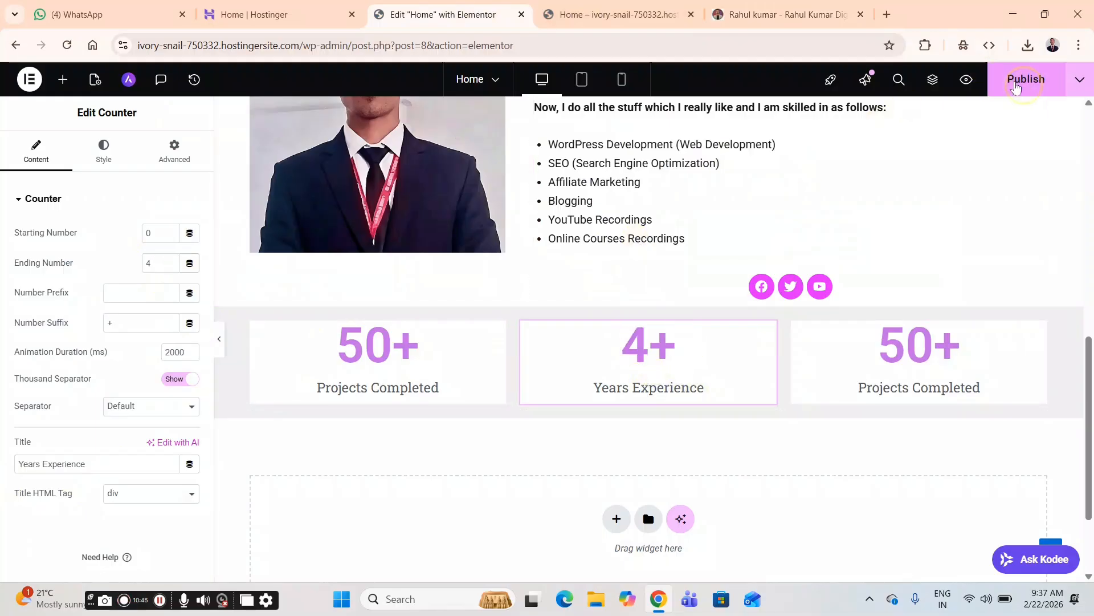
click(1024, 80)
- Copy the text "Happy Clients" from the reference portfolio site and return to the Elementor editor
click(795, 14)
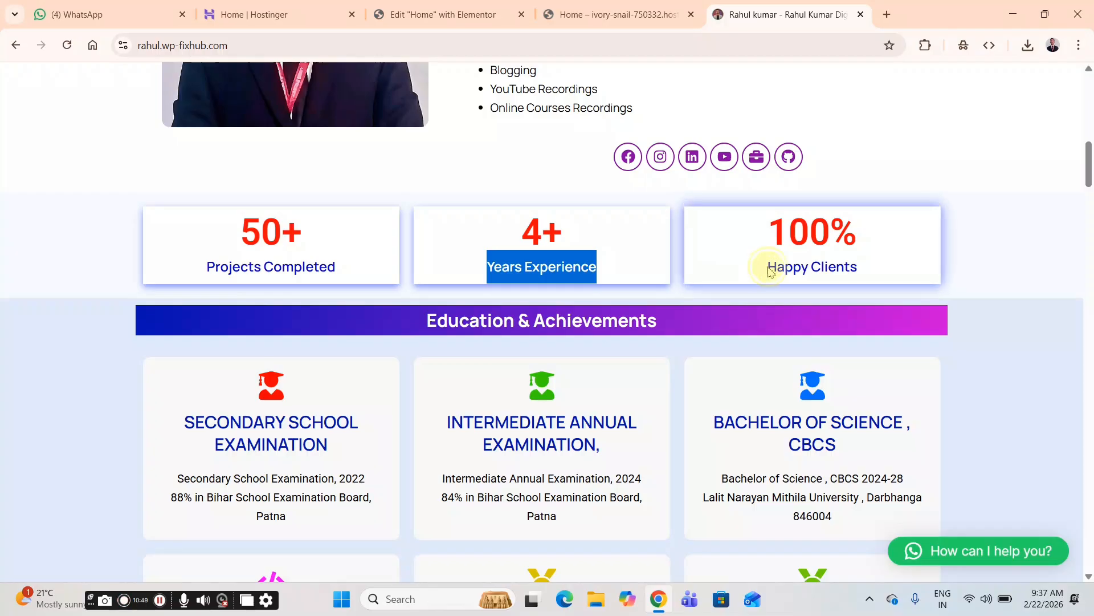
drag(768, 268, 882, 271)
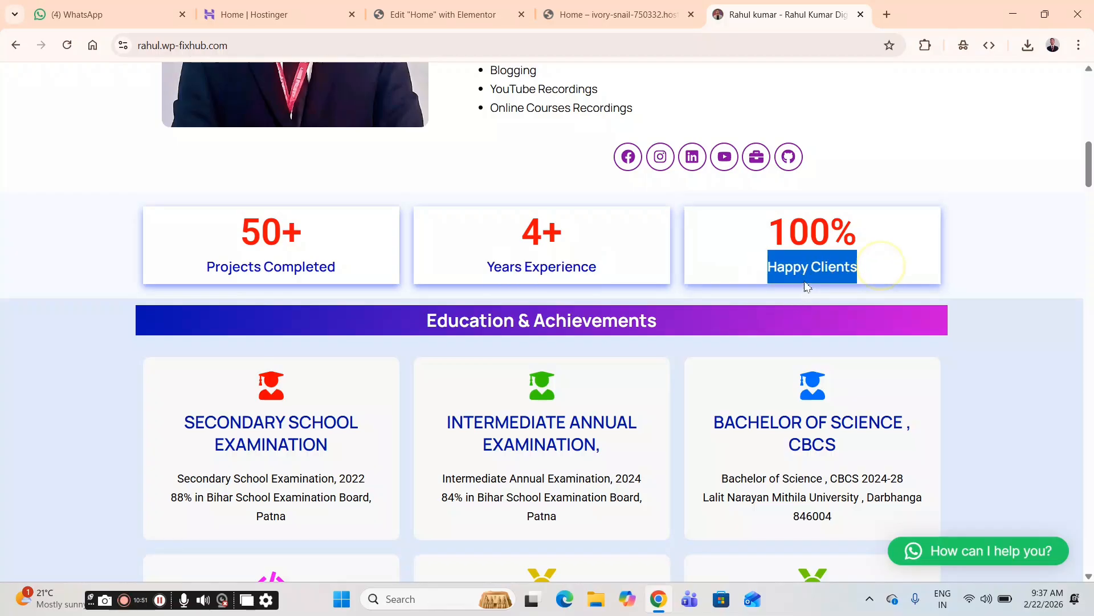
right_click(808, 262)
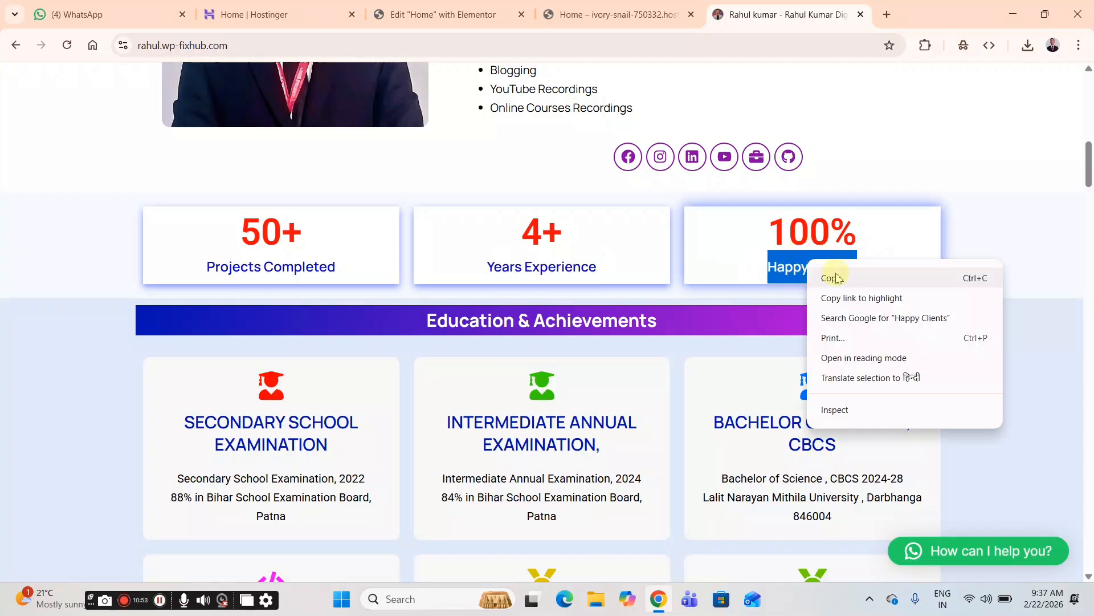
click(837, 279)
click(456, 14)
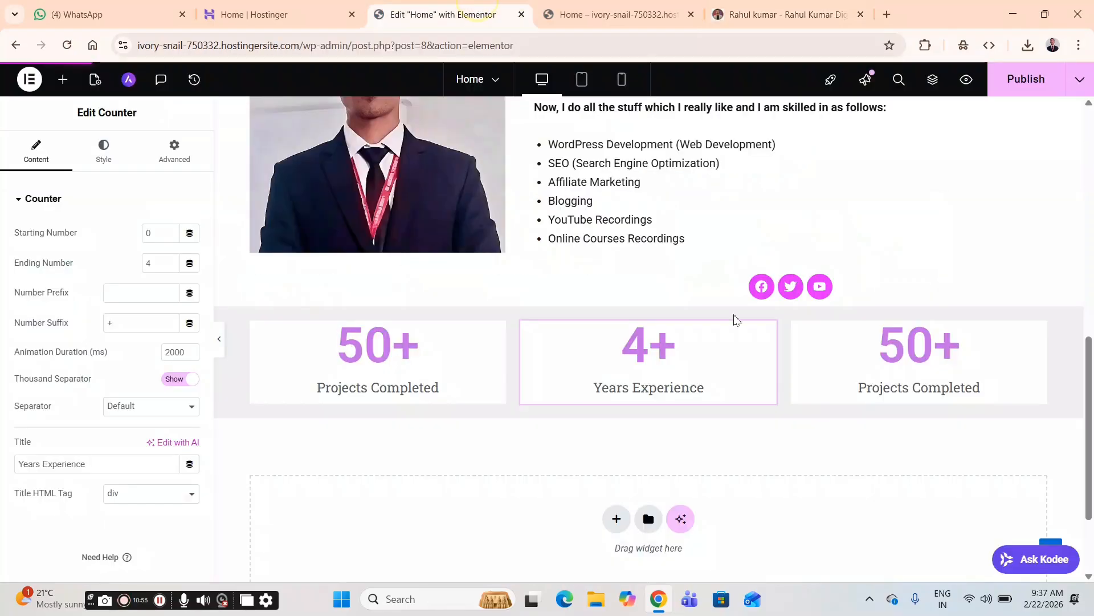
- Give the third counter the title "Happy Clients" and the ending number 100
click(910, 371)
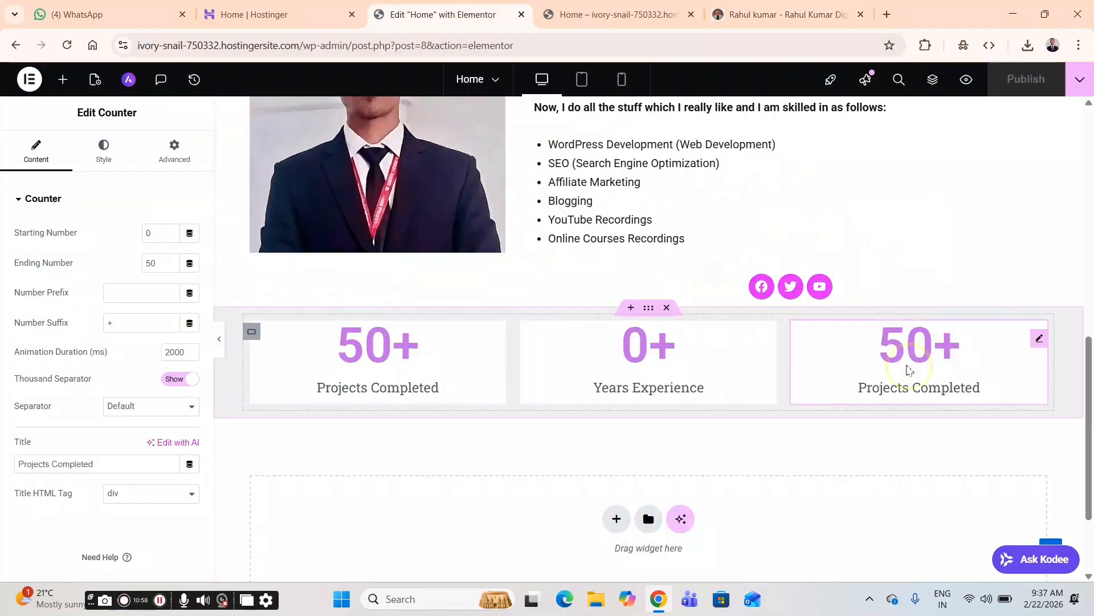
drag(105, 463, 2, 483)
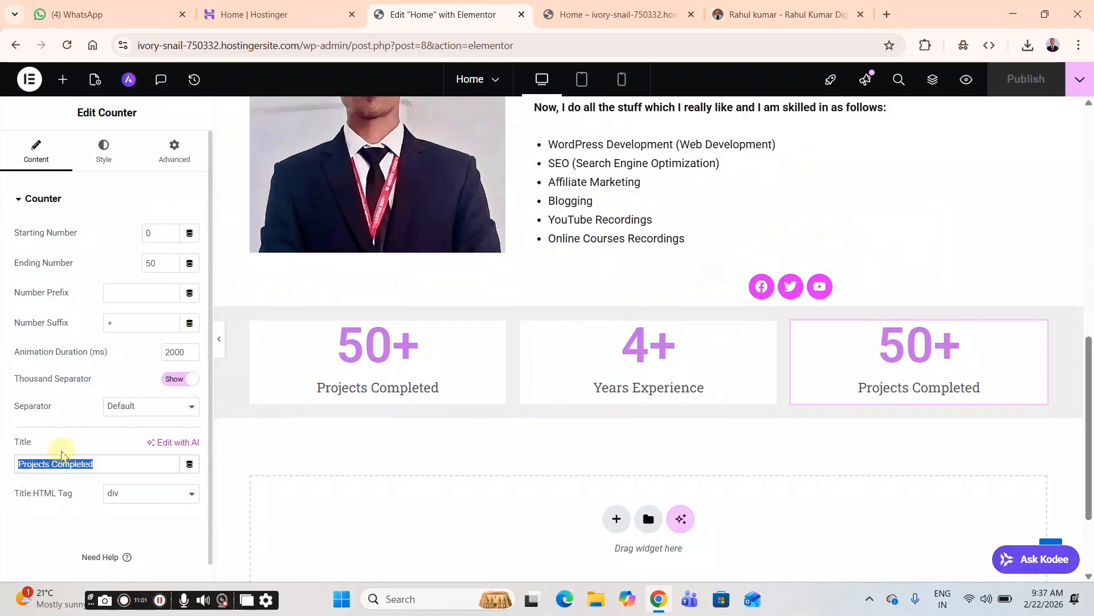
text(Happy Clients)
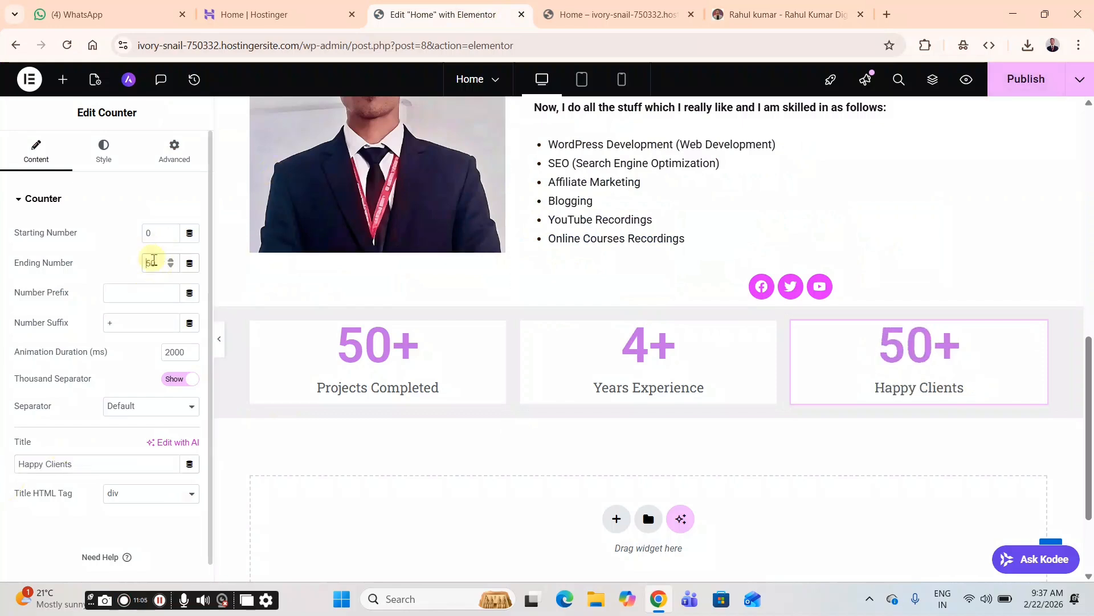
key(BackSpace)
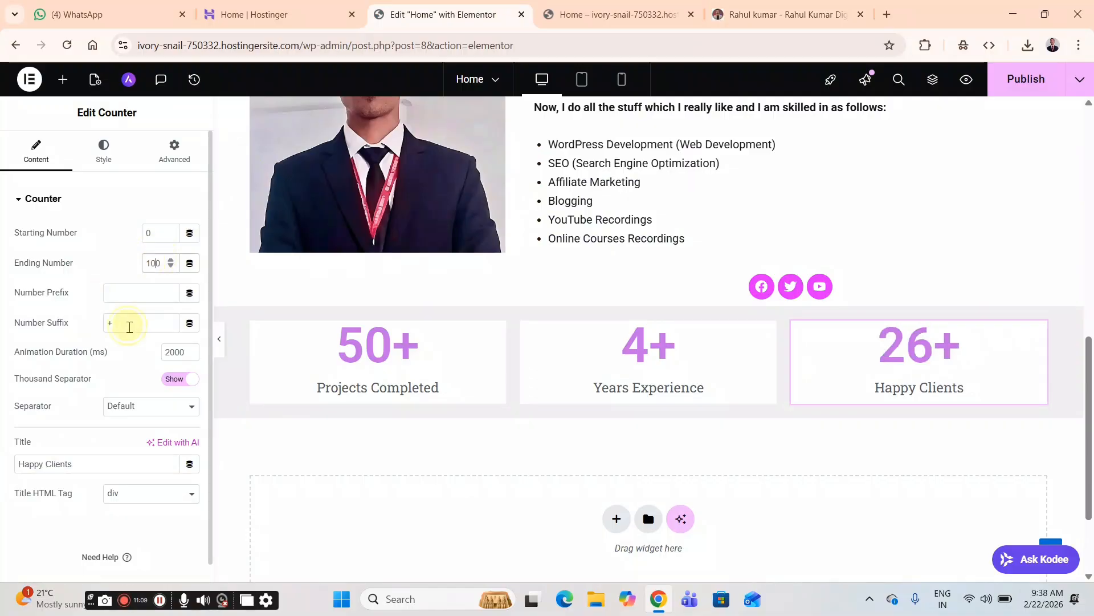
- Set the Happy Clients counter's number suffix to % and publish the page
double_click(107, 323)
key(BackSpace)
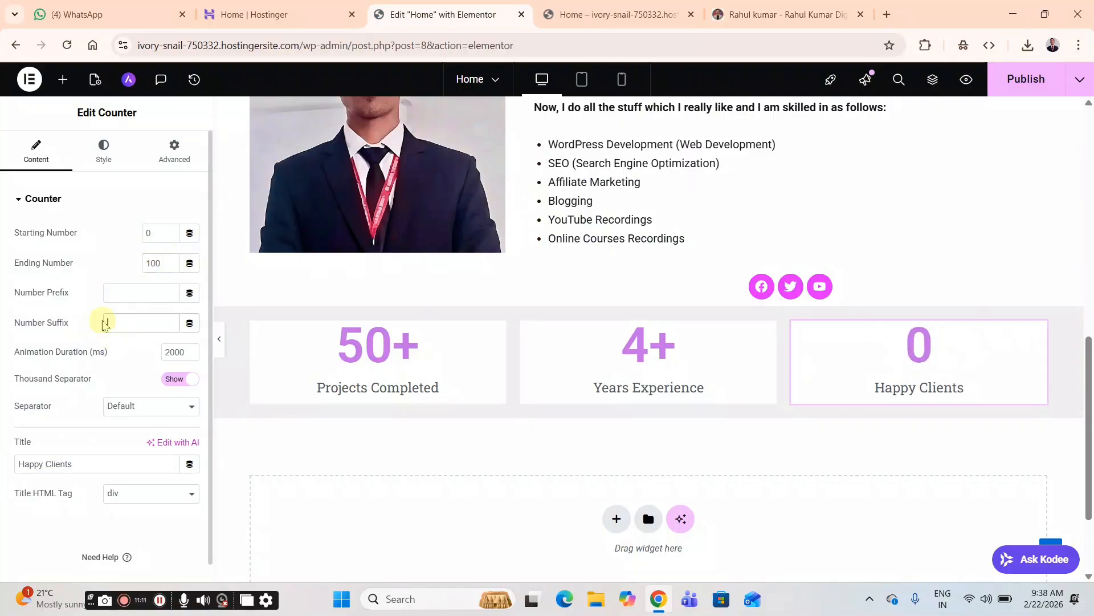
text(%)
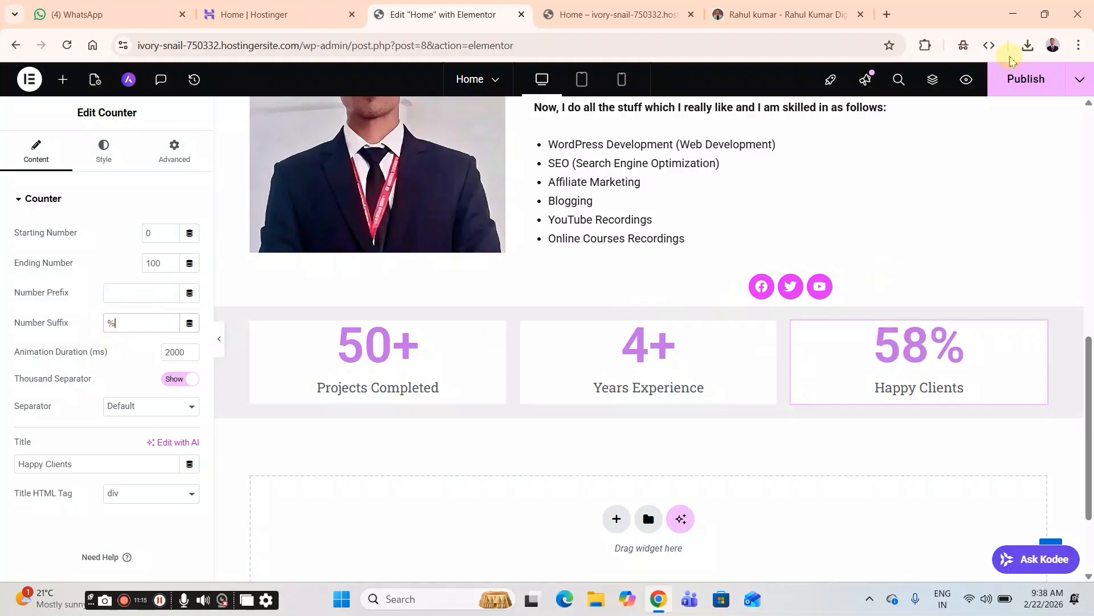
click(1025, 85)
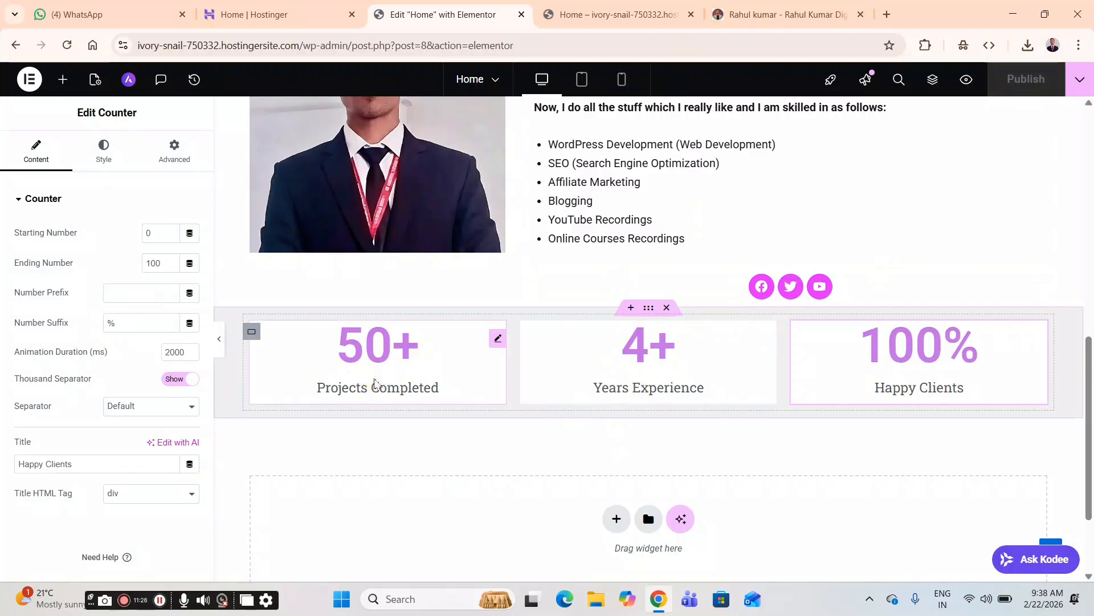
- Select the "Education & Achievements" heading text on the reference portfolio site
click(785, 12)
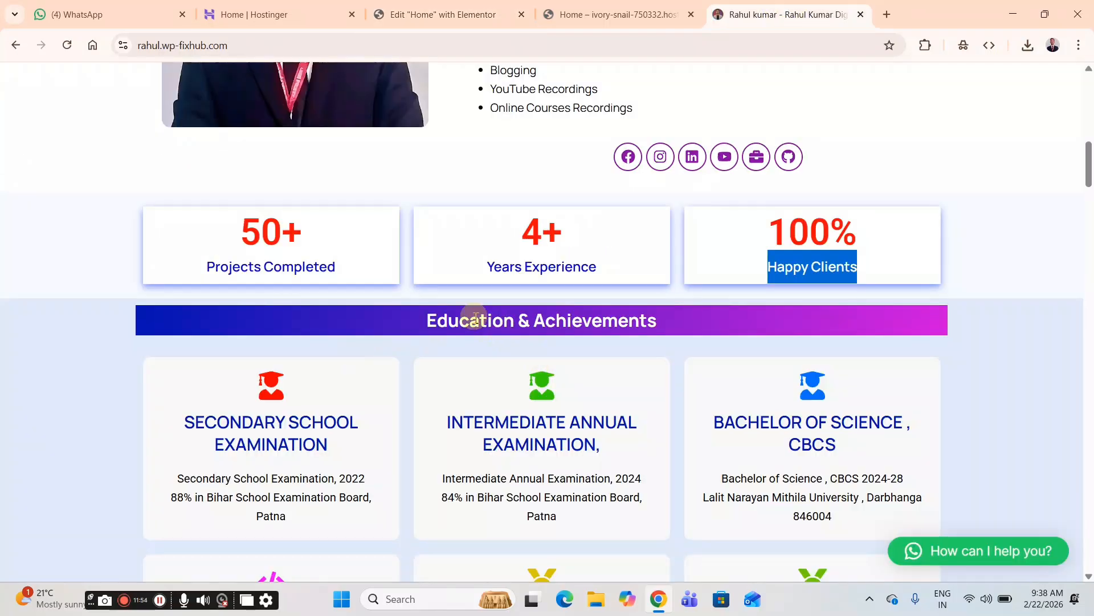
drag(420, 330, 686, 328)
click(422, 326)
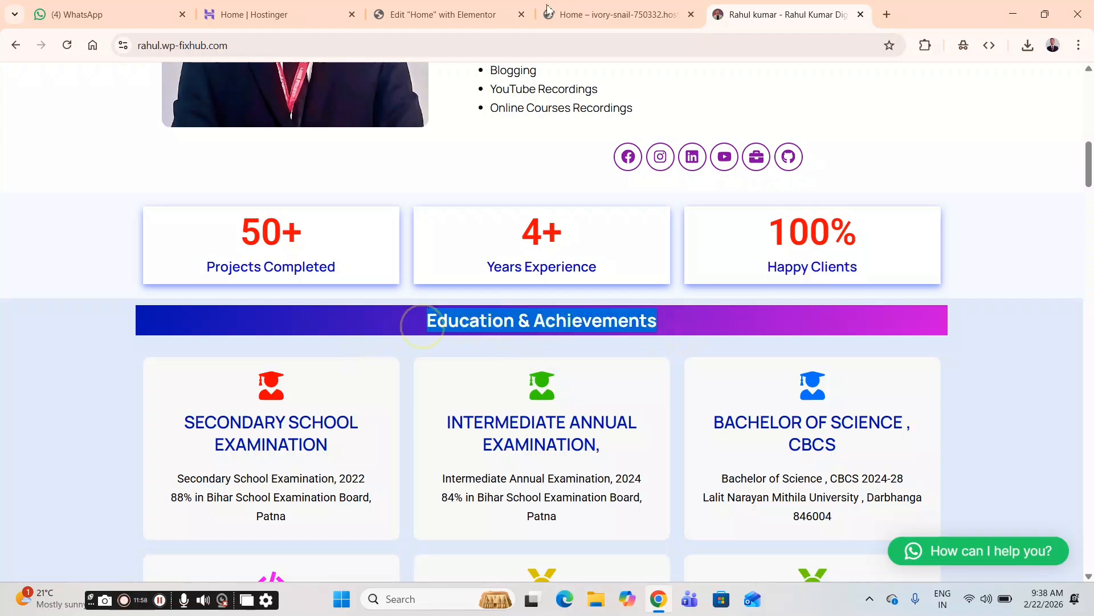
- Reload the live Home page to check the published counter section, and return to the Elementor editor
click(576, 13)
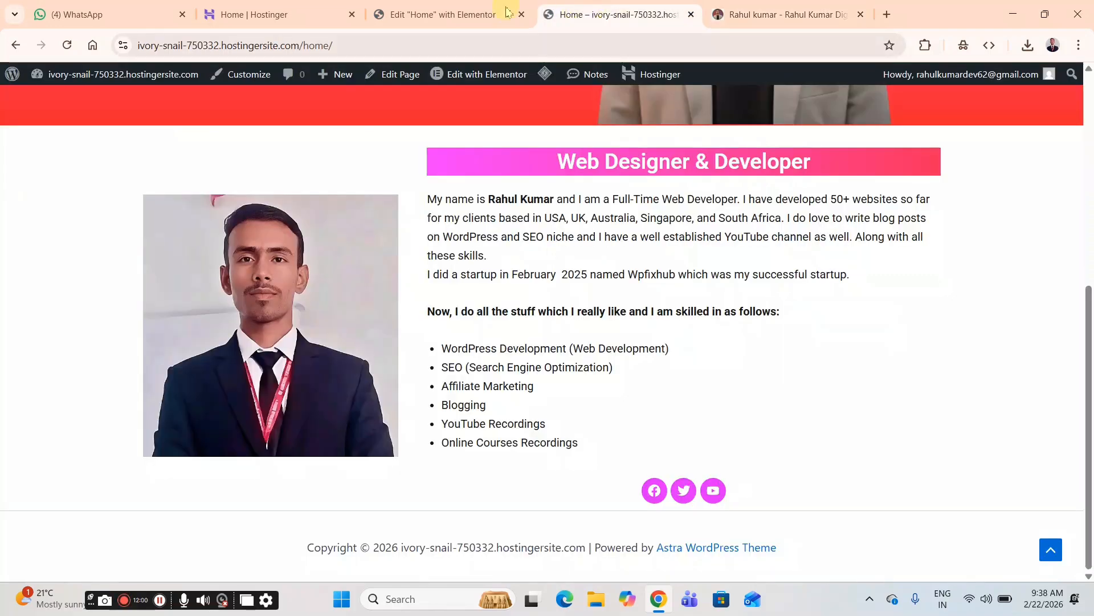
click(67, 46)
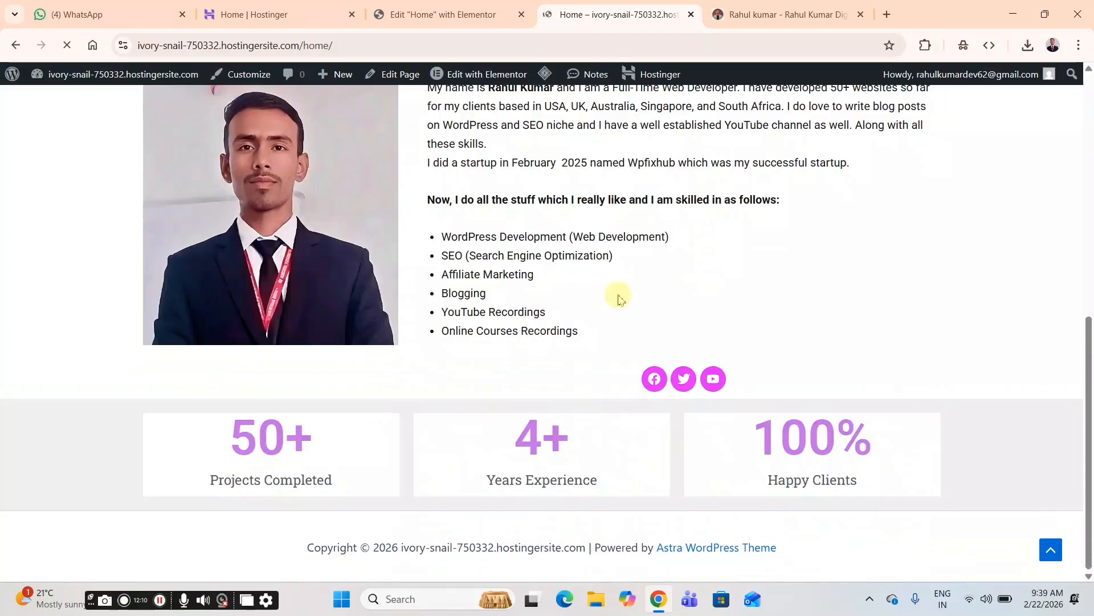
click(444, 14)
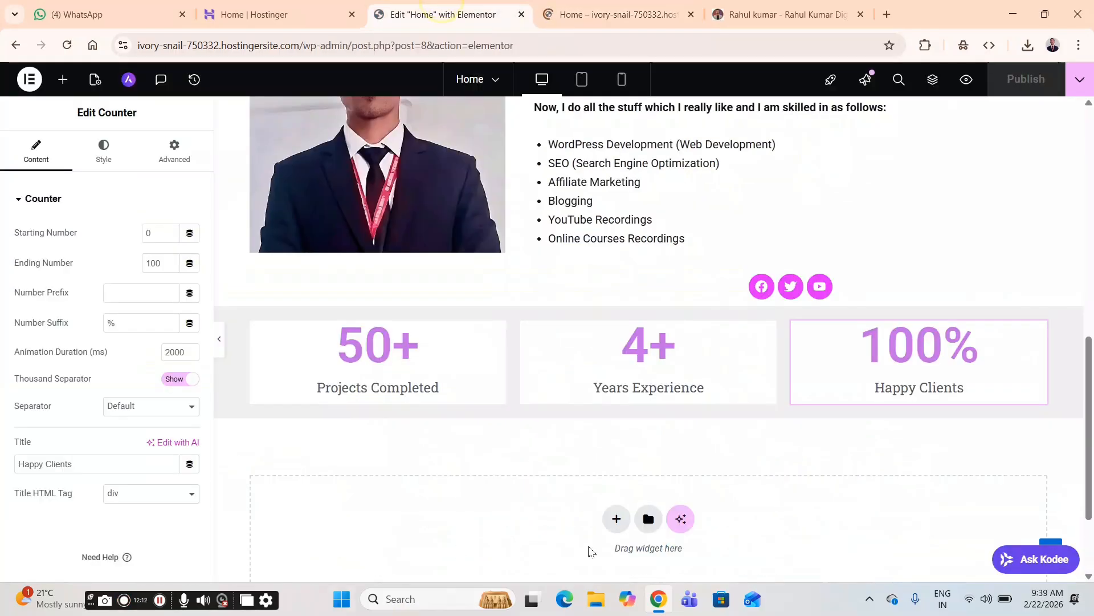
- Add a flexbox container with the single-column, downward structure below the counter section
click(616, 518)
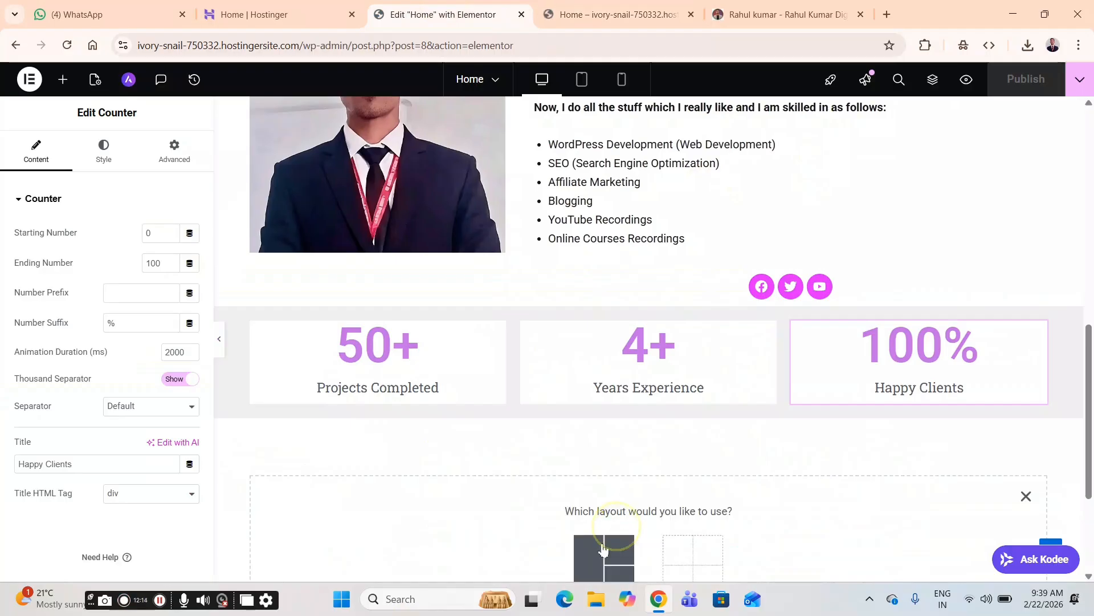
scroll(610, 530, down, 3)
click(613, 363)
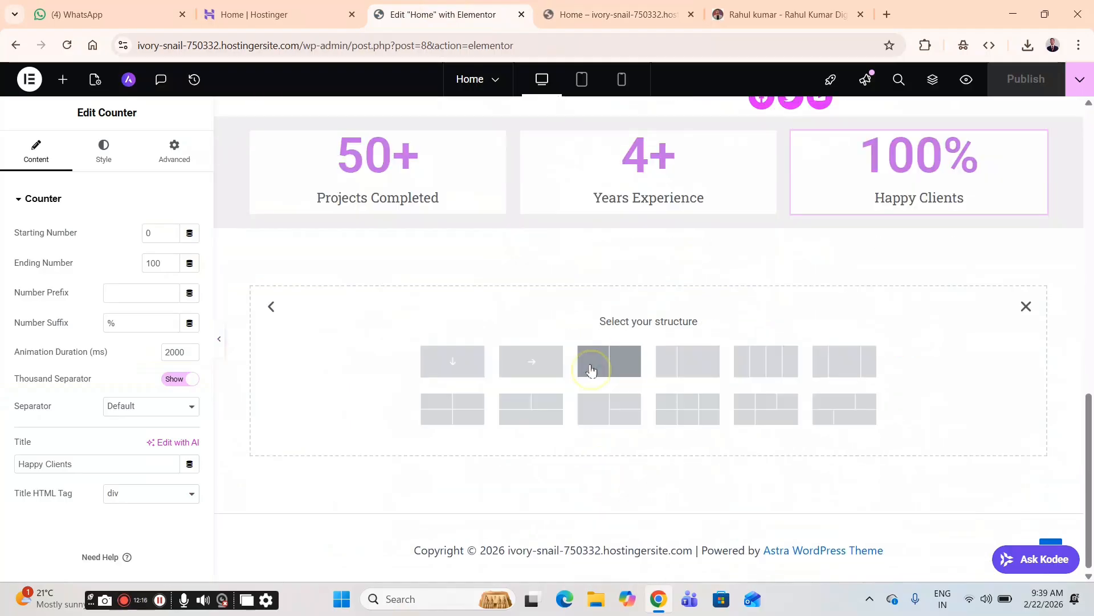
click(463, 374)
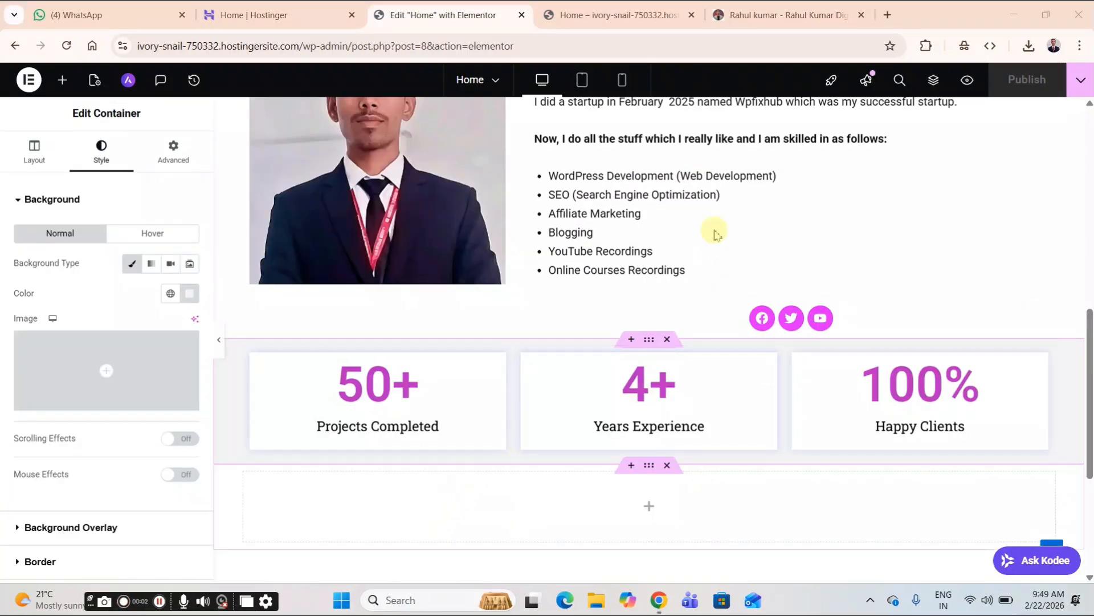
- Copy the "Web Designer & Developer" heading and paste it into the empty container below the counters
scroll(717, 234, up, 3)
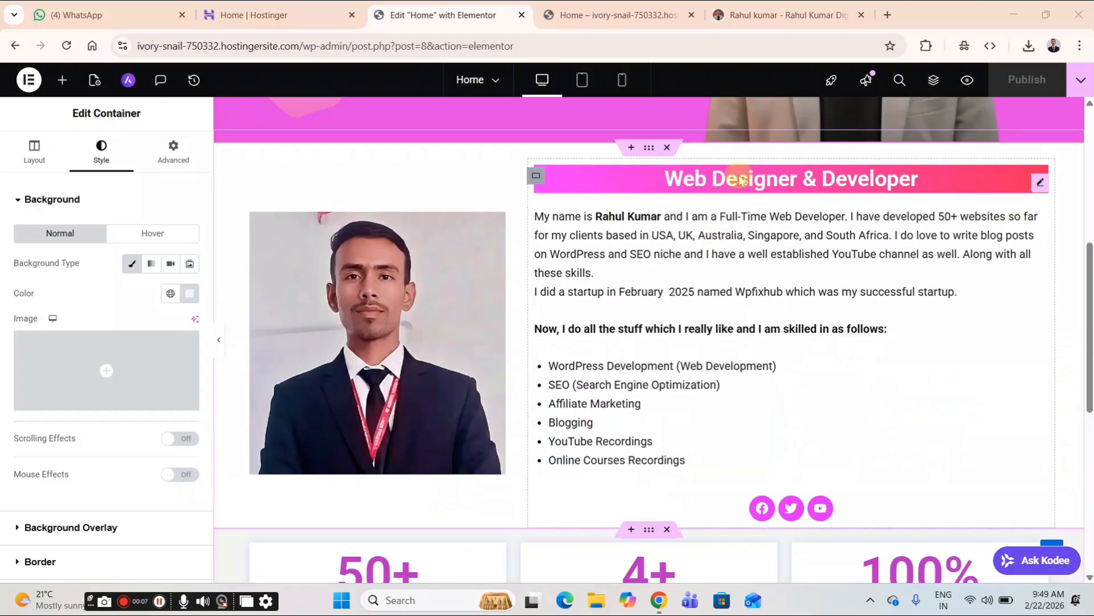
right_click(695, 178)
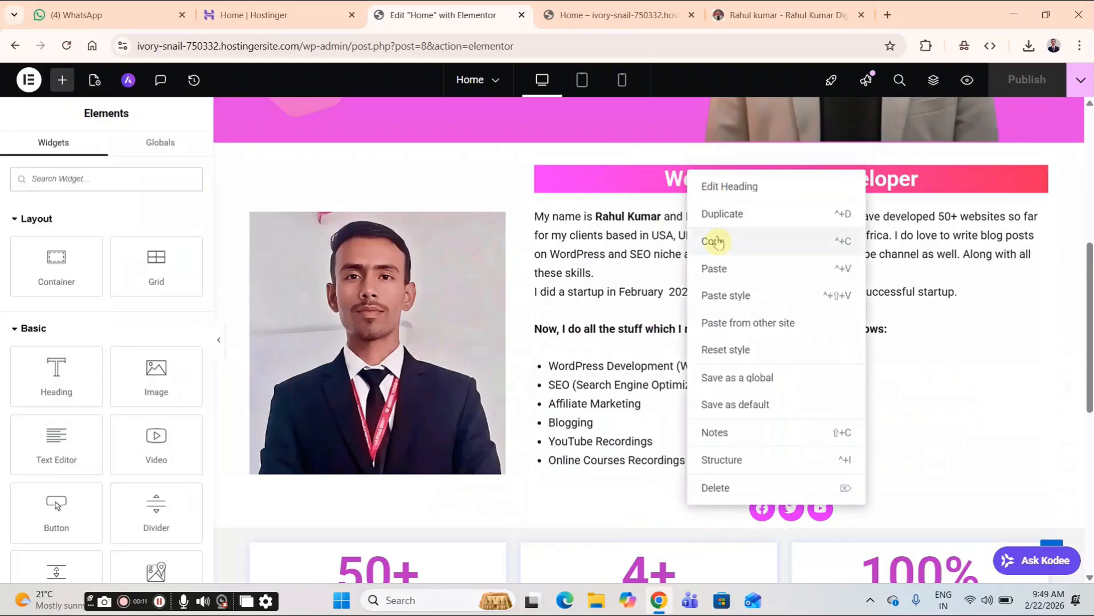
click(712, 241)
scroll(643, 295, down, 5)
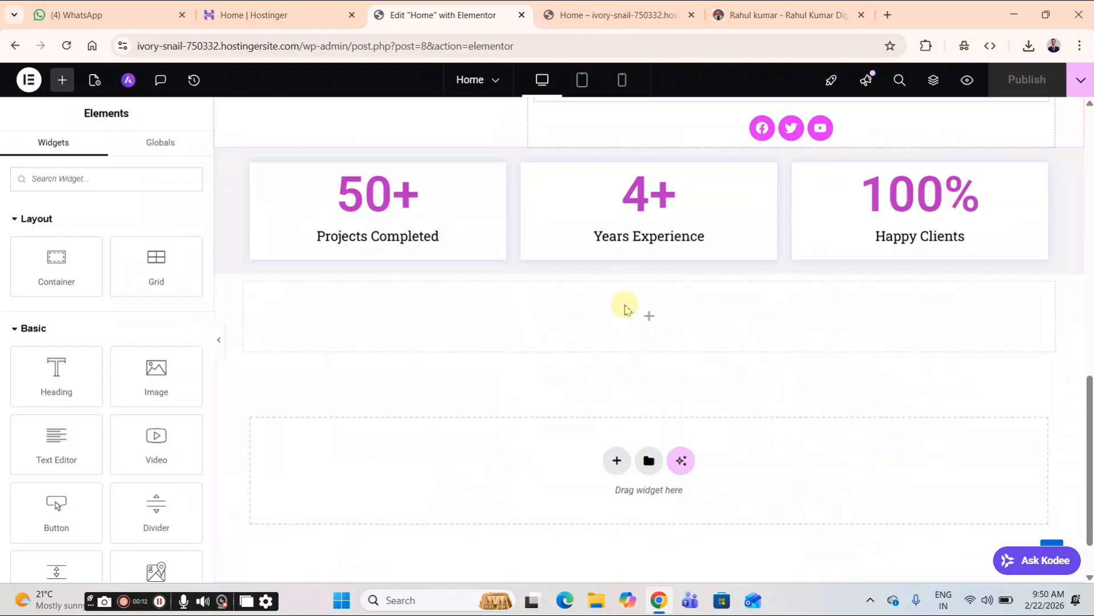
right_click(650, 317)
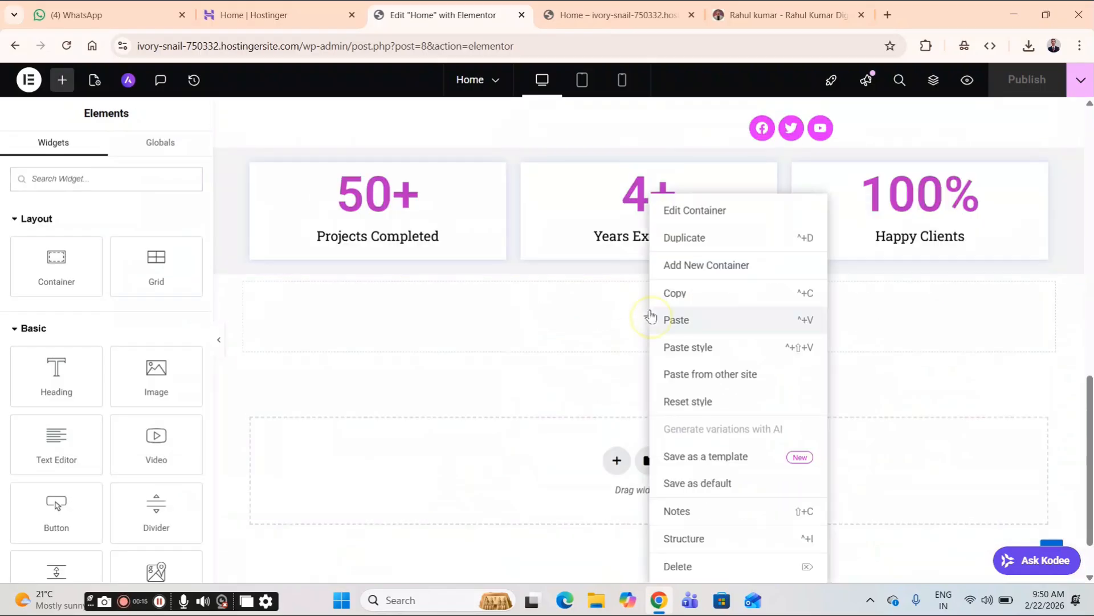
click(675, 319)
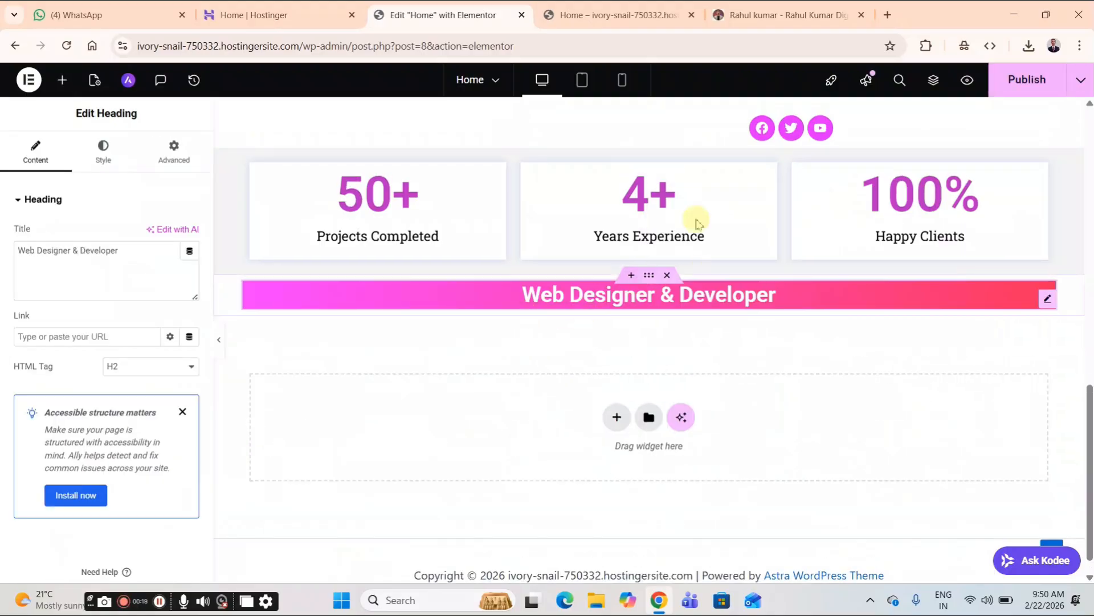
- Replace the pasted heading's title with "Education & Achievements", copied from the reference portfolio site
click(787, 15)
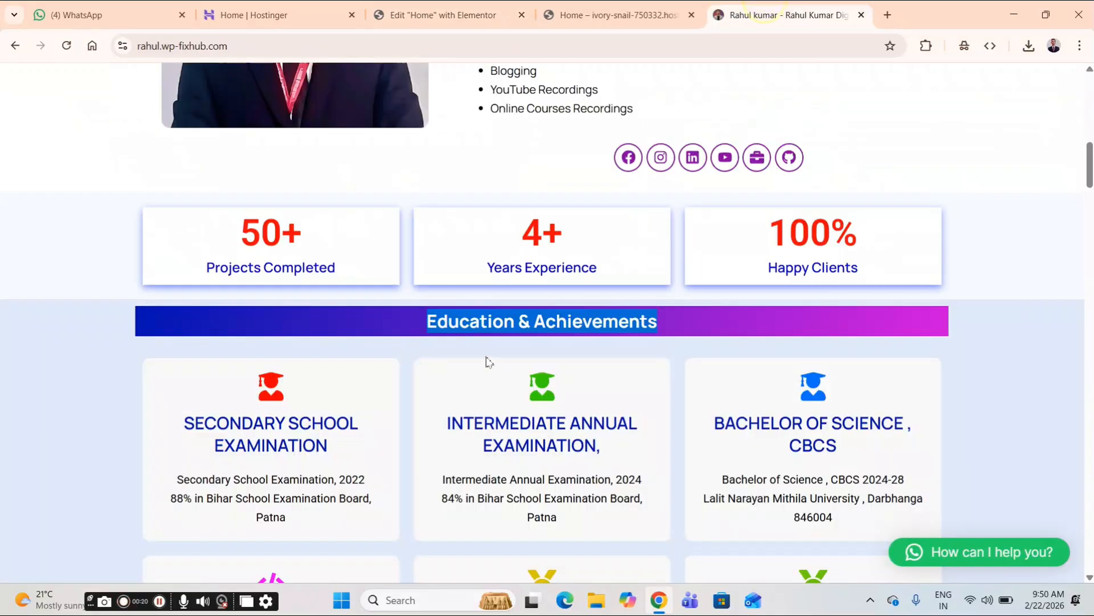
right_click(472, 323)
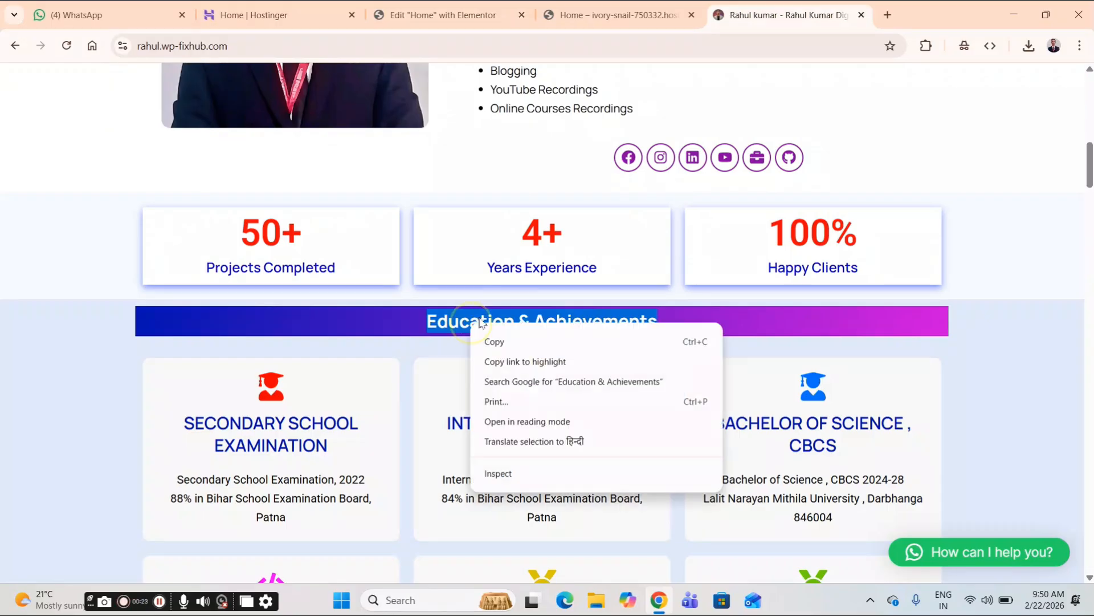
click(505, 342)
click(576, 14)
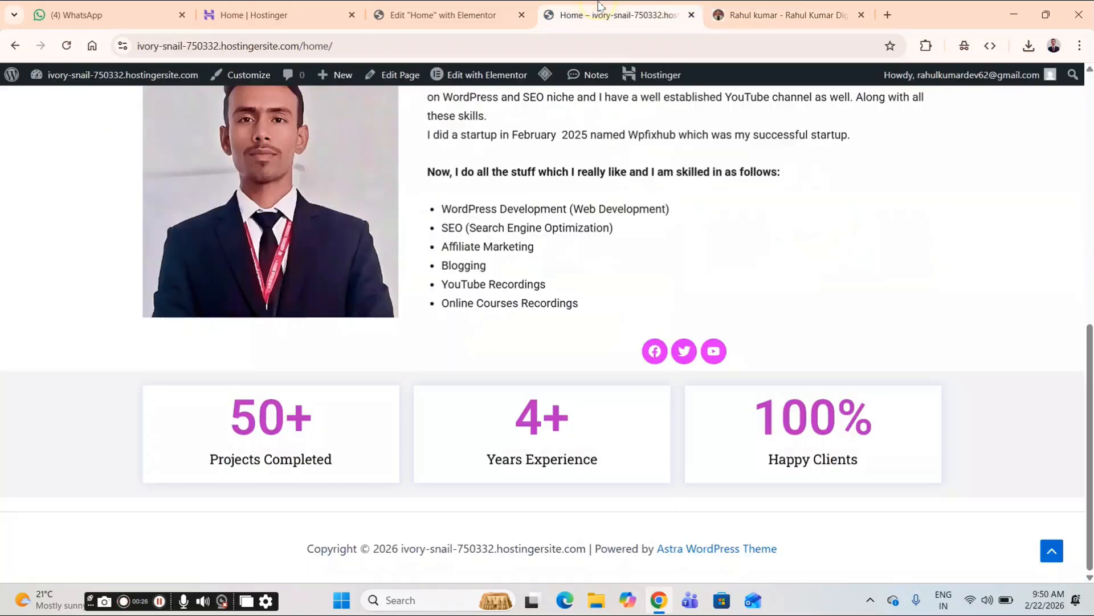
click(451, 15)
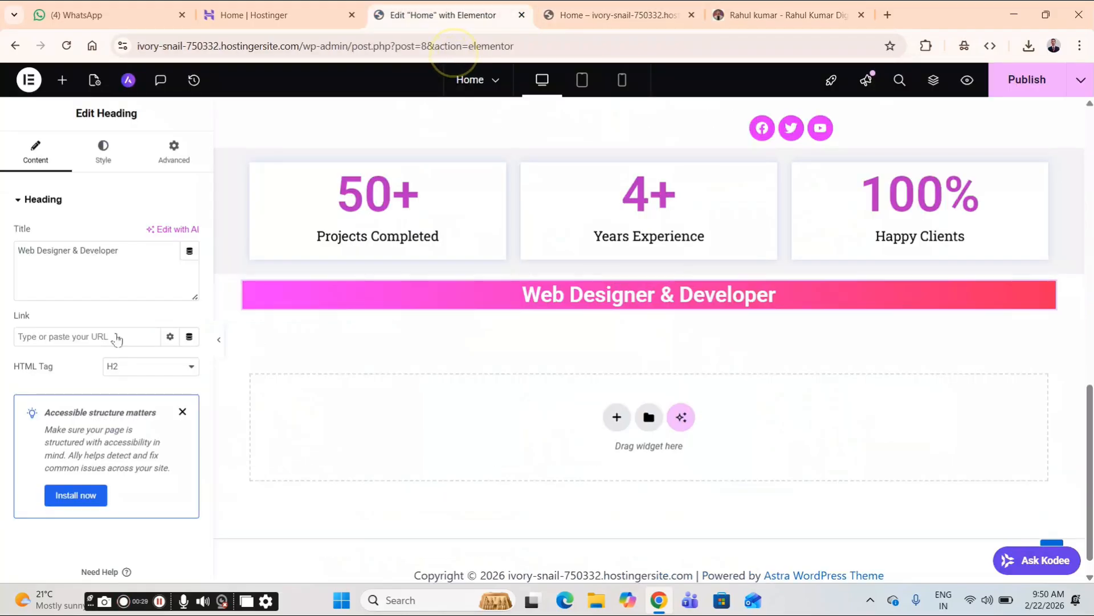
drag(145, 251, 11, 242)
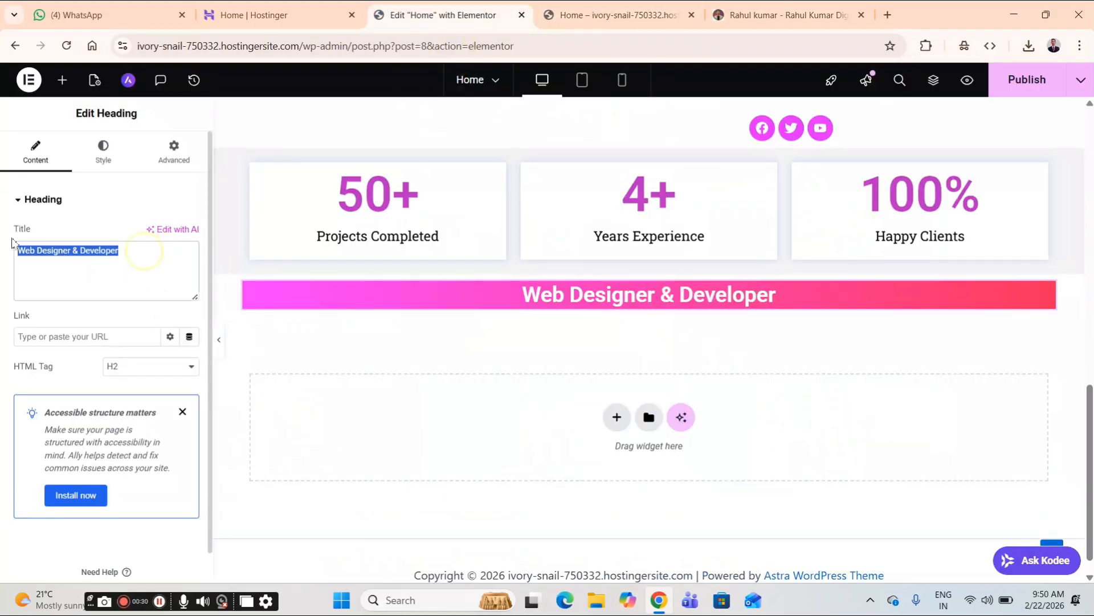
key(ctrl+v)
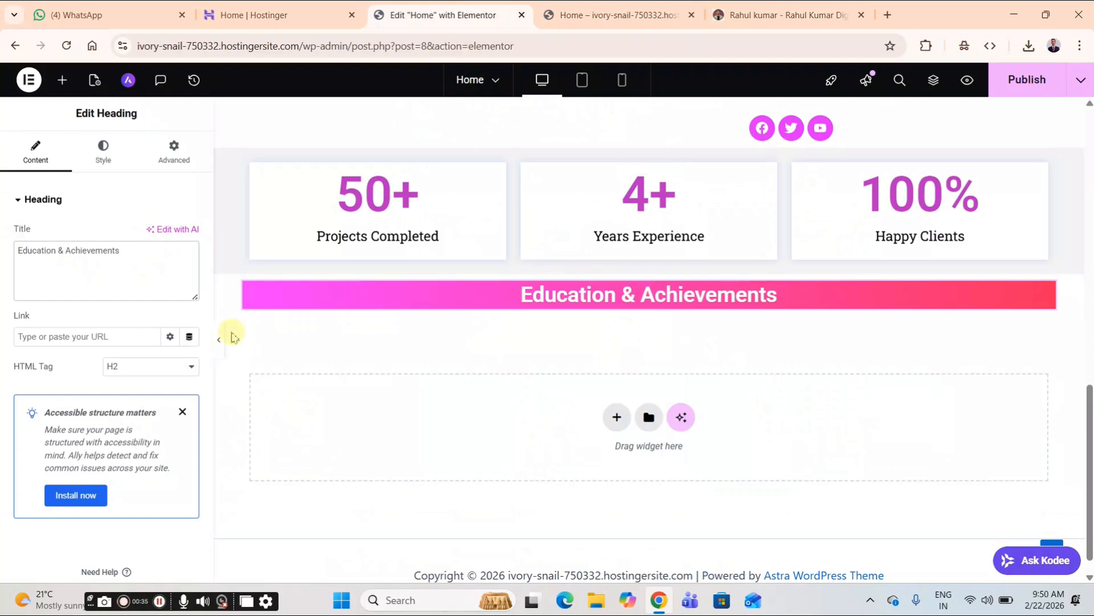
- Examine the card layout under Education & Achievements on the reference portfolio site and return to the Elementor editor
click(742, 7)
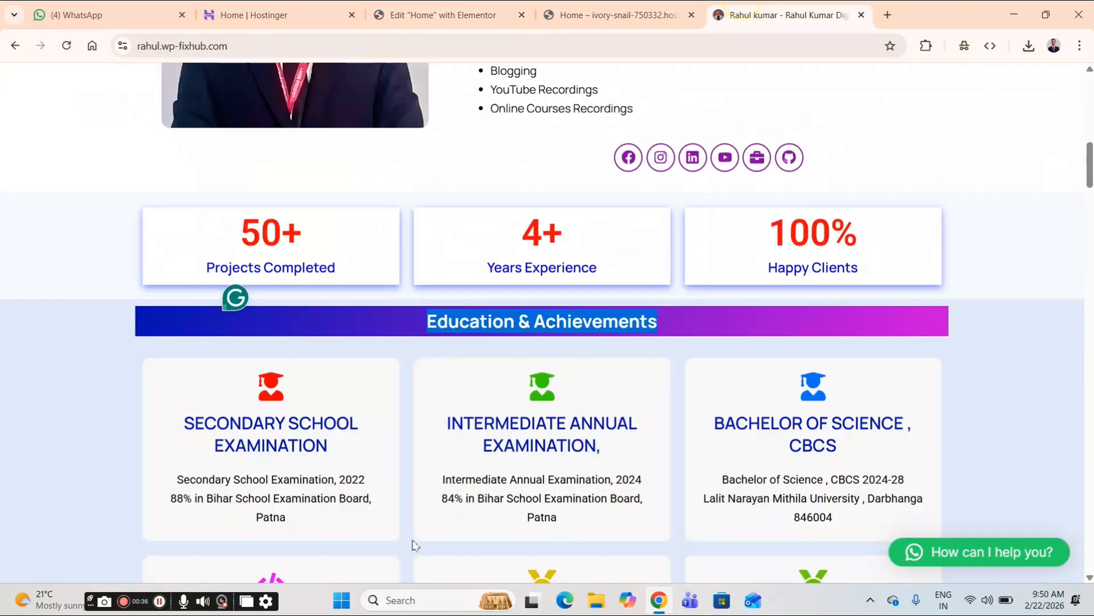
scroll(423, 470, down, 8)
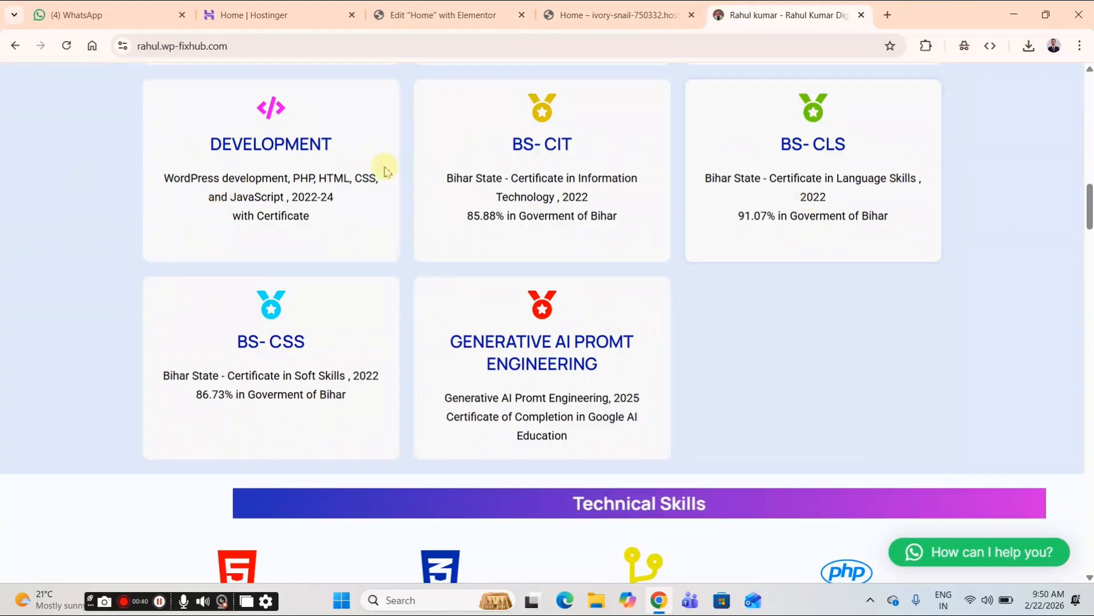
scroll(488, 197, up, 7)
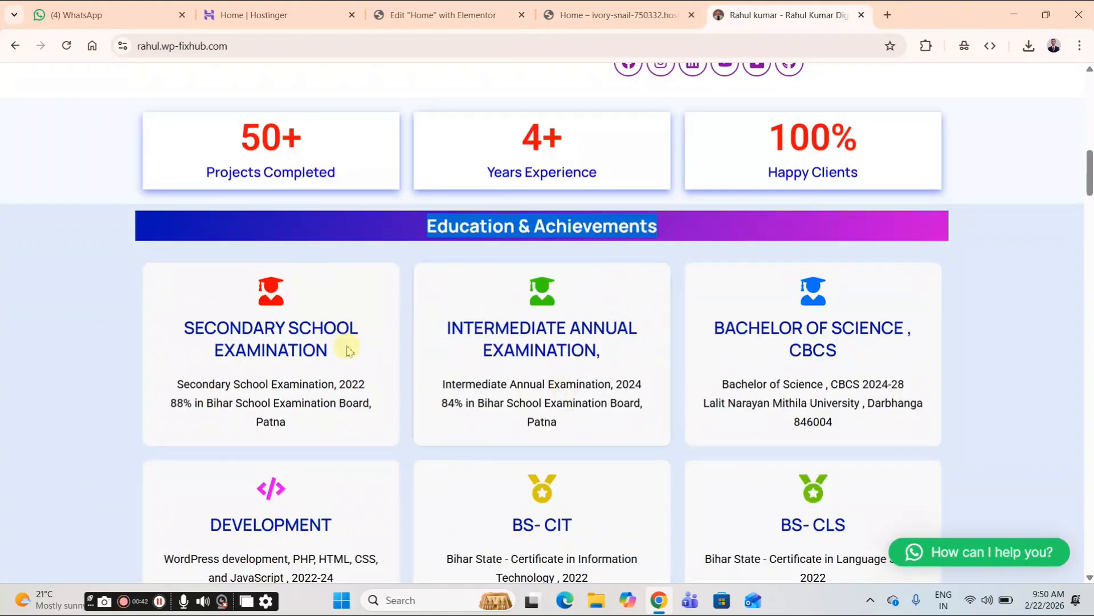
click(615, 15)
click(505, 17)
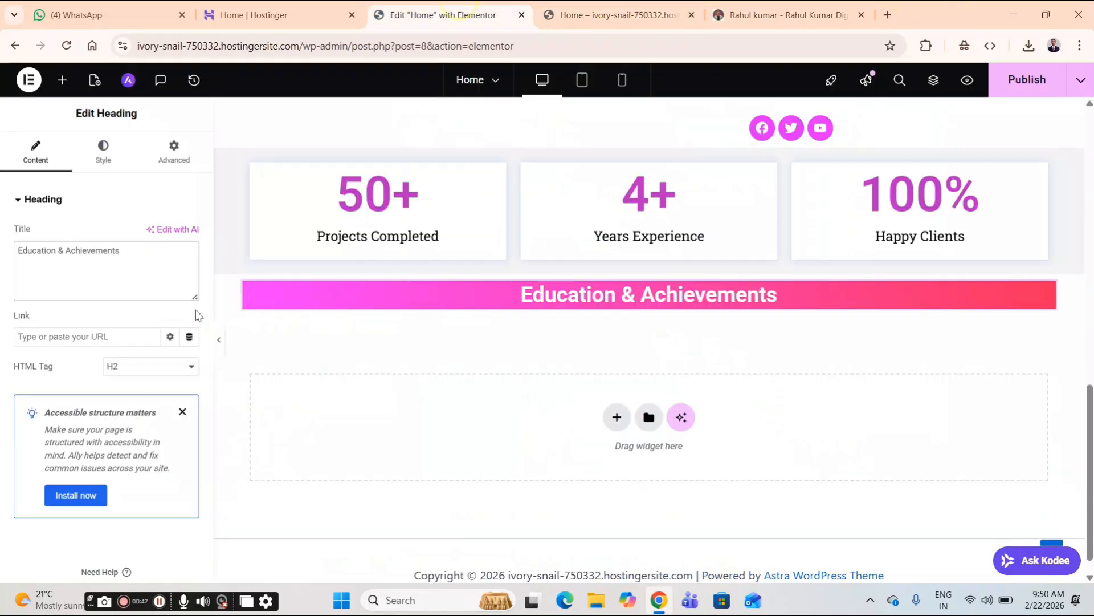
- Add a Grid container below the "Education & Achievements" heading
click(62, 81)
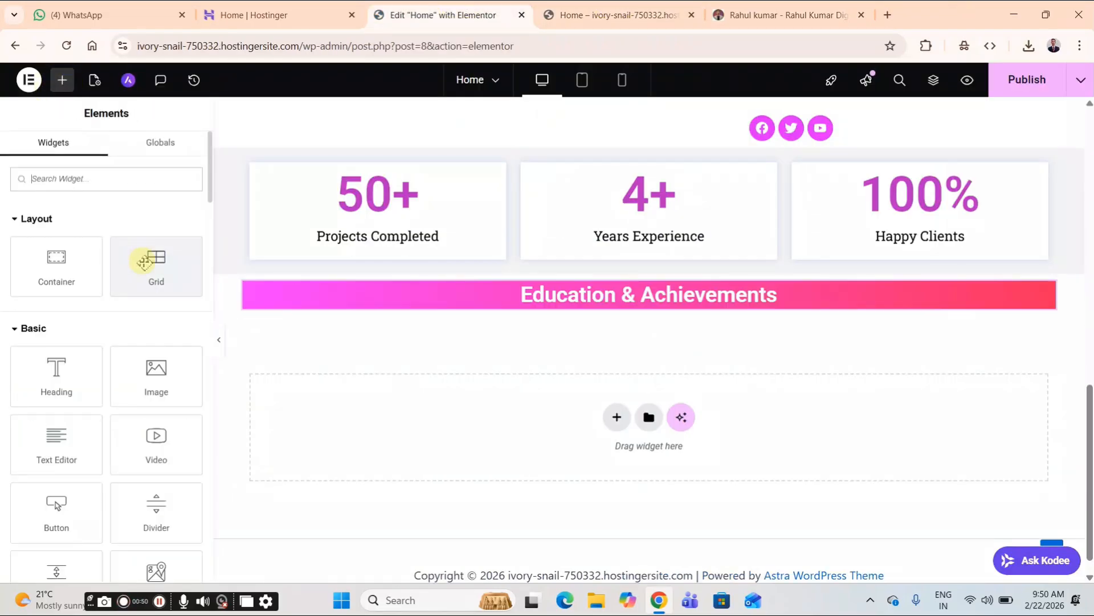
drag(151, 274, 186, 277)
drag(592, 359, 579, 315)
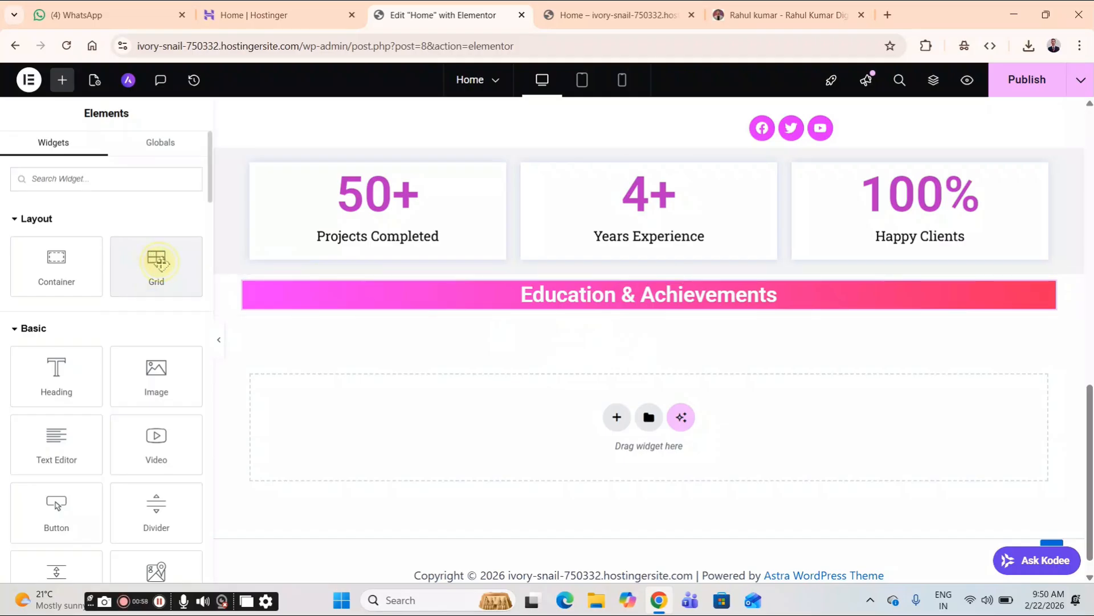
drag(159, 263, 517, 307)
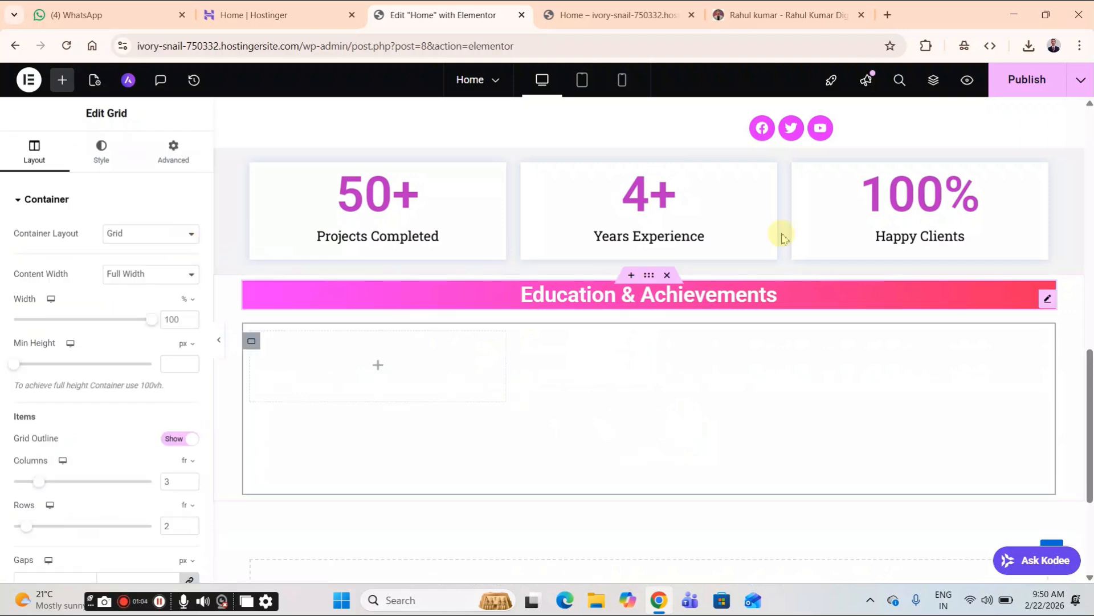
- Check how the education cards are arranged on the reference portfolio site and set the grid's rows to 3
click(741, 14)
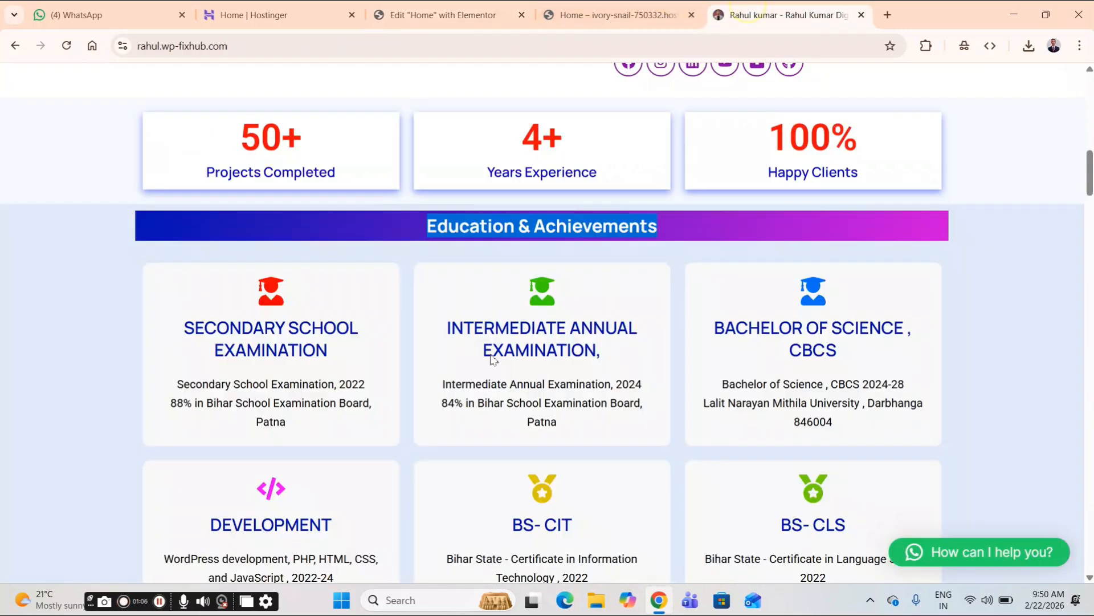
scroll(626, 378, down, 2)
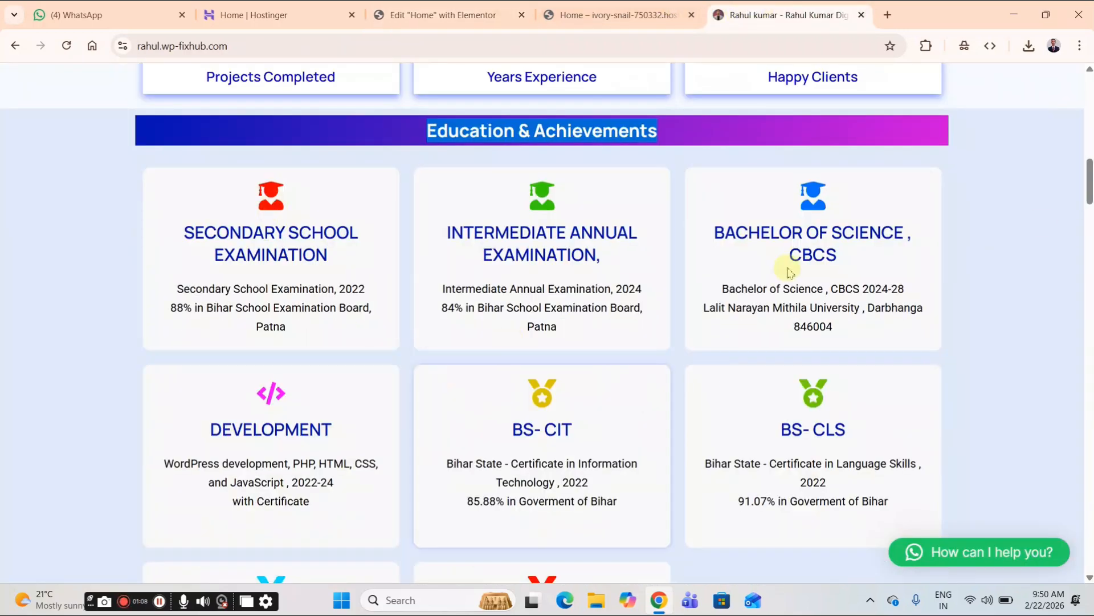
scroll(307, 247, down, 3)
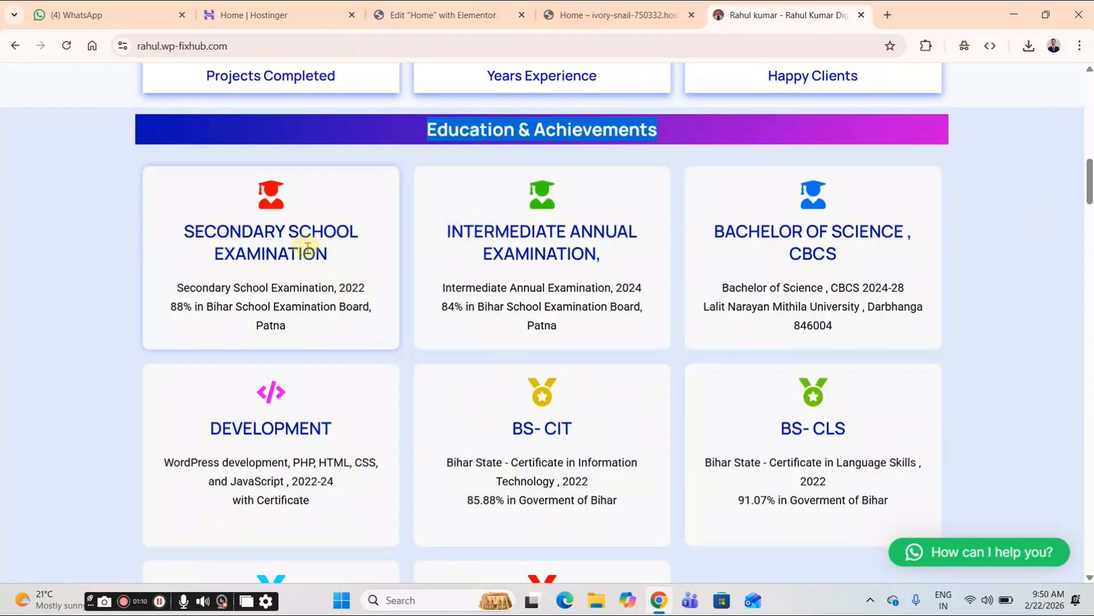
scroll(330, 384, down, 3)
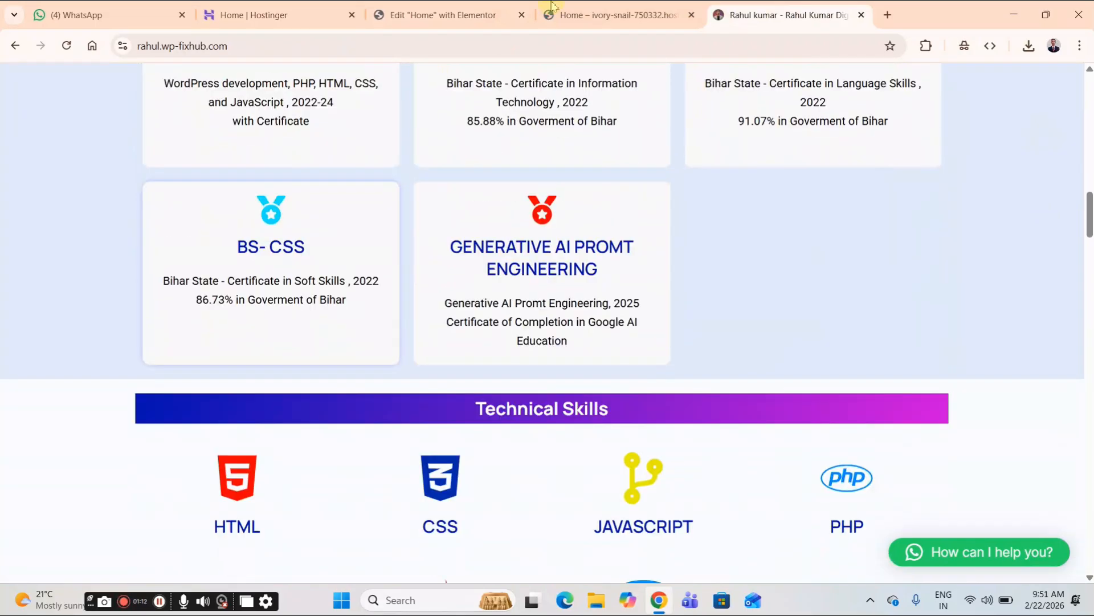
click(462, 12)
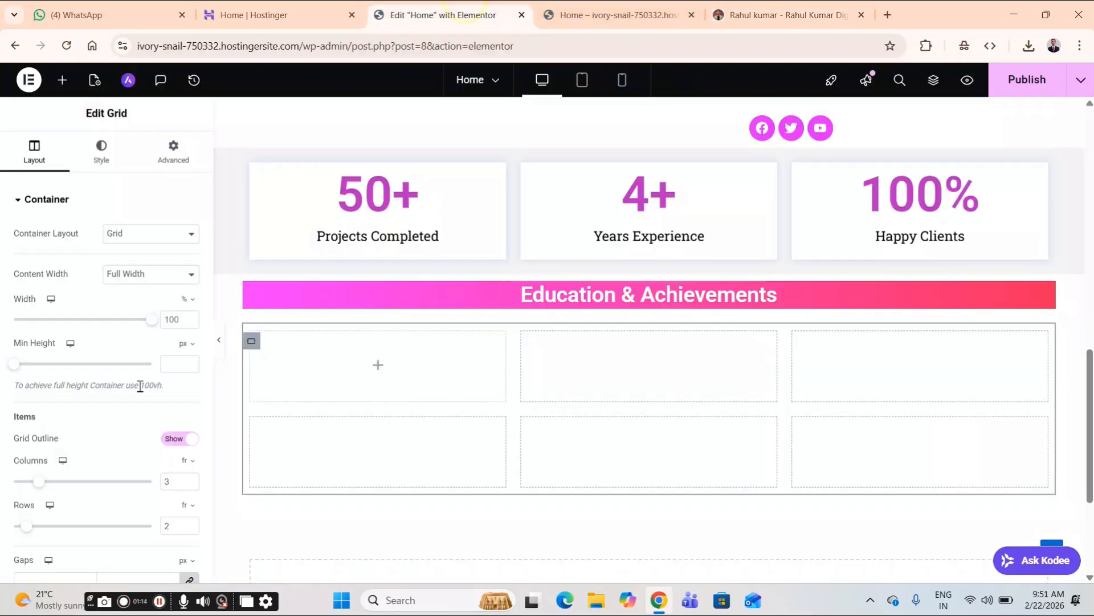
click(178, 522)
key(BackSpace)
text(3)
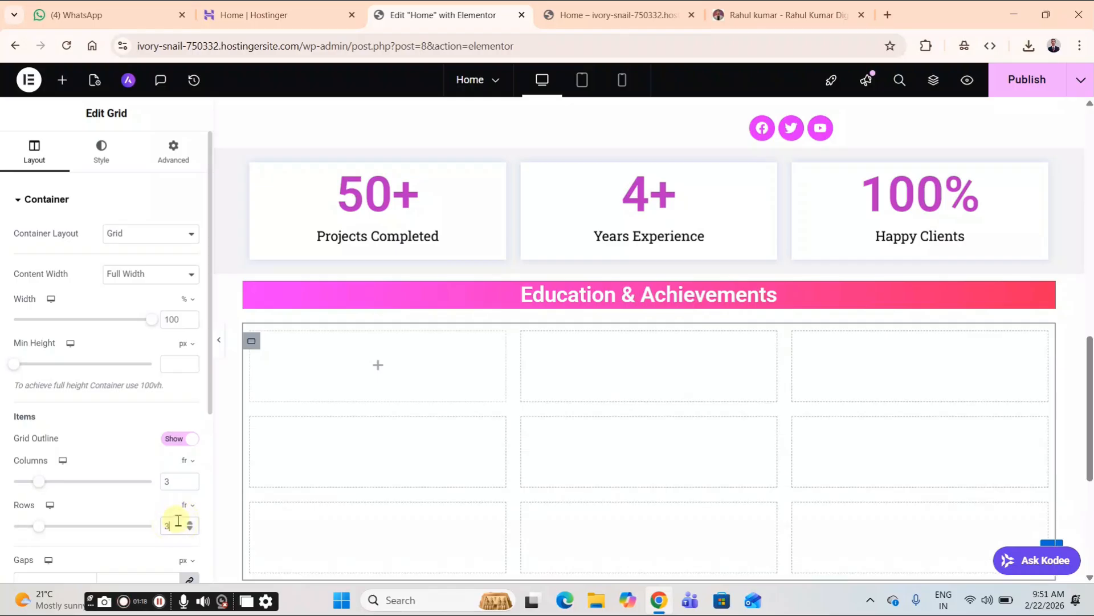
- Recheck the cards on the reference portfolio site and add an Icon Box widget between the "Education & Achievements" heading and the grid
click(754, 12)
scroll(268, 399, up, 8)
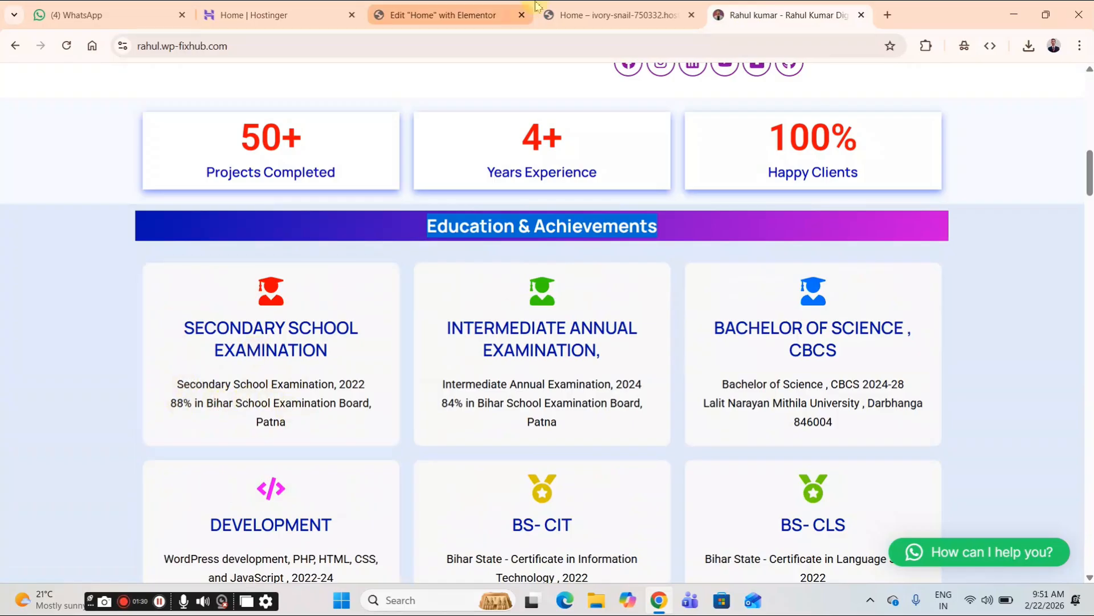
click(438, 8)
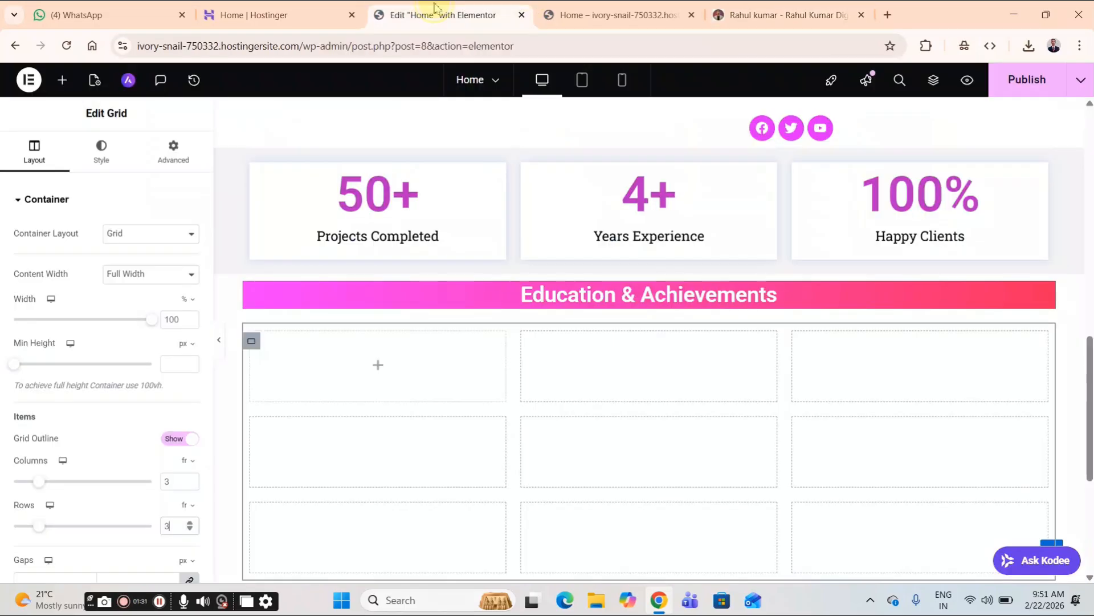
click(59, 83)
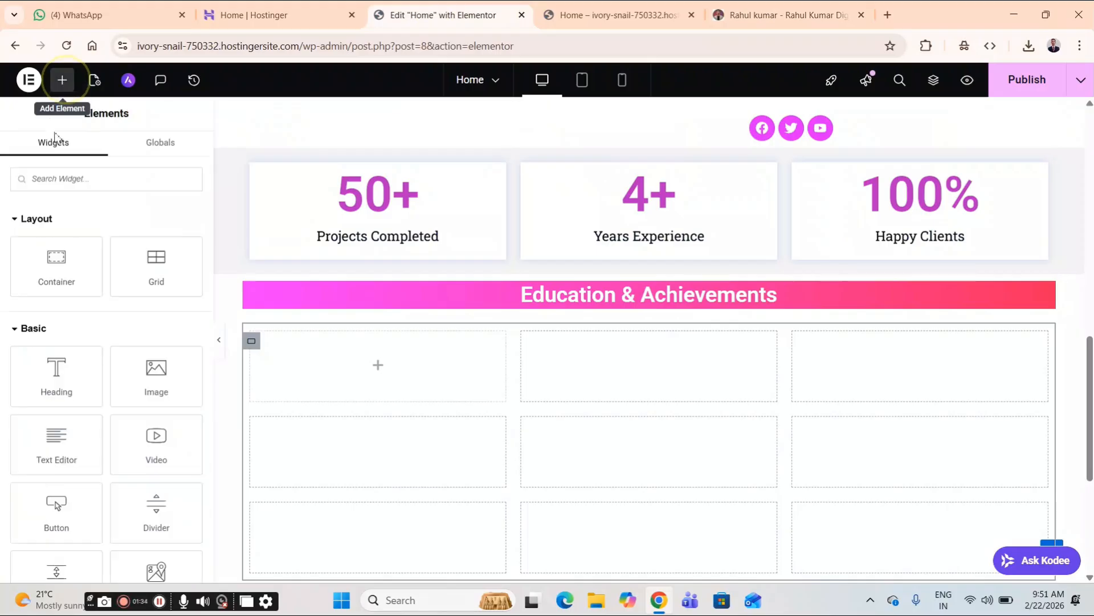
scroll(93, 352, down, 10)
scroll(95, 354, down, 12)
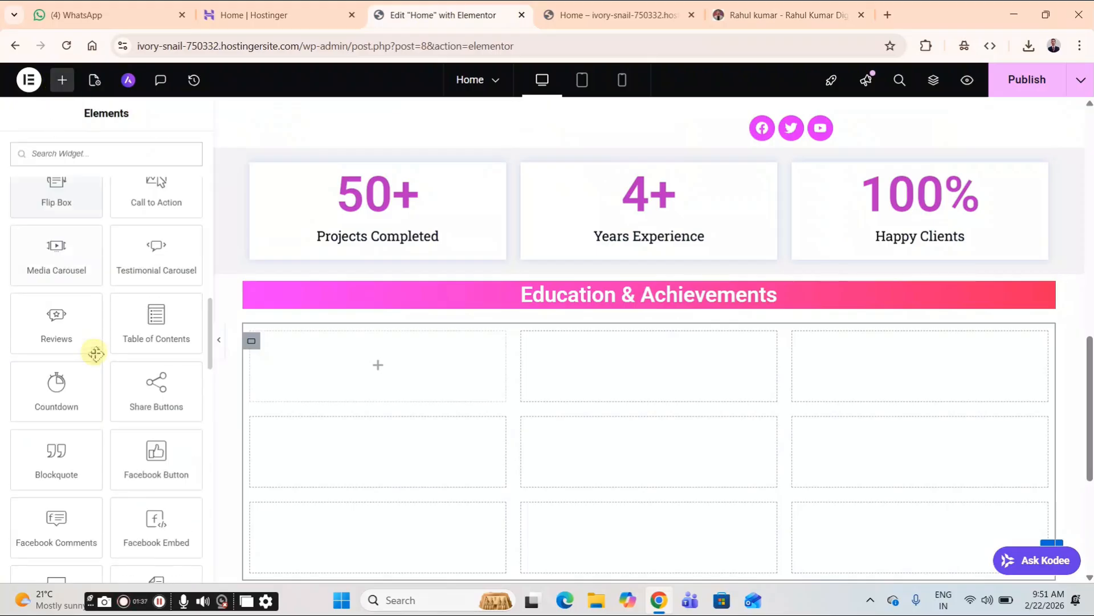
scroll(96, 459, down, 3)
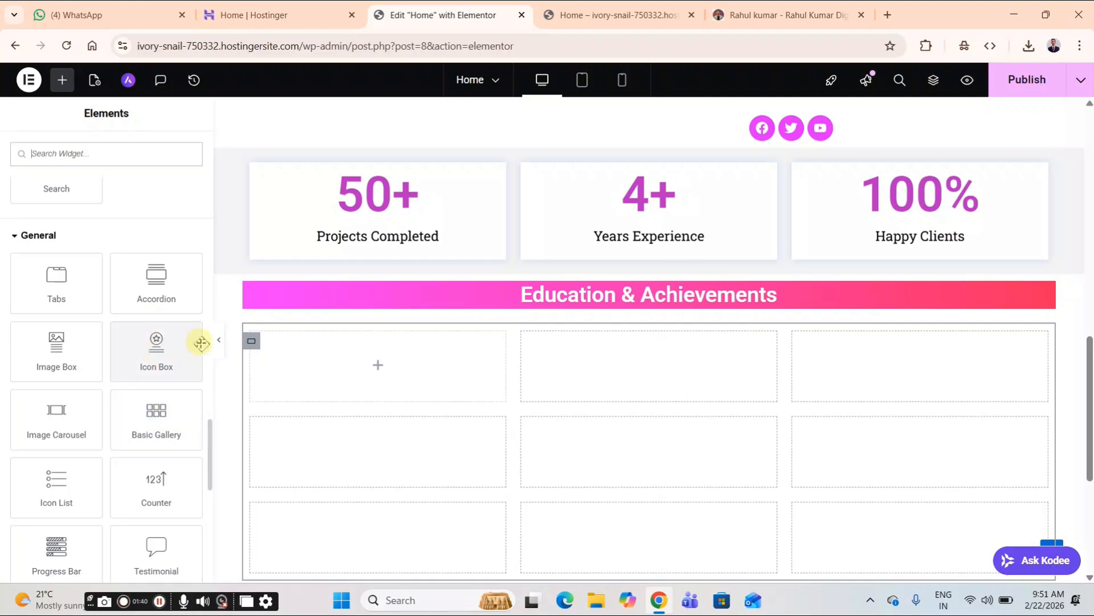
click(159, 357)
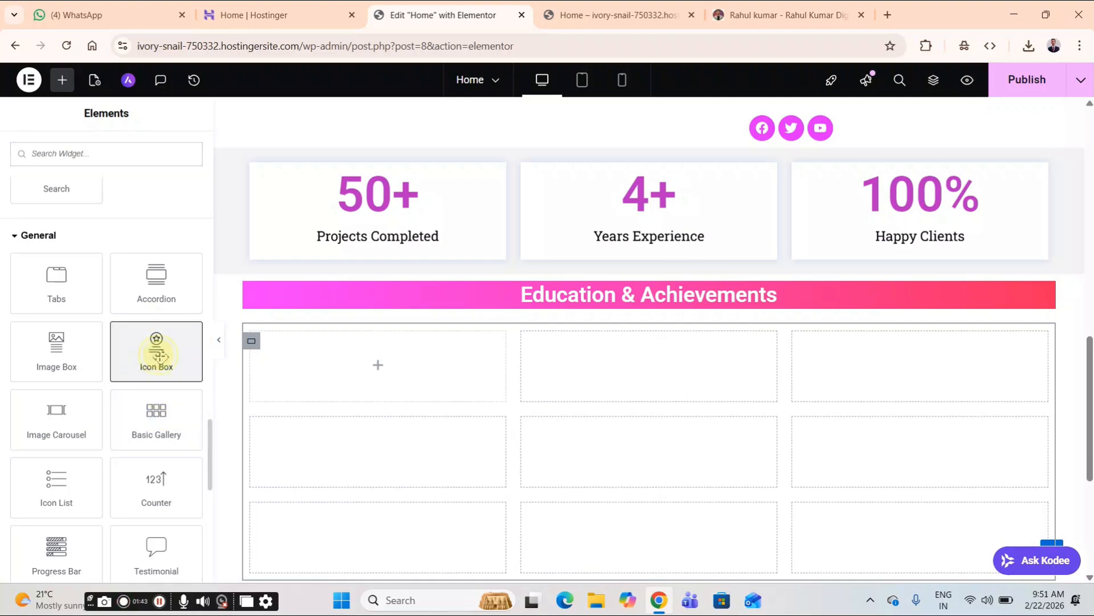
drag(159, 357, 373, 368)
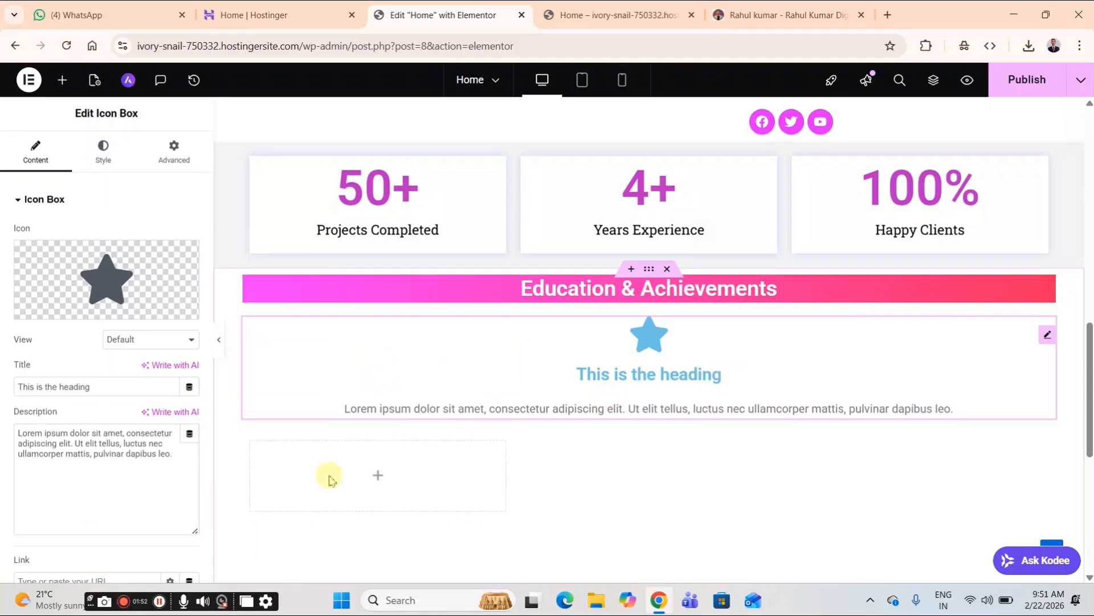
- Move the icon box into the first cell of the grid
scroll(330, 476, down, 2)
click(380, 386)
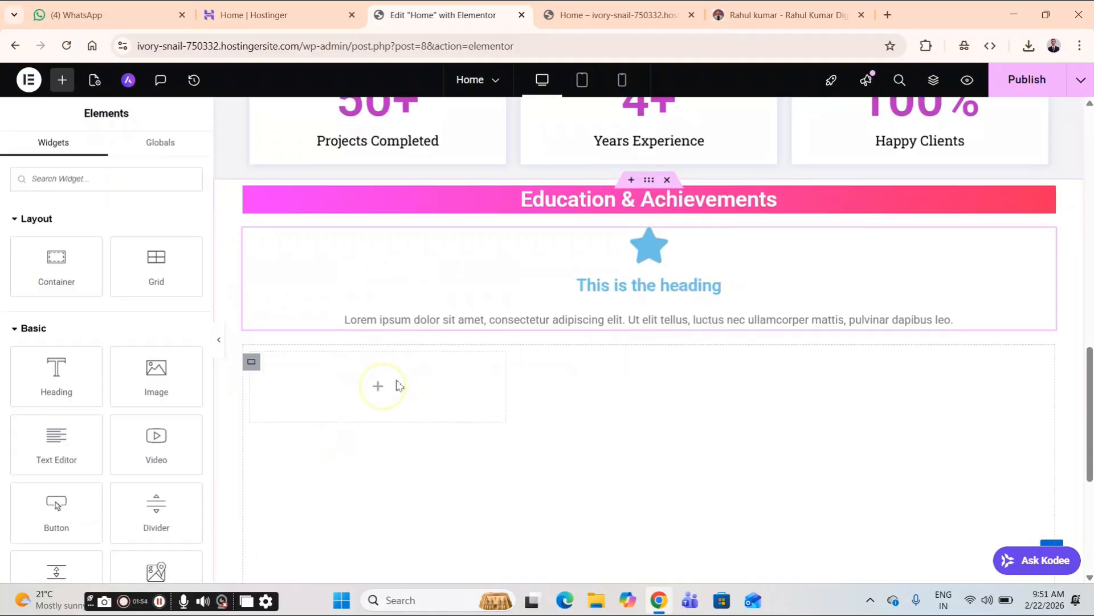
drag(627, 260, 365, 376)
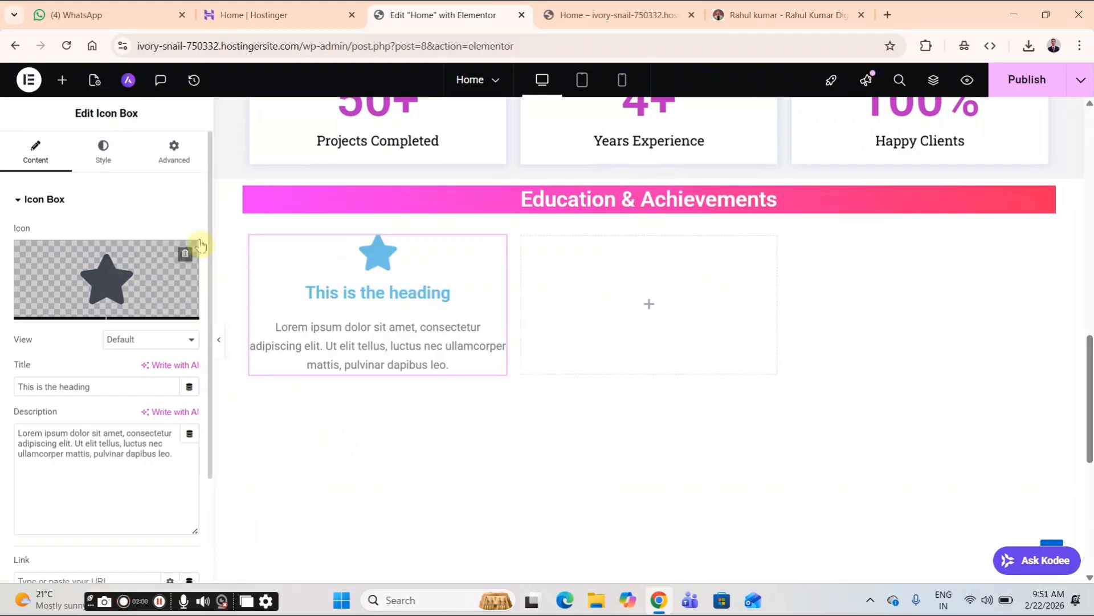
- Check the first card's icon on the reference portfolio site and open the icon library for the new icon box
click(788, 15)
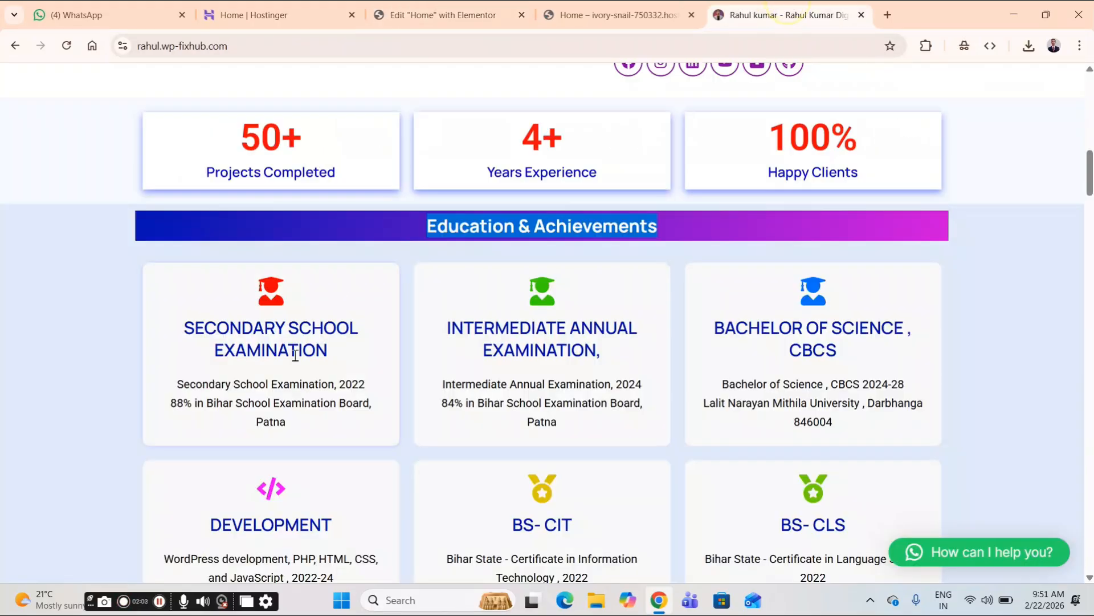
click(642, 8)
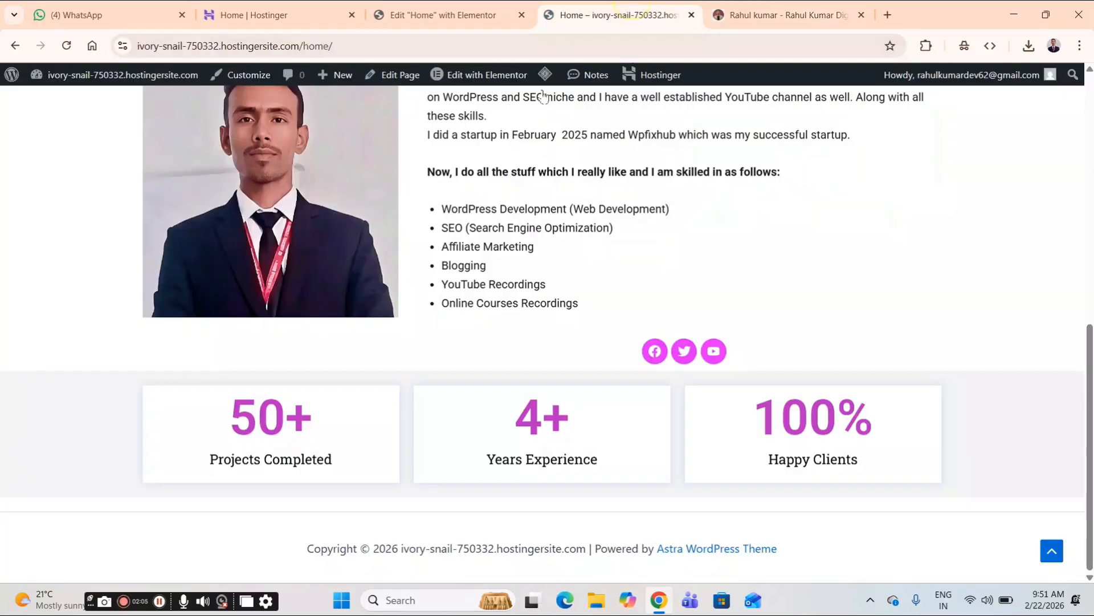
click(432, 75)
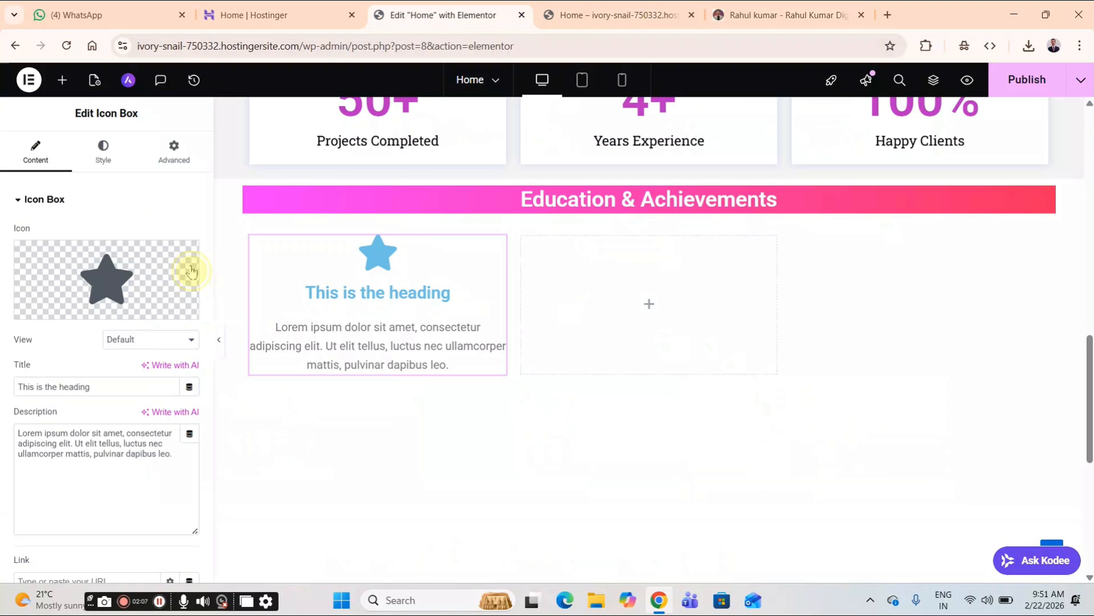
click(191, 271)
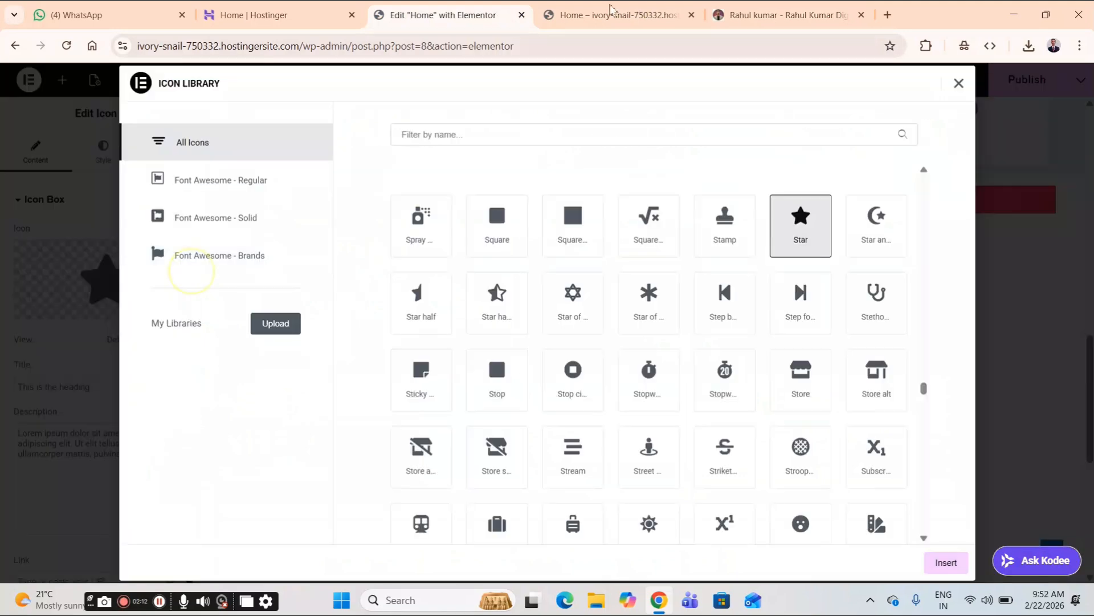
- Try filtering the icon library by "dig" and clear the filter
click(575, 134)
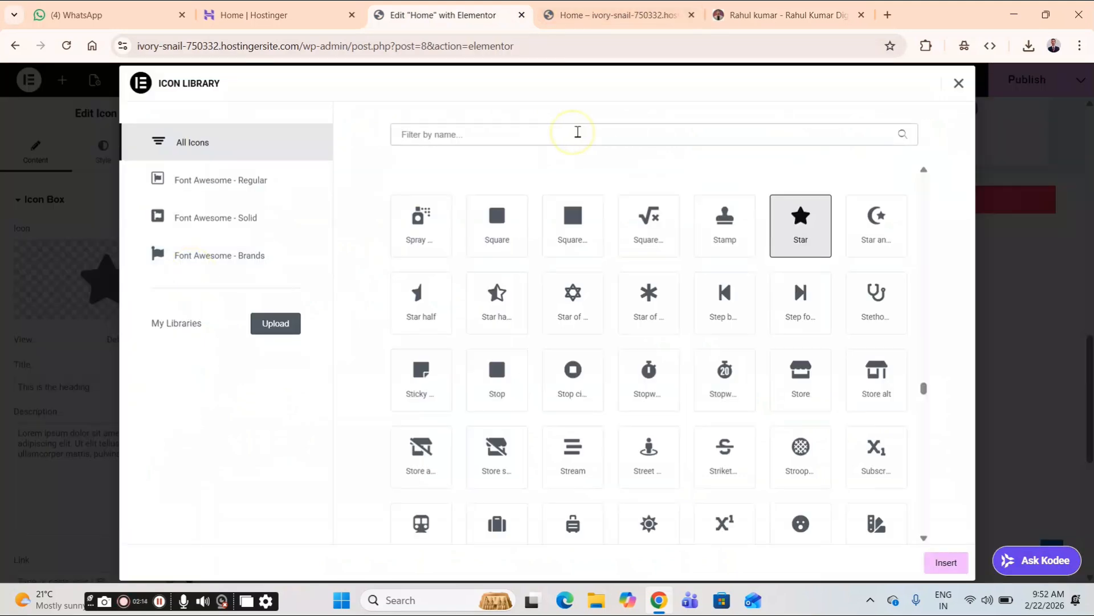
text(d)
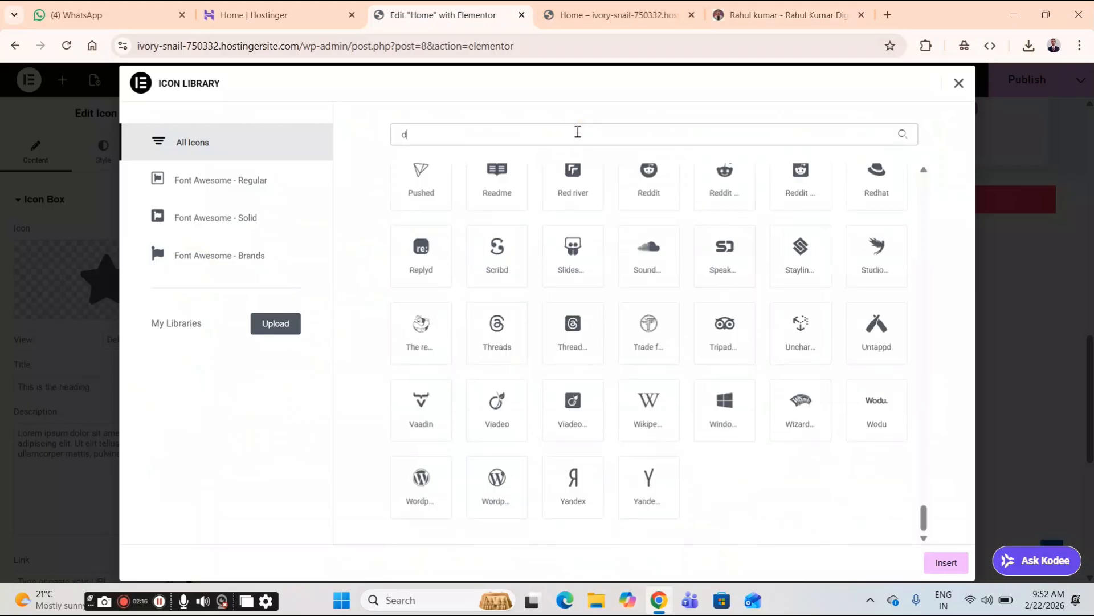
text(i)
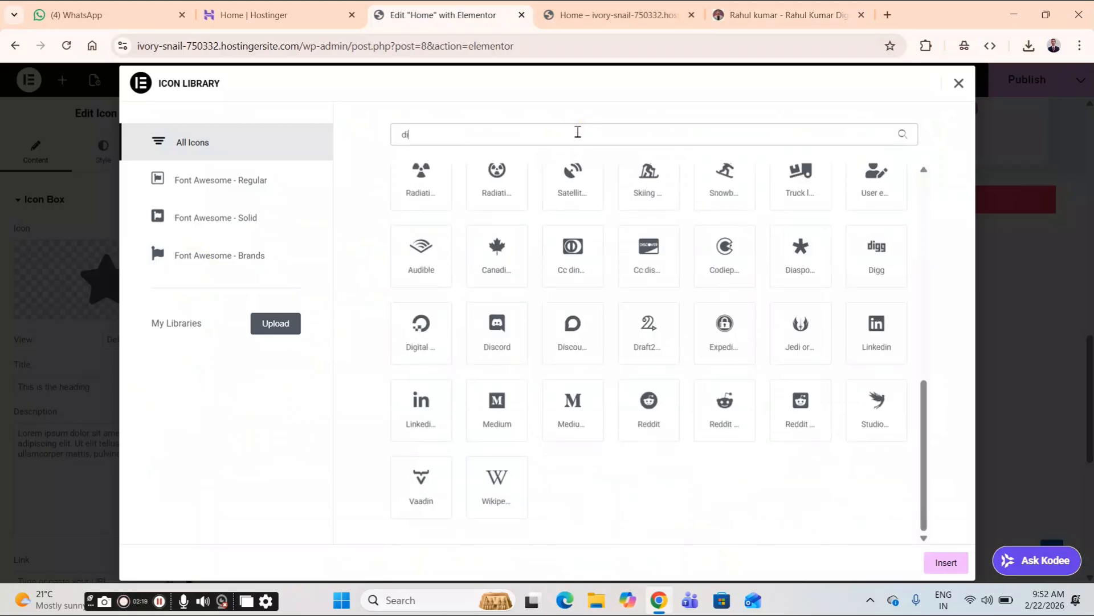
text(g)
key(BackSpace)
key(BackSpace)
key(BackSpace)
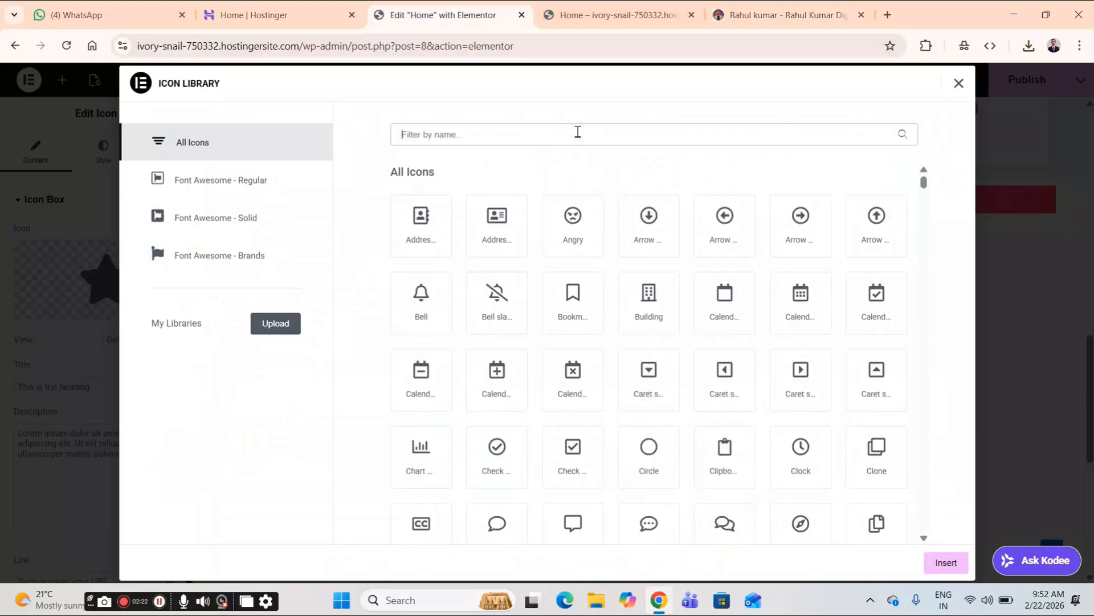
- Find the Book reader icon in the icon library and insert it into the icon box
scroll(624, 268, down, 3)
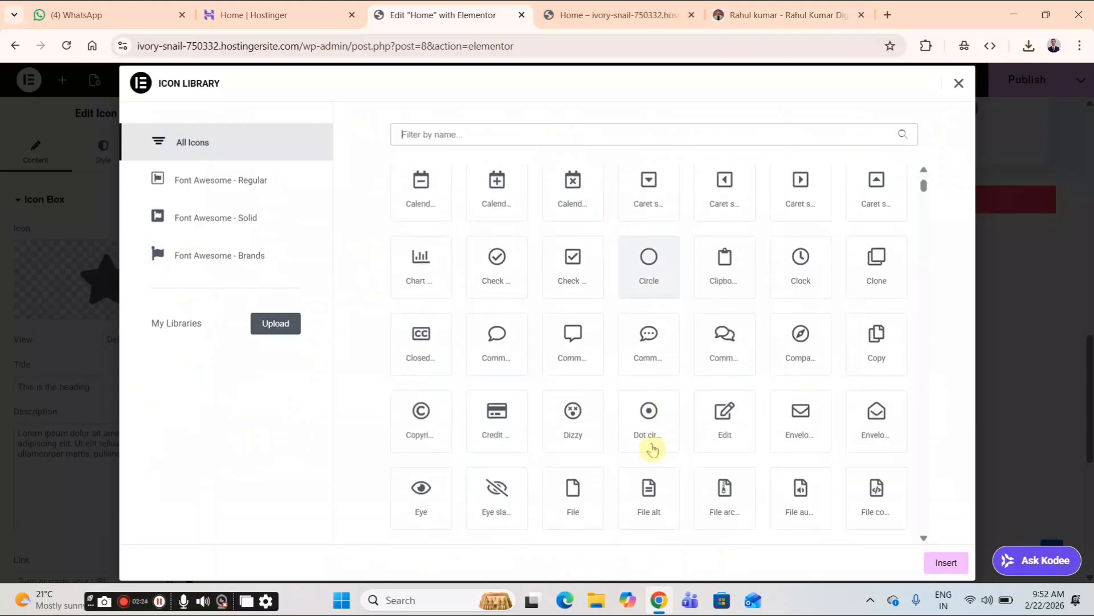
scroll(669, 425, down, 3)
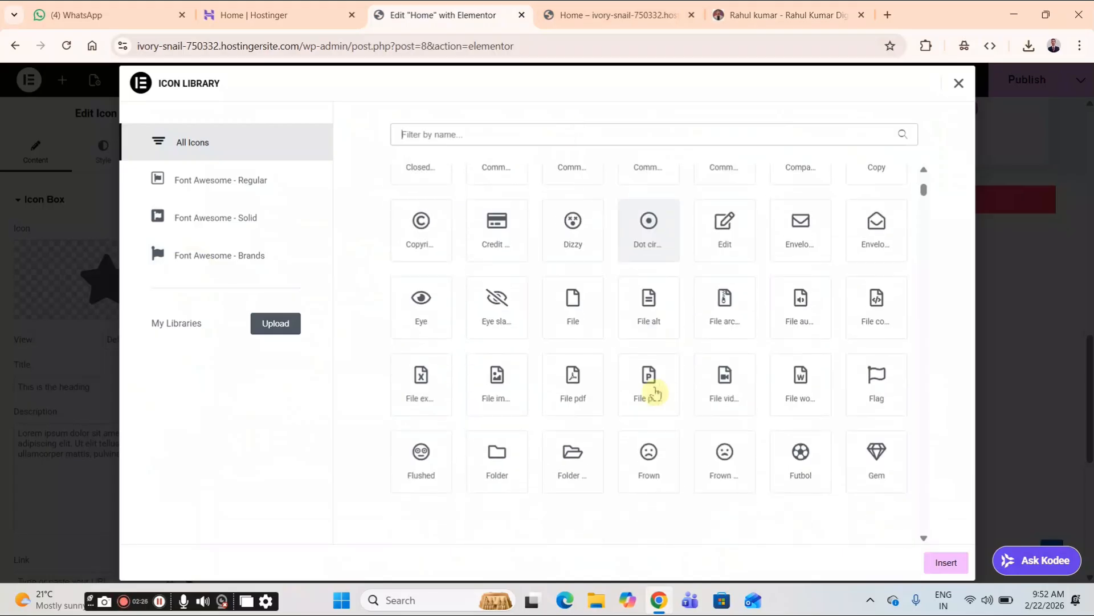
scroll(592, 348, down, 5)
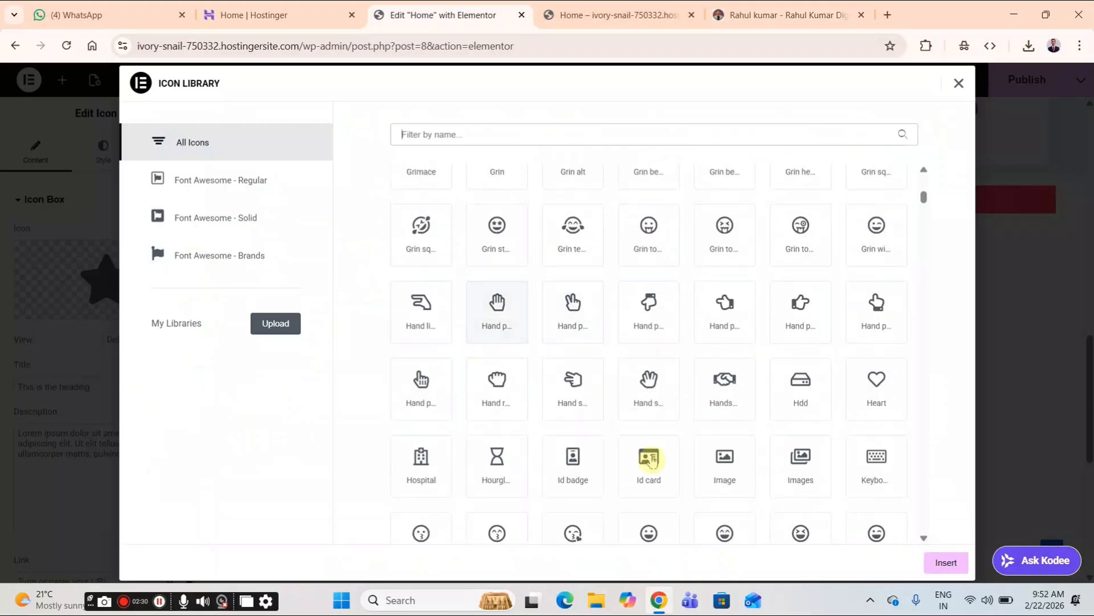
scroll(641, 435, down, 3)
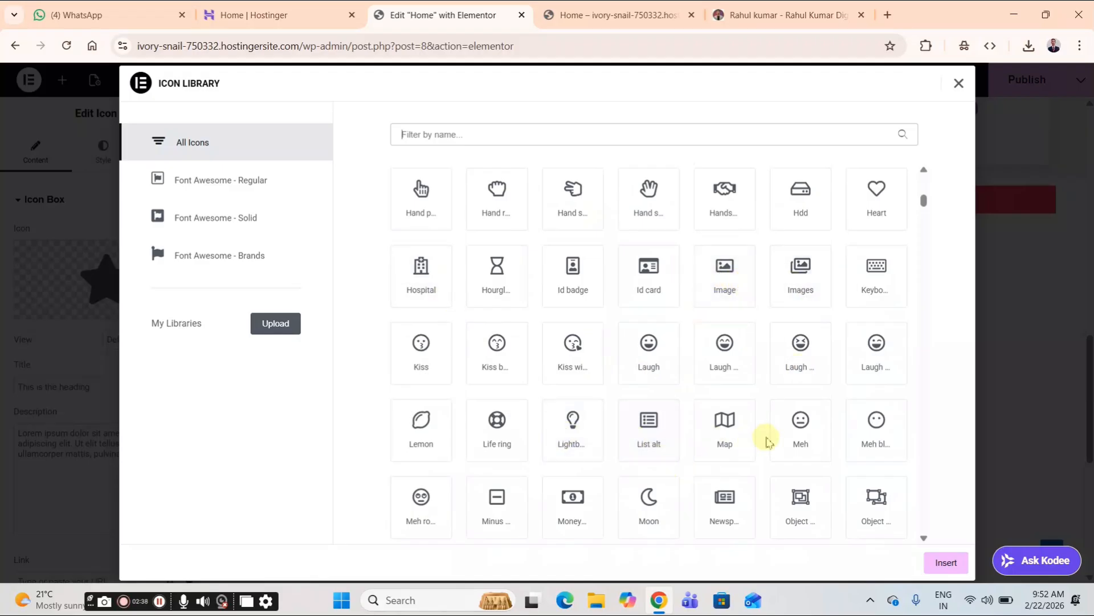
scroll(798, 481, down, 3)
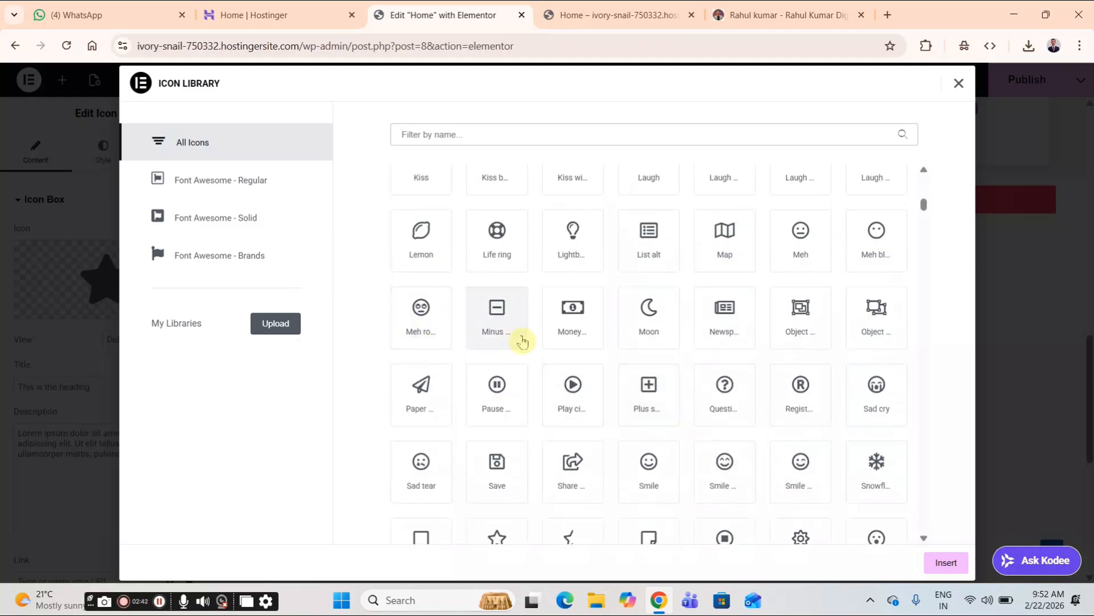
scroll(521, 338, down, 1)
scroll(521, 338, down, 4)
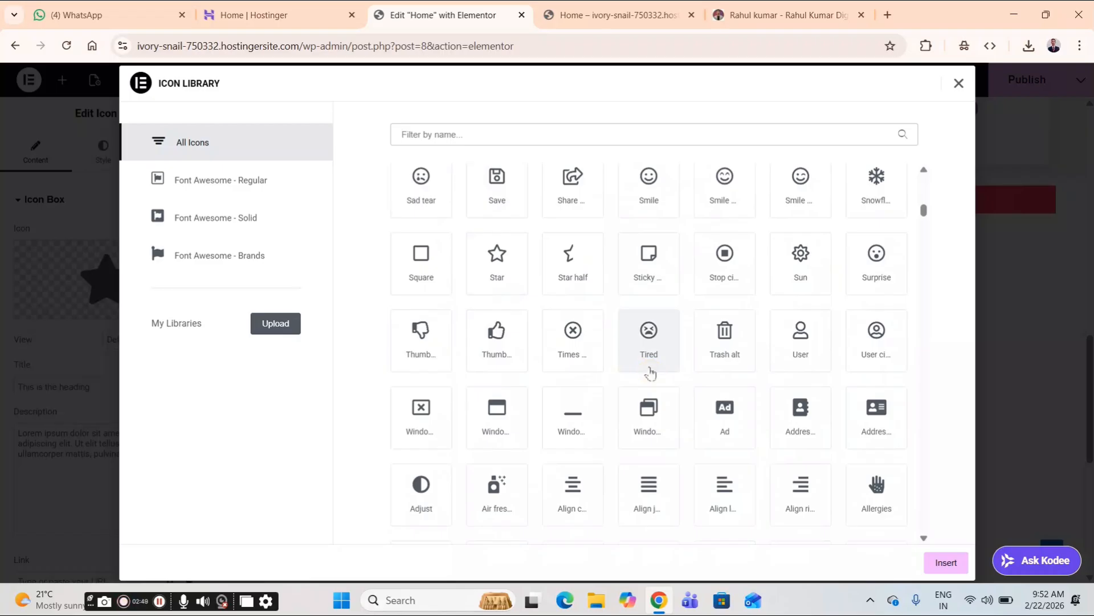
scroll(718, 473, down, 2)
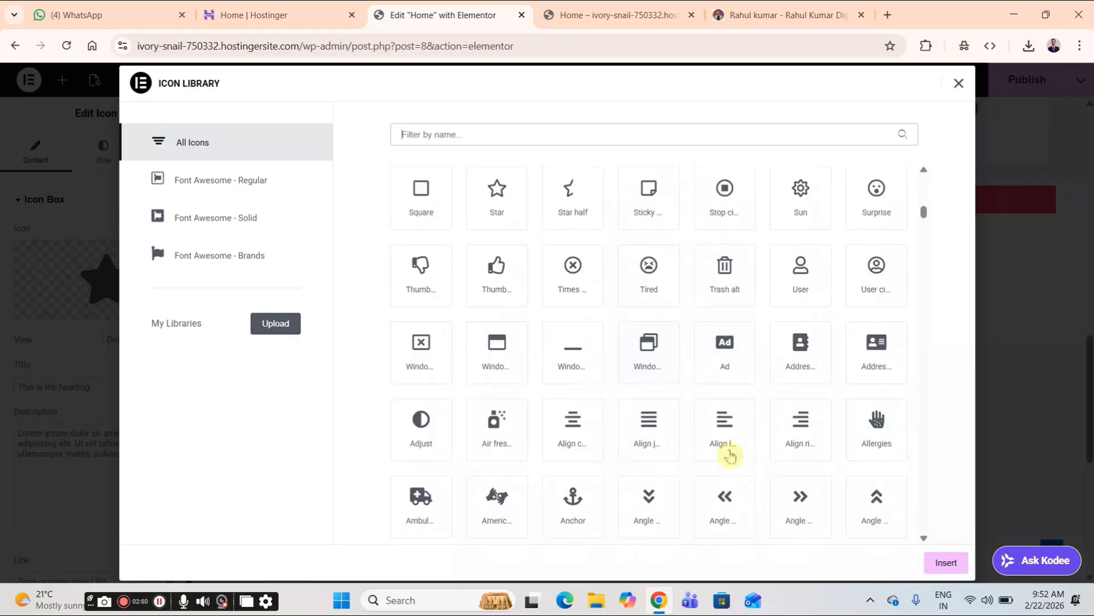
scroll(698, 422, down, 3)
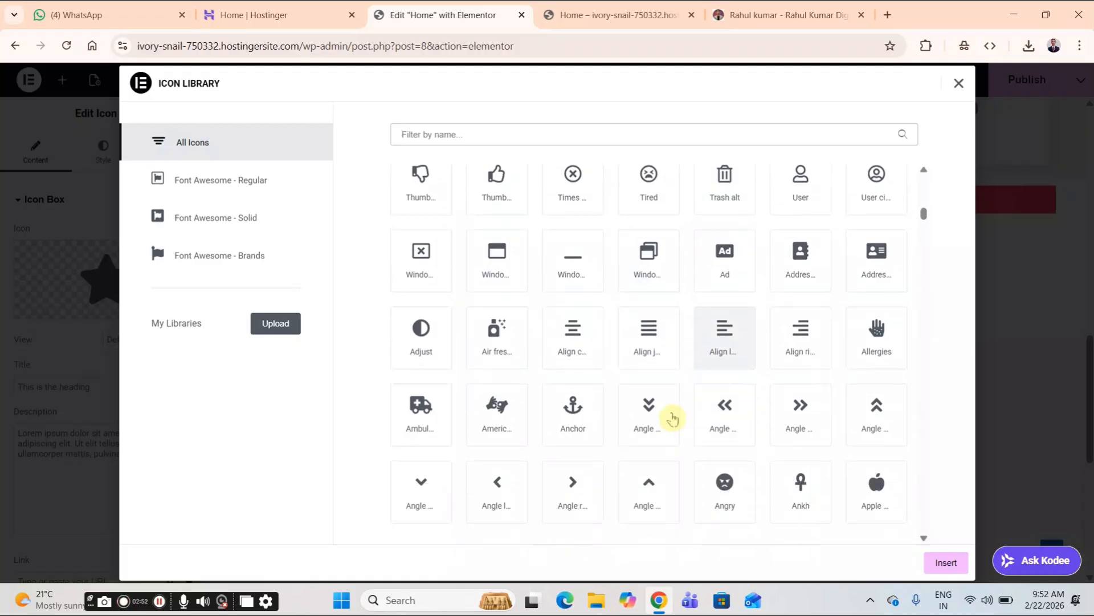
scroll(694, 407, down, 5)
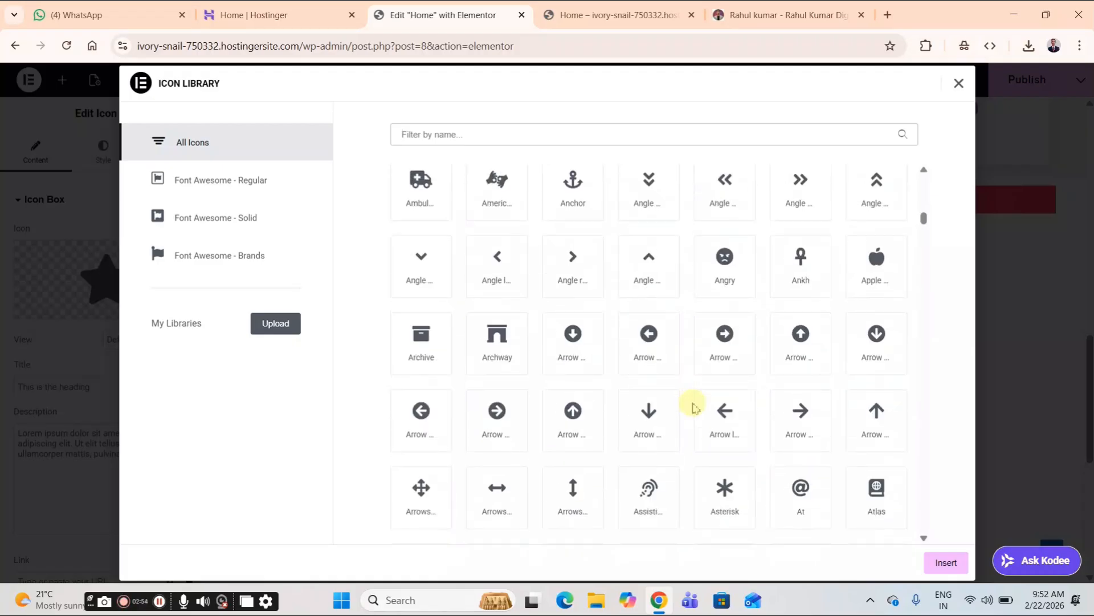
scroll(696, 407, down, 2)
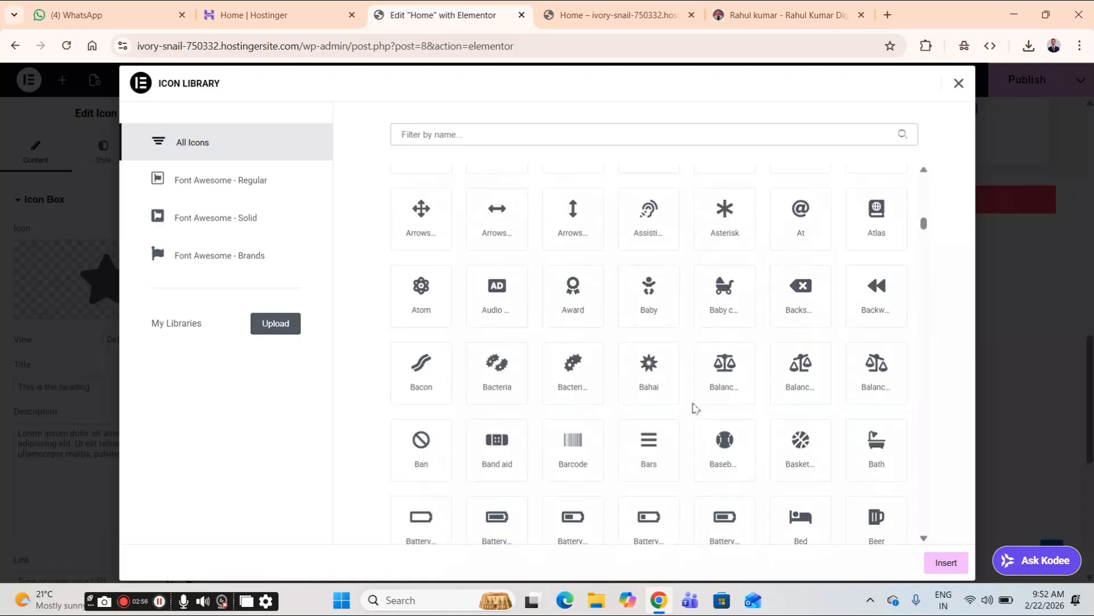
scroll(696, 408, down, 3)
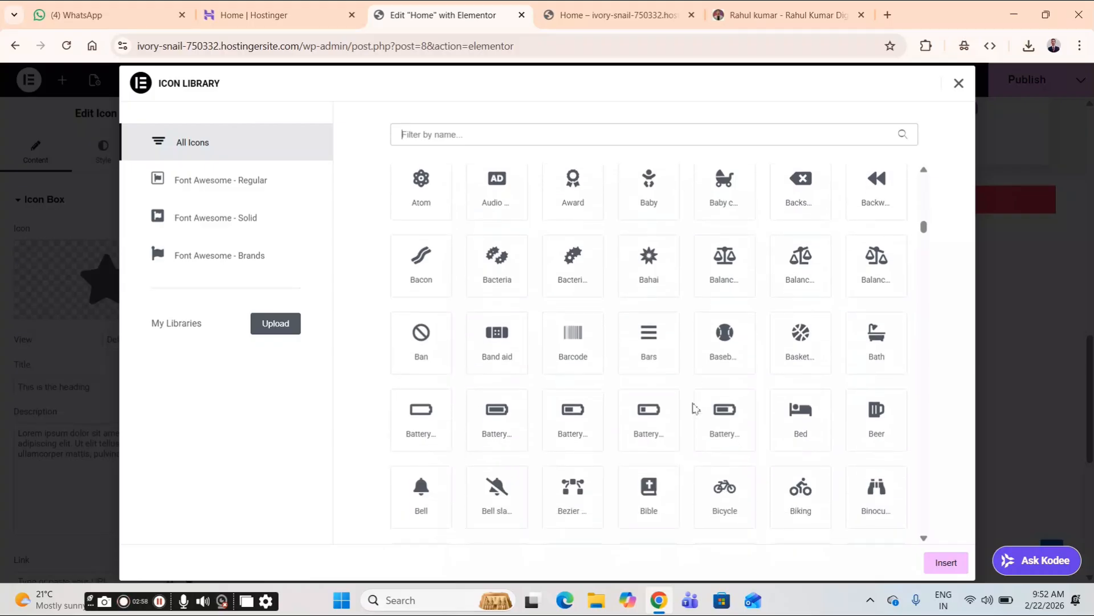
scroll(694, 407, down, 3)
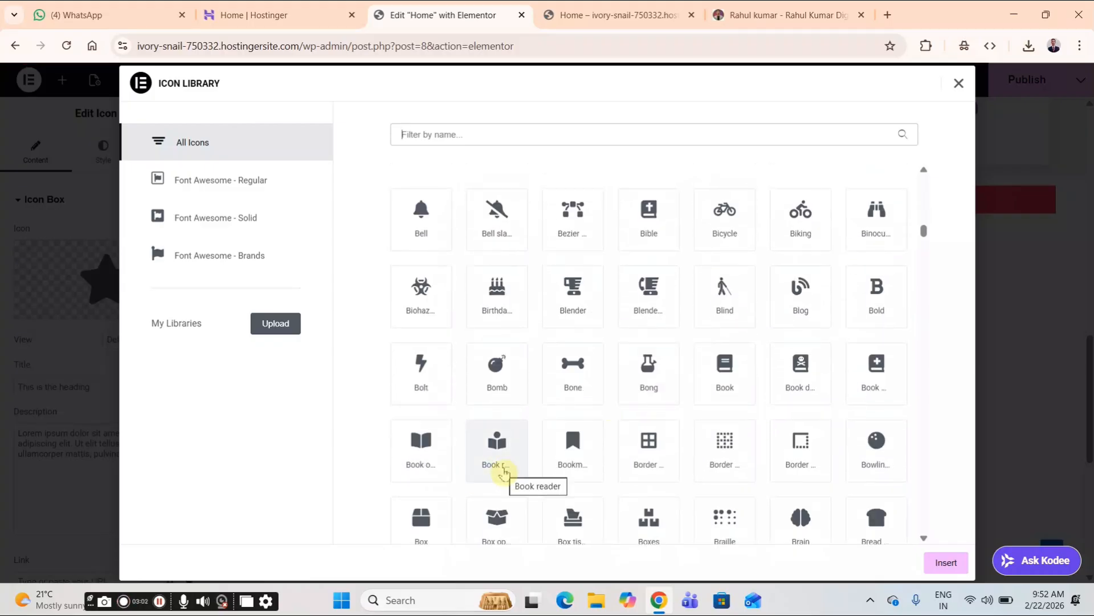
click(524, 476)
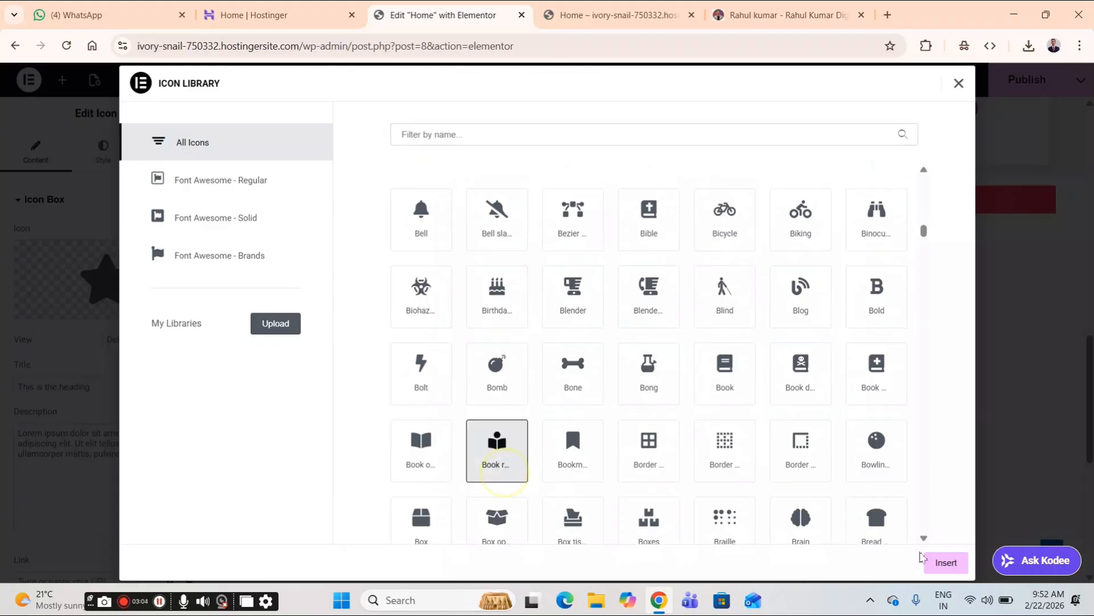
click(943, 564)
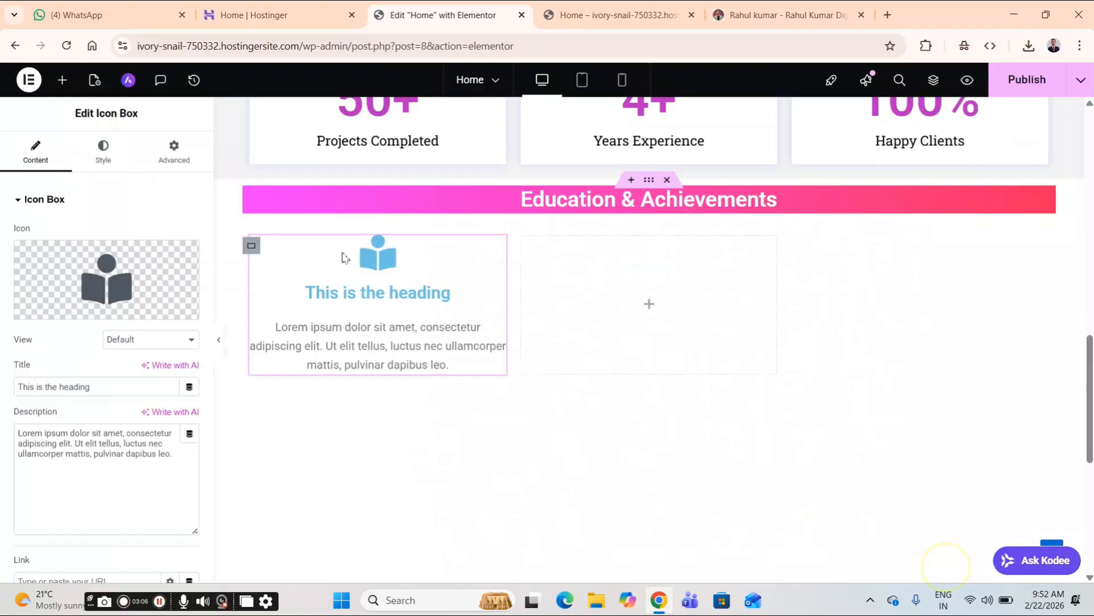
- Copy the first card's title from the reference portfolio site and set the icon box title to "Secondary School Examination"
click(758, 14)
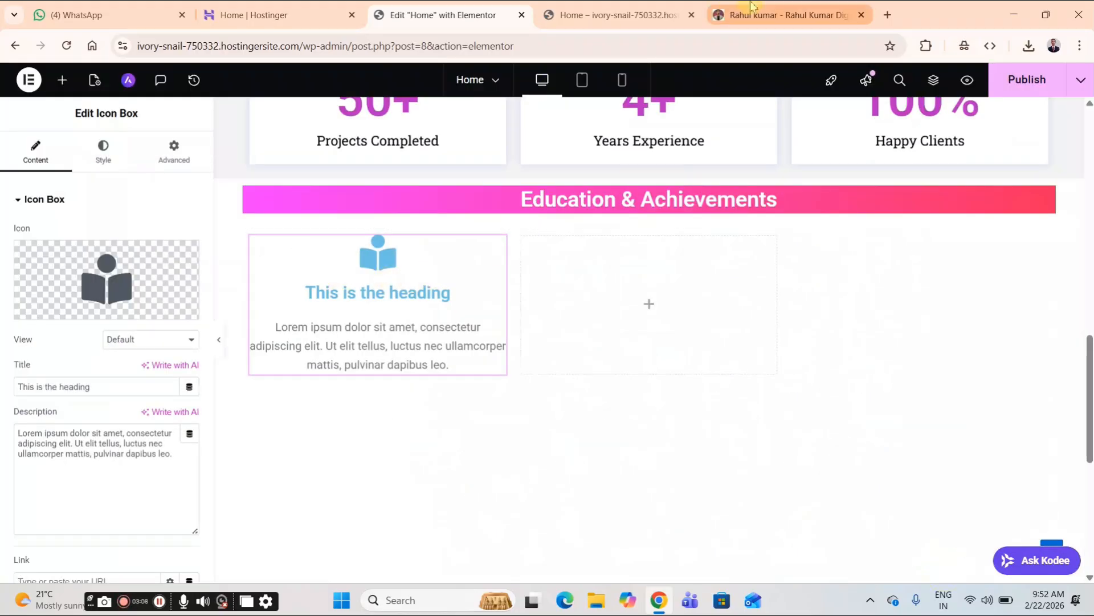
drag(183, 317, 332, 354)
right_click(286, 338)
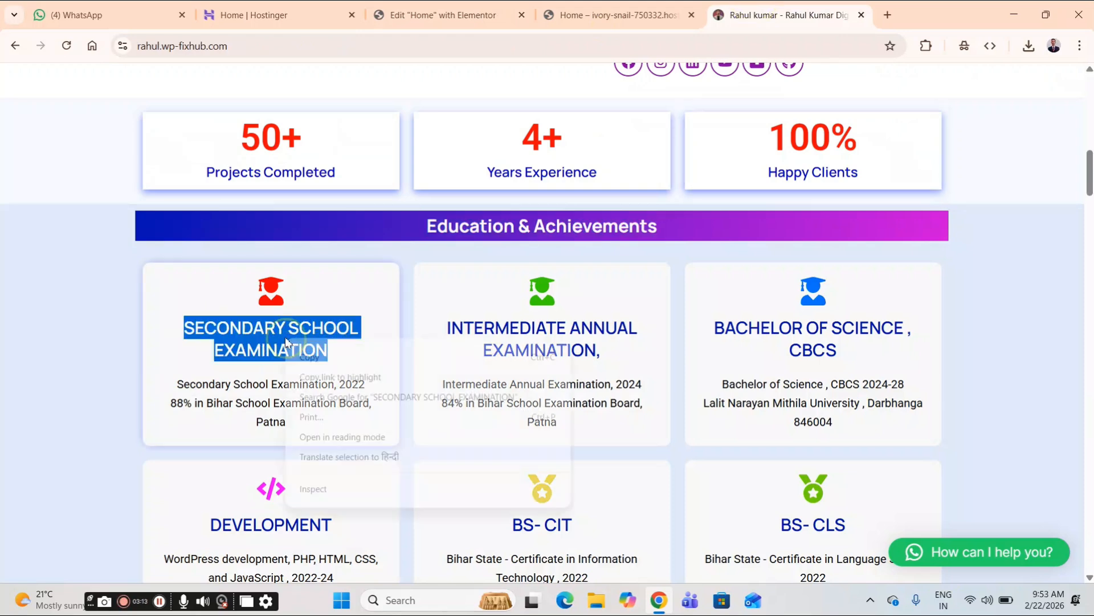
click(311, 357)
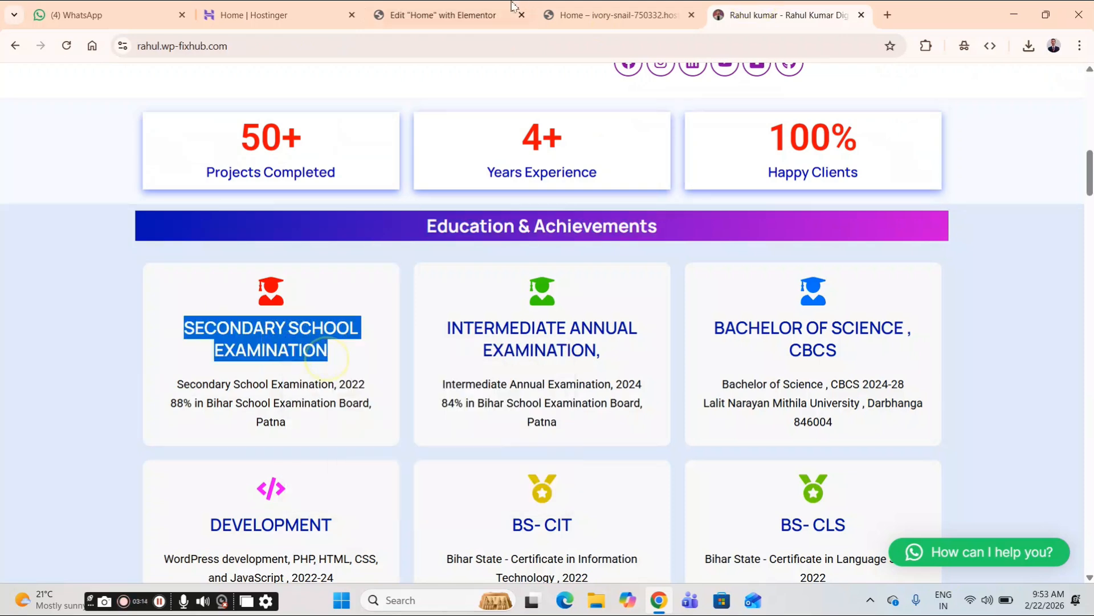
click(443, 16)
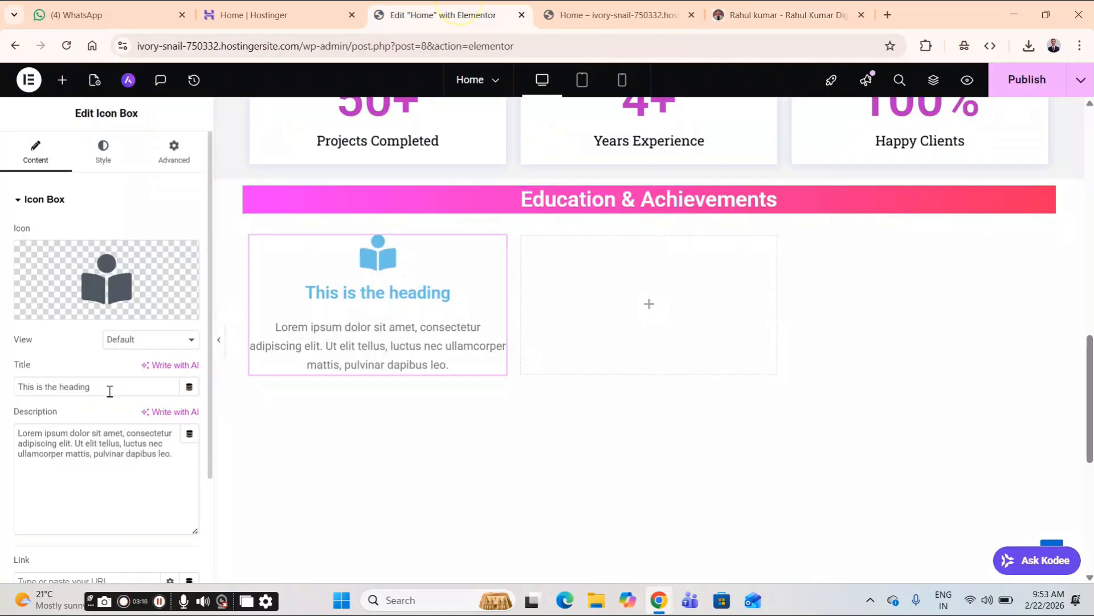
drag(91, 387, 18, 387)
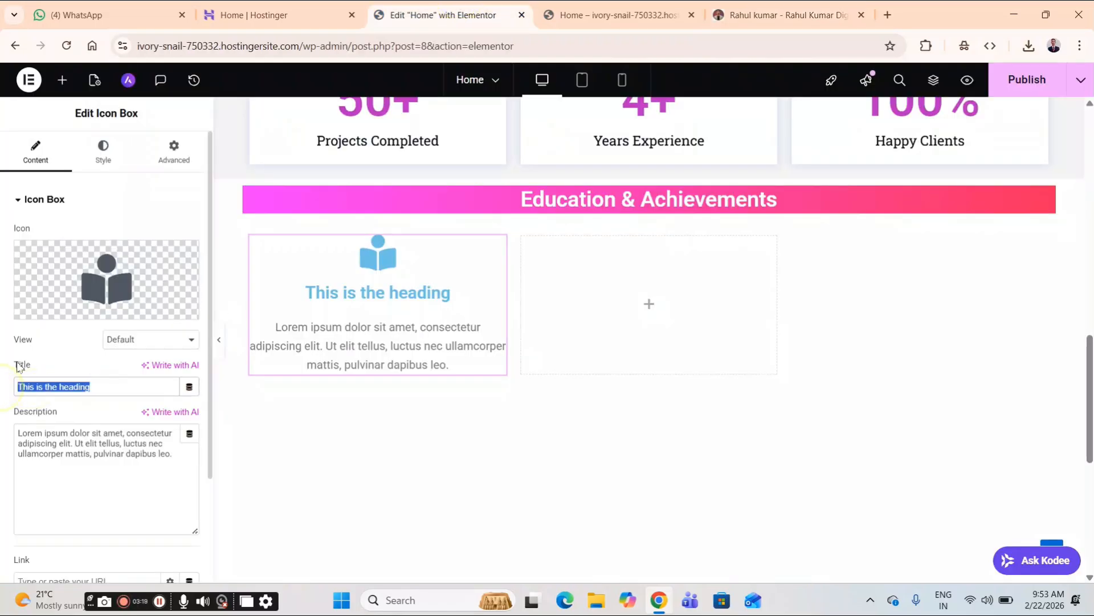
key(ctrl+v)
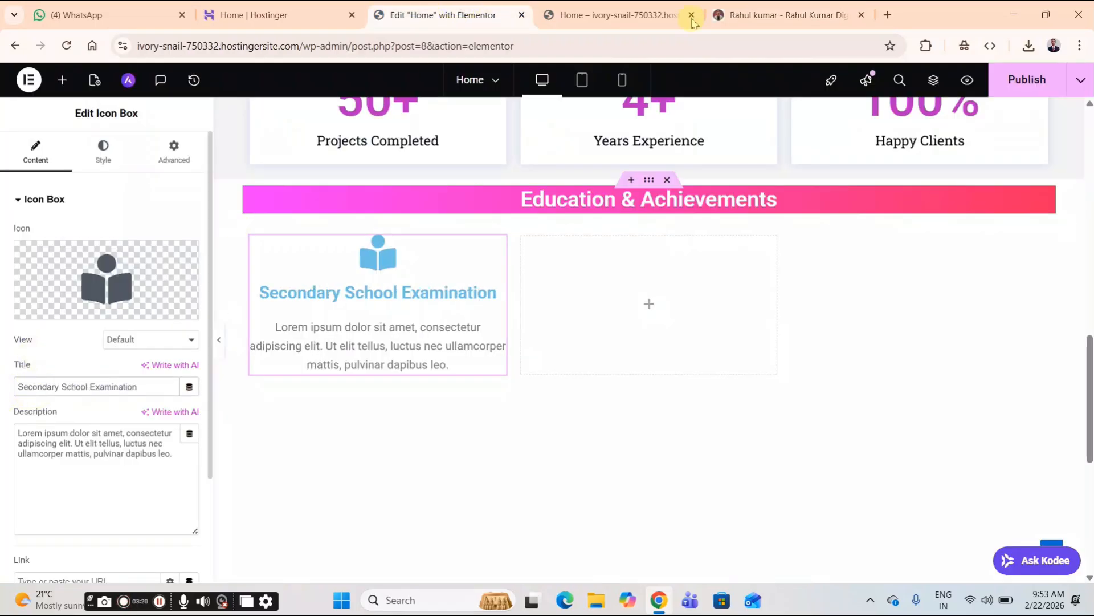
- Replace the icon box description with the reference card's text "Secondary School Examination, 2022 88% in Bihar School Examination Board, Patna"
click(805, 14)
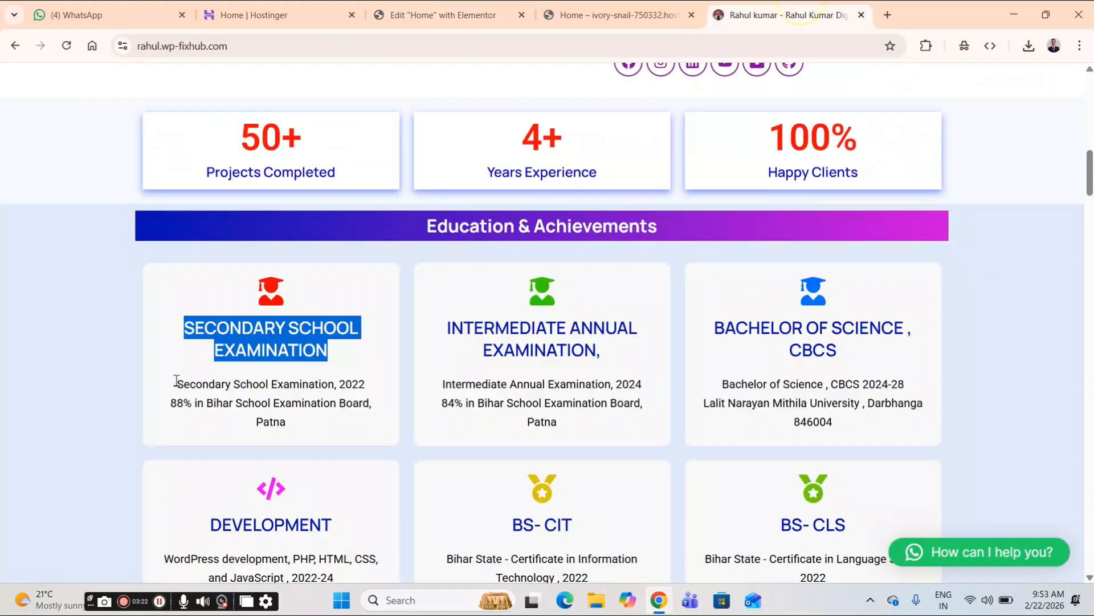
drag(174, 381, 323, 428)
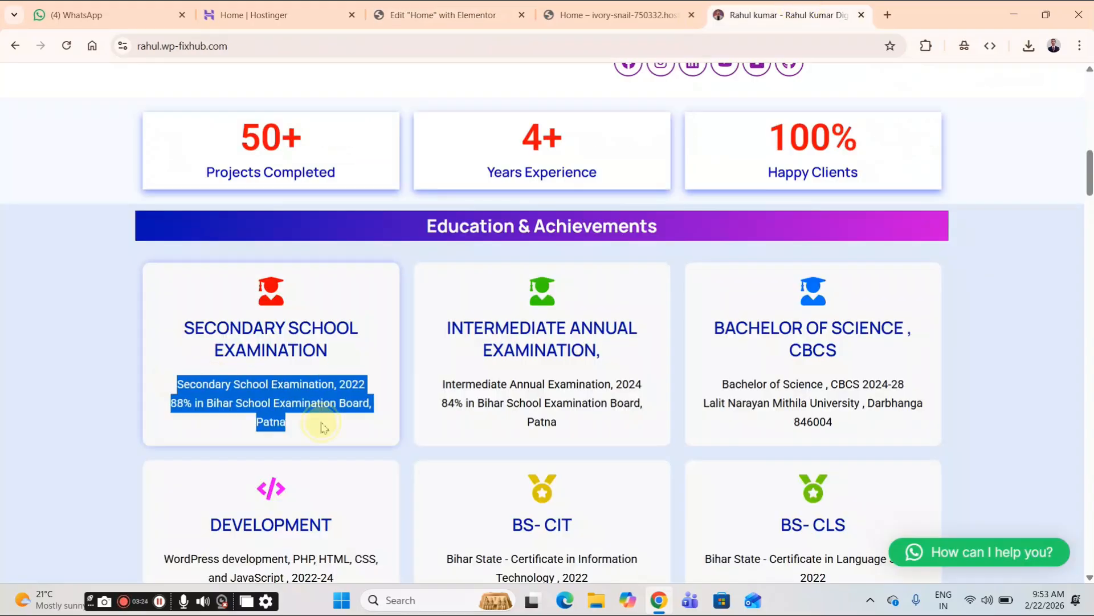
right_click(289, 403)
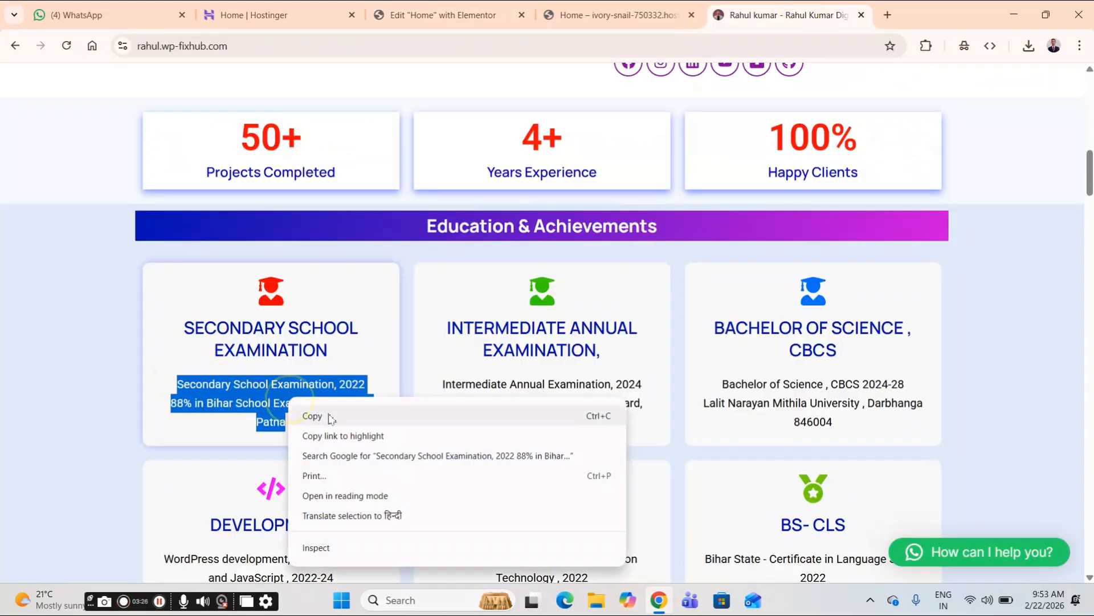
click(329, 419)
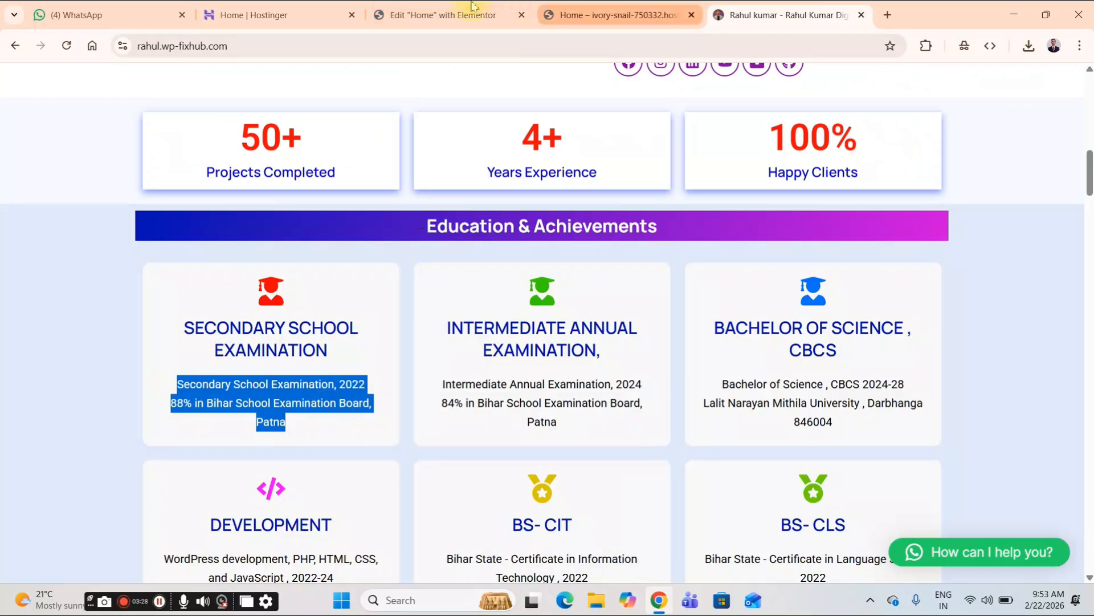
click(448, 15)
drag(174, 454, 13, 433)
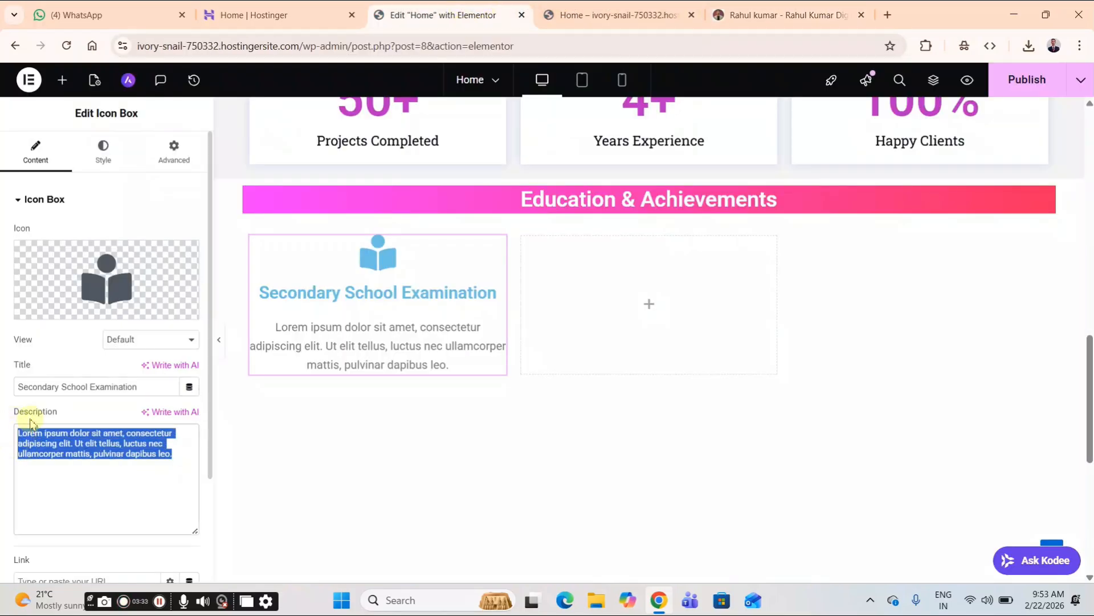
key(ctrl+v)
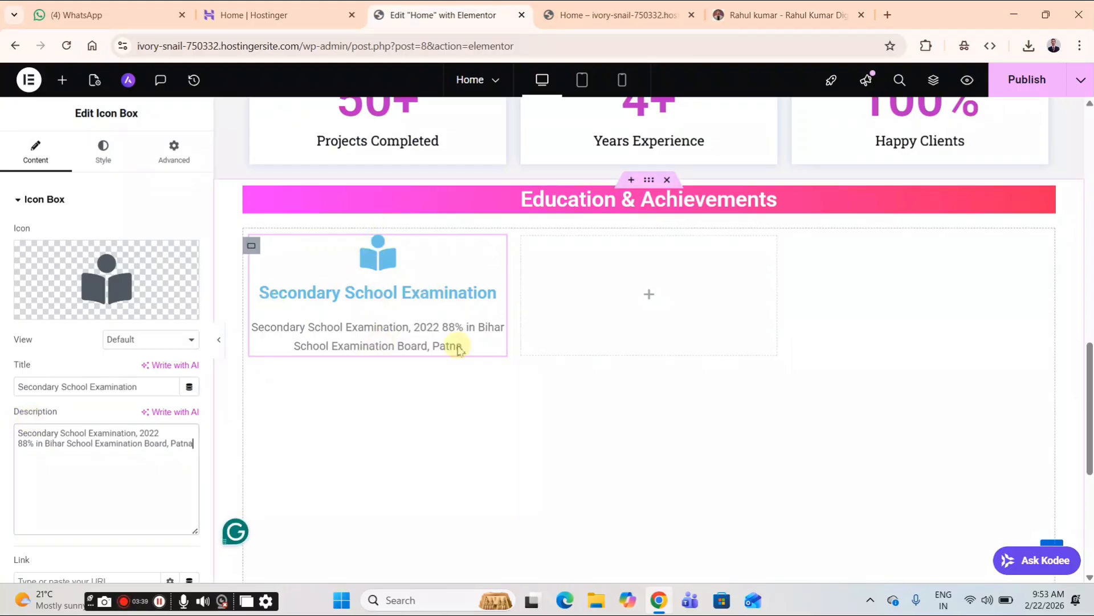
- Set the icon box's padding to 20 px on all sides and compare the card with the reference portfolio site
click(174, 171)
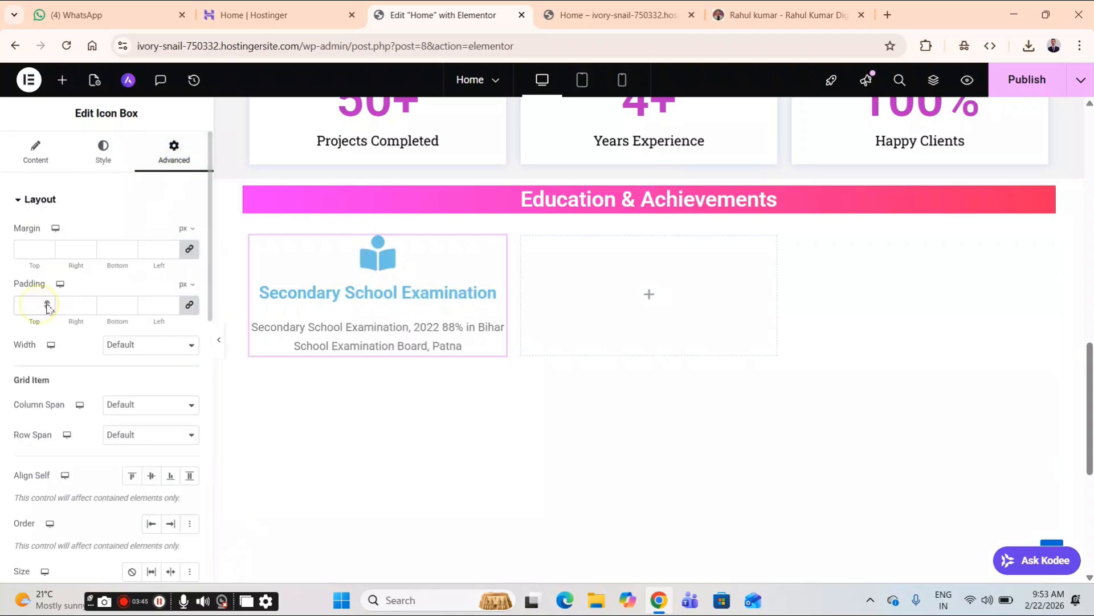
text(20)
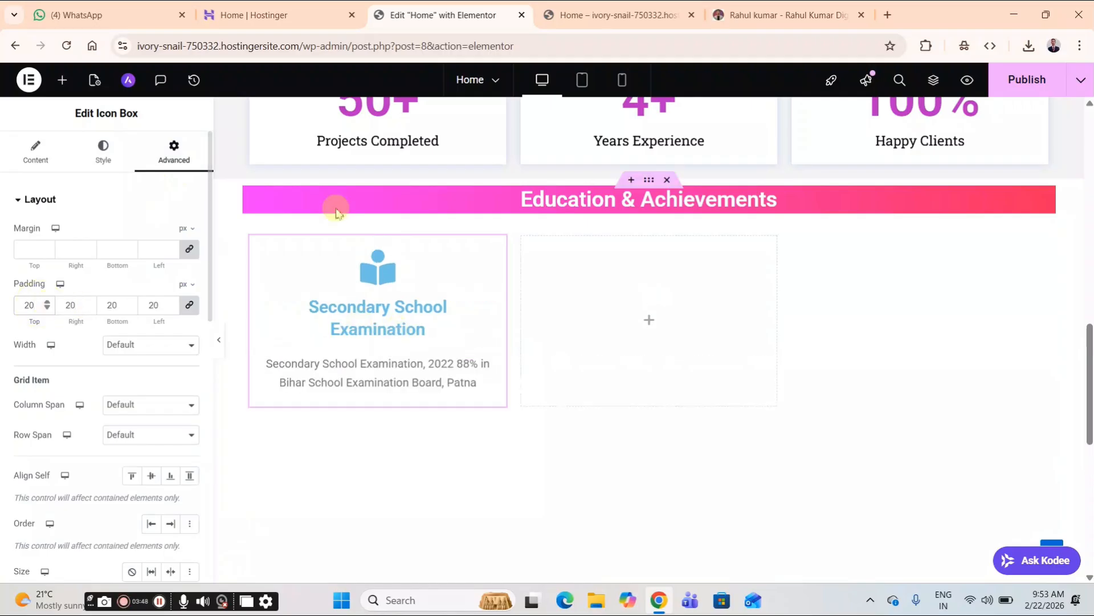
click(781, 11)
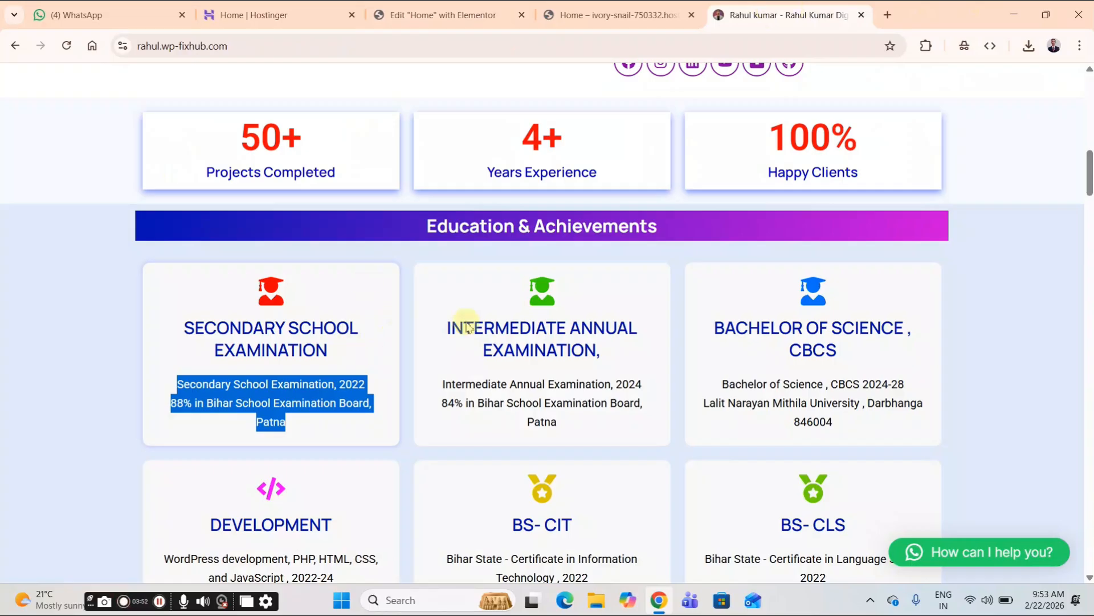
click(570, 15)
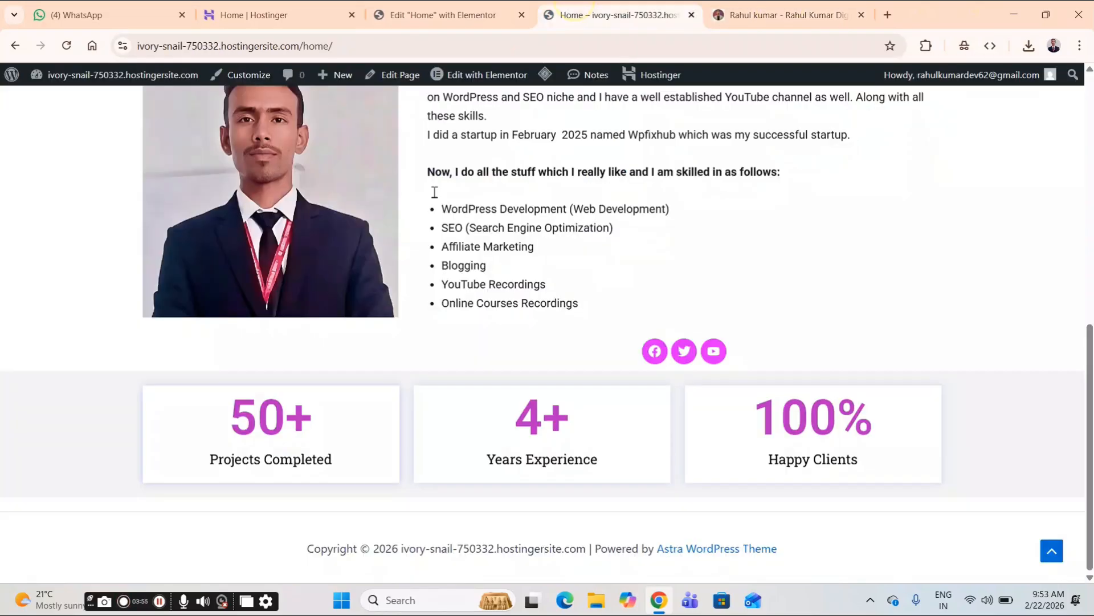
click(434, 15)
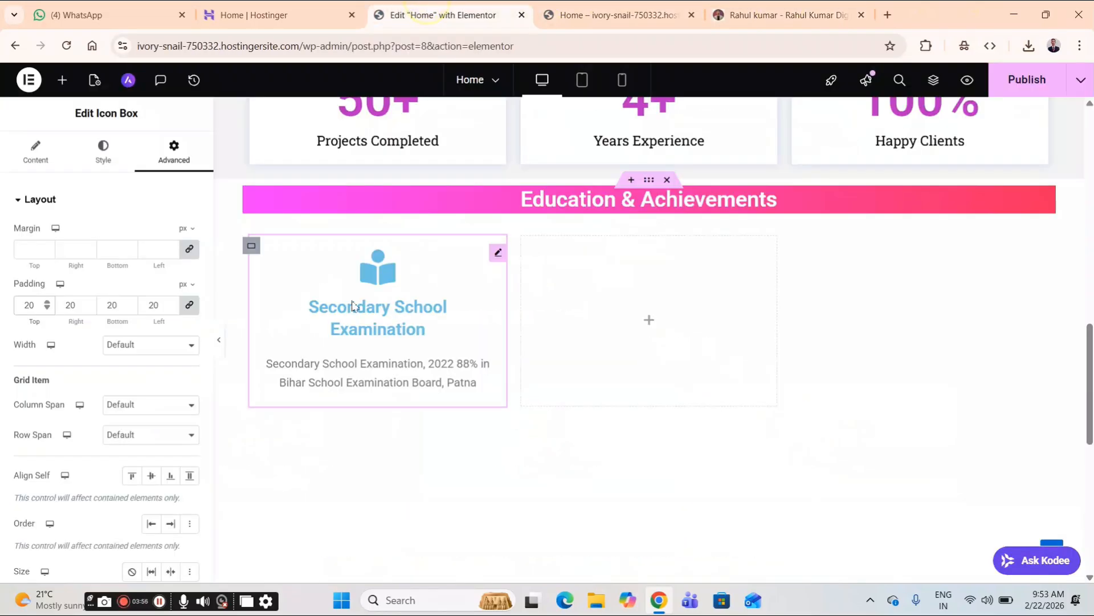
- Set the icon box's primary icon color to a magenta purple in its normal state
click(105, 156)
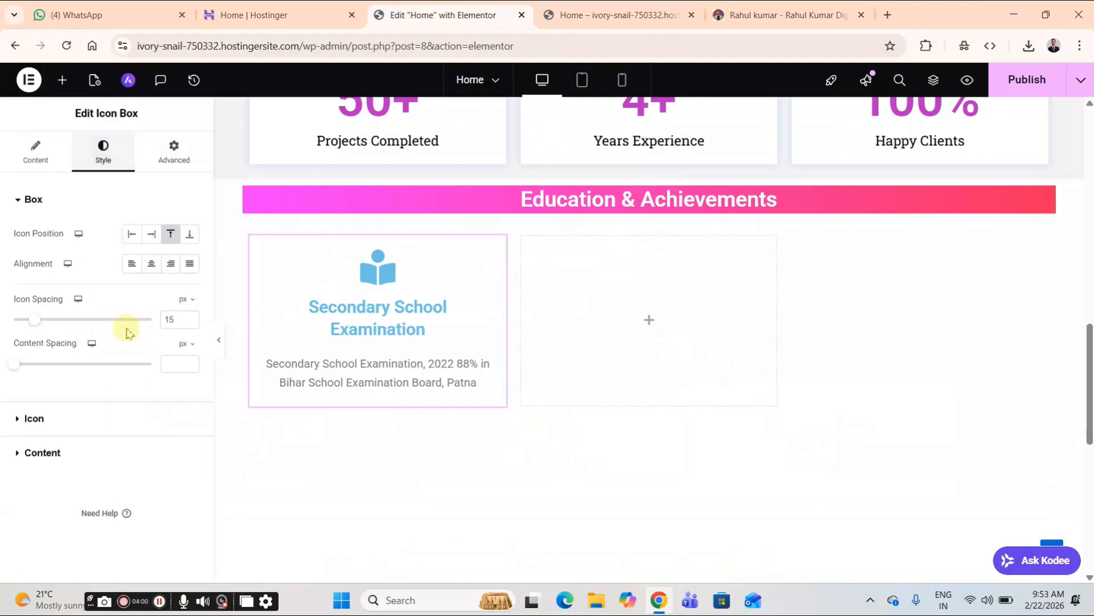
click(35, 419)
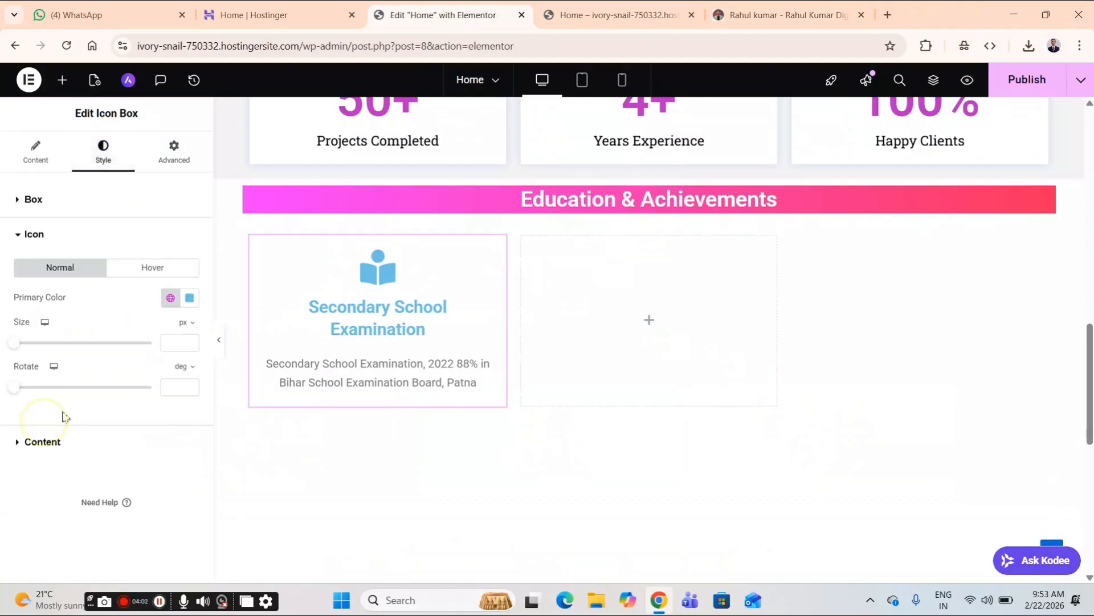
click(190, 298)
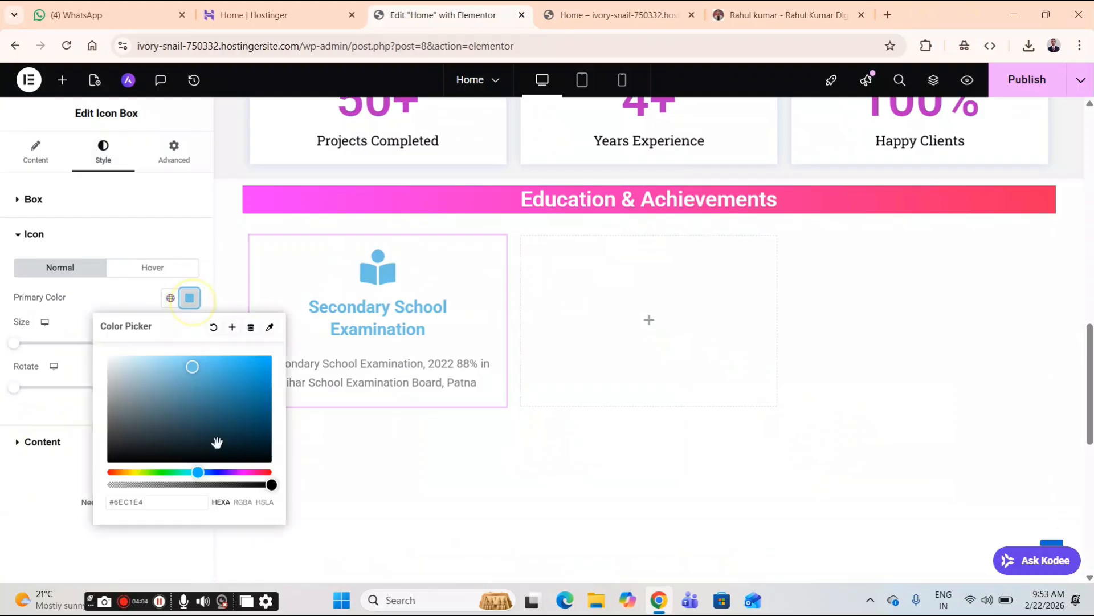
click(244, 472)
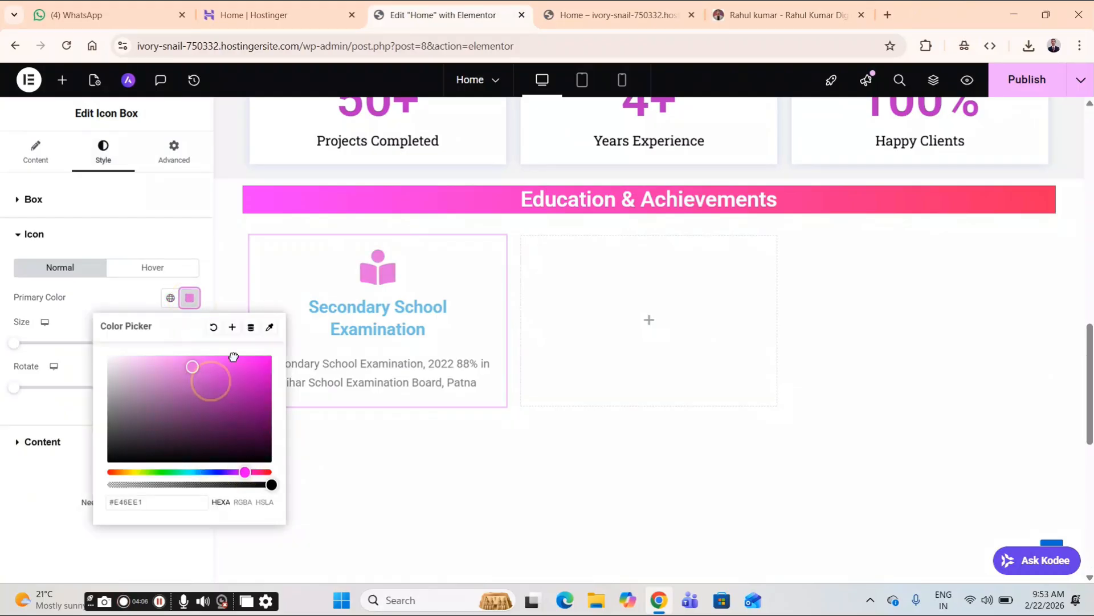
click(38, 477)
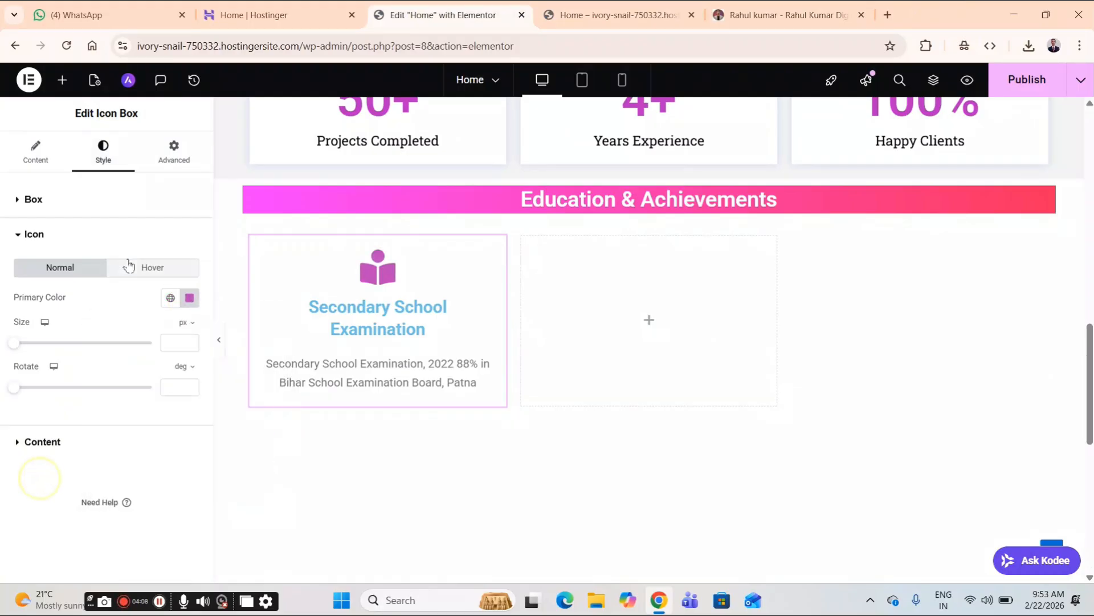
click(185, 264)
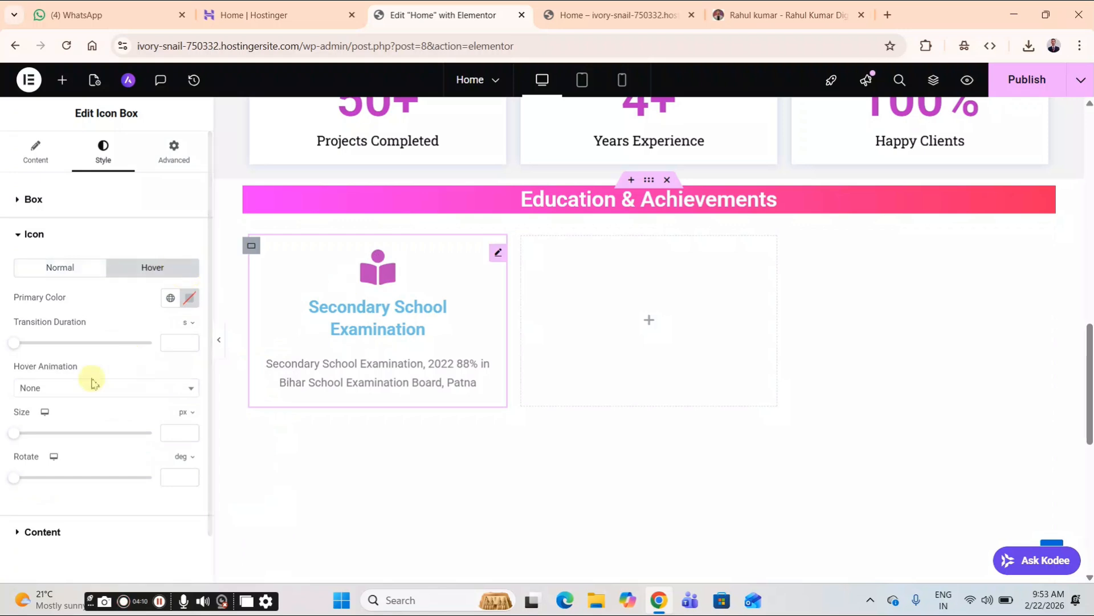
click(62, 271)
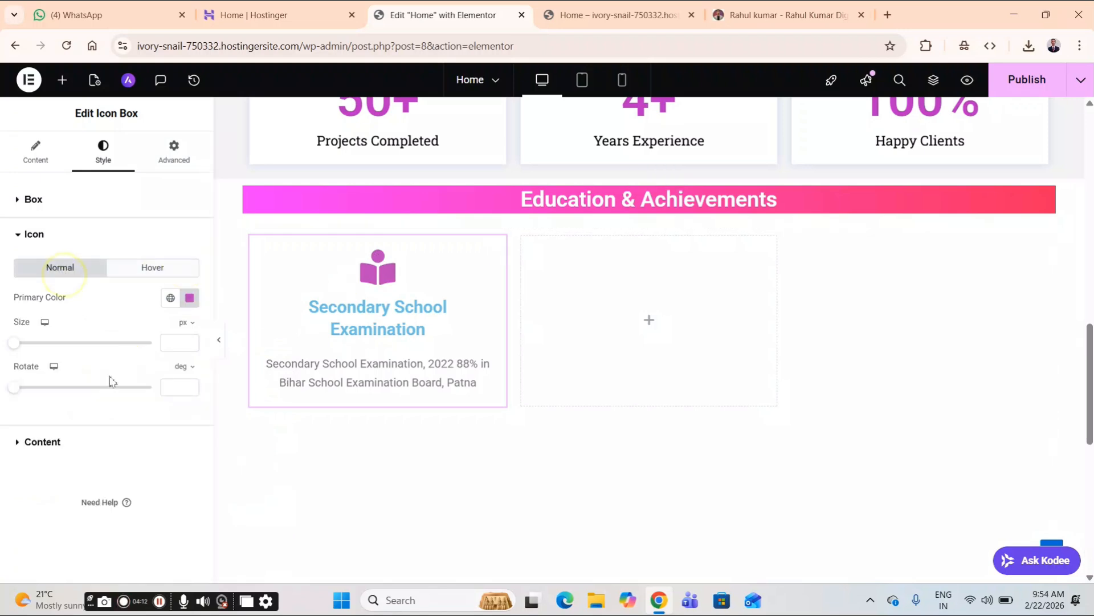
- Set the icon box title's normal text color to a dark purple matching the icon
click(46, 442)
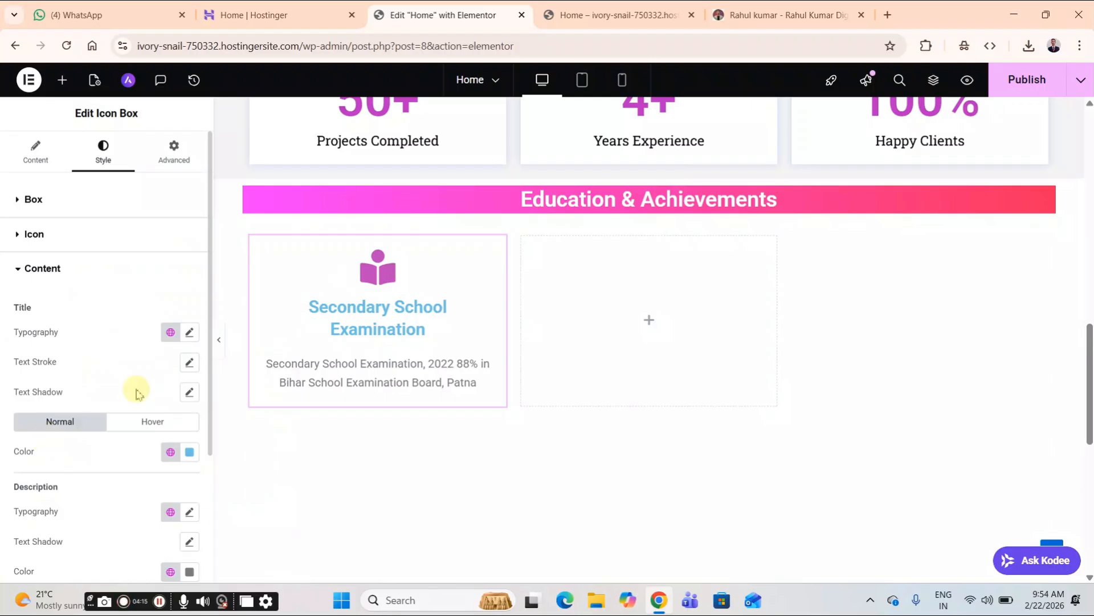
click(190, 453)
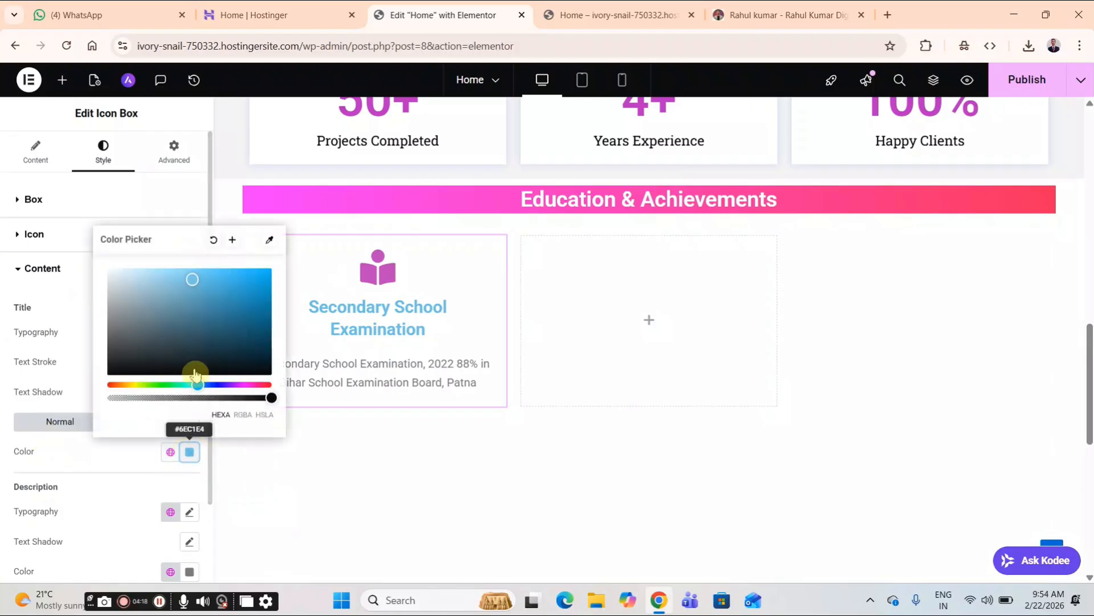
click(244, 385)
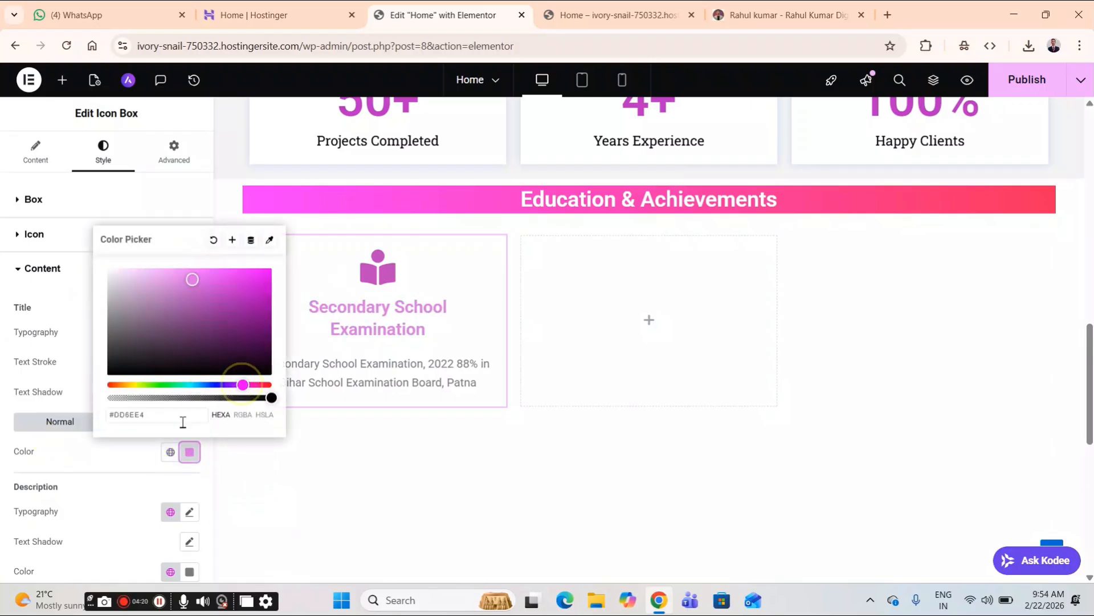
drag(206, 290, 216, 316)
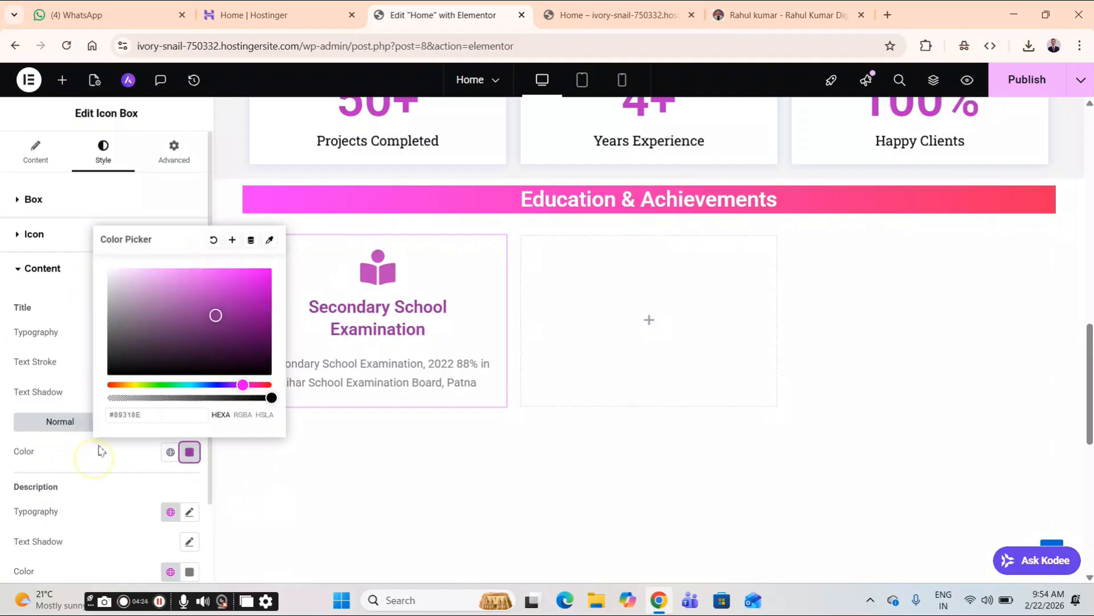
click(315, 367)
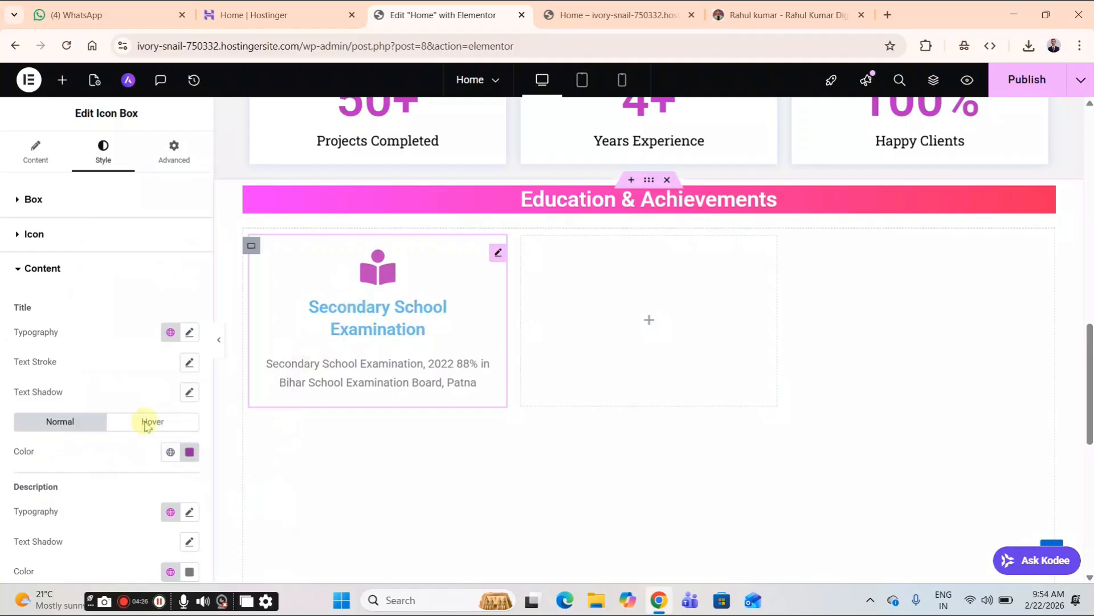
- Set the icon box title's hover color to the light pink-violet #E06EE4
click(161, 420)
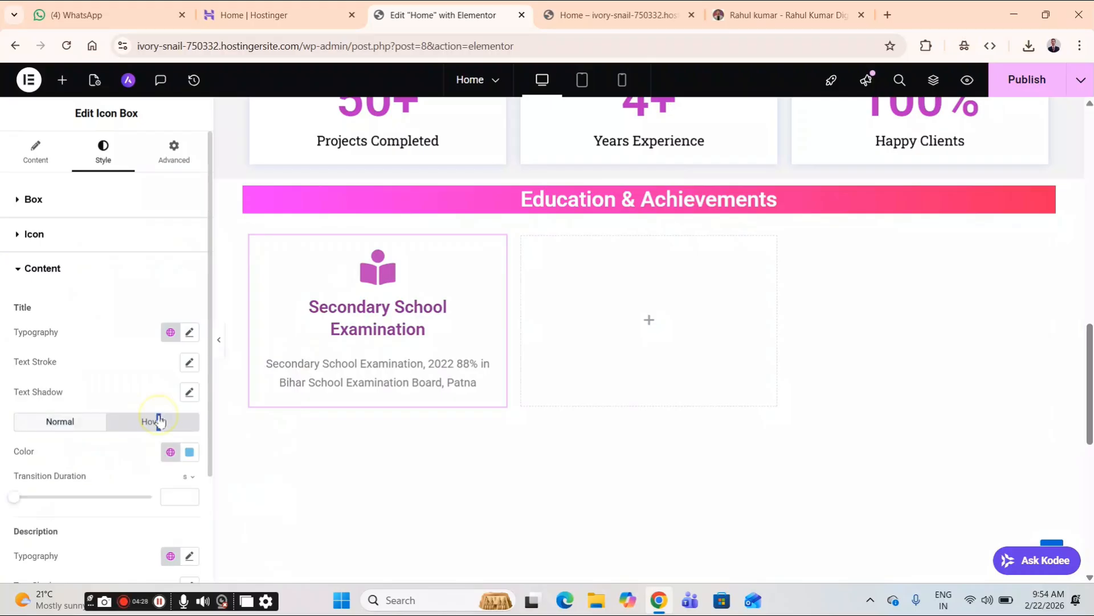
click(193, 458)
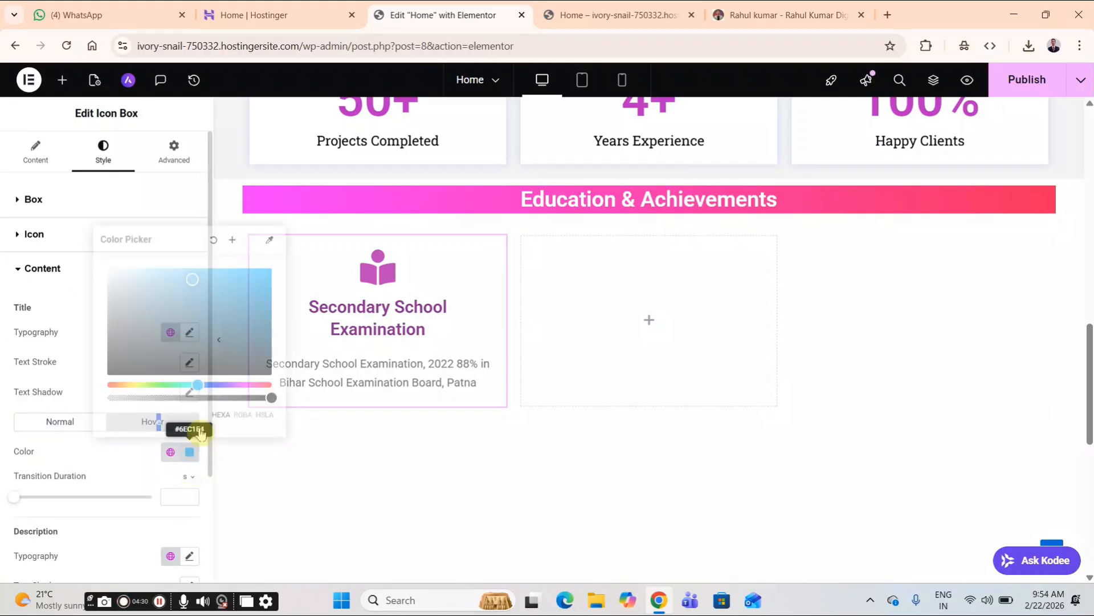
click(245, 386)
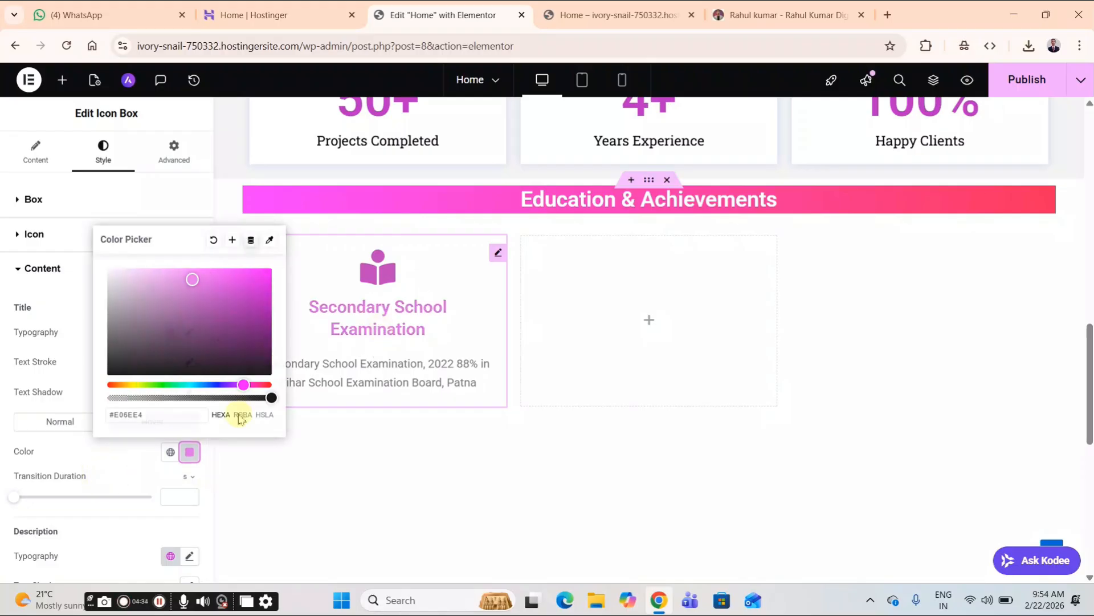
click(93, 500)
- Set the icon box description's text color to dark gray #414040
scroll(112, 501, down, 3)
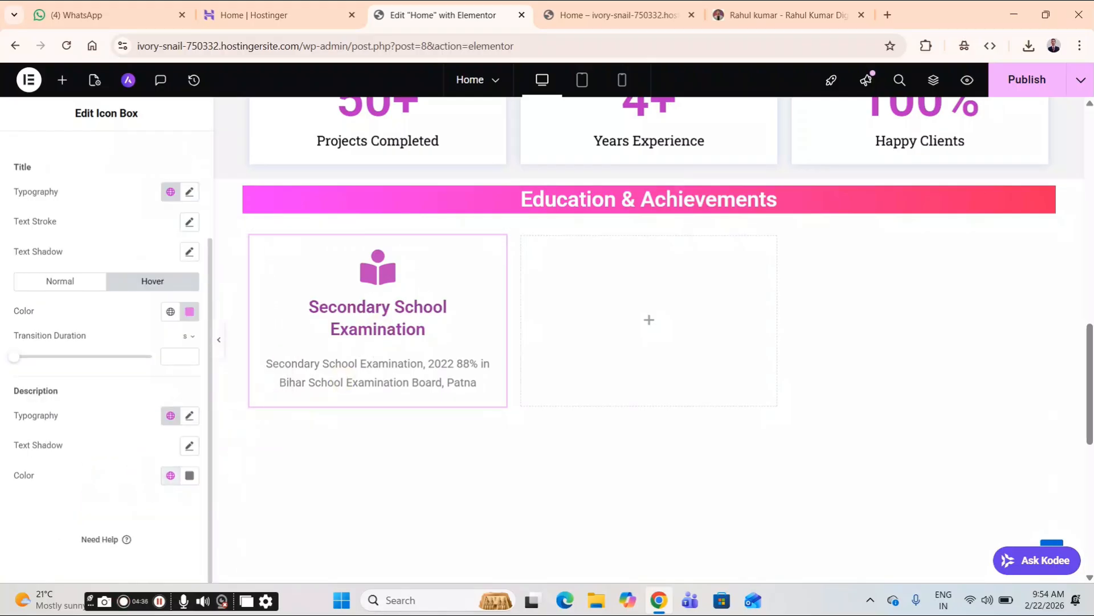
click(190, 477)
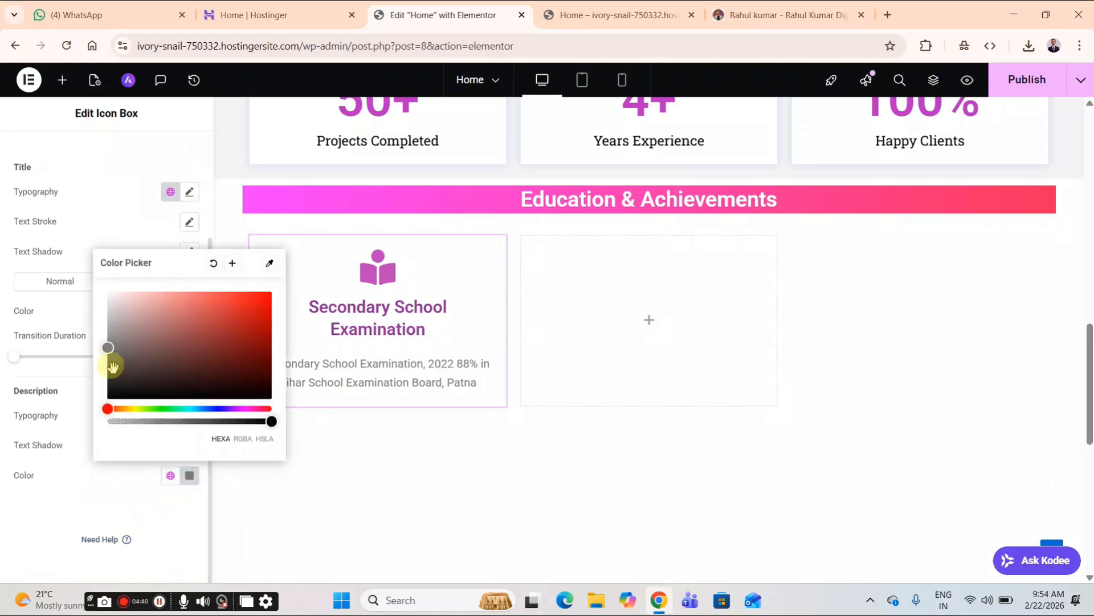
drag(110, 366, 110, 372)
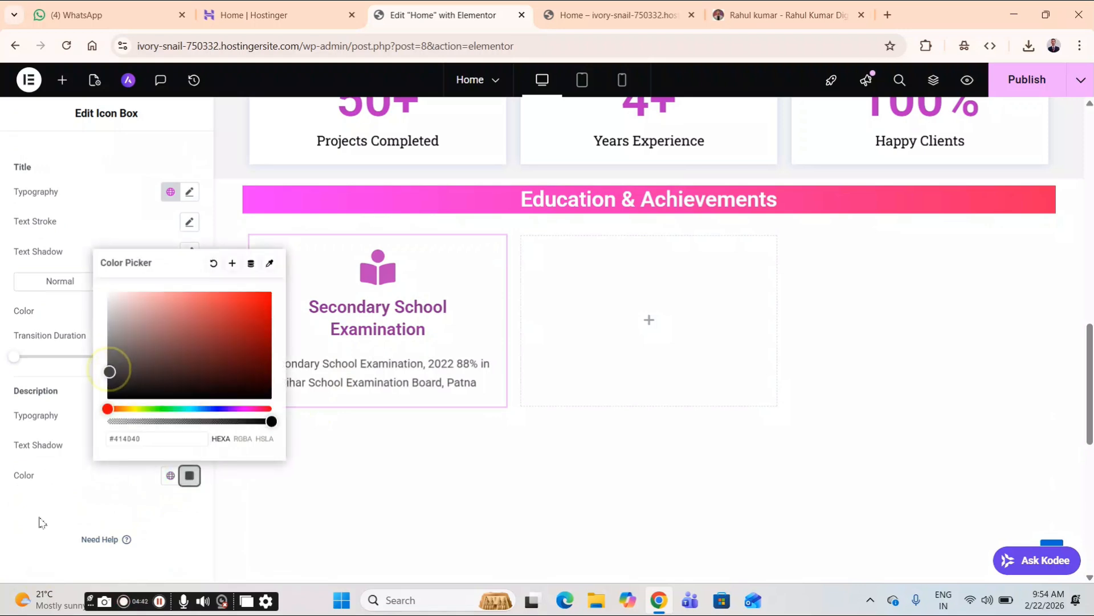
click(49, 509)
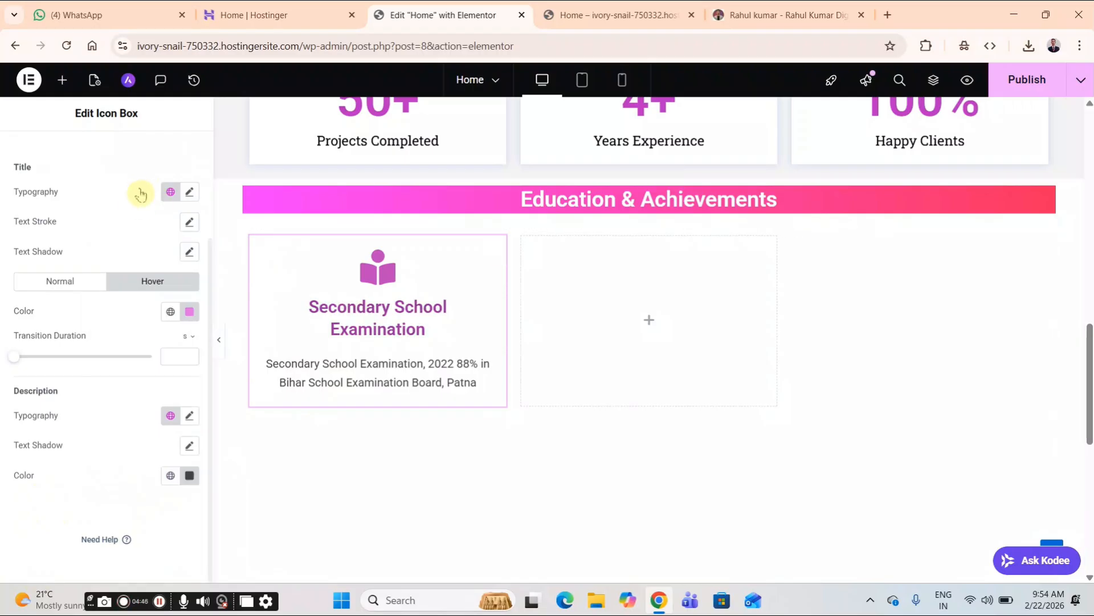
- Add a box shadow to the icon box's normal state and set its color to light blue rgba(162, 196, 255, 0.5)
scroll(139, 193, up, 3)
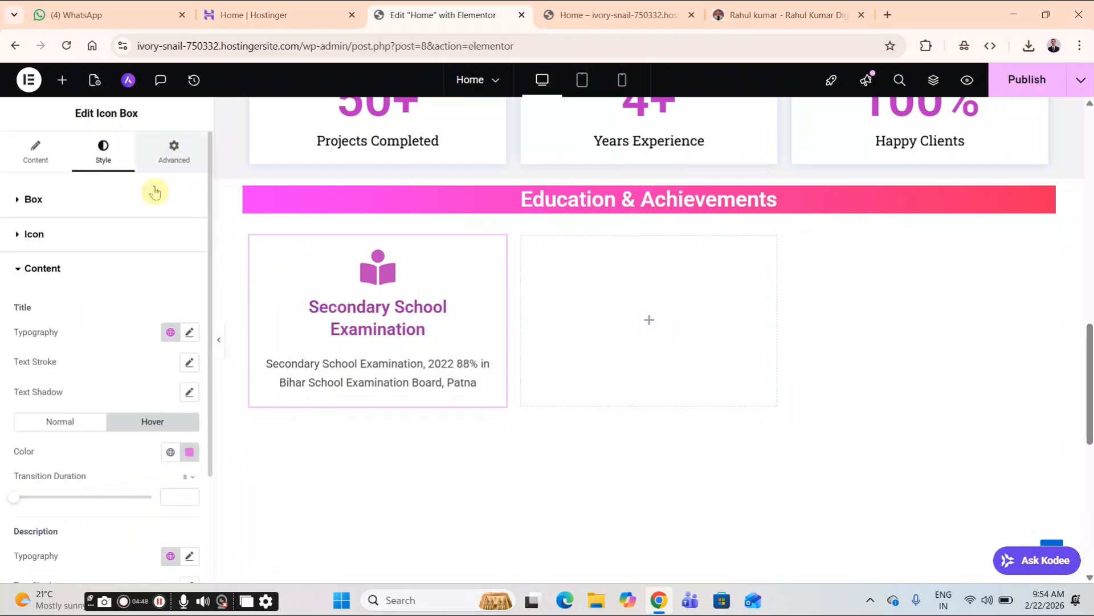
click(176, 145)
scroll(86, 501, down, 3)
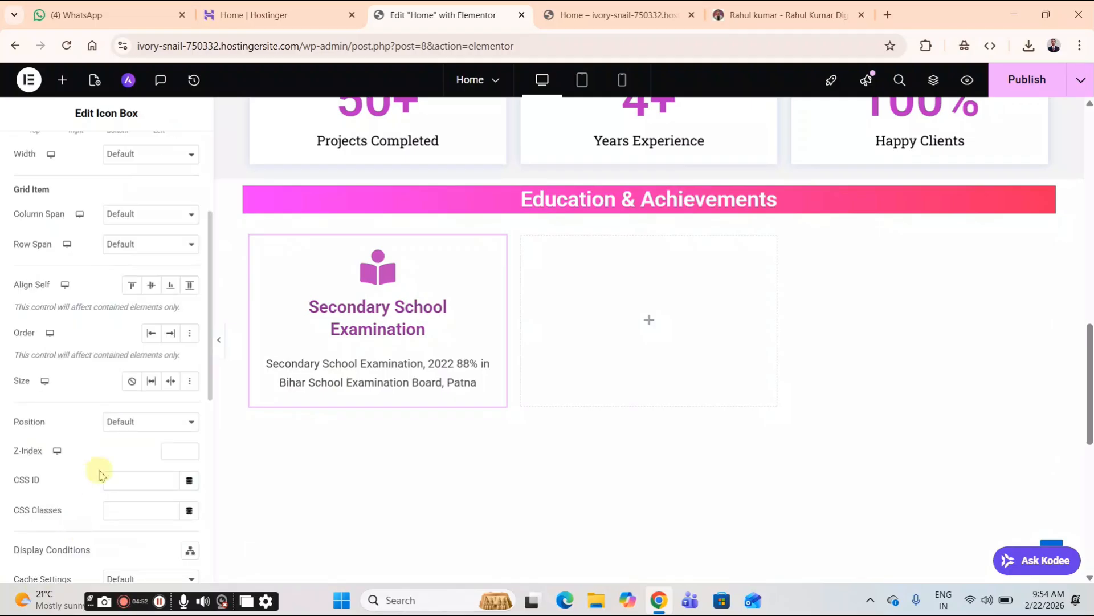
scroll(98, 474, down, 5)
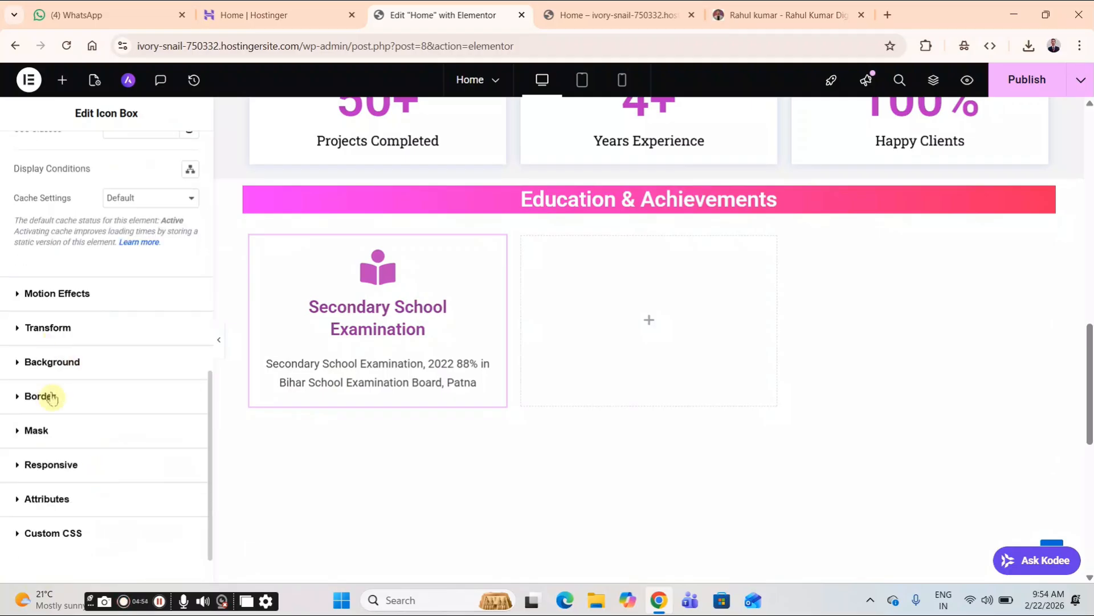
click(65, 410)
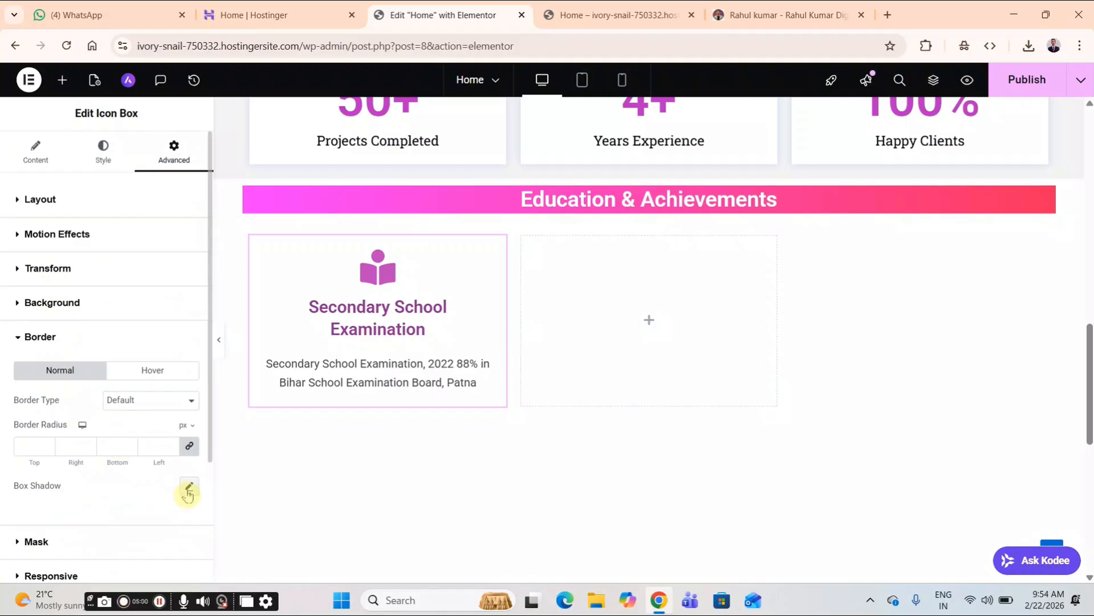
click(189, 489)
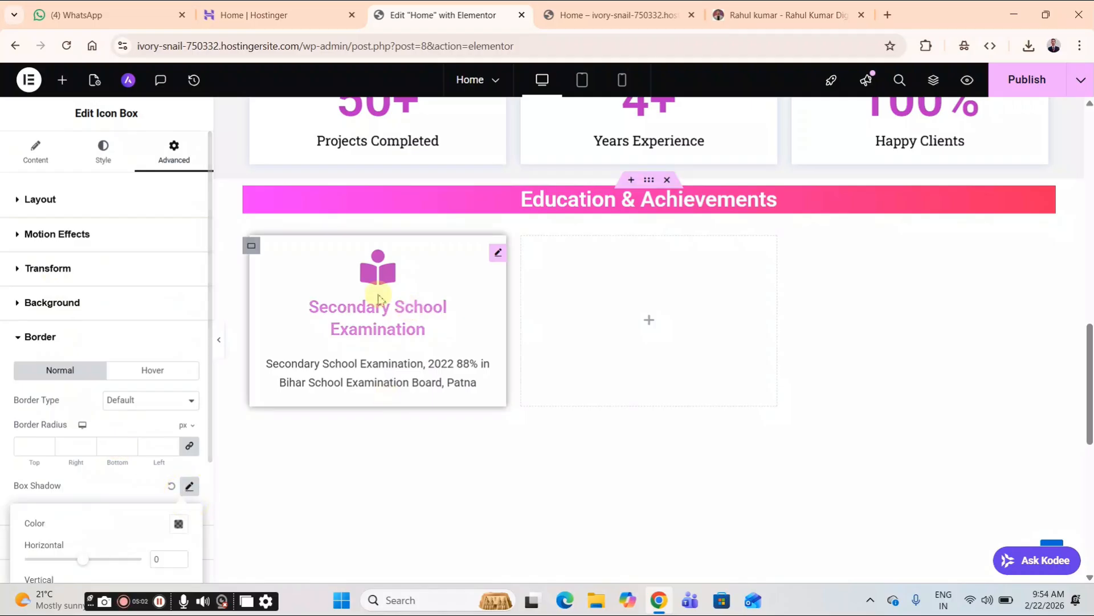
click(179, 526)
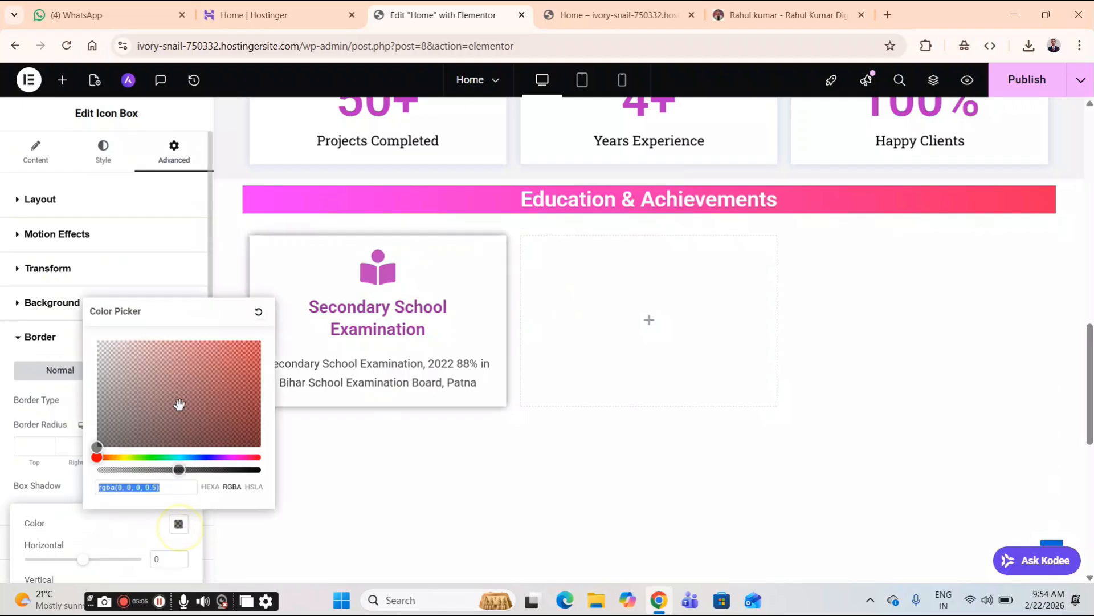
click(196, 456)
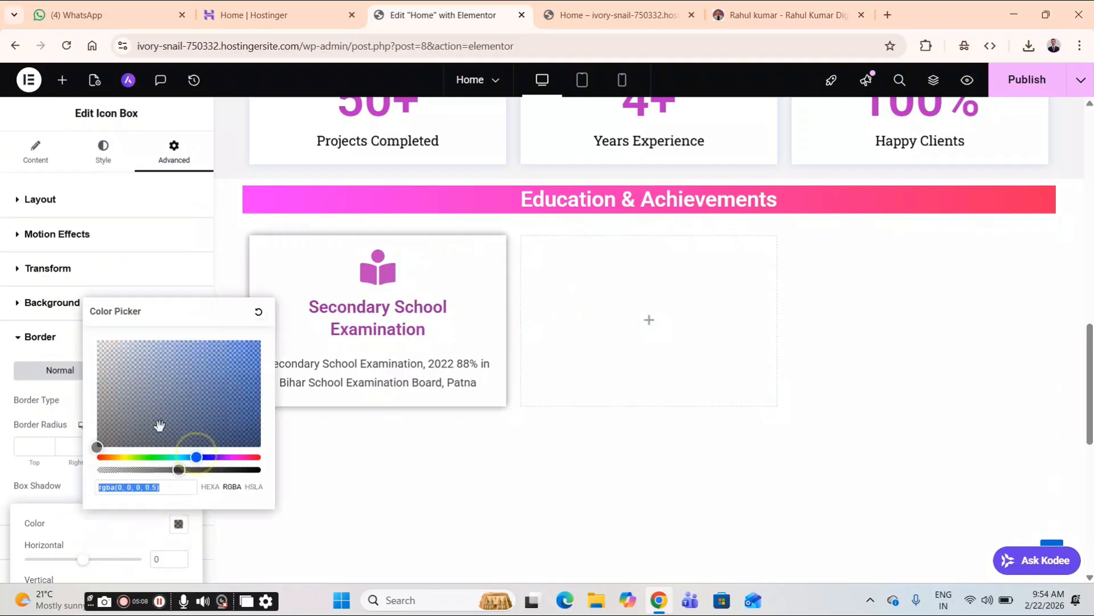
click(143, 377)
click(145, 338)
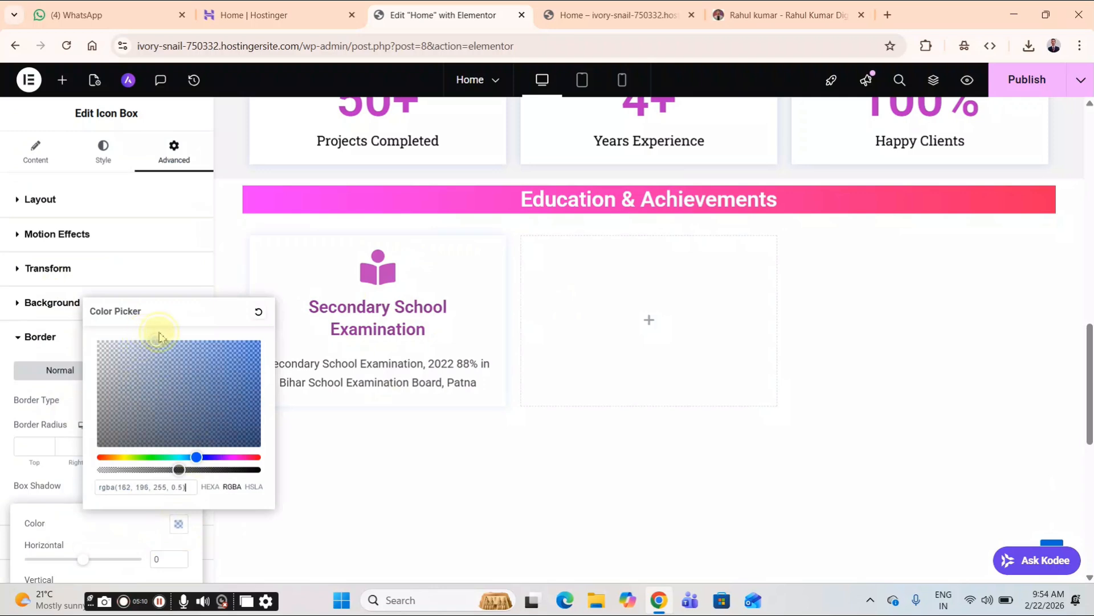
click(51, 473)
click(51, 473)
- Add a box shadow to the icon box's hover state and set its color to light blue rgba(170, 194, 241, 0.5)
click(146, 372)
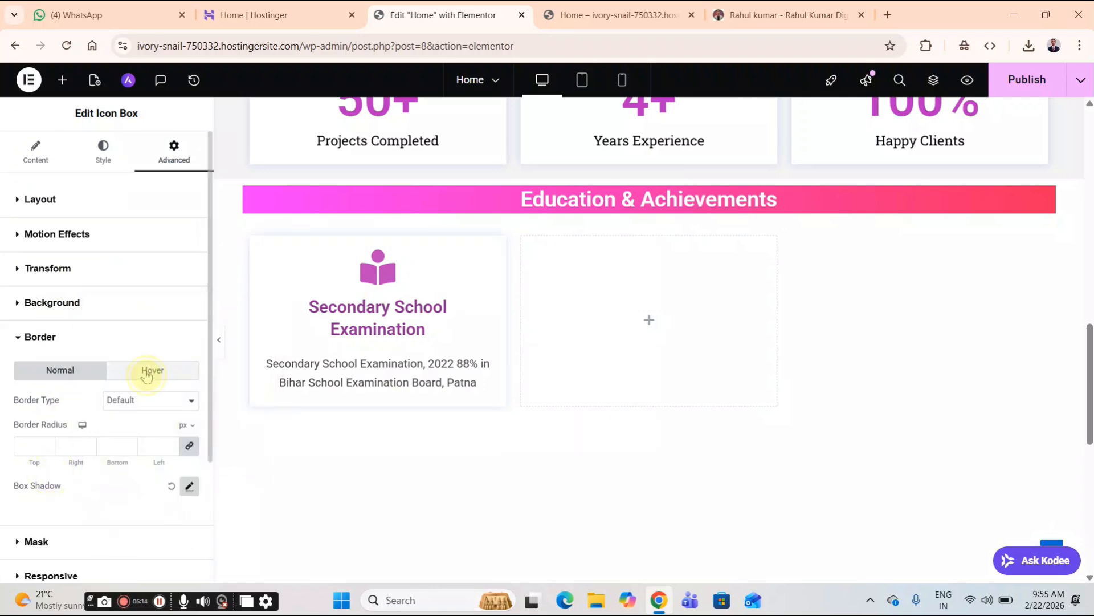
click(75, 373)
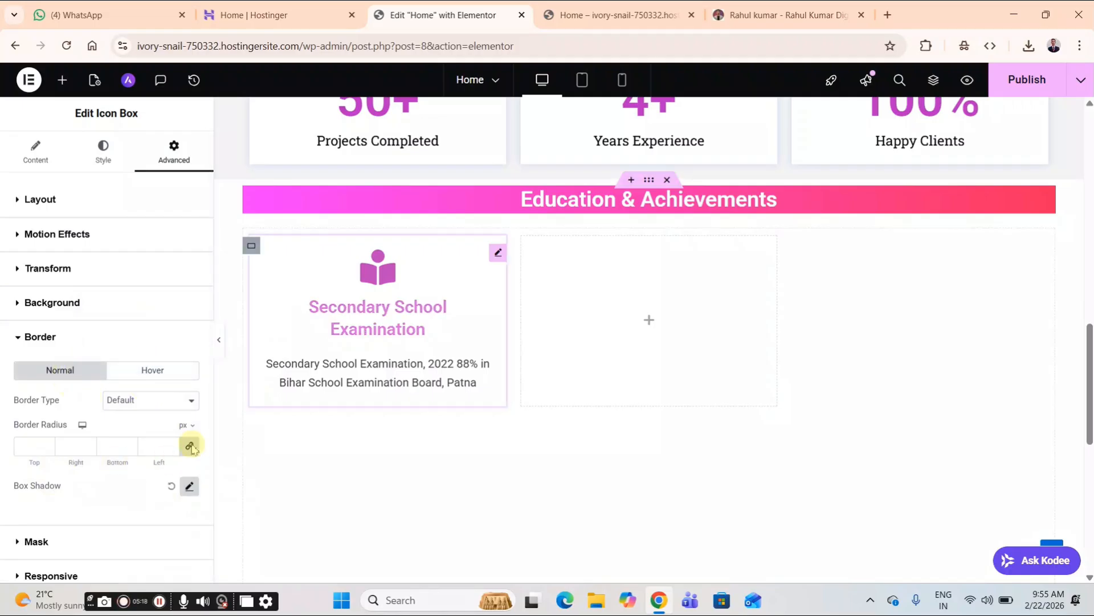
click(349, 356)
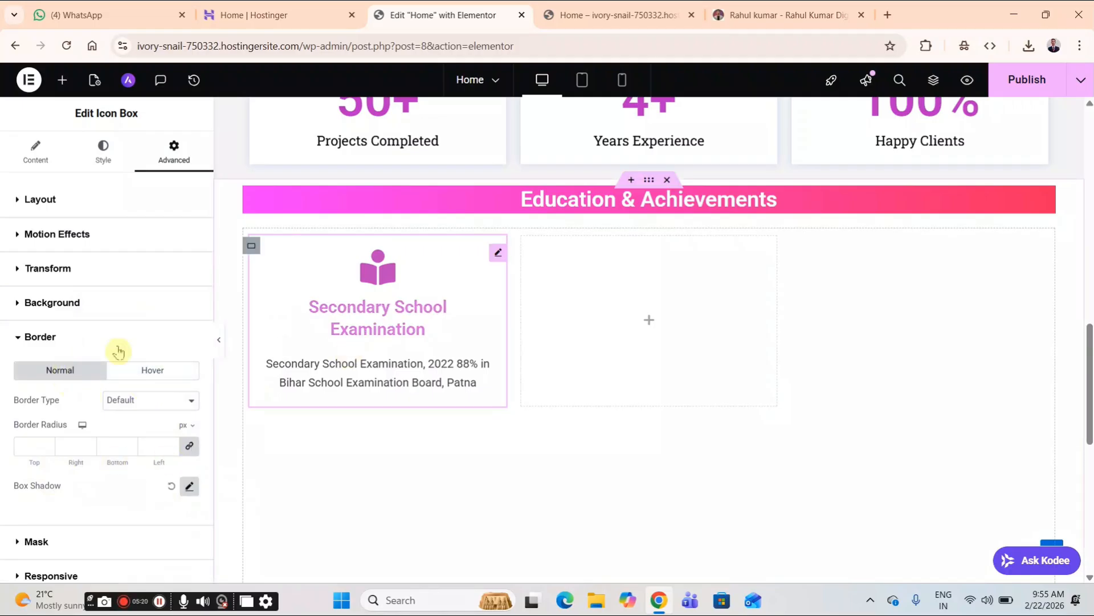
click(153, 372)
click(190, 487)
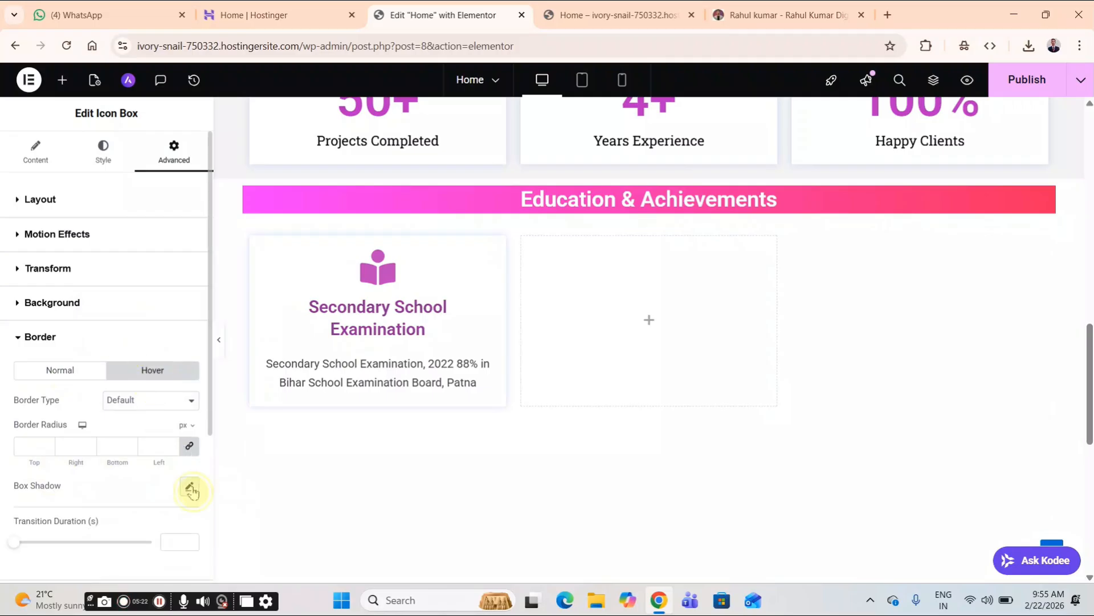
click(178, 525)
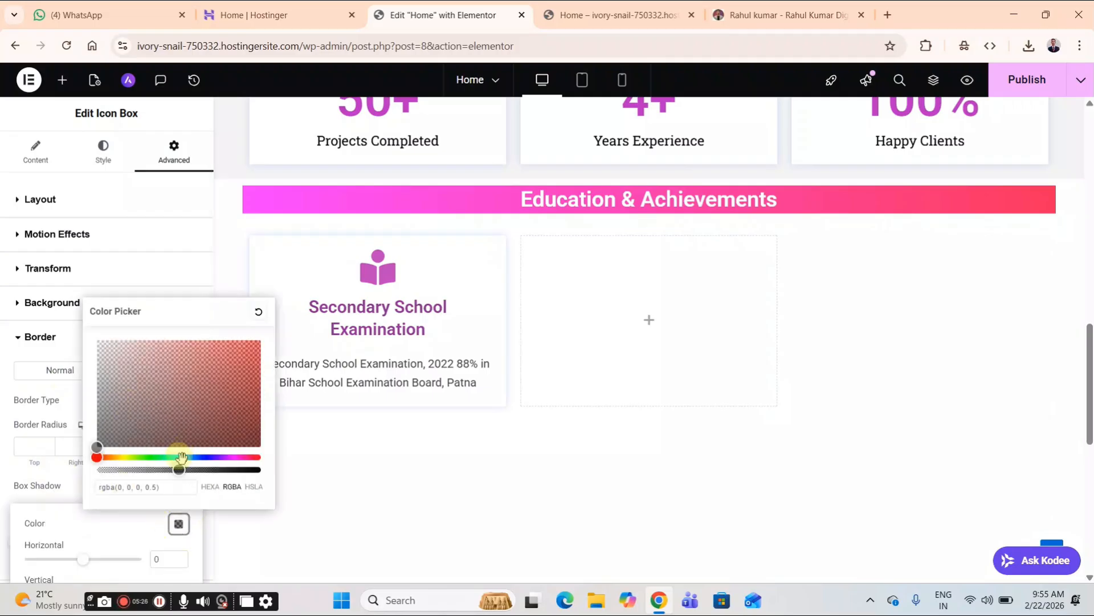
click(188, 457)
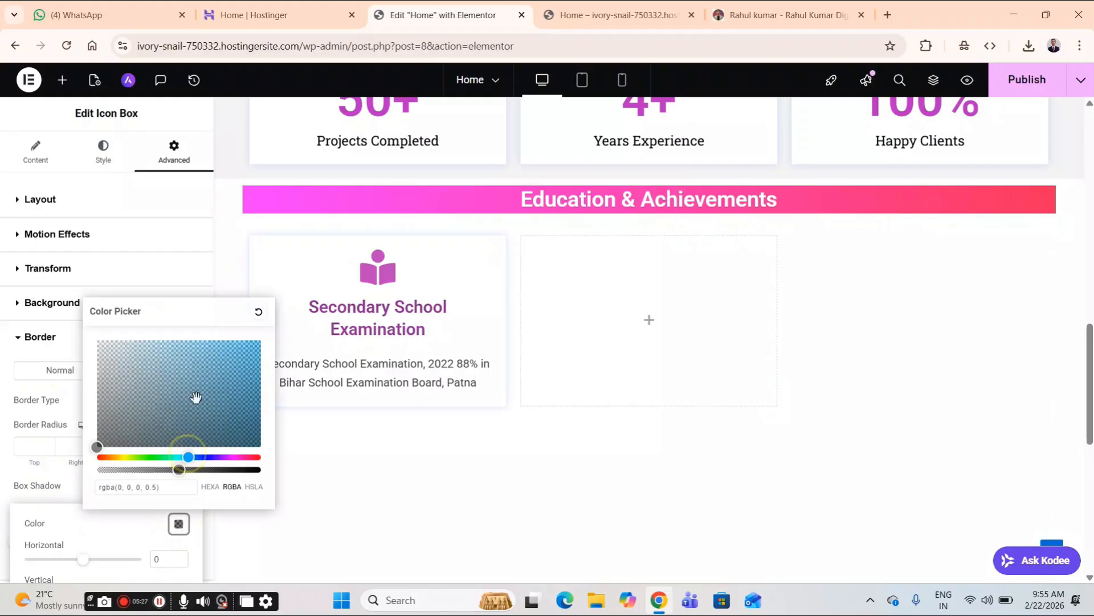
click(198, 456)
click(145, 347)
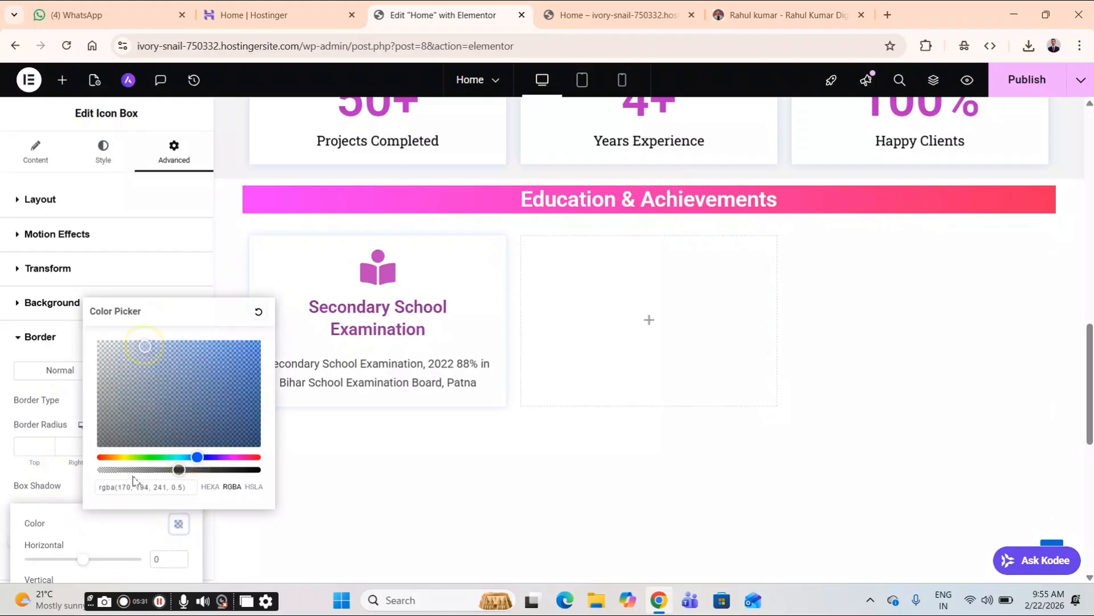
click(64, 484)
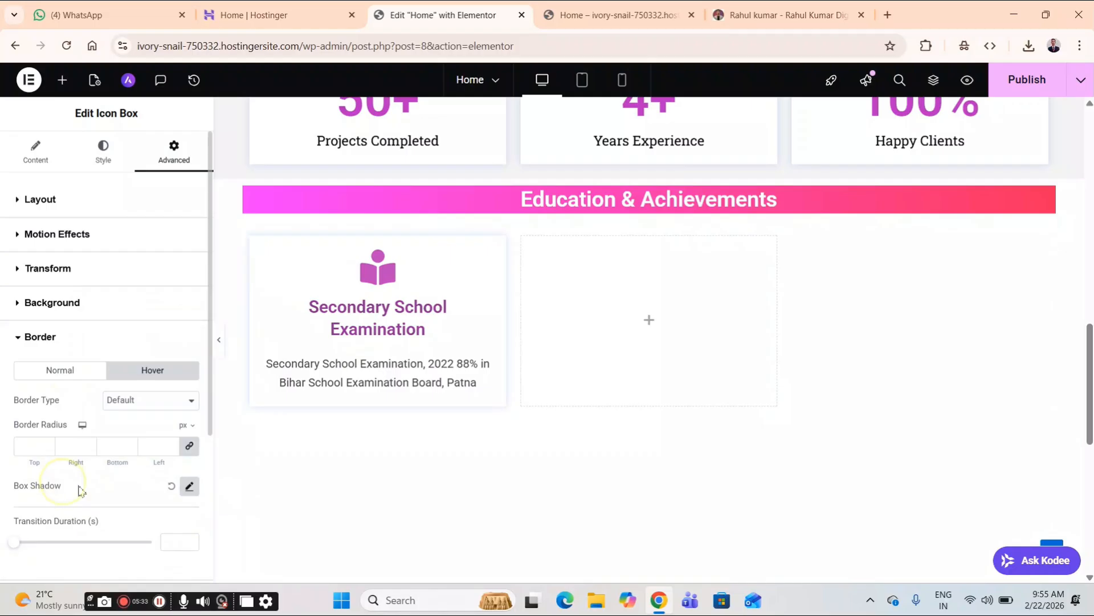
- Set the icon box's border radius to 10 px on all corners for both the hover and normal states
click(27, 443)
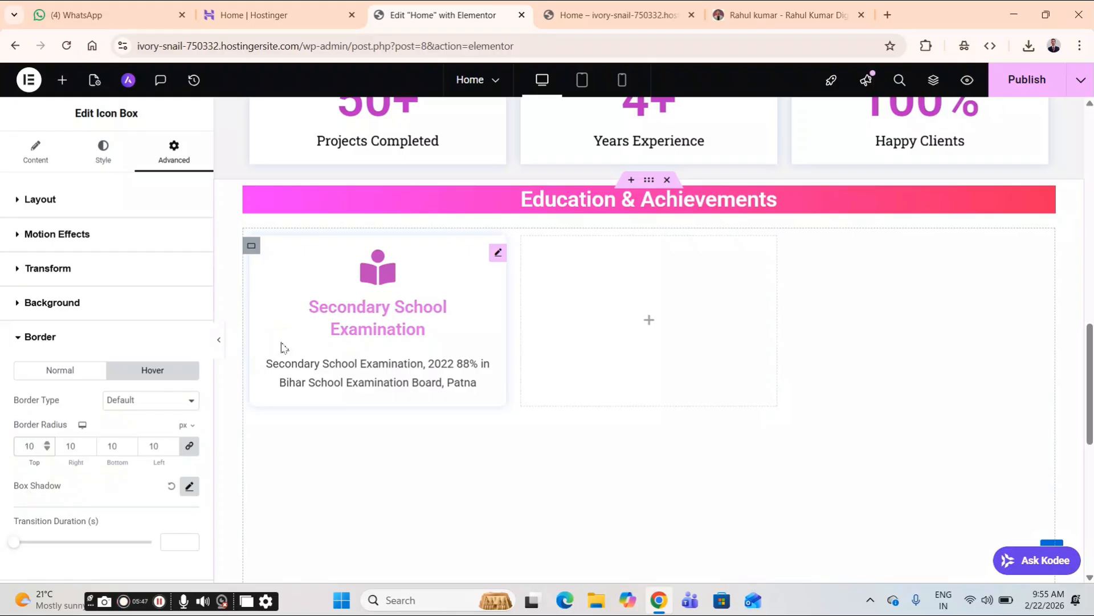
click(77, 373)
click(33, 446)
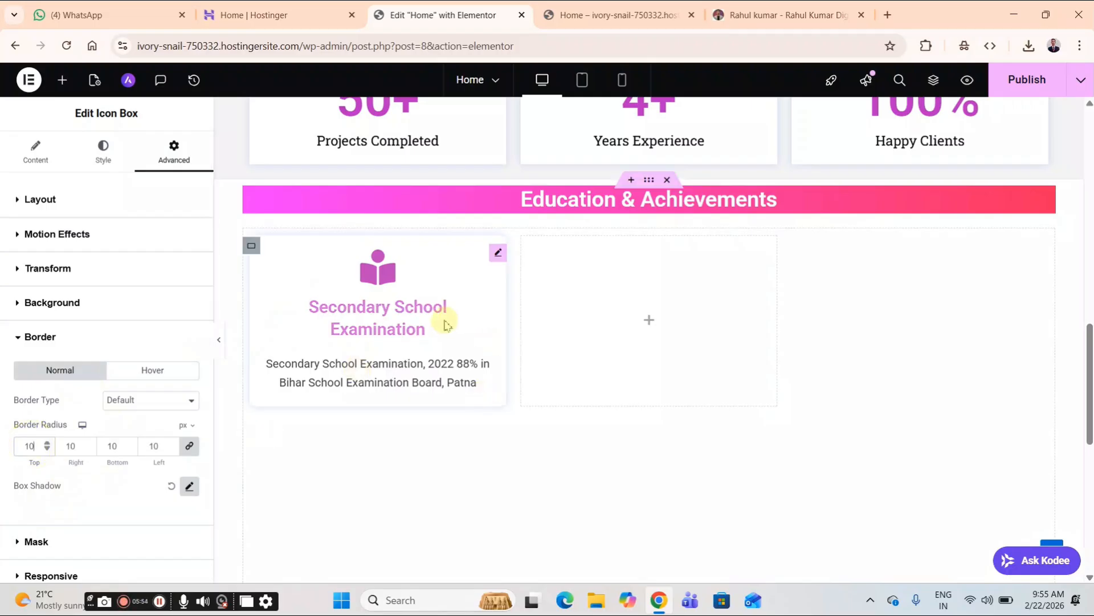
- Copy the styled Secondary School Examination icon box and paste it into the second and third cells of the grid's first row
right_click(387, 311)
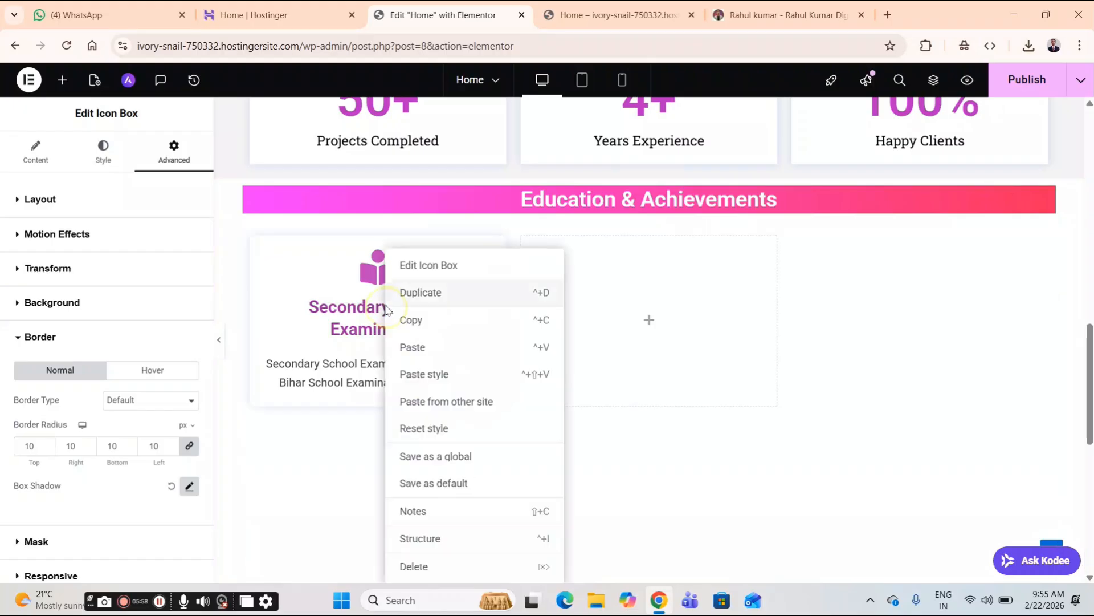
click(425, 320)
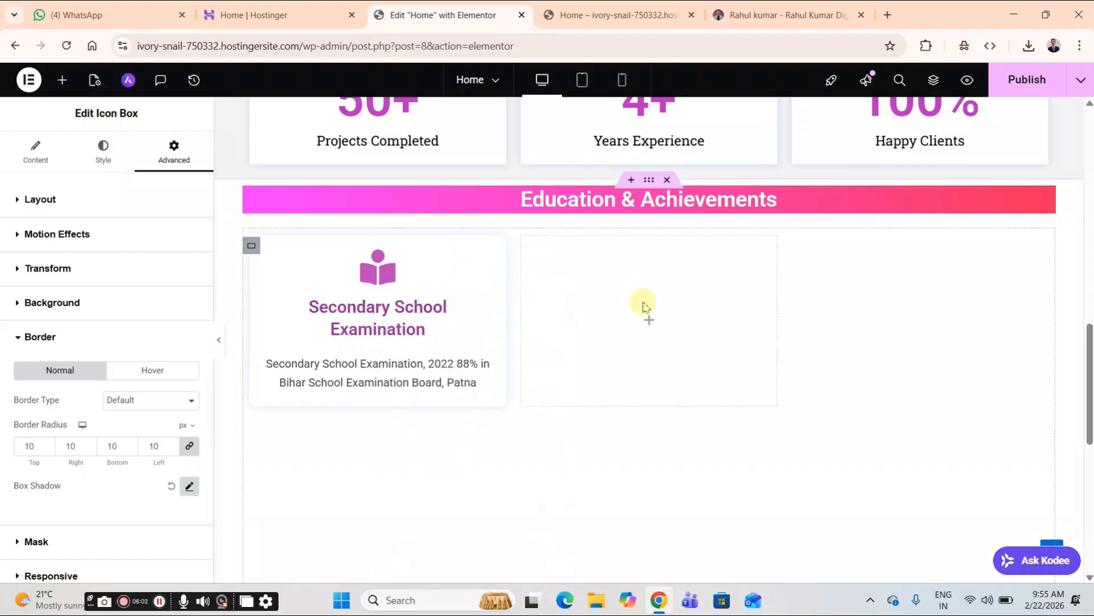
right_click(645, 306)
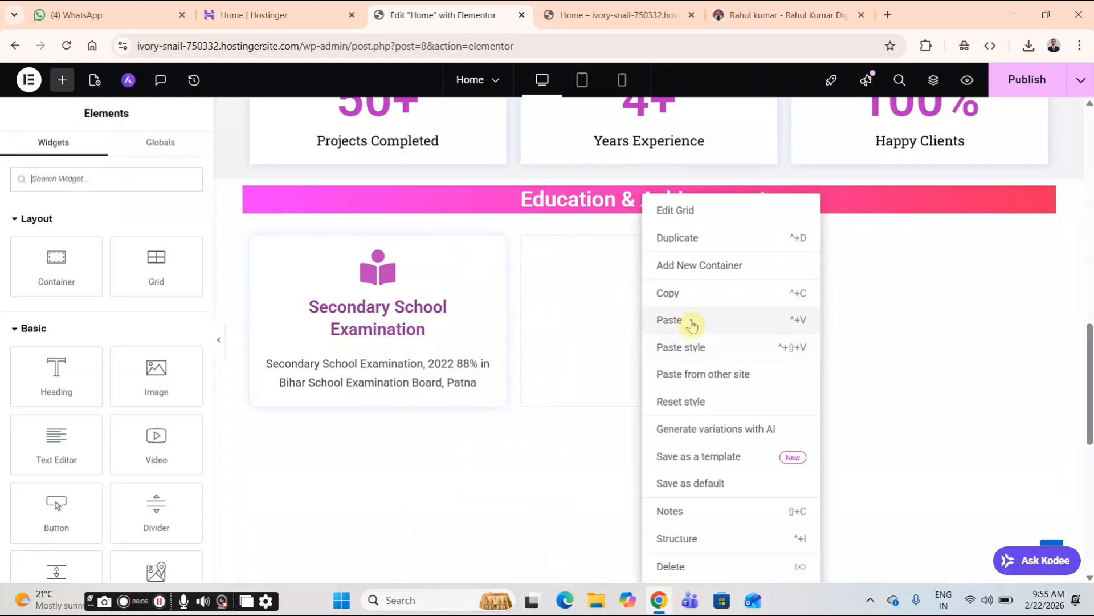
click(692, 324)
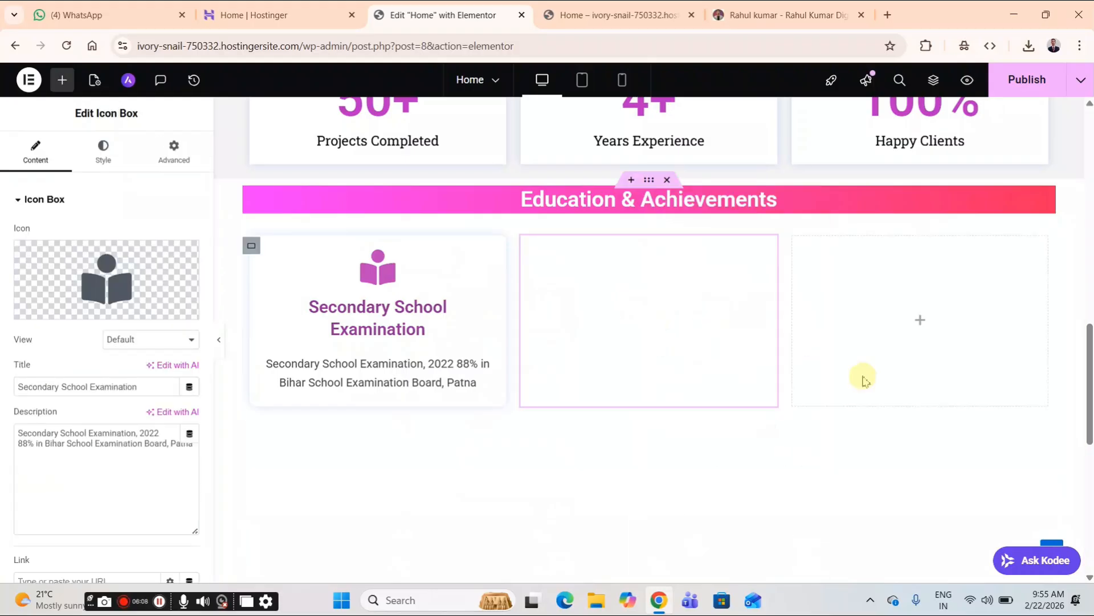
right_click(917, 331)
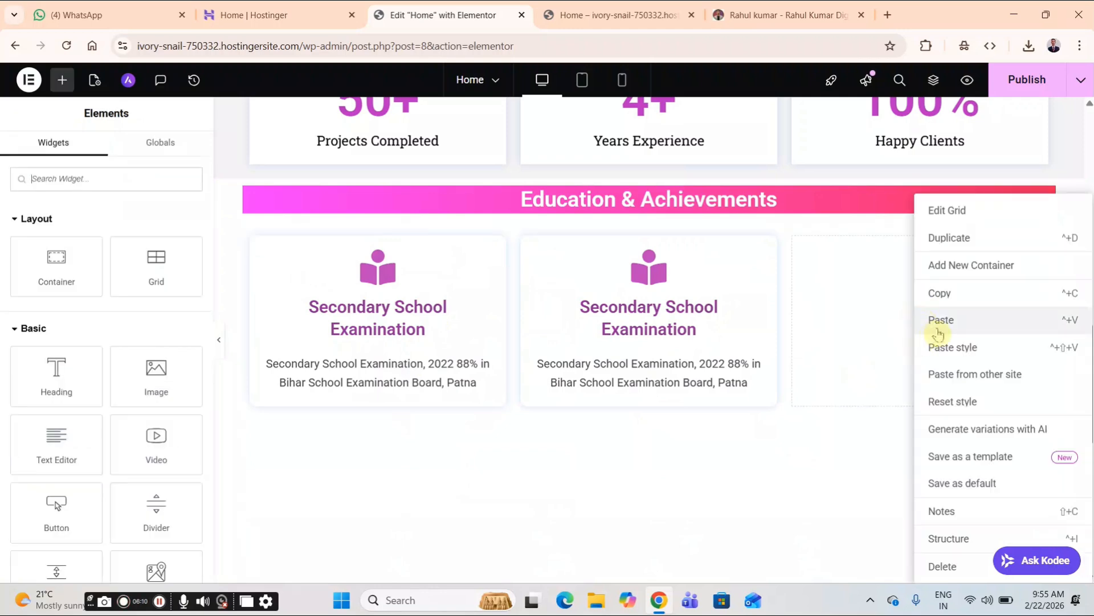
click(939, 332)
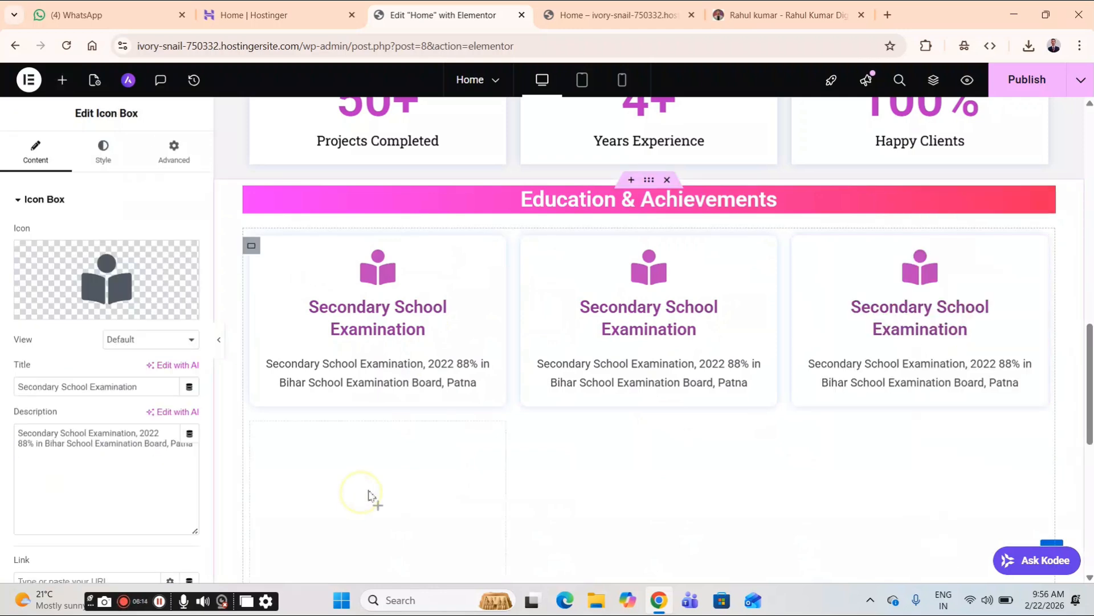
- Paste the copied icon box into all three cells of the grid's second row
right_click(402, 487)
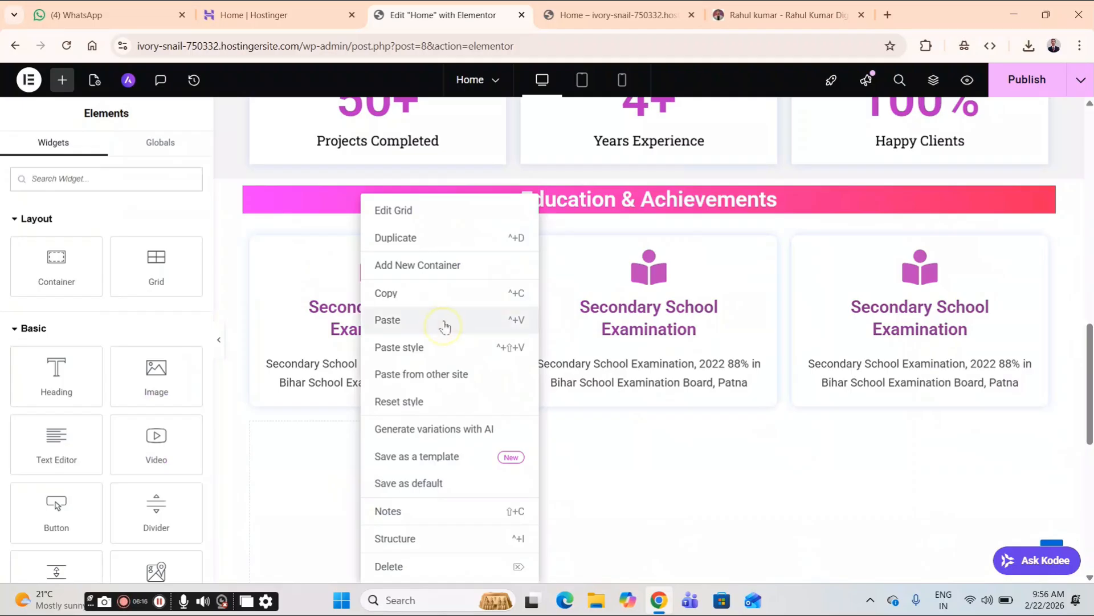
click(444, 323)
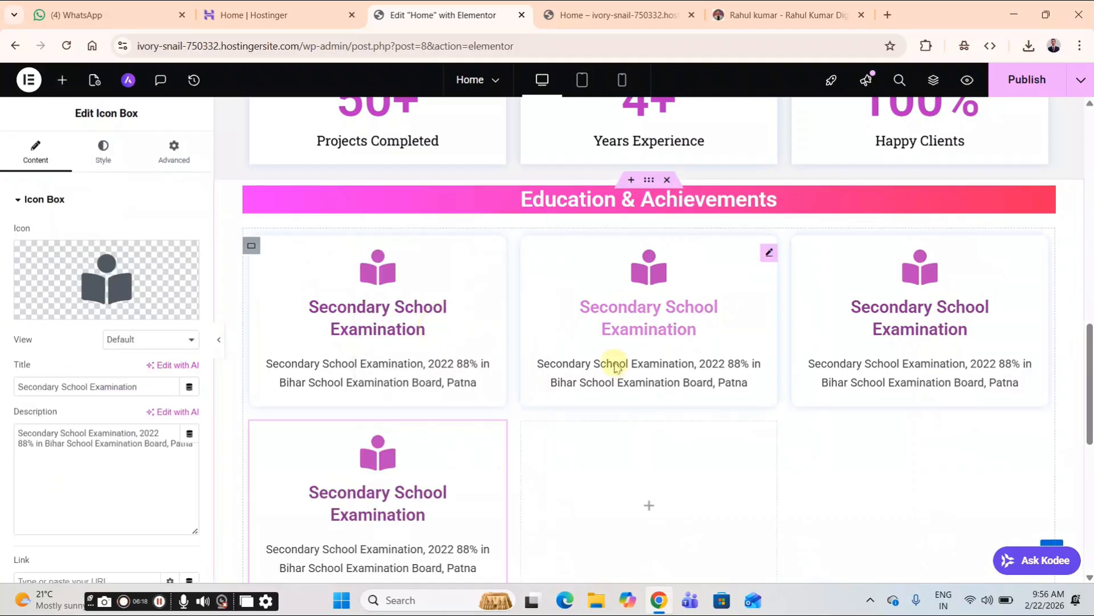
scroll(611, 364, down, 3)
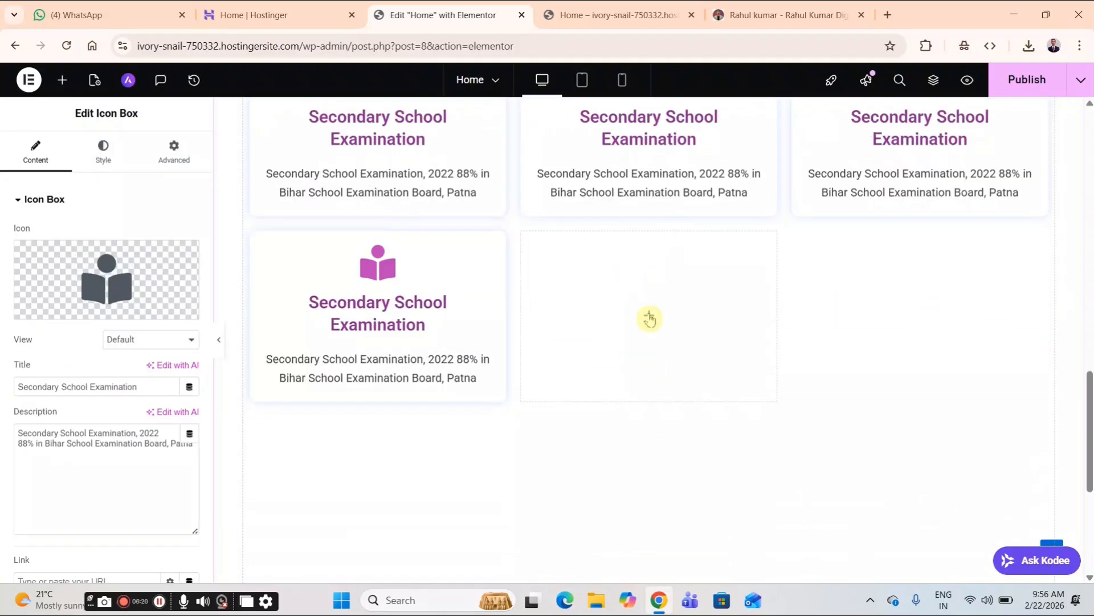
right_click(650, 319)
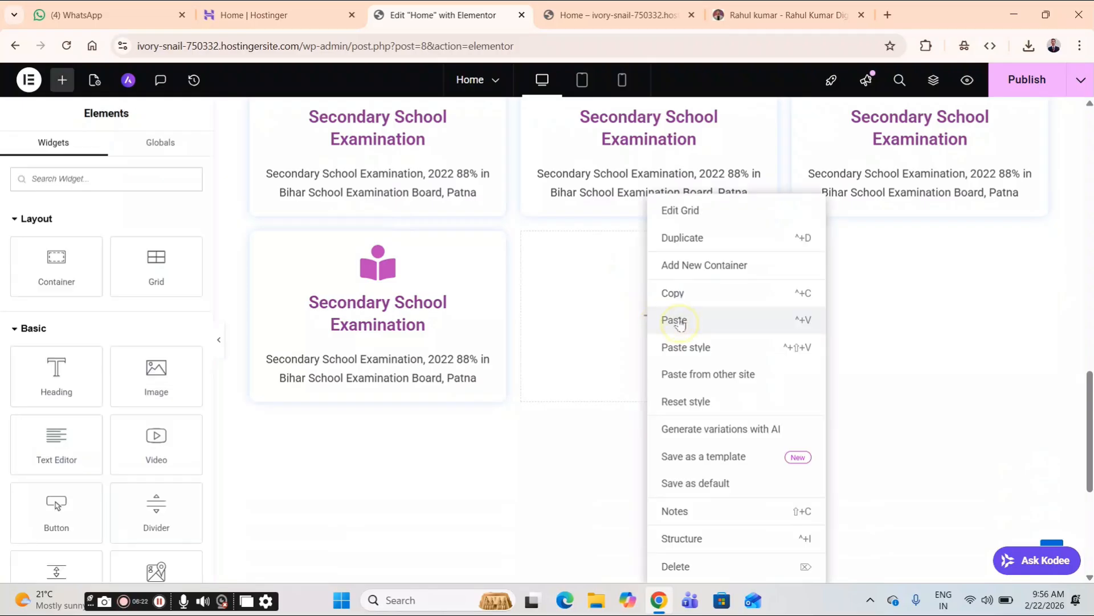
click(739, 315)
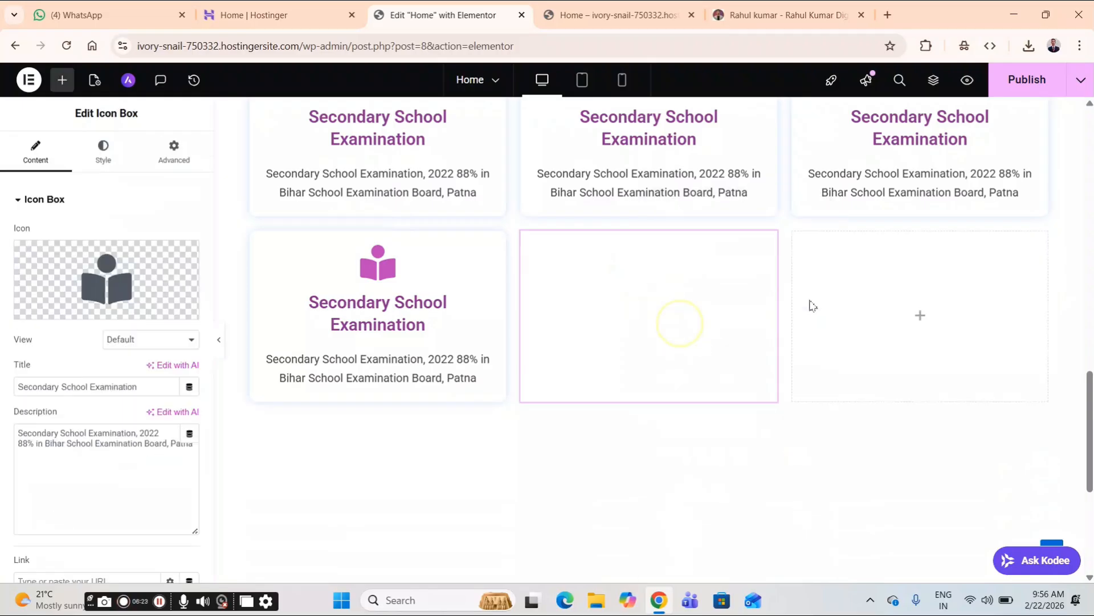
right_click(907, 308)
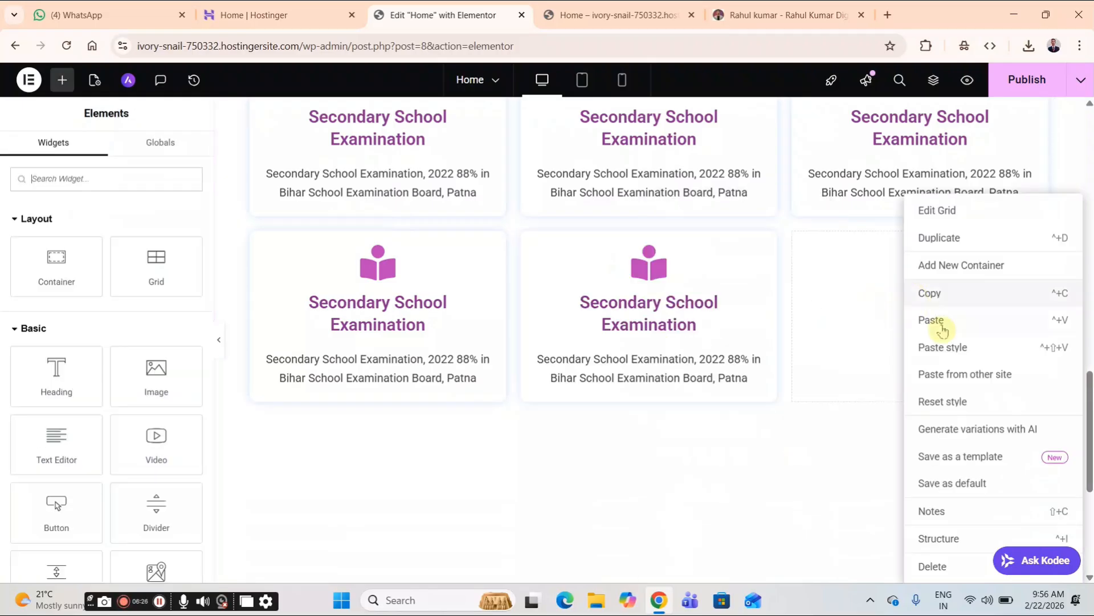
click(932, 320)
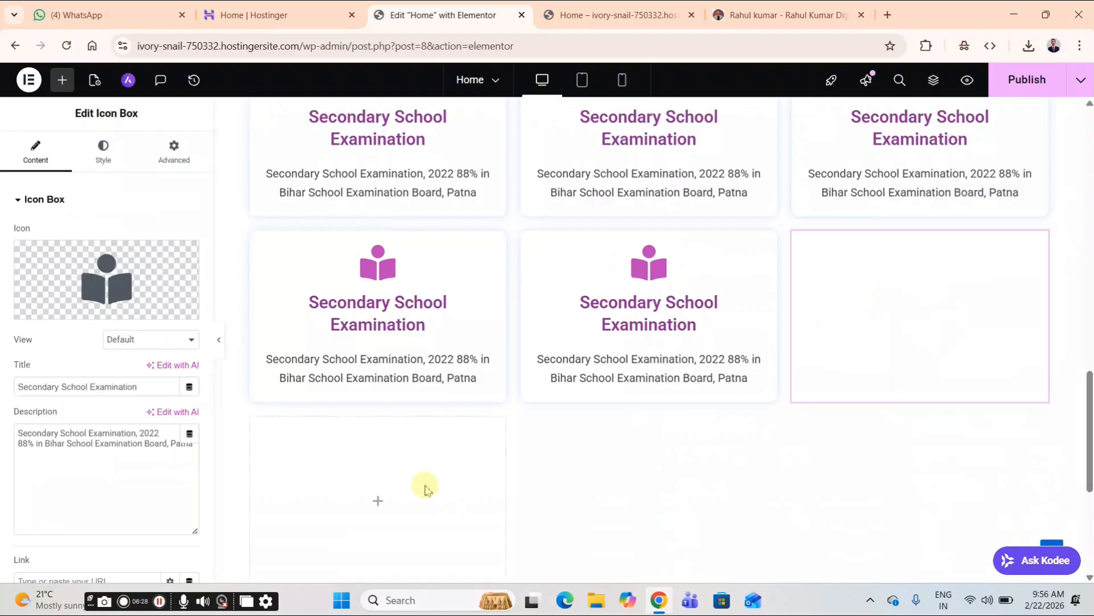
- Paste the copied icon box into the first two cells of the grid's third row
right_click(426, 484)
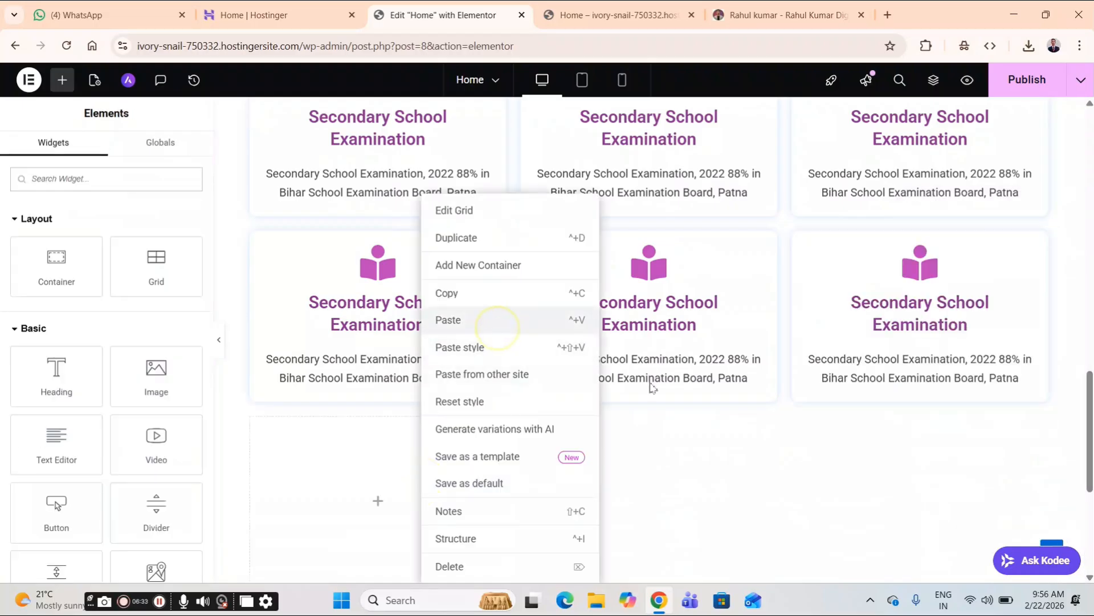
click(498, 326)
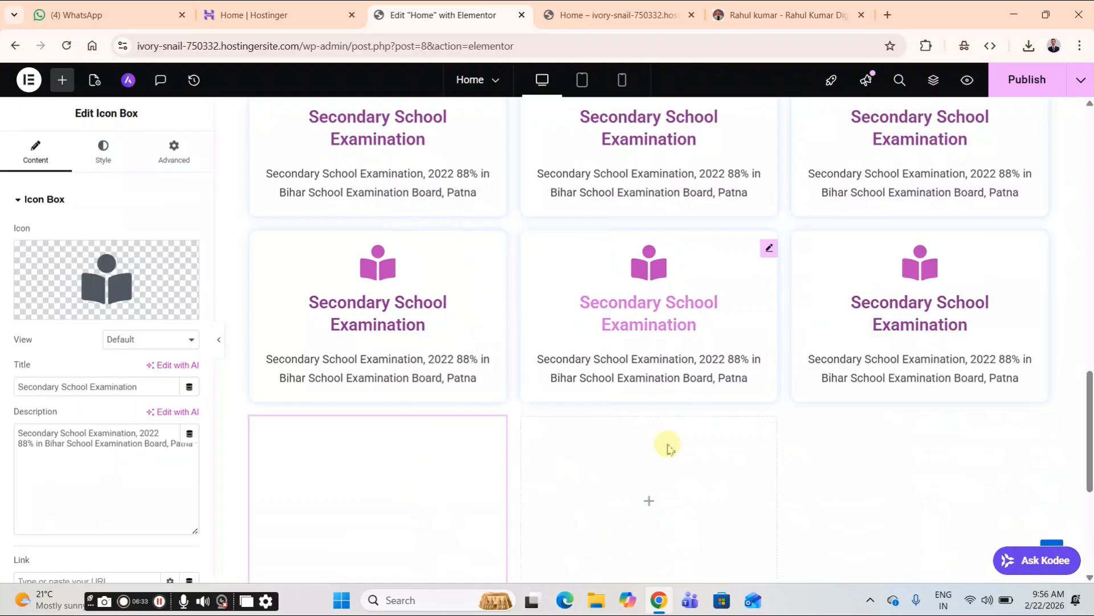
right_click(650, 494)
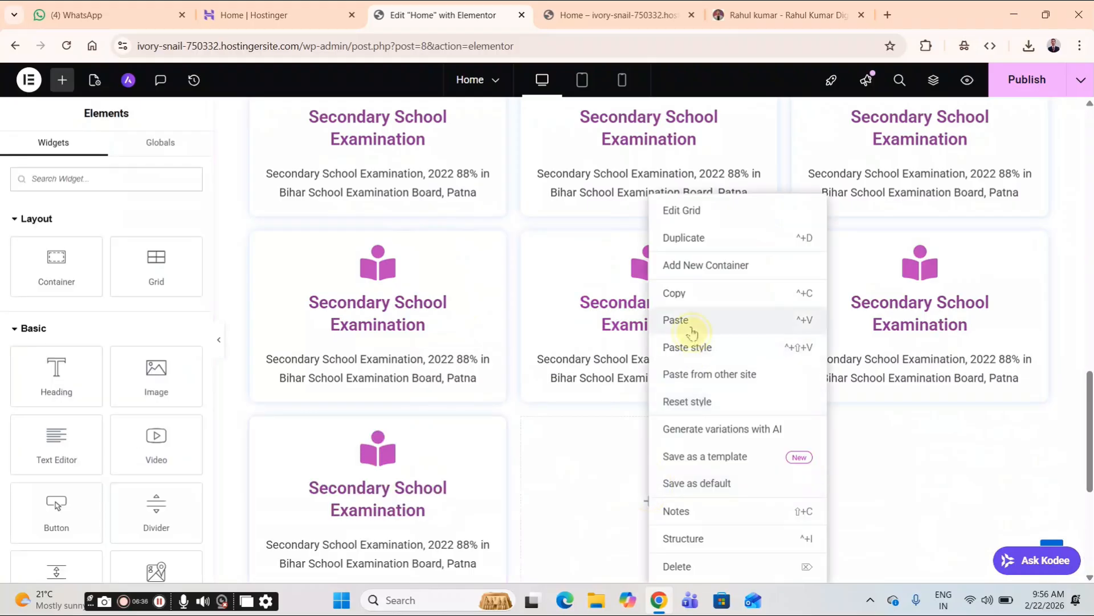
click(684, 320)
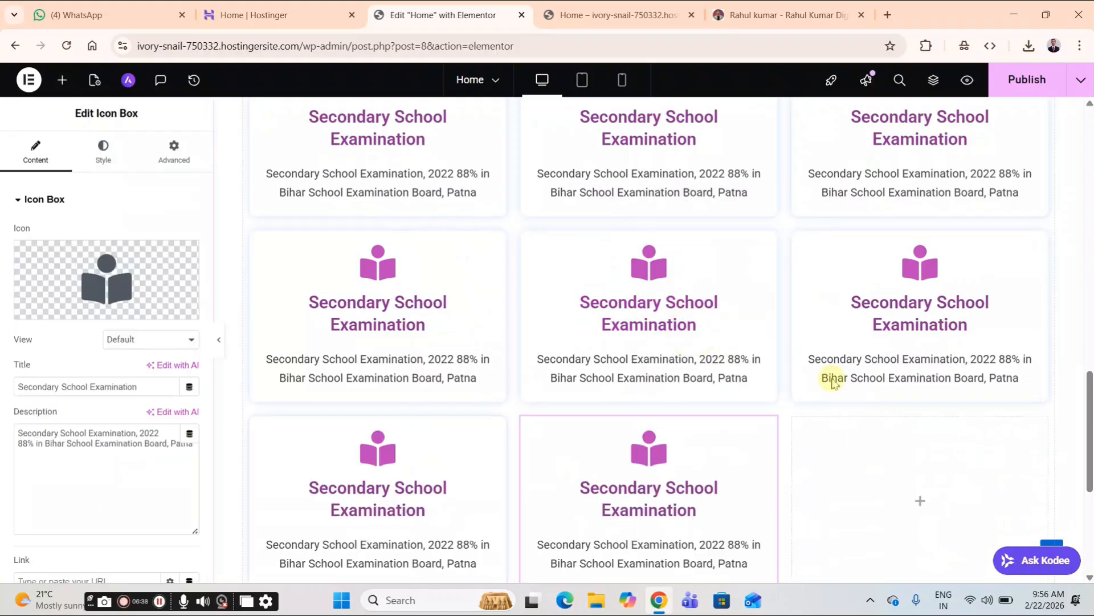
- Publish the page and review the Education & Achievements cards on the reloaded live Home page
scroll(821, 285, up, 2)
click(1008, 84)
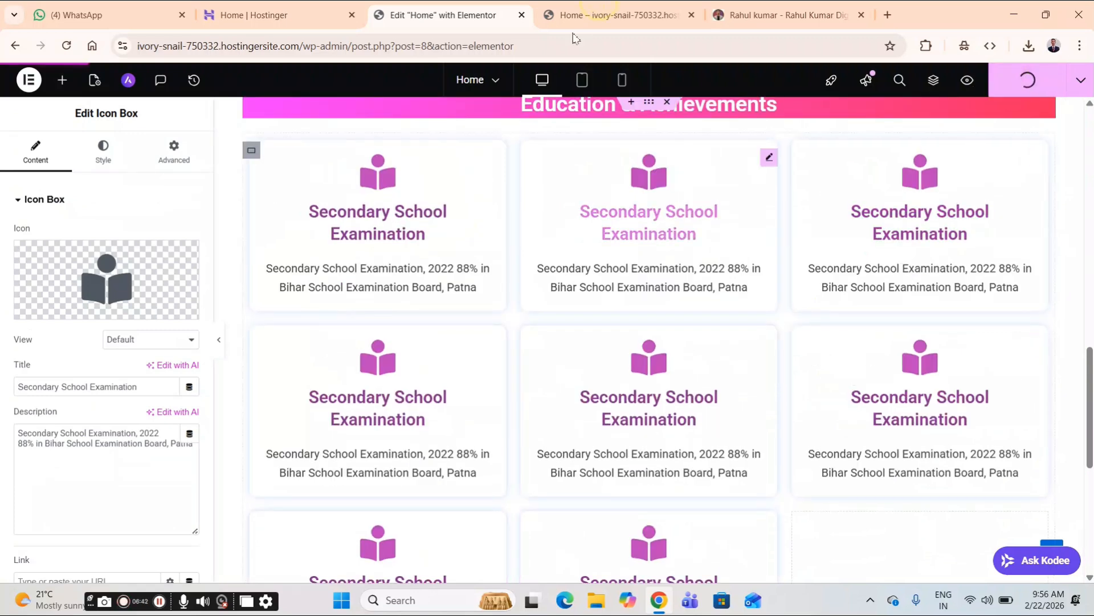
click(593, 15)
click(64, 43)
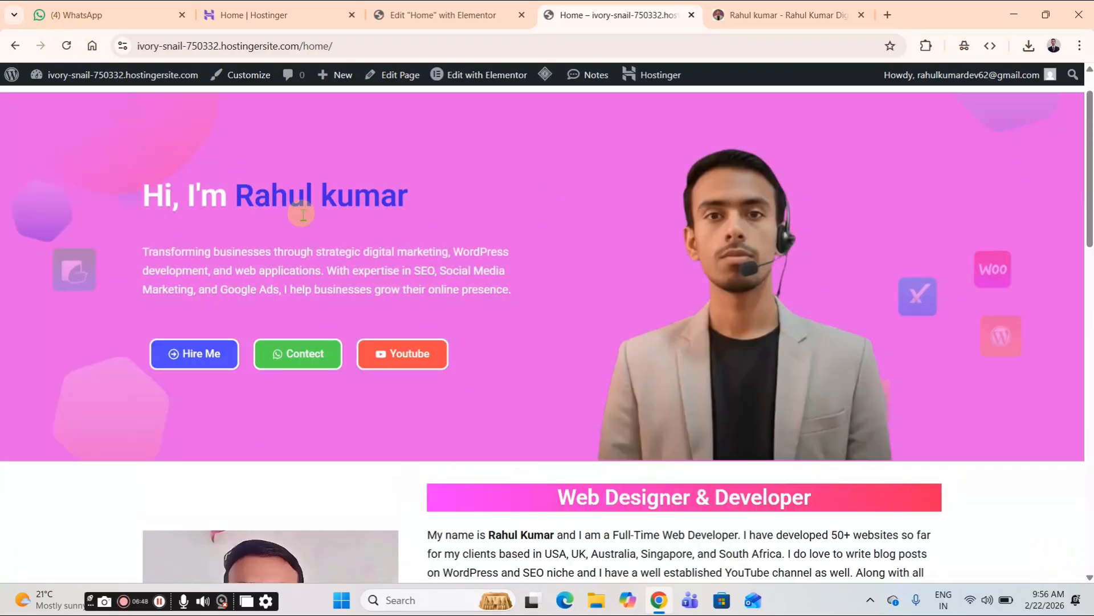
scroll(474, 311, down, 8)
scroll(474, 310, down, 5)
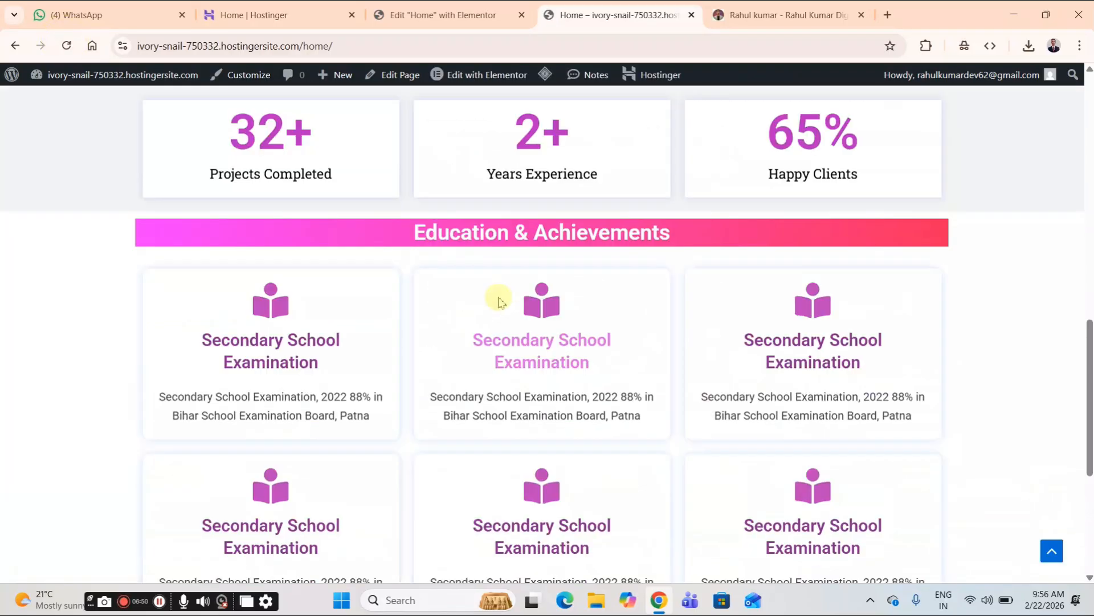
scroll(447, 296, down, 3)
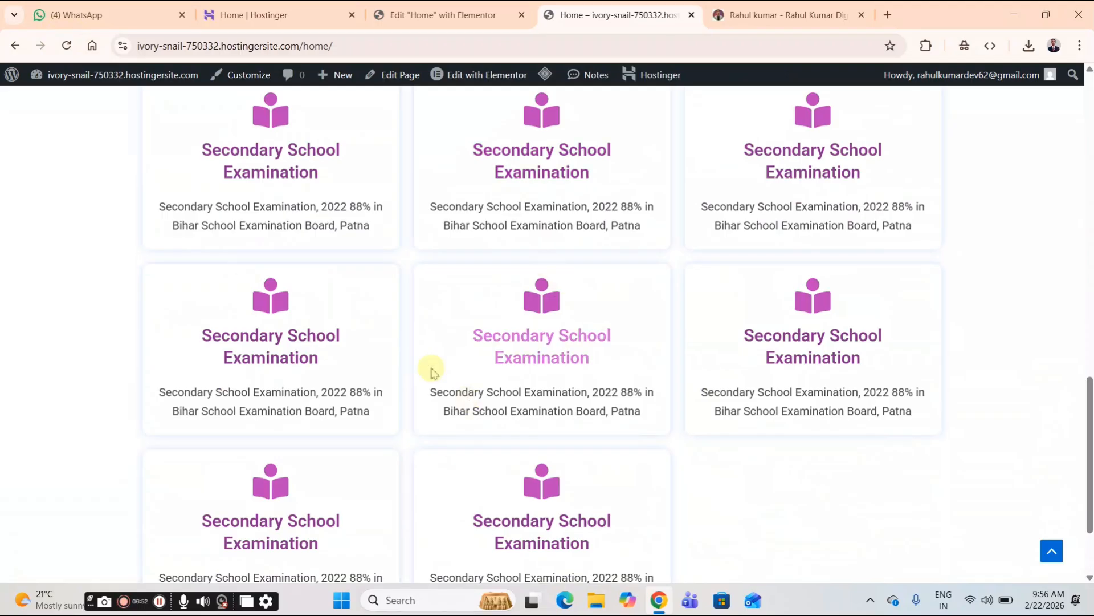
scroll(431, 366, down, 2)
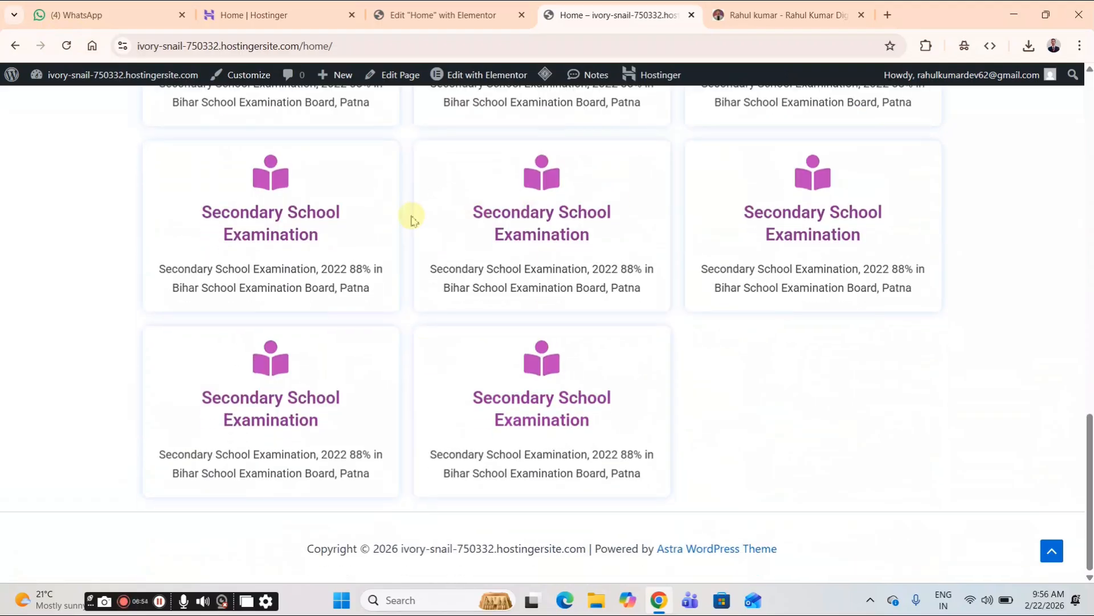
scroll(866, 341, up, 1)
scroll(867, 341, up, 3)
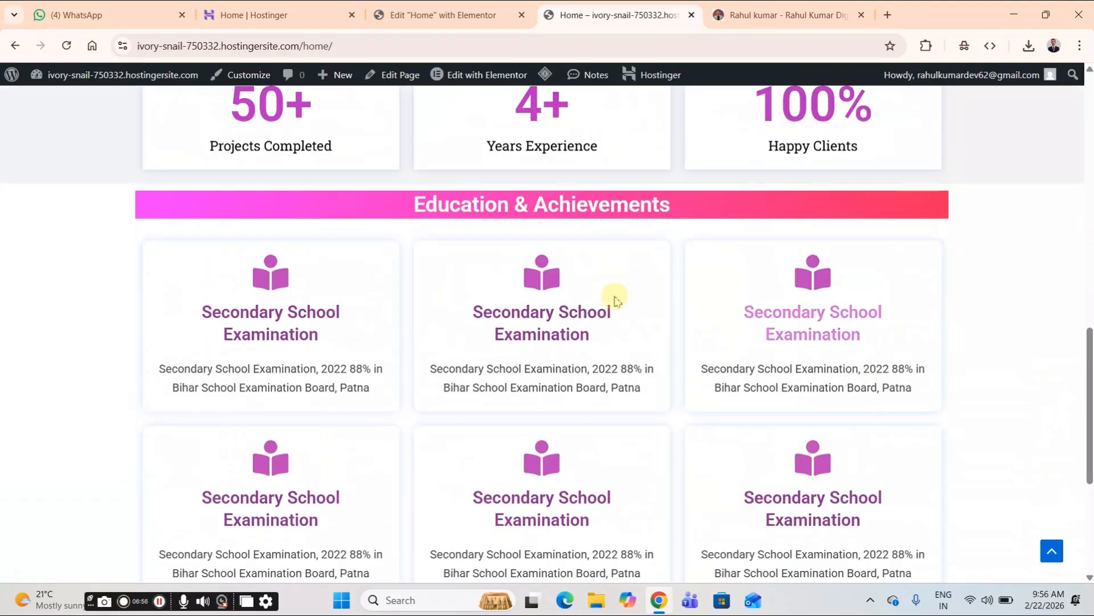
- Replace the second card's title with "Intermediate Annual Examination," copied from the matching card on the reference site
click(423, 7)
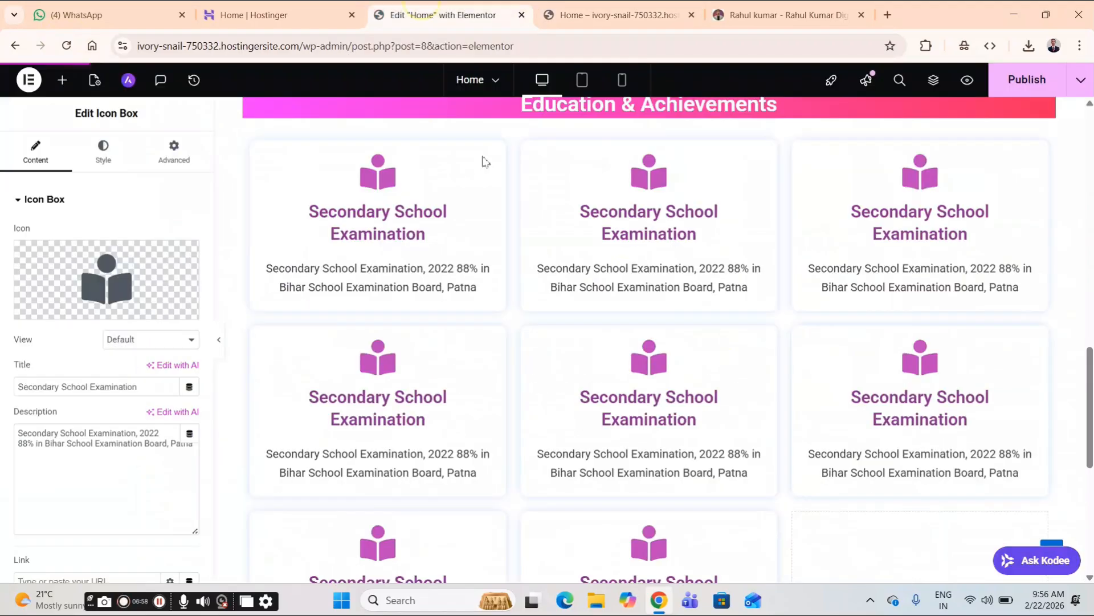
click(652, 214)
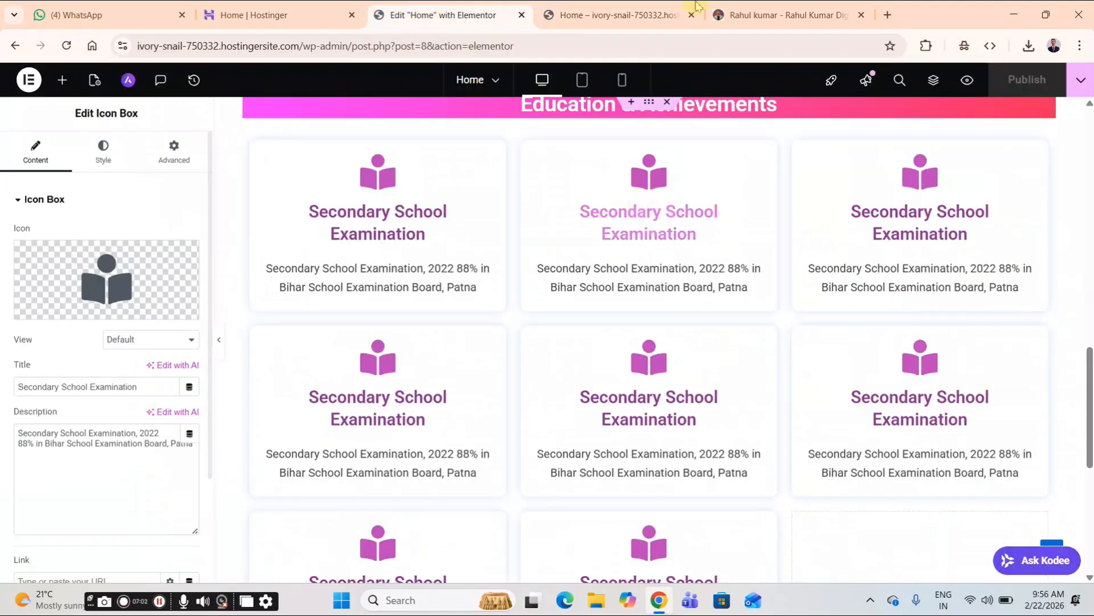
click(773, 6)
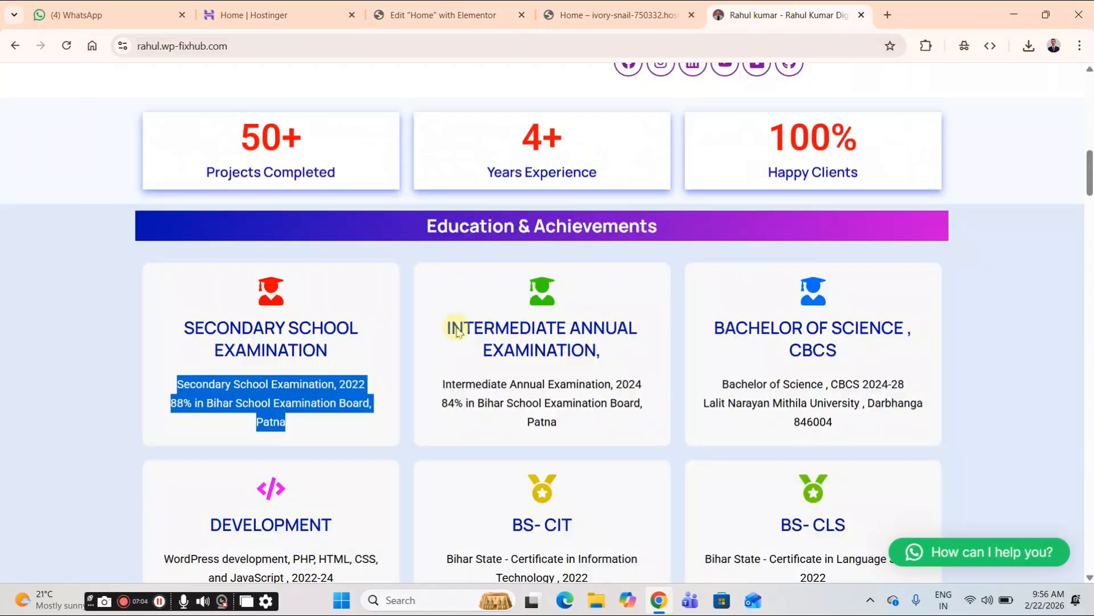
drag(448, 328, 611, 349)
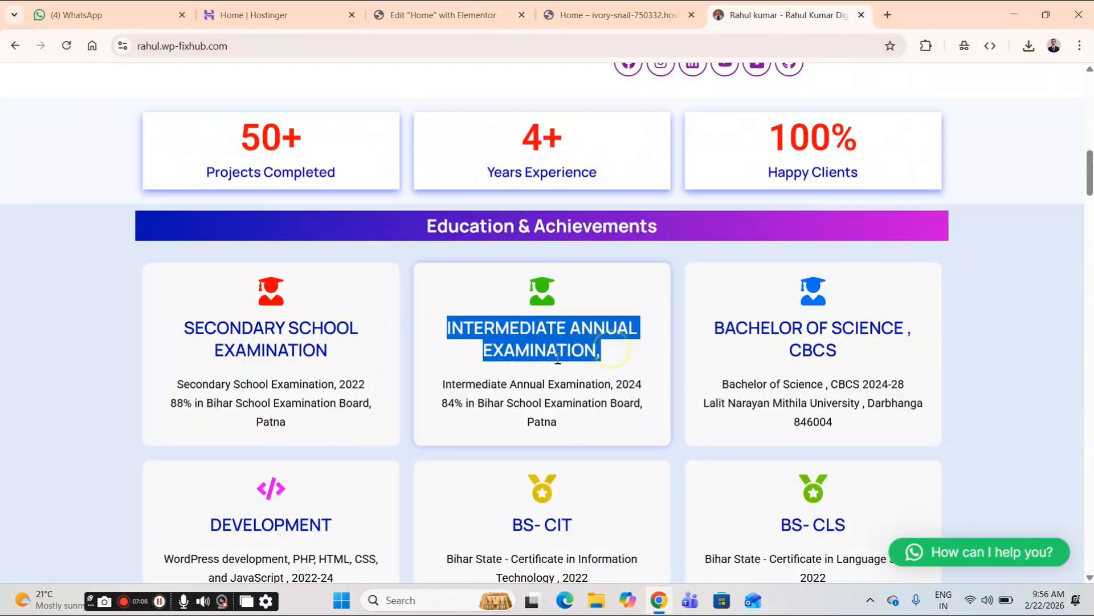
right_click(529, 322)
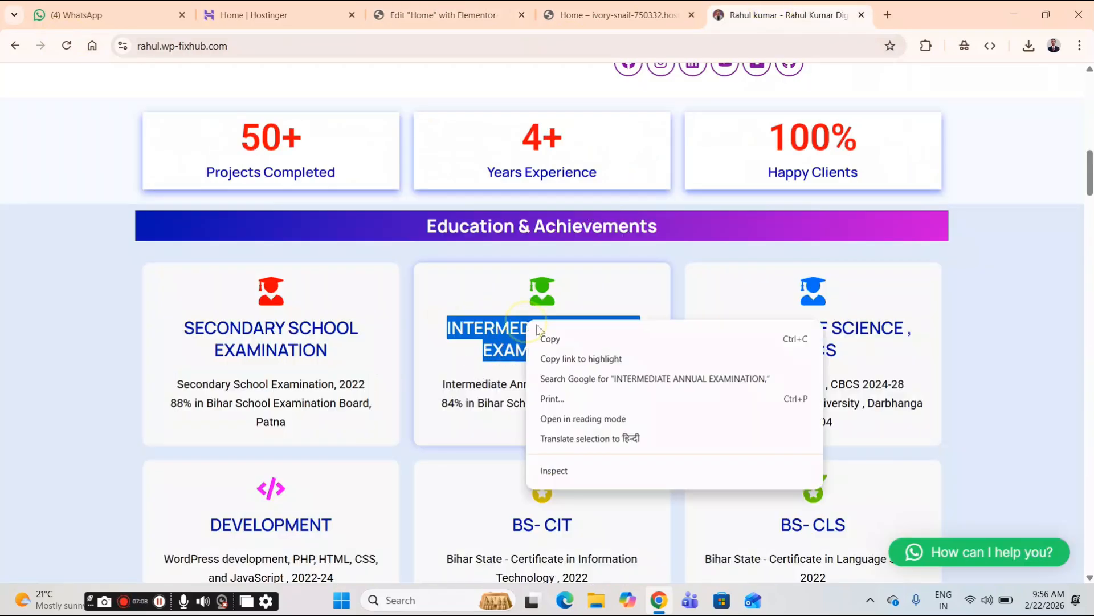
click(581, 339)
click(435, 15)
click(343, 200)
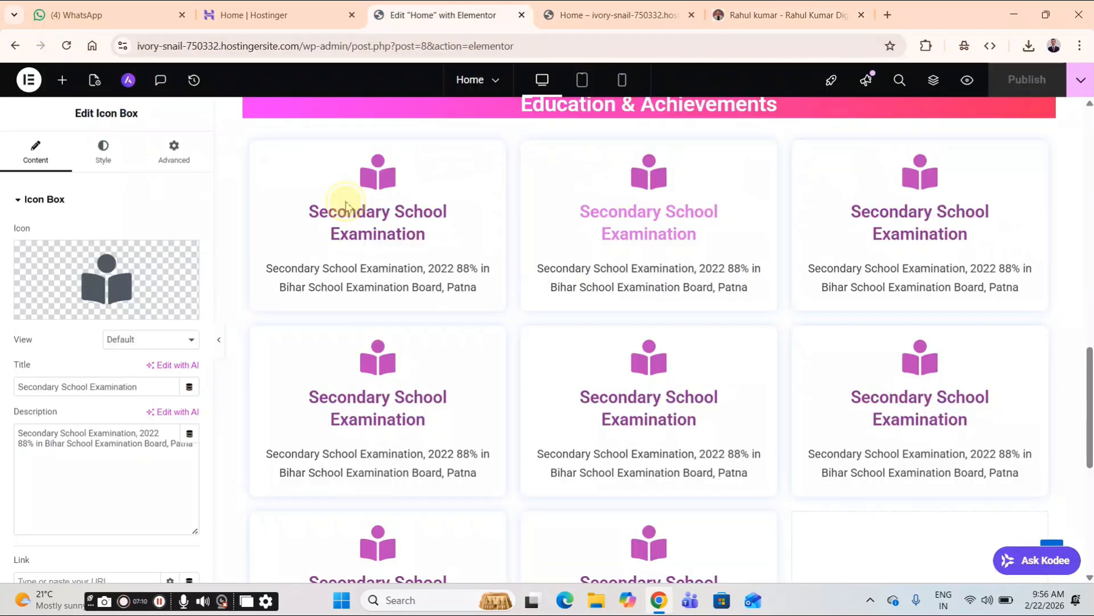
drag(142, 386, 16, 387)
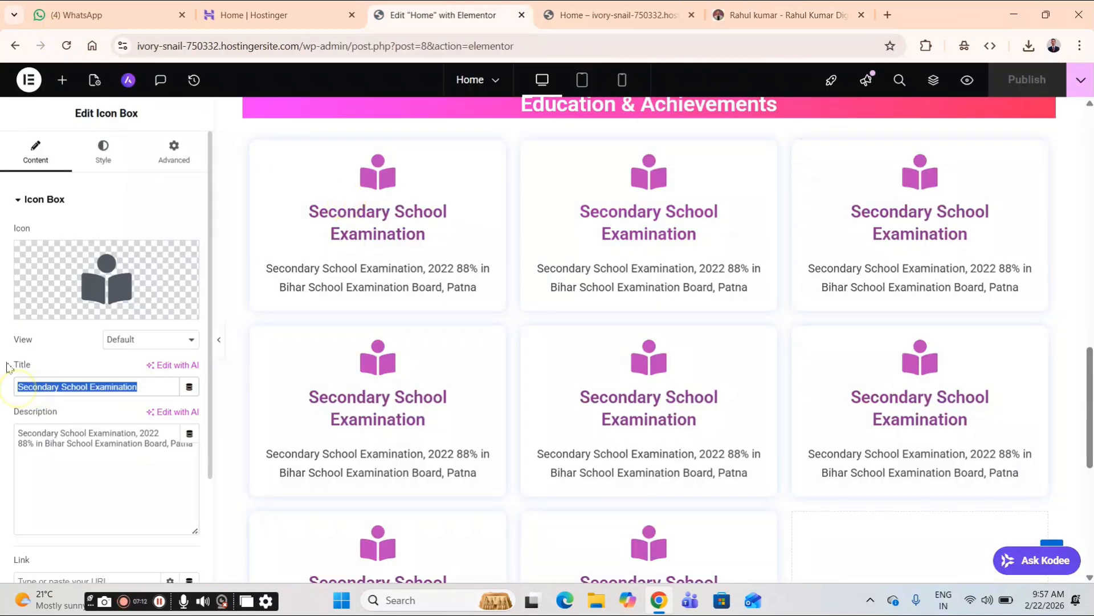
key(ctrl+v)
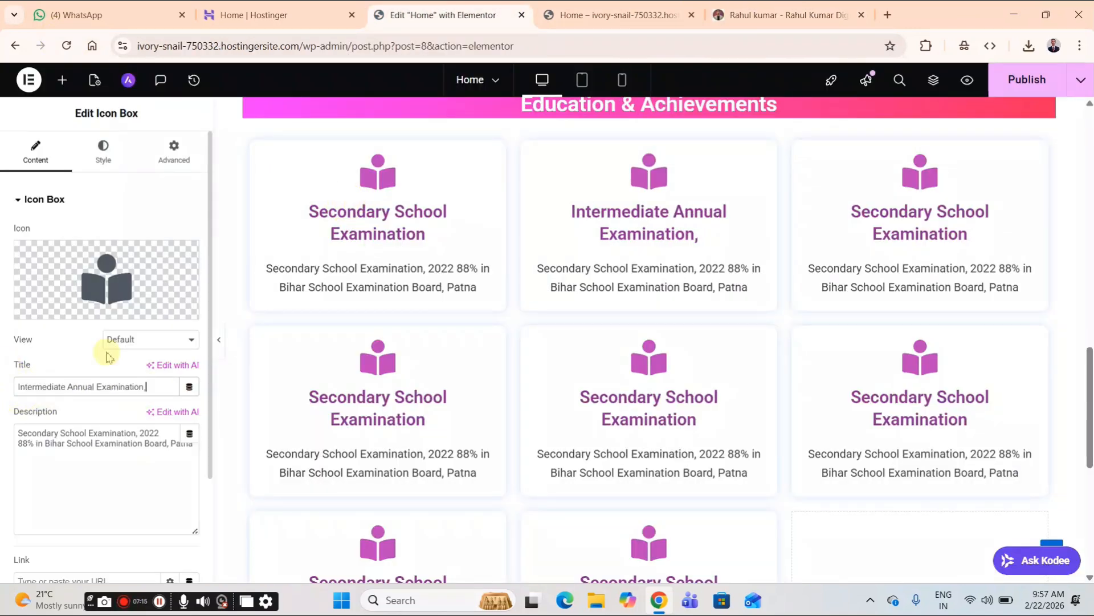
- Replace the second card's description with the reference site's "Intermediate Annual Examination, 2024 84% in Bihar School Examination Board, Patna" and publish the page
click(781, 11)
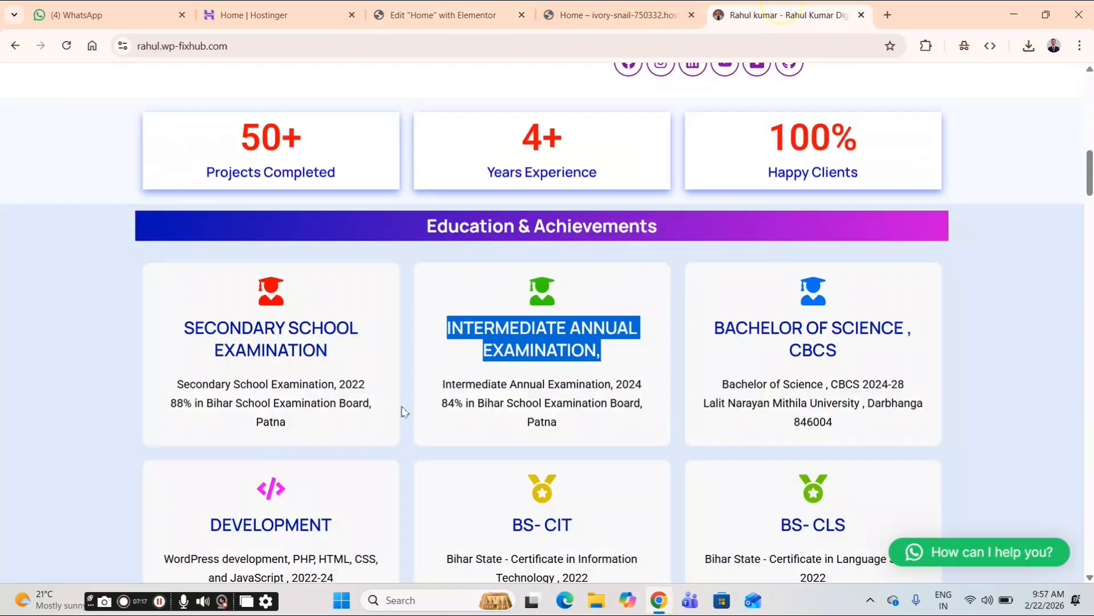
drag(436, 383, 597, 430)
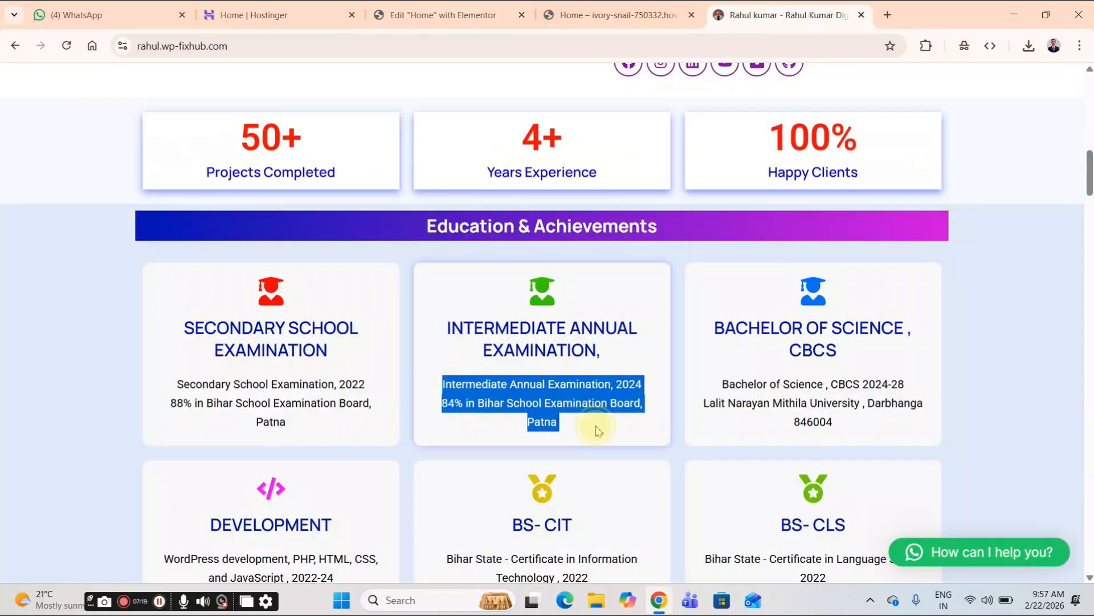
right_click(563, 387)
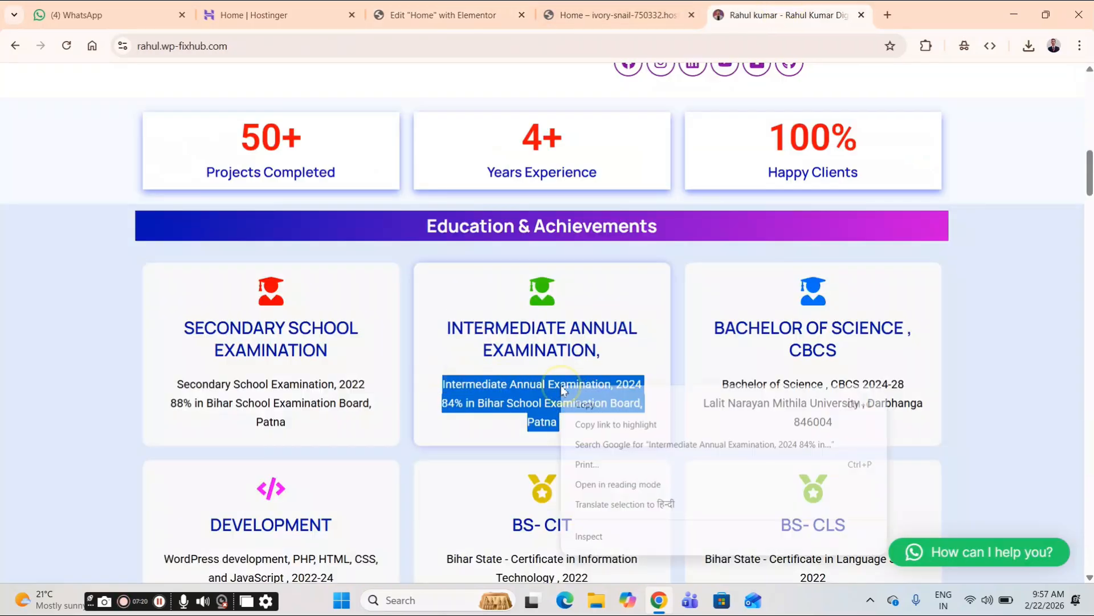
click(601, 406)
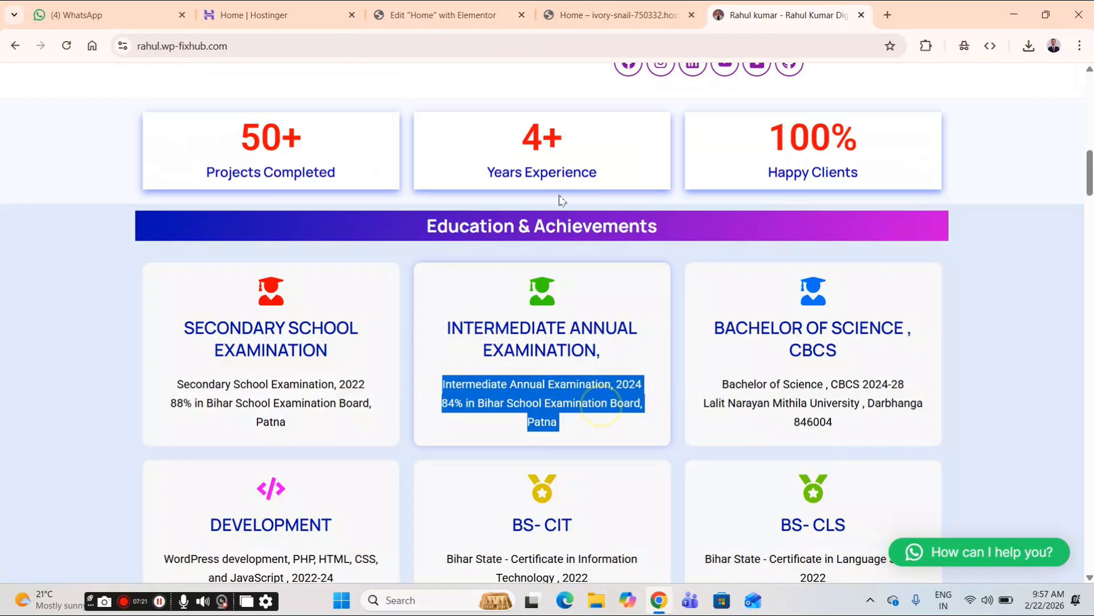
click(450, 15)
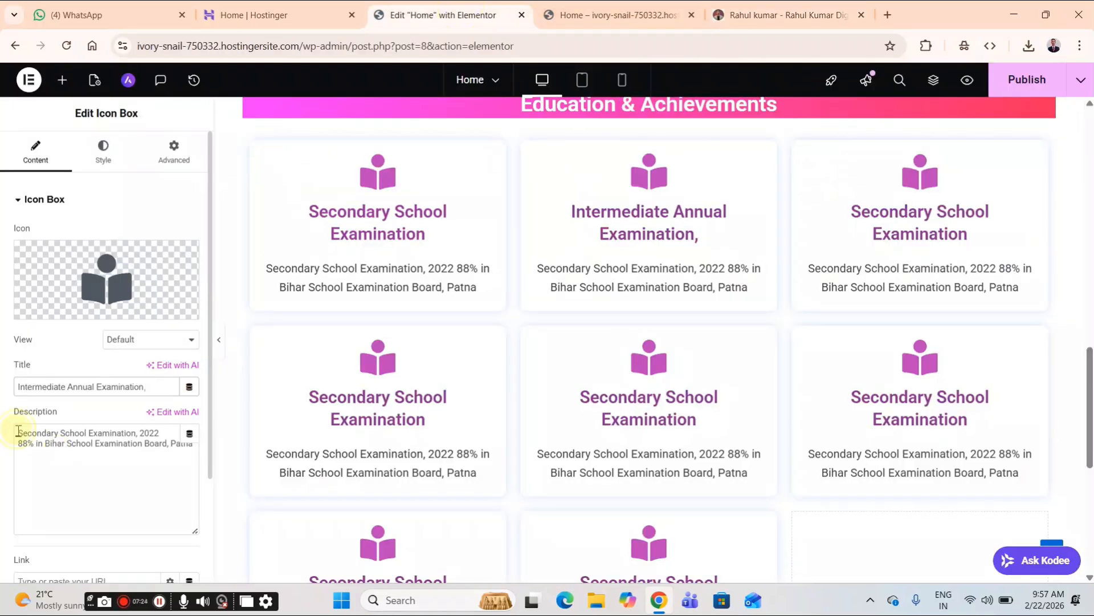
drag(17, 434, 204, 475)
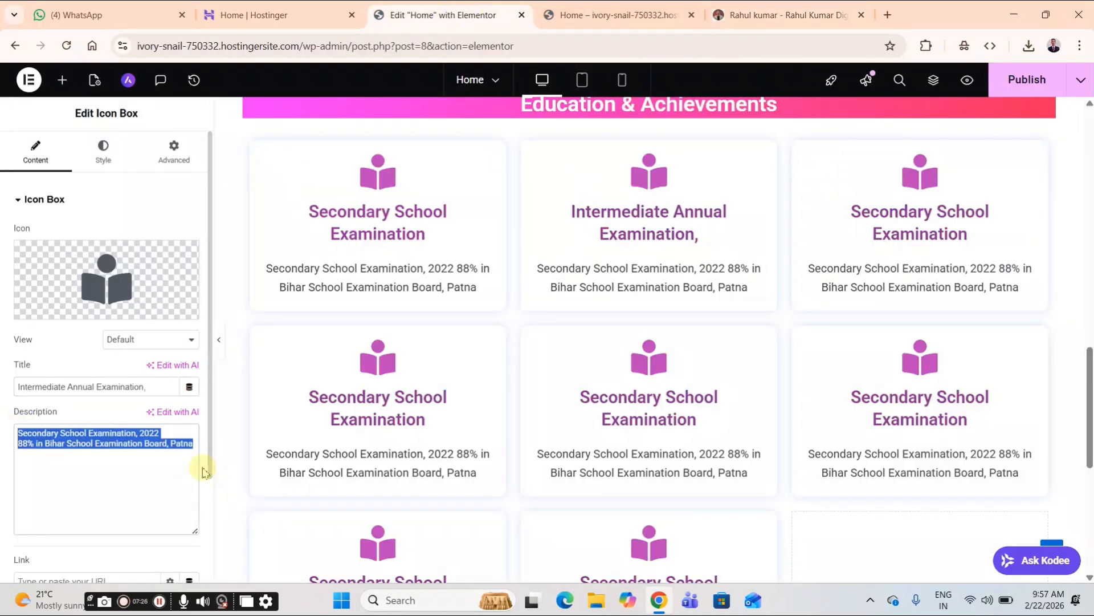
key(ctrl+v)
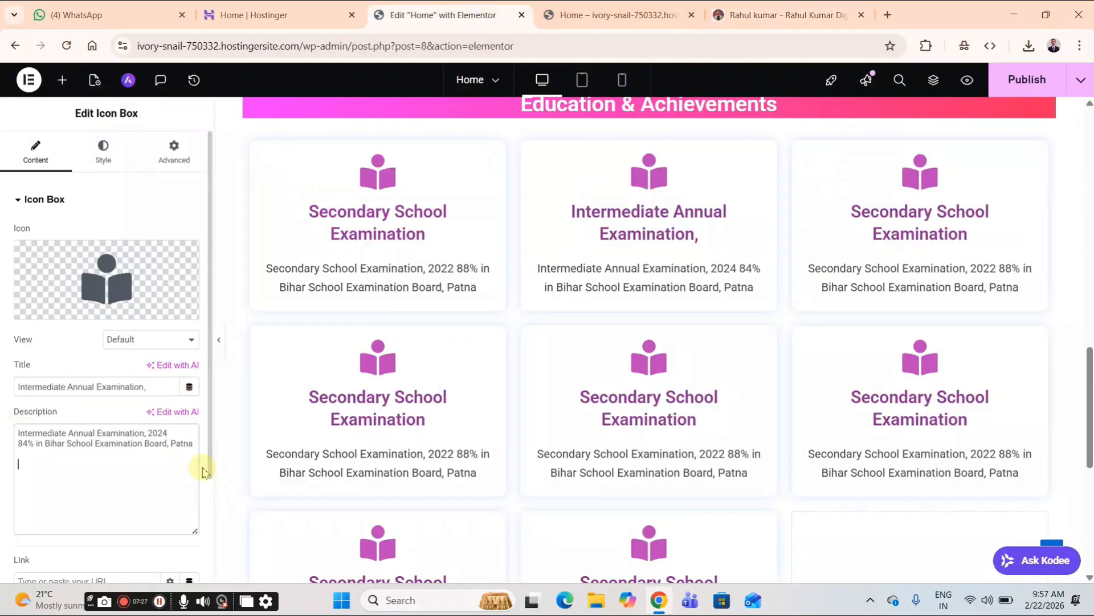
click(1009, 87)
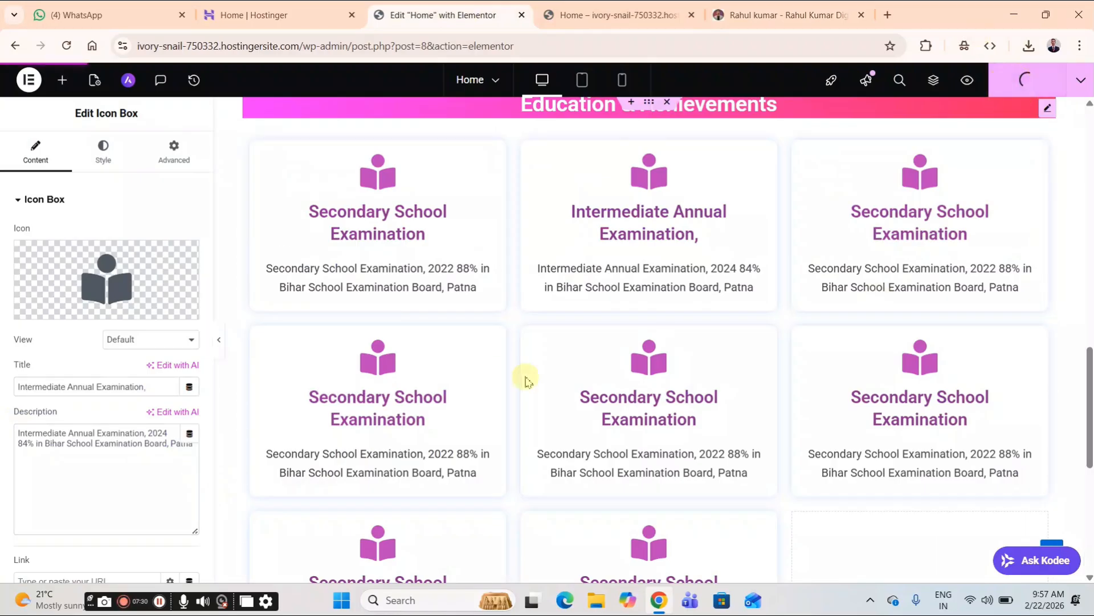
- Compare the reference site's remaining education cards and Technical Skills section with the editor layout and the live Home page
scroll(643, 215, down, 2)
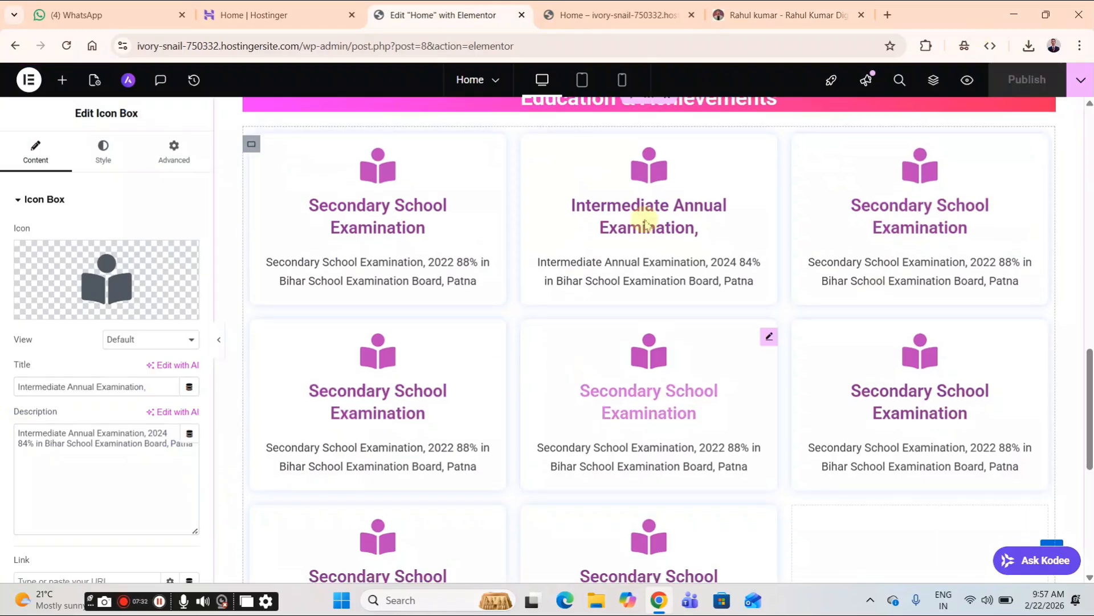
click(755, 14)
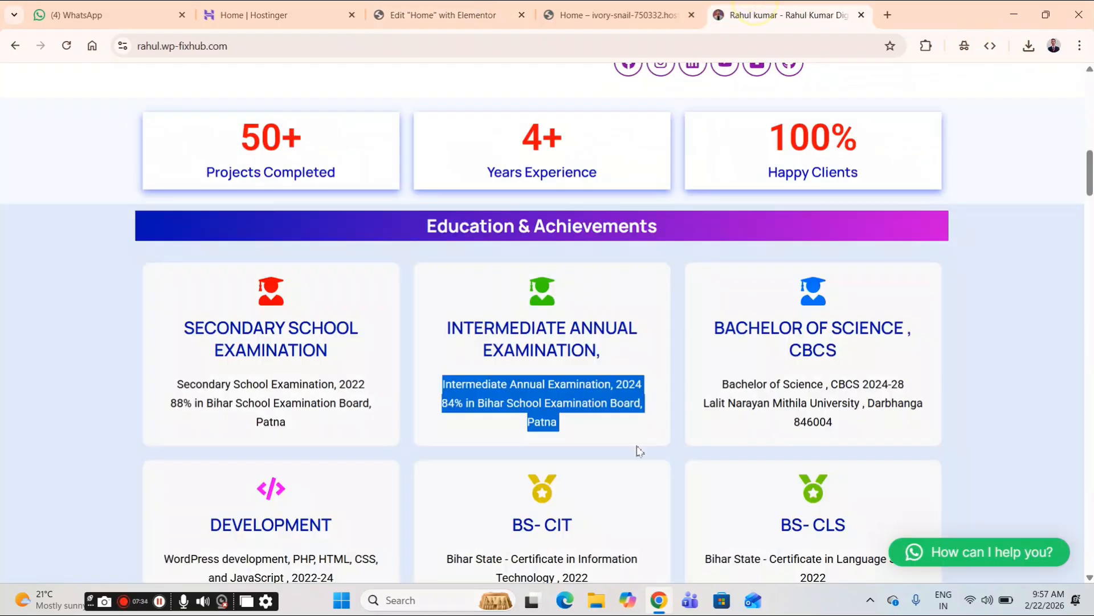
scroll(632, 442, down, 5)
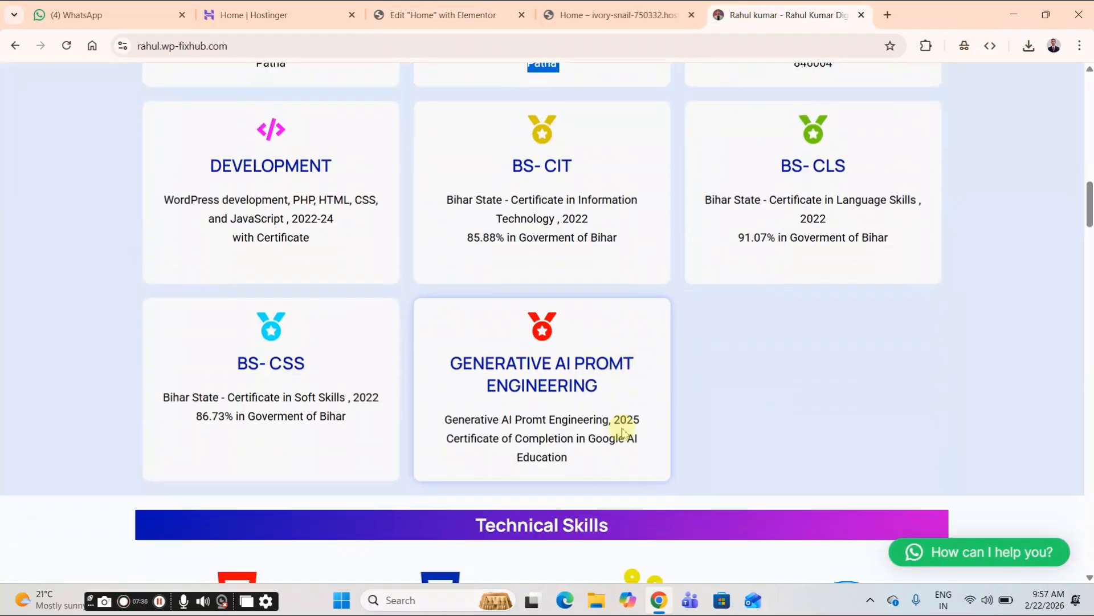
scroll(623, 433, down, 5)
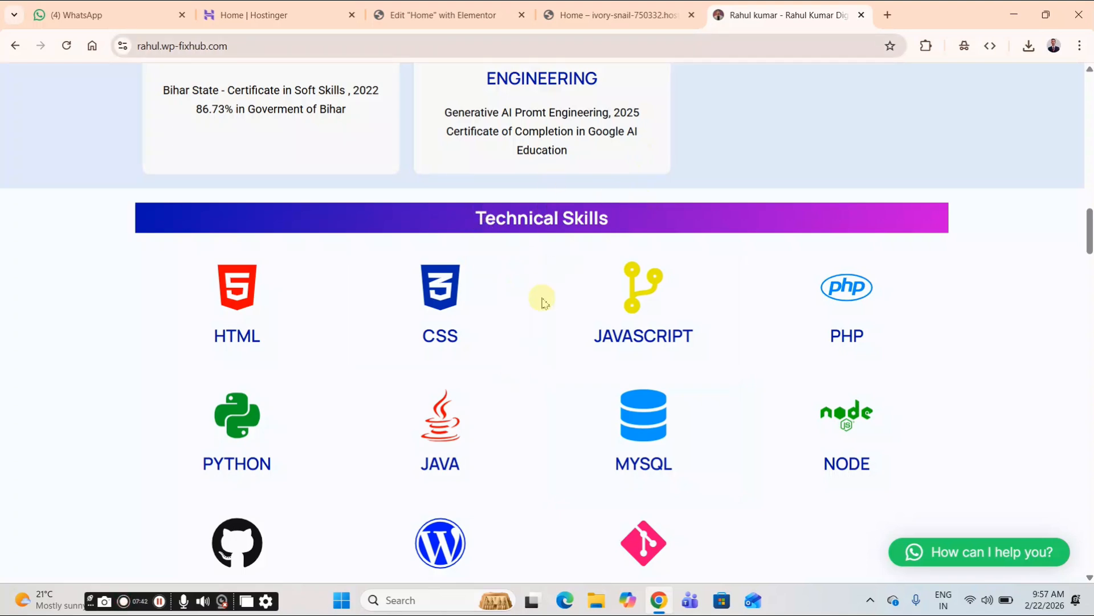
click(584, 11)
scroll(538, 354, down, 5)
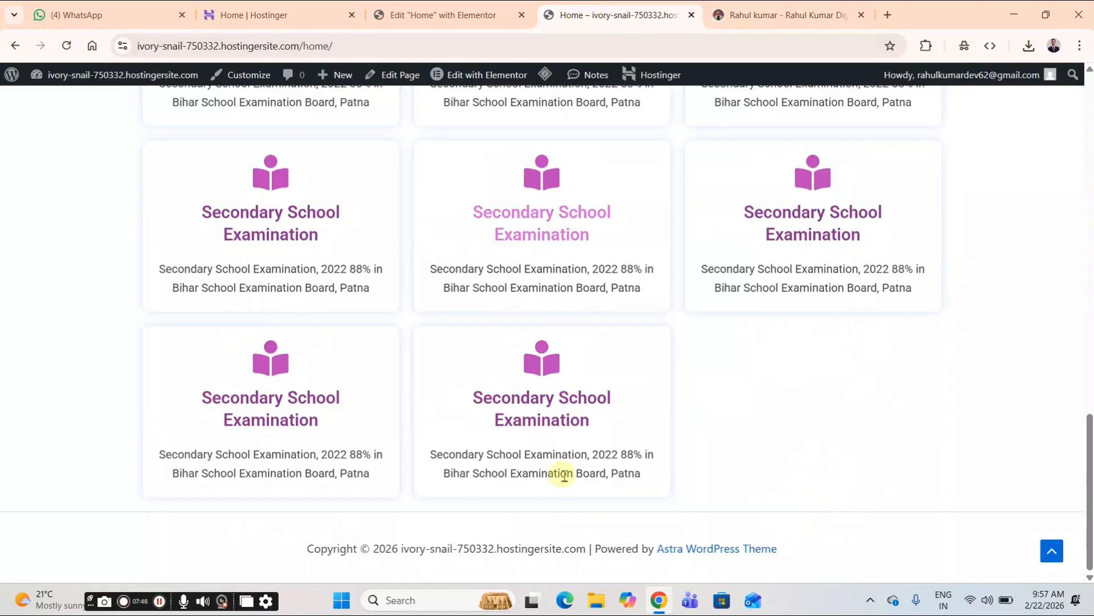
click(450, 8)
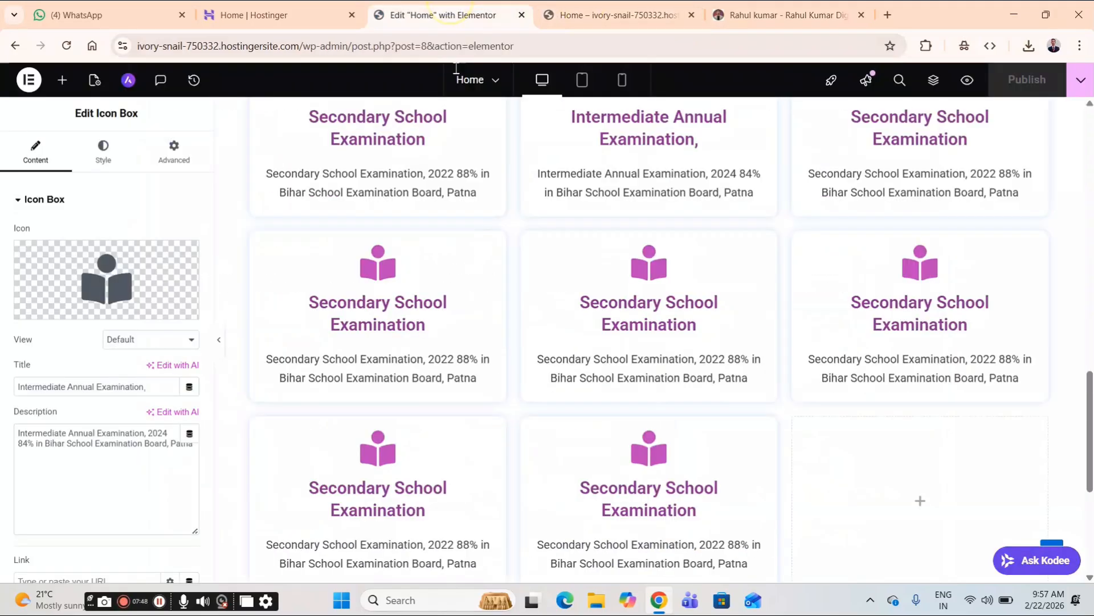
scroll(563, 461, down, 5)
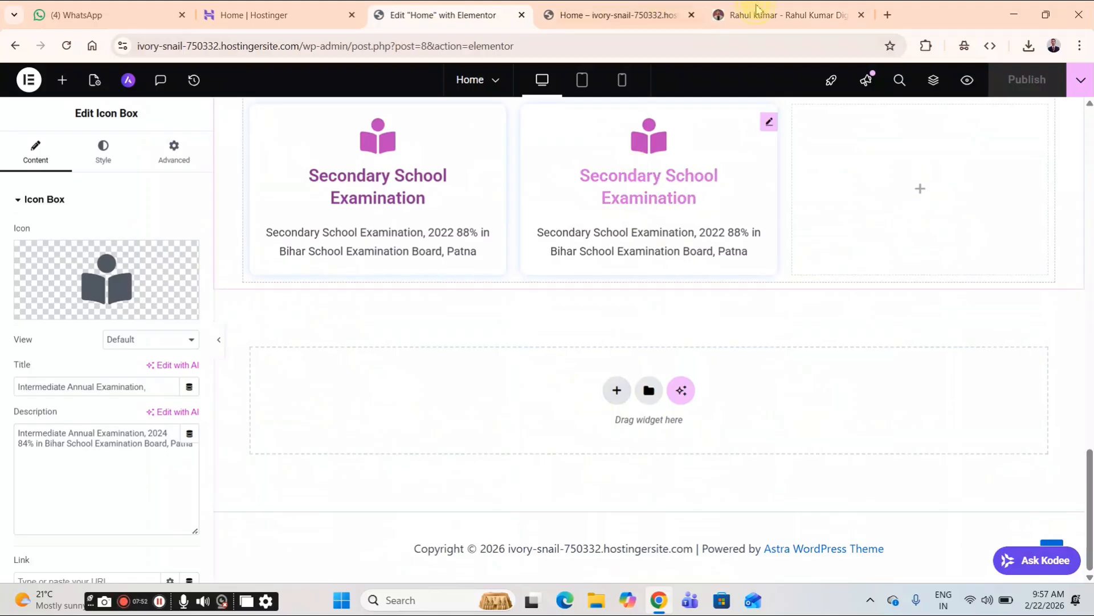
click(751, 22)
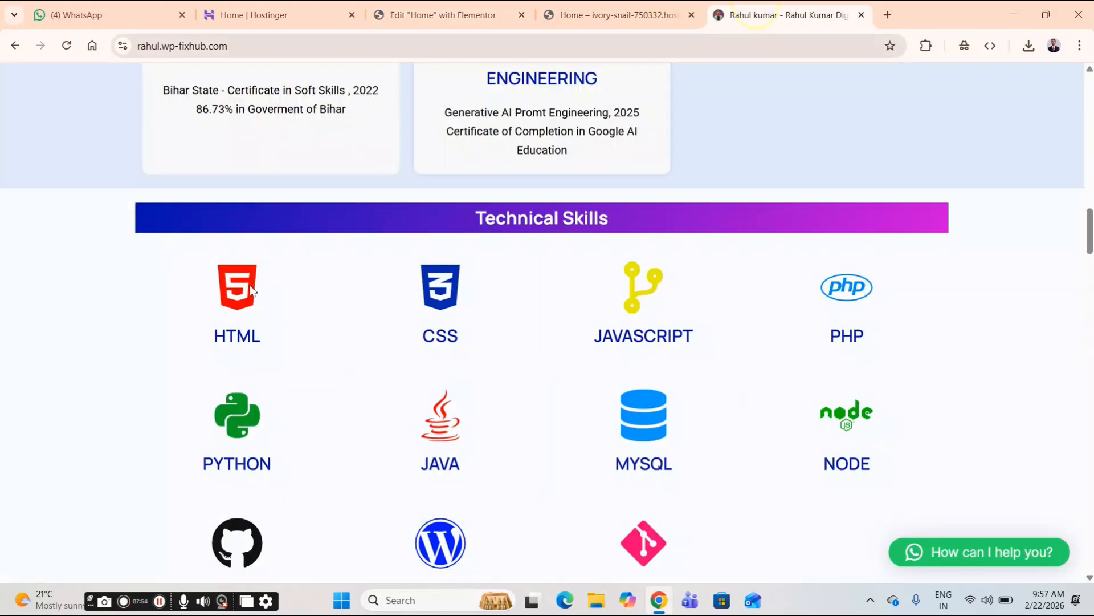
click(570, 14)
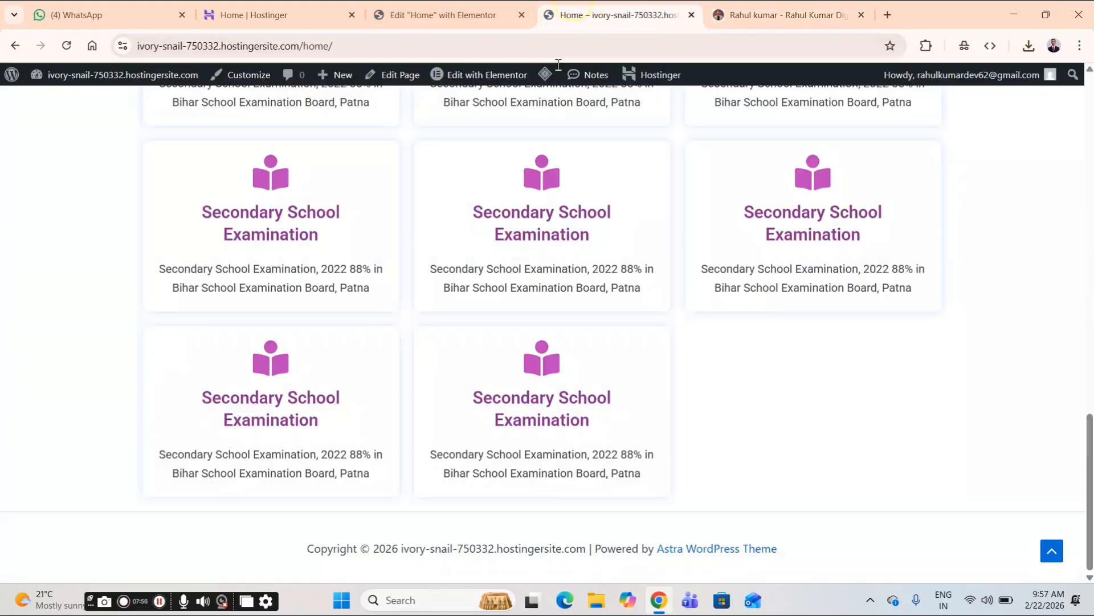
scroll(448, 358, up, 6)
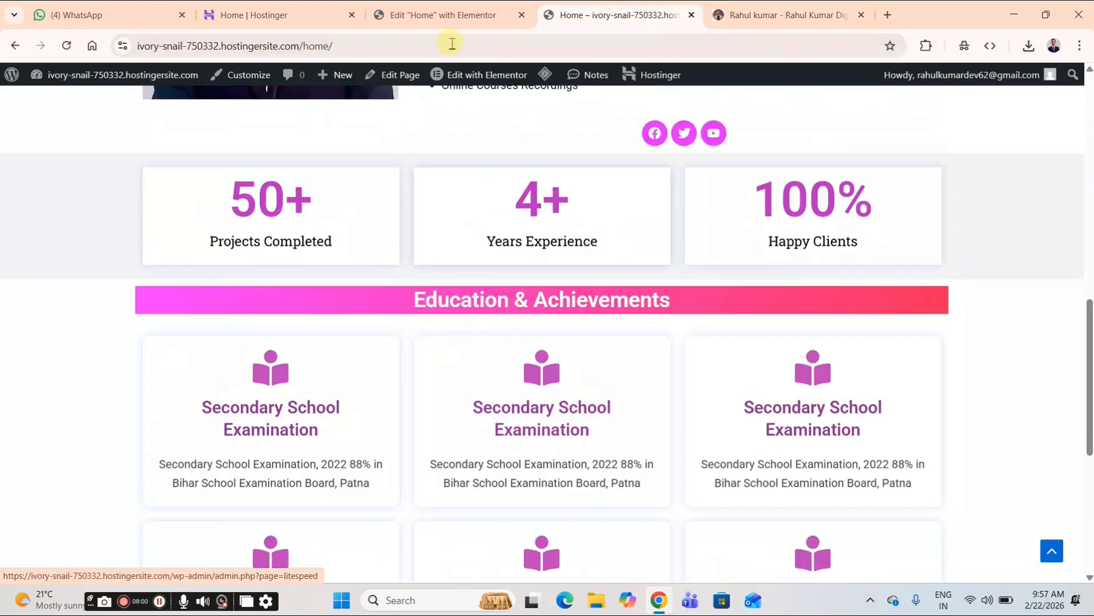
- Duplicate the whole Education & Achievements container in the Elementor editor
click(446, 8)
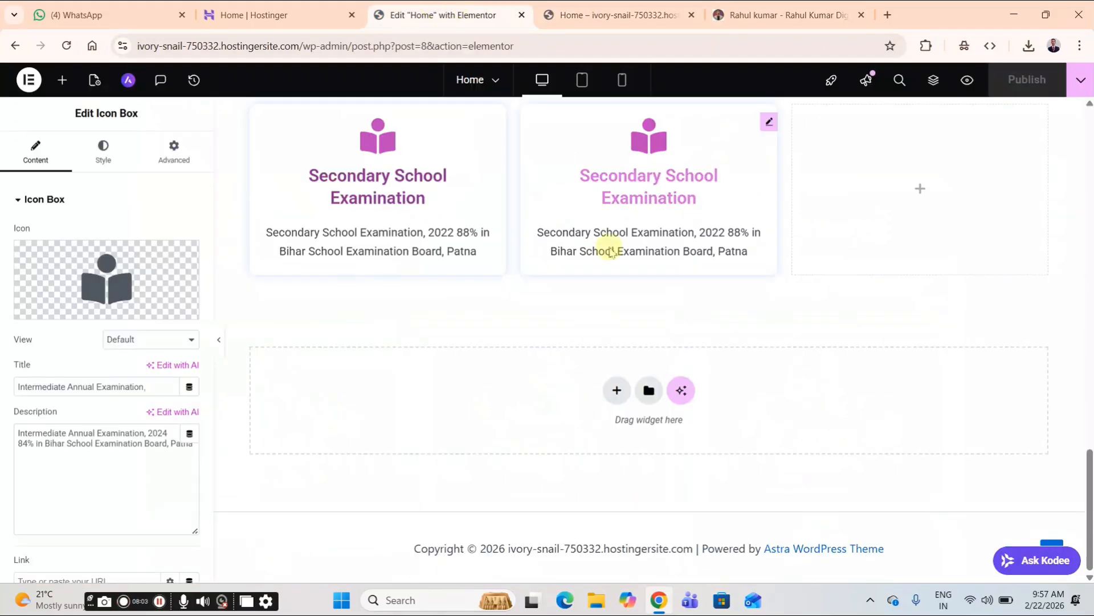
scroll(612, 251, up, 5)
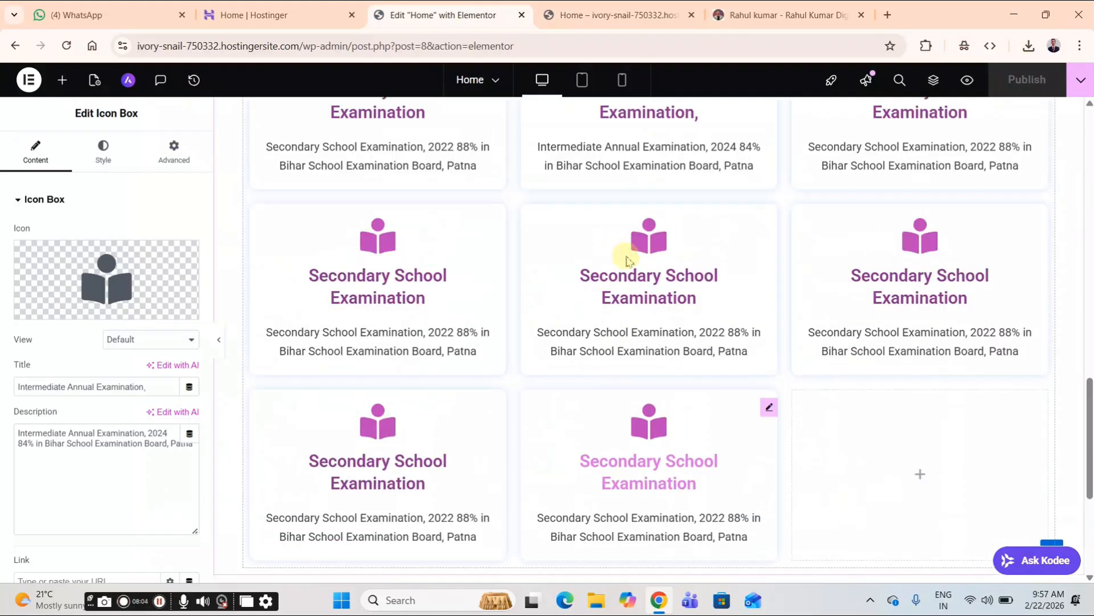
scroll(627, 259, up, 8)
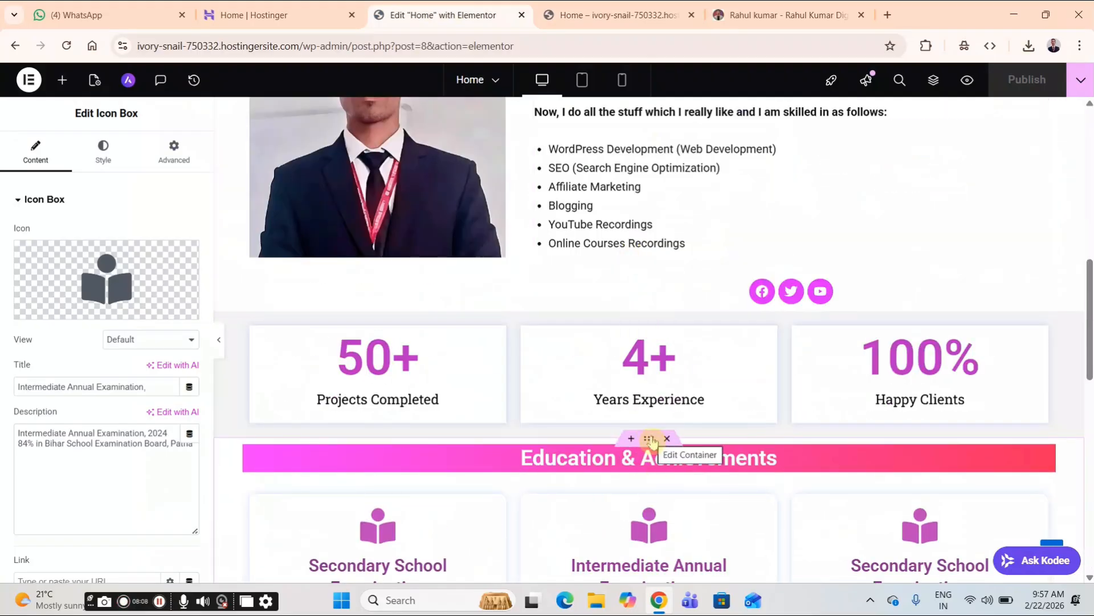
click(651, 441)
right_click(651, 440)
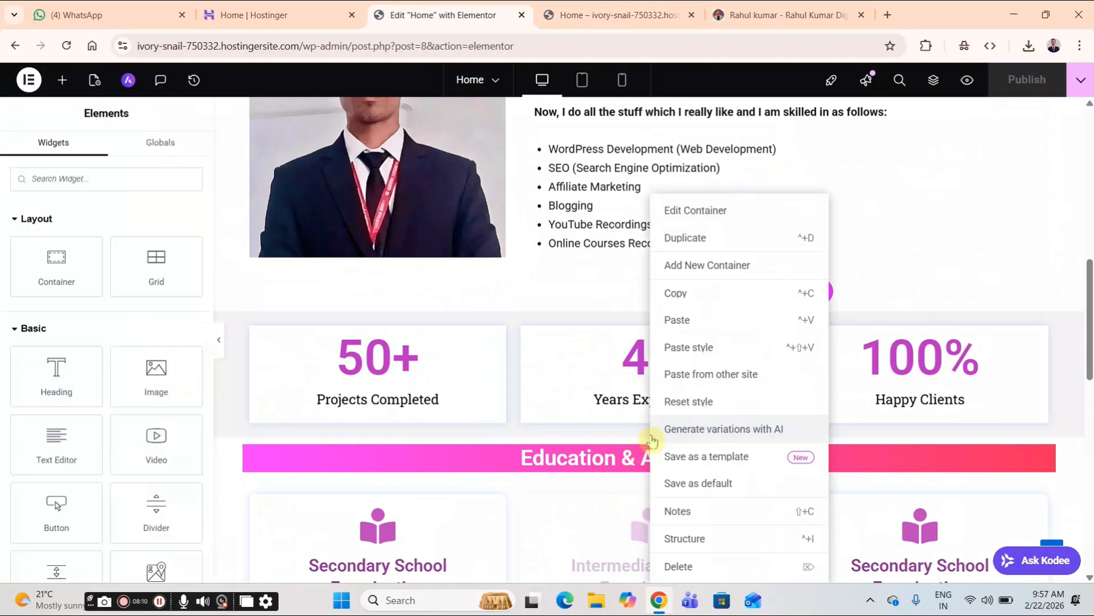
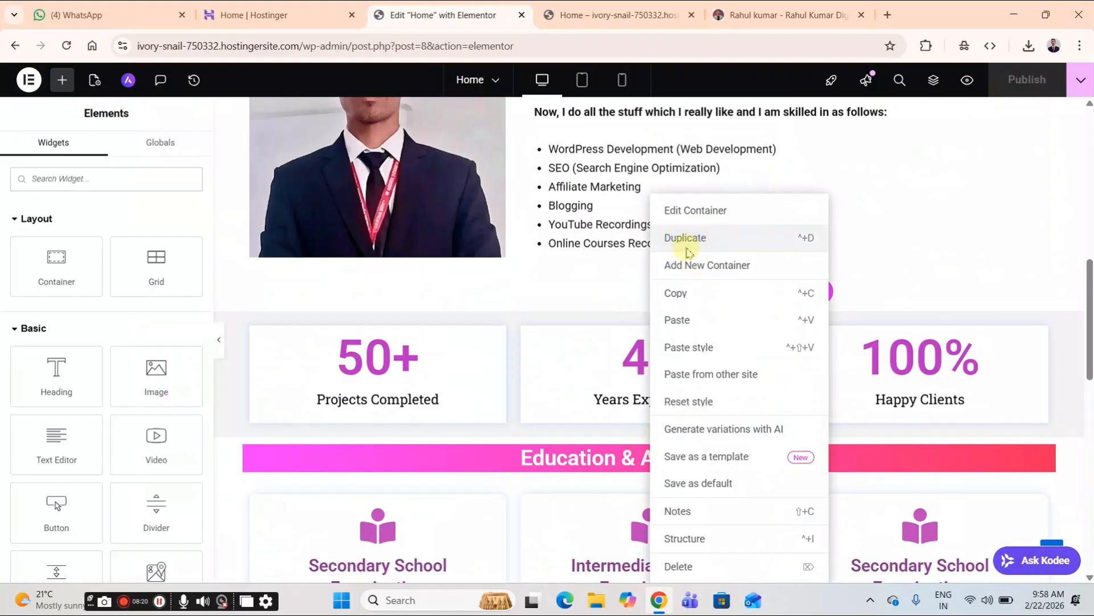
click(687, 250)
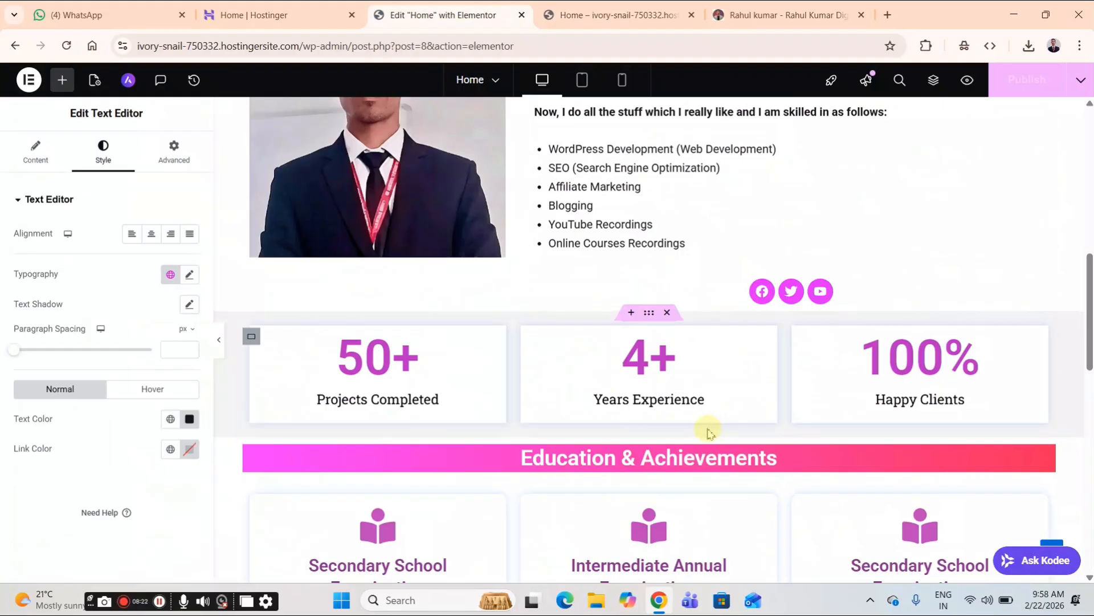
- Check the duplicated section's heading and card grid below the original, down to the end of the page
scroll(709, 433, down, 6)
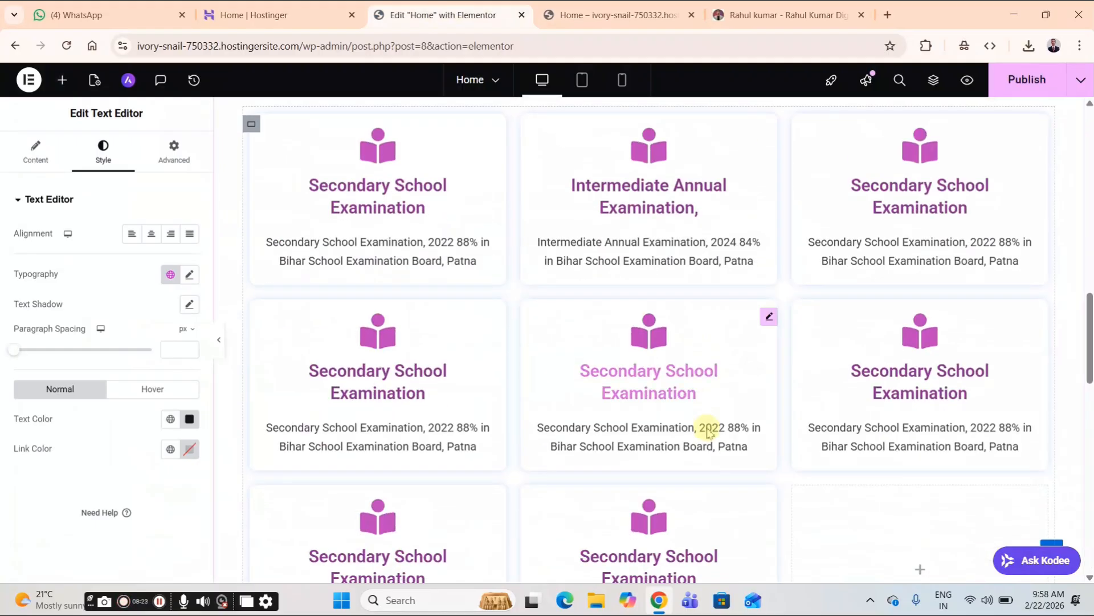
scroll(706, 432, down, 8)
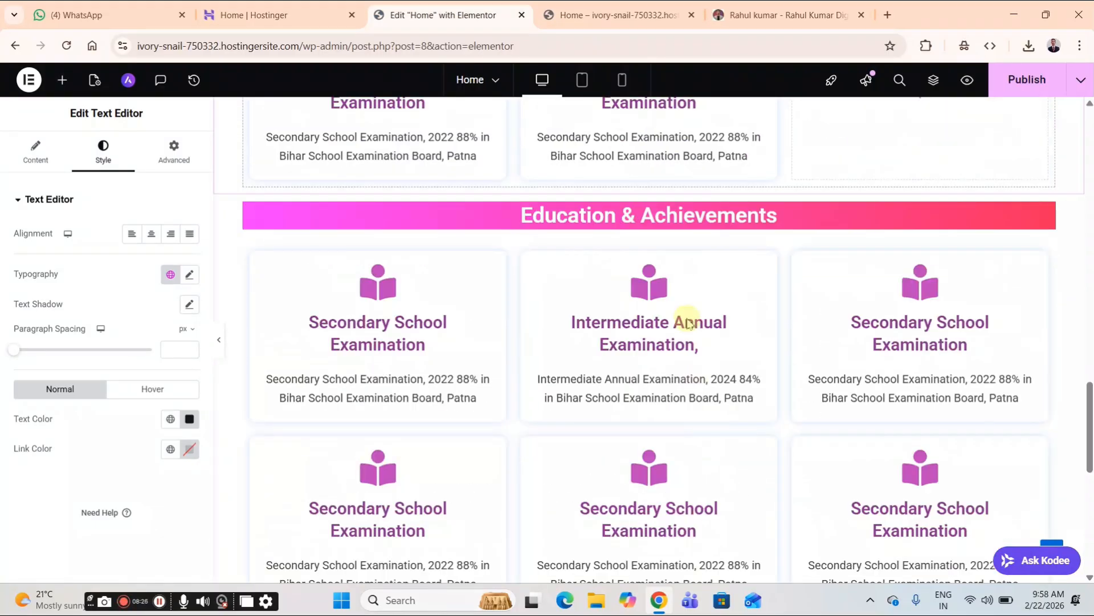
scroll(684, 328, down, 1)
scroll(684, 330, down, 4)
scroll(684, 329, down, 3)
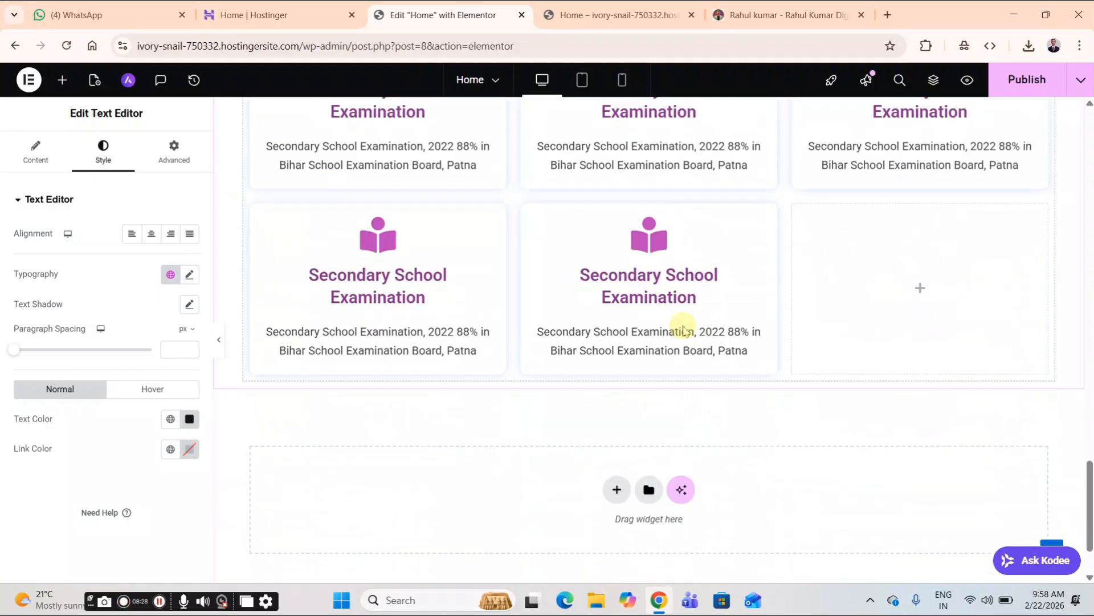
scroll(684, 329, up, 5)
scroll(686, 331, up, 1)
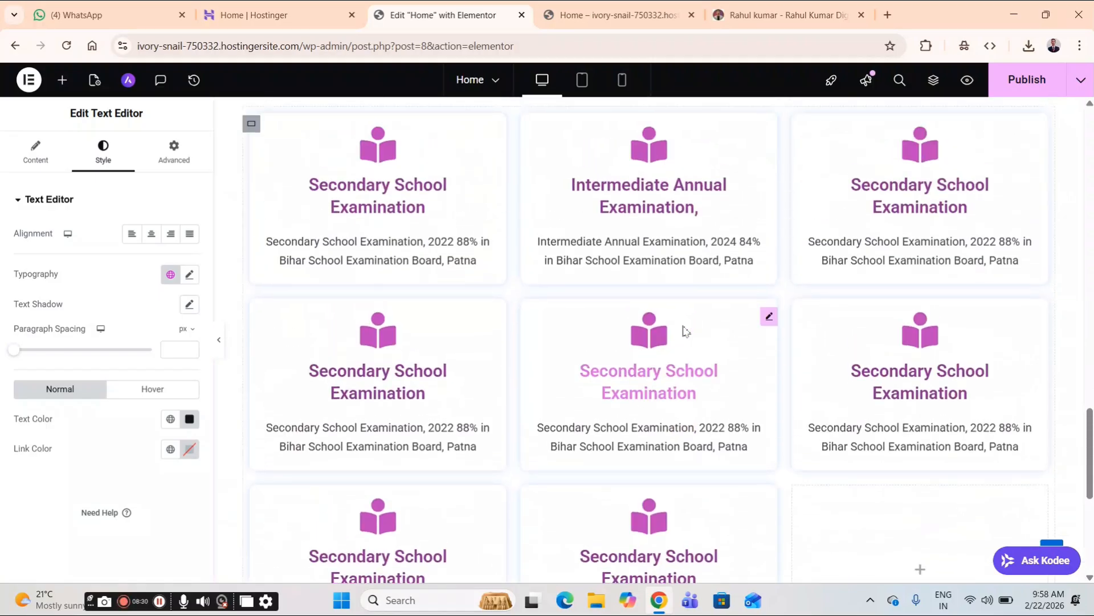
scroll(684, 330, down, 5)
scroll(684, 330, up, 2)
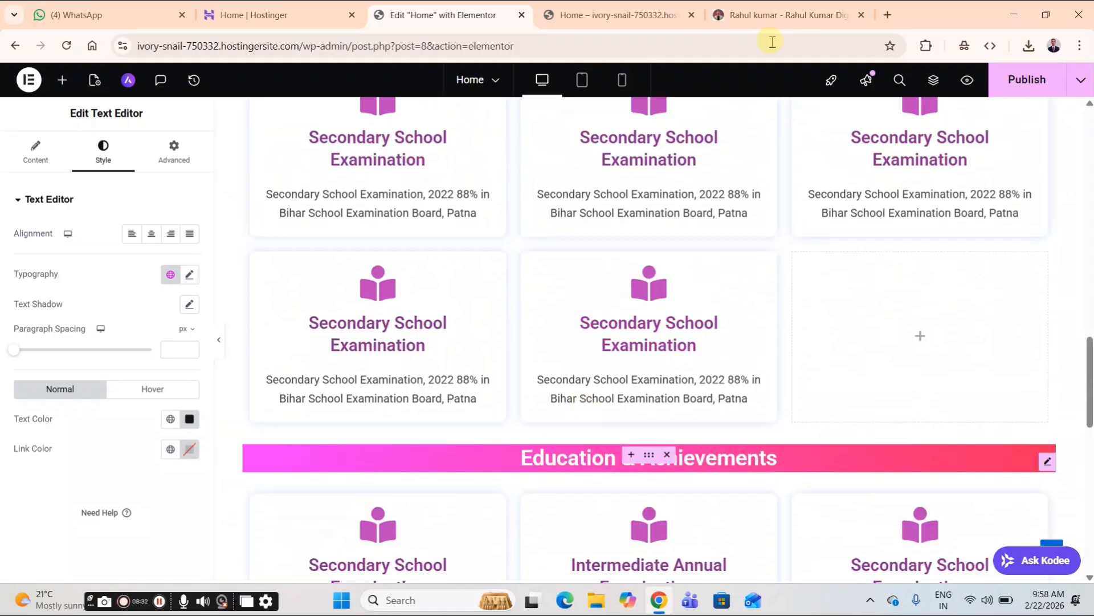
- Replace the duplicated section's heading with "Technical Skills", copied from the reference site's section heading
click(774, 10)
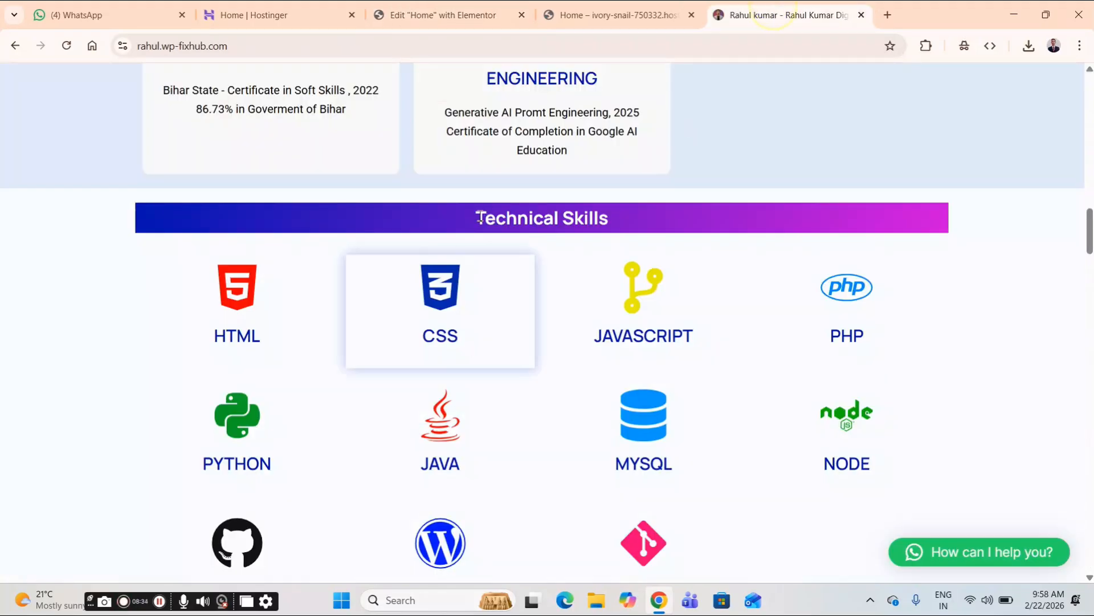
drag(476, 217, 596, 223)
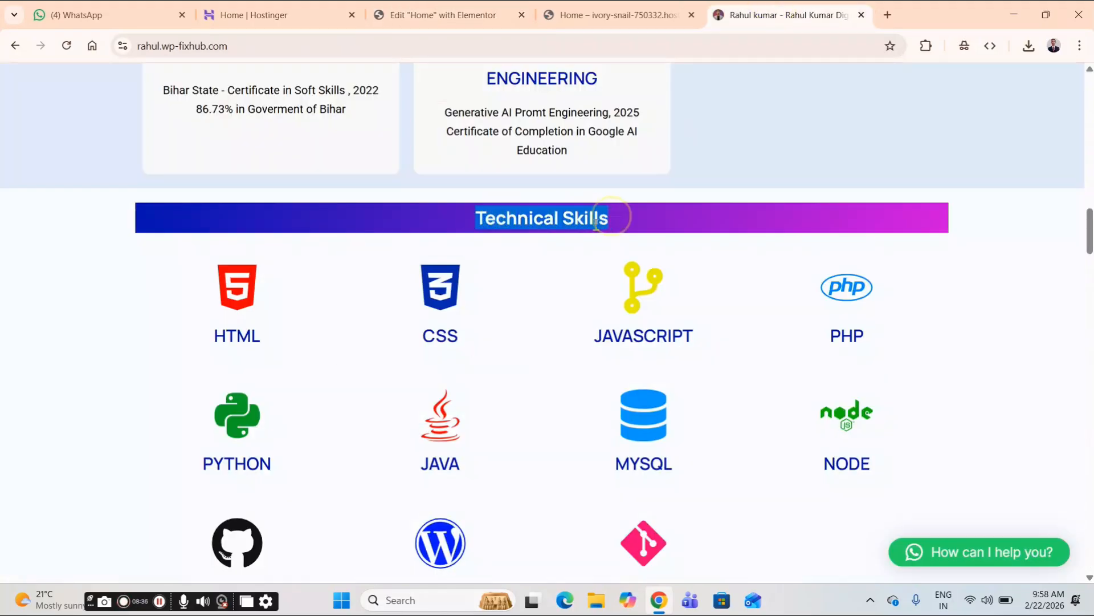
right_click(594, 224)
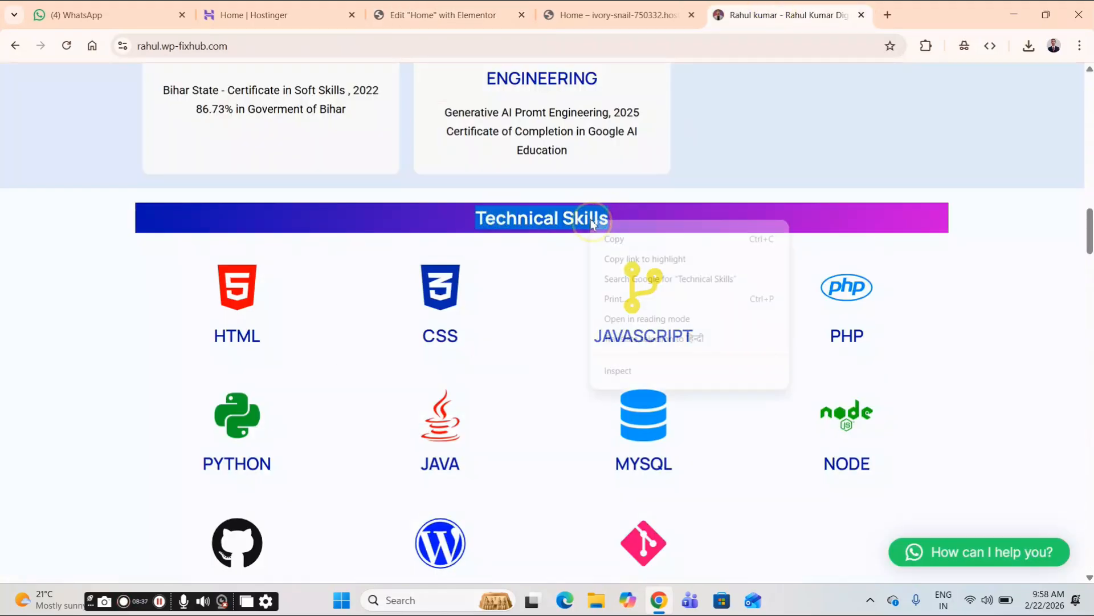
click(634, 237)
click(481, 23)
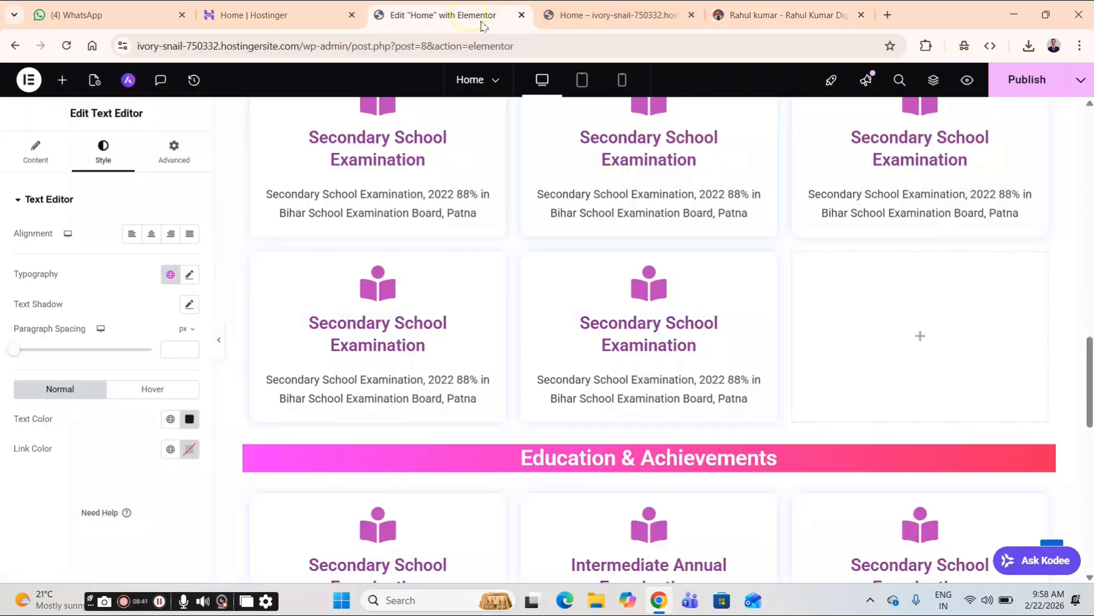
click(576, 456)
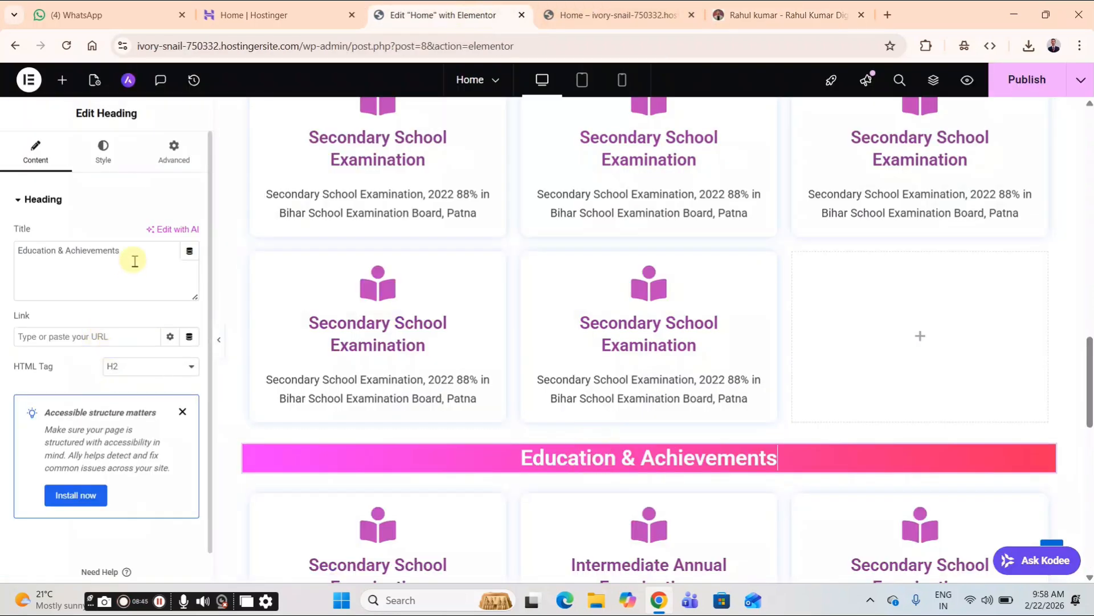
drag(132, 255, 19, 241)
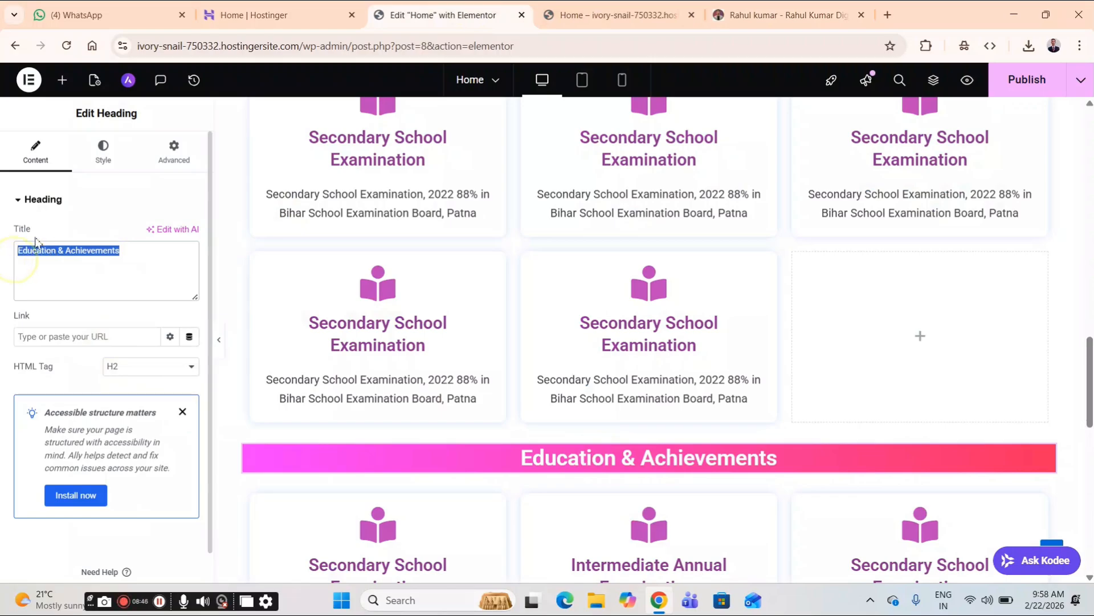
key(ctrl+v)
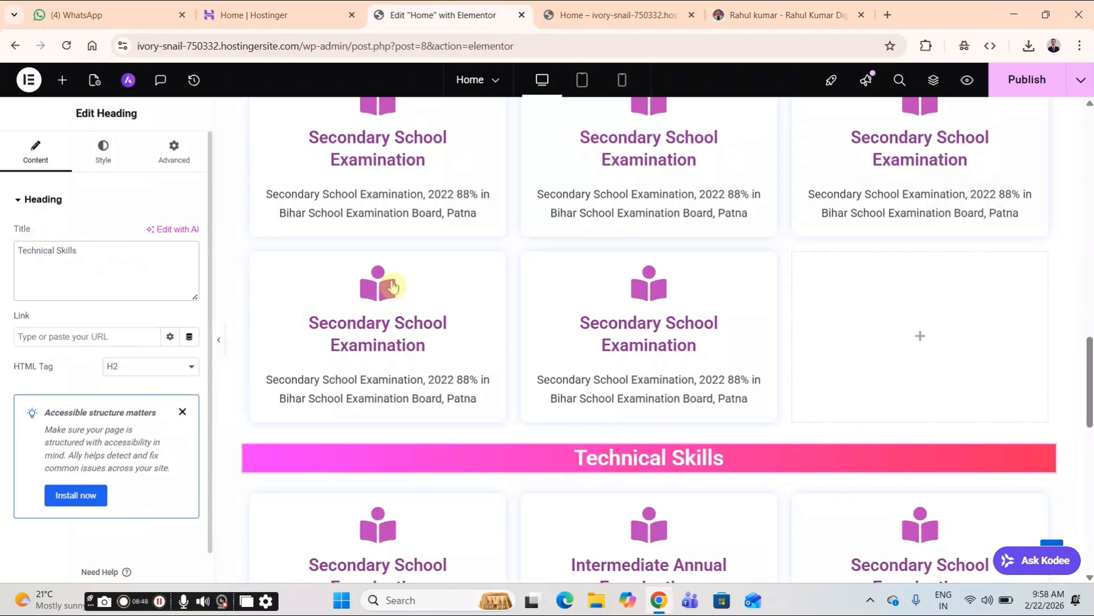
- Copy the first skill's label "HTML" from the reference site's Technical Skills section and return to the Elementor editor
click(754, 6)
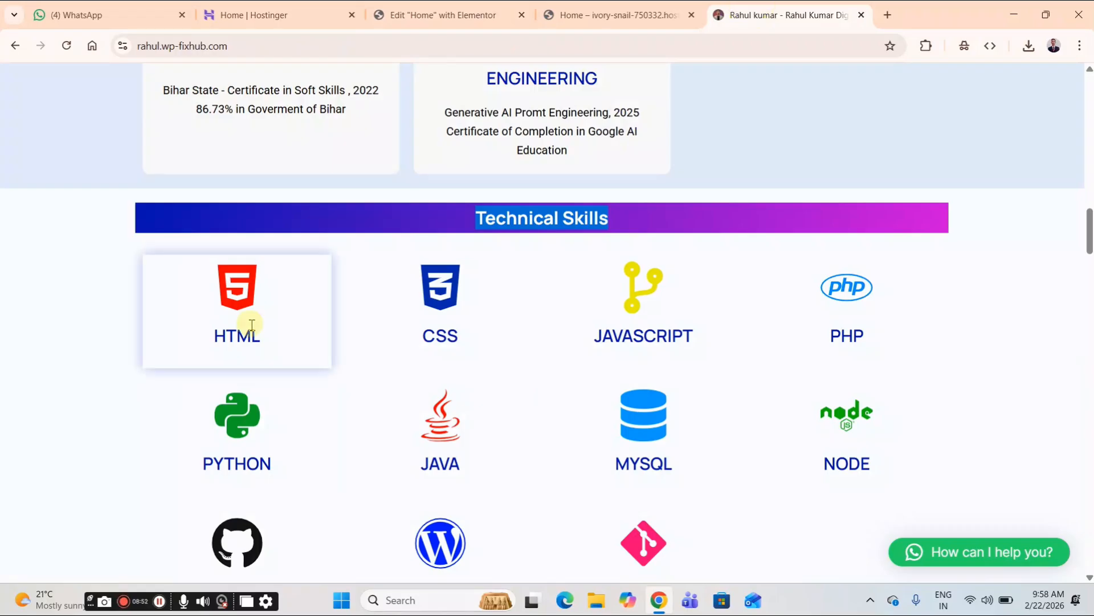
drag(208, 339, 263, 340)
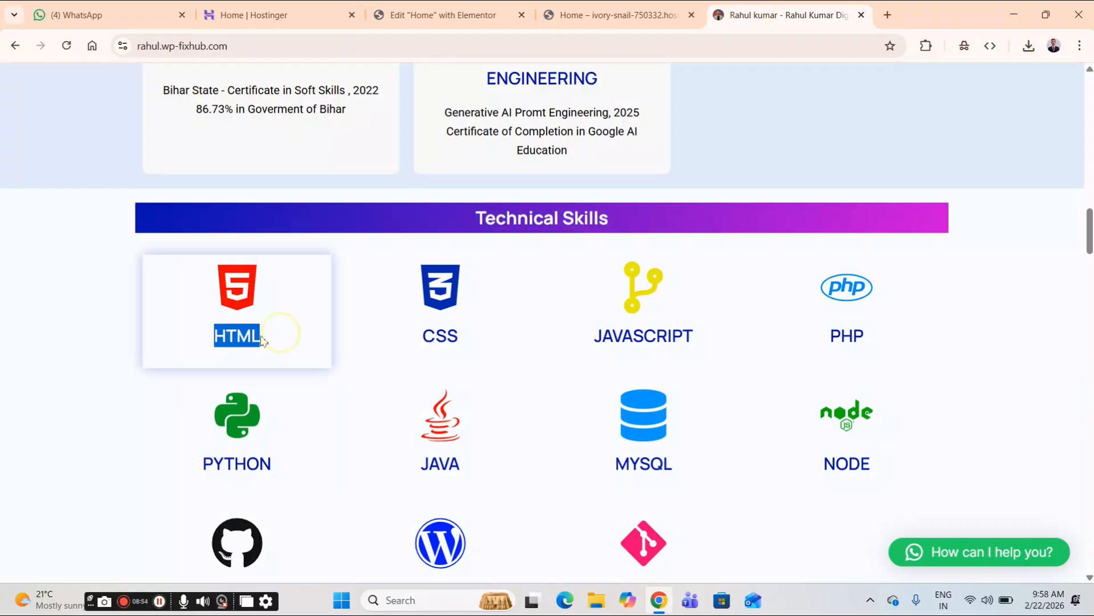
right_click(240, 331)
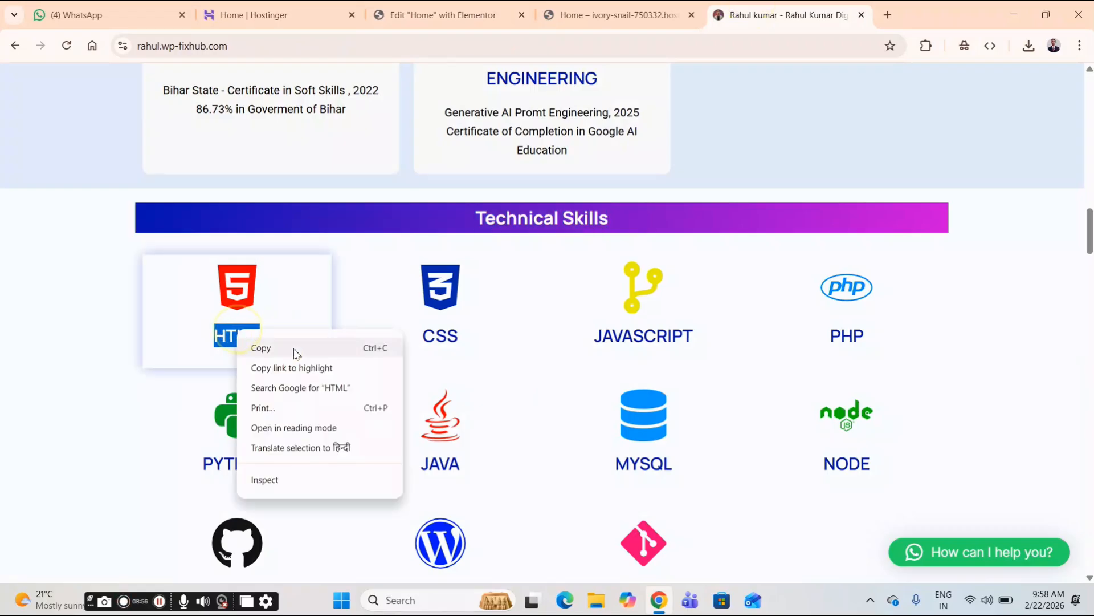
click(294, 349)
click(491, 8)
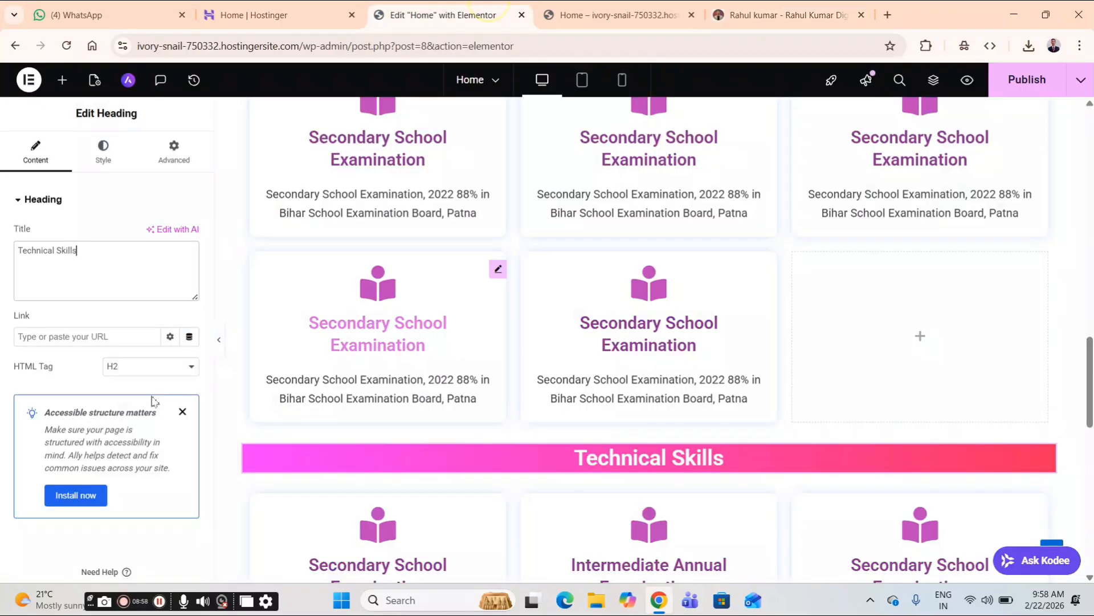
- Change the icon of the first Technical Skills card to Html5 by searching the icon library for "html"
scroll(408, 502, down, 2)
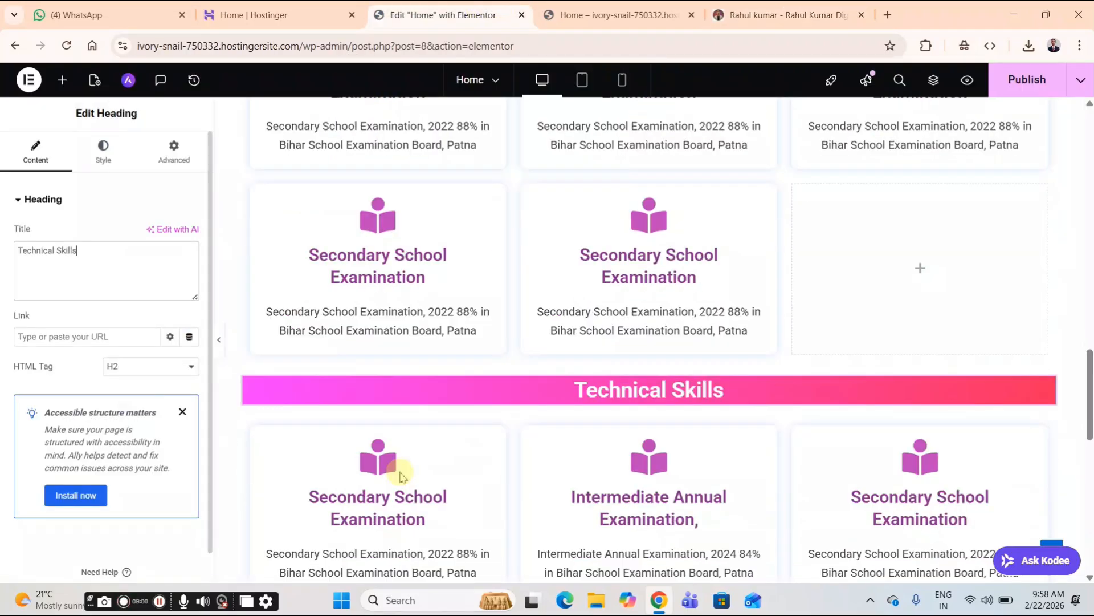
click(382, 444)
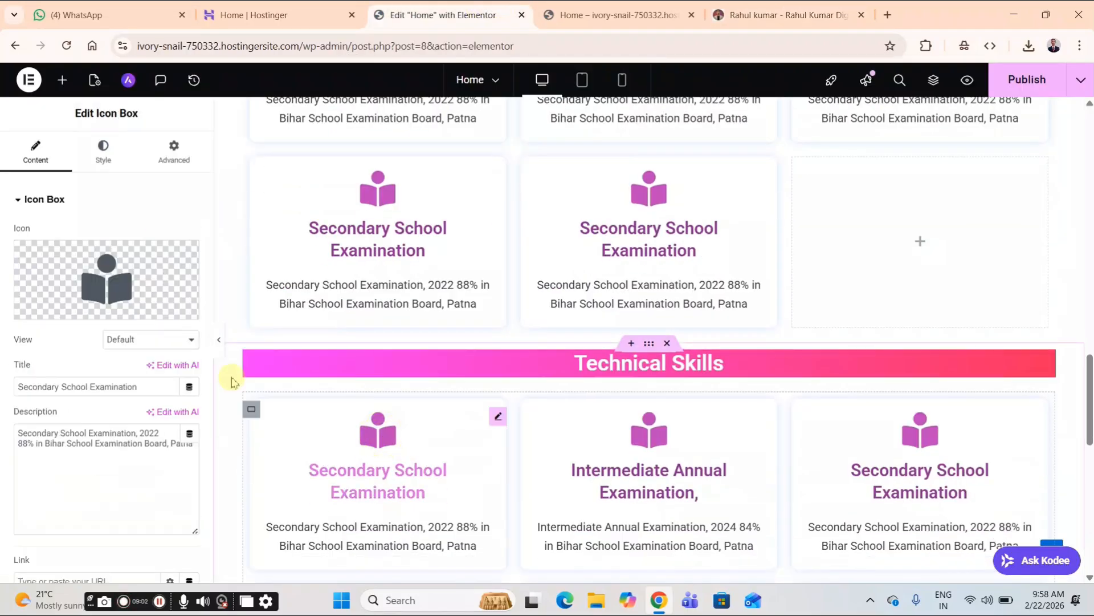
click(126, 285)
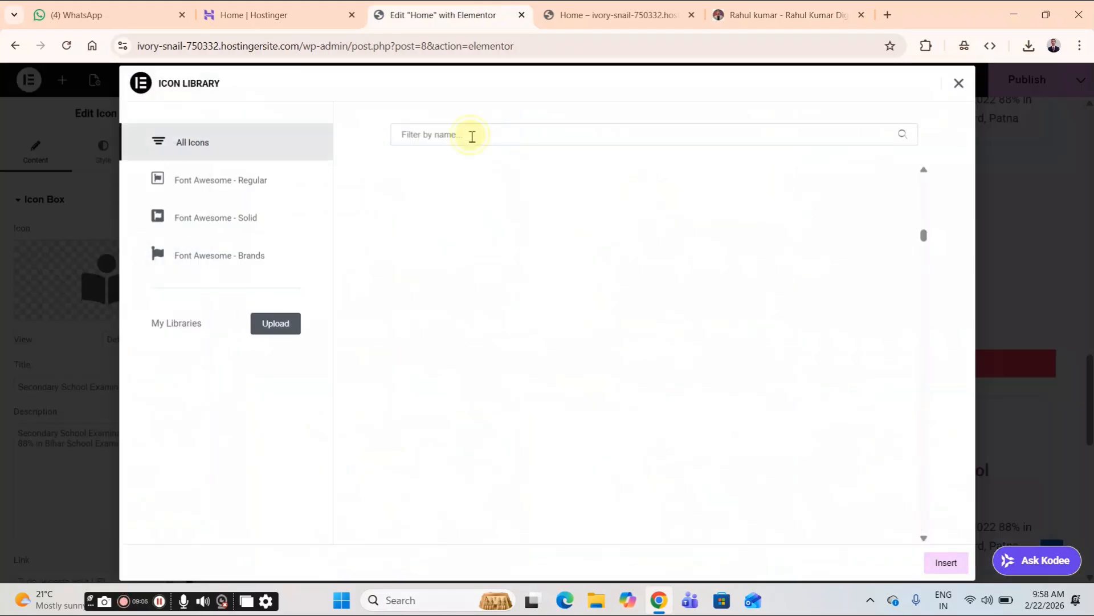
click(470, 137)
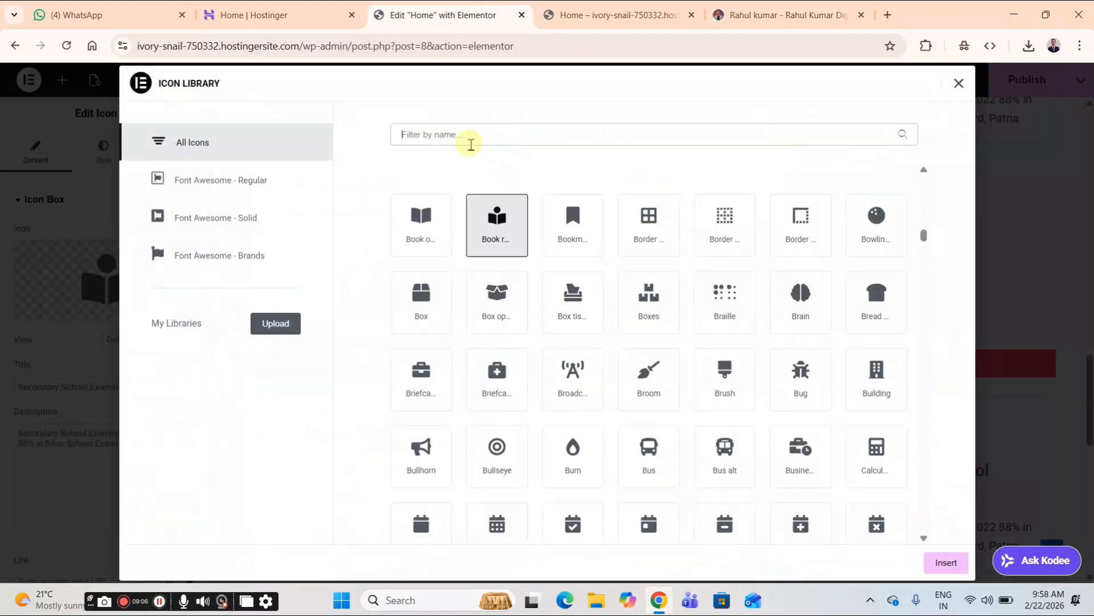
text(html)
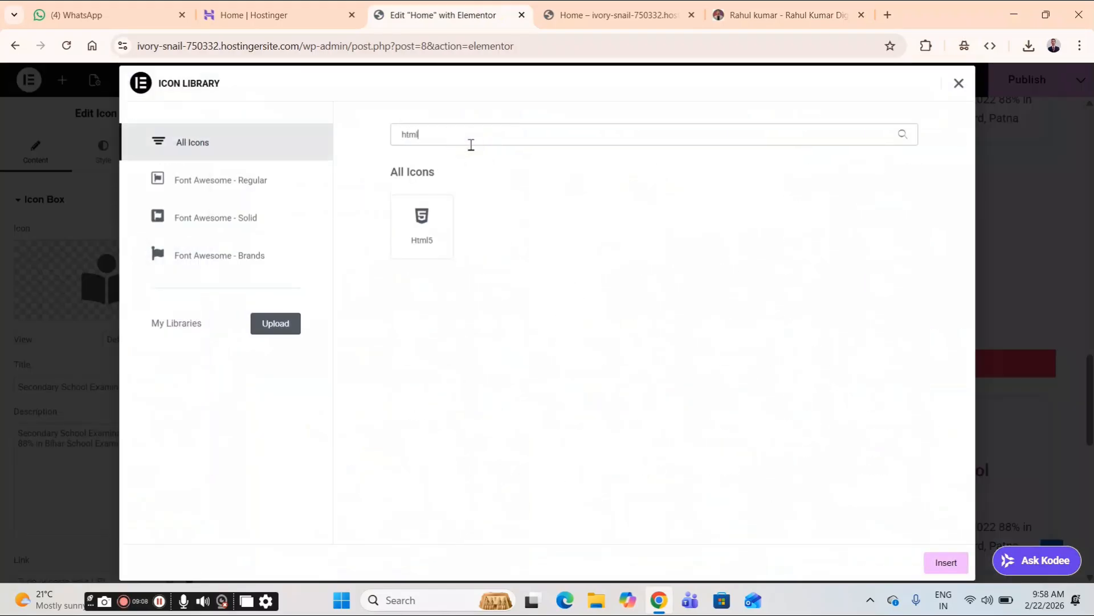
click(421, 238)
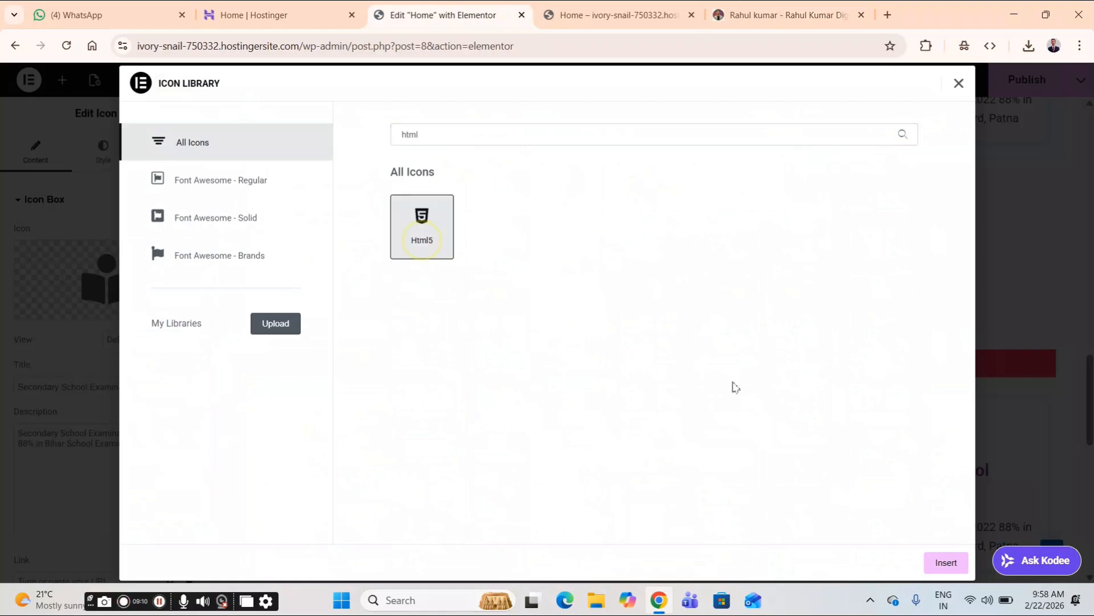
click(946, 563)
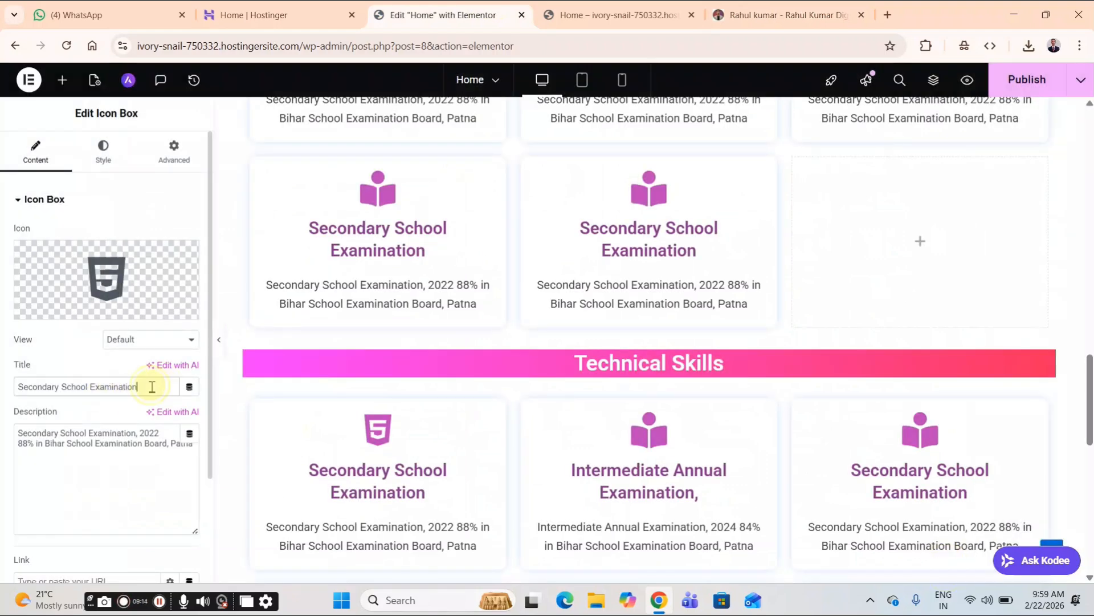
- Set the first Technical Skills card's title to "HTML" and clear its description
drag(152, 386, 47, 387)
text(HTML)
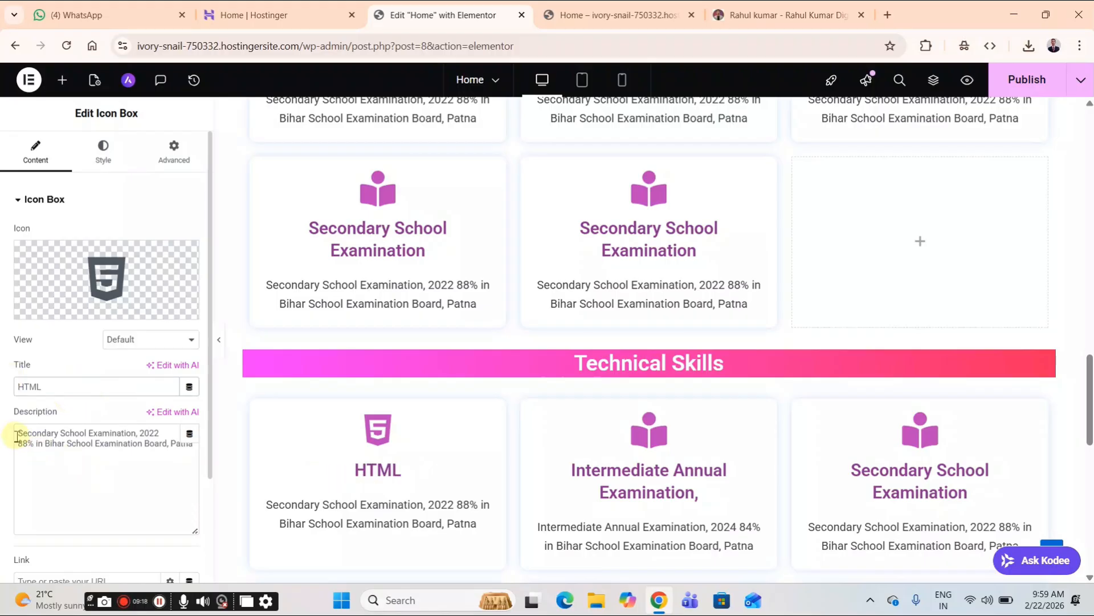
key(ctrl+a)
key(BackSpace)
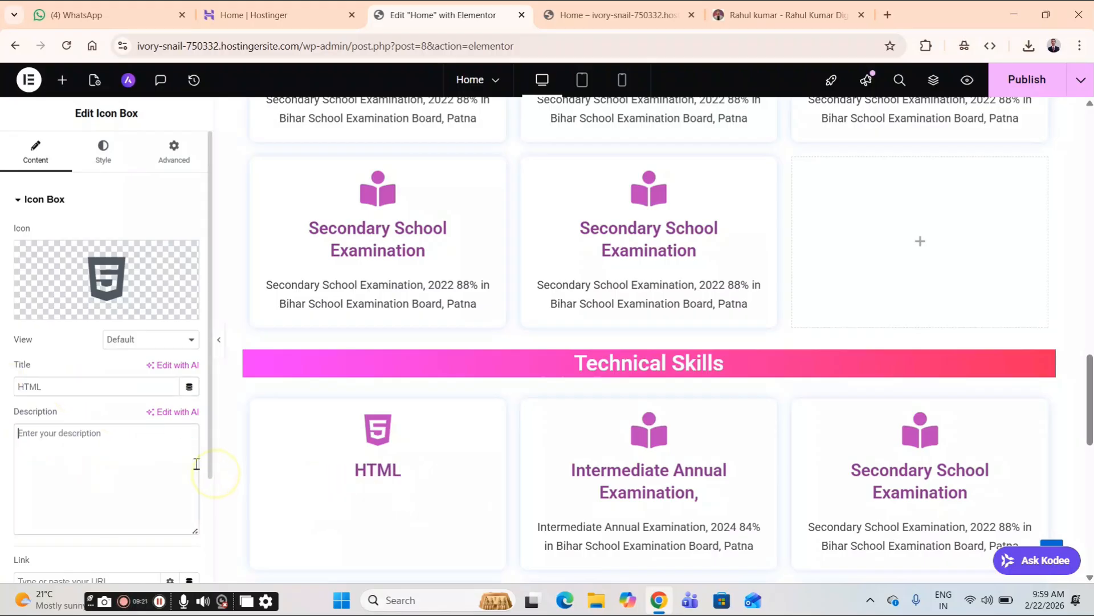
- Copy the HTML card and try to paste its style onto the second and third Technical Skills cards
right_click(415, 477)
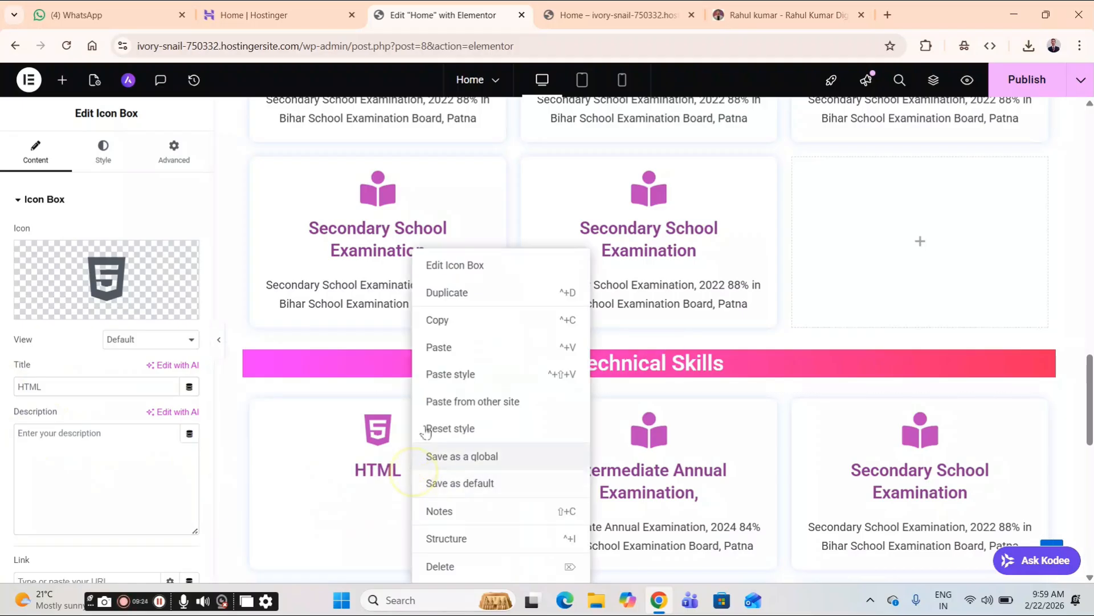
click(447, 328)
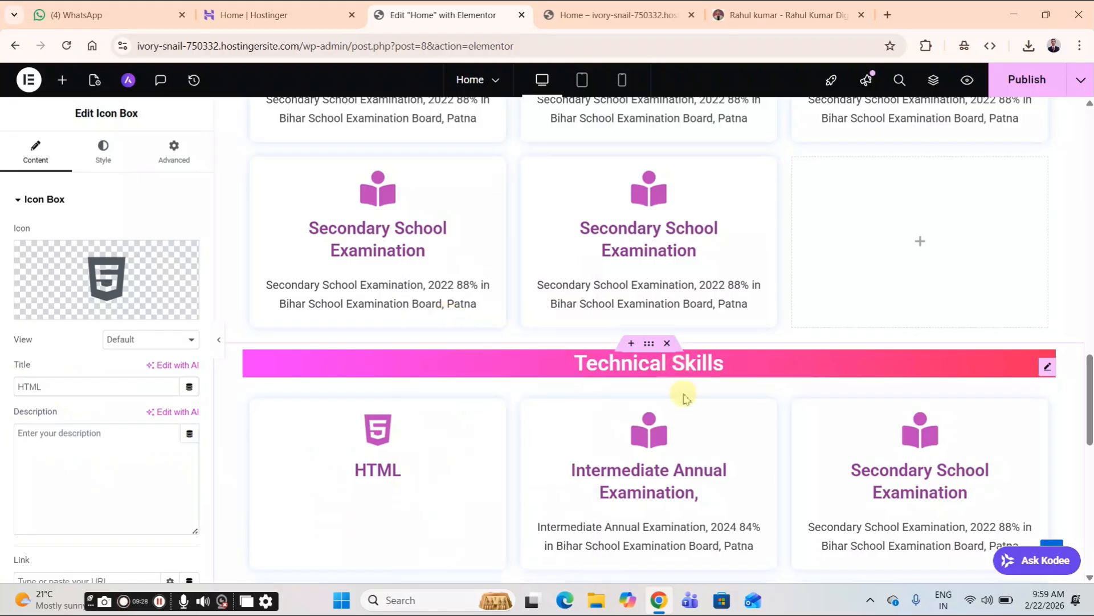
scroll(684, 396, down, 3)
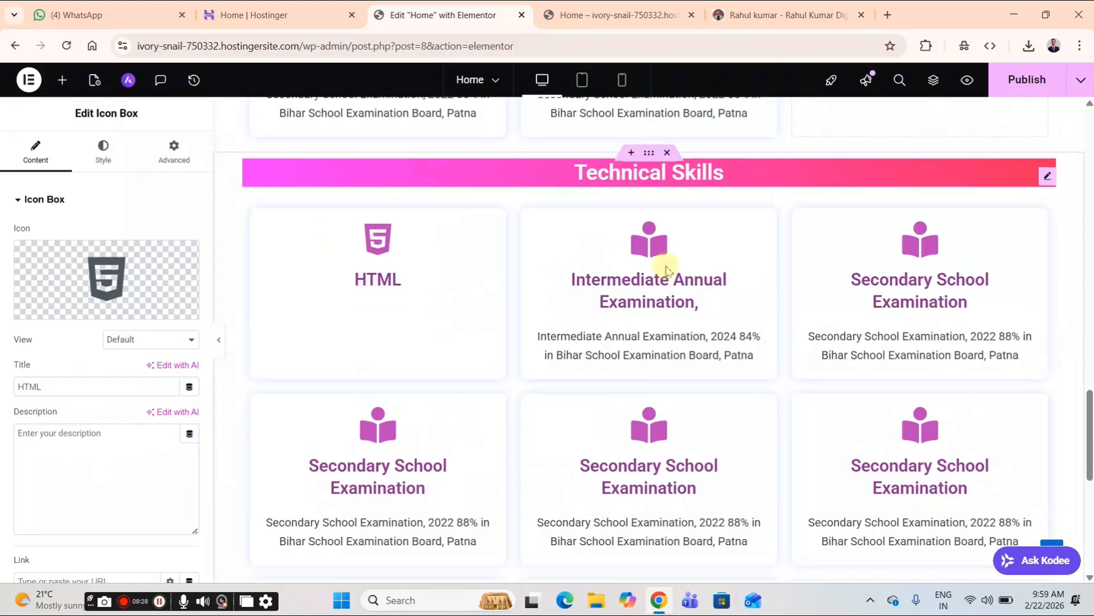
right_click(637, 299)
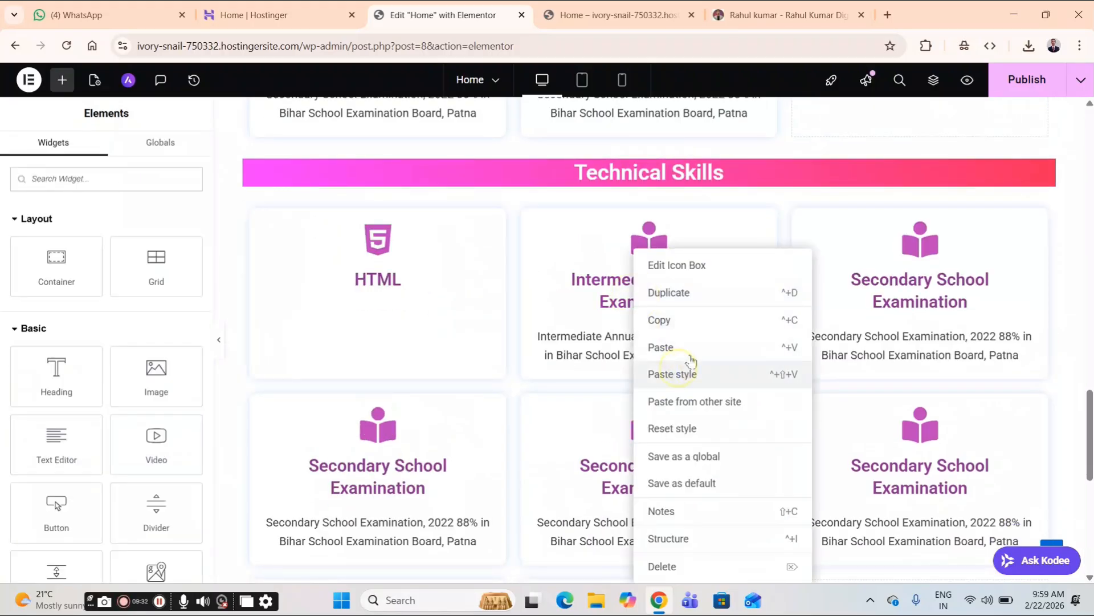
right_click(872, 308)
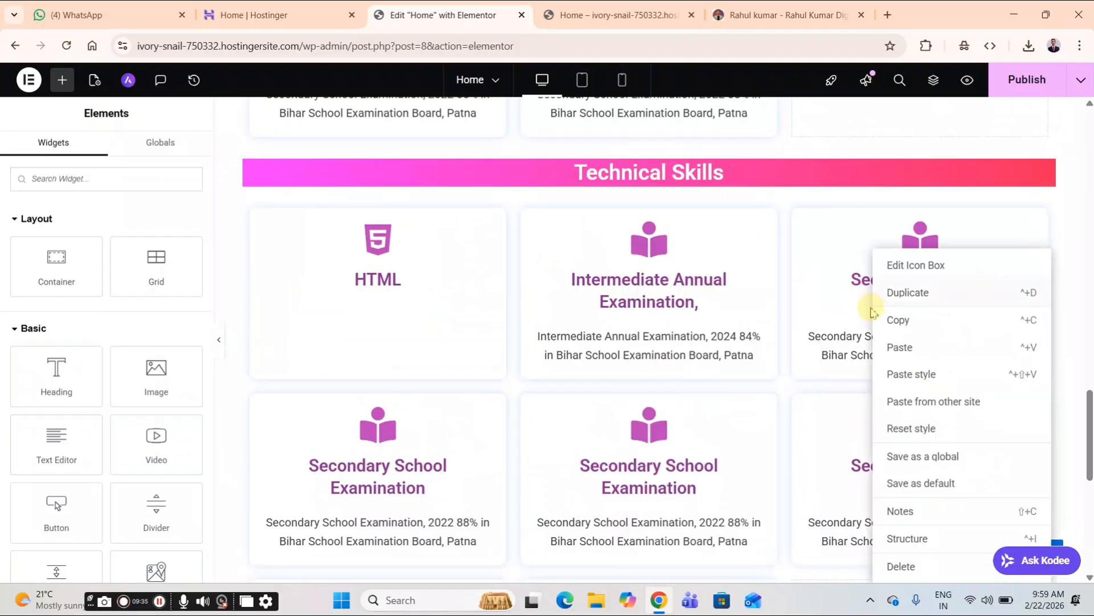
click(904, 375)
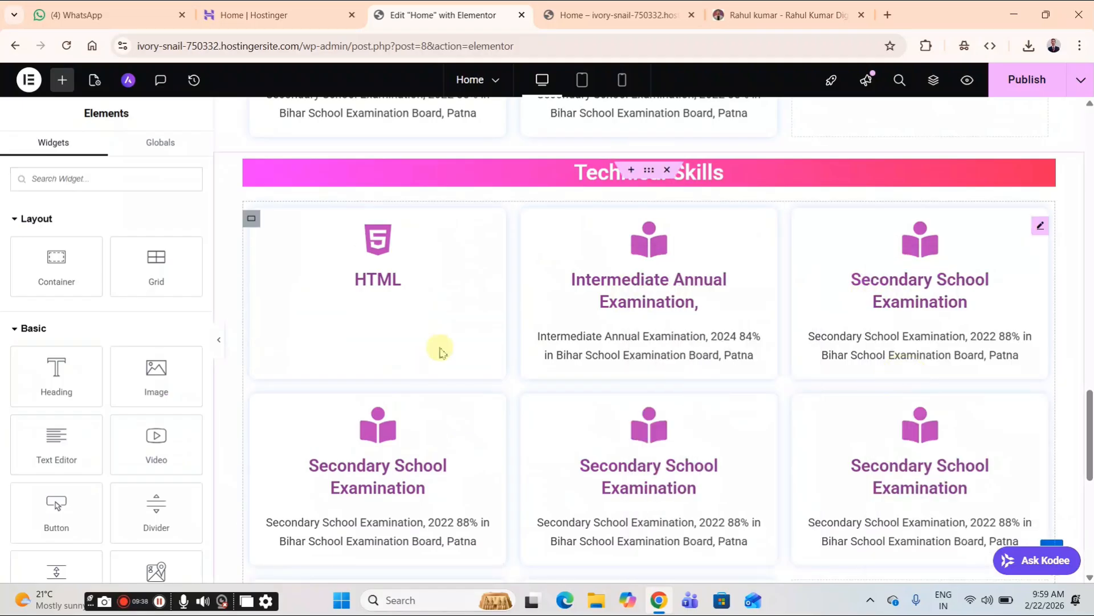
right_click(407, 298)
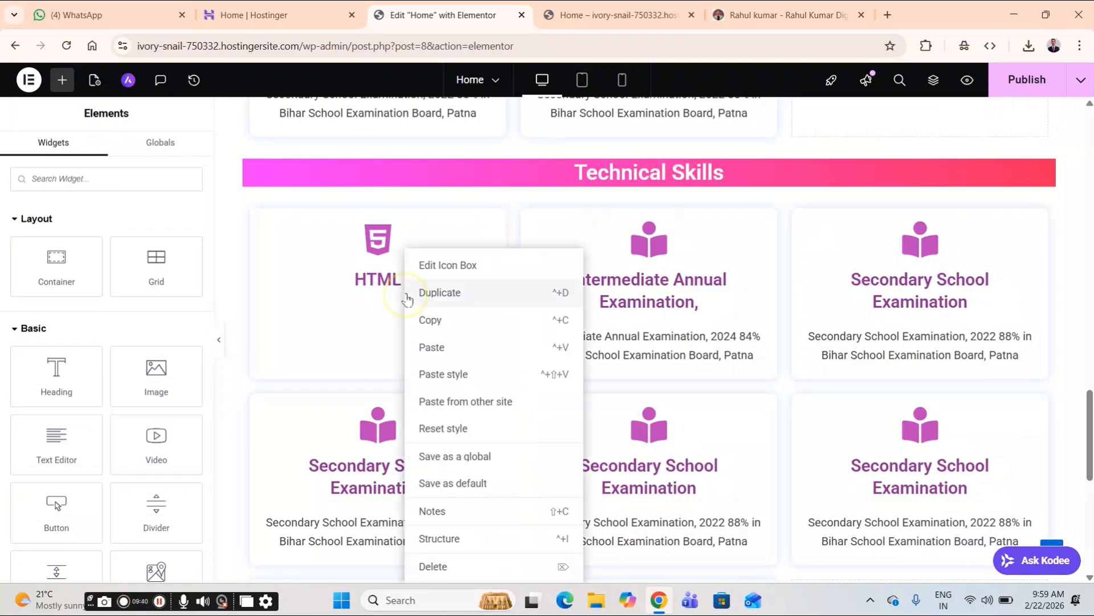
click(443, 322)
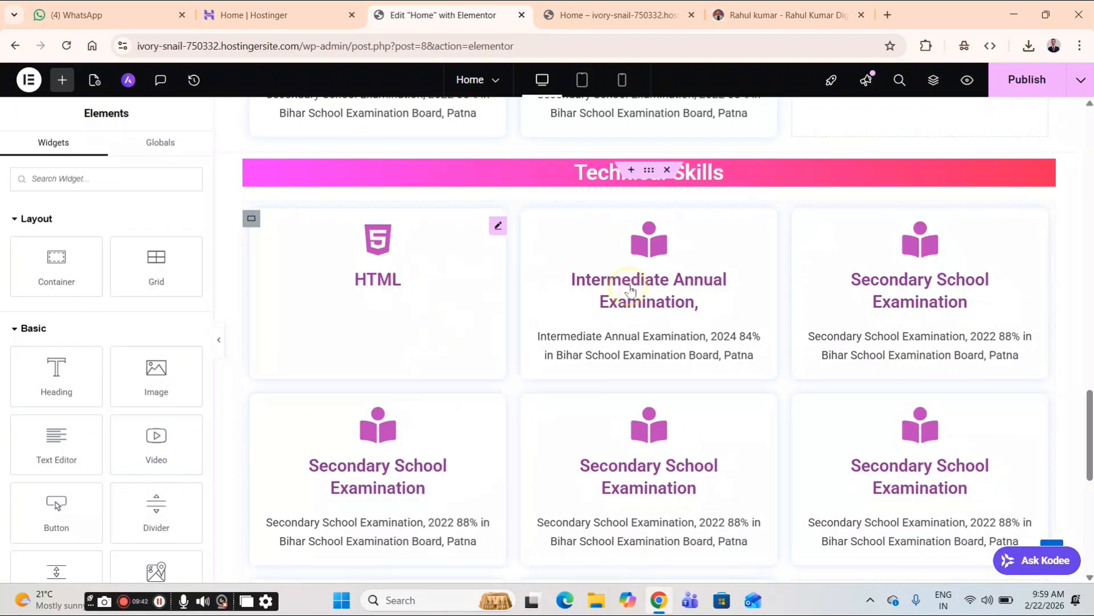
right_click(630, 291)
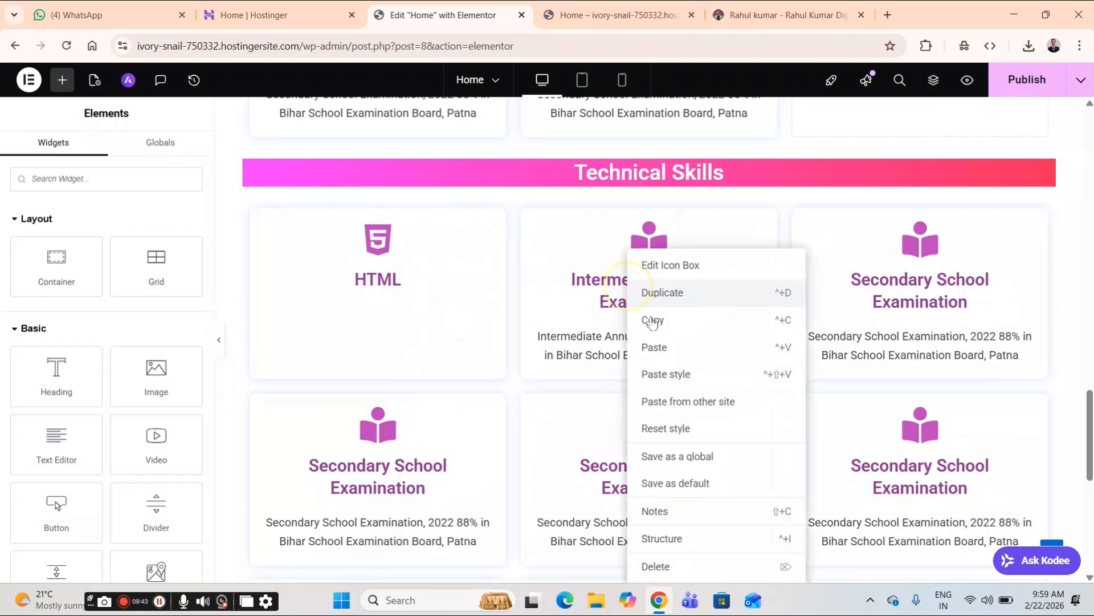
click(665, 374)
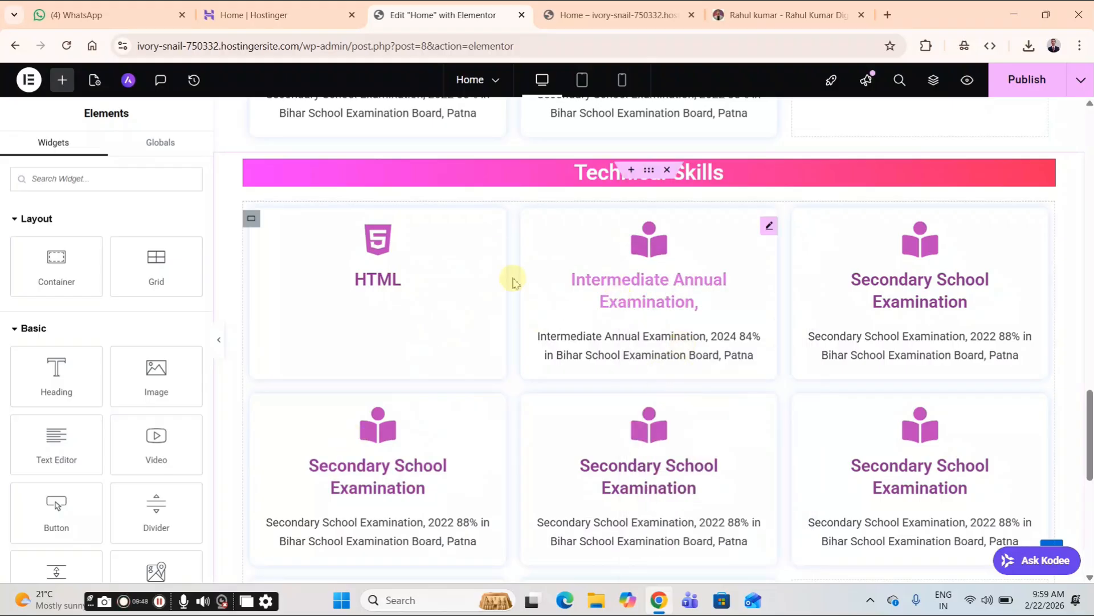
- Replace the Intermediate Annual Examination card in the Technical Skills section with a pasted copy of the HTML card
right_click(431, 289)
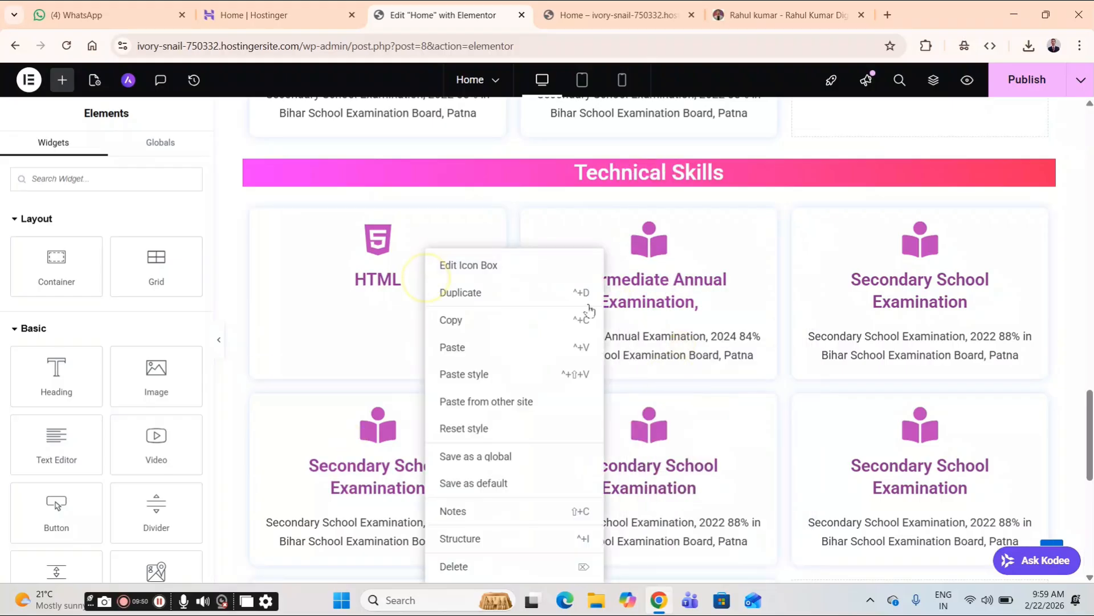
right_click(657, 301)
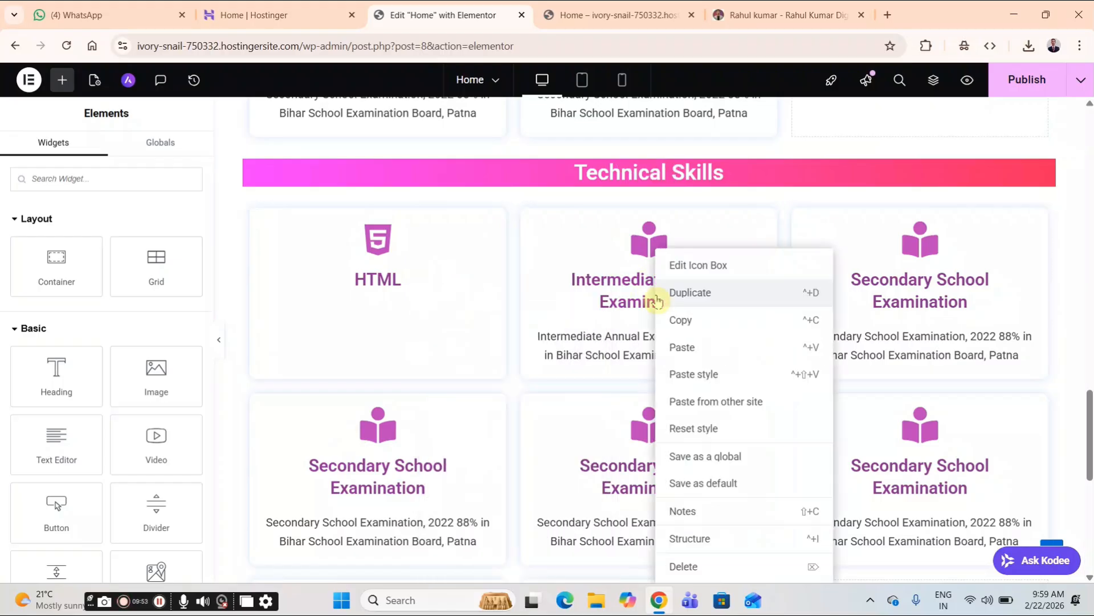
click(763, 338)
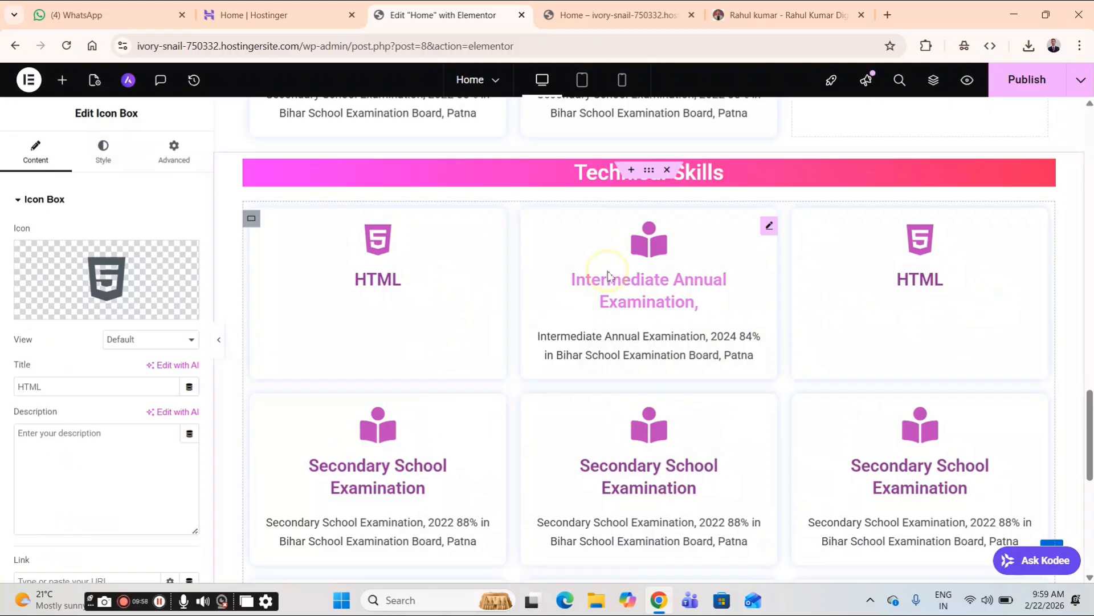
right_click(608, 275)
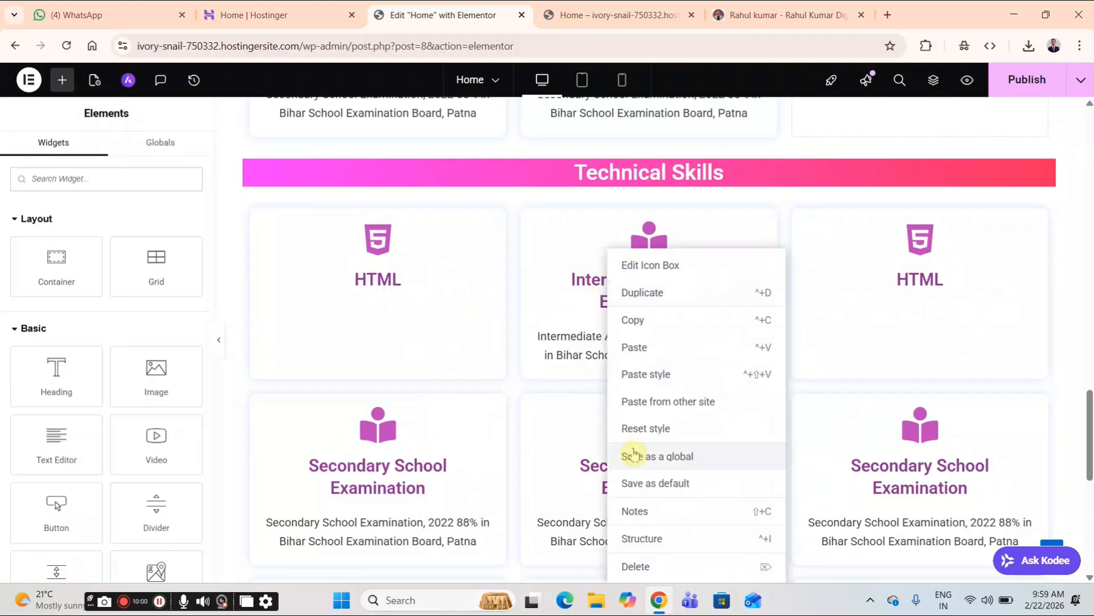
click(637, 567)
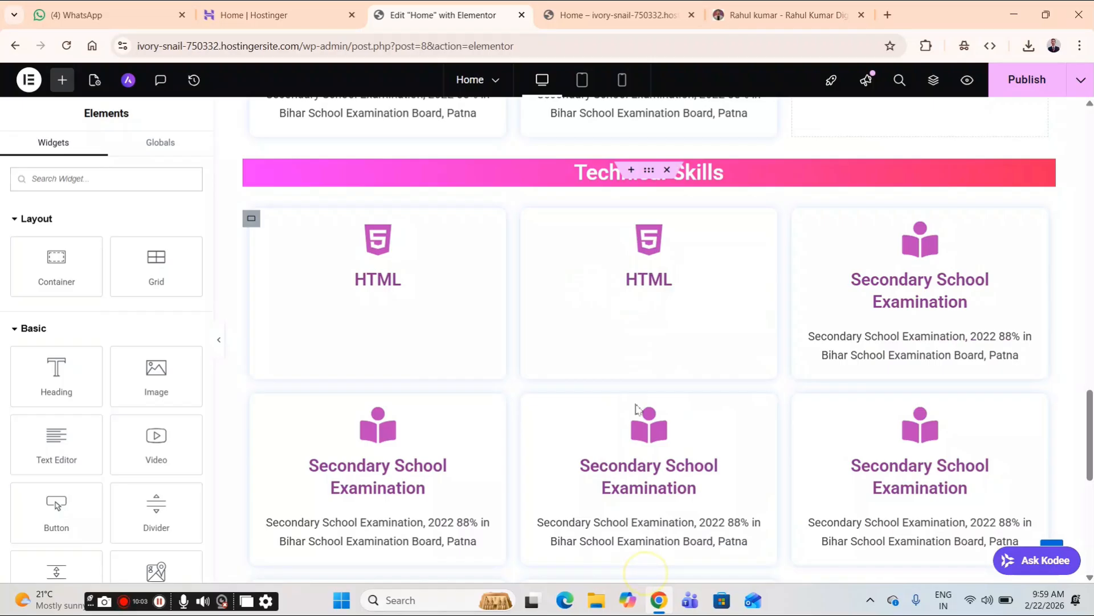
- Delete all the remaining Secondary School Examination cards from the Technical Skills section, leaving only the two HTML cards
right_click(864, 308)
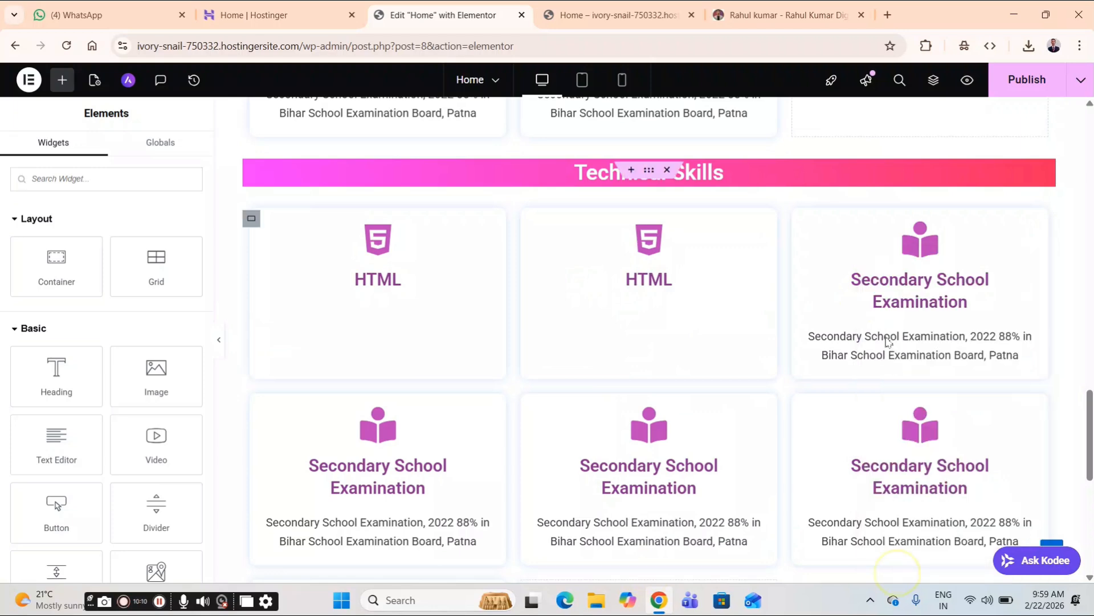
right_click(881, 335)
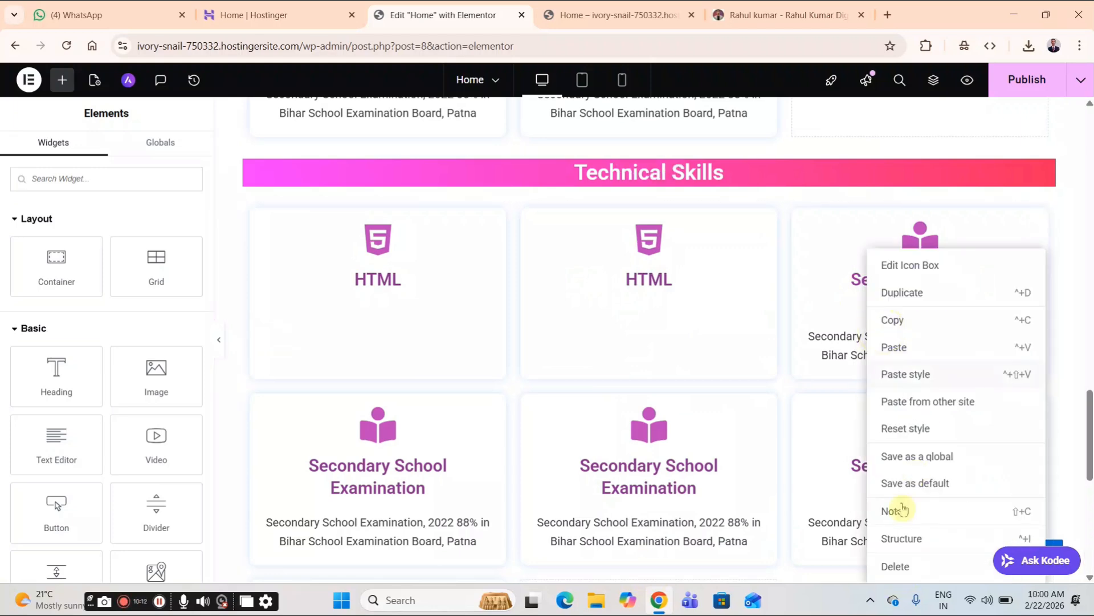
click(908, 563)
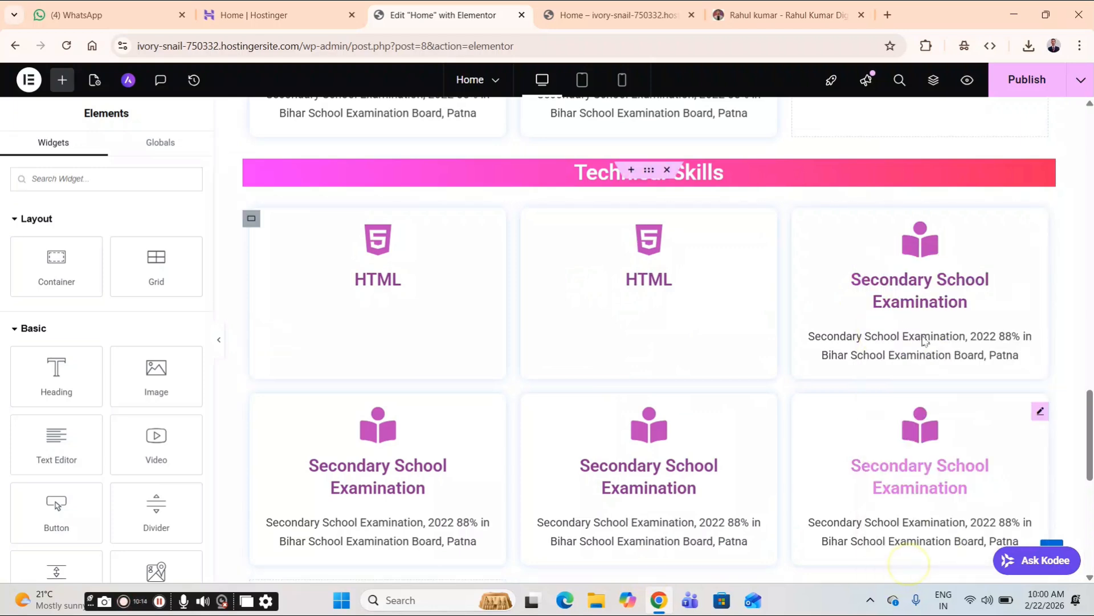
right_click(895, 351)
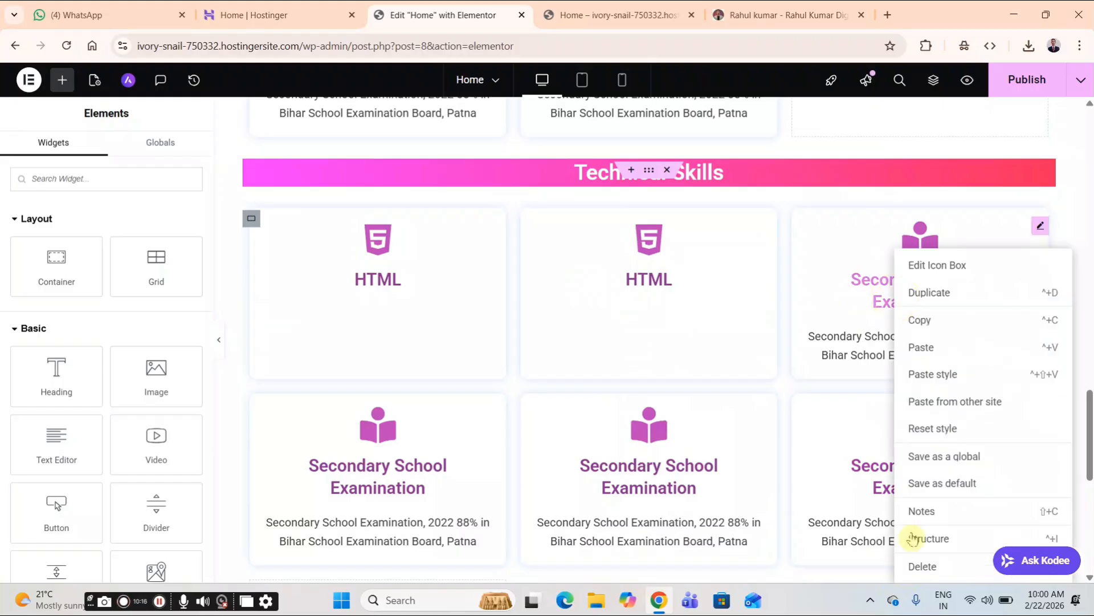
click(920, 568)
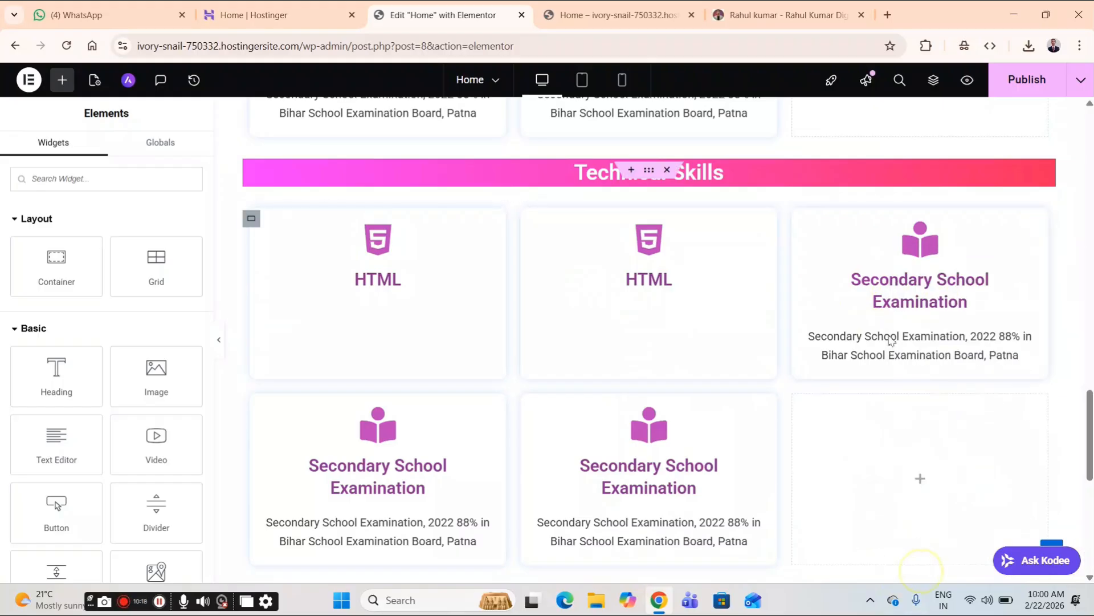
right_click(896, 425)
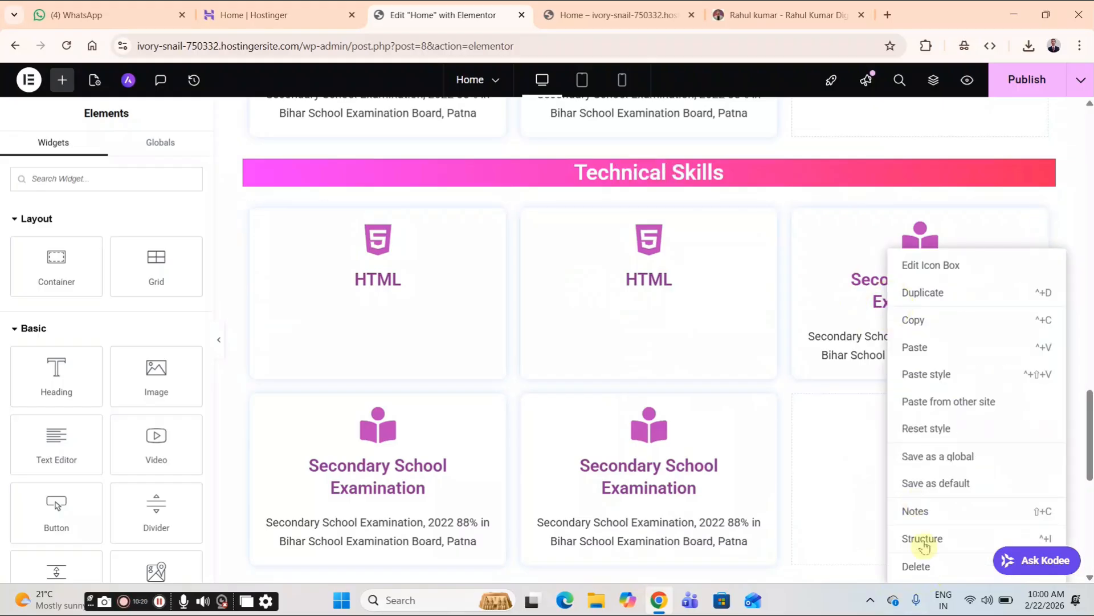
click(917, 567)
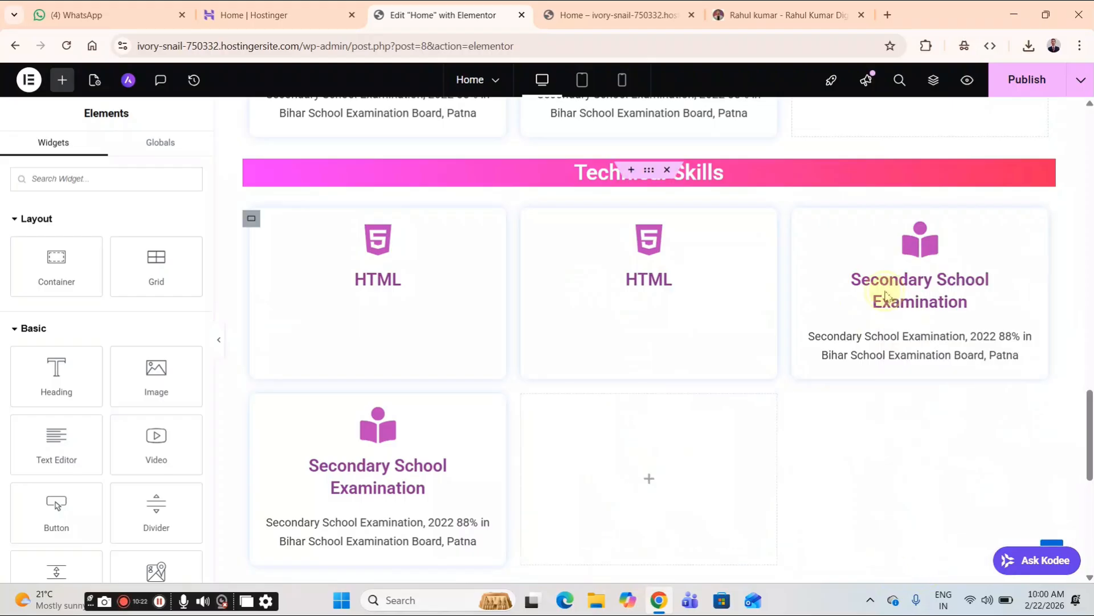
right_click(884, 352)
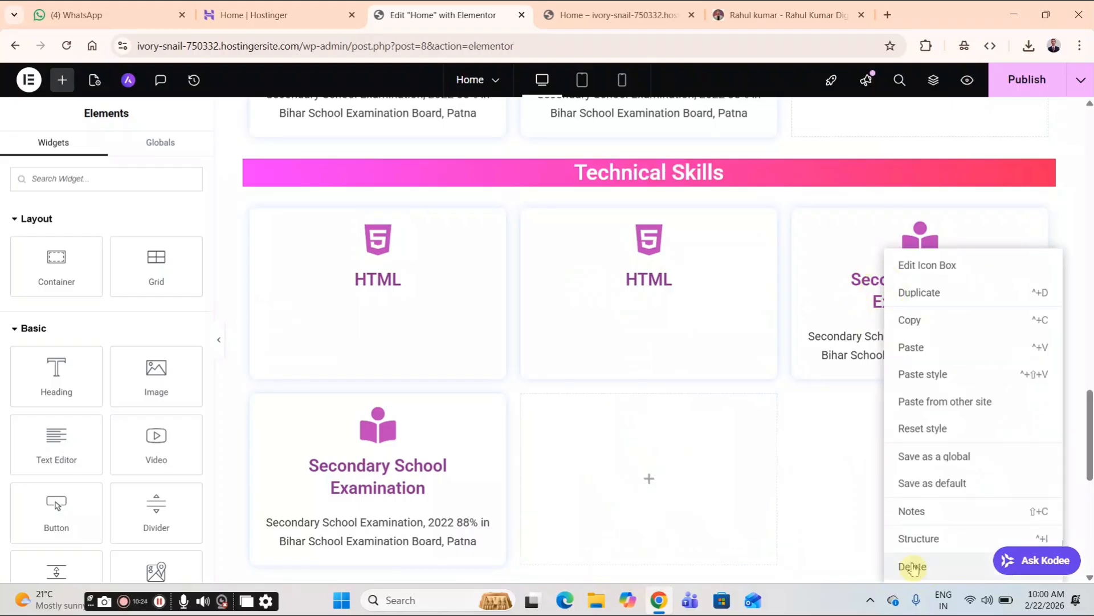
click(912, 565)
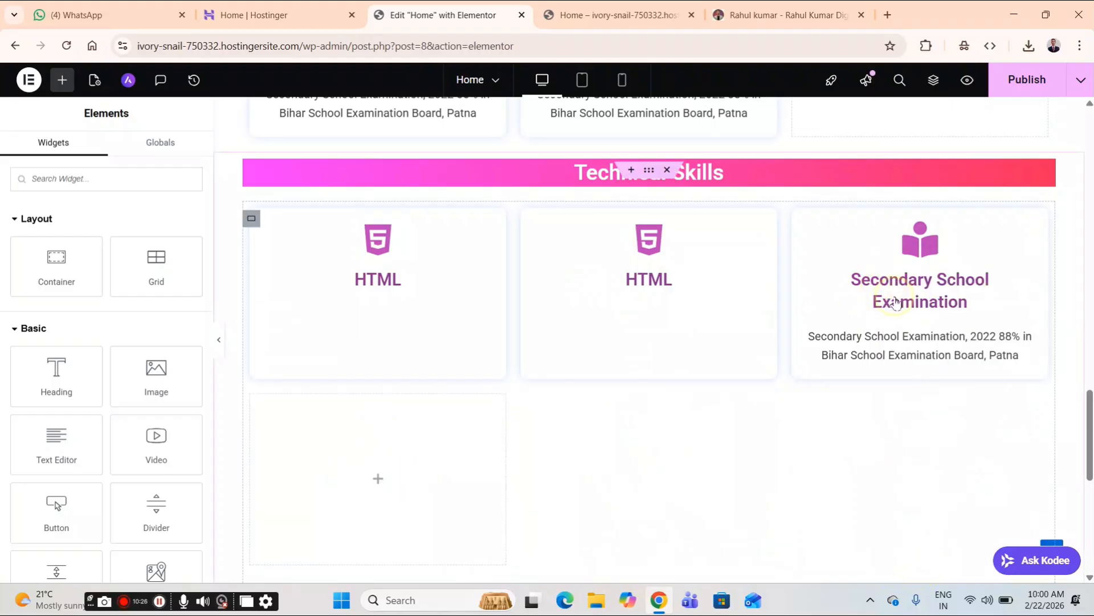
right_click(899, 377)
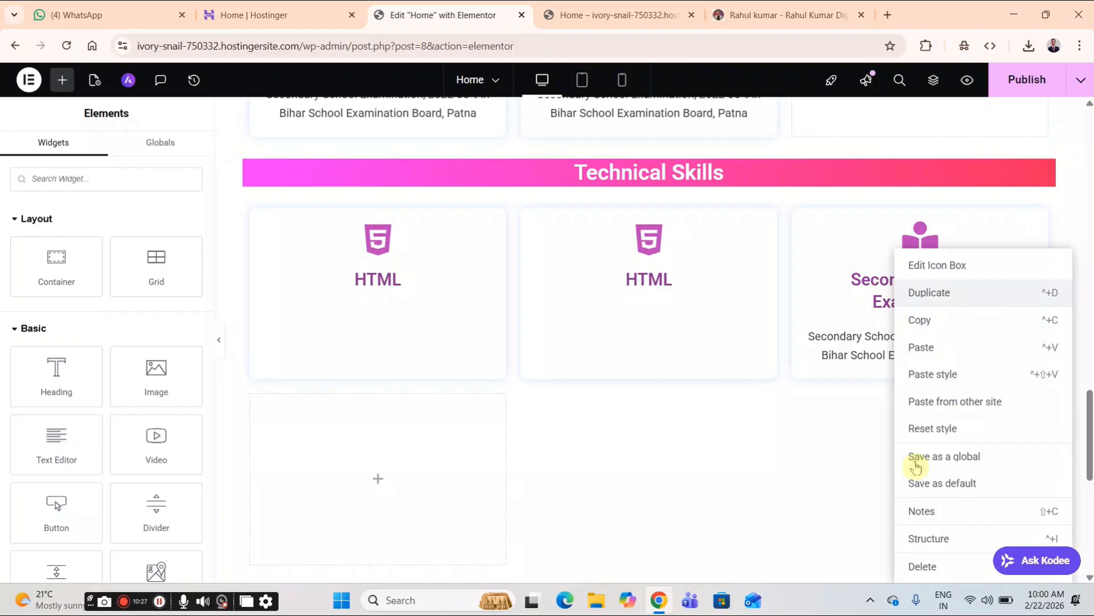
click(930, 568)
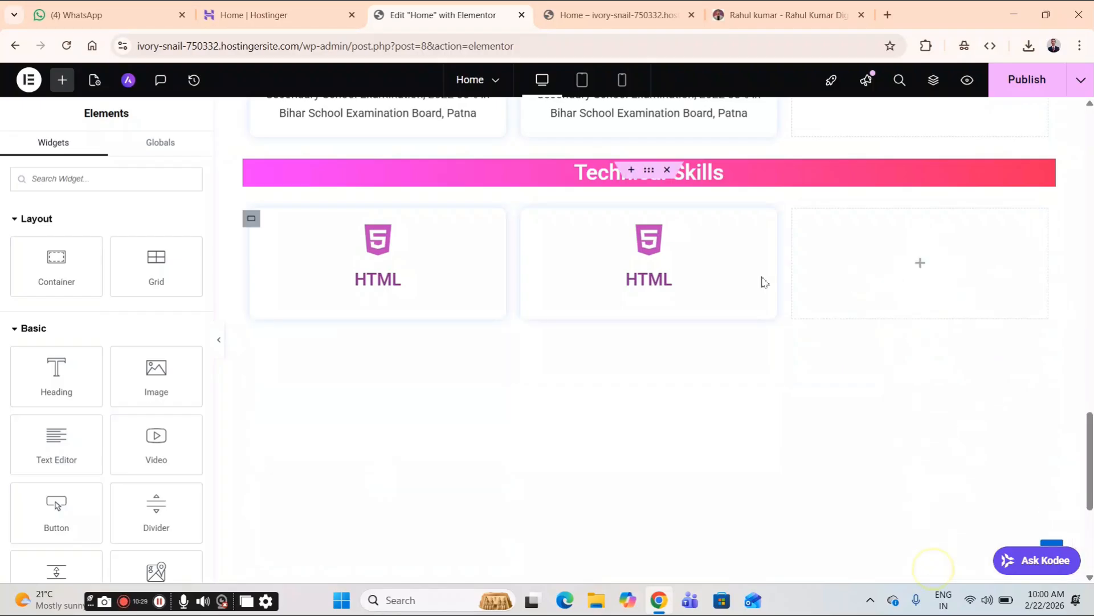
- Paste copies of the HTML card into the third and fourth cells of the Technical Skills grid
right_click(916, 261)
click(953, 323)
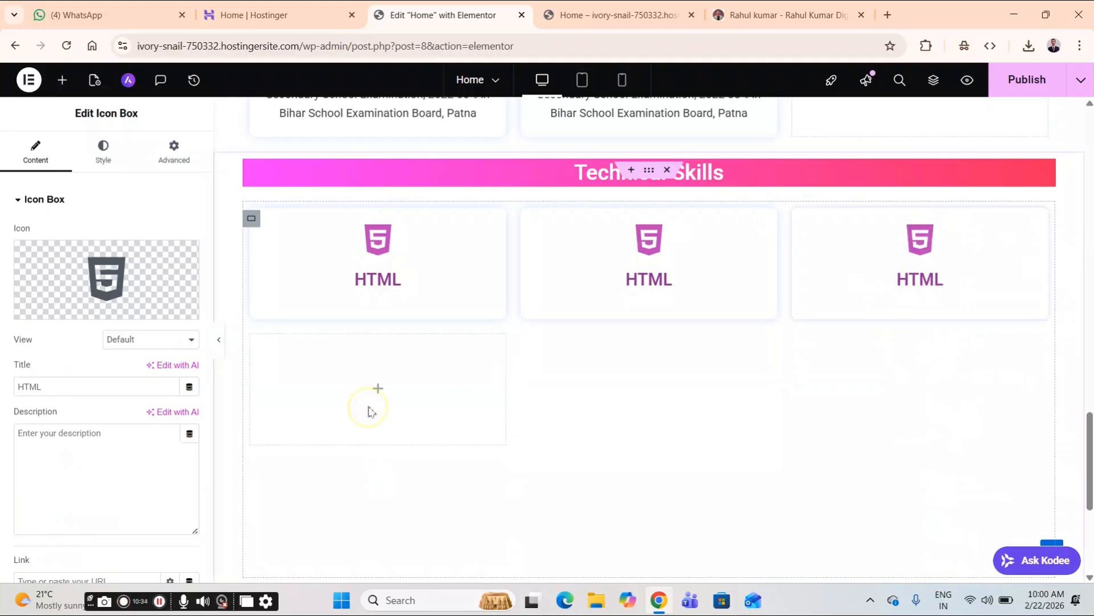
right_click(395, 416)
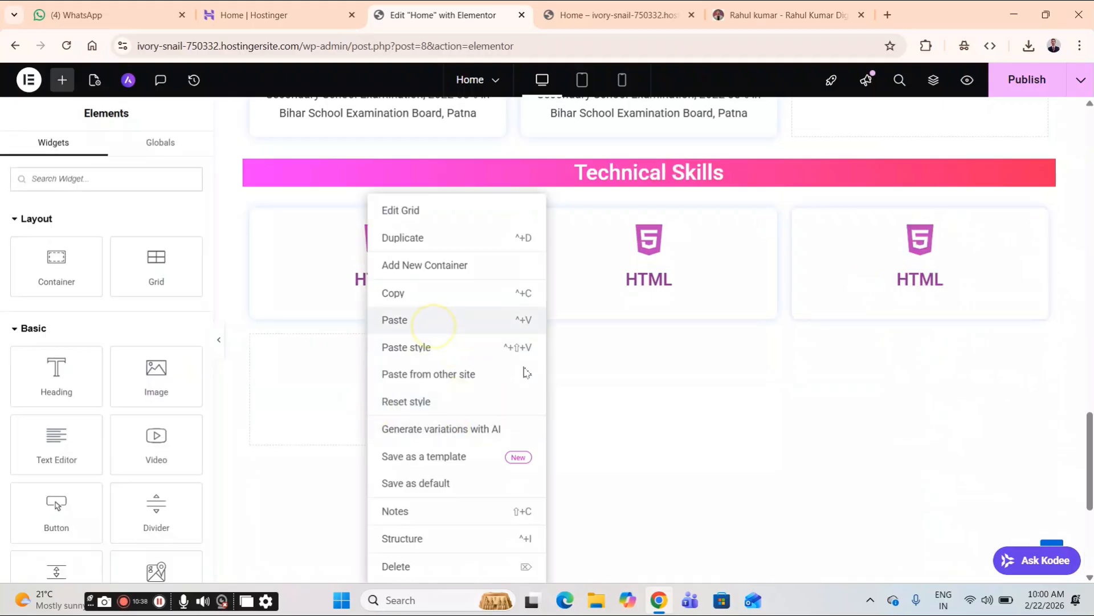
click(433, 320)
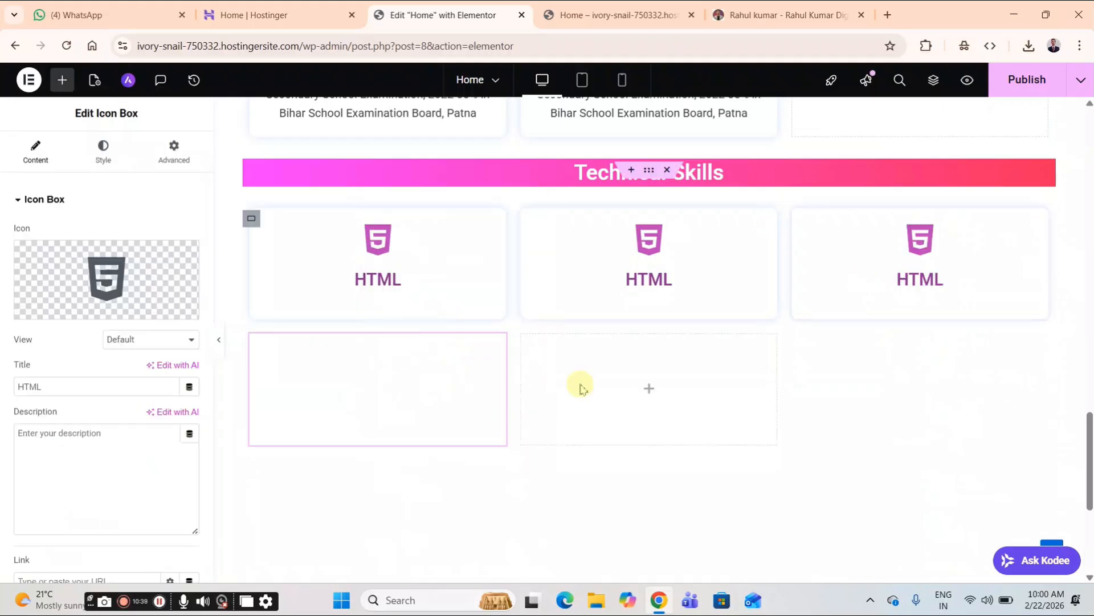
right_click(654, 389)
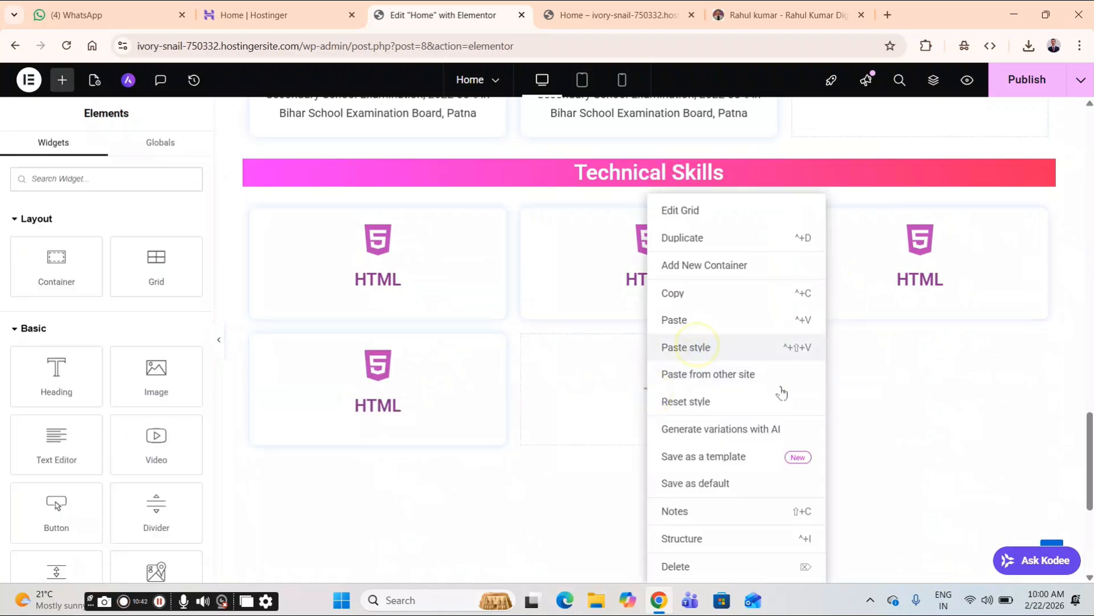
key(Delete)
scroll(701, 354, up, 3)
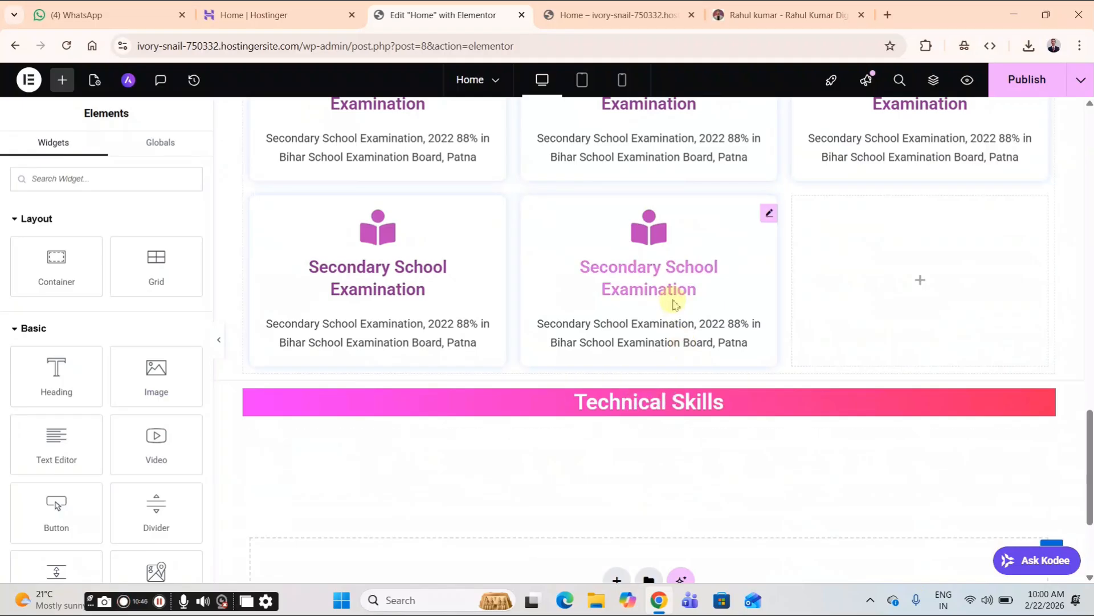
key(ctrl+z)
scroll(616, 393, down, 3)
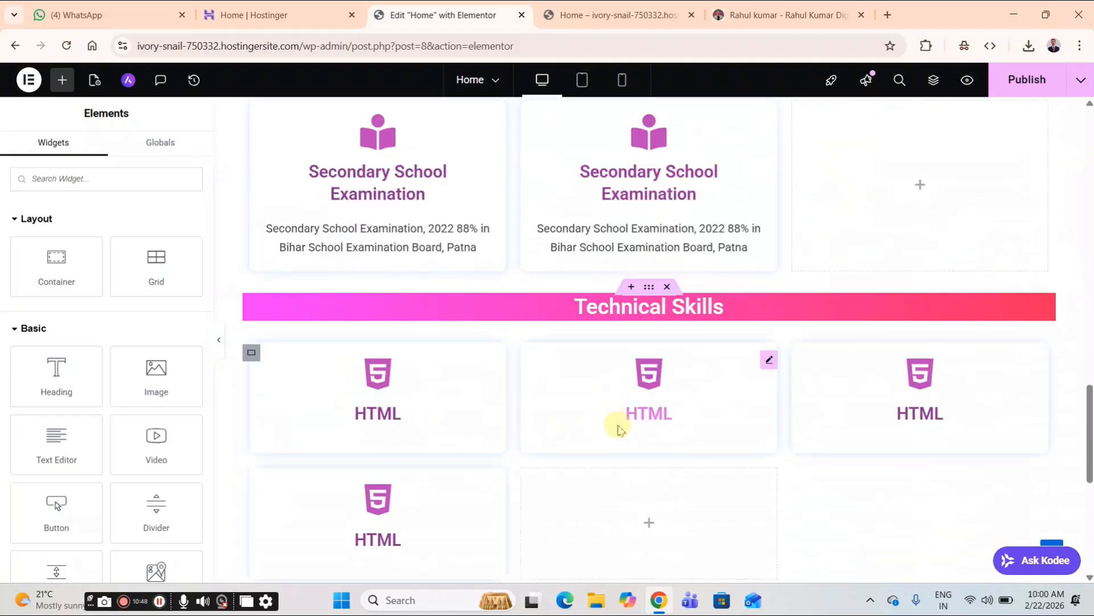
- Paste another copy of the HTML card into the fifth cell of the Technical Skills grid
scroll(643, 418, down, 2)
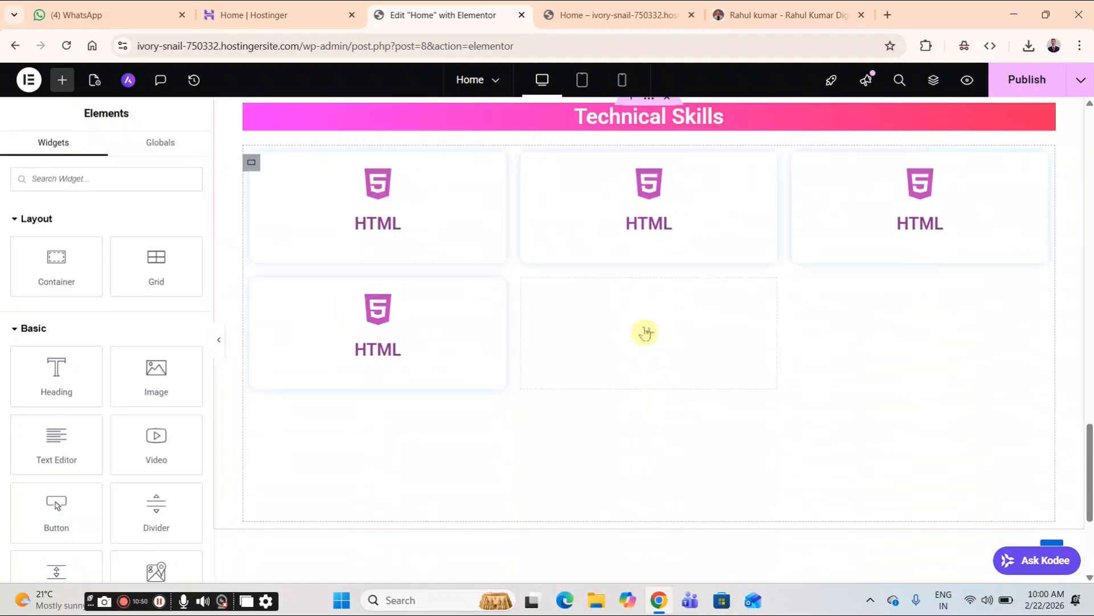
right_click(646, 333)
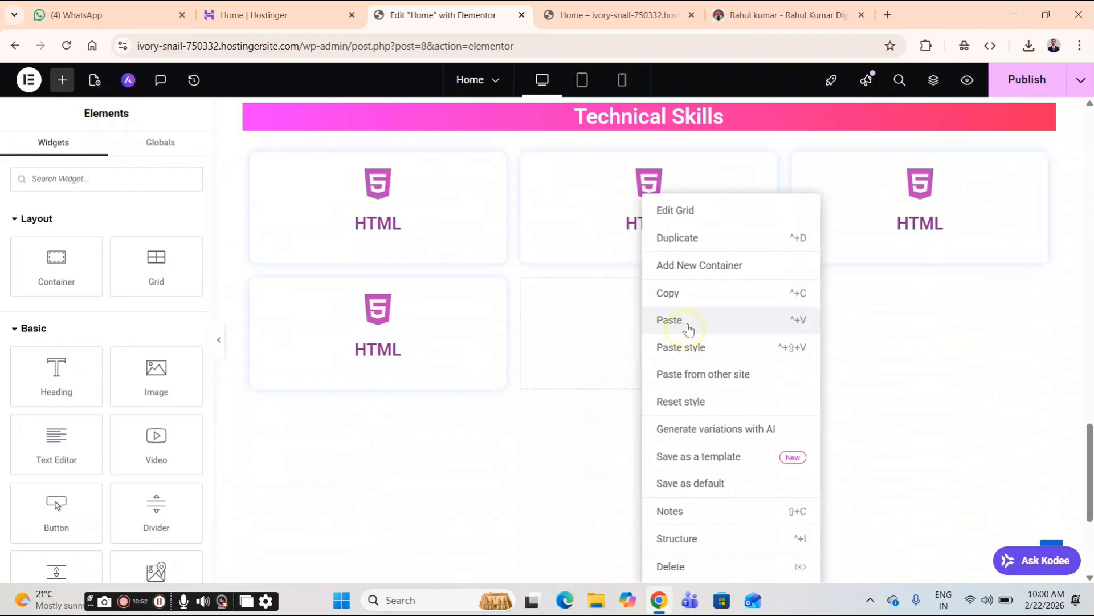
click(691, 329)
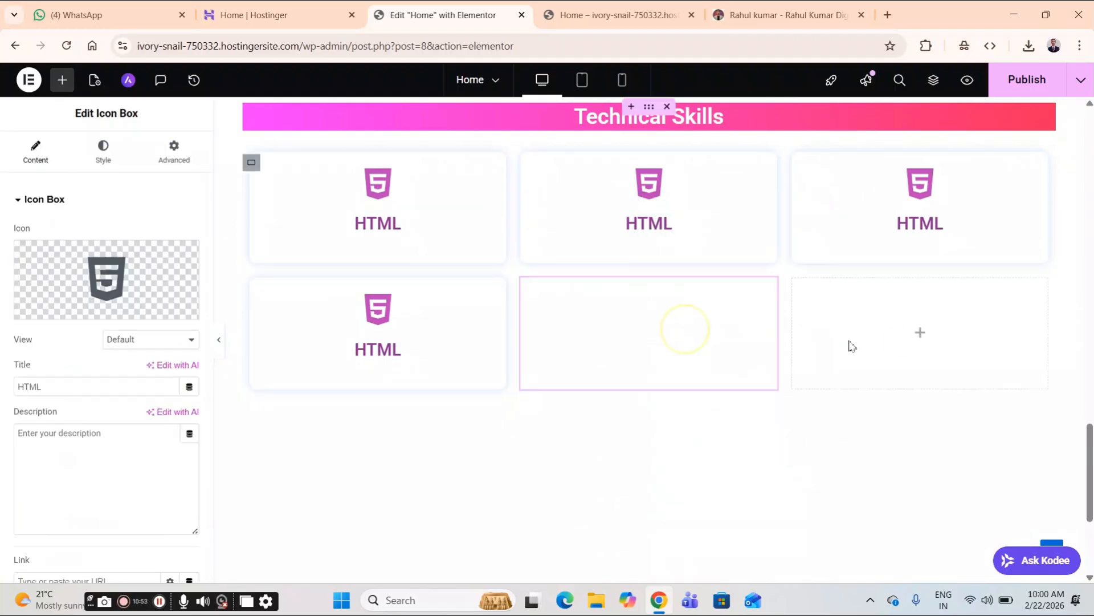
- Paste the copied HTML icon box into the grid's sixth cell, and check the Technical Skills layout on the reference portfolio site
right_click(922, 337)
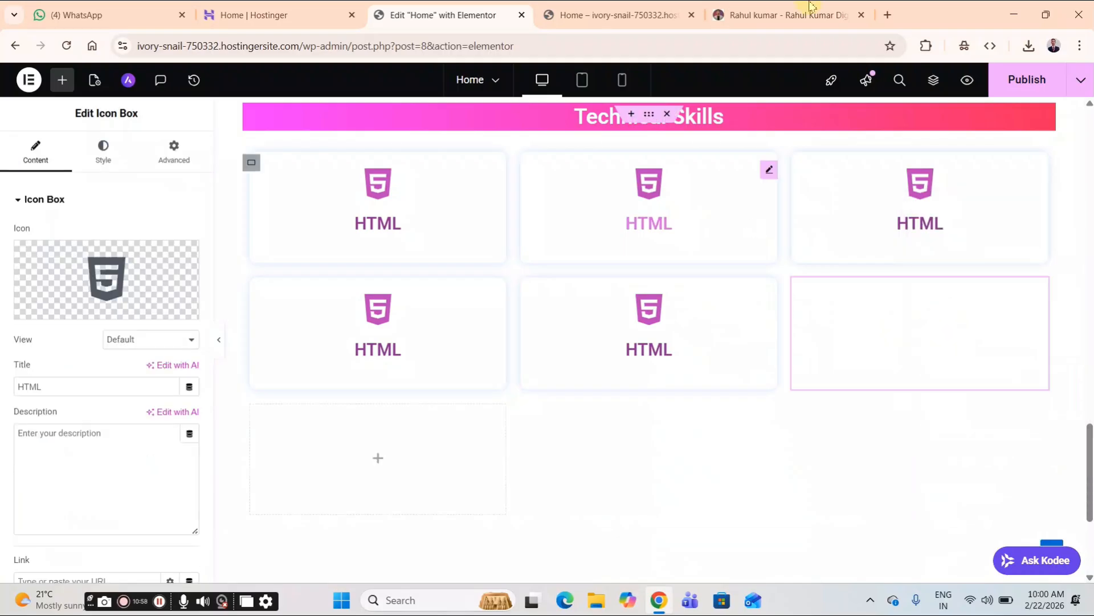
click(795, 13)
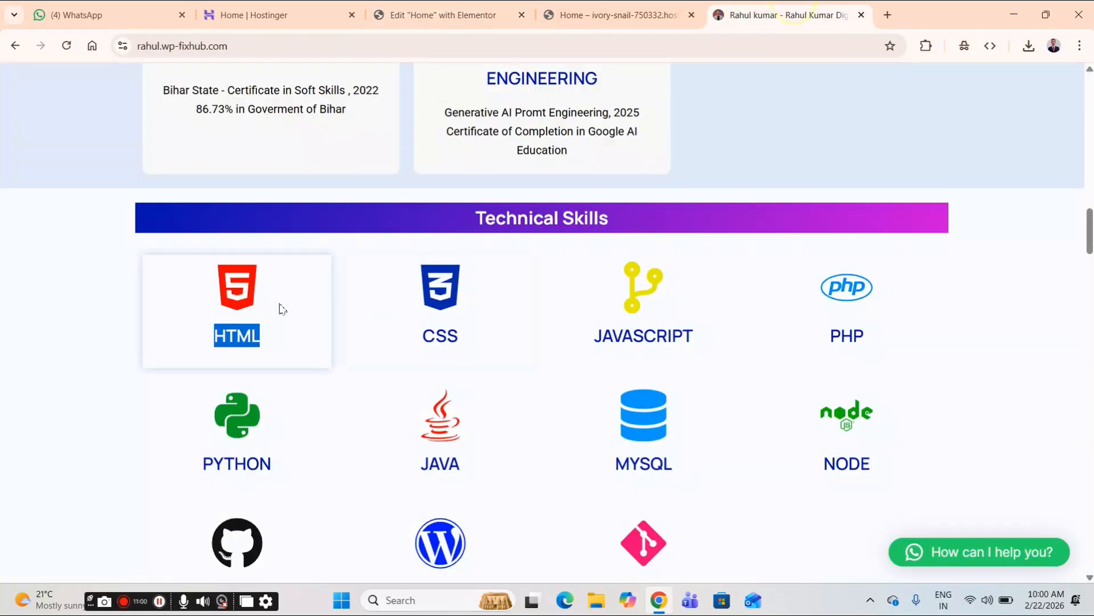
scroll(285, 310, down, 2)
scroll(422, 345, down, 2)
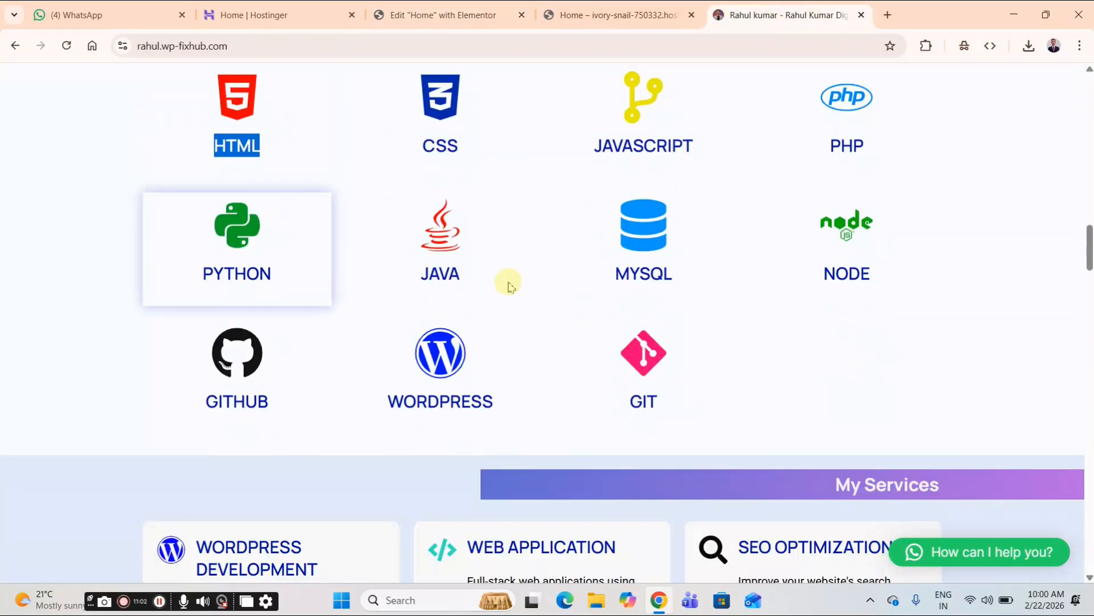
click(614, 7)
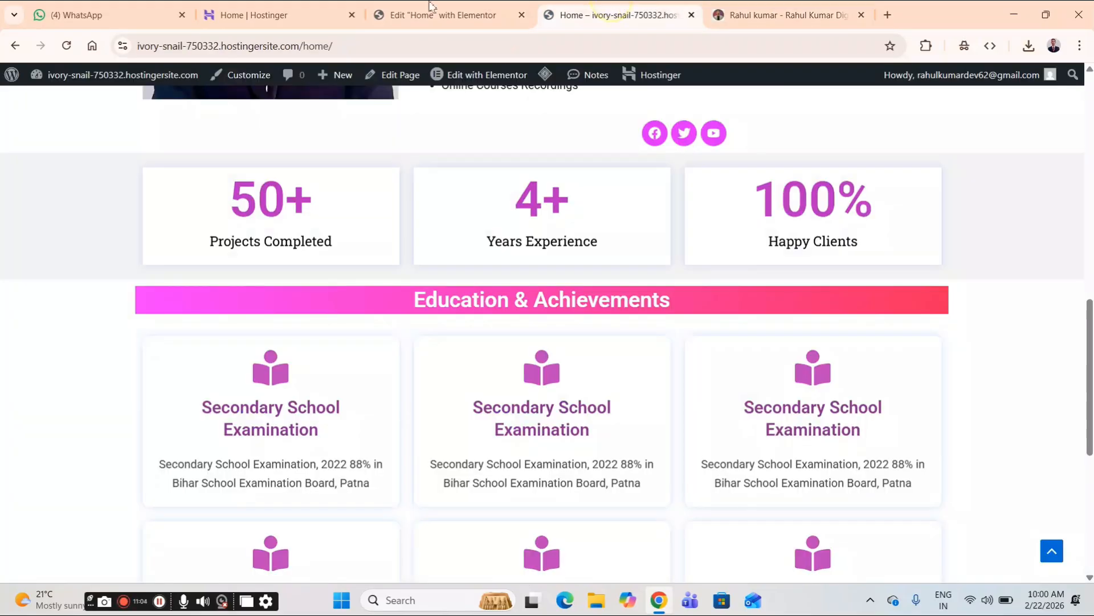
click(439, 13)
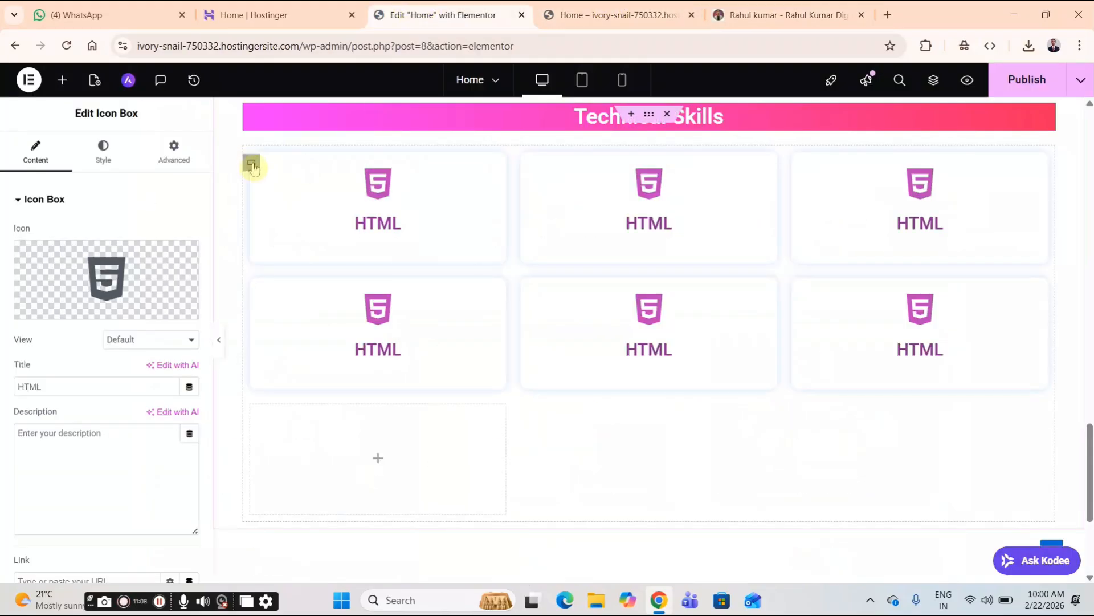
- Set the Technical Skills grid container to 4 columns
click(249, 163)
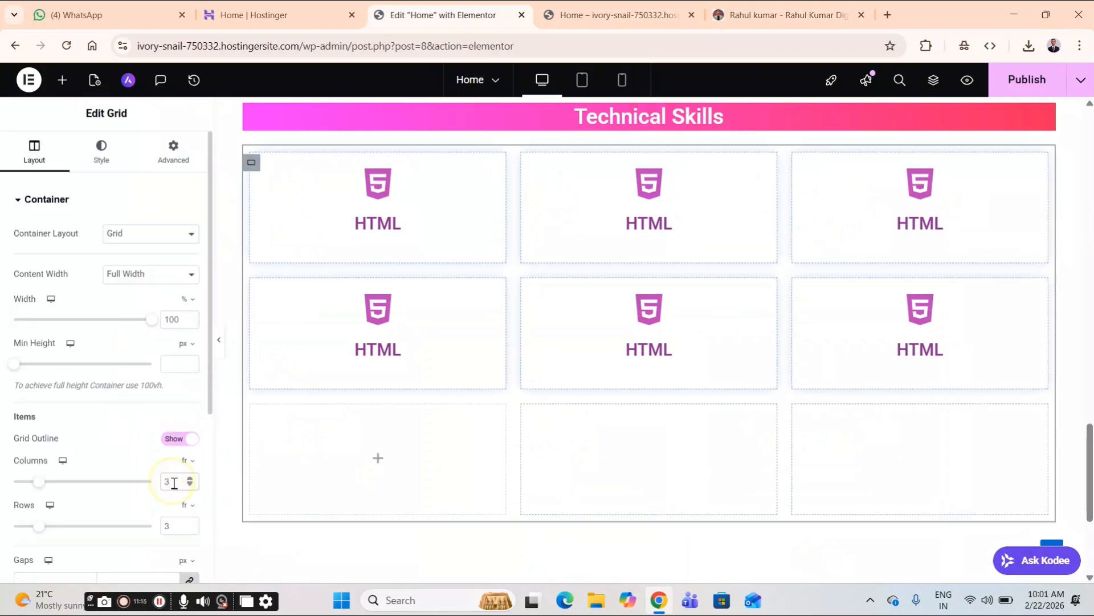
click(174, 483)
key(BackSpace)
text(4)
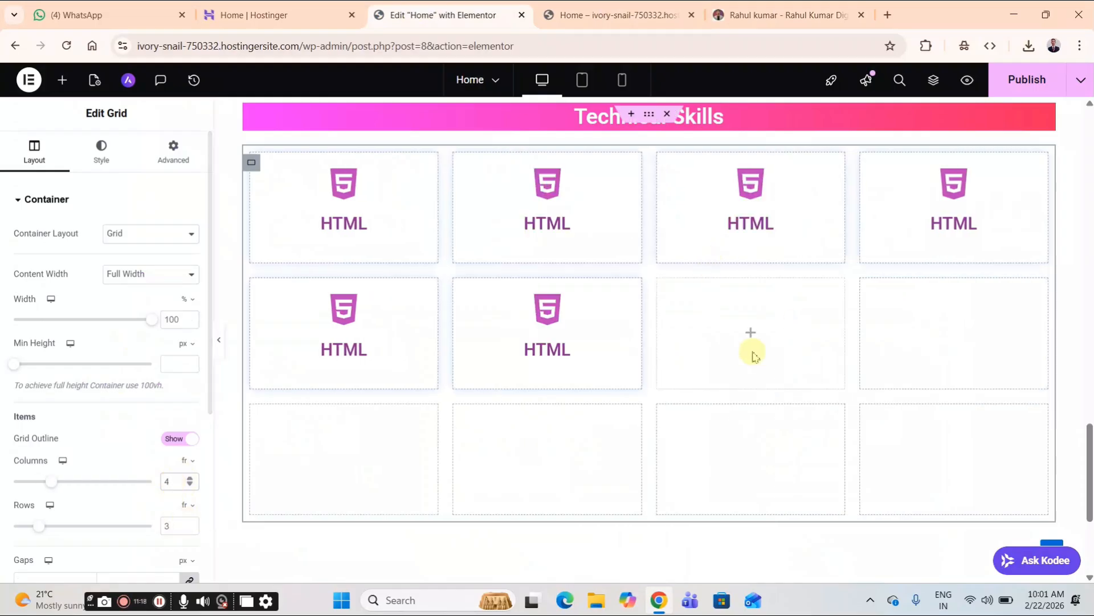
- Paste four more copies of the HTML icon box into the next empty cells of the Technical Skills grid
right_click(748, 329)
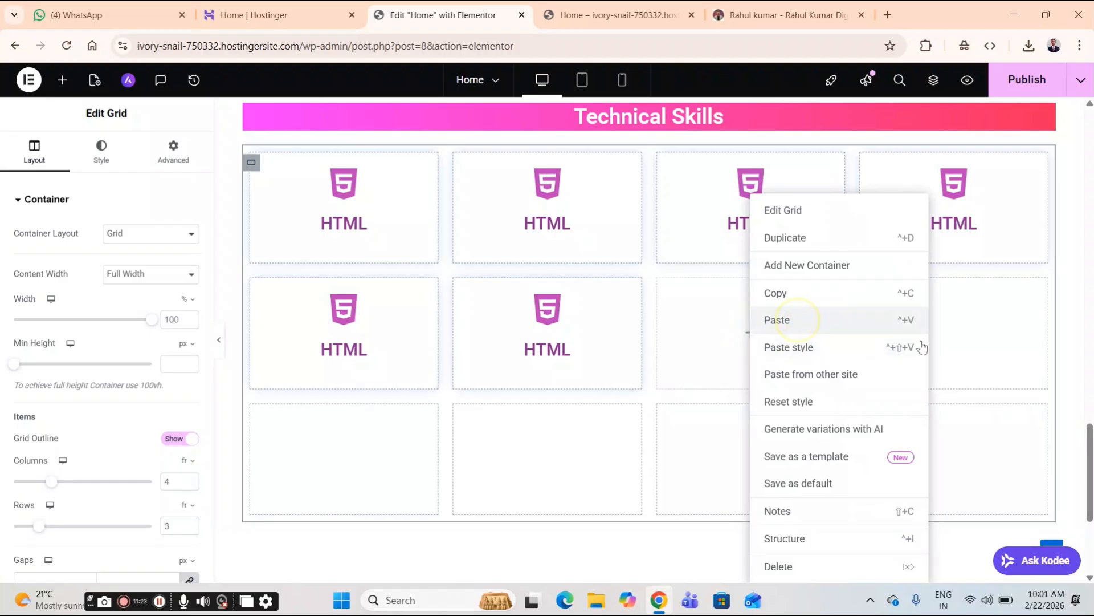
click(797, 320)
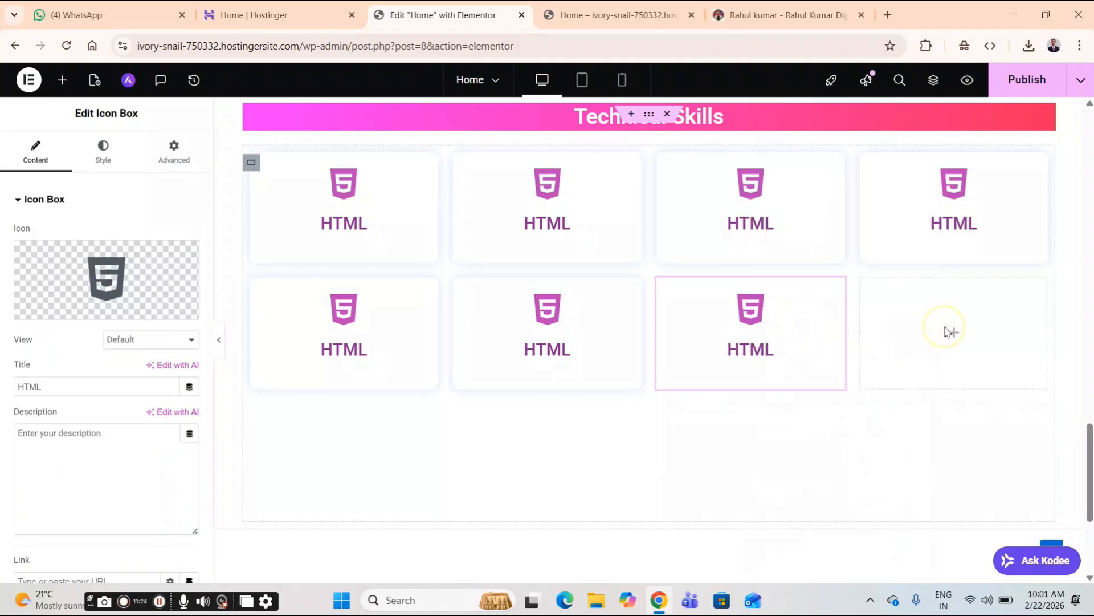
right_click(946, 331)
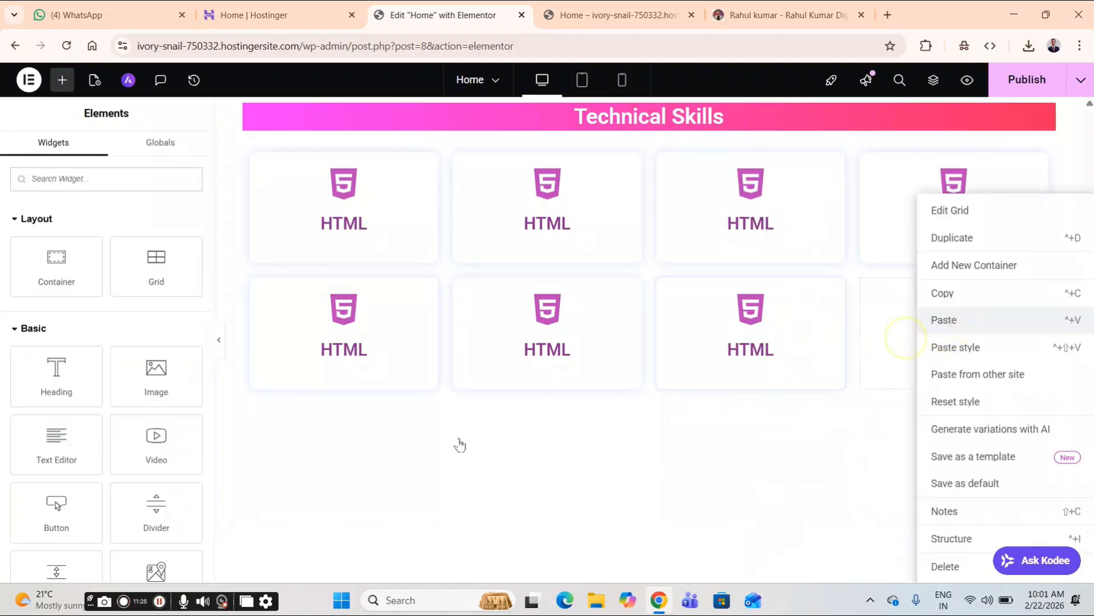
click(382, 437)
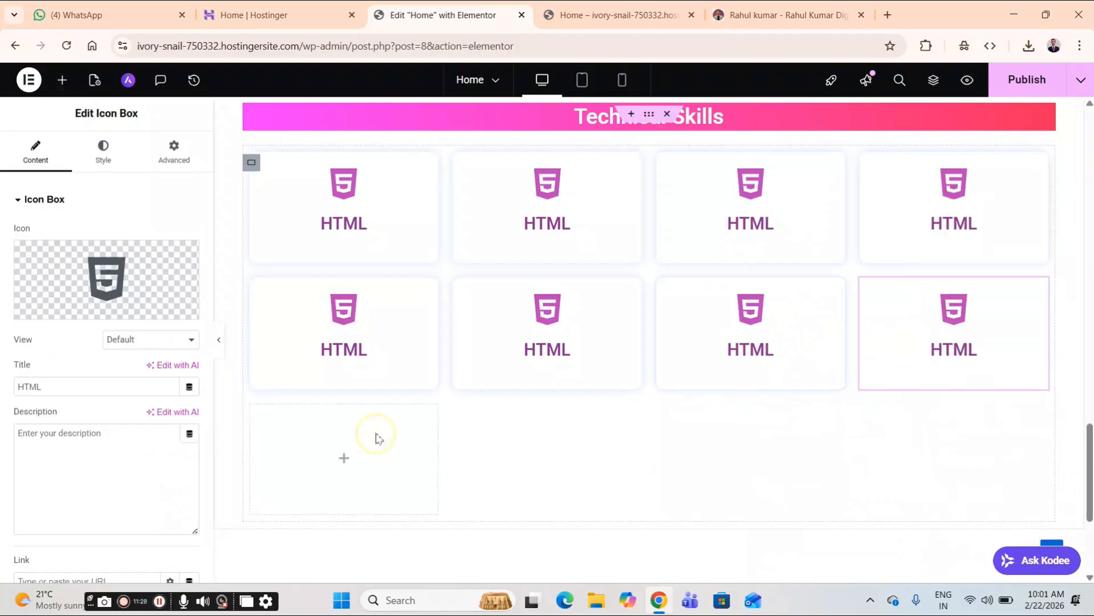
right_click(392, 437)
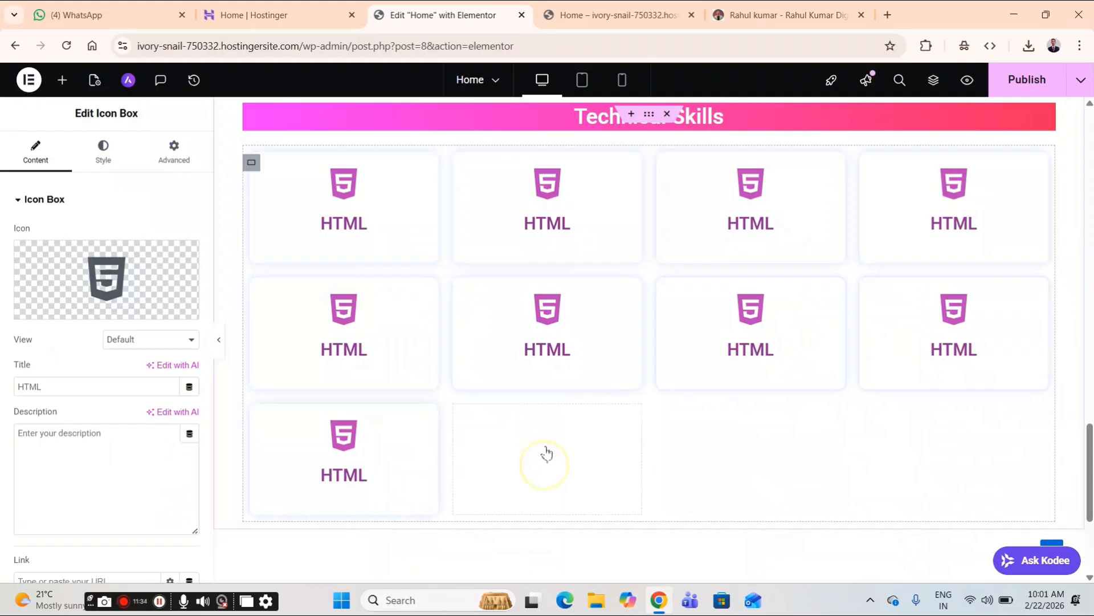
right_click(547, 453)
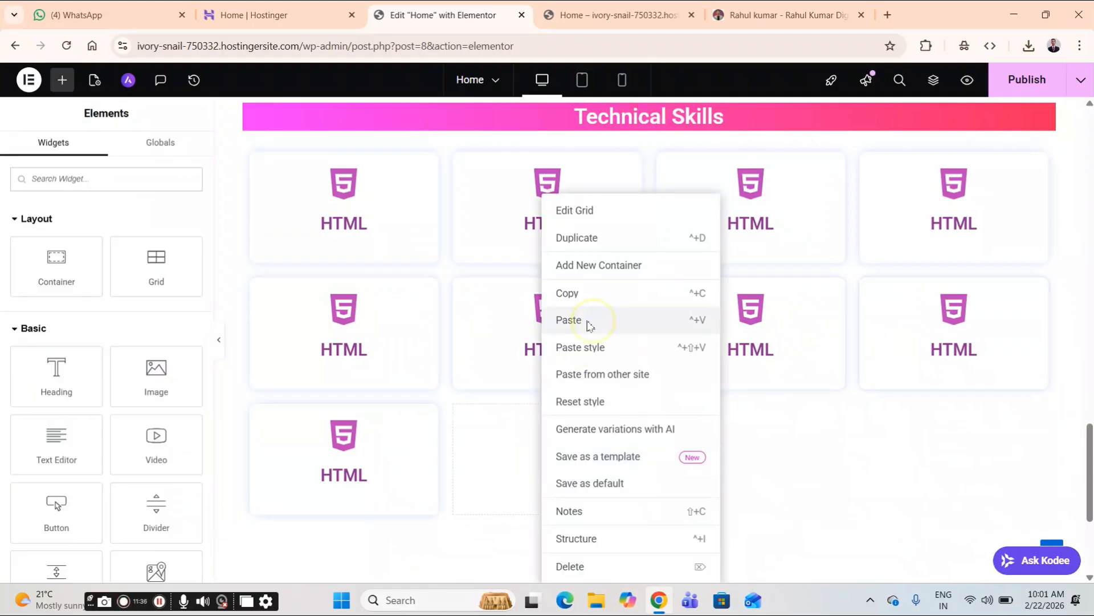
click(570, 319)
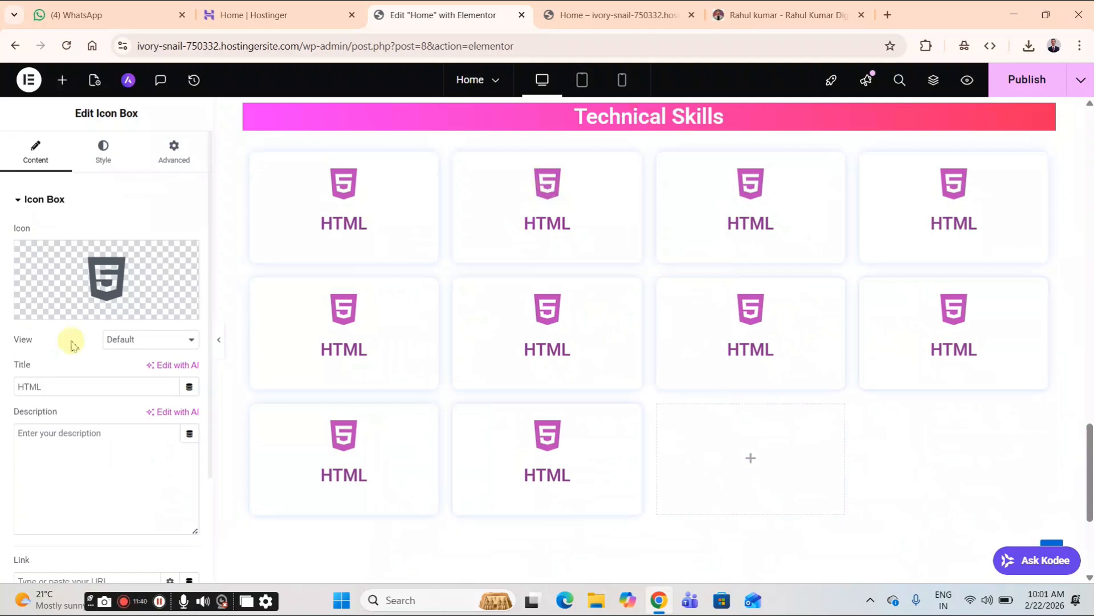
- Change the second skill box's icon to Css3 from the icon library and its title to CSS
mouse_move(126, 296)
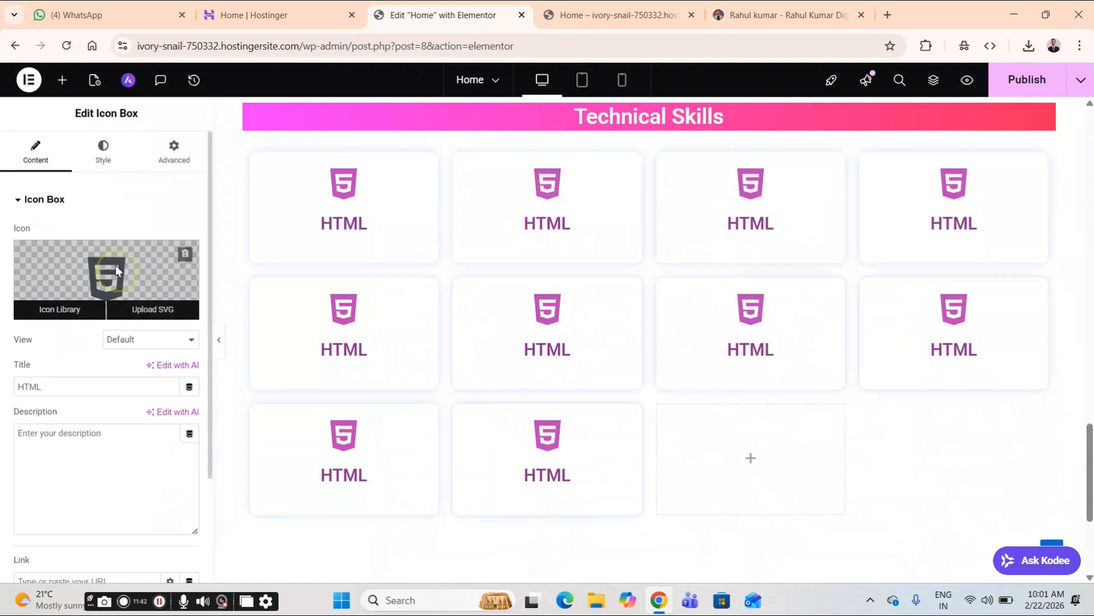
click(117, 271)
click(451, 134)
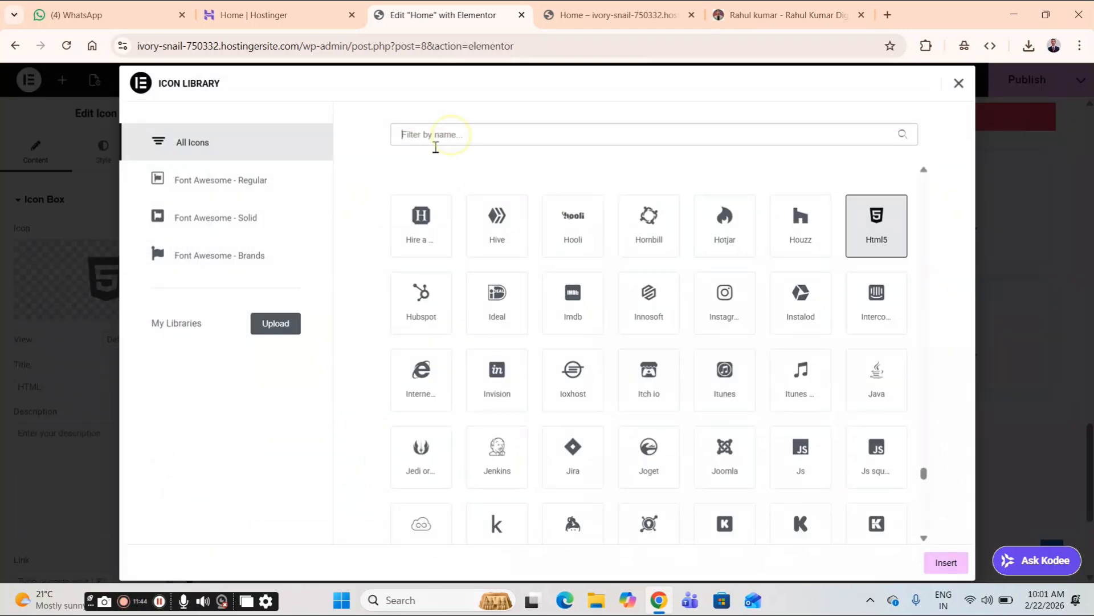
text(css)
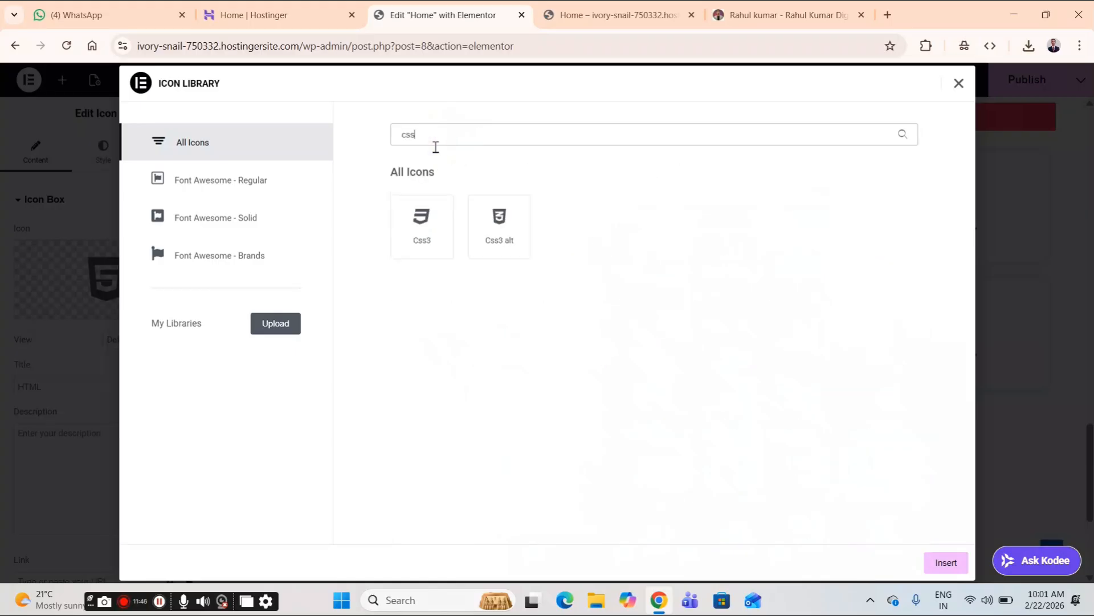
click(436, 224)
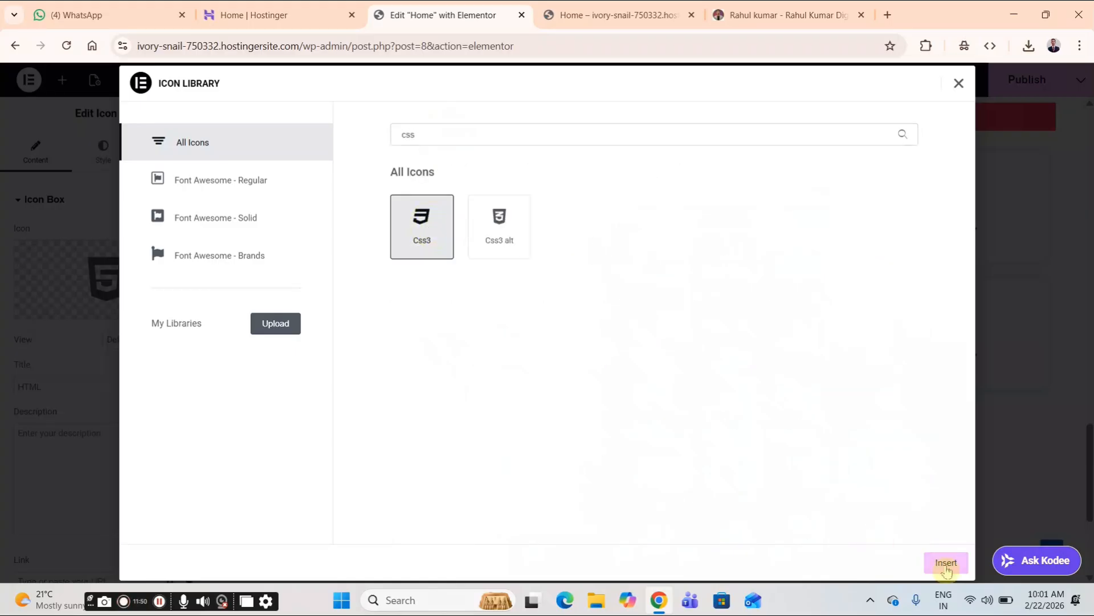
click(947, 562)
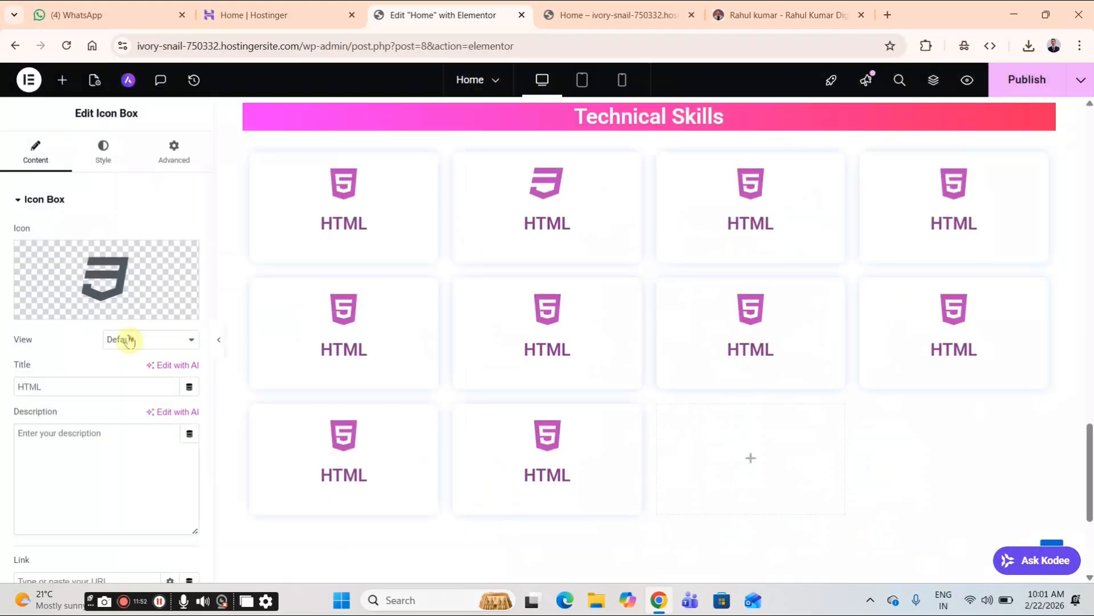
double_click(27, 388)
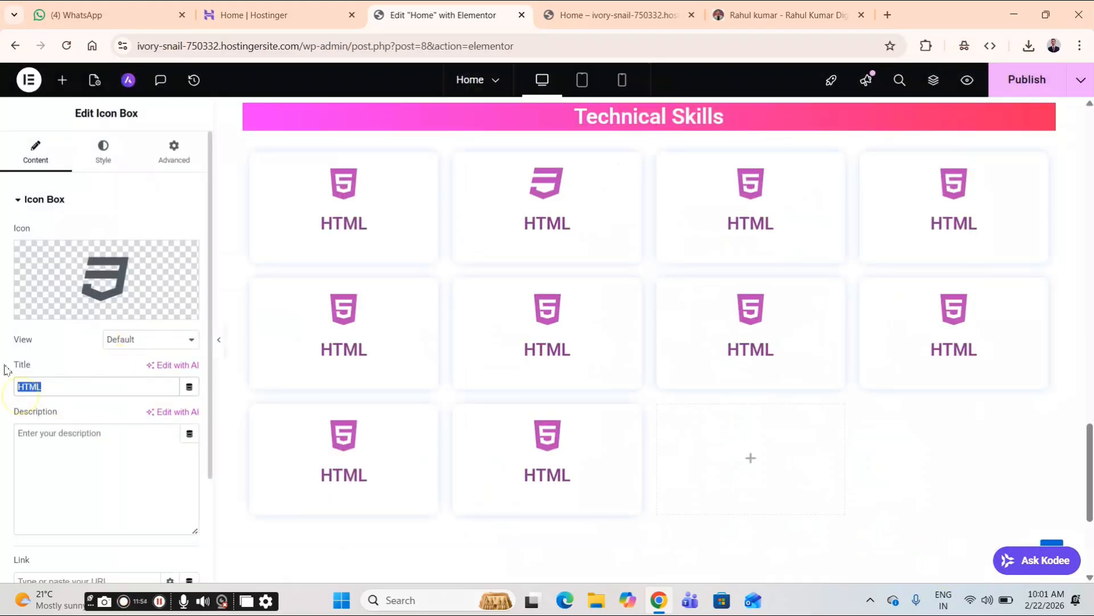
text(CSS)
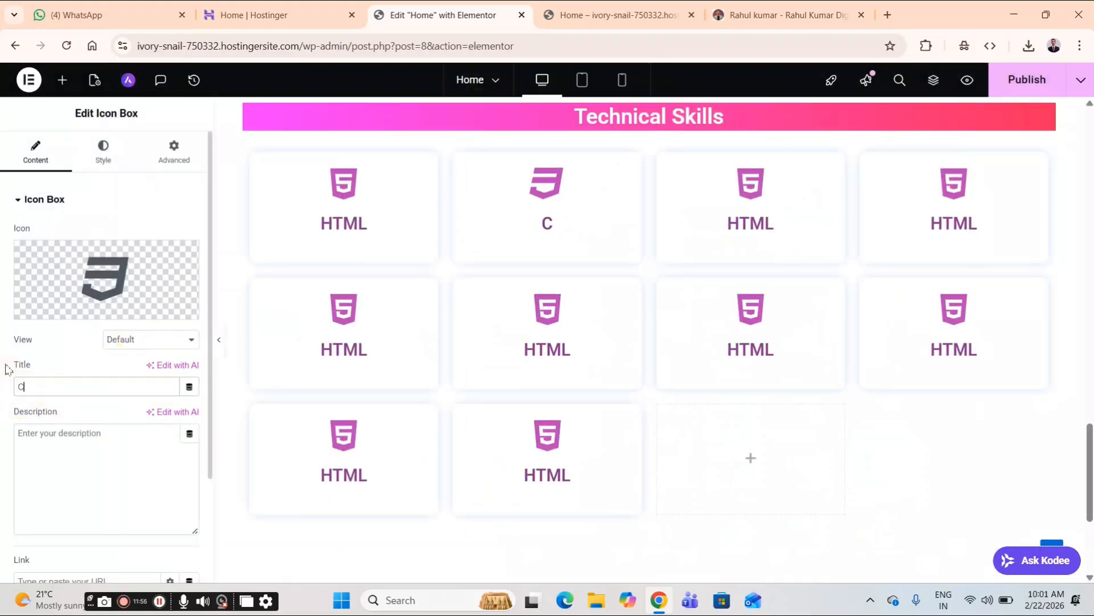
- Change the third skill box's icon to Js from the icon library and its title to JS
click(741, 209)
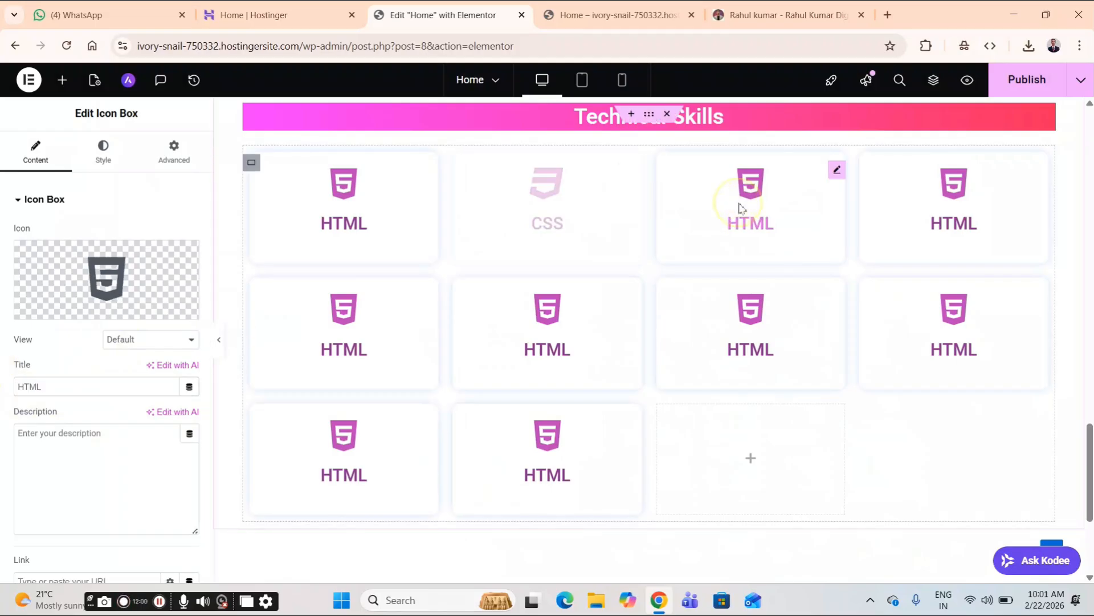
click(141, 279)
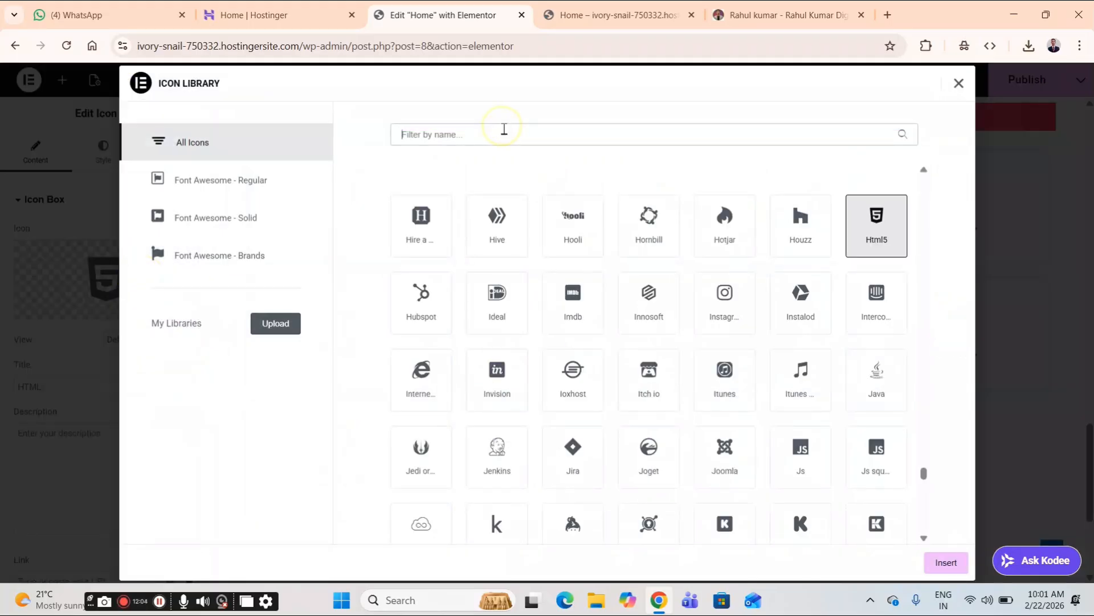
text(JS)
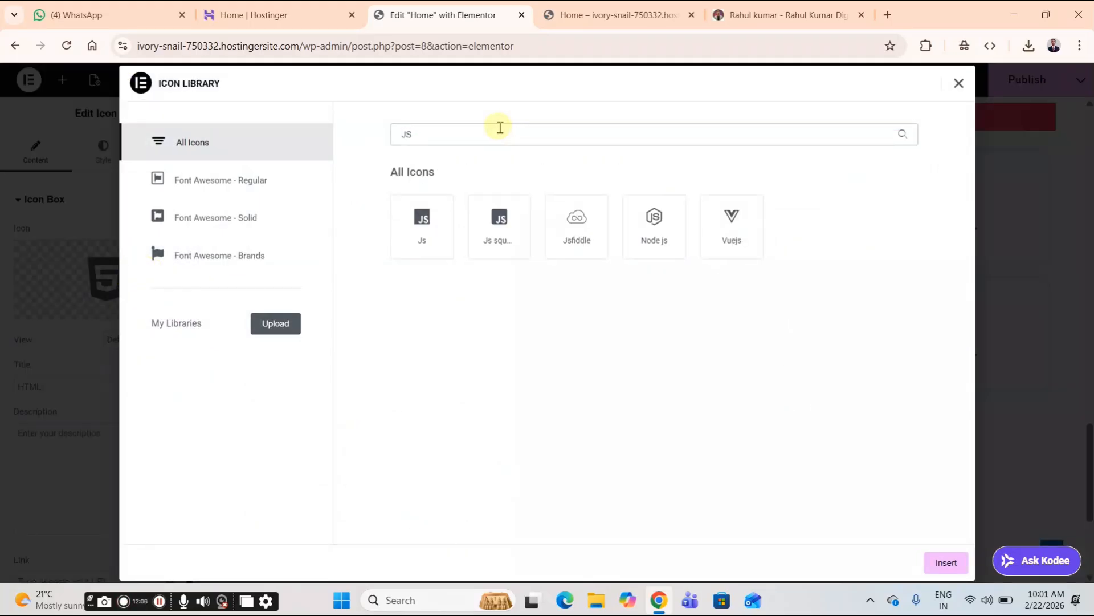
click(423, 236)
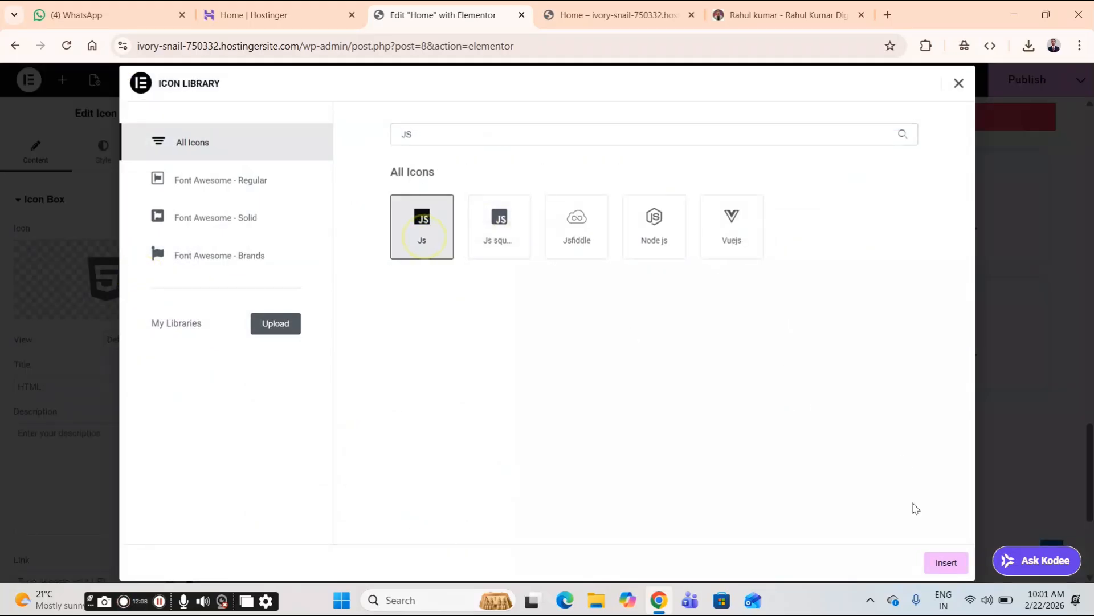
click(946, 562)
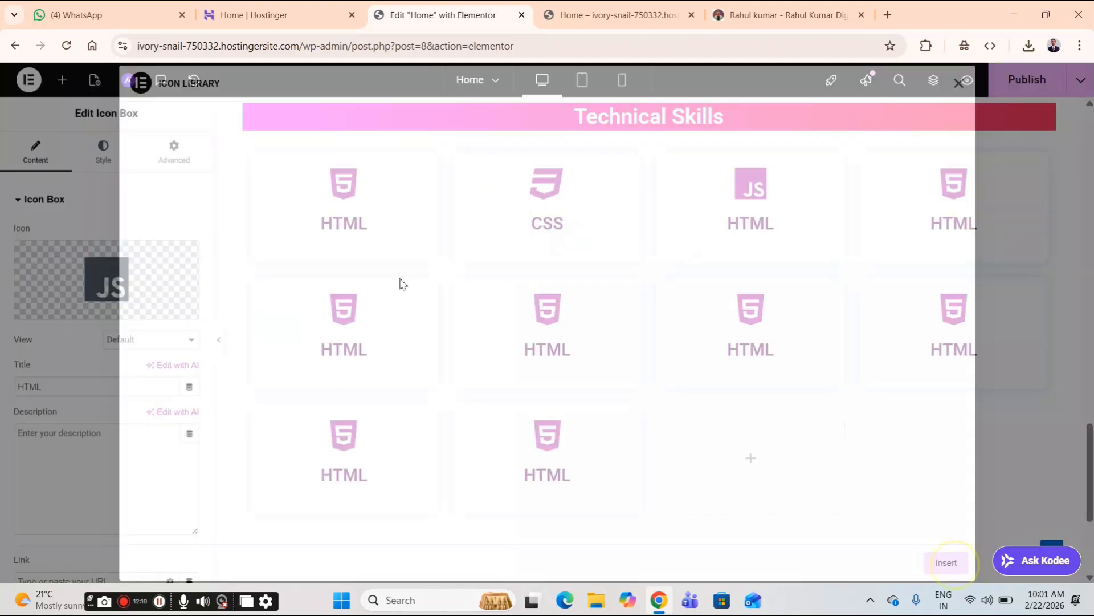
drag(75, 388, 4, 351)
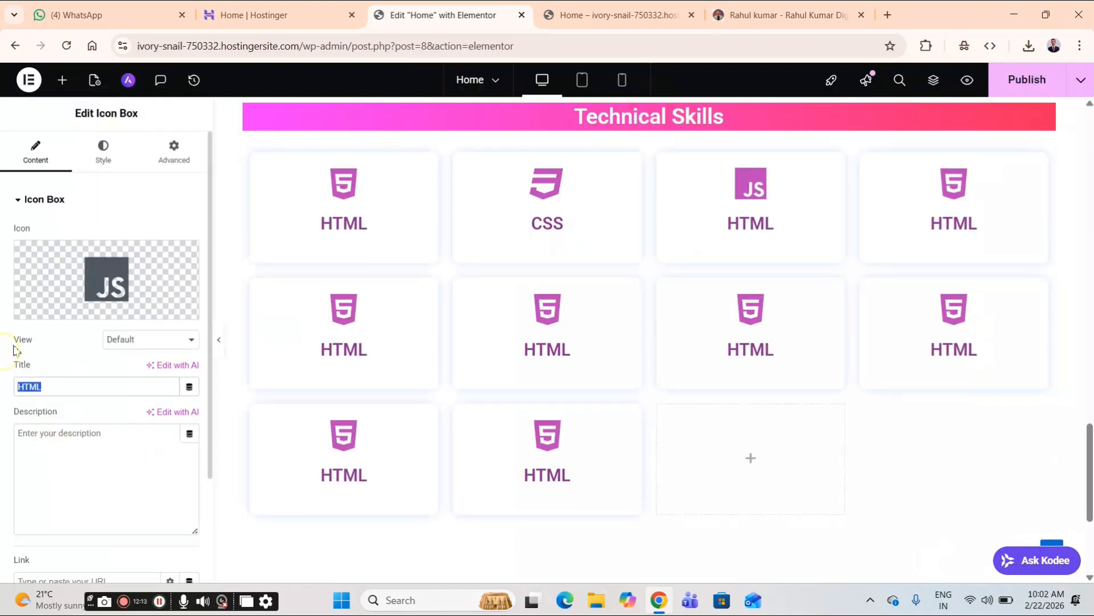
text(J)
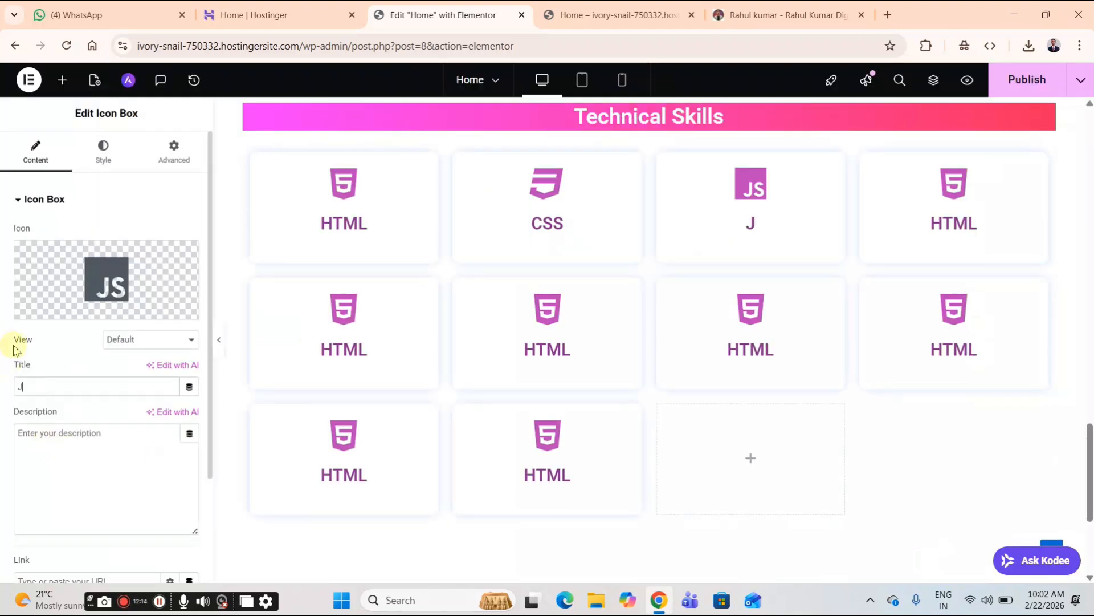
text(AV)
key(BackSpace)
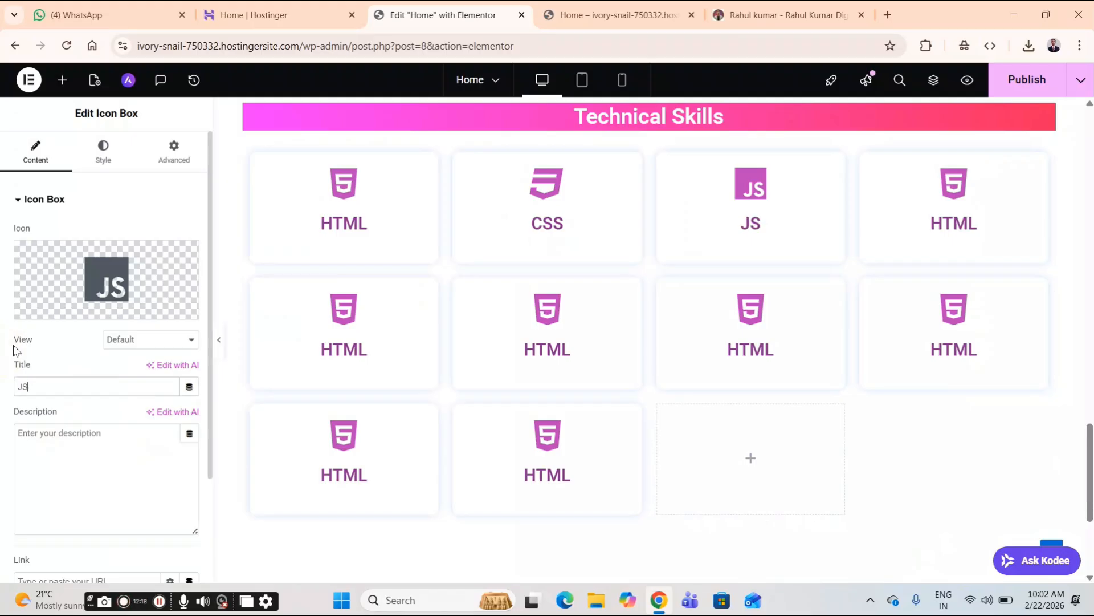
- Check the fourth skill on the reference site and change the fourth skill box's icon to Php from the icon library
click(785, 15)
click(603, 152)
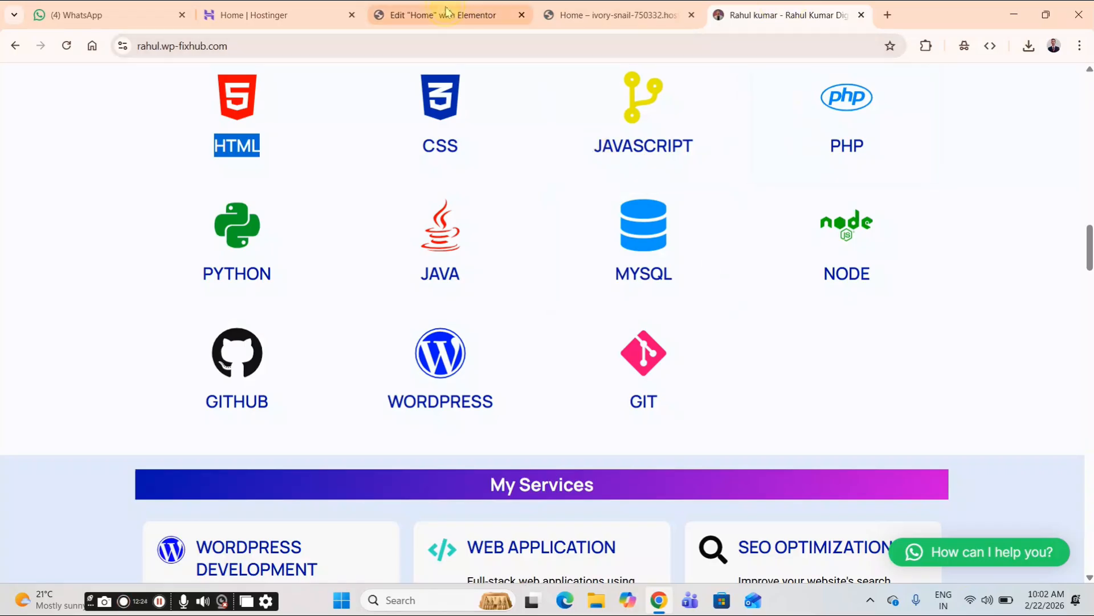
click(444, 15)
click(921, 221)
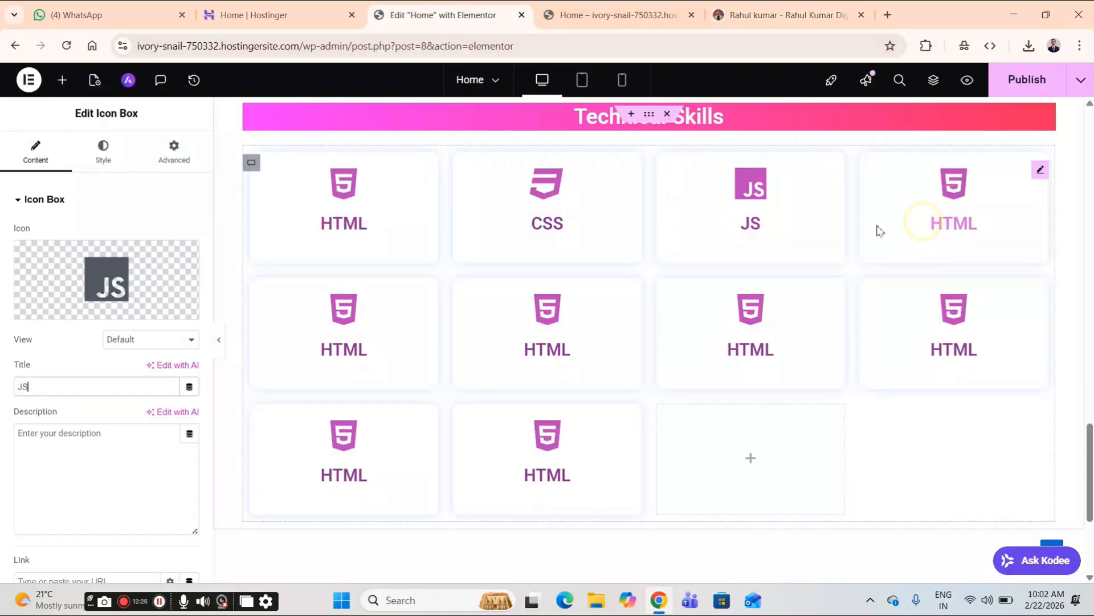
click(290, 259)
click(158, 269)
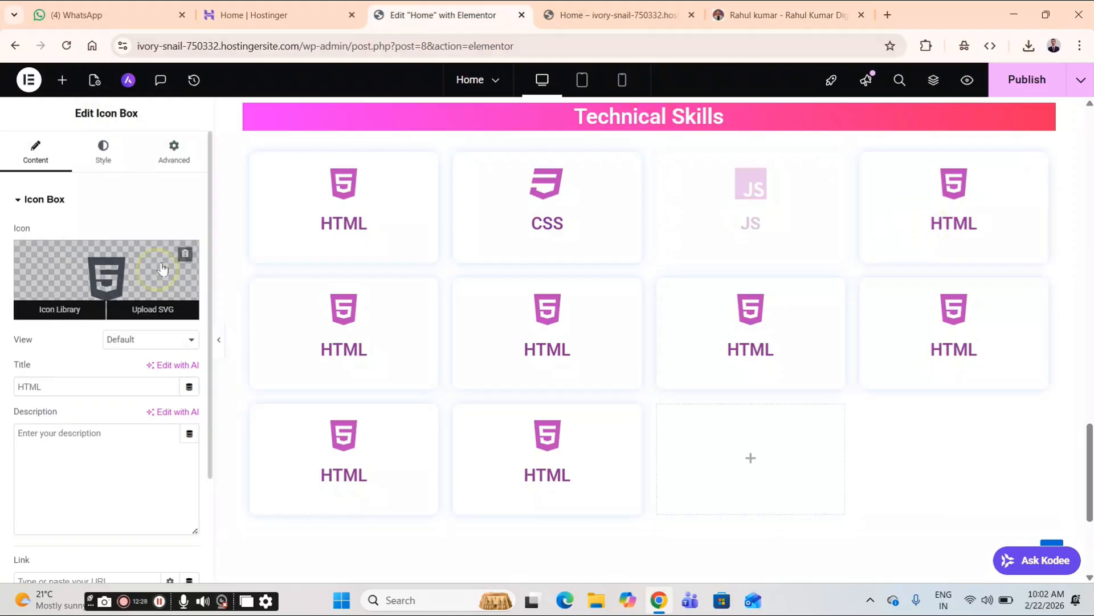
click(441, 132)
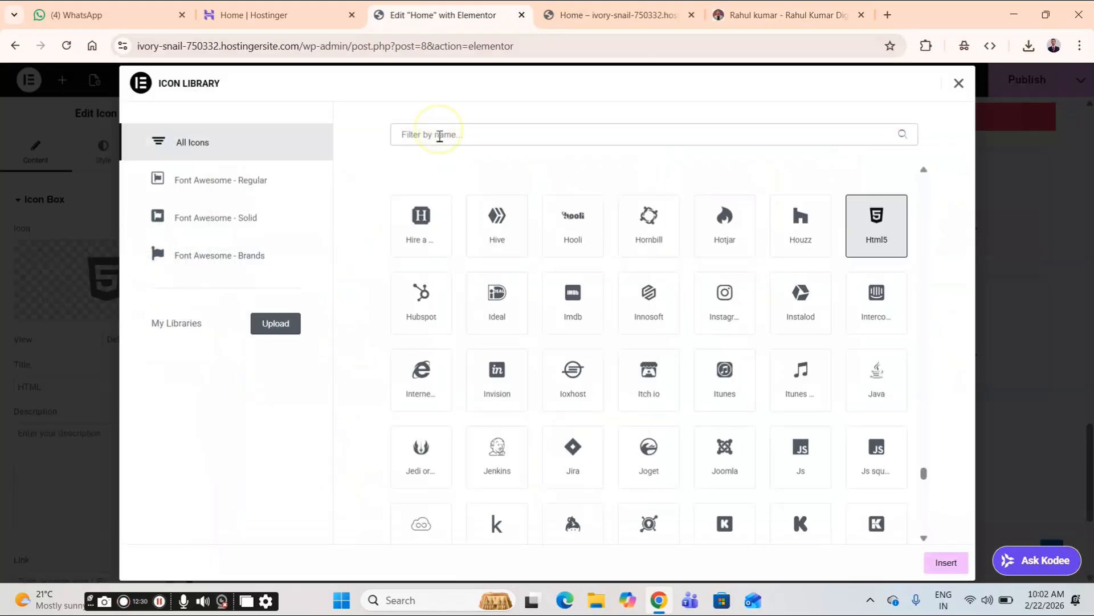
text(F)
text(HP)
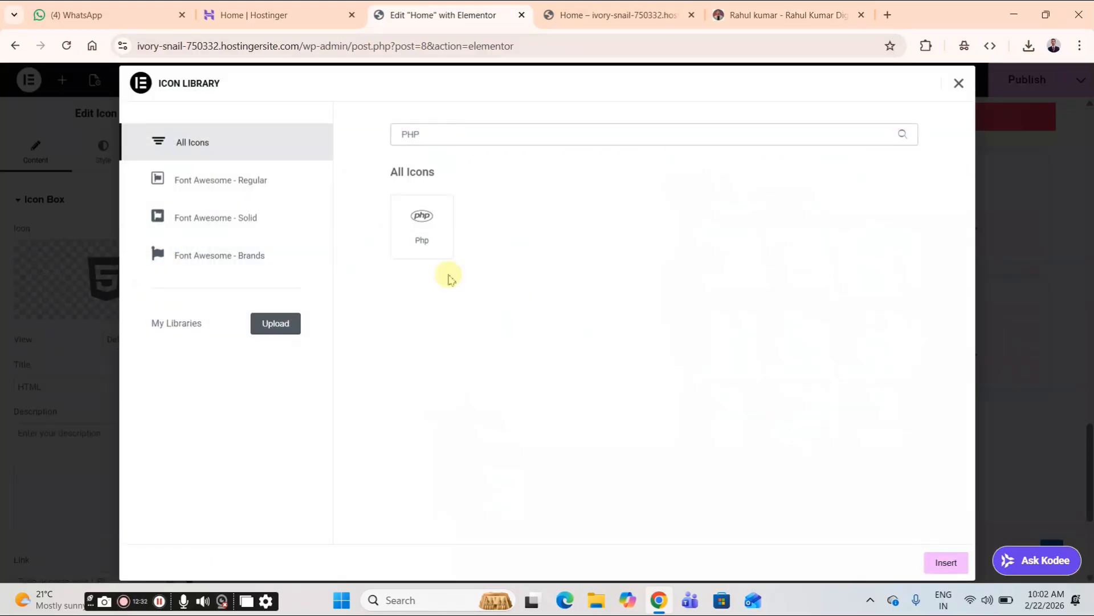
click(418, 247)
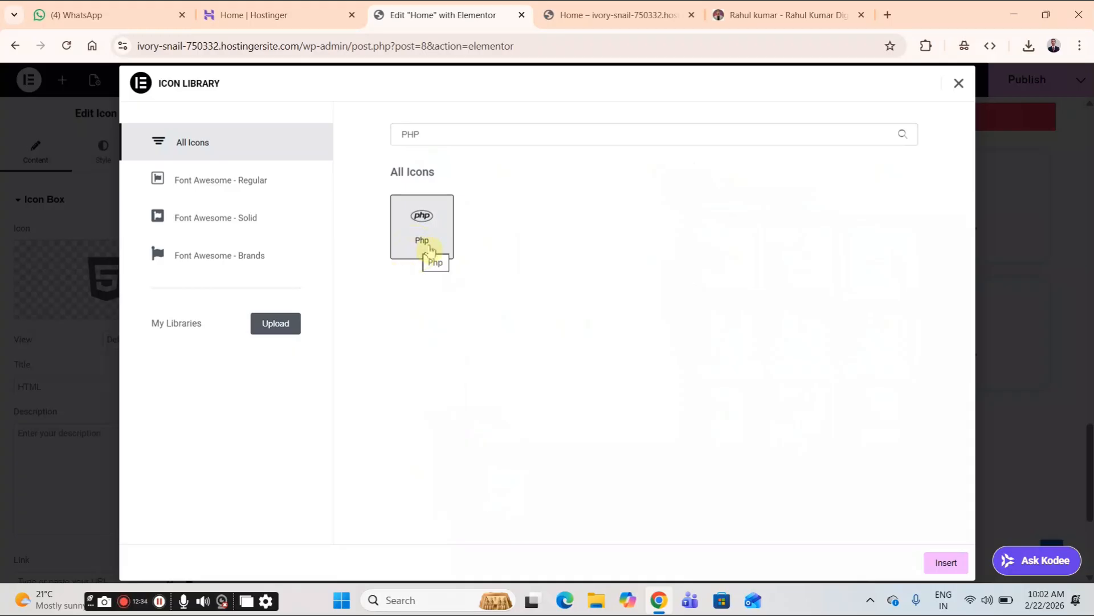
click(946, 563)
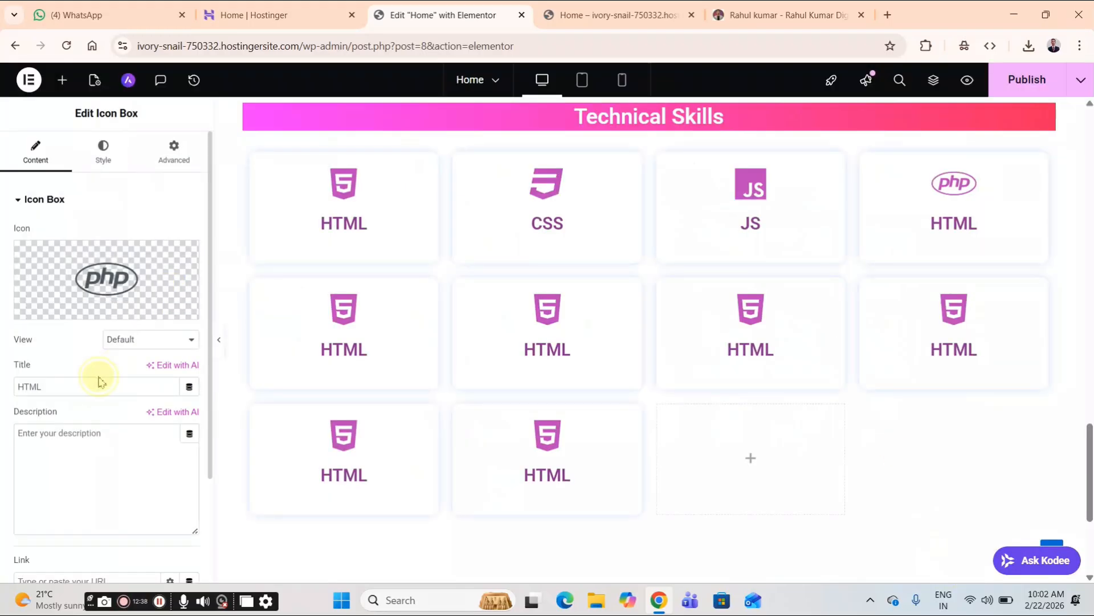
- Set the fourth skill box's title to PHP and publish the page
drag(100, 381, 14, 357)
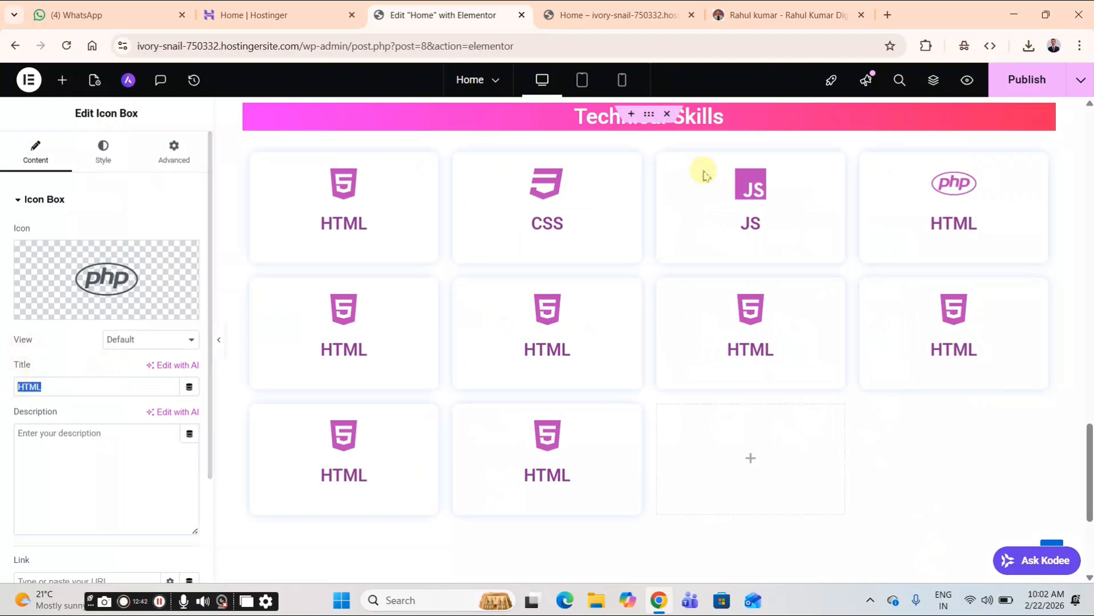
click(71, 388)
key(BackSpace)
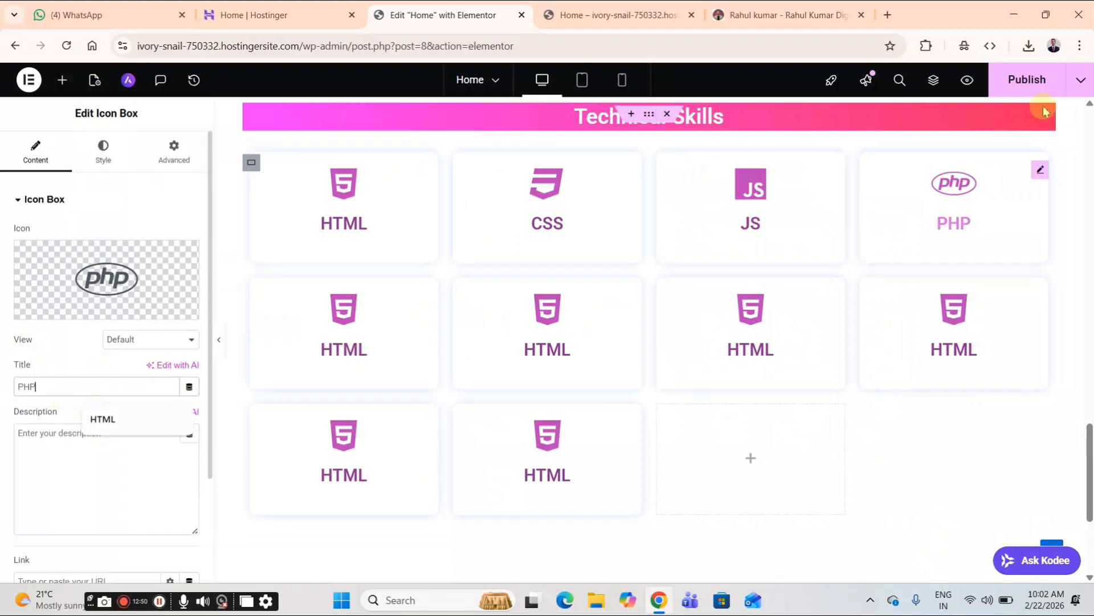
click(1014, 88)
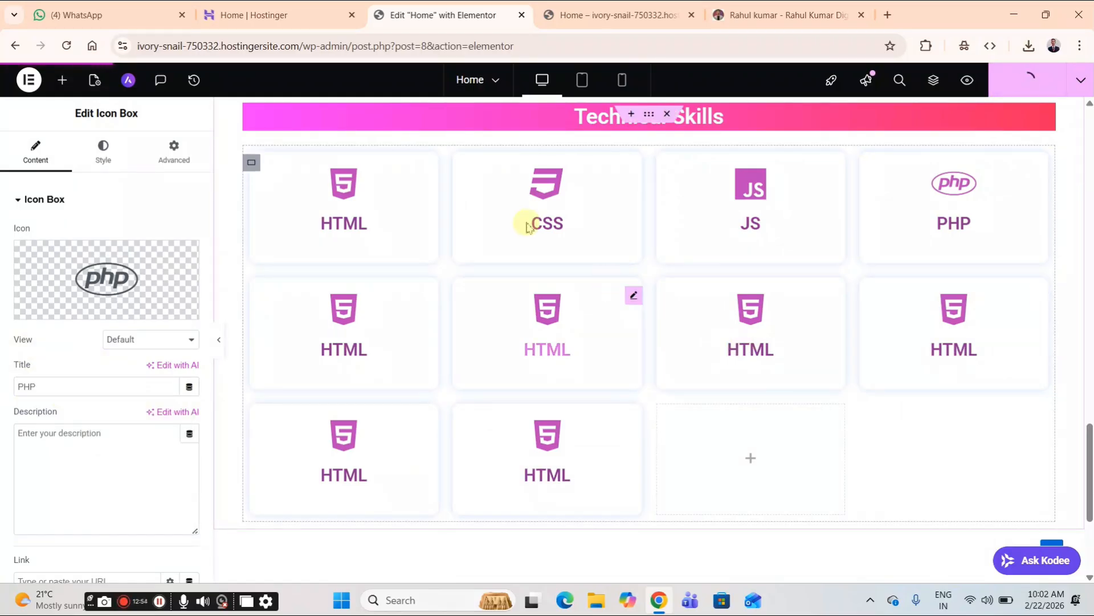
- Check the My Services section on the reference site and copy the Education & Achievements section container
scroll(556, 332, down, 3)
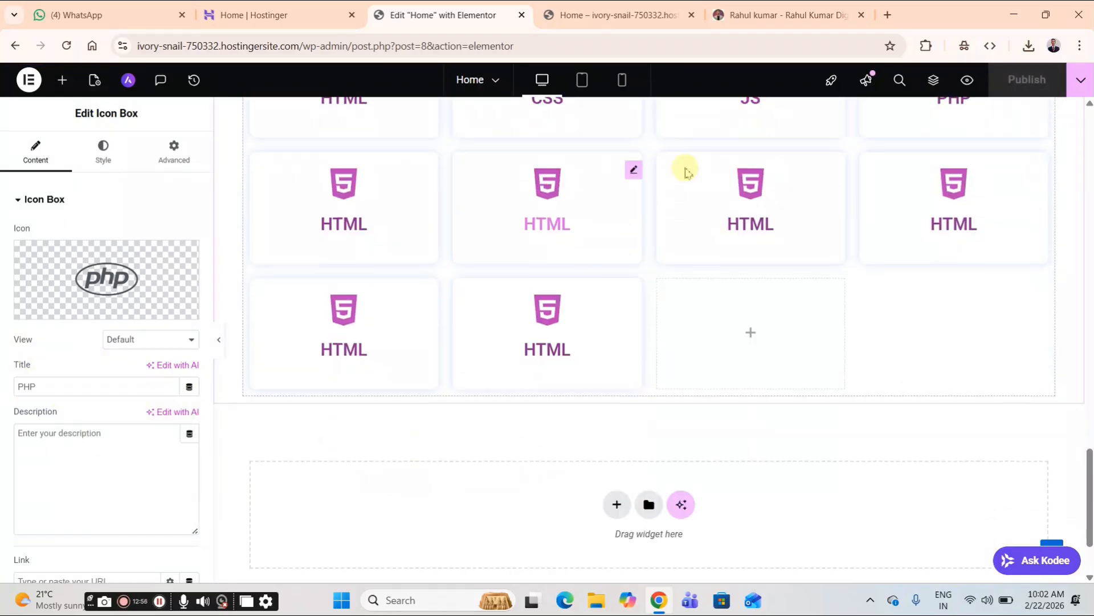
click(785, 5)
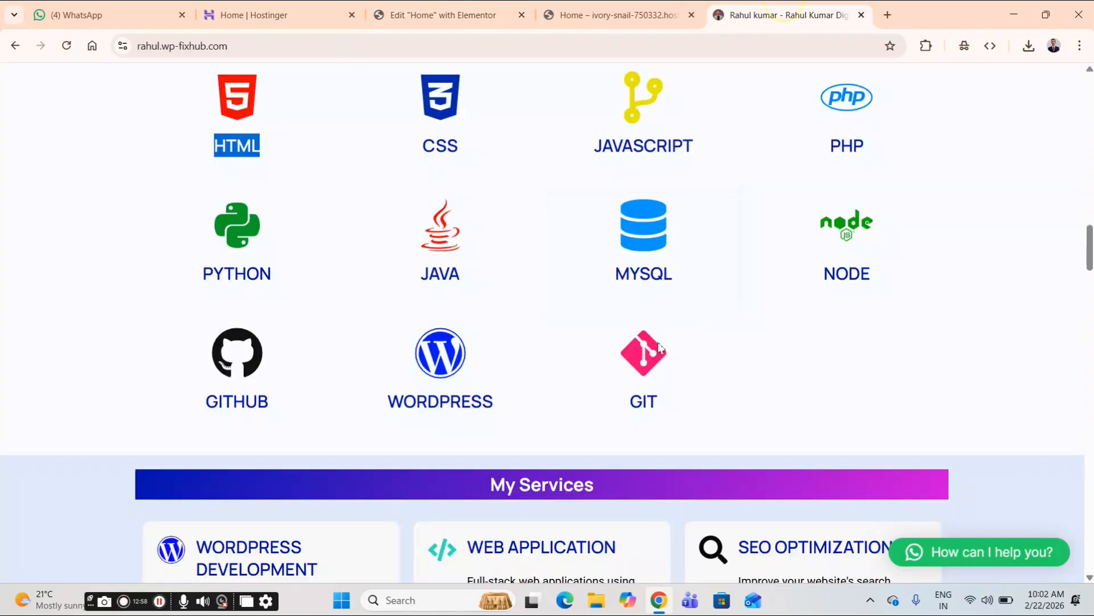
scroll(518, 342, down, 3)
scroll(510, 304, down, 2)
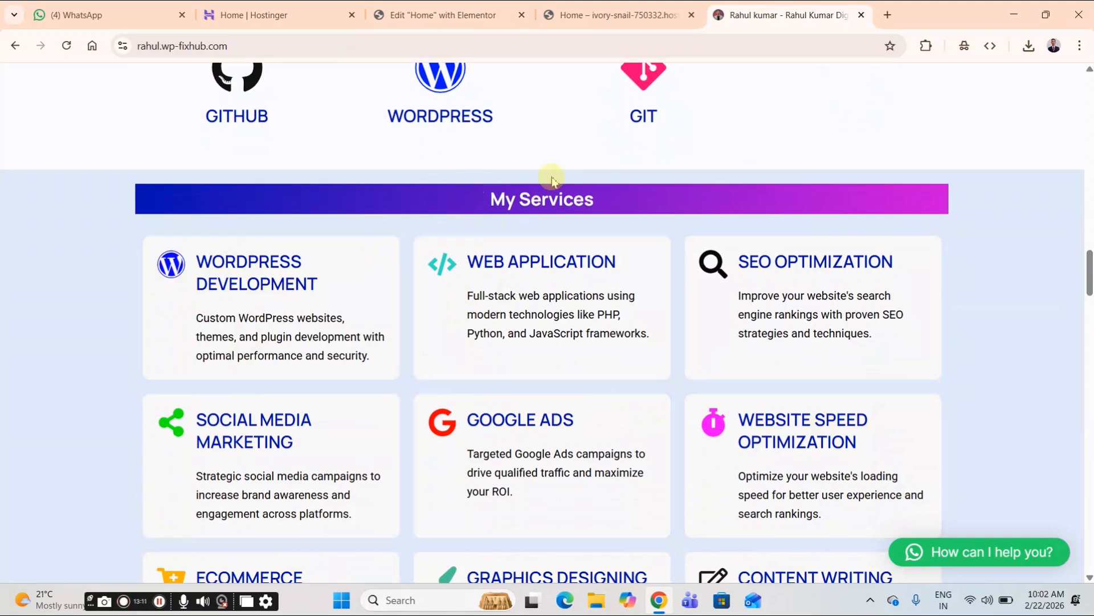
click(459, 8)
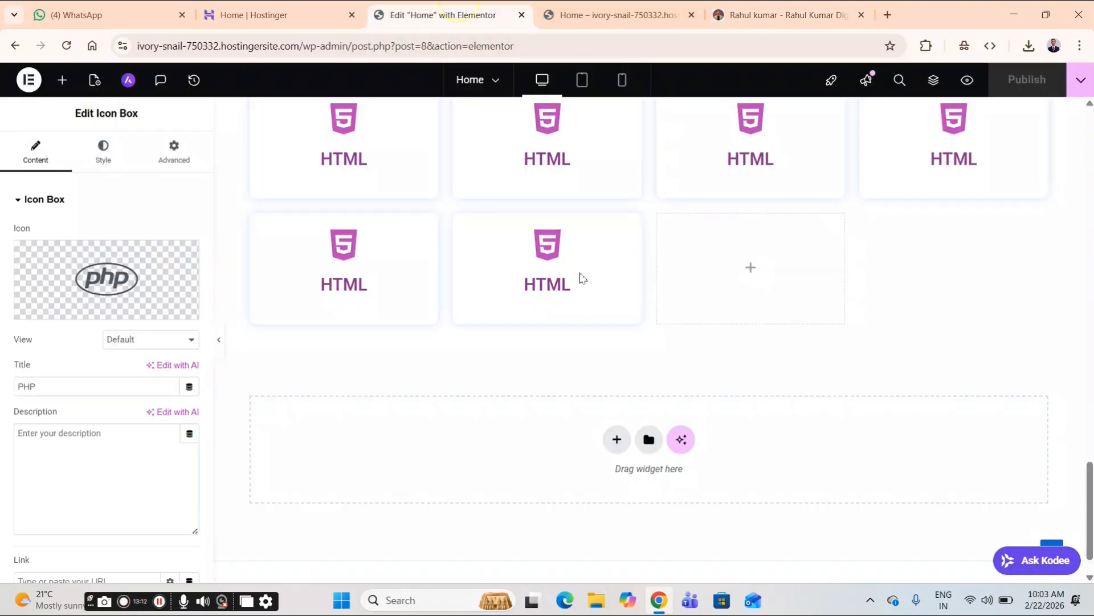
scroll(586, 276, up, 3)
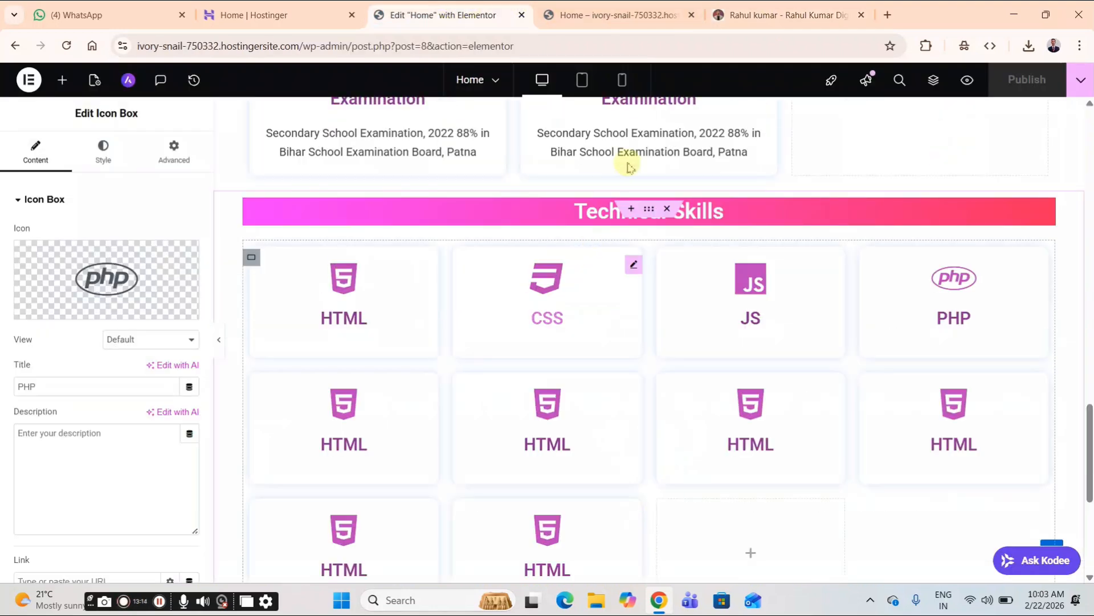
scroll(627, 162, up, 5)
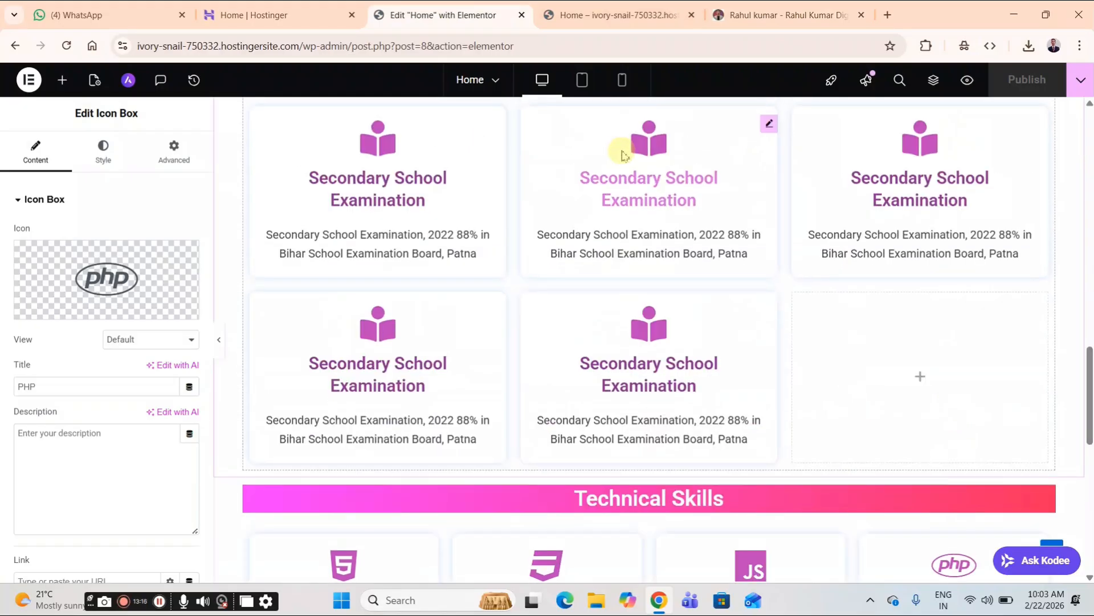
scroll(623, 155, up, 4)
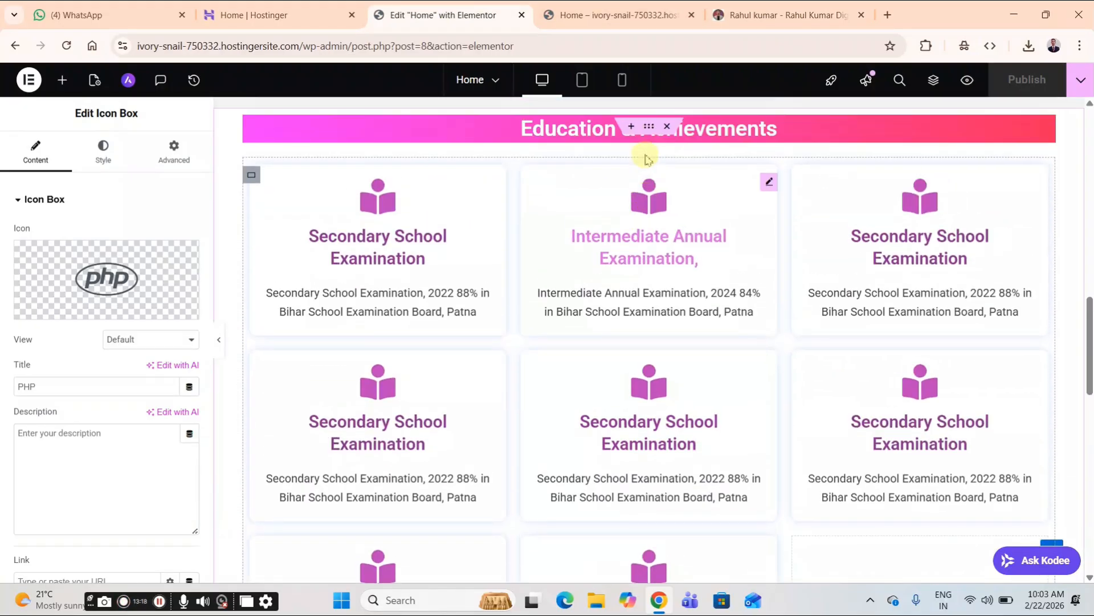
scroll(646, 159, up, 1)
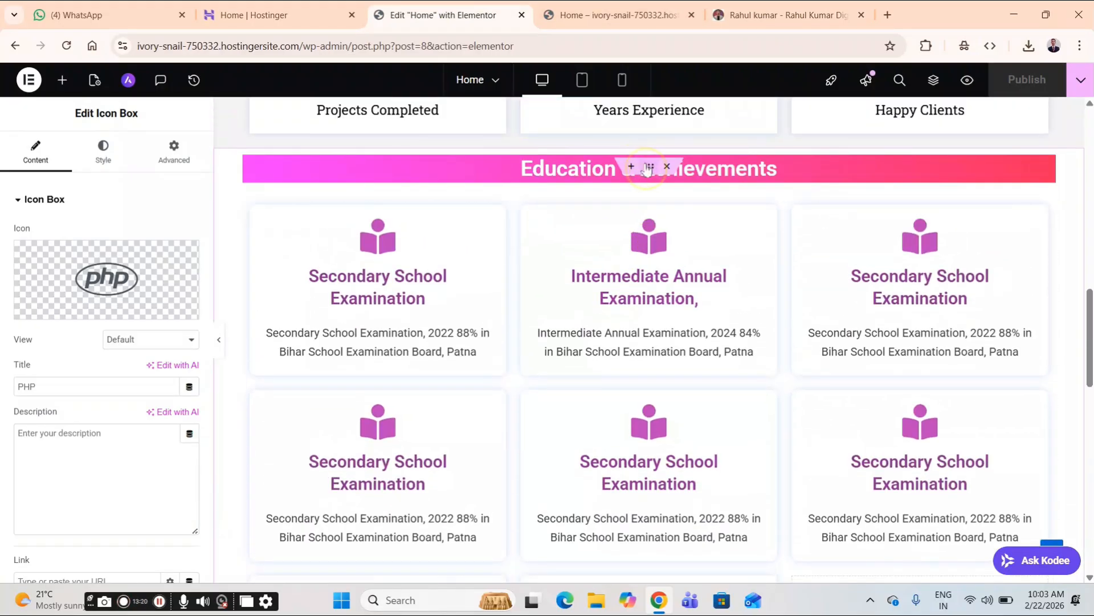
right_click(648, 169)
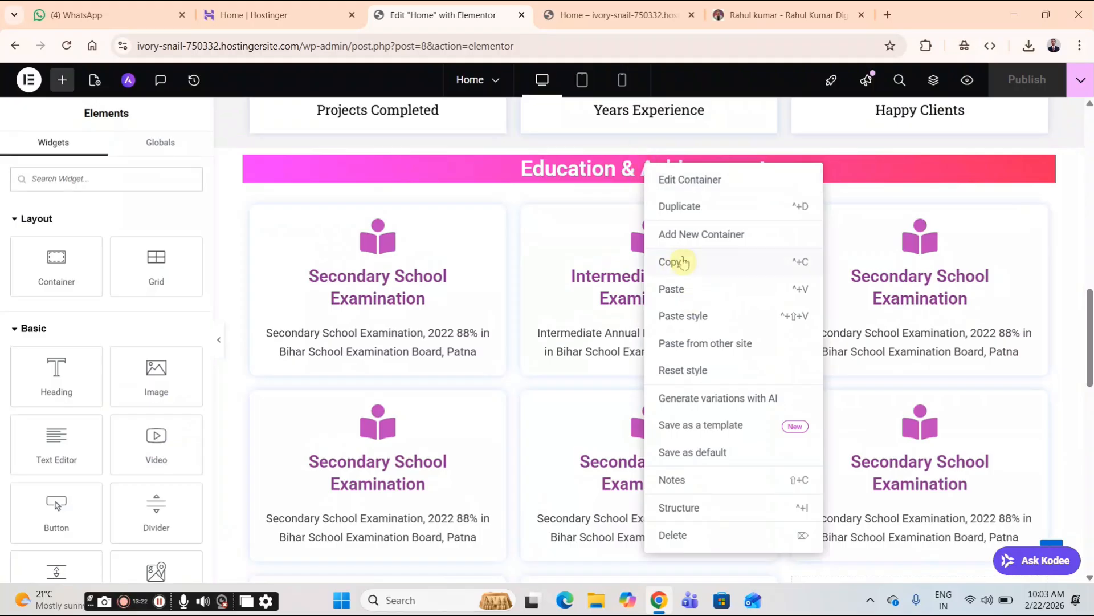
click(678, 263)
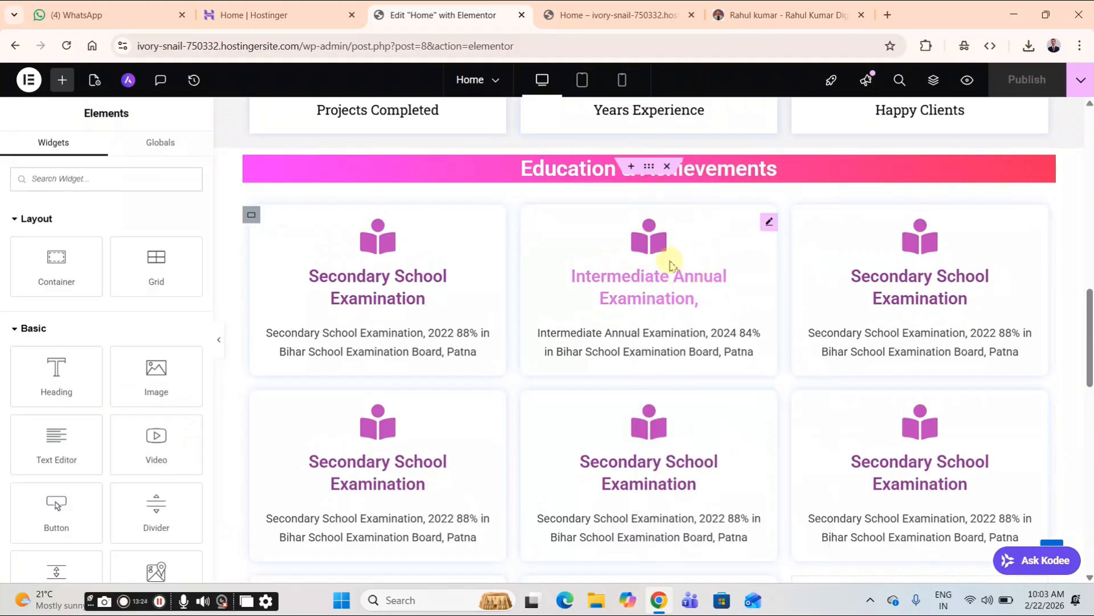
scroll(648, 265, down, 8)
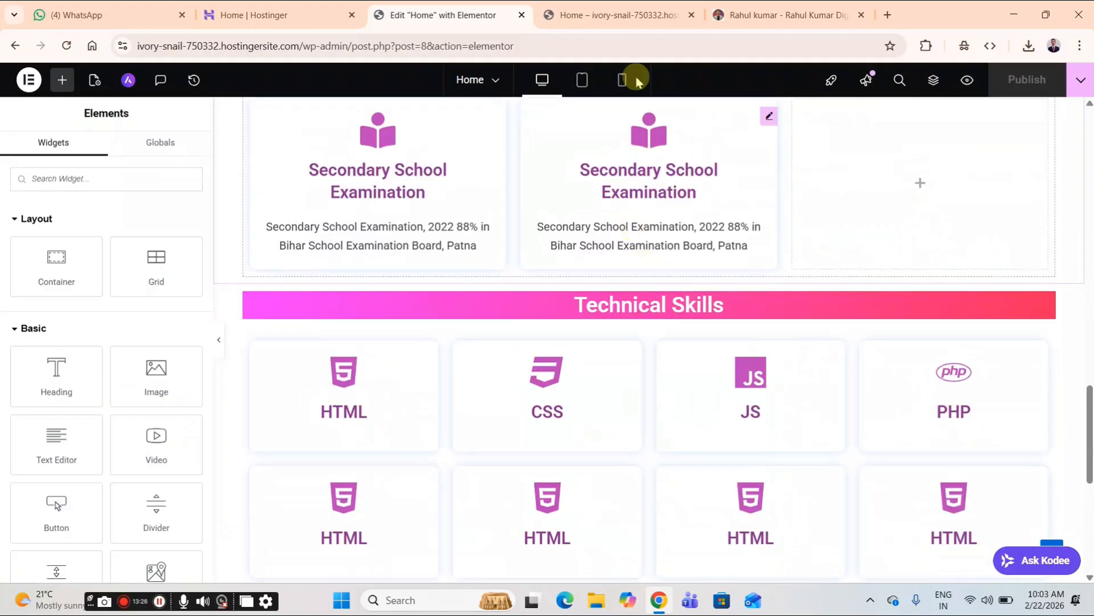
- Review the reference site's services and portfolio sections and add a single-column Flexbox container below the Technical Skills section
click(808, 6)
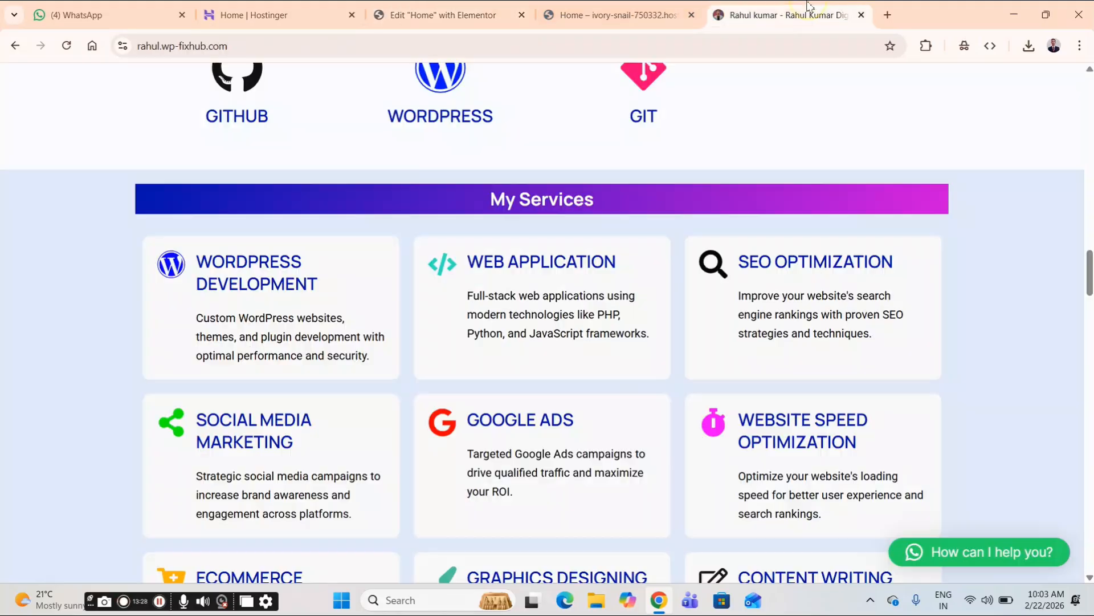
scroll(533, 520, down, 12)
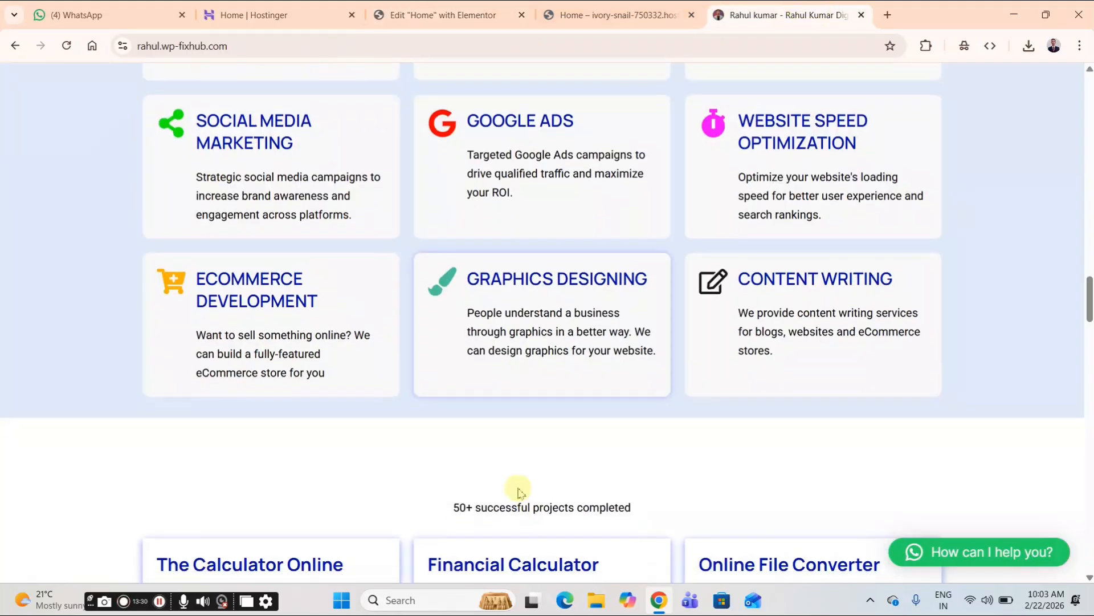
scroll(423, 237, down, 3)
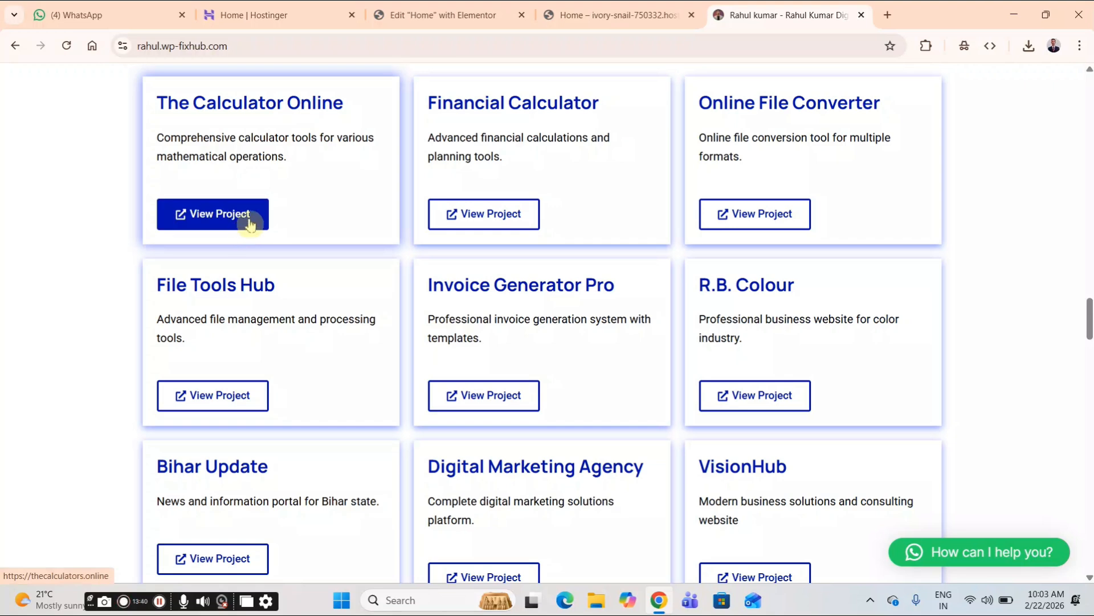
scroll(399, 214, up, 5)
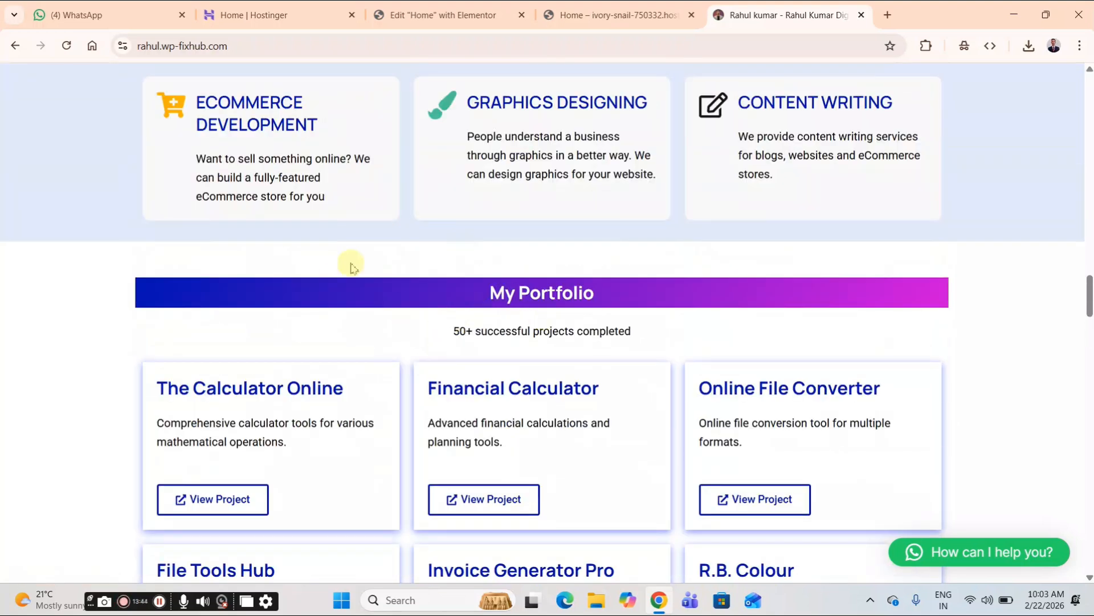
click(467, 7)
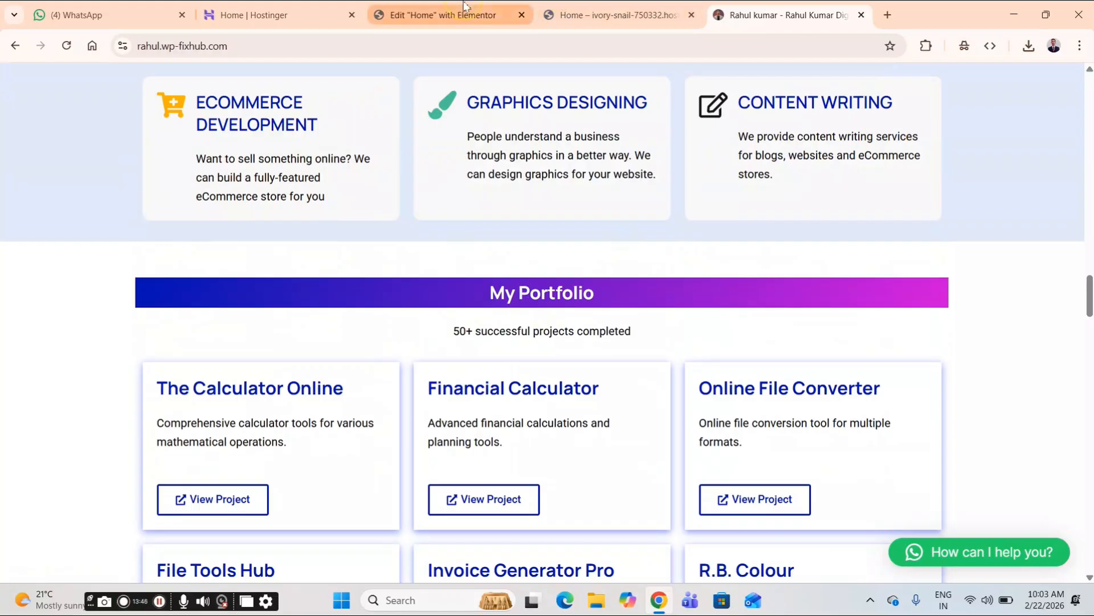
click(617, 393)
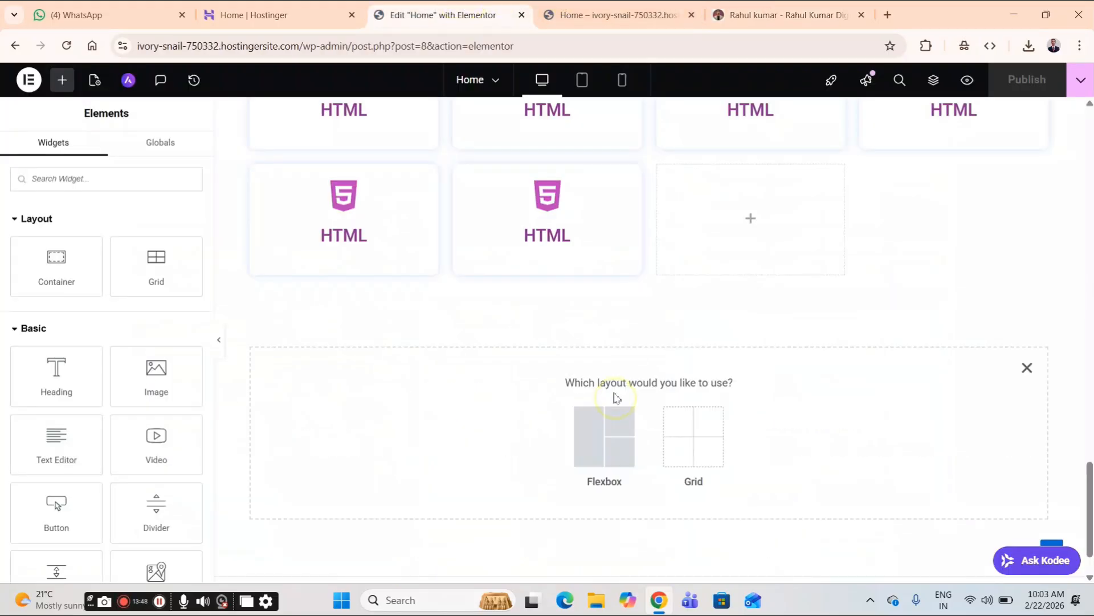
click(590, 442)
click(431, 436)
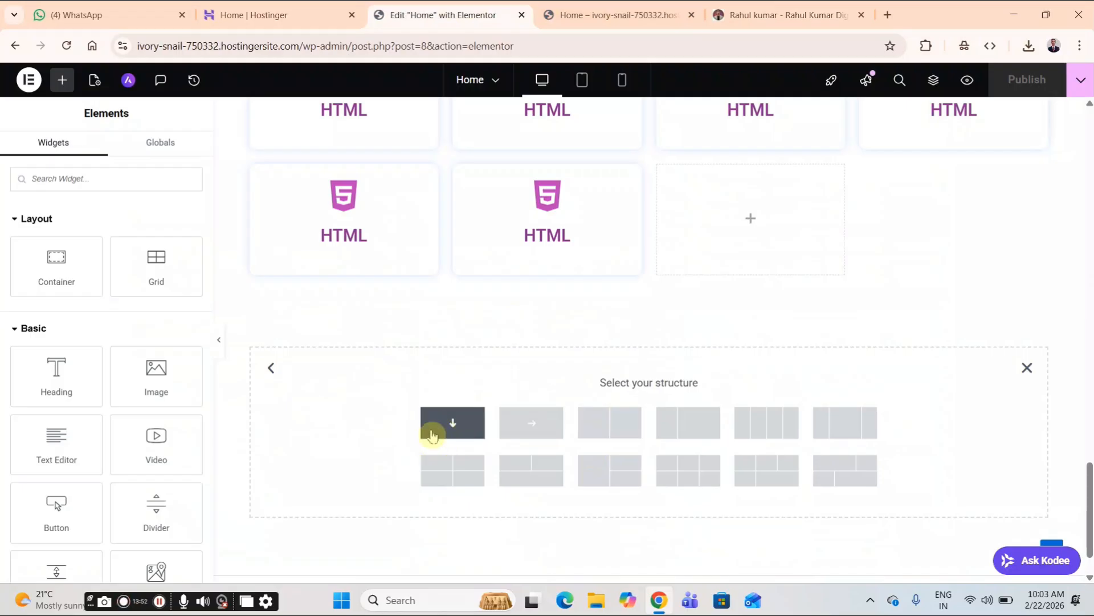
click(432, 434)
- Copy the Technical Skills heading and paste it into the empty container below the skills grid
scroll(720, 318, up, 5)
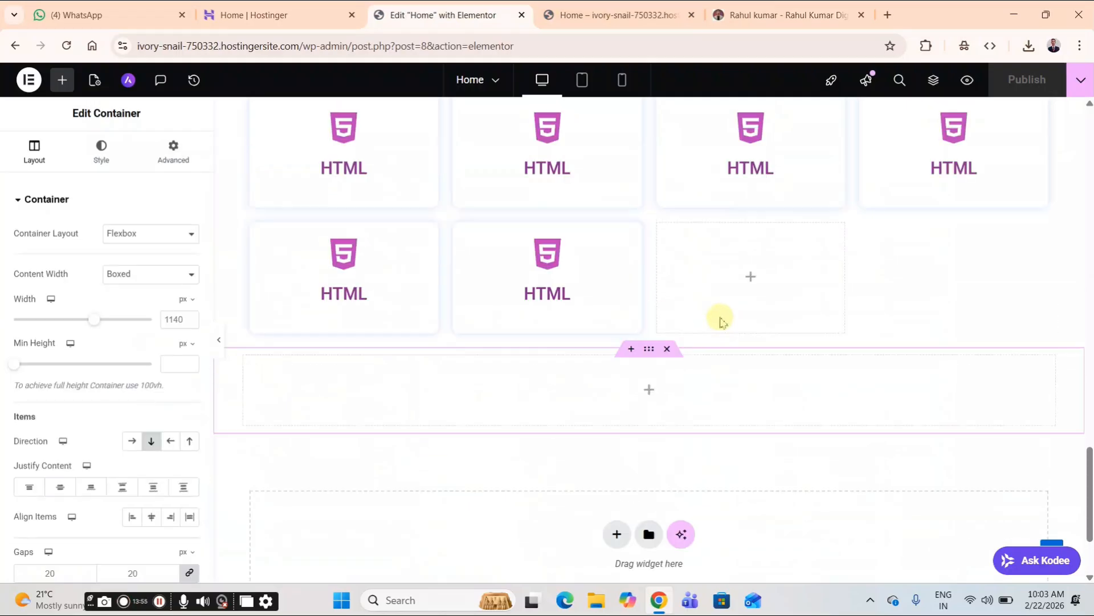
scroll(679, 203, up, 2)
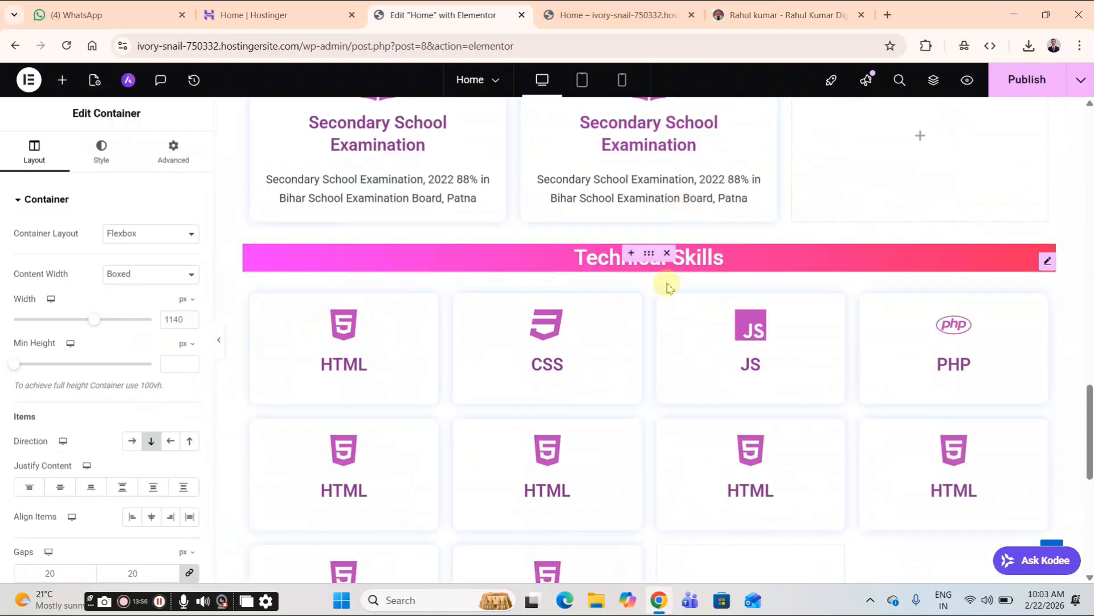
click(659, 266)
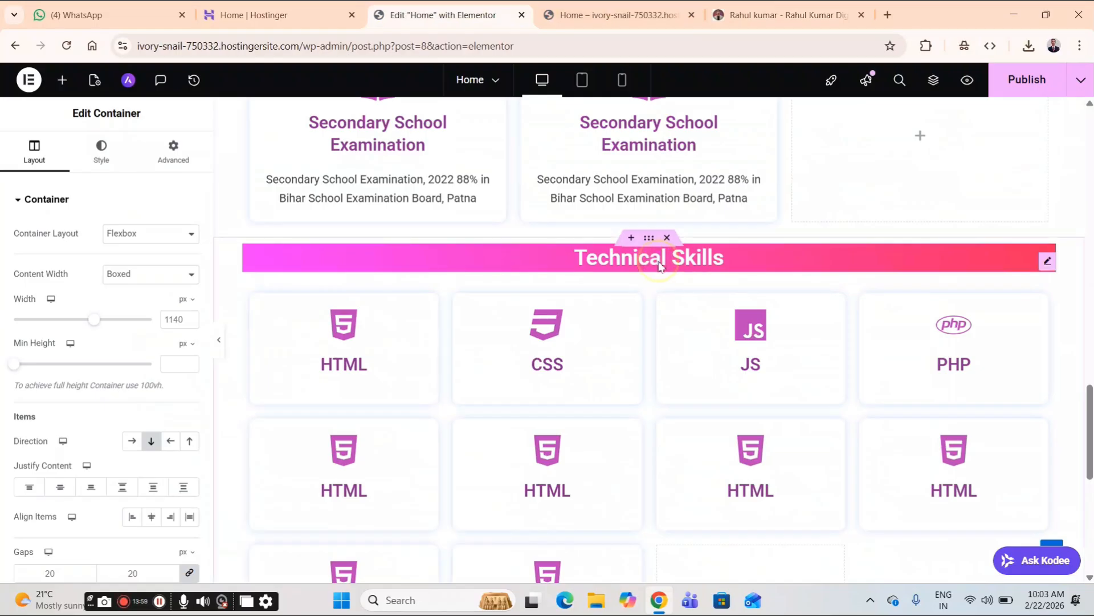
right_click(660, 265)
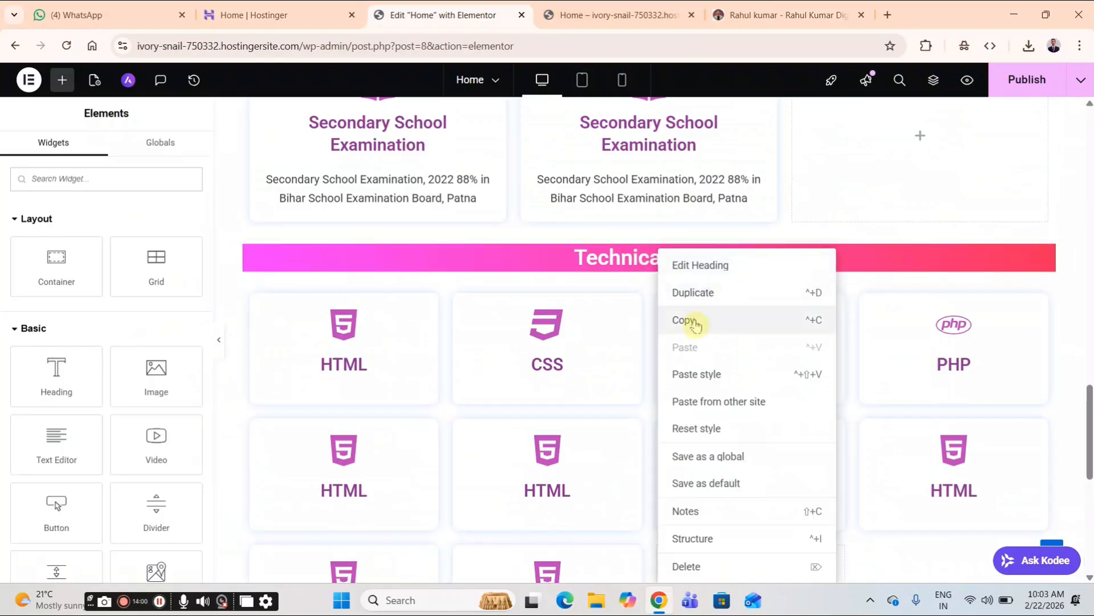
click(697, 325)
scroll(690, 323, down, 8)
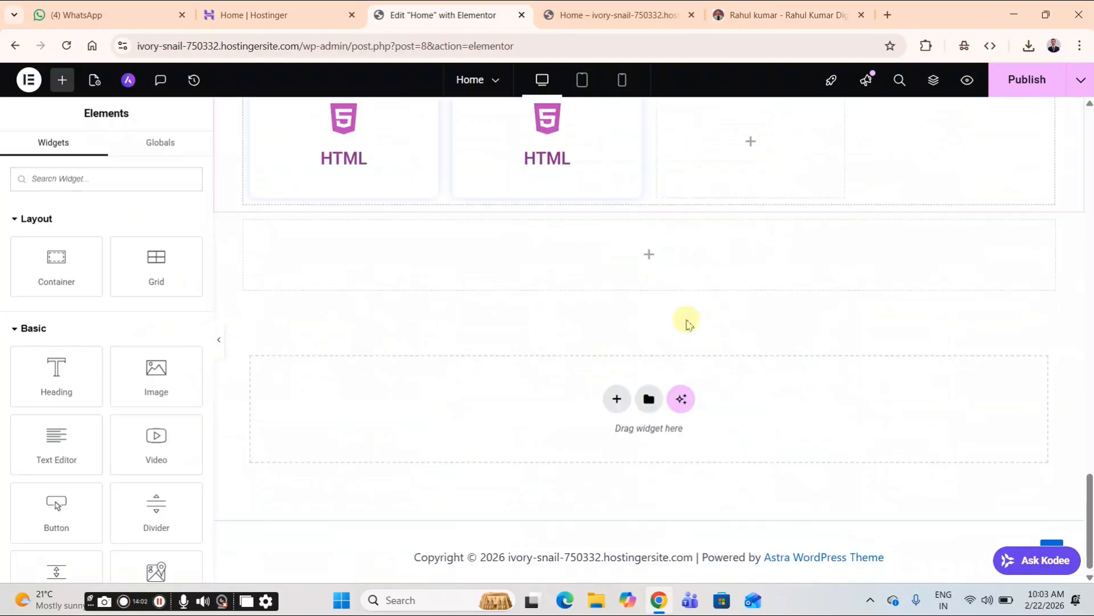
click(647, 249)
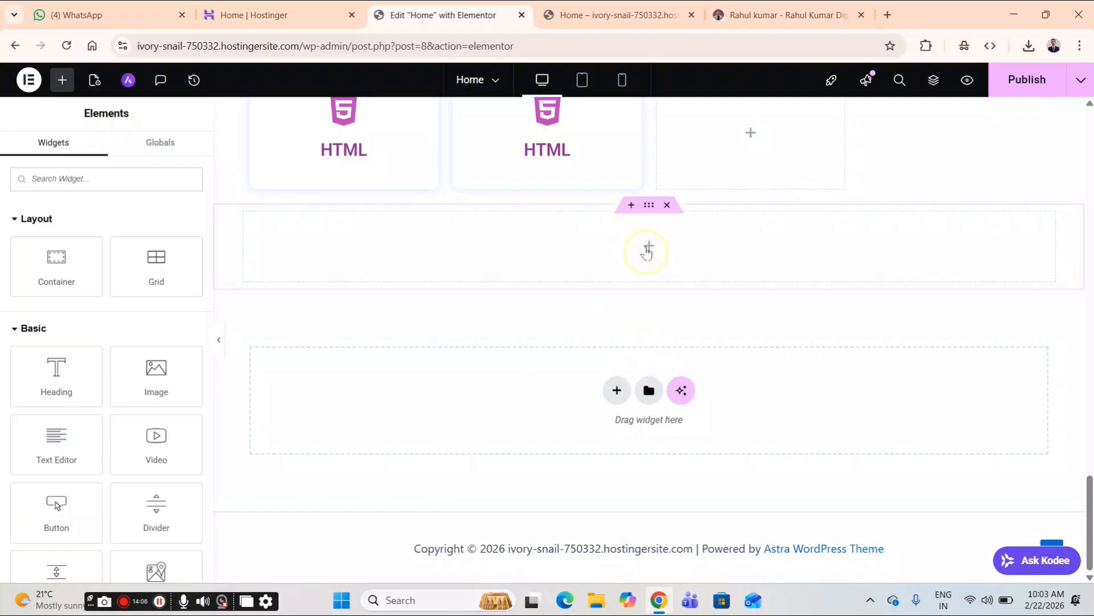
right_click(647, 251)
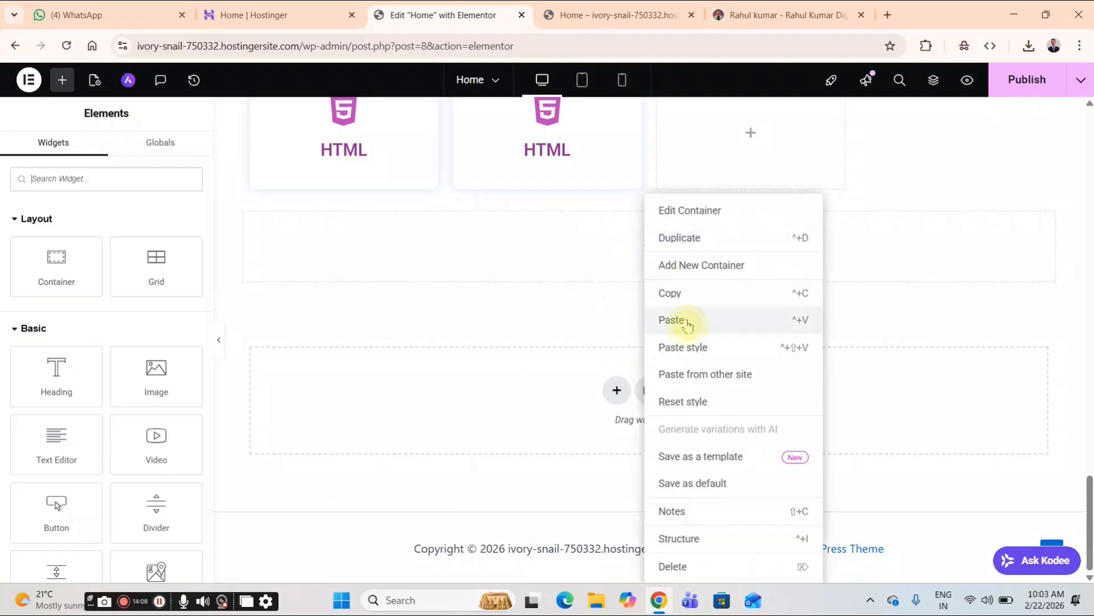
click(685, 323)
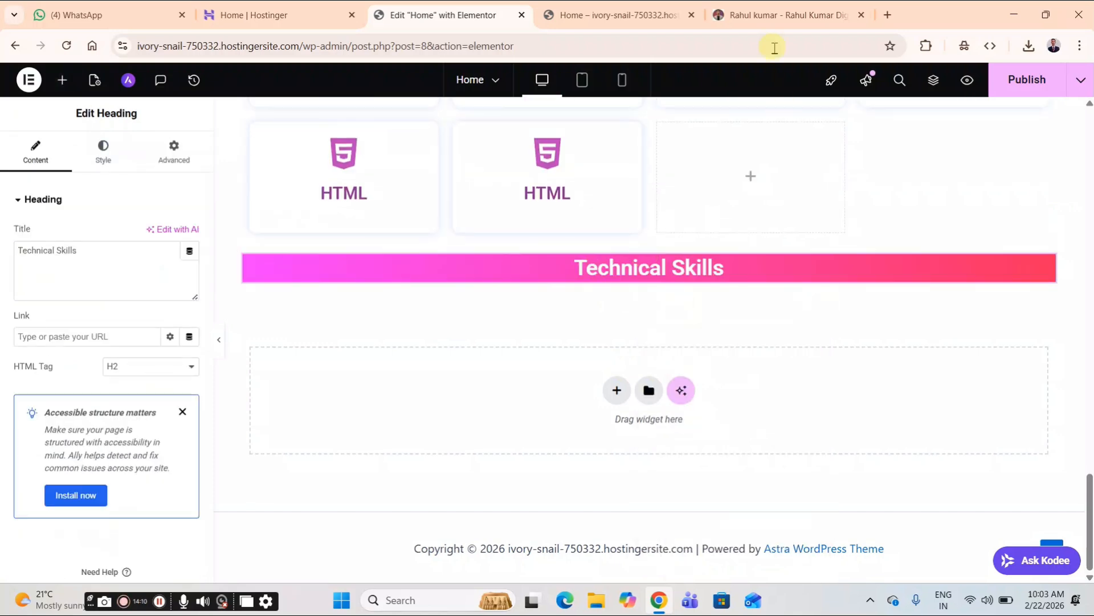
- Copy the My Portfolio heading text from the reference site and set it as the pasted heading's title
click(764, 13)
click(489, 294)
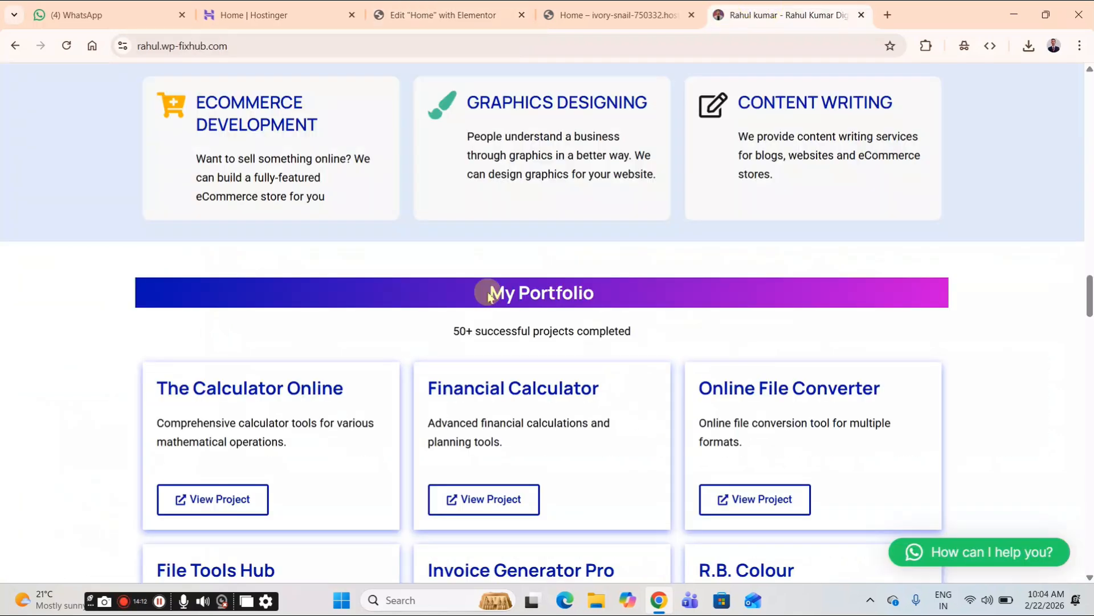
drag(491, 292, 616, 288)
key(ctrl+c)
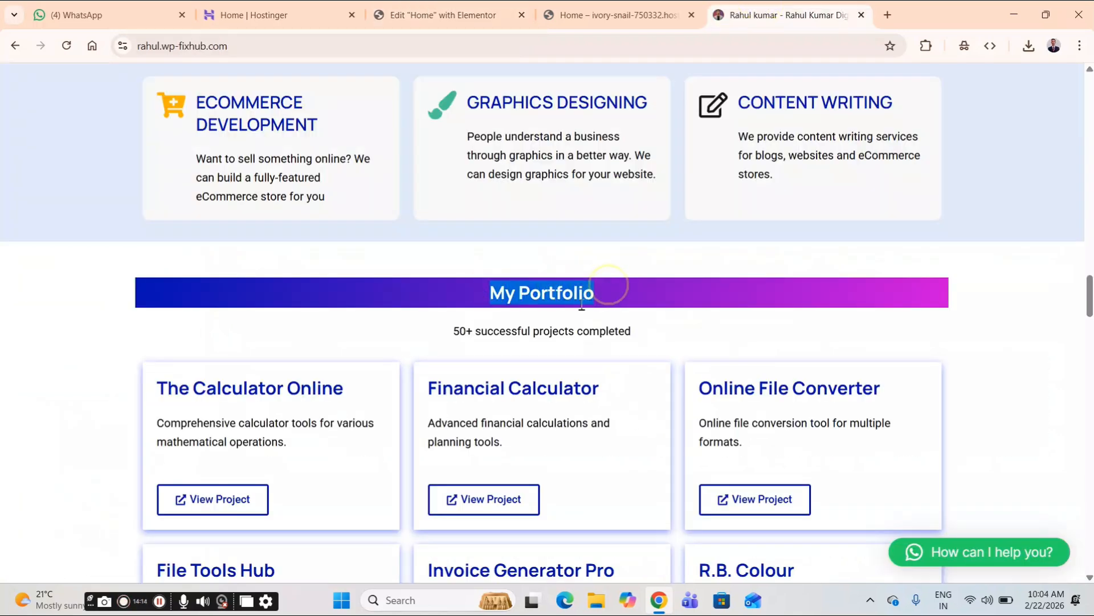
right_click(568, 287)
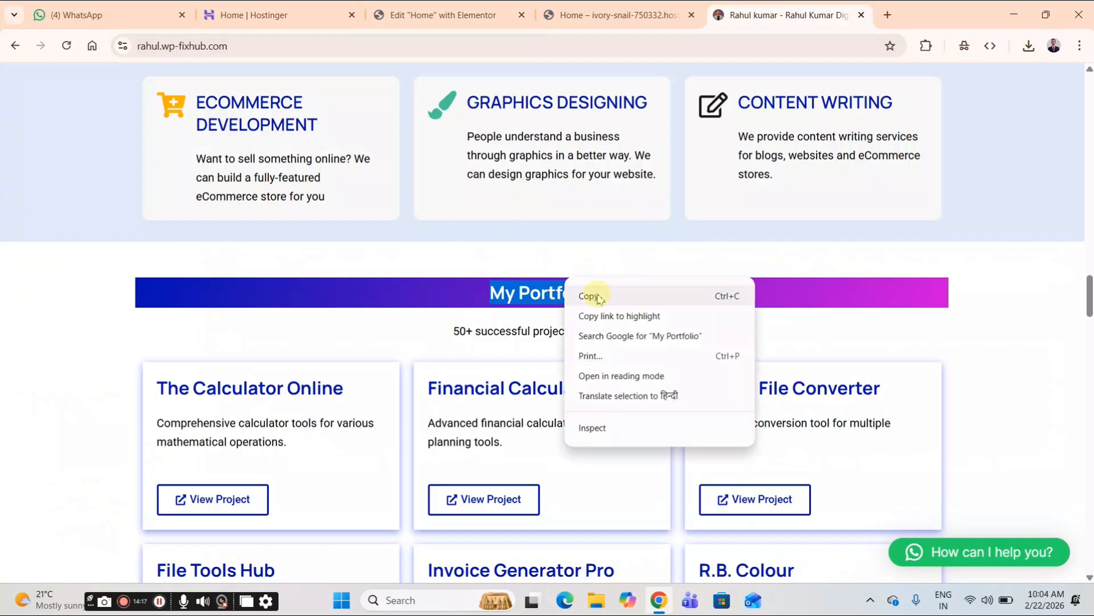
click(596, 297)
click(428, 14)
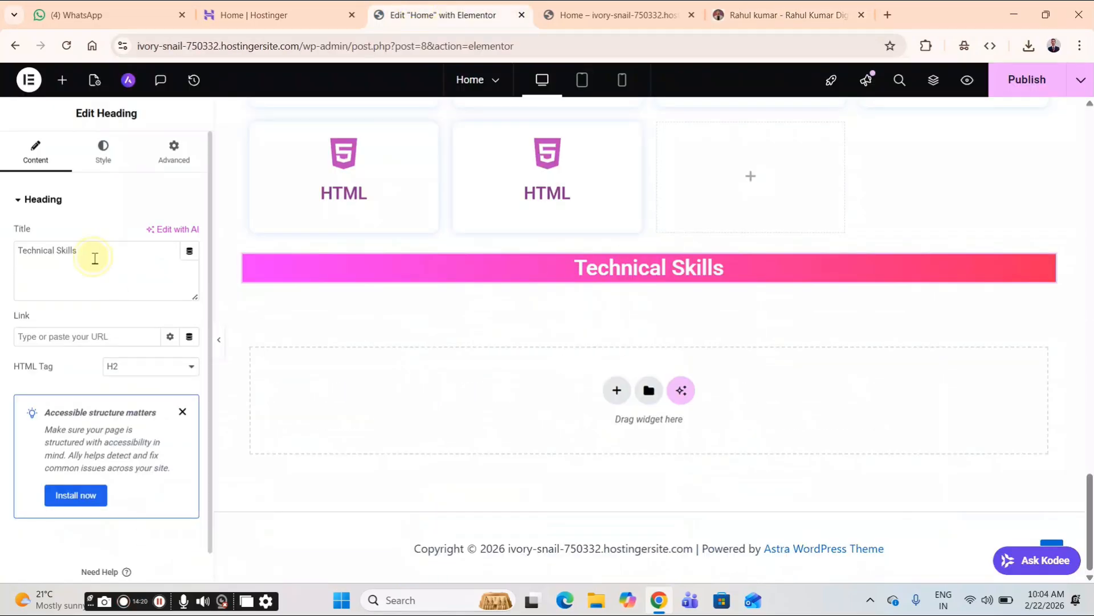
click(40, 269)
key(ctrl+a)
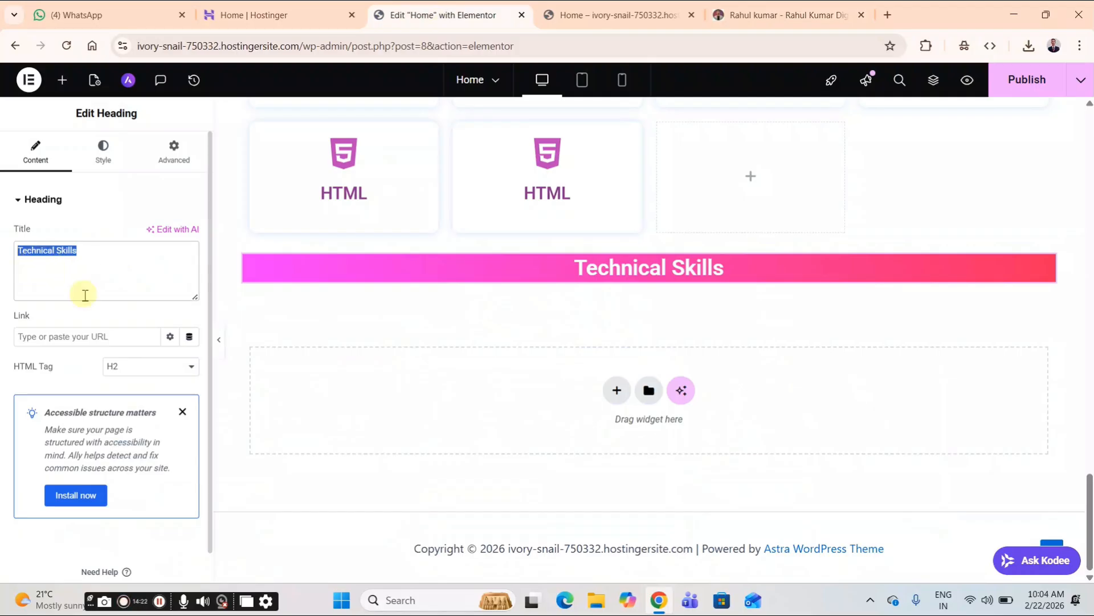
key(ctrl+v)
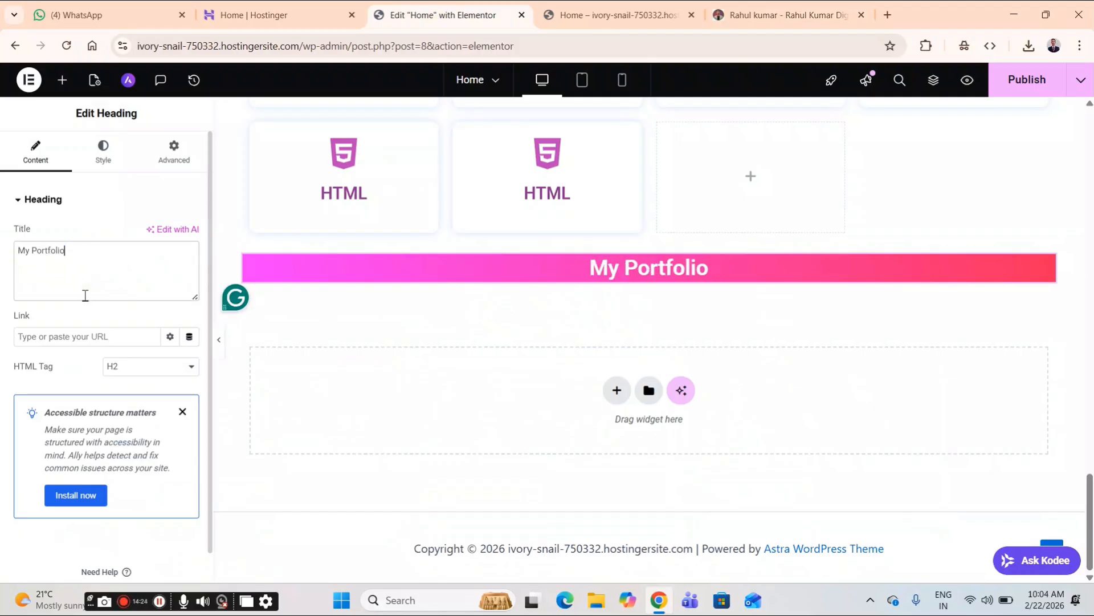
- Review the reference site's portfolio project cards and add a single-column Flexbox container below the My Portfolio heading
click(747, 13)
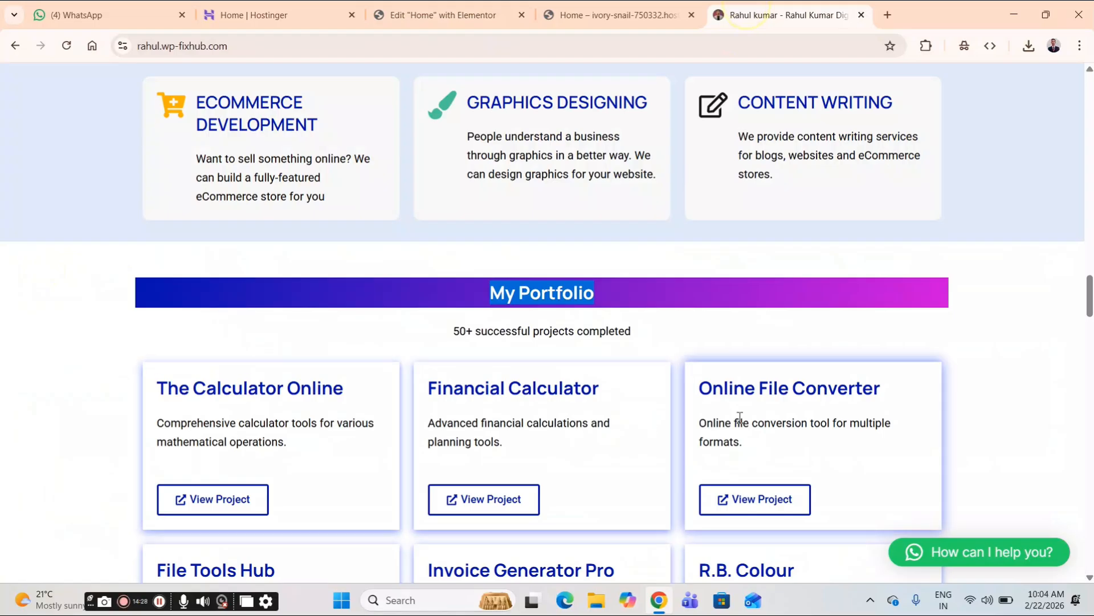
scroll(656, 406, down, 2)
scroll(615, 398, down, 1)
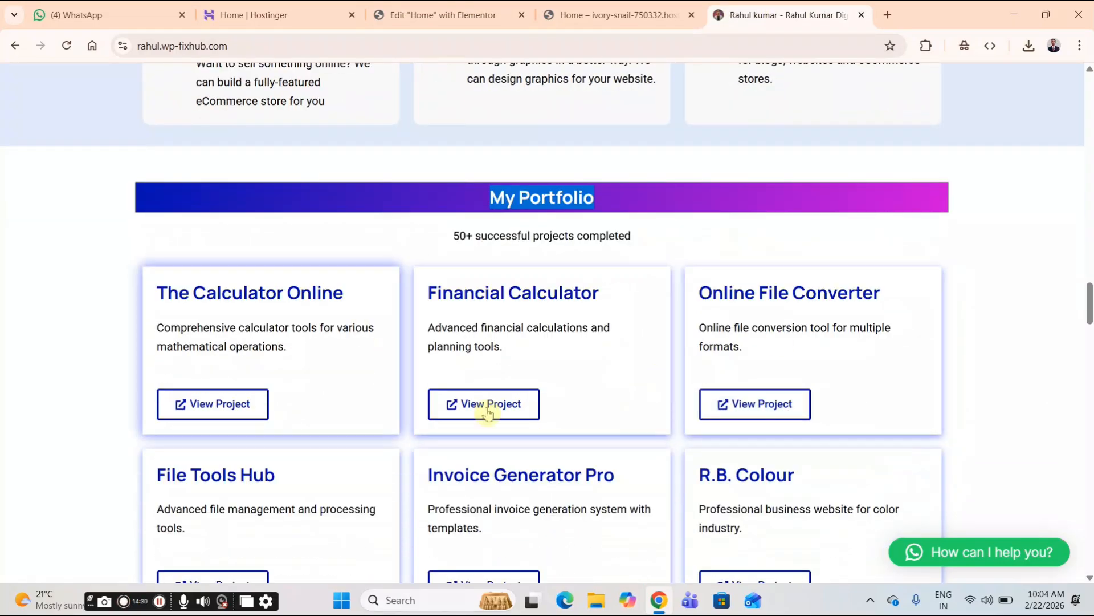
scroll(431, 322, down, 5)
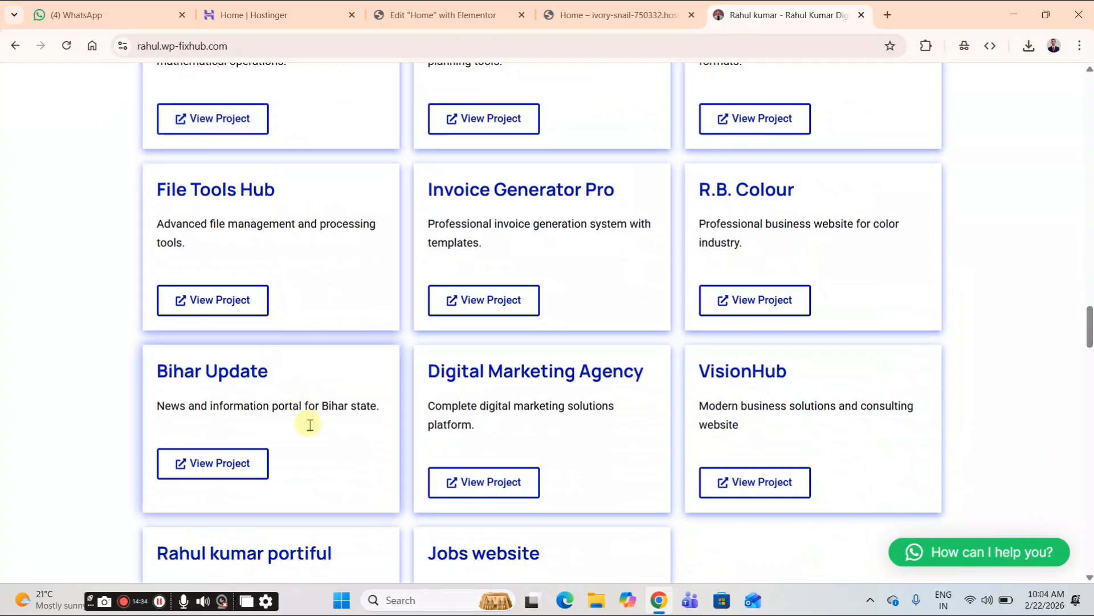
scroll(309, 456, down, 3)
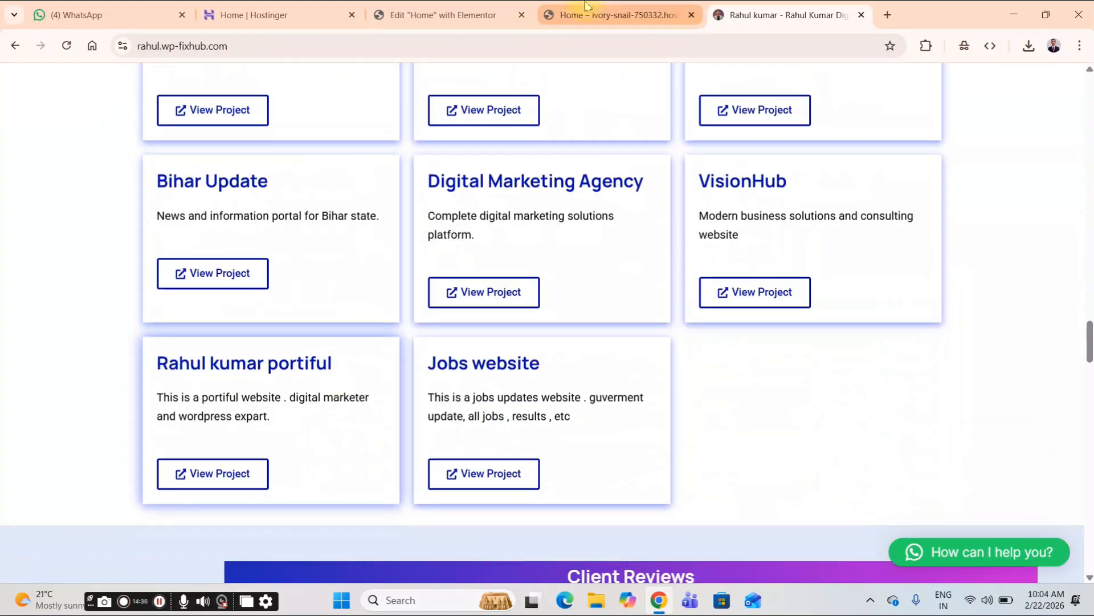
click(584, 15)
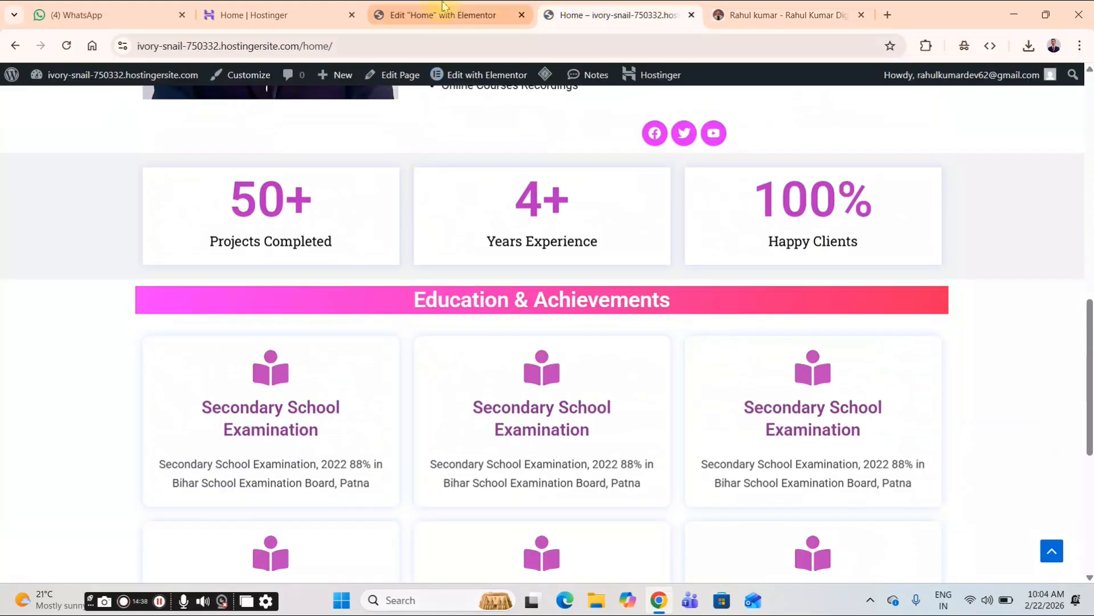
click(444, 13)
click(619, 391)
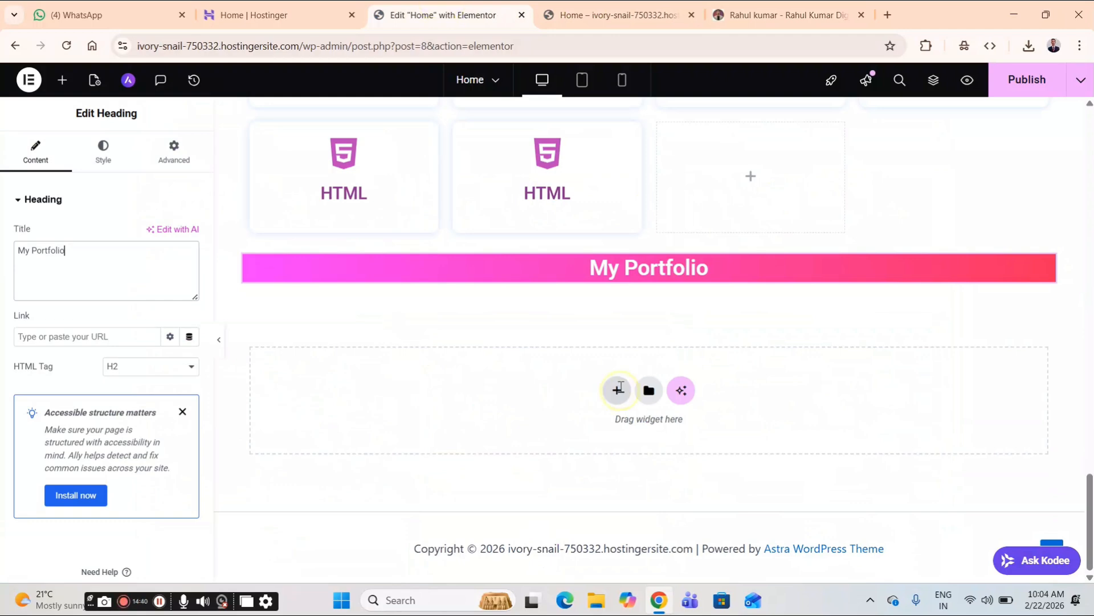
click(595, 436)
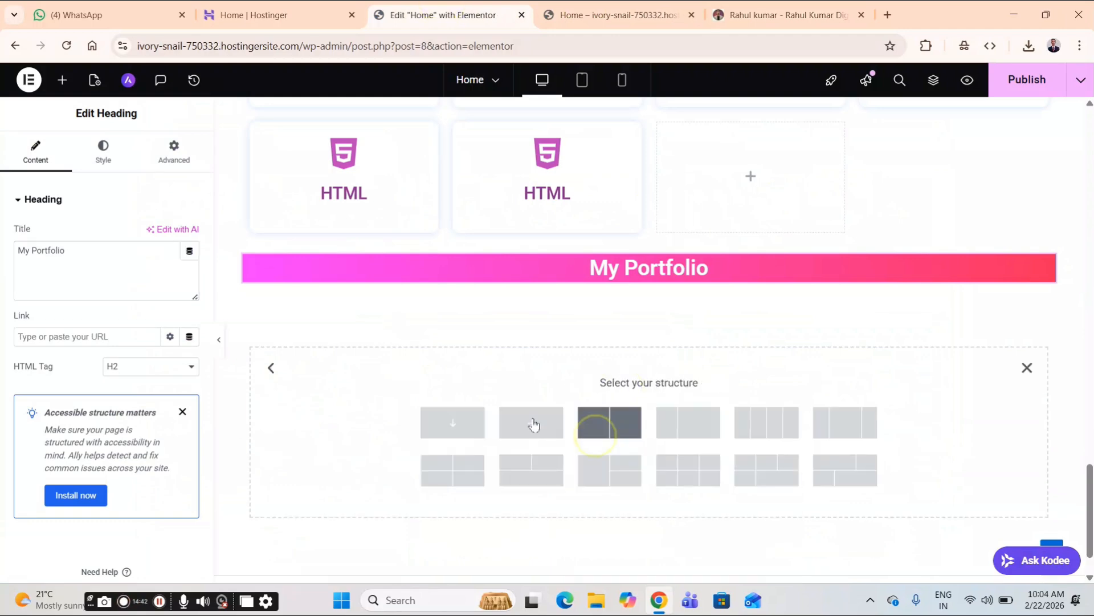
click(463, 435)
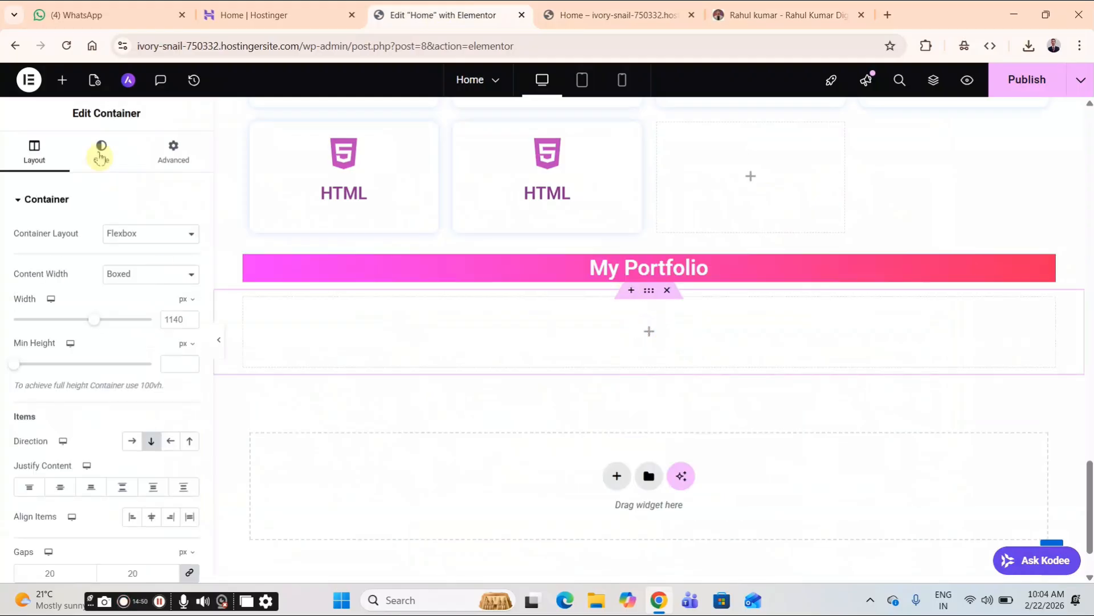
- Add a Grid to the new container under My Portfolio and set it to 3 rows
click(62, 80)
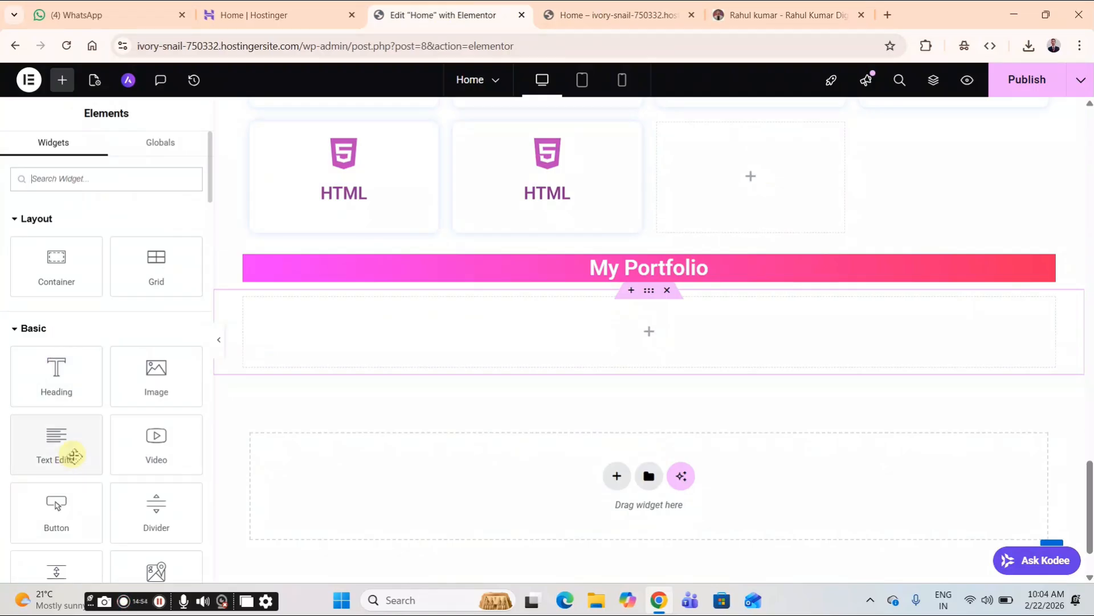
scroll(73, 453, down, 10)
scroll(76, 454, down, 8)
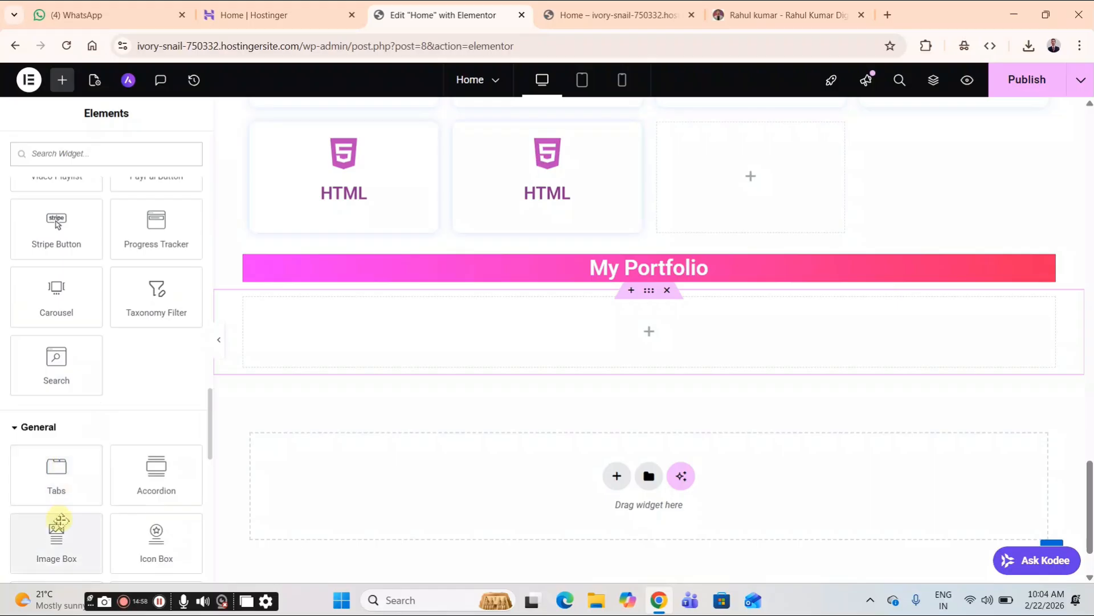
scroll(78, 244, up, 12)
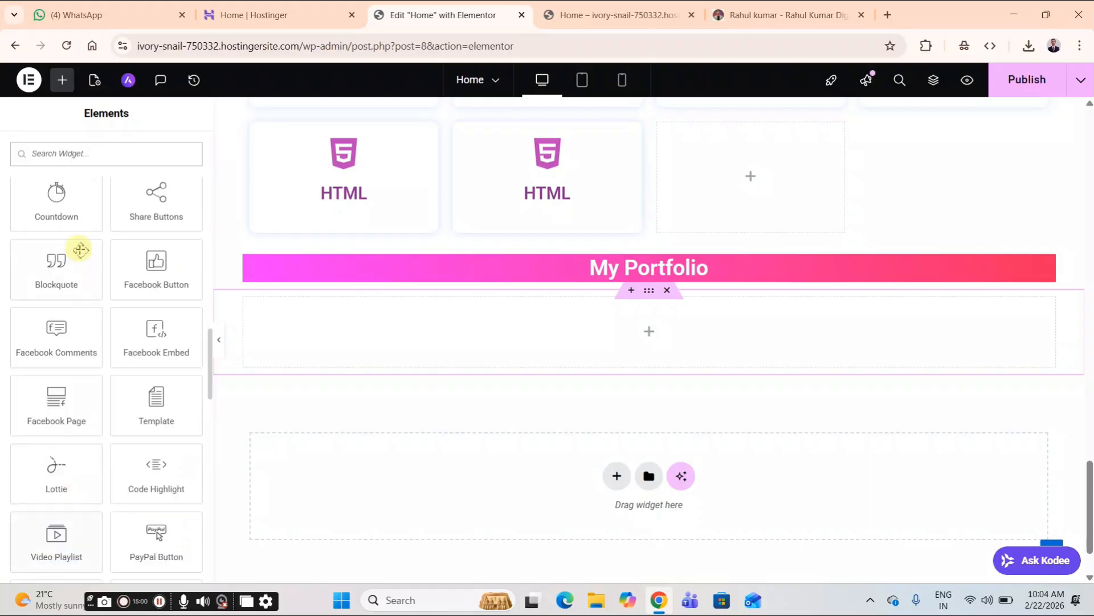
scroll(91, 285, up, 6)
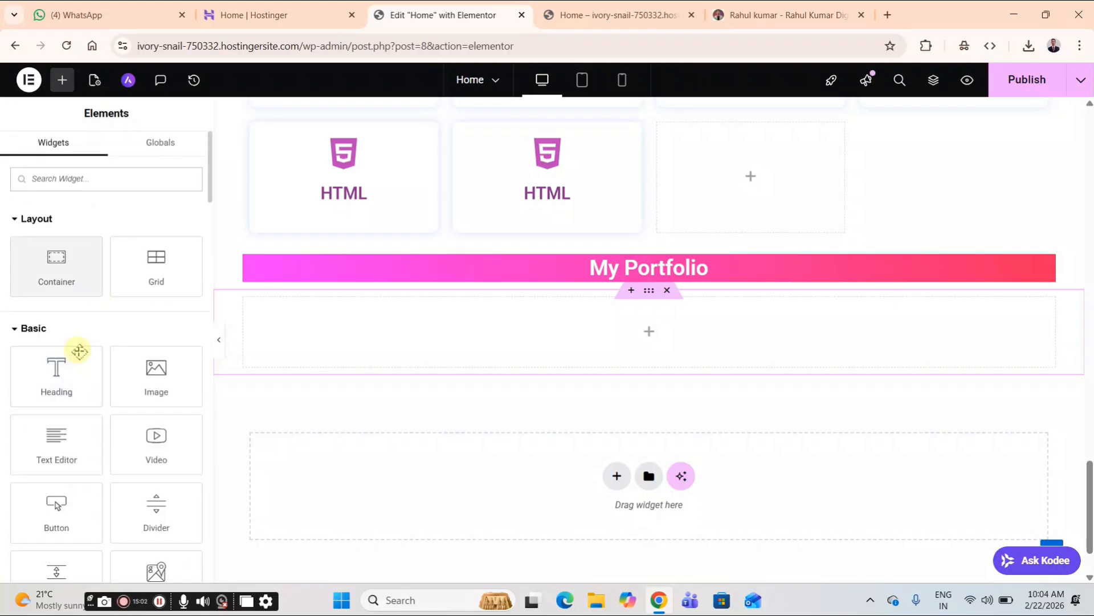
drag(172, 274, 566, 313)
drag(225, 358, 213, 381)
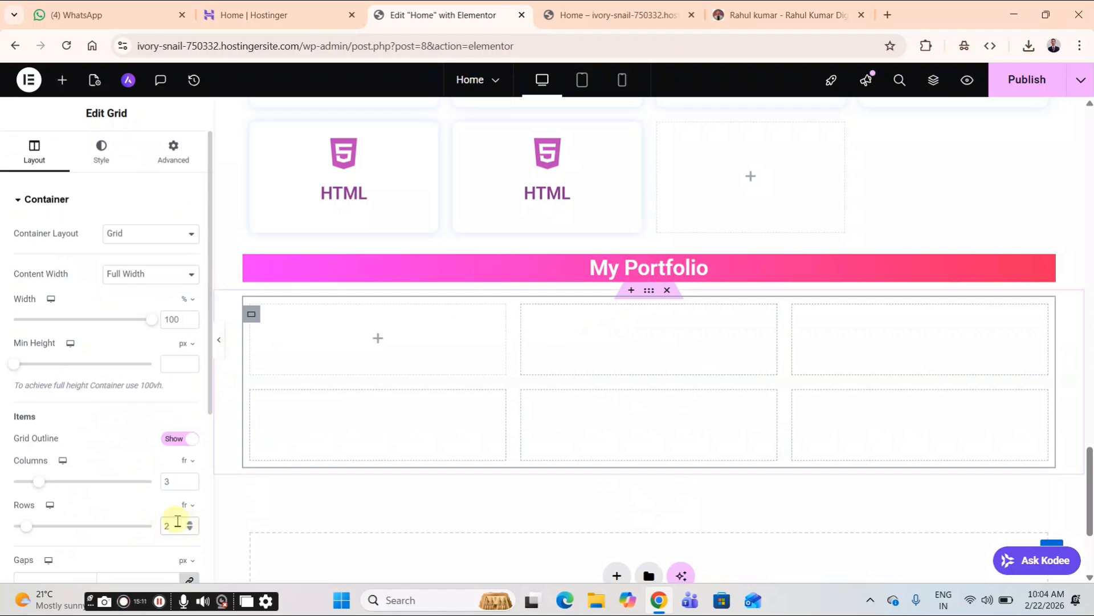
key(BackSpace)
text(3)
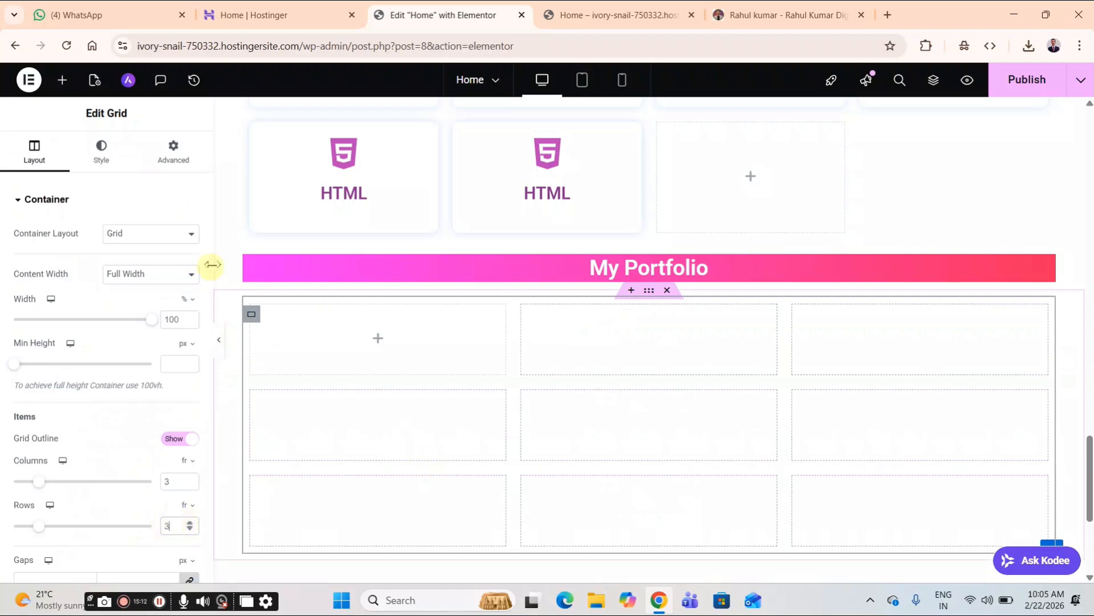
- Add an Image Box widget to the My Portfolio section and place it in the grid's first cell
click(64, 81)
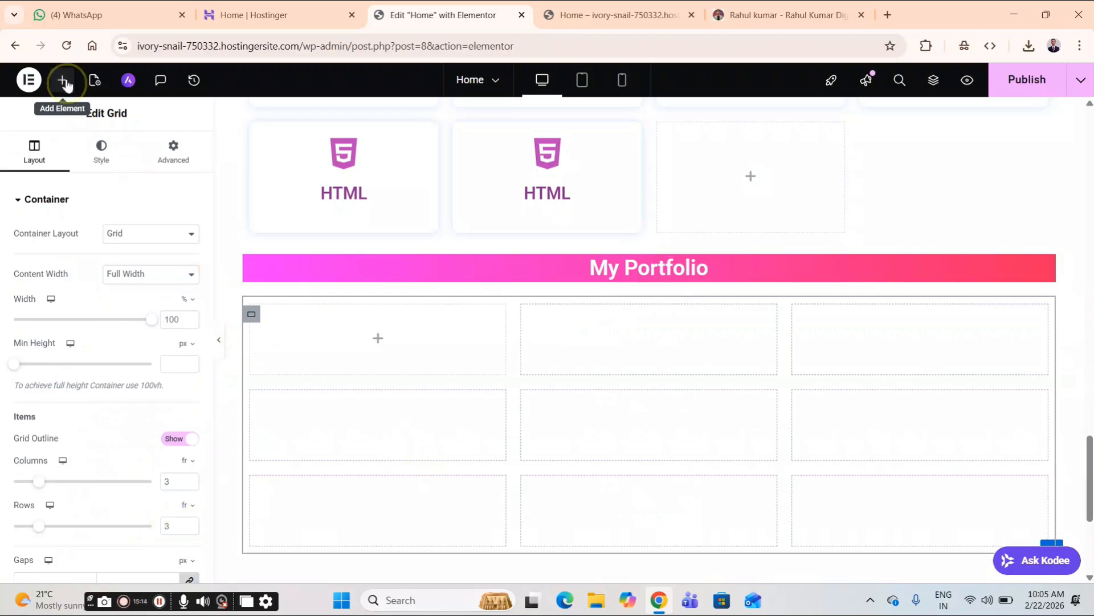
scroll(175, 419, down, 20)
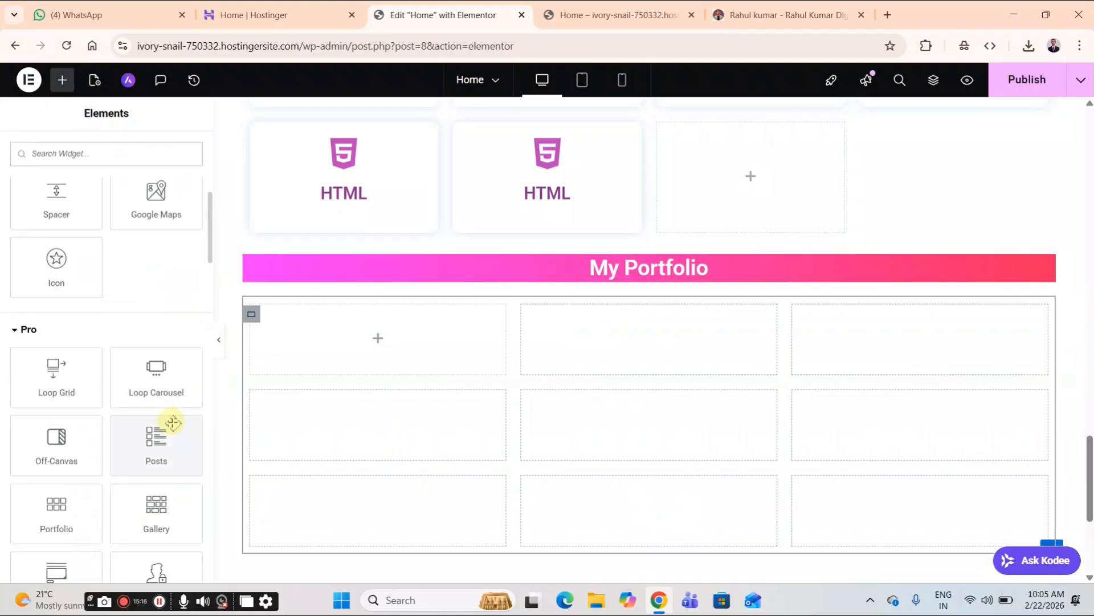
scroll(114, 399, down, 8)
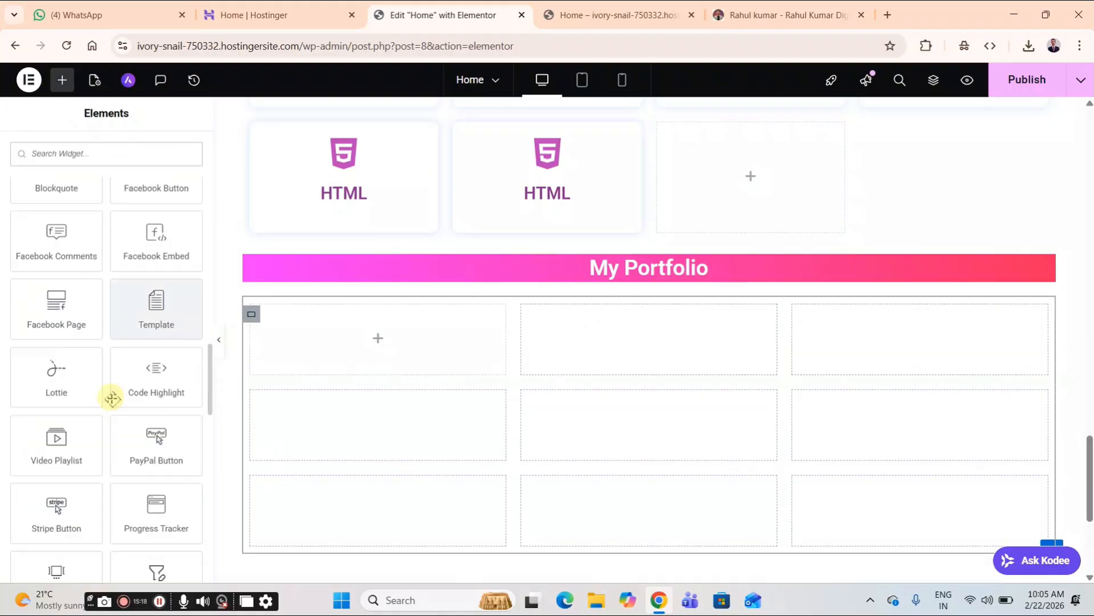
drag(42, 447, 359, 341)
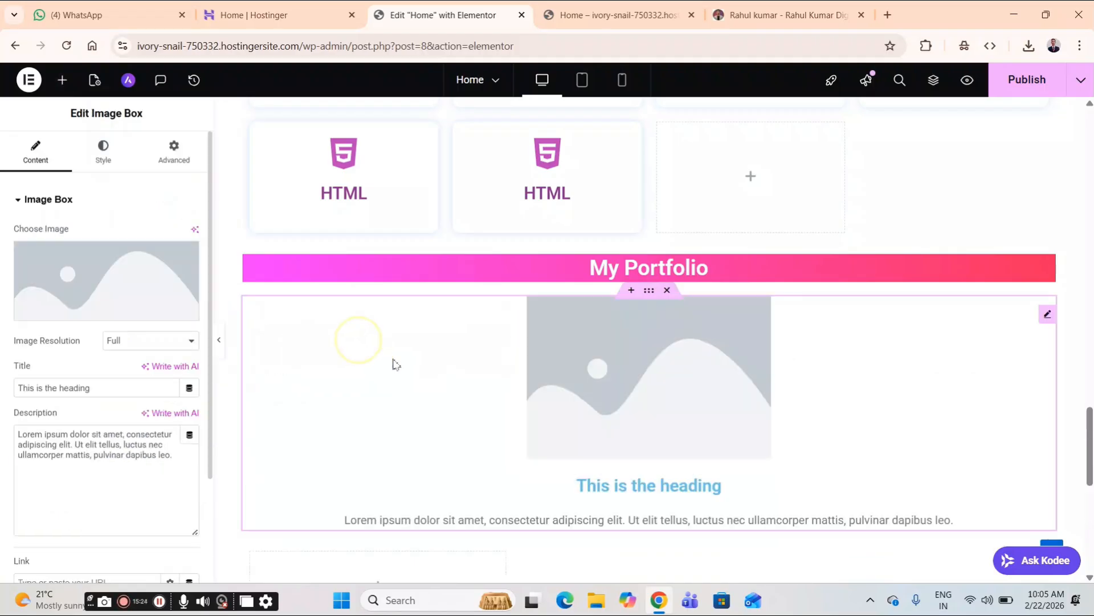
scroll(442, 408, down, 2)
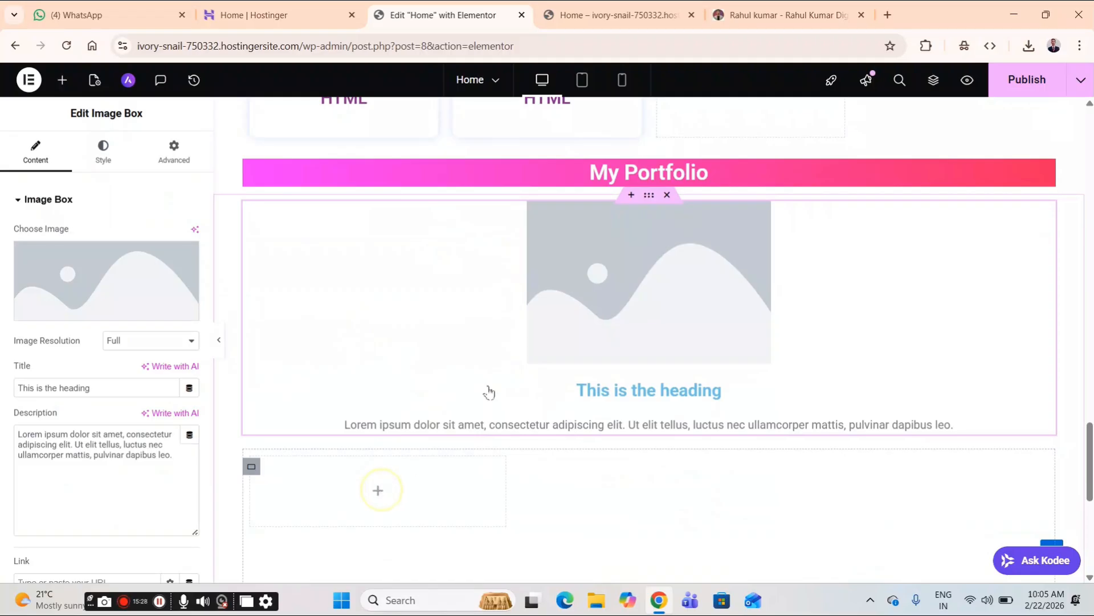
click(379, 489)
drag(587, 288, 414, 484)
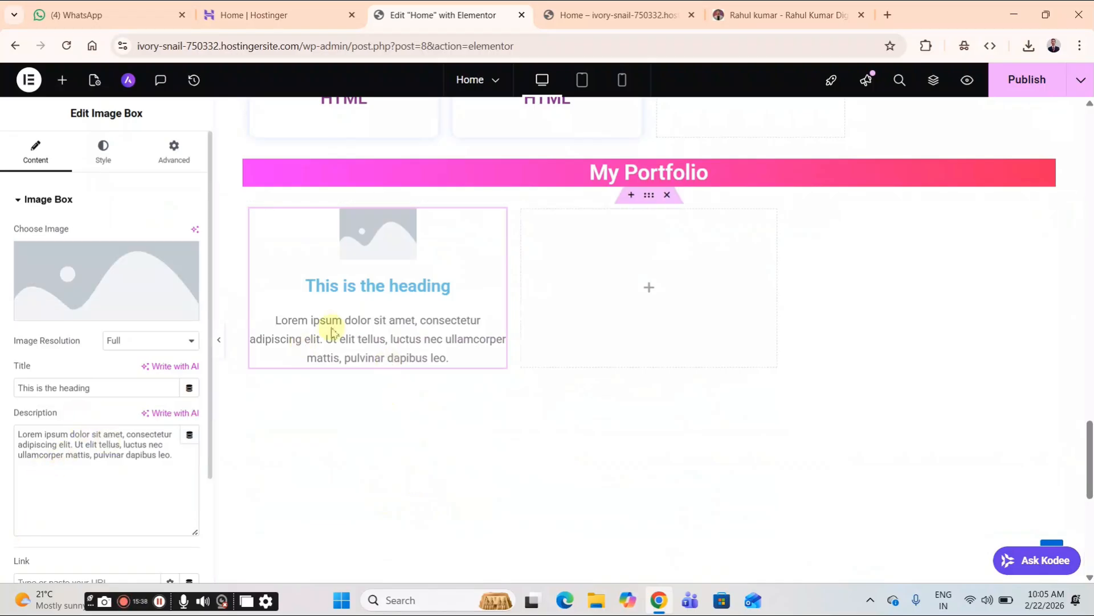
- Start a file upload for the image box's picture and browse to the Screenshots folder inside Pictures
click(133, 270)
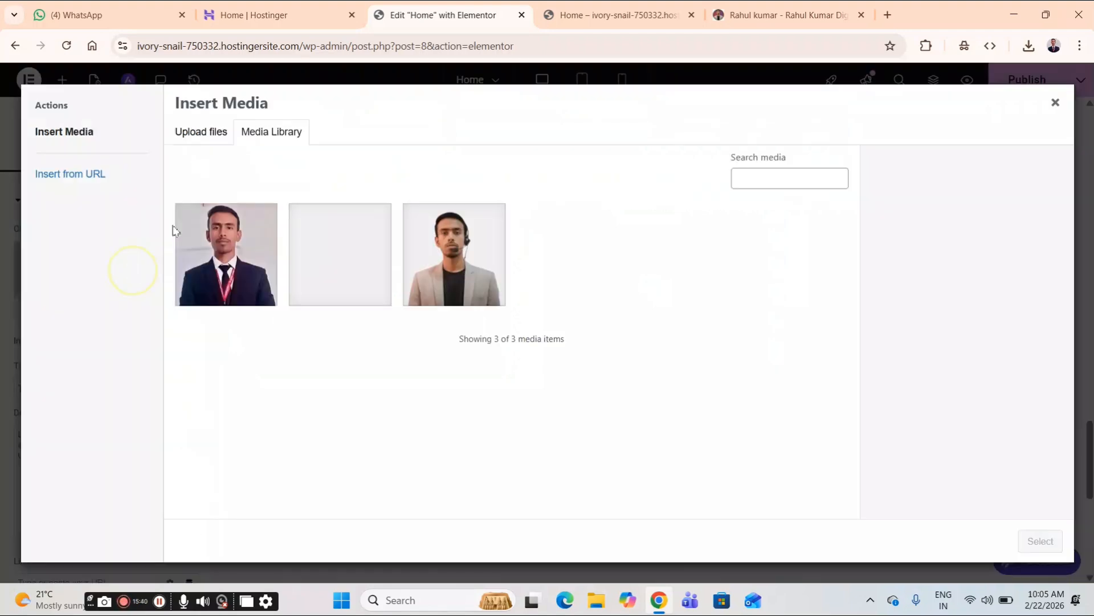
click(201, 140)
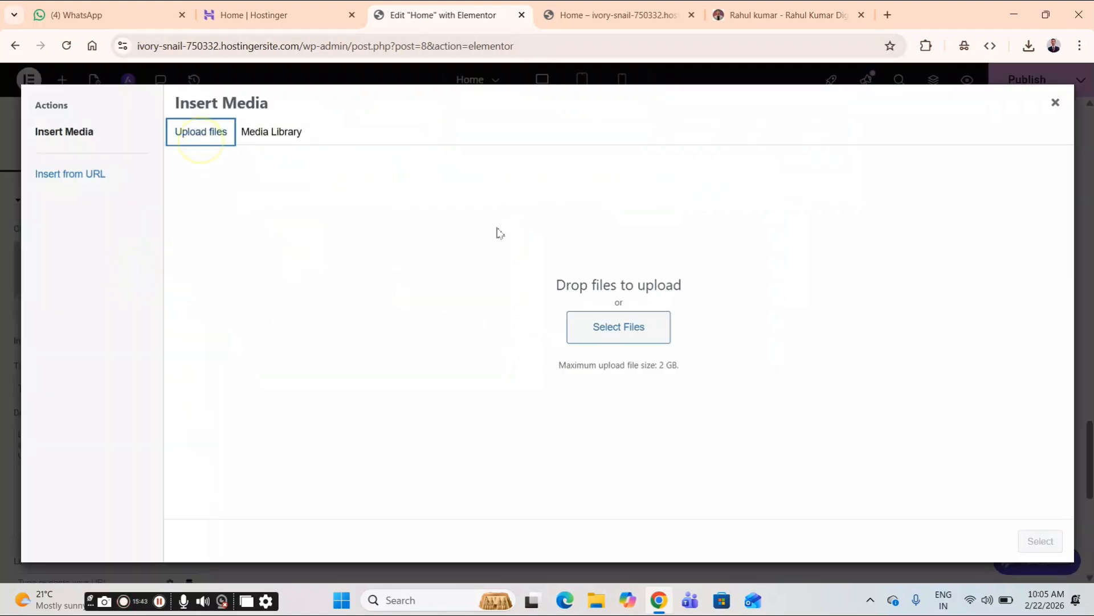
click(632, 329)
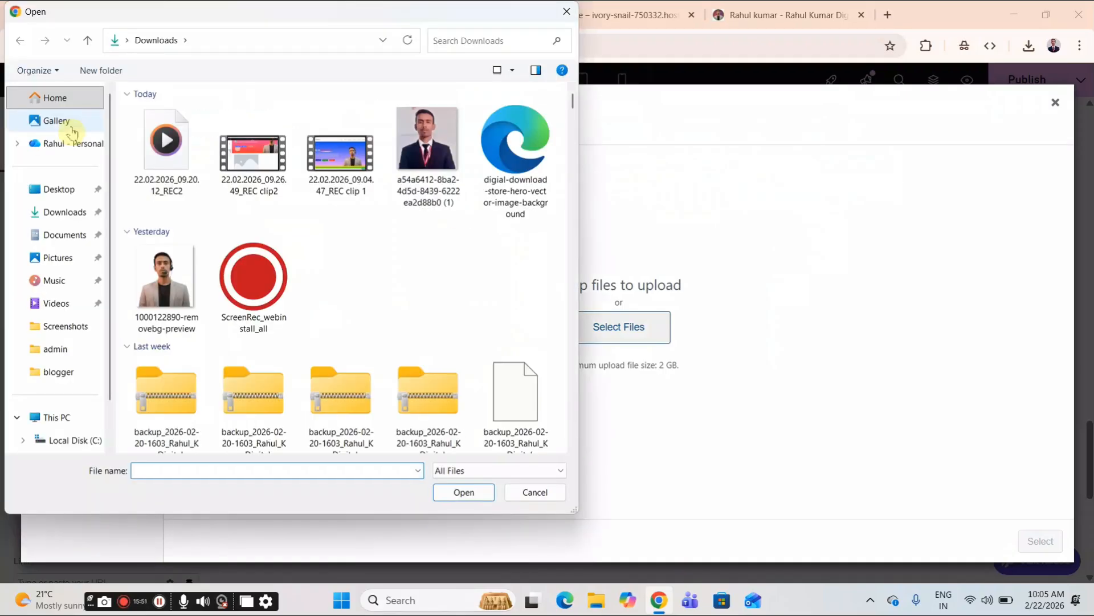
click(72, 129)
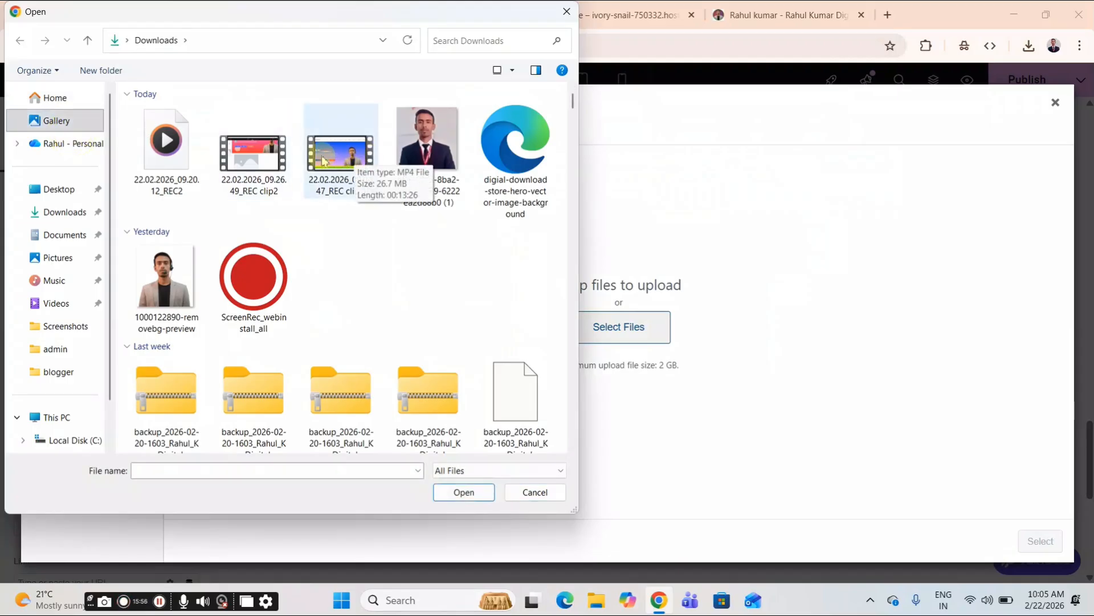
click(72, 121)
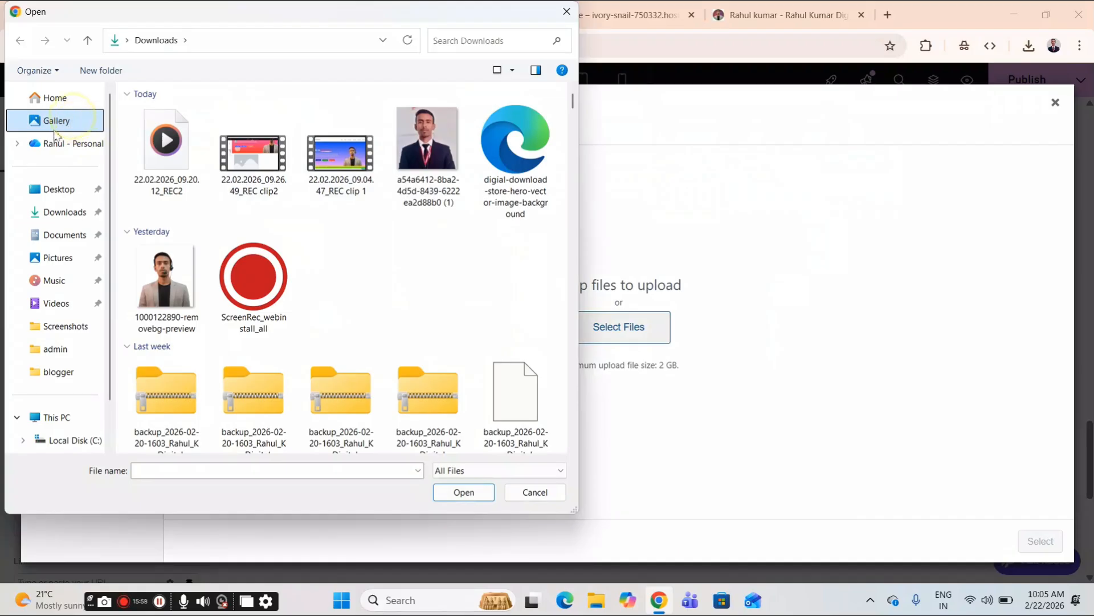
click(48, 262)
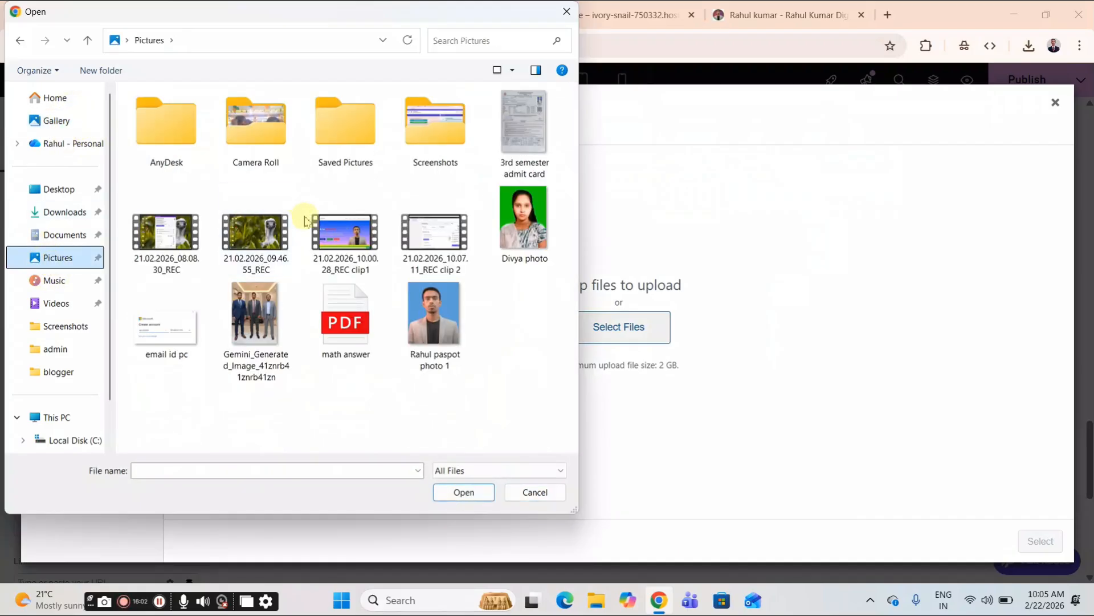
click(406, 117)
double_click(406, 117)
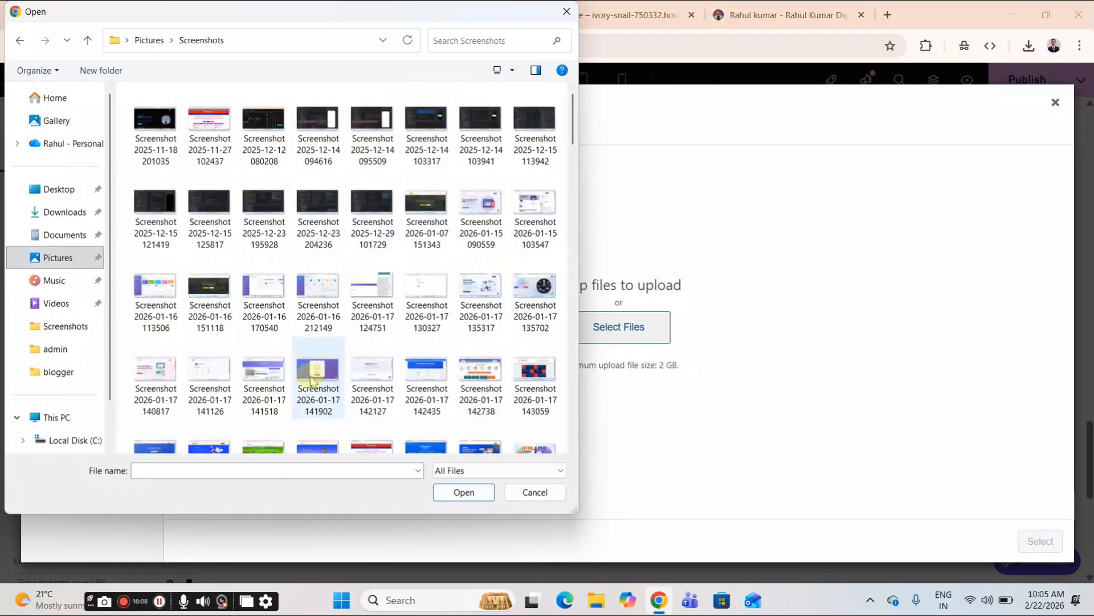
scroll(313, 381, down, 8)
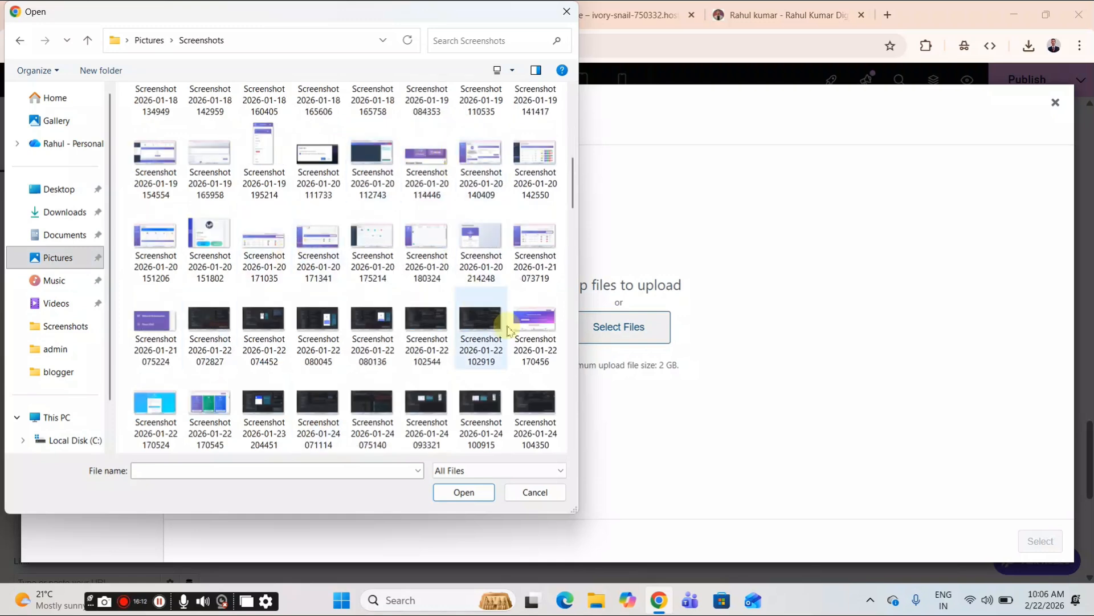
click(530, 328)
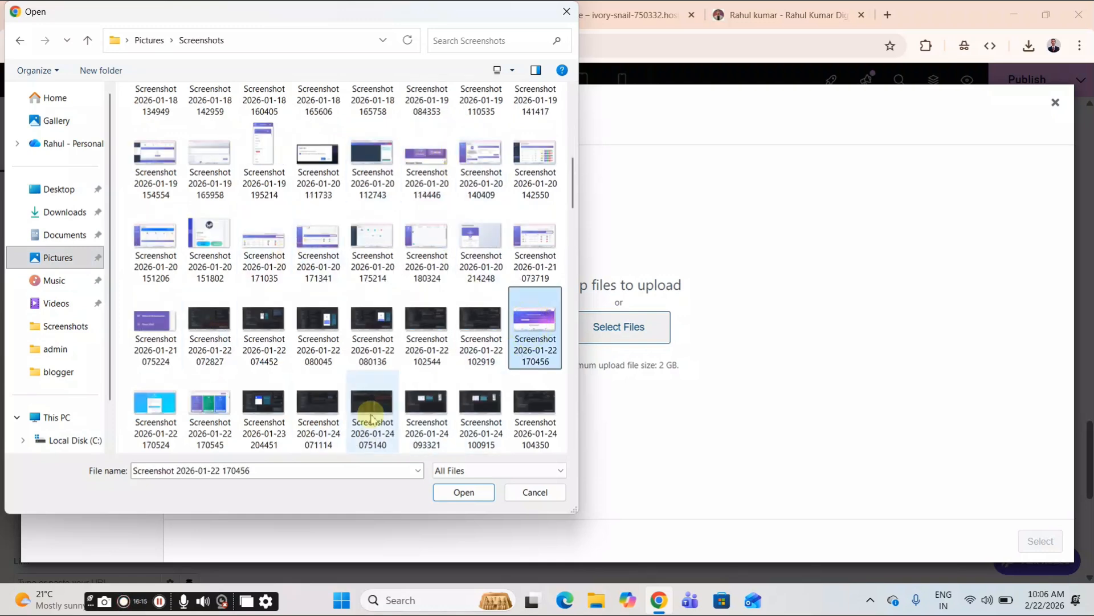
click(460, 493)
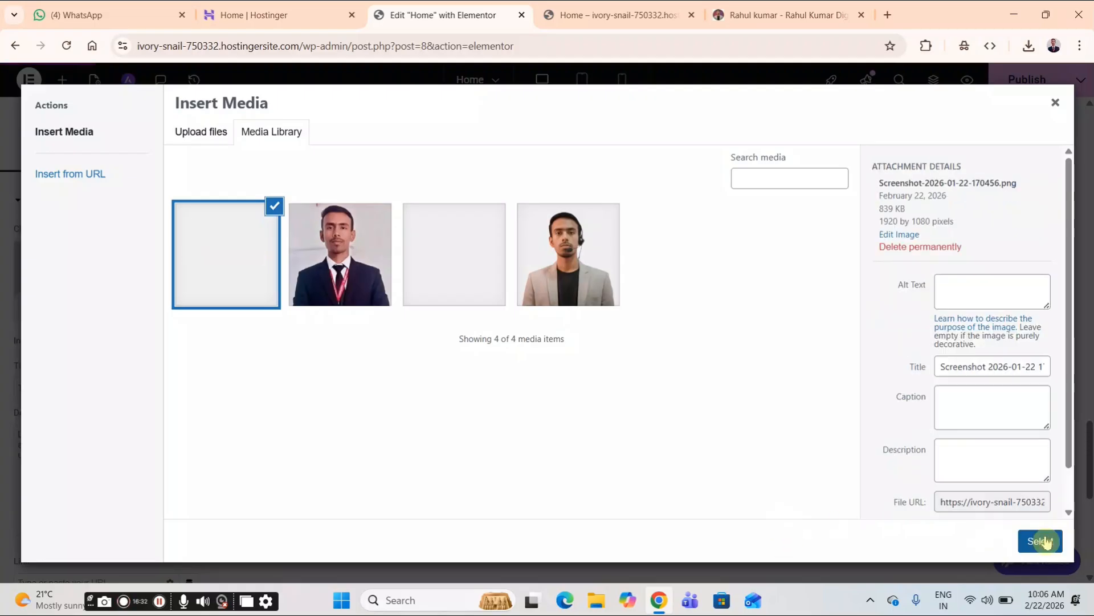
click(1043, 540)
click(279, 283)
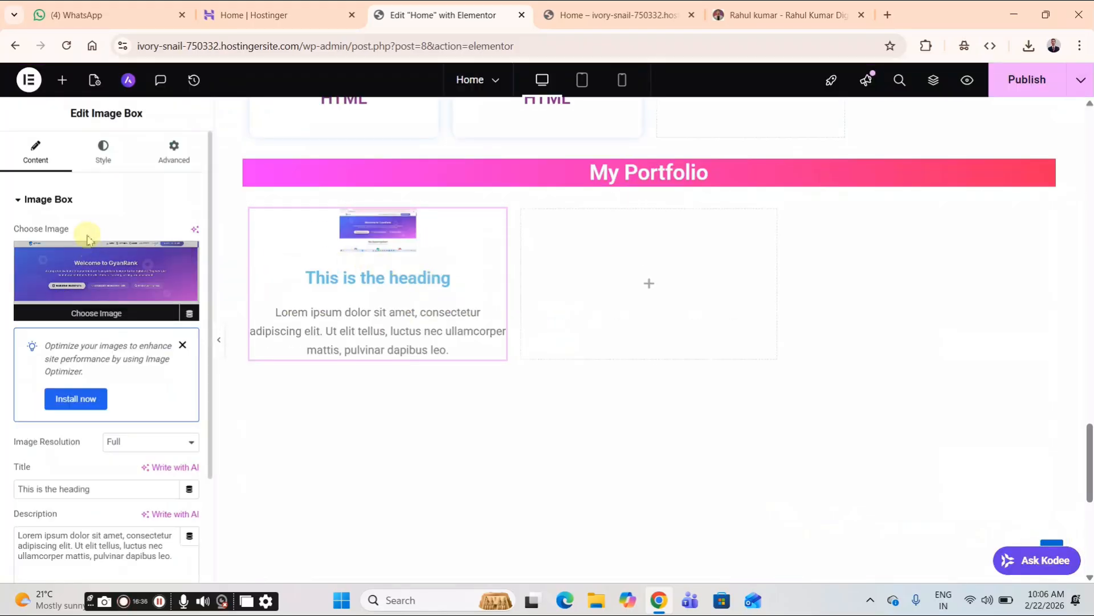
- Set the image box's image spacing to 20 px and its image width to 100%
click(128, 449)
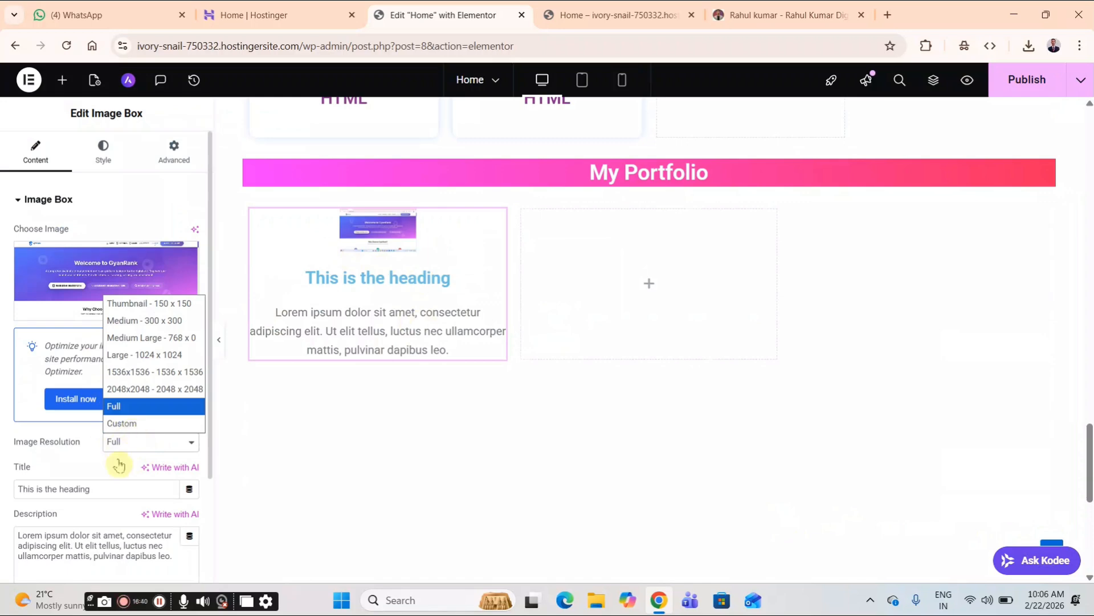
click(98, 477)
click(103, 151)
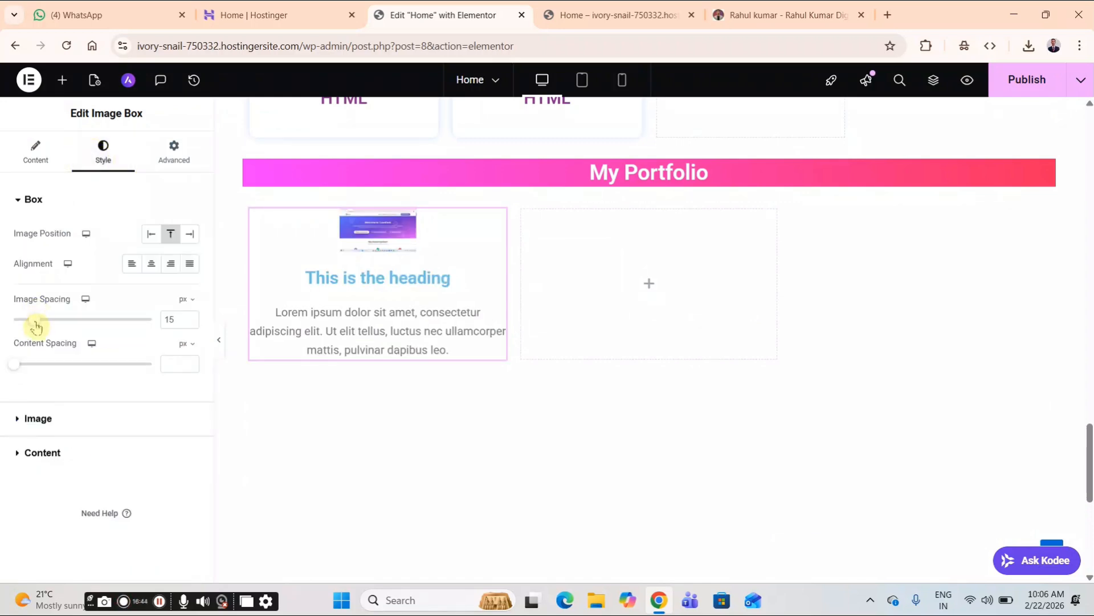
drag(45, 327, 44, 326)
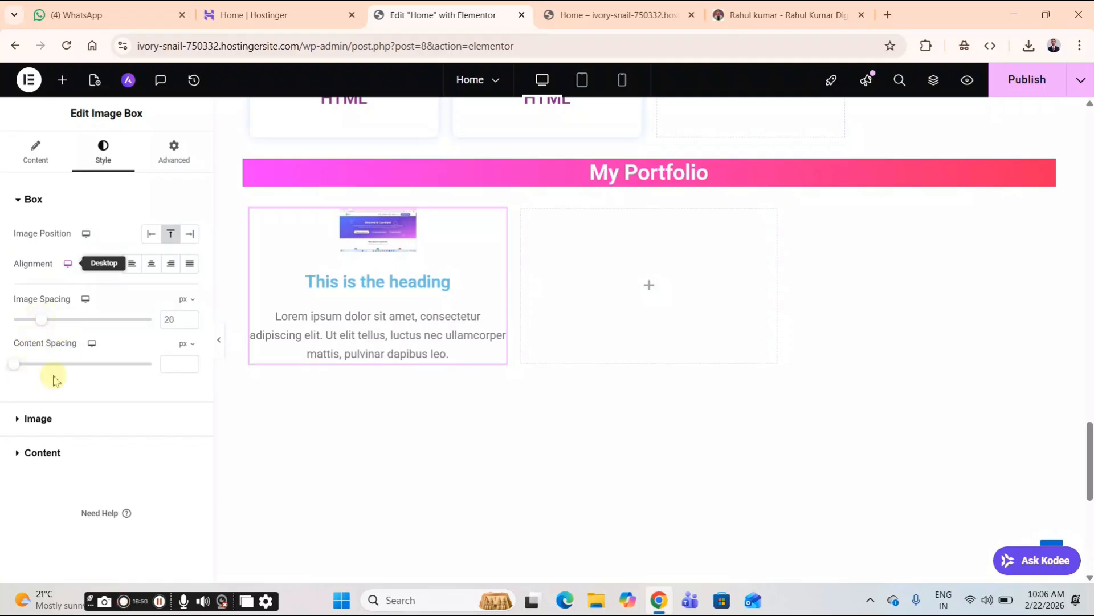
click(54, 417)
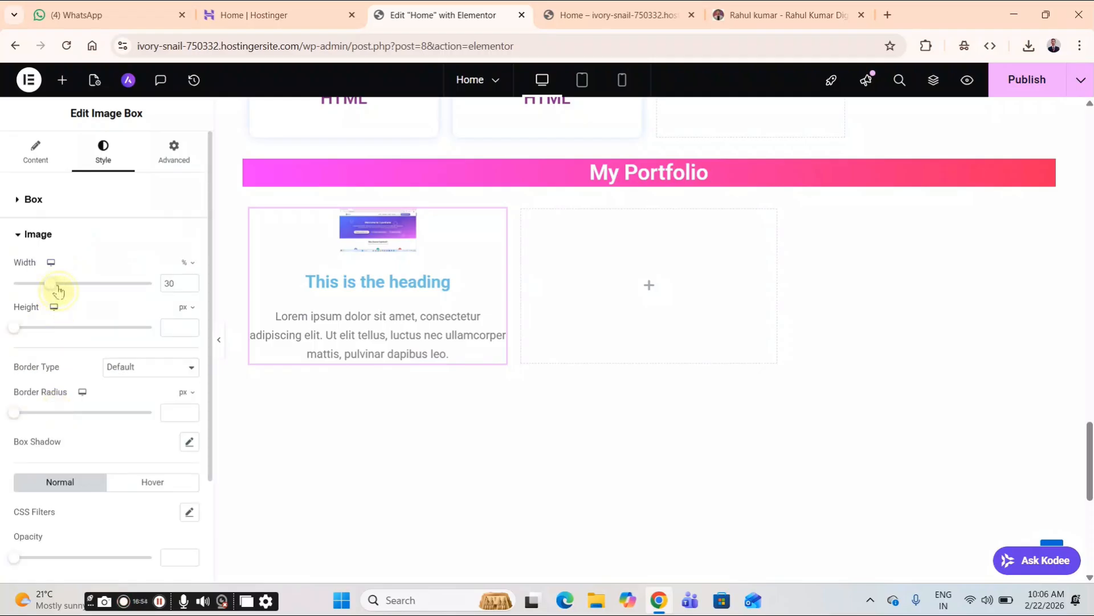
drag(58, 291, 173, 278)
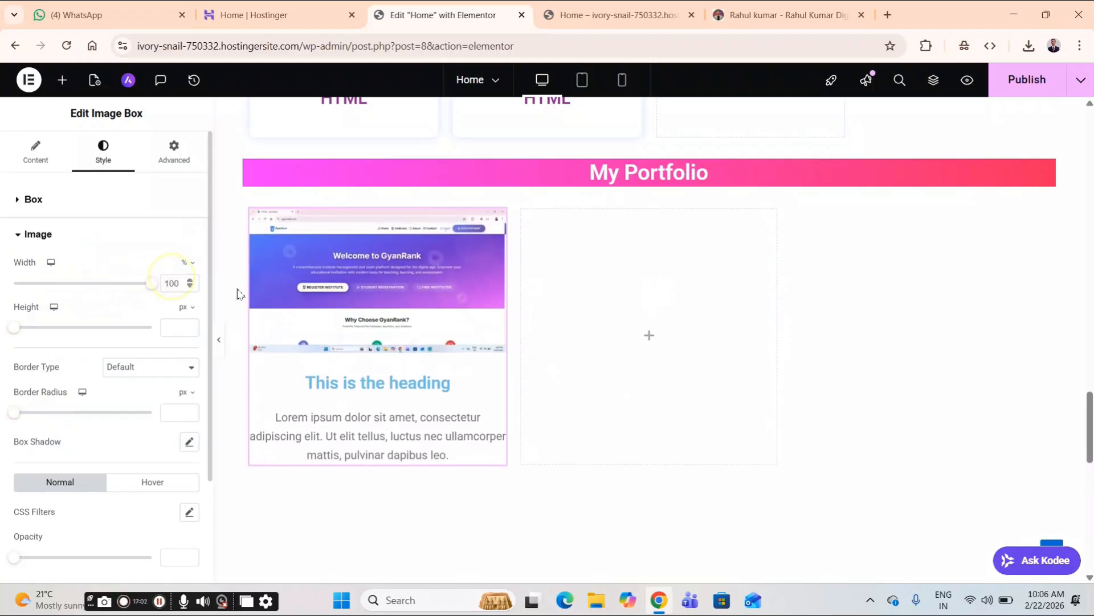
- Copy the first project card's title from the reference site and set the image box title to "The Calculator Online"
click(781, 7)
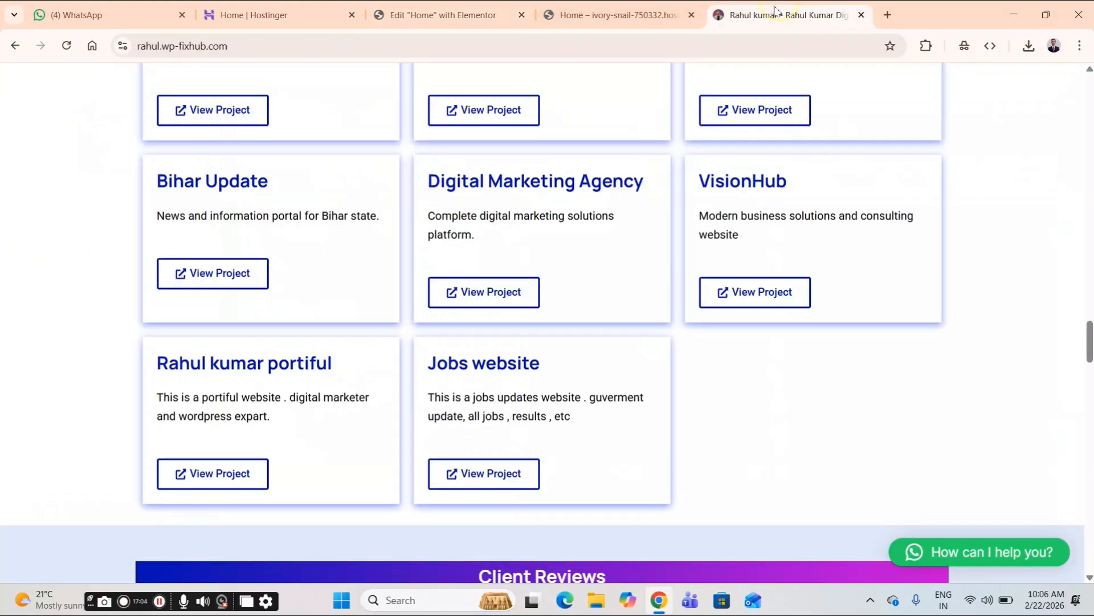
scroll(410, 203, up, 1)
scroll(413, 204, up, 7)
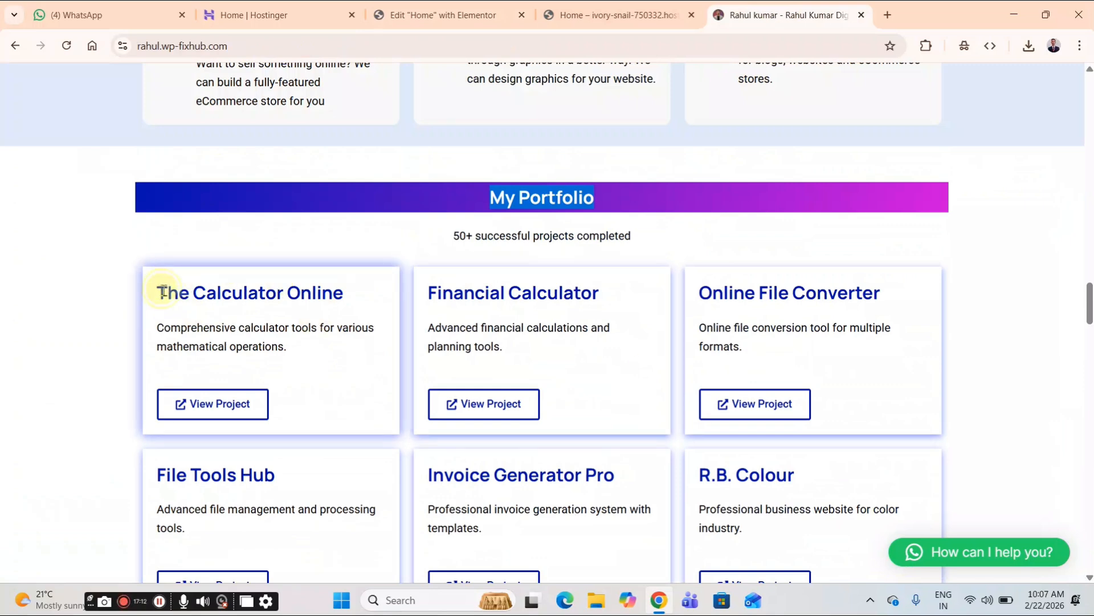
drag(162, 292, 354, 299)
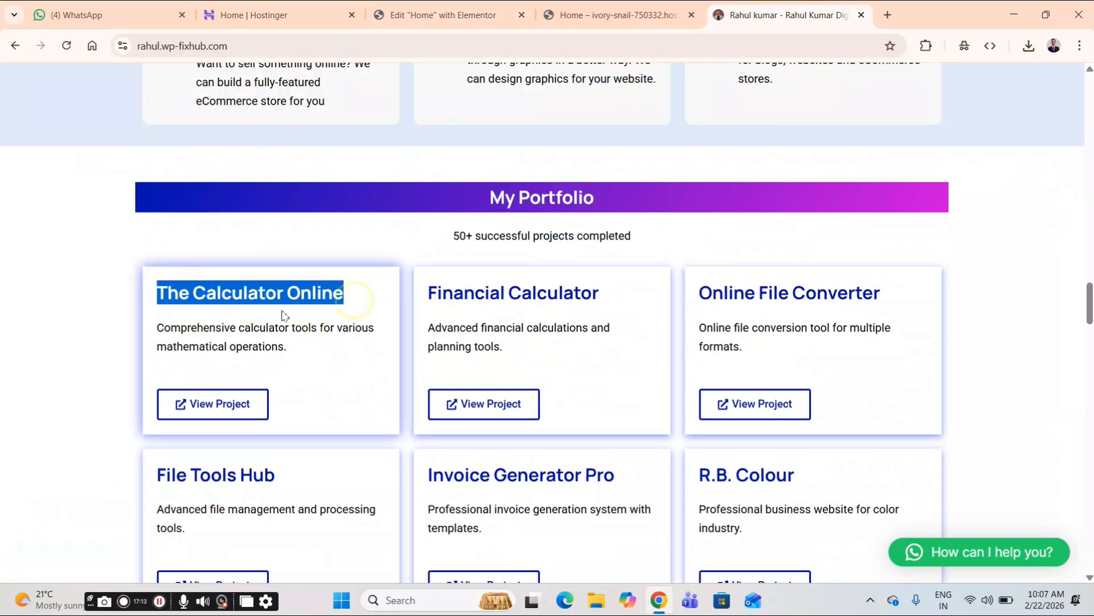
right_click(266, 278)
click(303, 296)
click(410, 15)
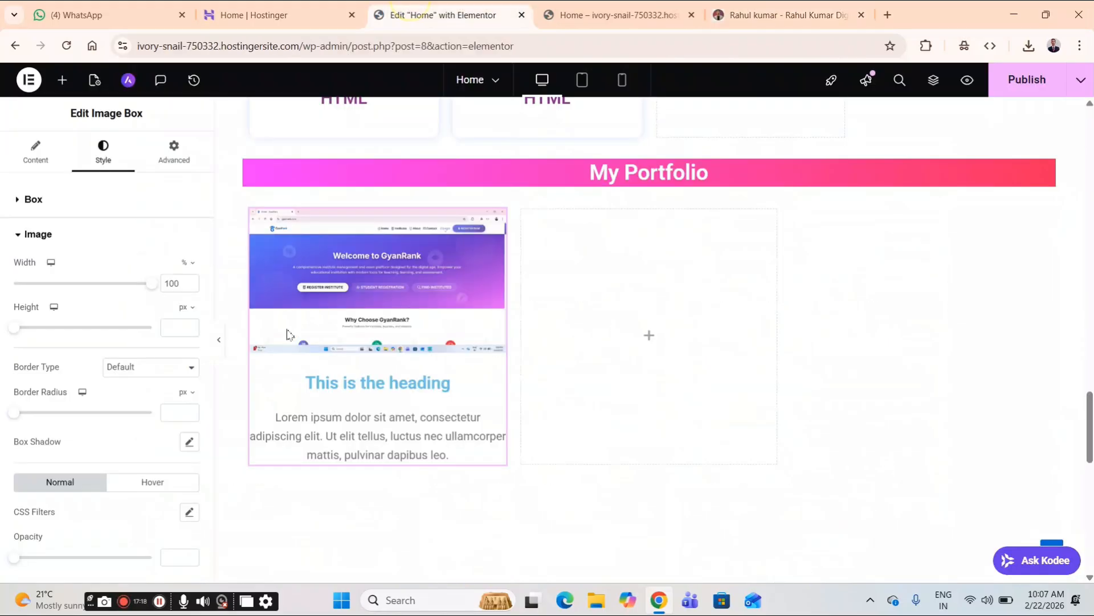
click(48, 166)
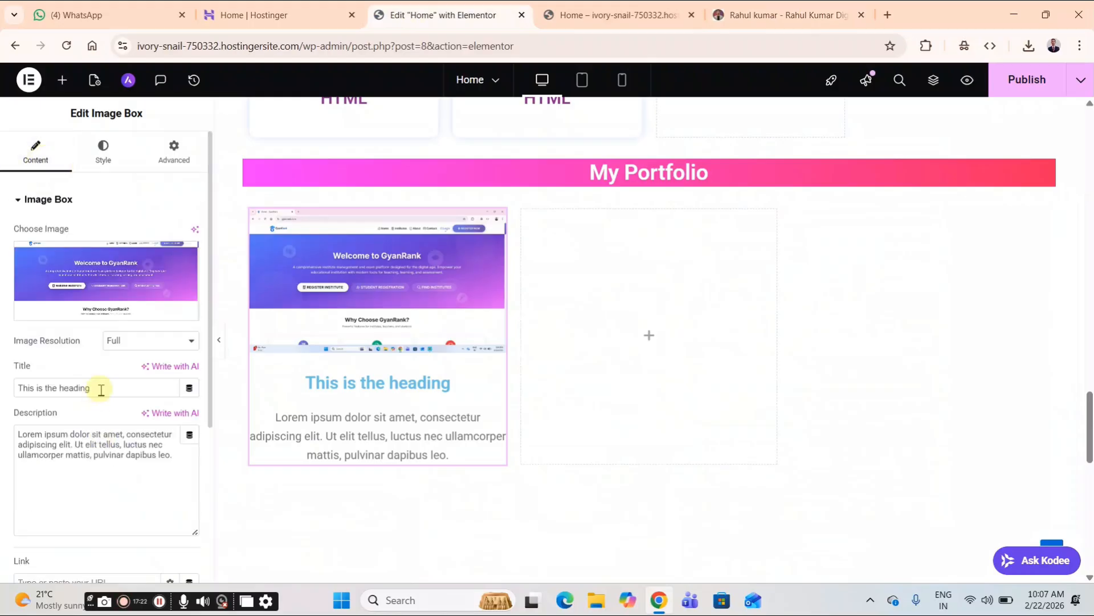
key(ctrl+a)
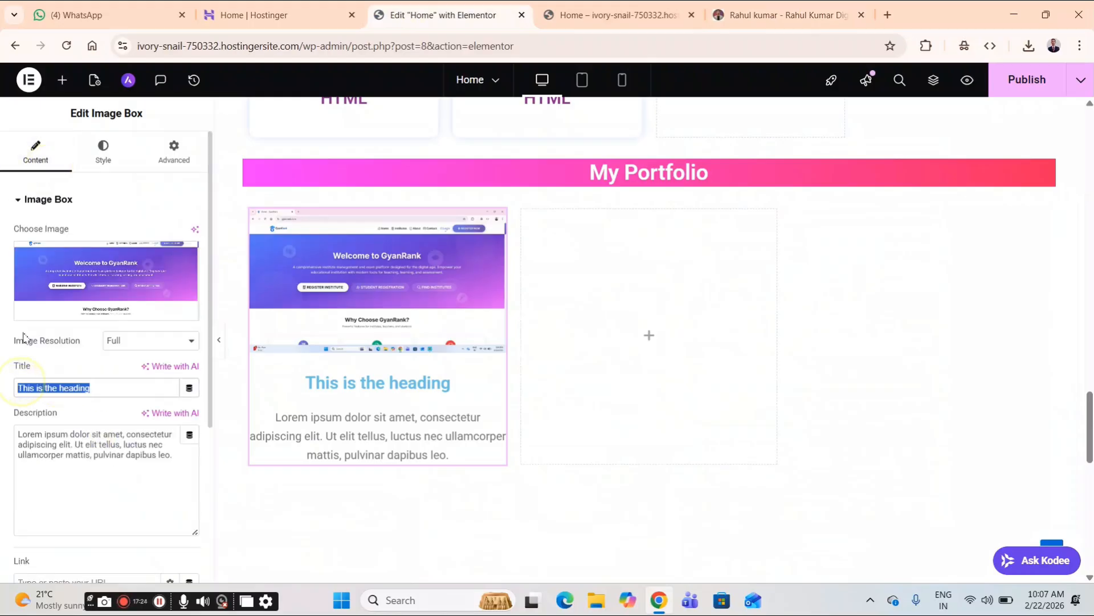
key(ctrl+v)
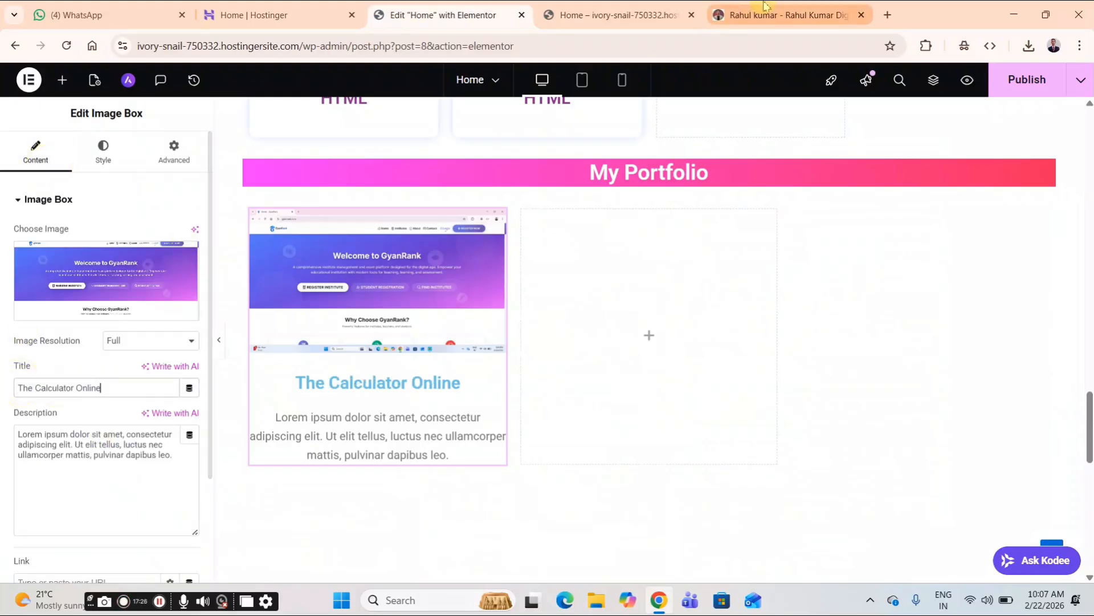
- Copy the first card's description from the reference site and replace the image box description with "Comprehensive calculator tools for various mathematical operations."
click(764, 7)
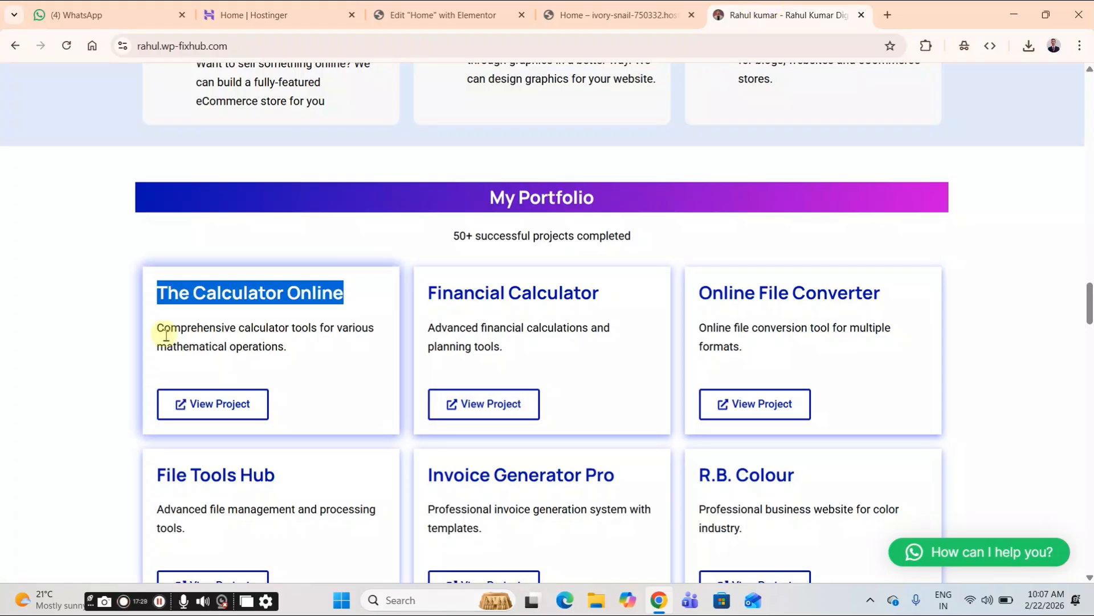
drag(158, 329, 309, 362)
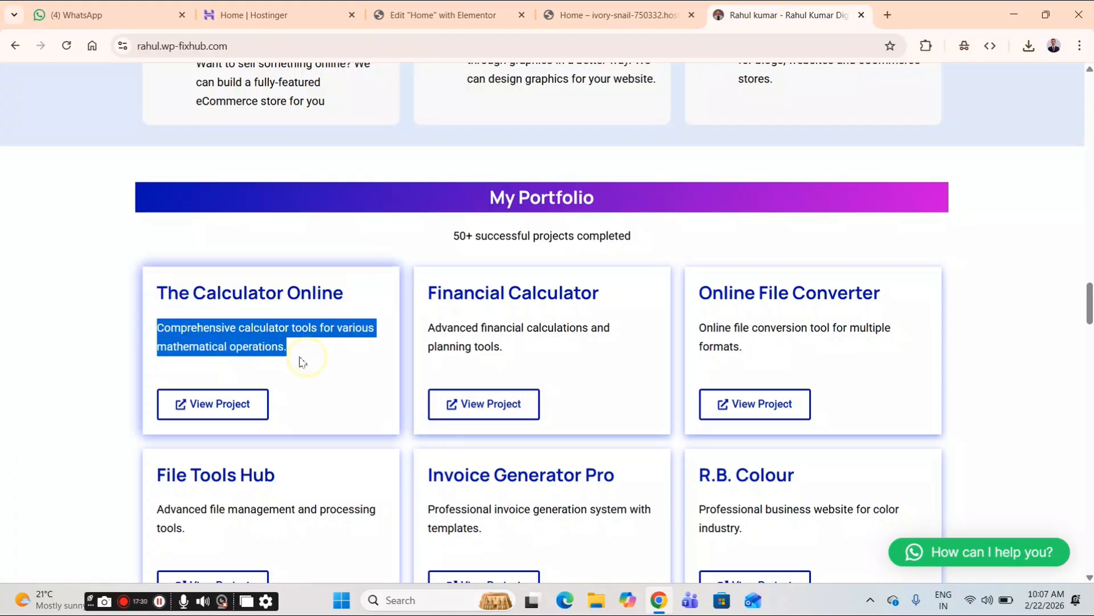
click(308, 344)
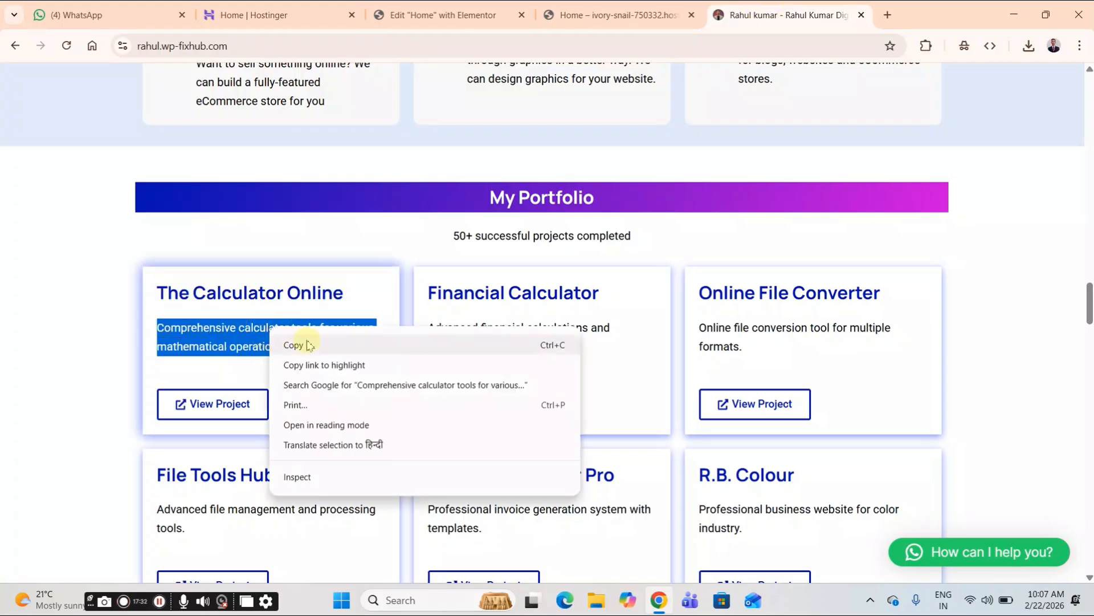
click(430, 14)
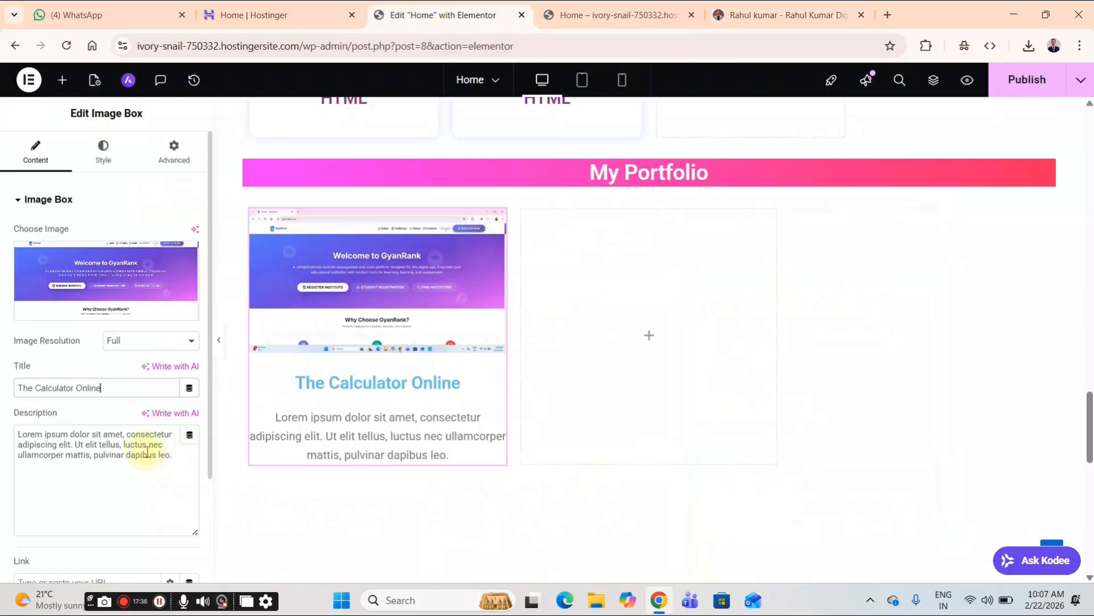
triple_click(53, 432)
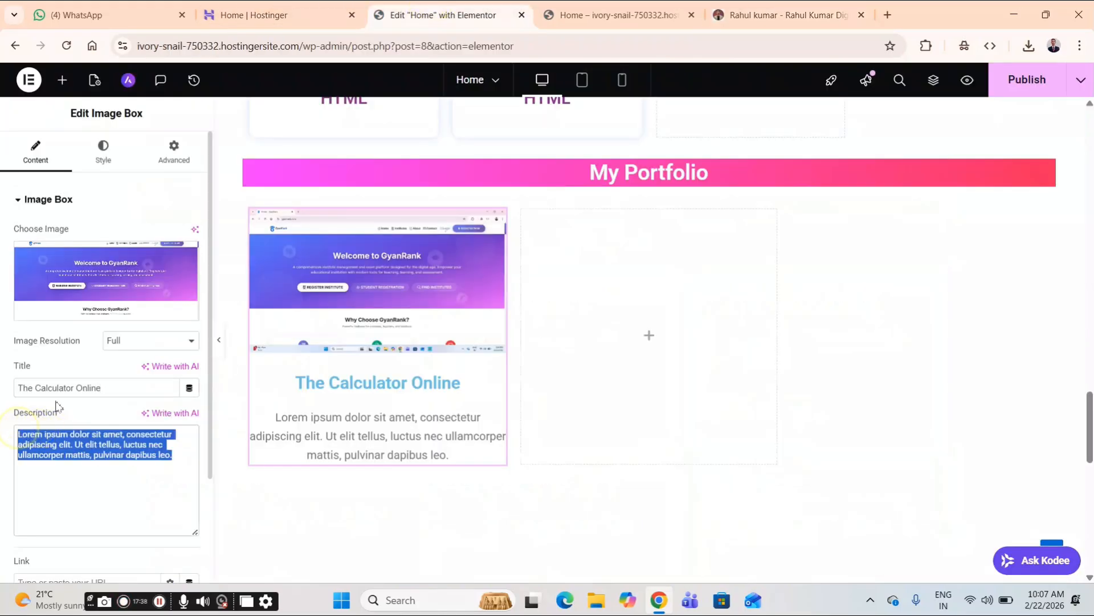
text(Comprehensive calculator tools for various mathematical operations.)
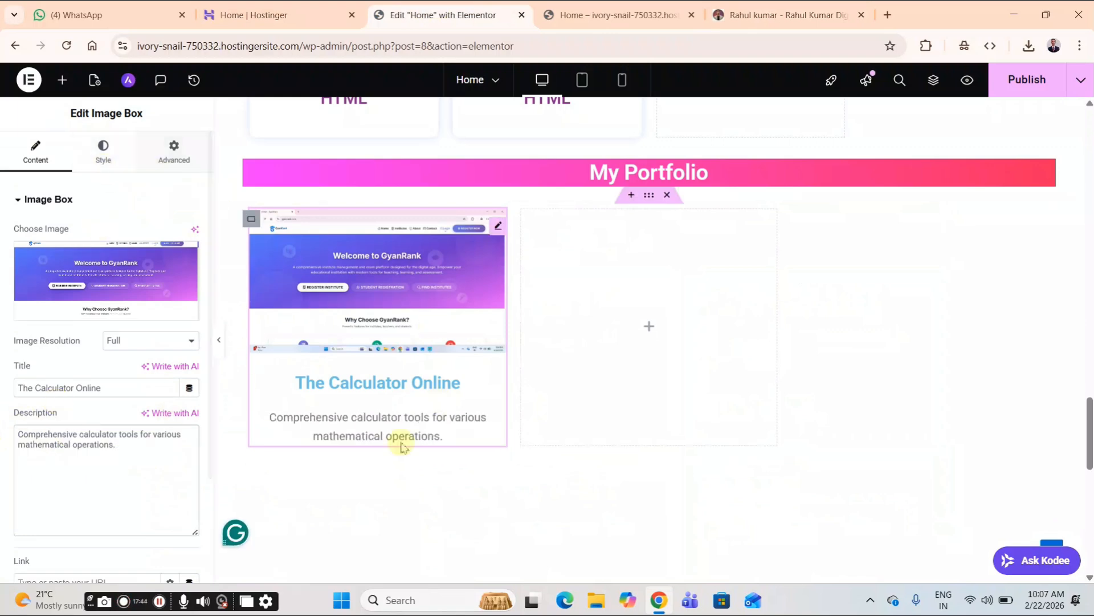
- Unlink the image box's padding values and set its bottom padding to 10 px
click(171, 163)
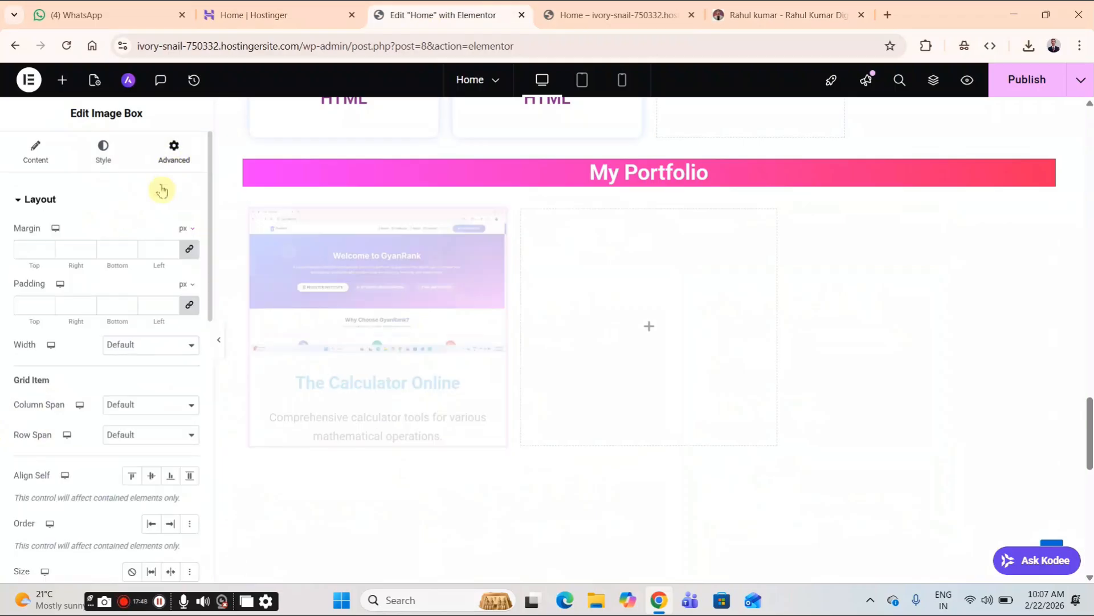
click(190, 307)
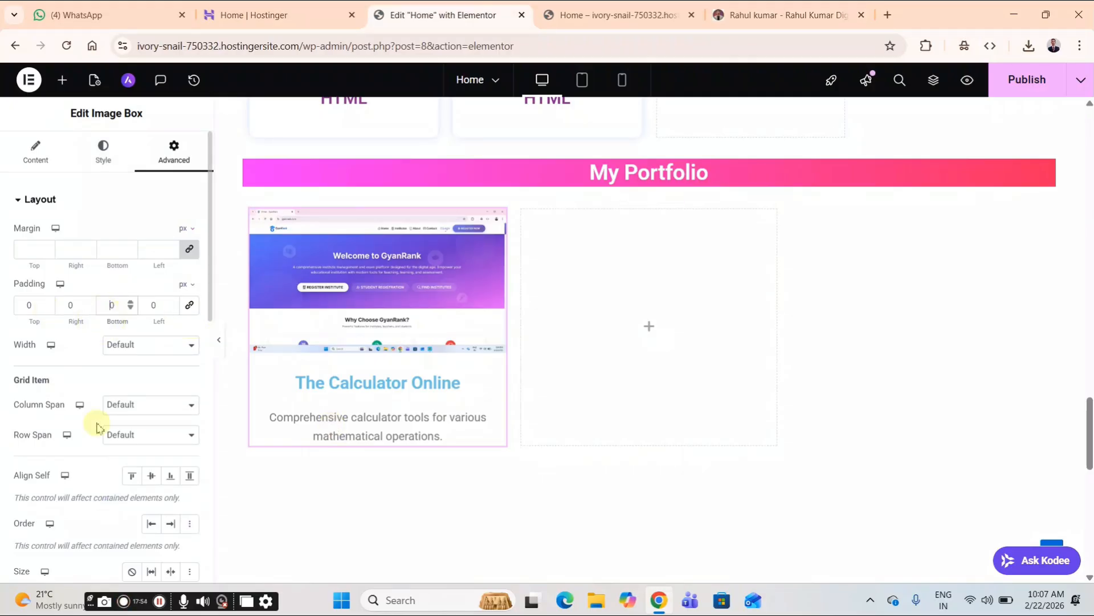
text(1)
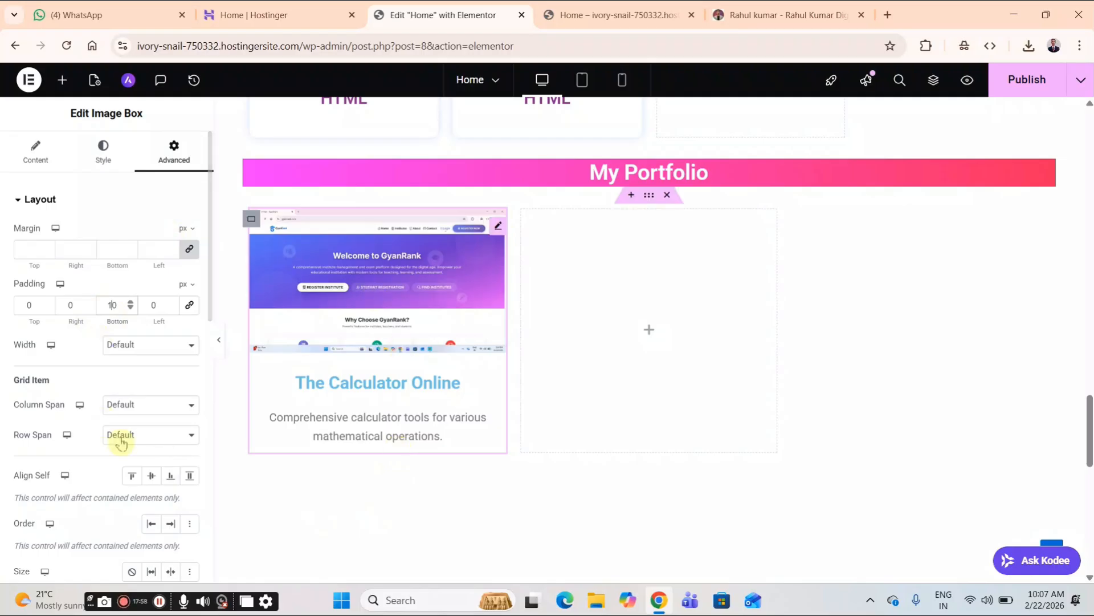
- Add a box shadow to the image box's normal border state with the pale blue colour rgba(181, 203, 234, 0.5)
scroll(120, 445, down, 10)
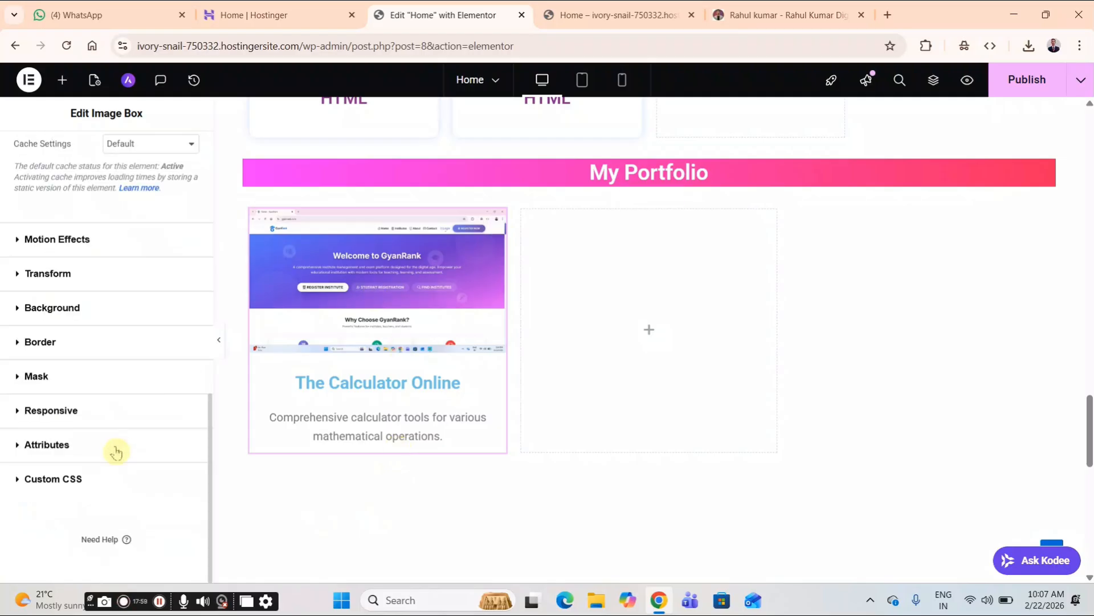
click(40, 342)
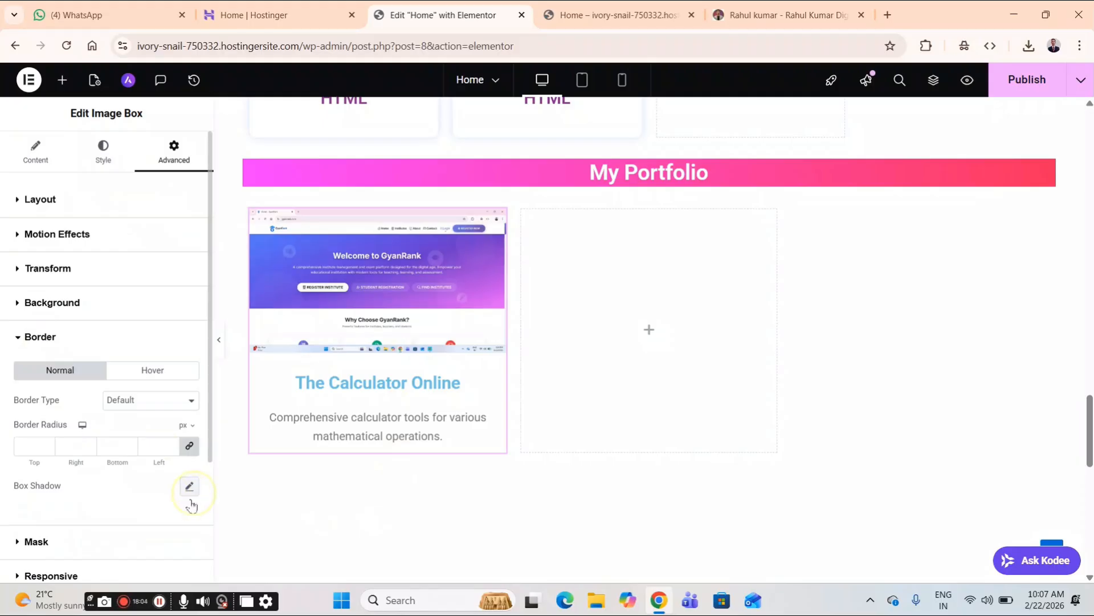
click(190, 491)
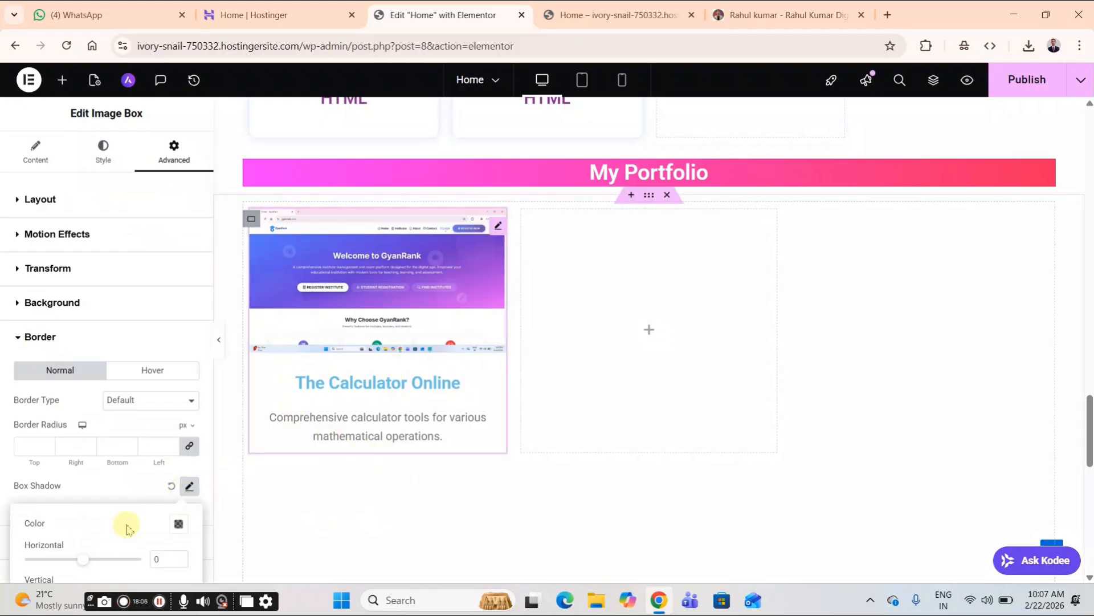
click(179, 531)
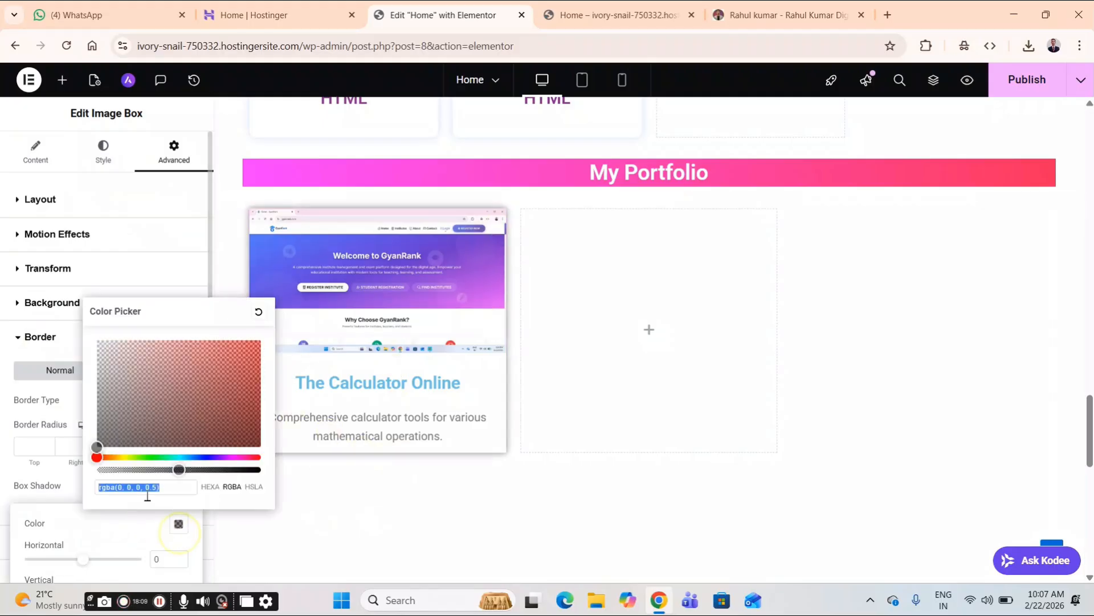
click(195, 456)
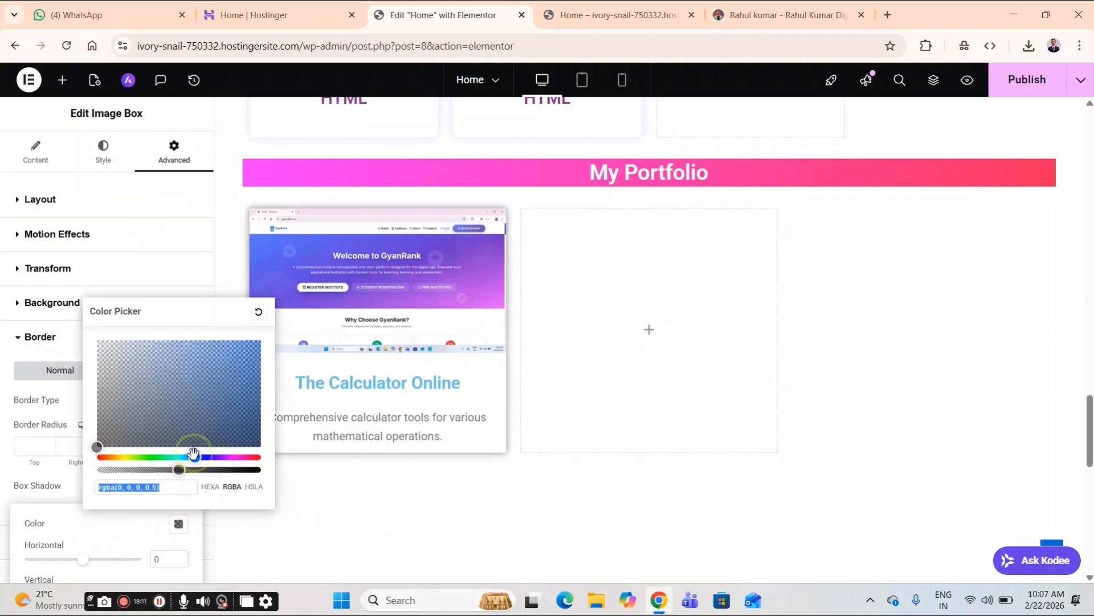
click(130, 356)
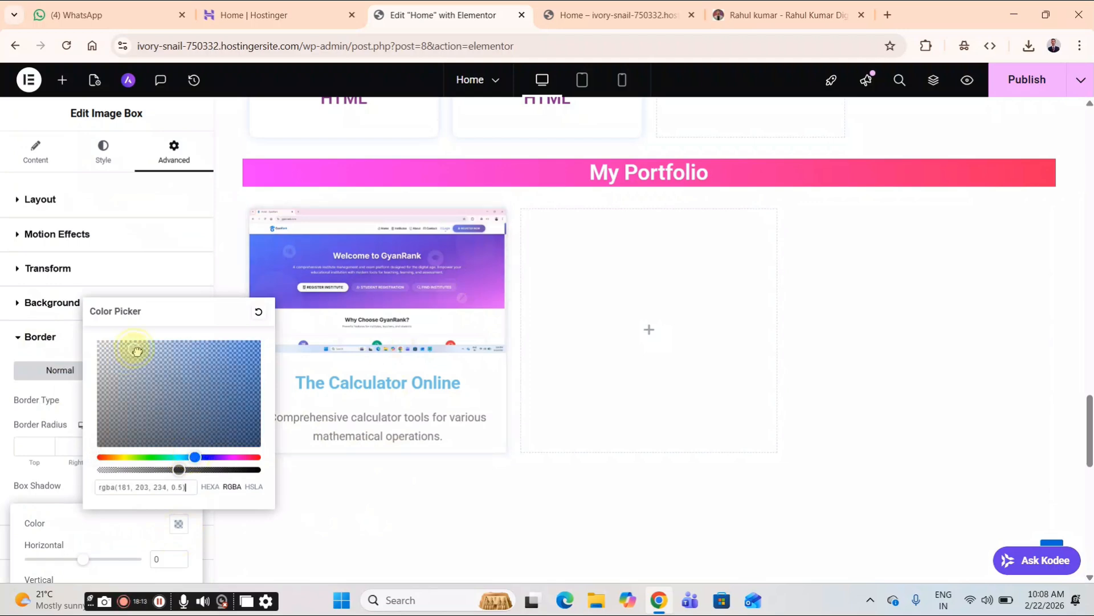
click(18, 474)
- Add a box shadow in a stronger light blue to the image box's hover border state
click(151, 372)
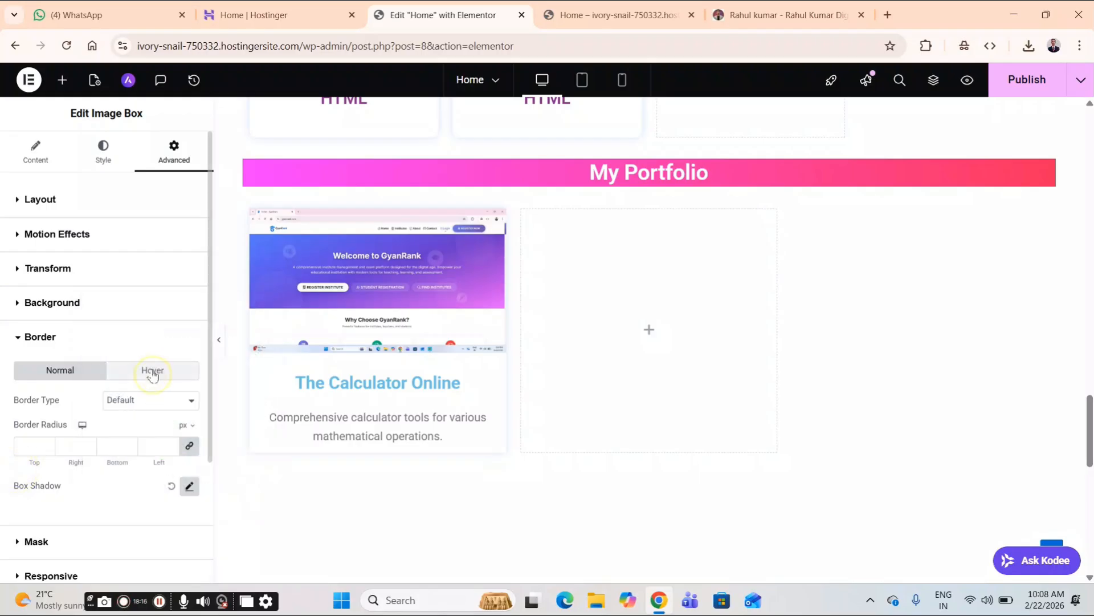
click(190, 488)
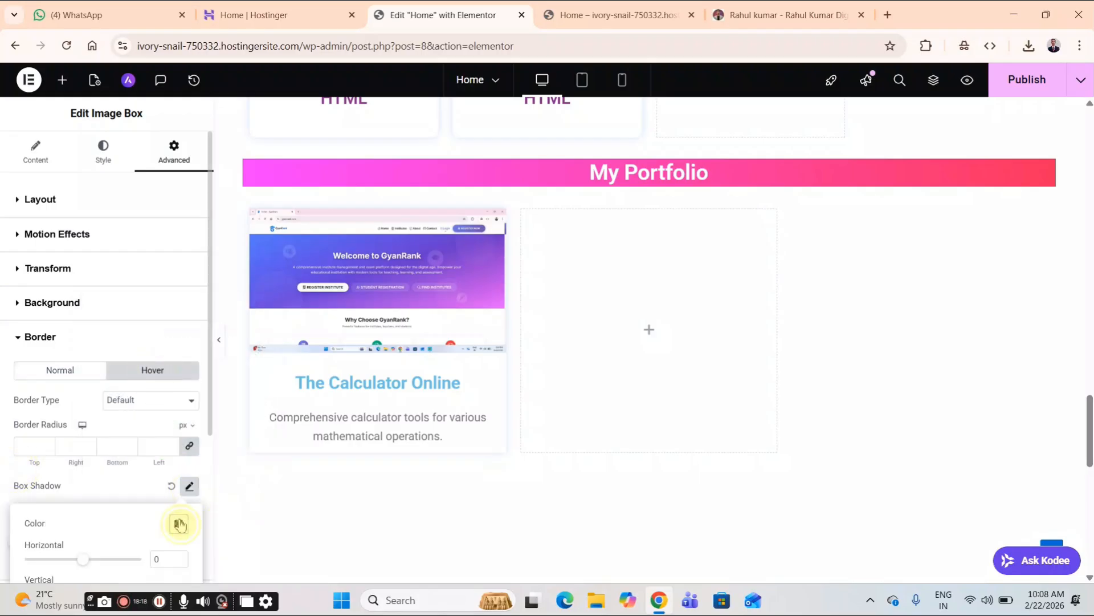
click(179, 525)
click(199, 458)
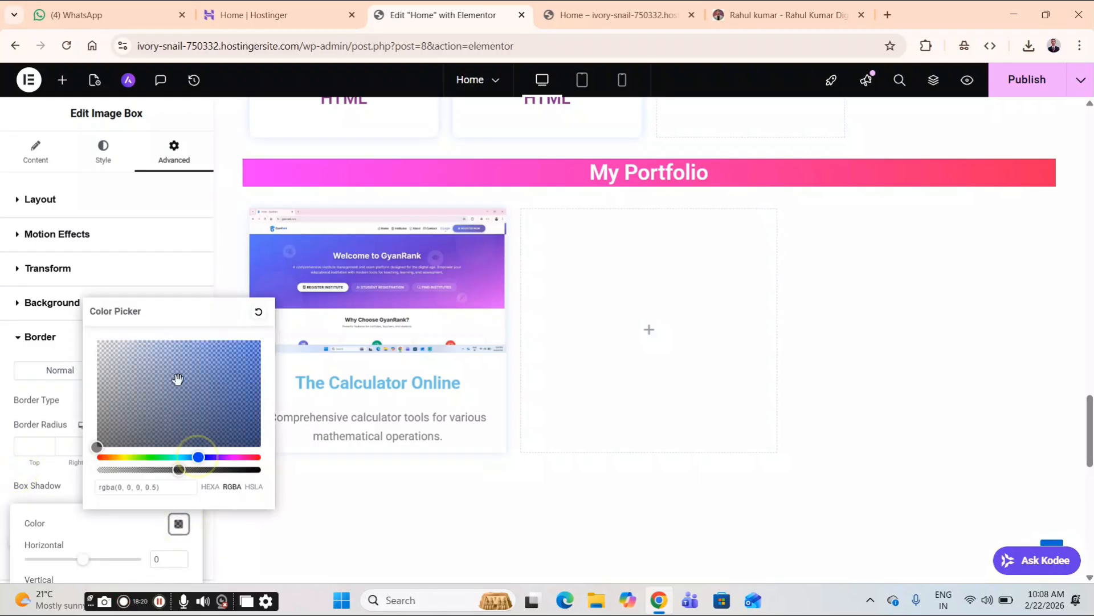
click(170, 342)
click(41, 485)
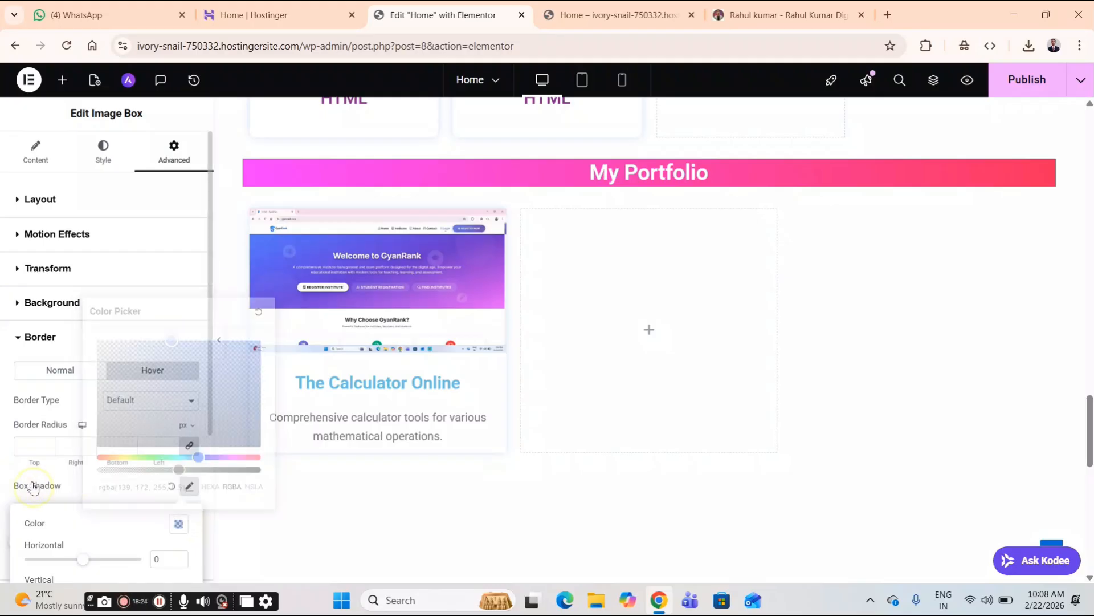
- Copy the finished image box and paste it into the second and third cells of the My Portfolio grid's first row
right_click(374, 326)
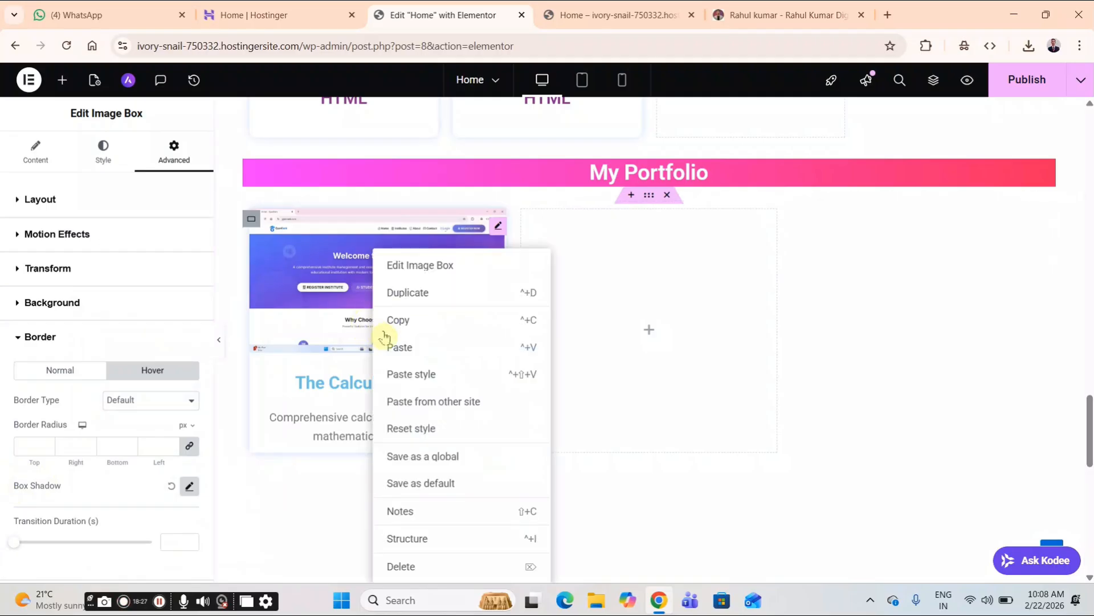
click(443, 325)
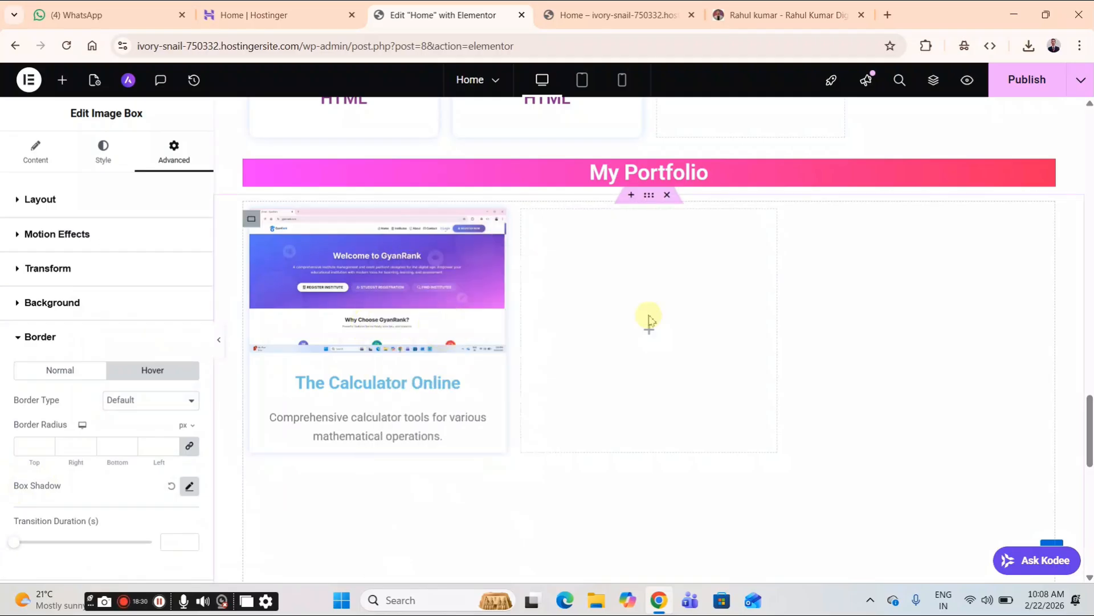
right_click(652, 340)
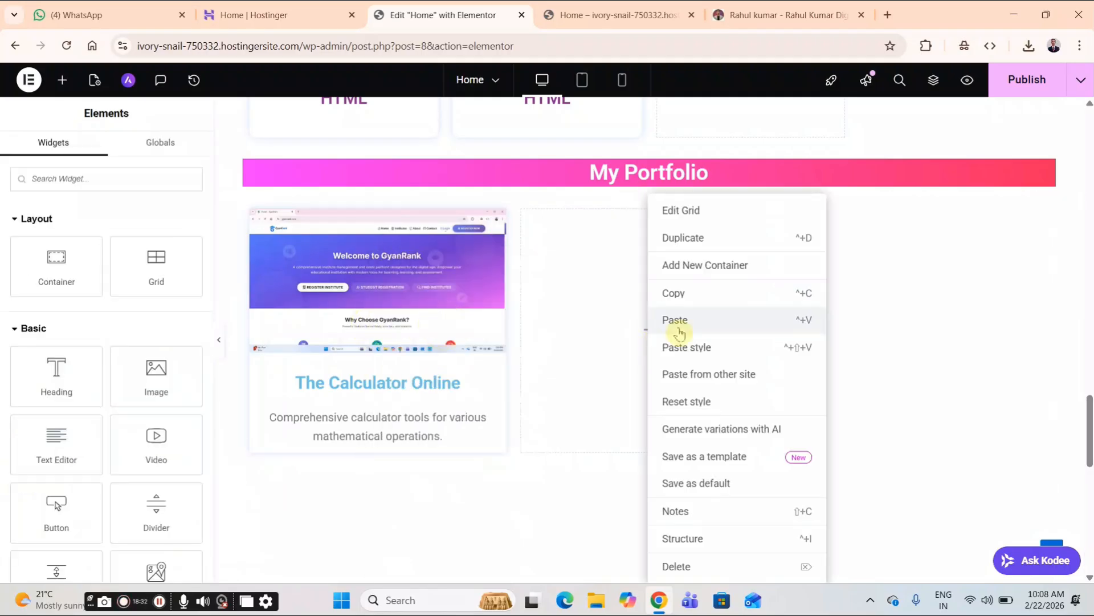
click(713, 330)
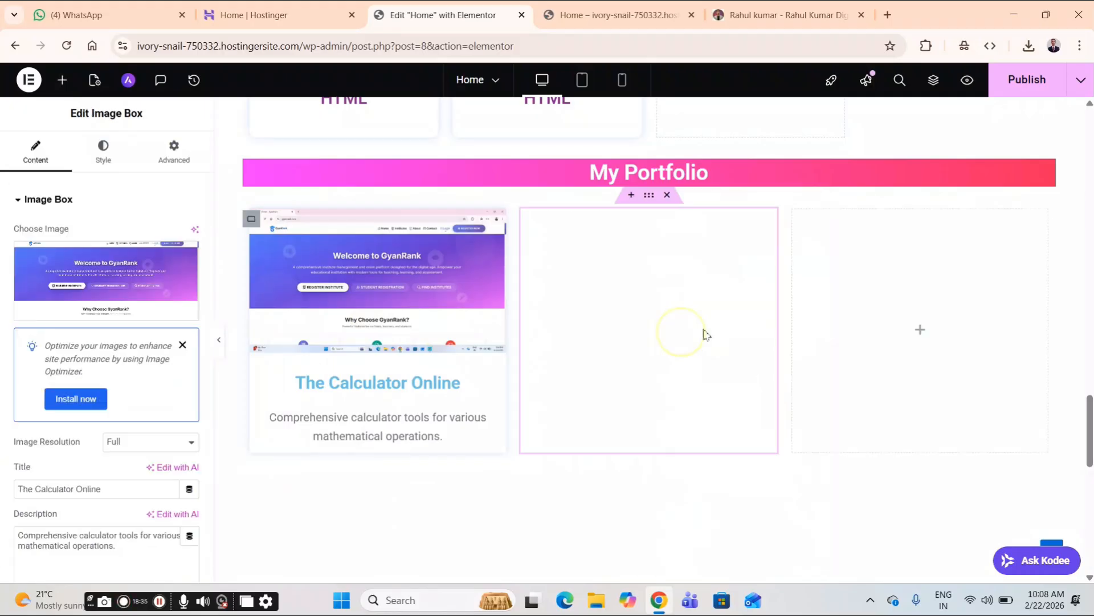
right_click(913, 319)
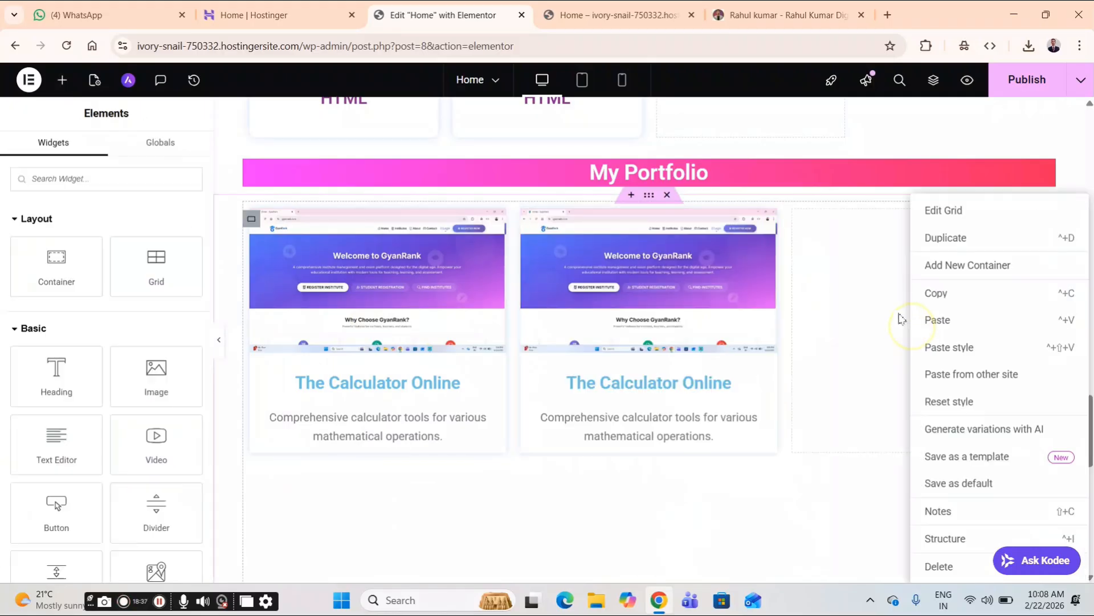
click(937, 320)
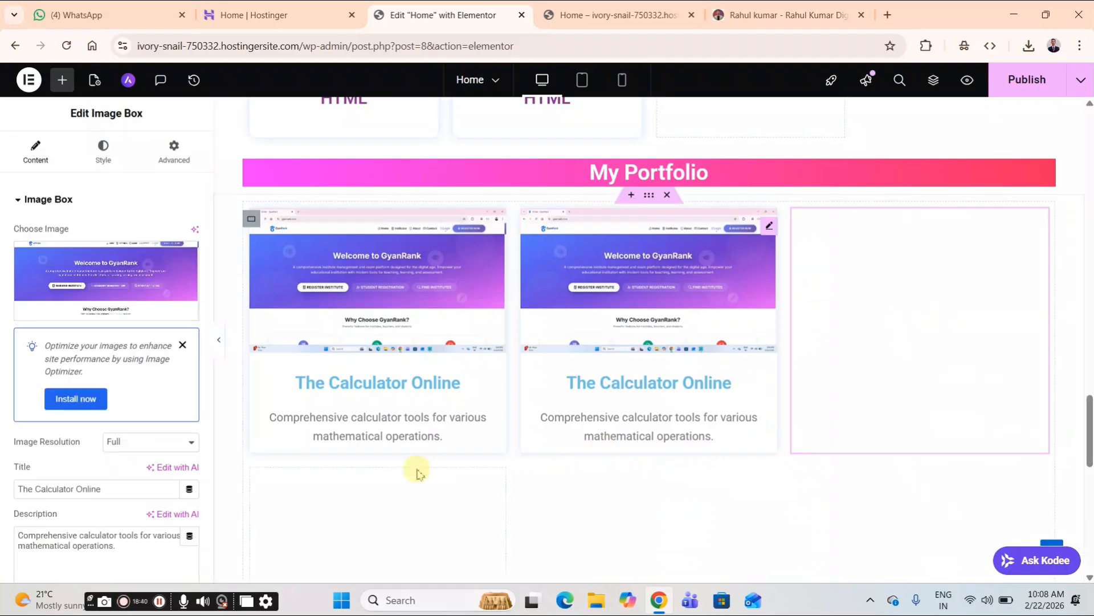
- Paste the copied image box into all three cells of the portfolio grid's second row and the first cell of its third row
scroll(422, 470, down, 3)
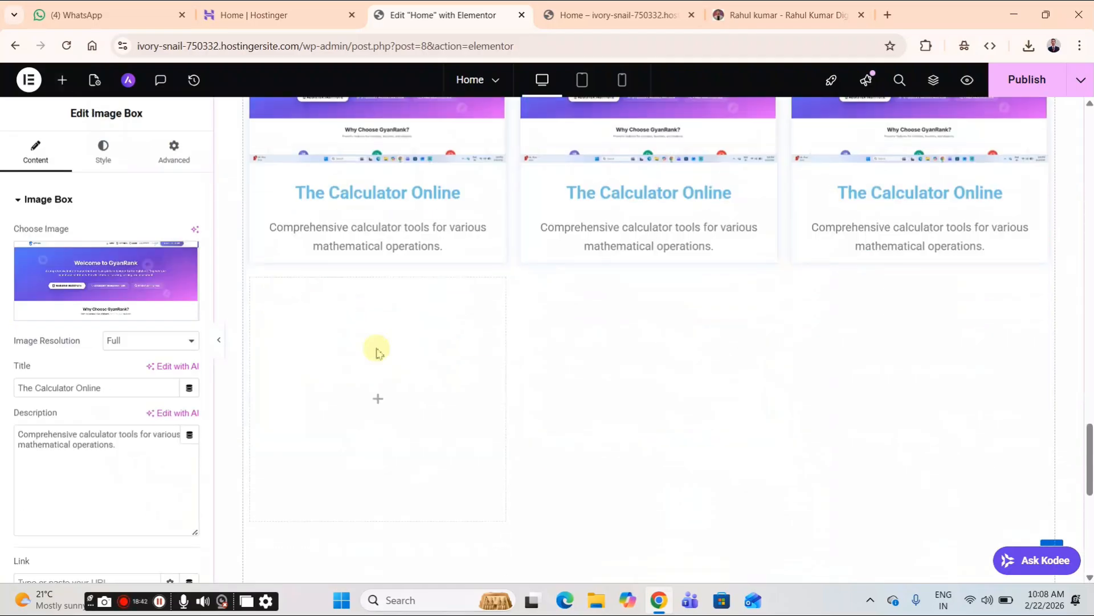
right_click(367, 386)
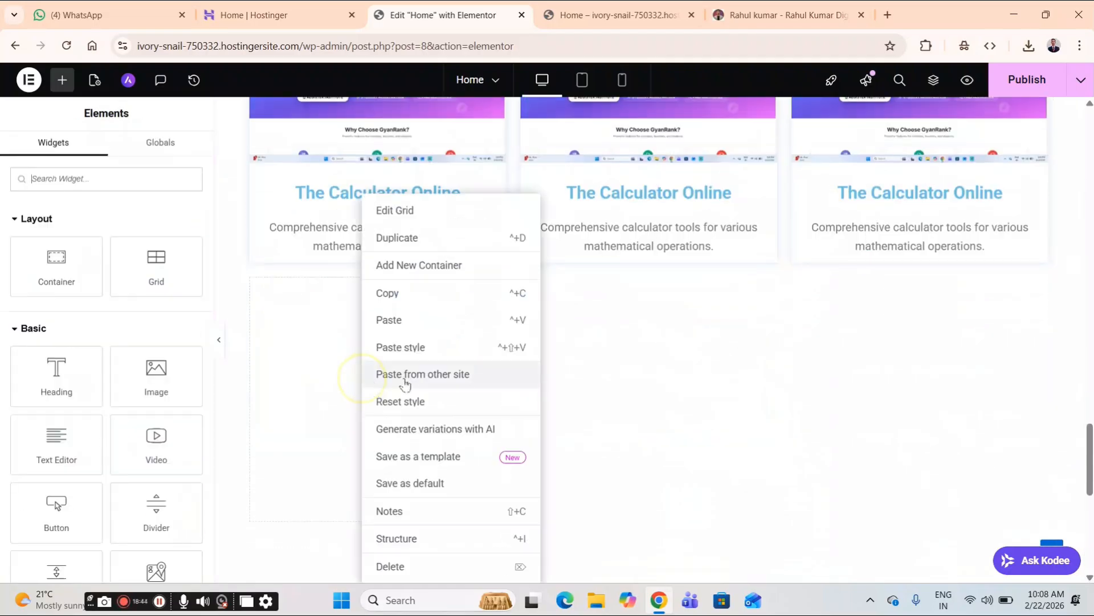
click(418, 321)
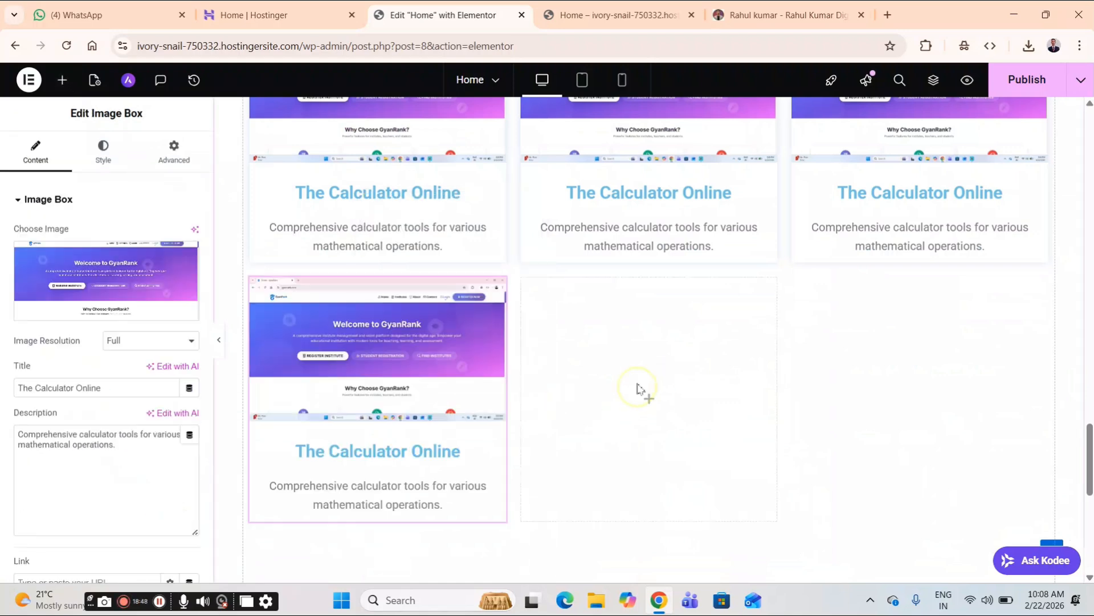
right_click(638, 390)
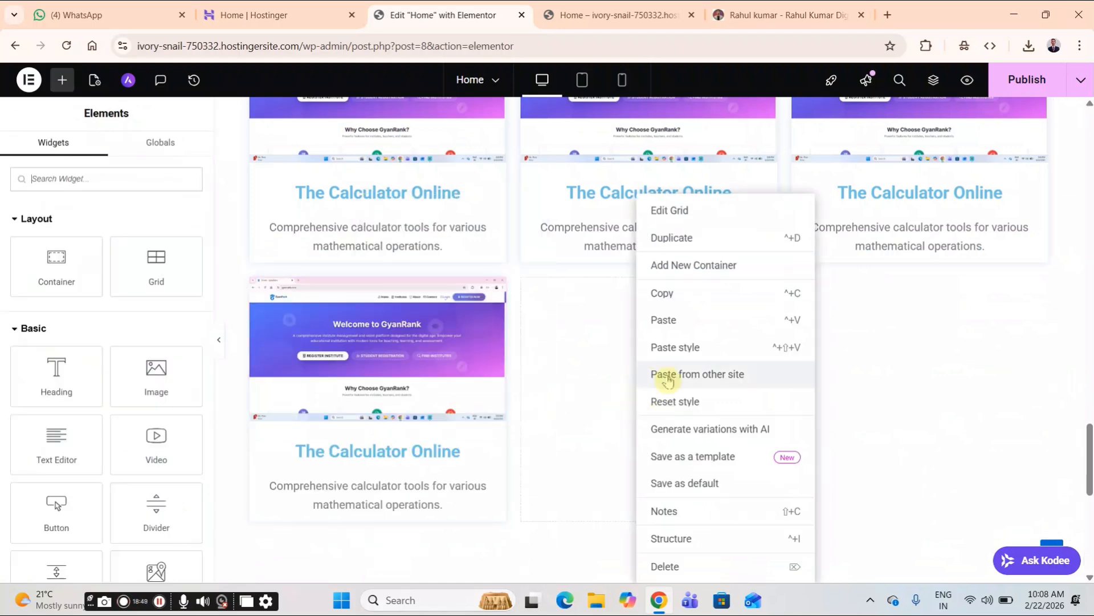
click(678, 327)
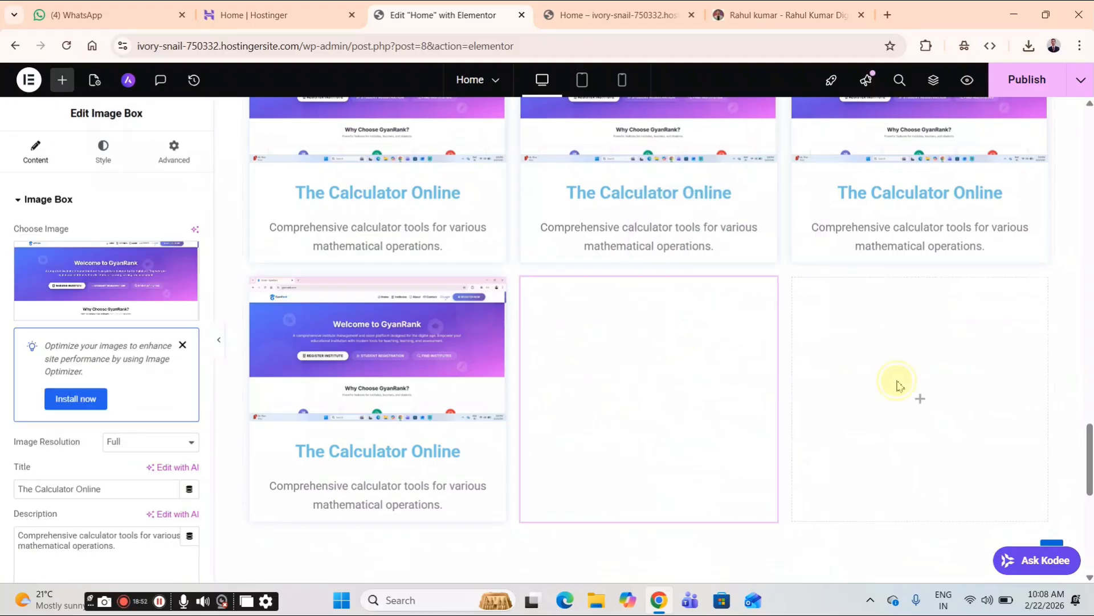
right_click(896, 383)
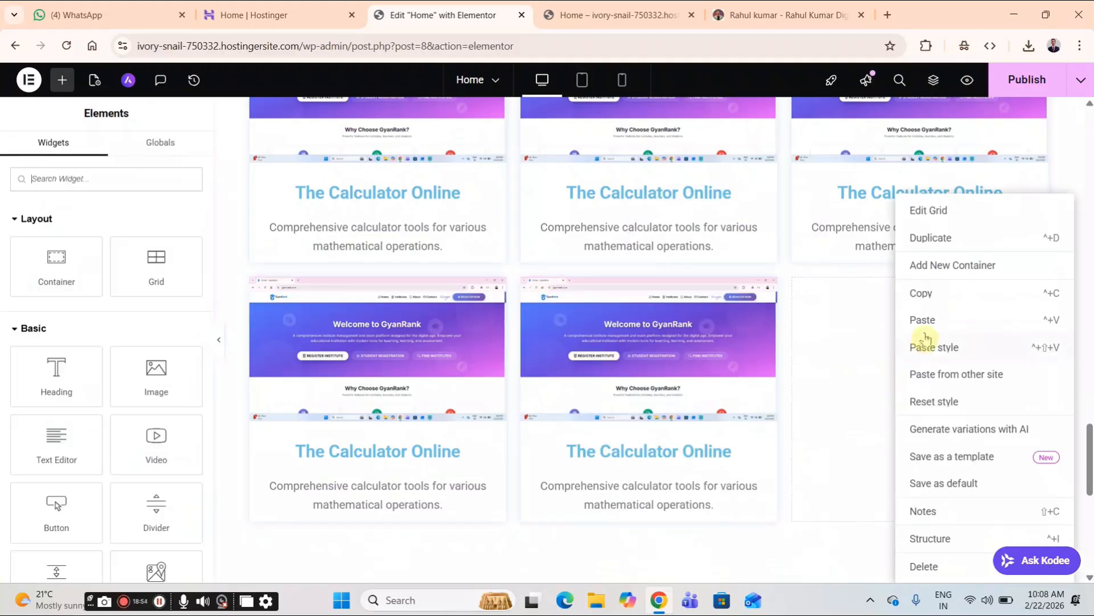
click(923, 320)
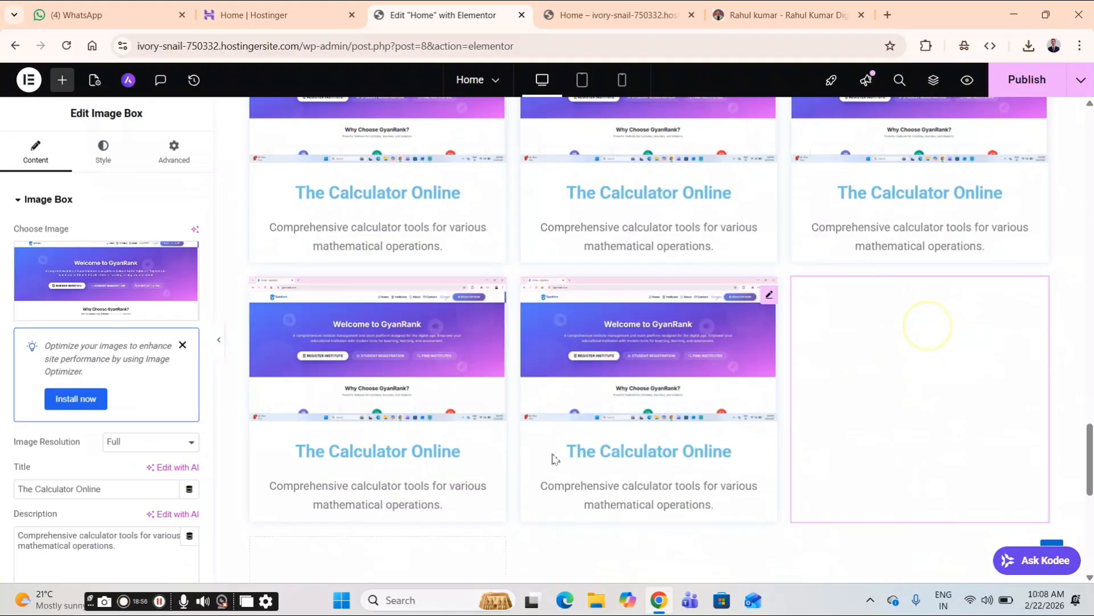
scroll(542, 447, down, 3)
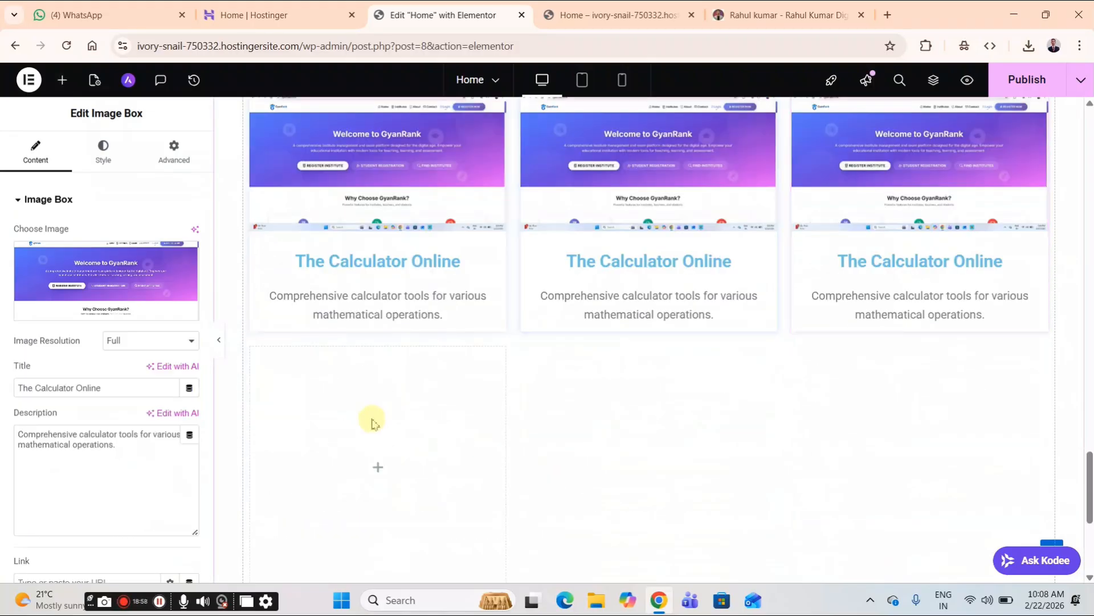
right_click(371, 439)
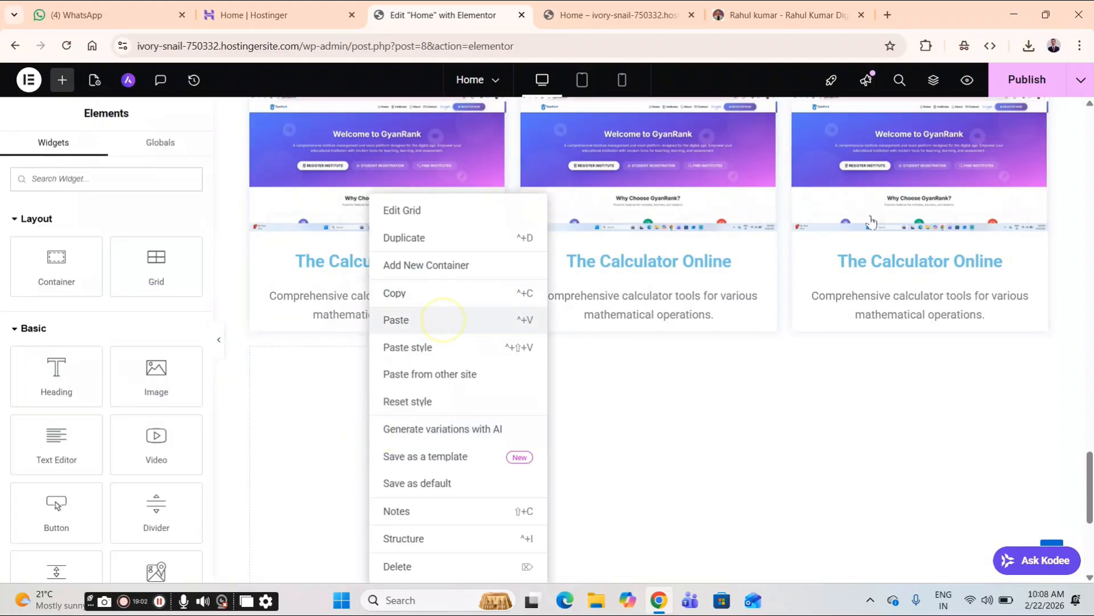
click(443, 320)
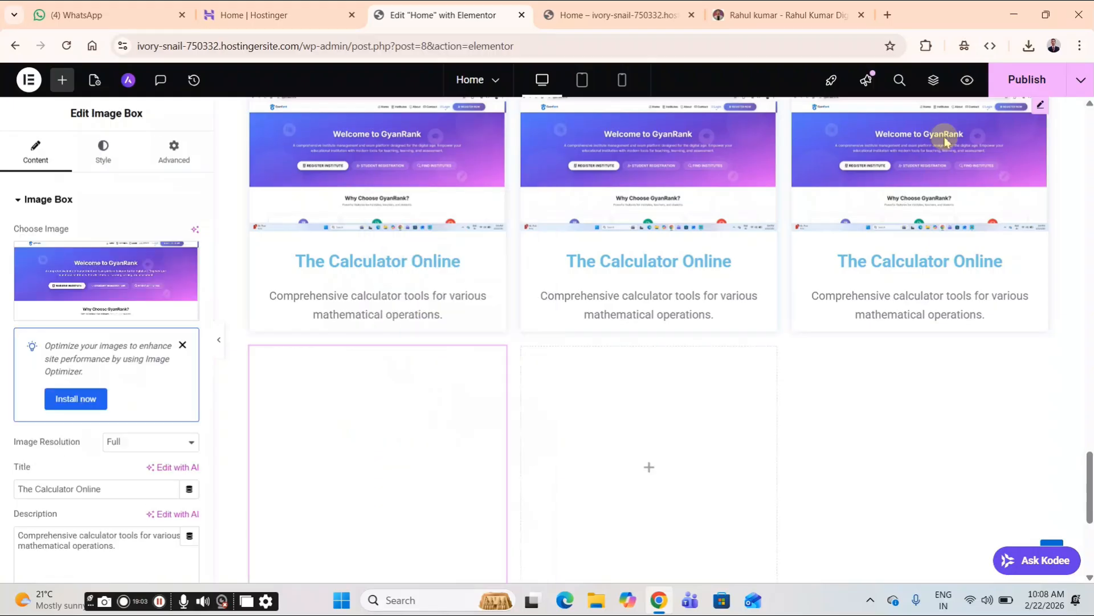
- Publish the page, then reload the live home page and check it down to the My Portfolio section
click(1020, 79)
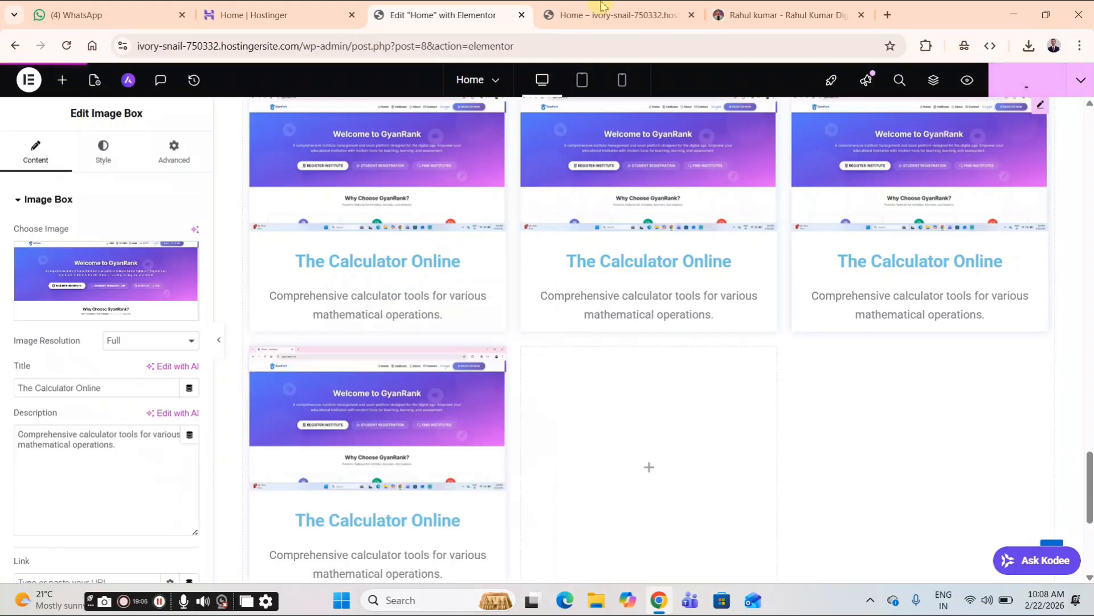
mouse_move(601, 4)
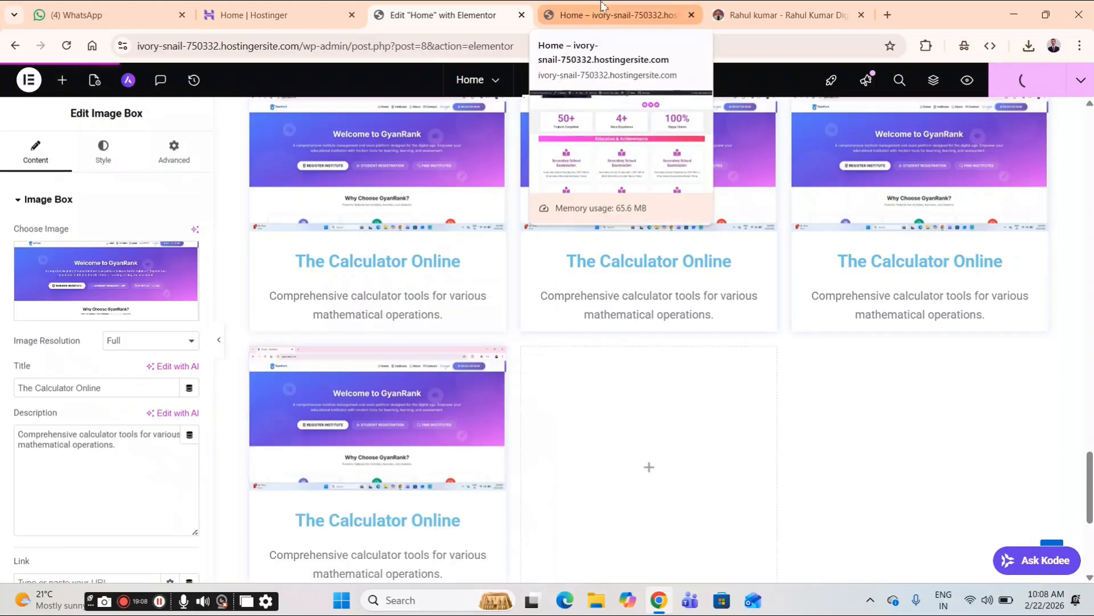
click(601, 6)
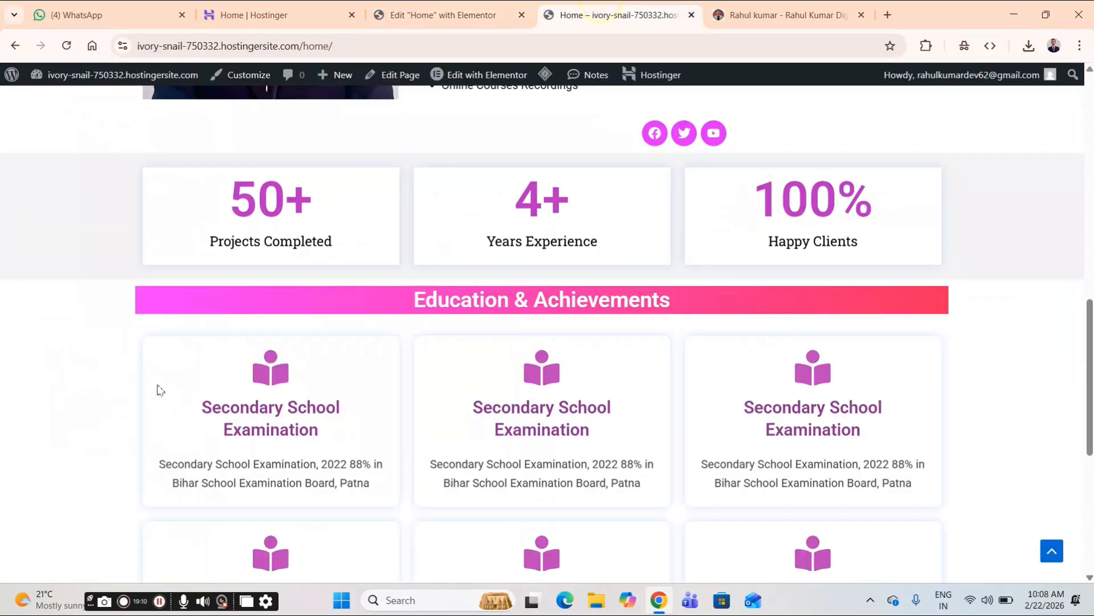
scroll(135, 275, up, 12)
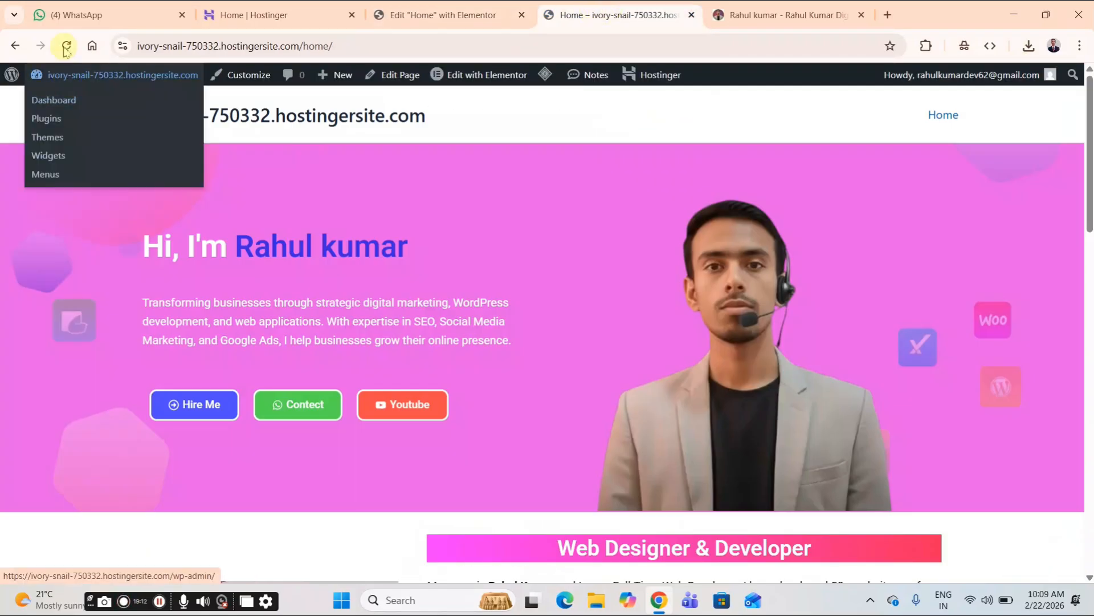
click(66, 47)
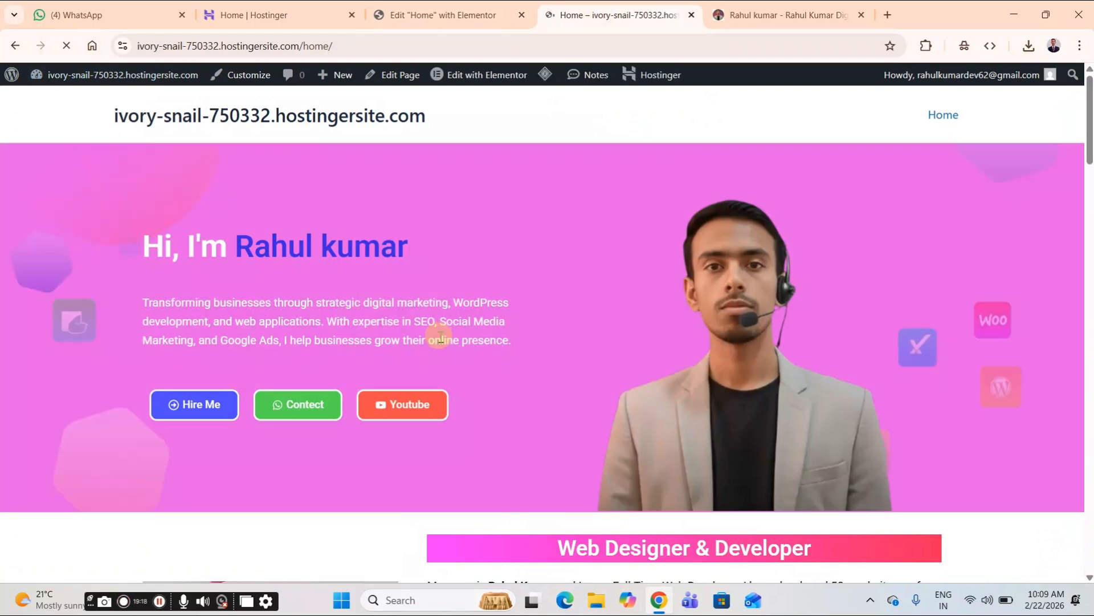
scroll(610, 331, down, 6)
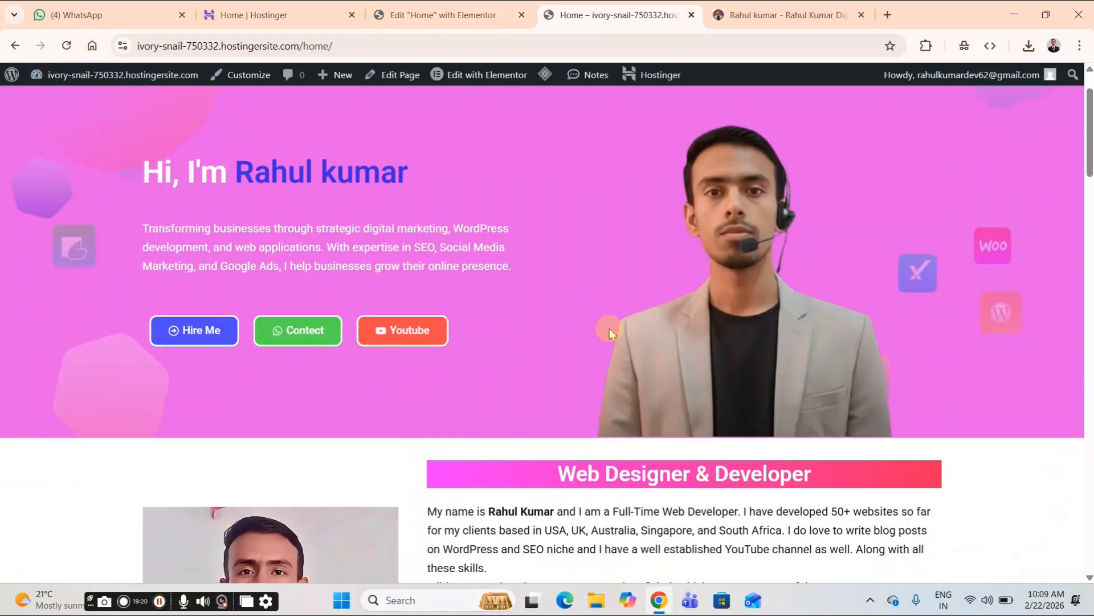
scroll(610, 332, down, 5)
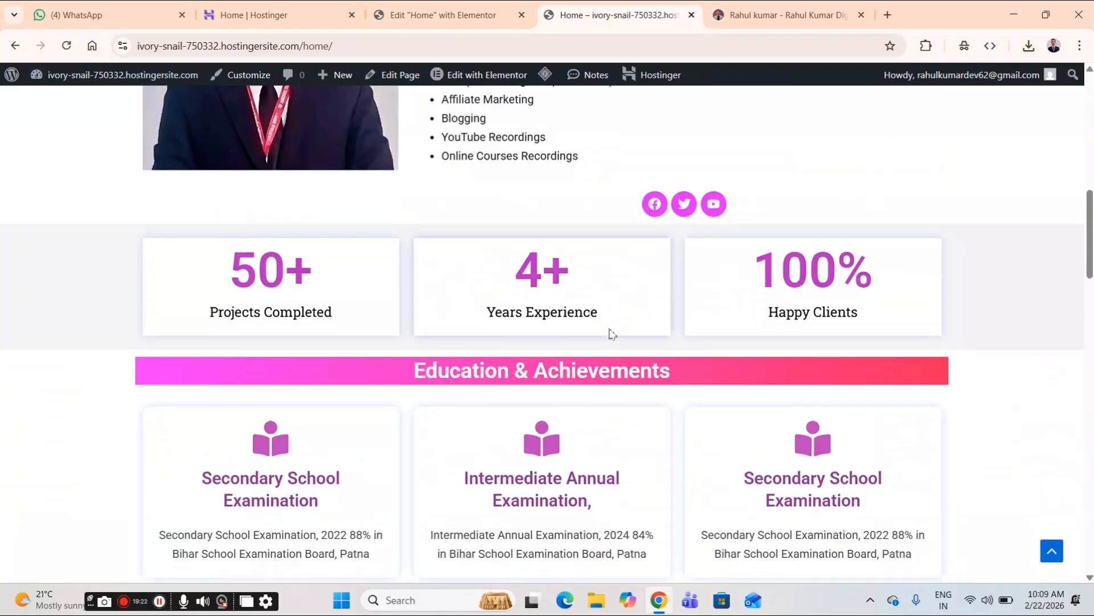
scroll(610, 331, down, 3)
scroll(610, 331, down, 10)
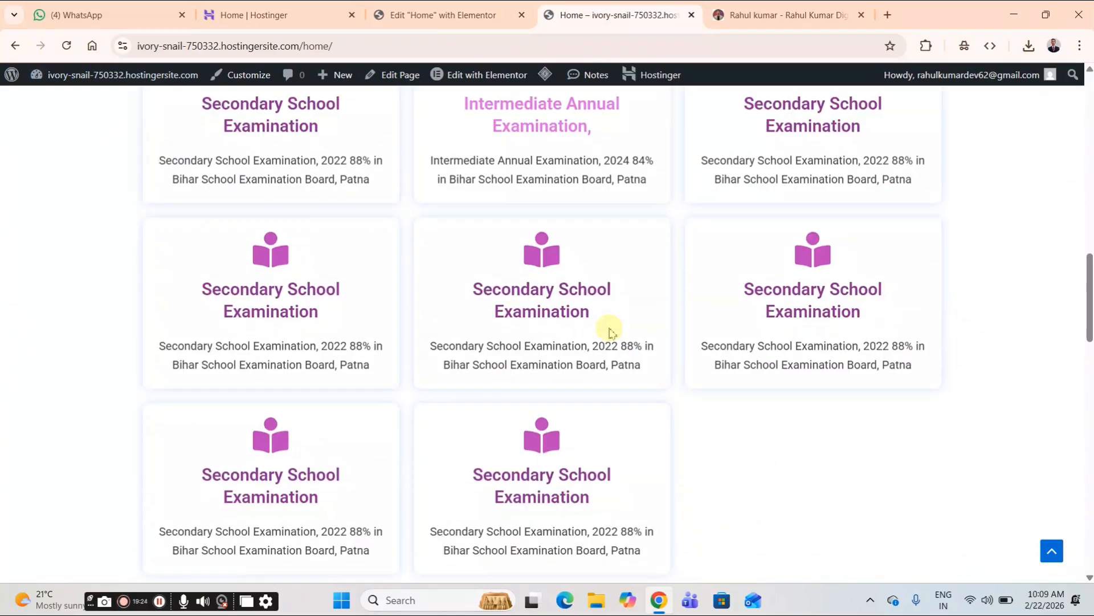
scroll(491, 245, down, 4)
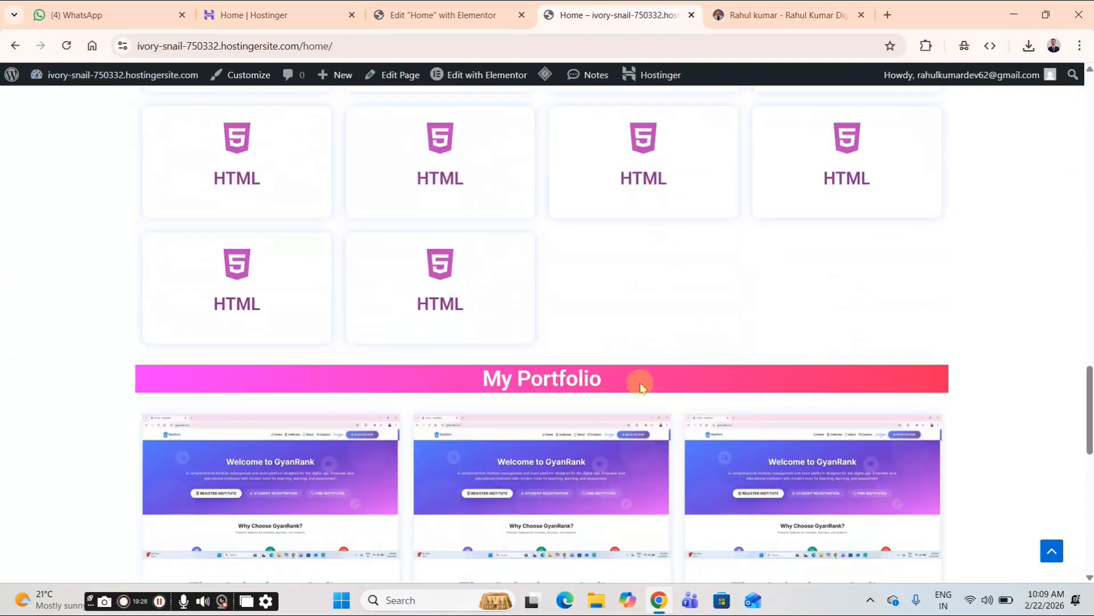
- Check the live page's portfolio grid to its end, then examine the reference site's sections below My Portfolio, including Get In Touch and Gallery
scroll(630, 378, down, 6)
scroll(626, 381, down, 5)
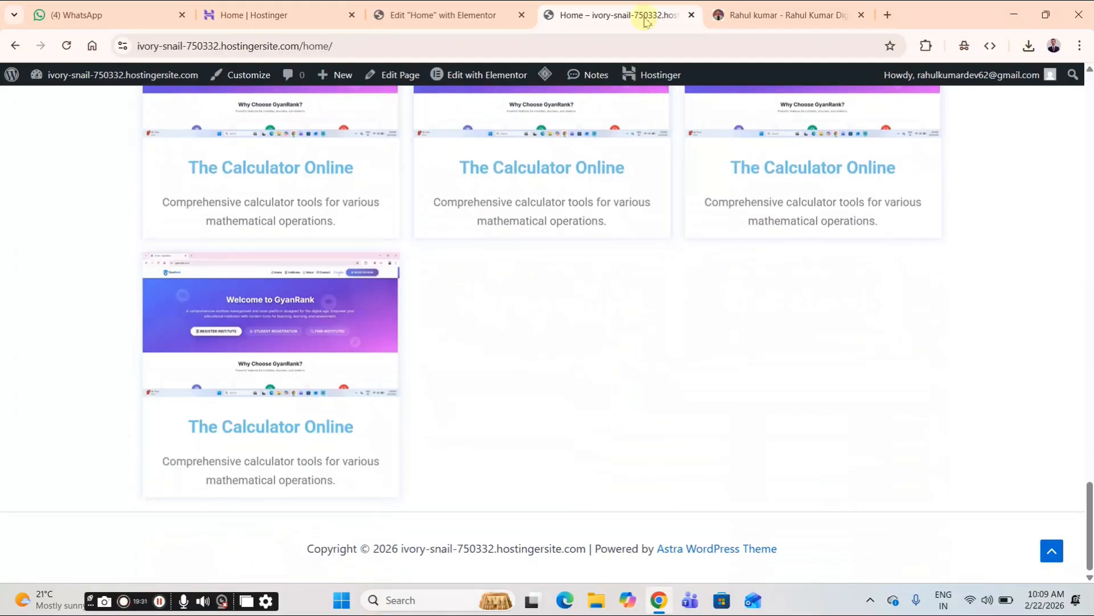
click(753, 10)
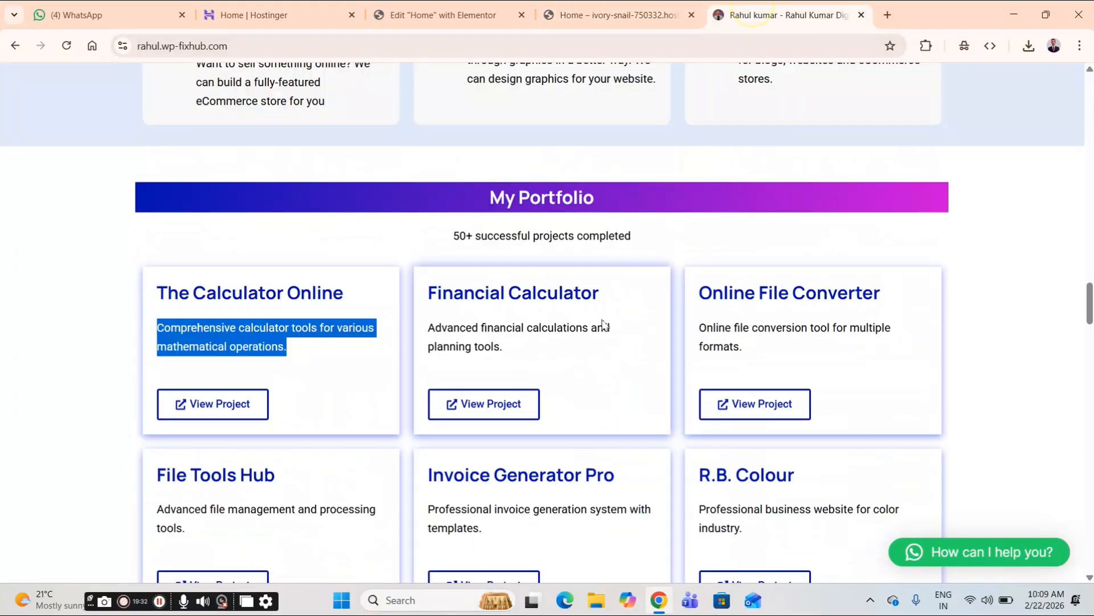
scroll(604, 319, down, 10)
scroll(589, 313, down, 2)
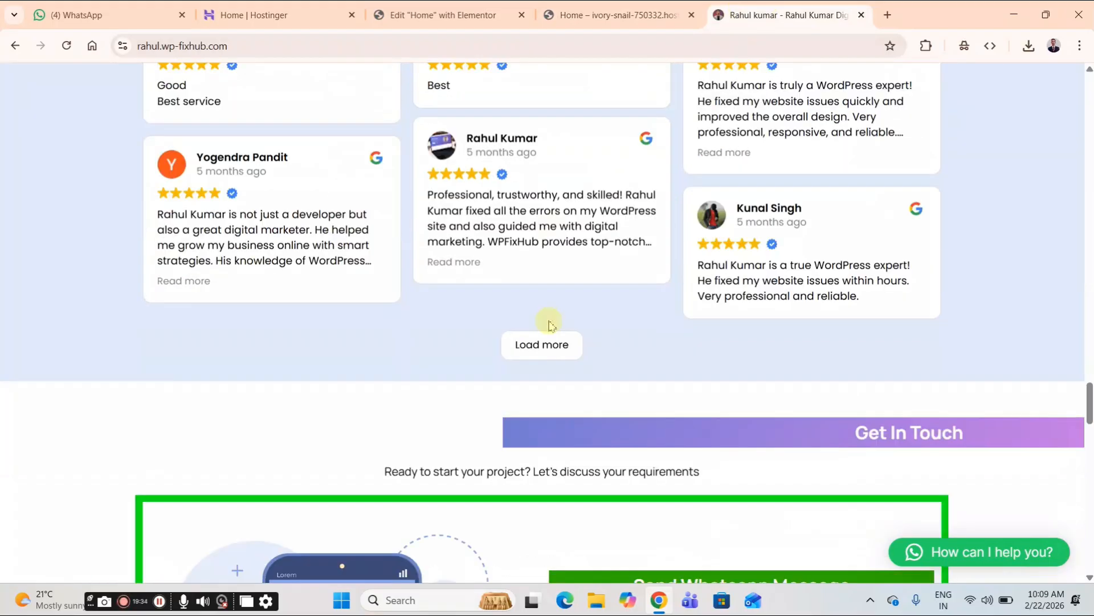
scroll(548, 320, up, 5)
scroll(552, 319, down, 8)
scroll(526, 321, up, 2)
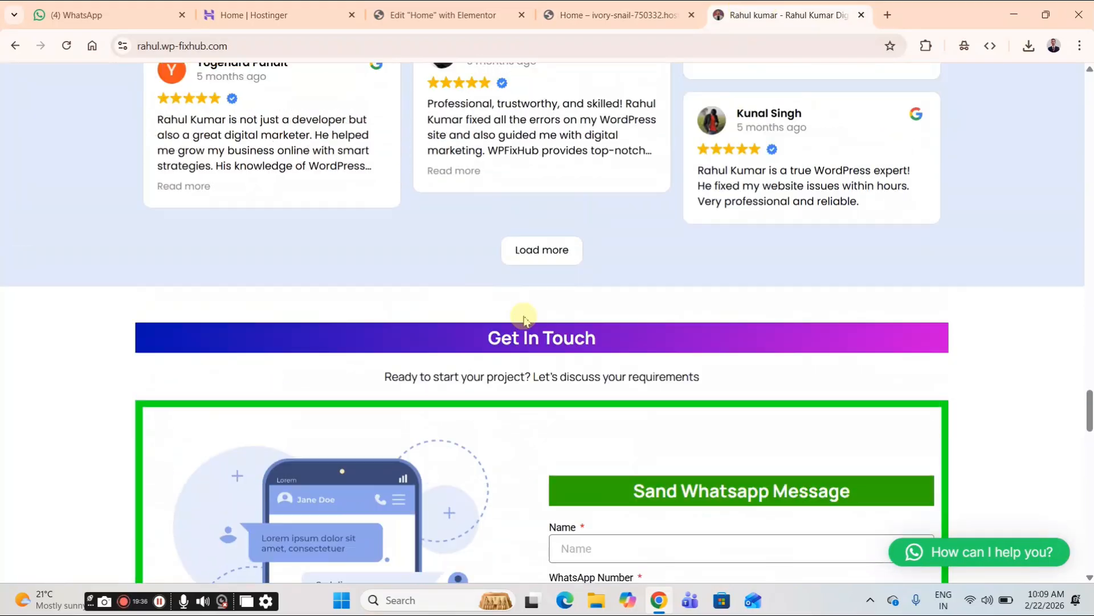
scroll(527, 321, down, 4)
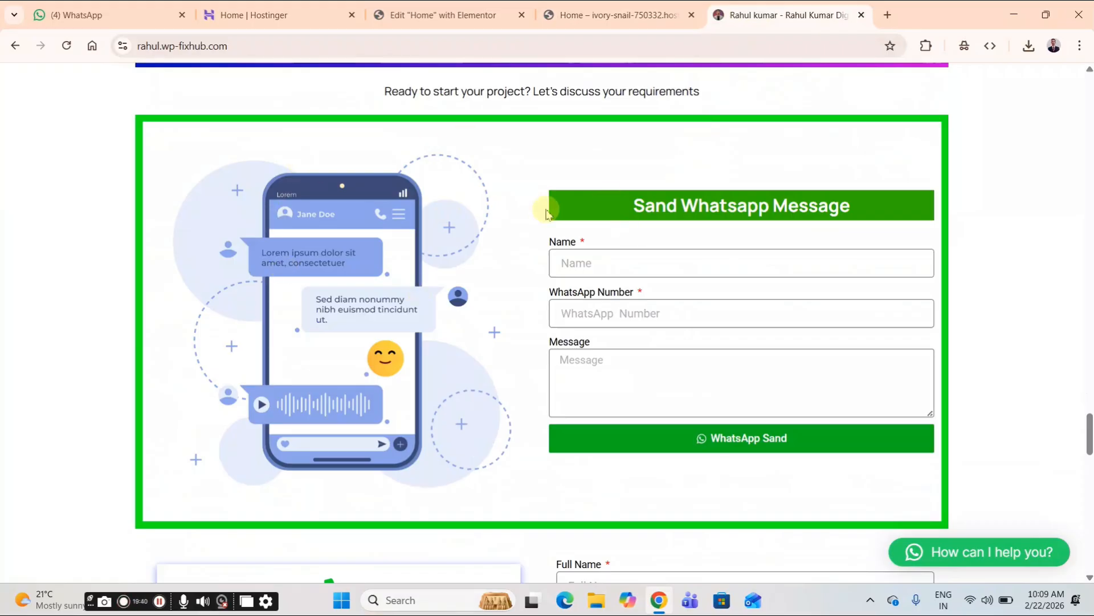
scroll(331, 279, down, 8)
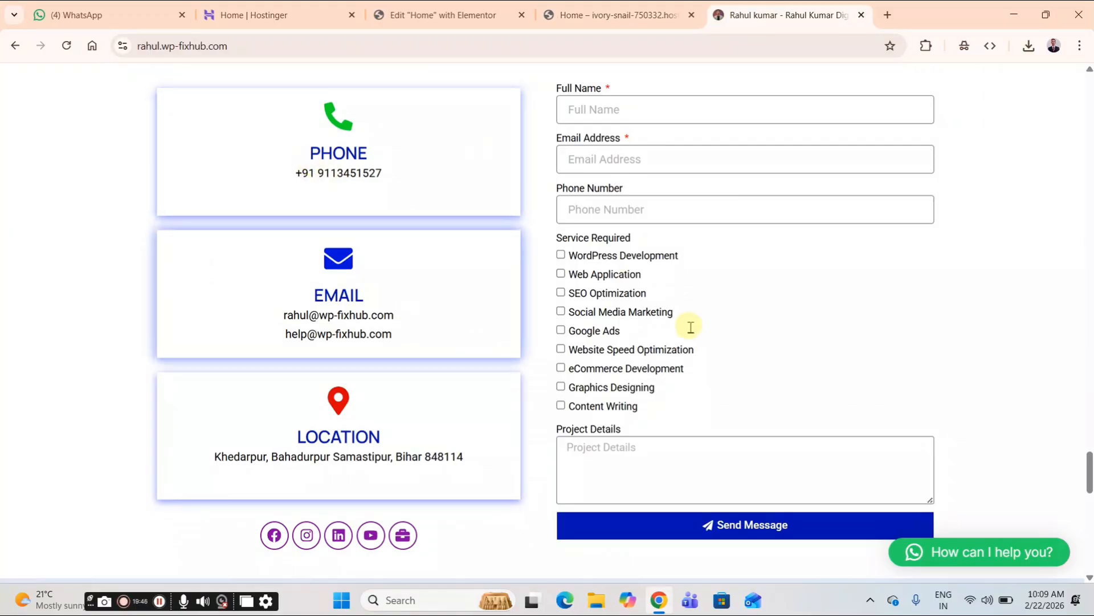
scroll(416, 379, down, 6)
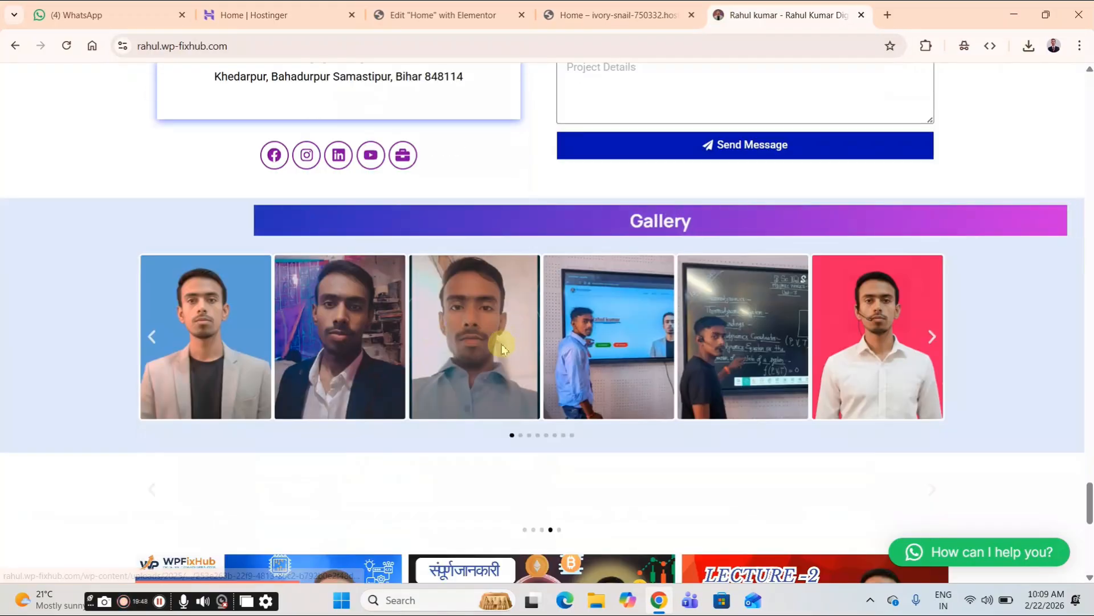
scroll(501, 347, down, 6)
scroll(475, 339, up, 3)
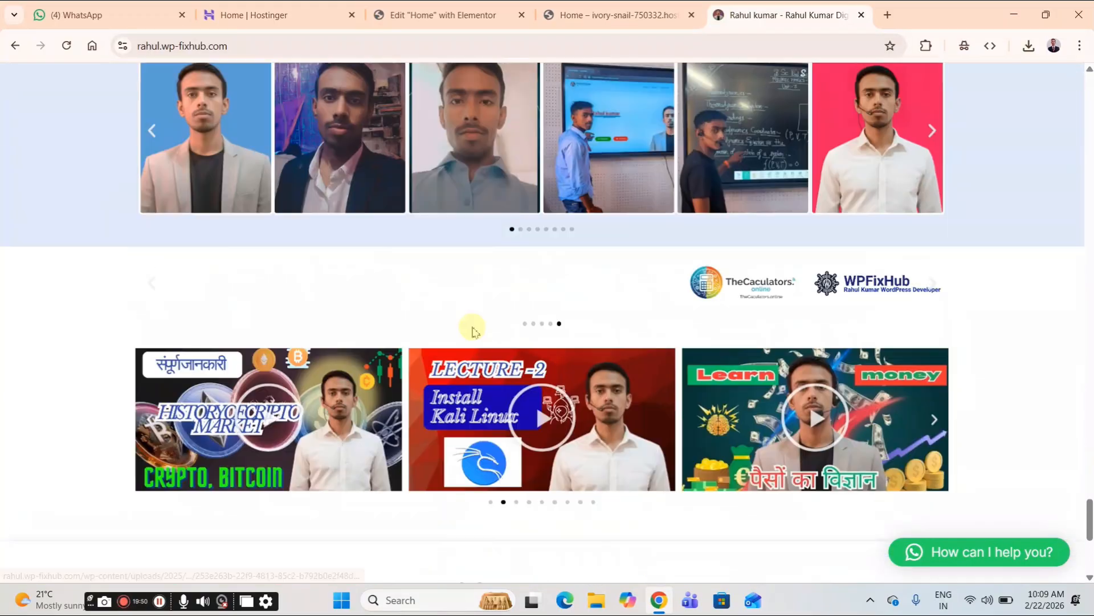
scroll(473, 331, up, 10)
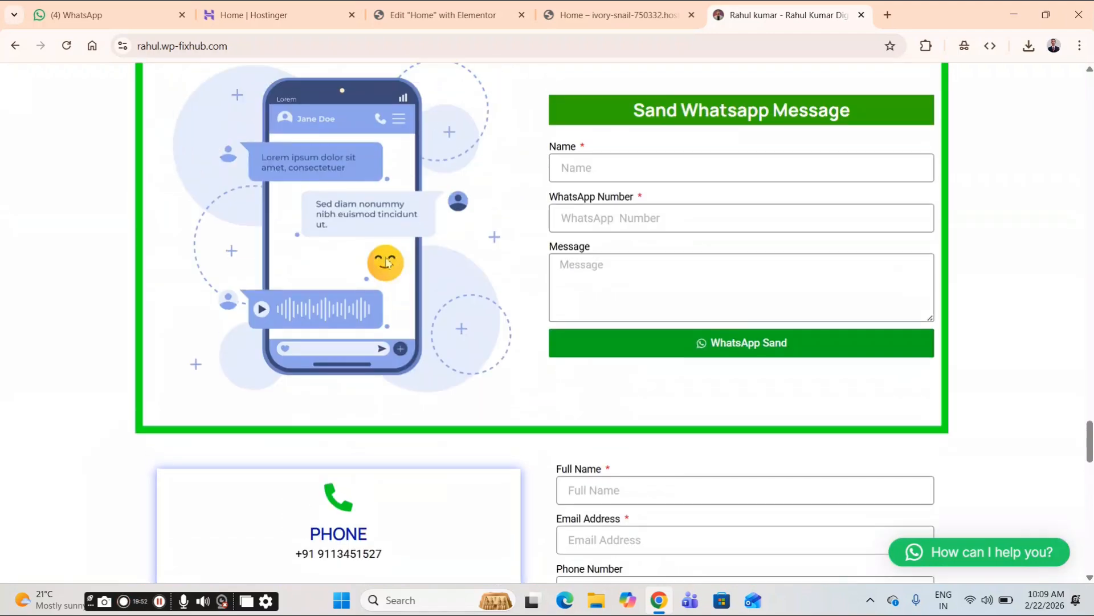
scroll(387, 262, up, 2)
scroll(463, 244, up, 2)
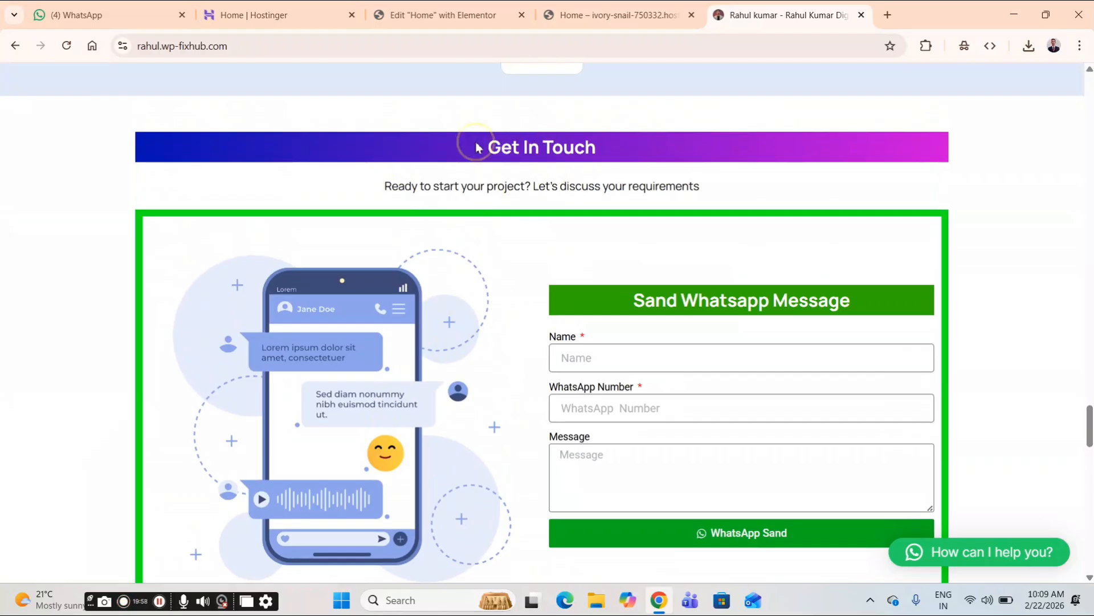
- Return to the Elementor editor and add a single-column flexbox container below the My Portfolio grid
click(446, 13)
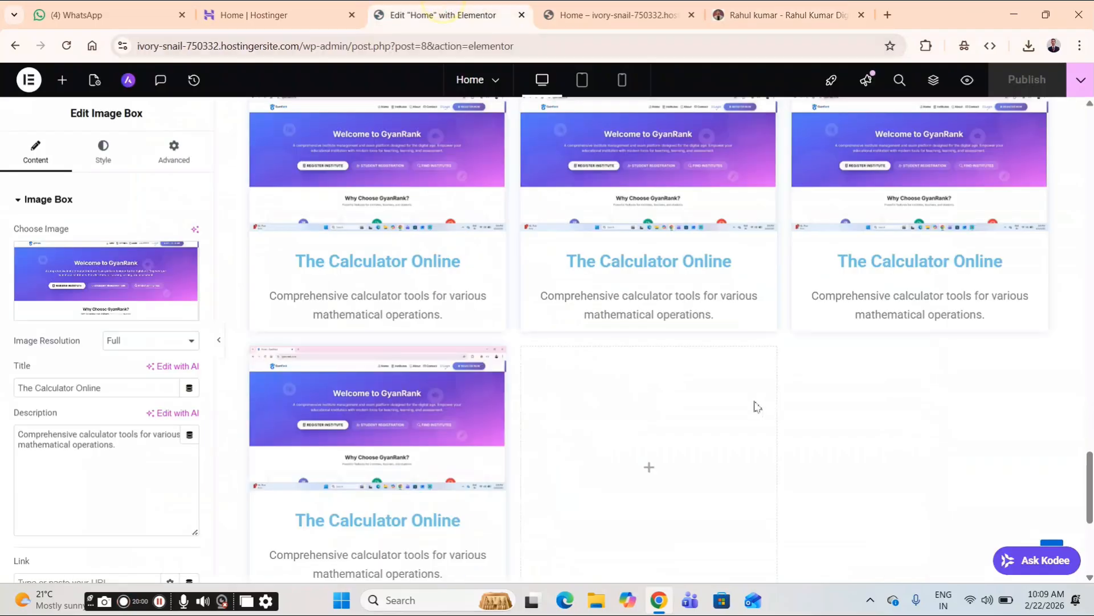
scroll(704, 415, down, 2)
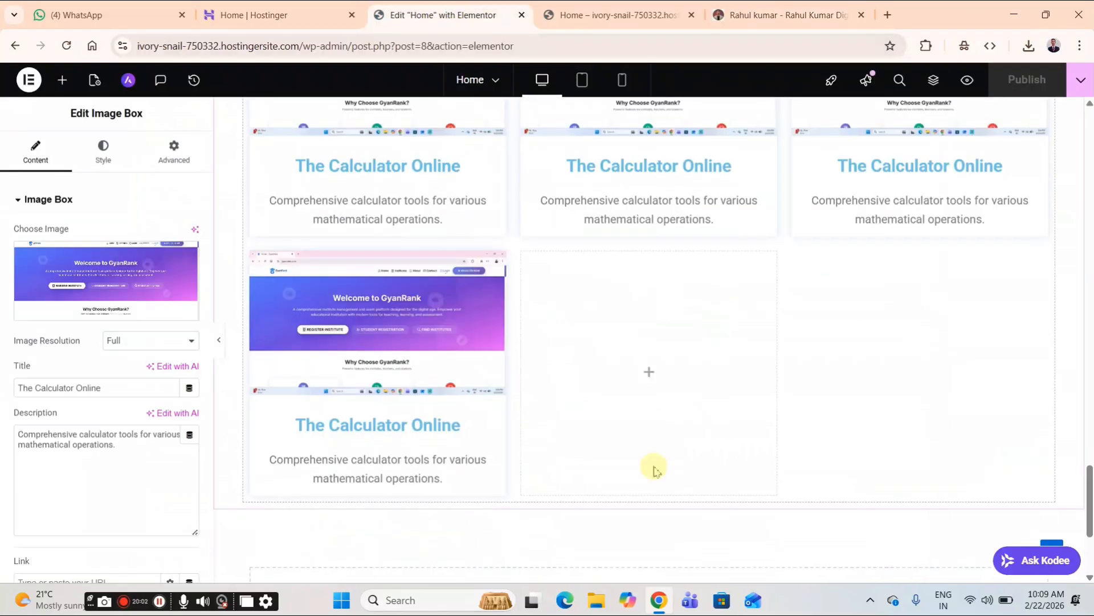
scroll(655, 464, down, 1)
scroll(653, 471, down, 2)
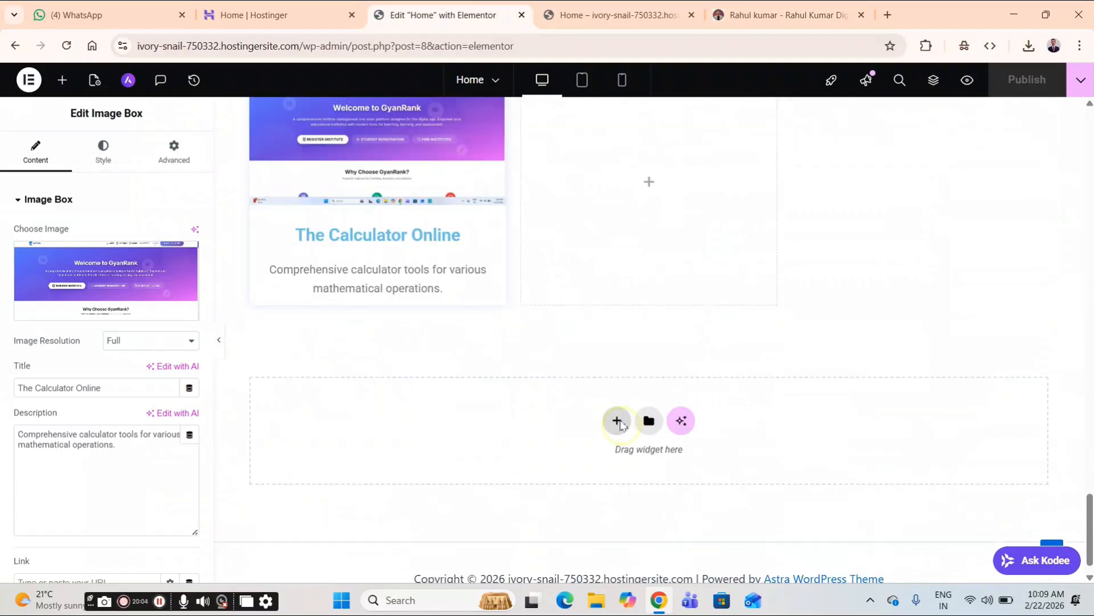
click(618, 421)
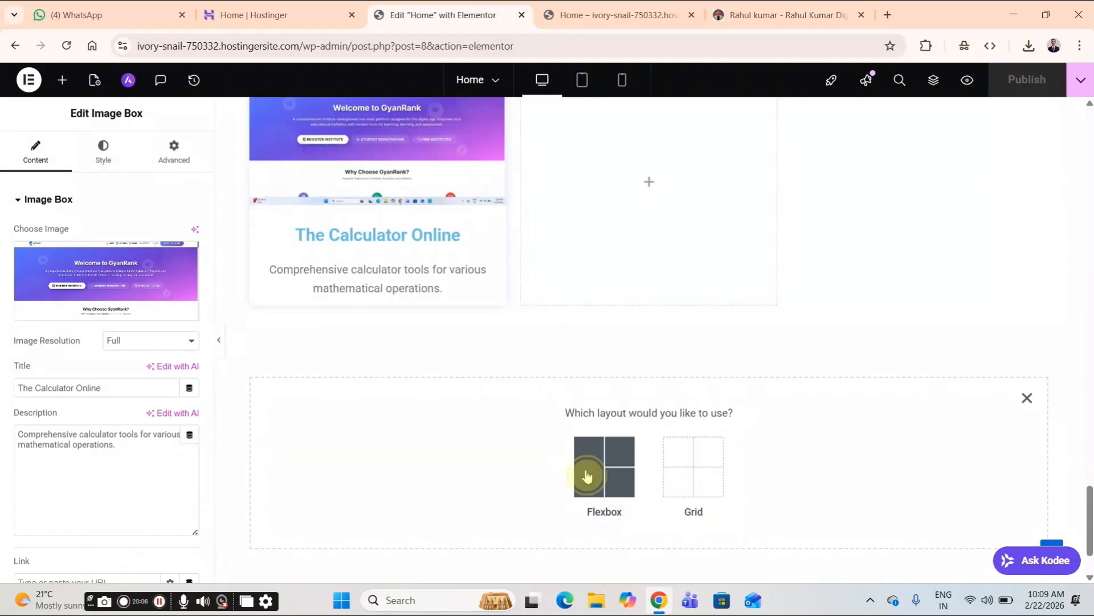
click(588, 476)
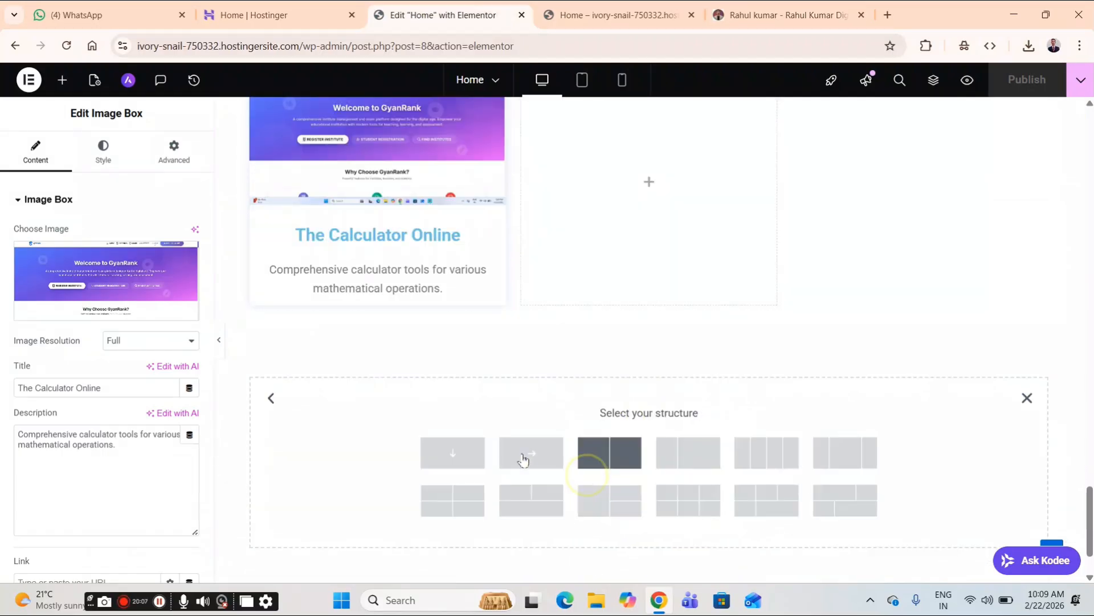
click(469, 456)
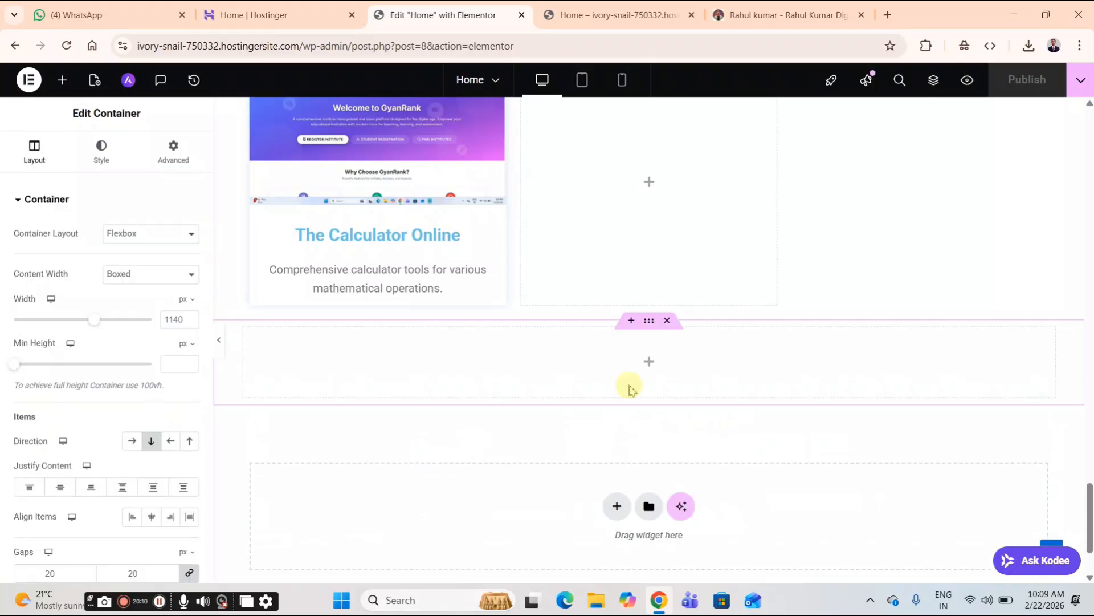
- Copy the My Portfolio heading and paste it into the new empty container below the portfolio grid
scroll(695, 297, up, 5)
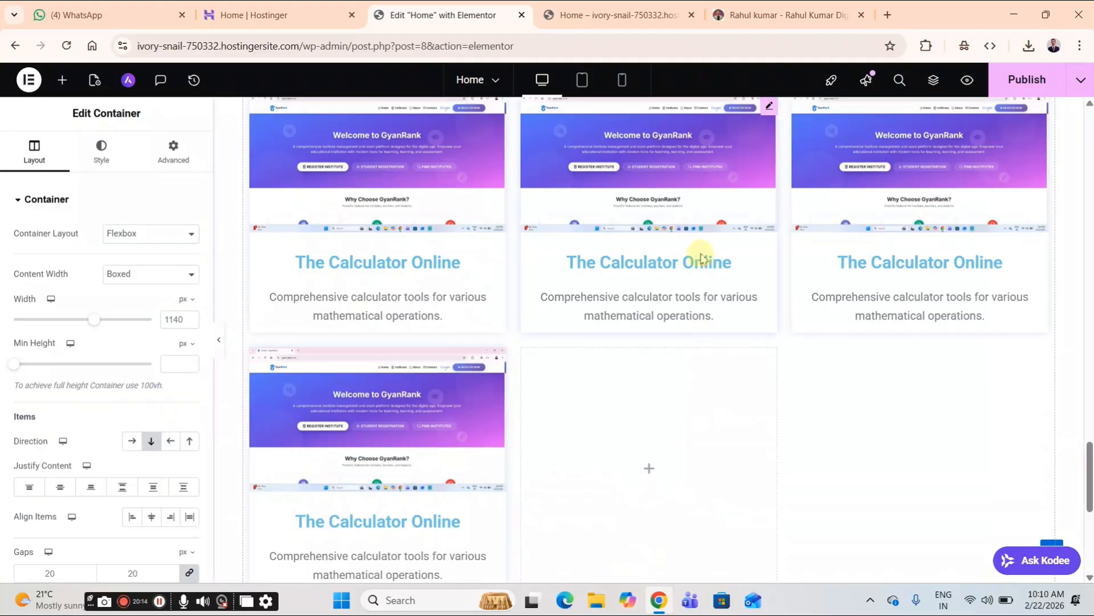
scroll(700, 254, up, 4)
scroll(603, 301, up, 5)
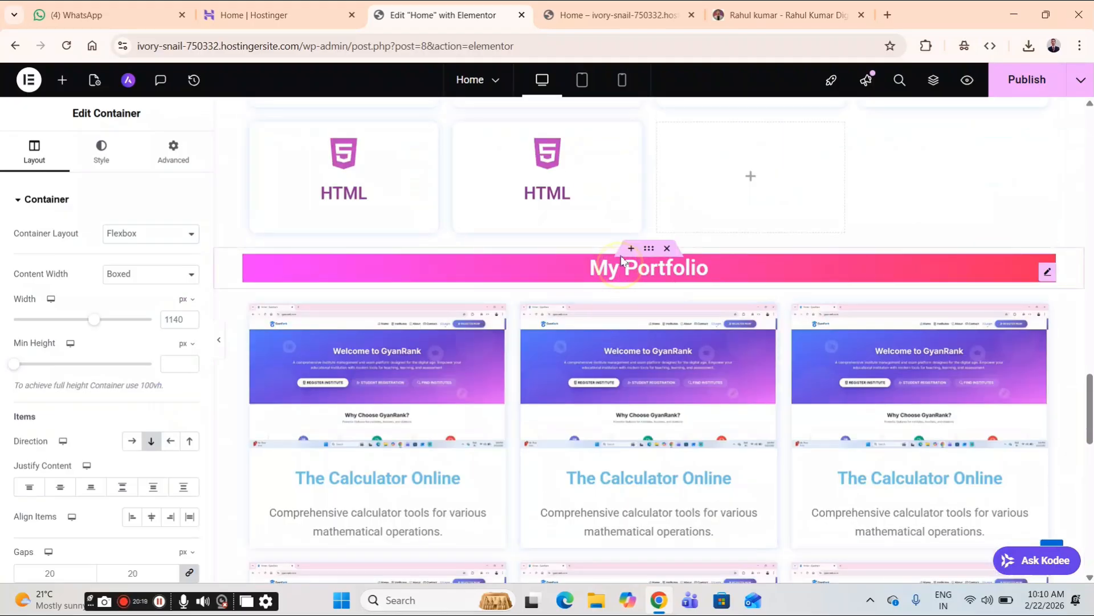
right_click(621, 261)
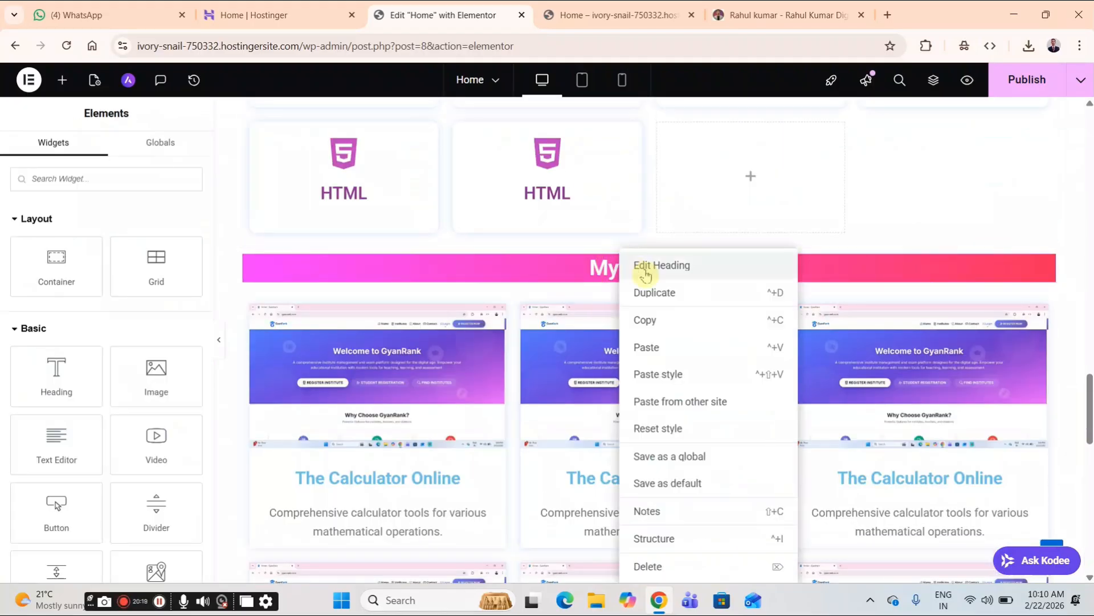
click(661, 323)
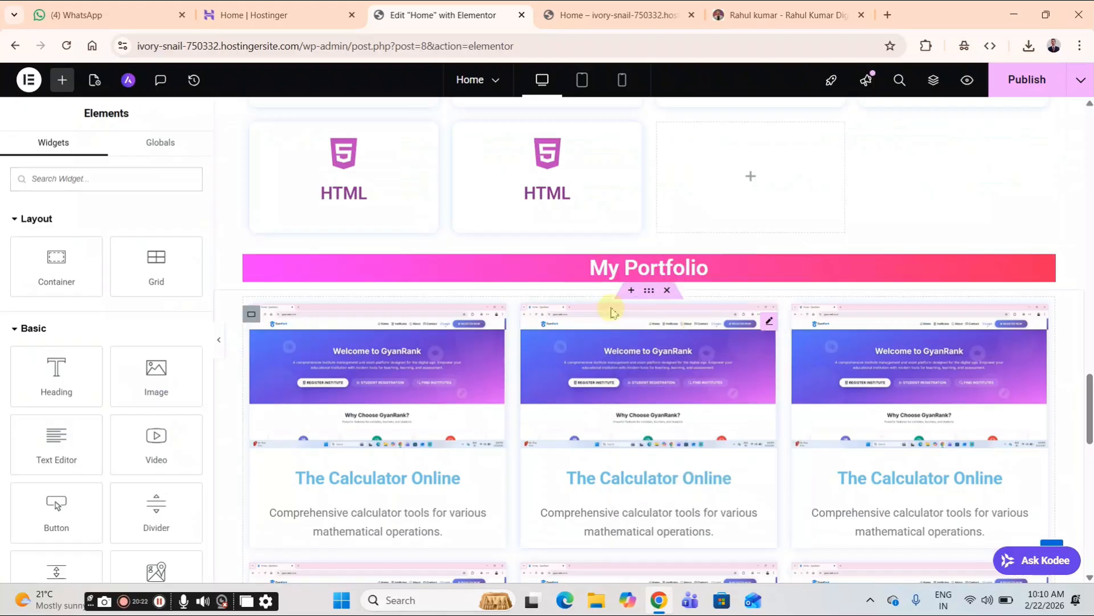
scroll(607, 320, down, 6)
click(641, 450)
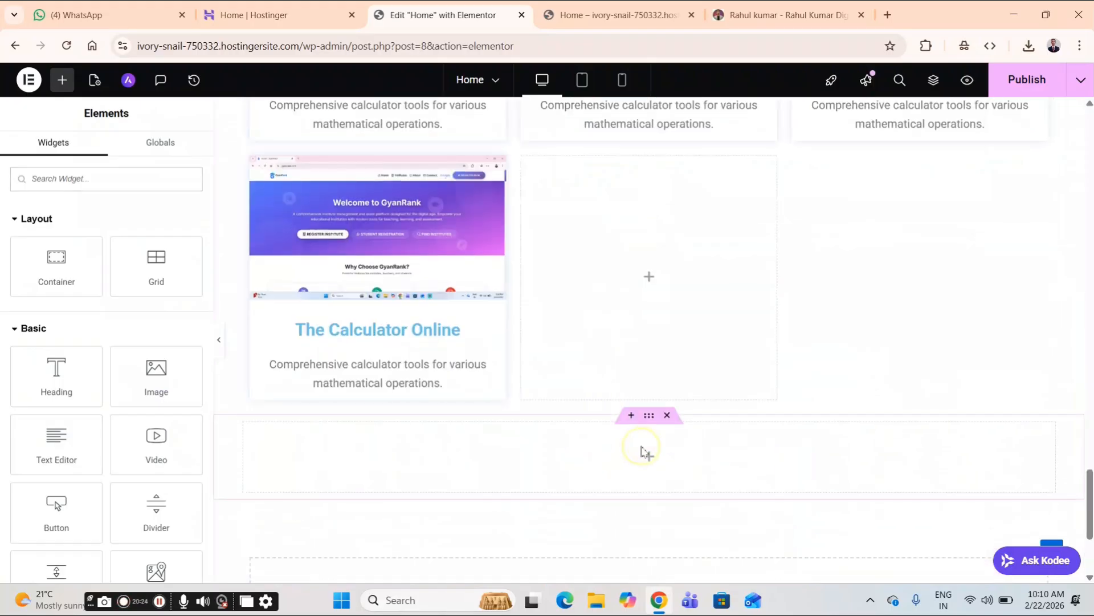
right_click(643, 452)
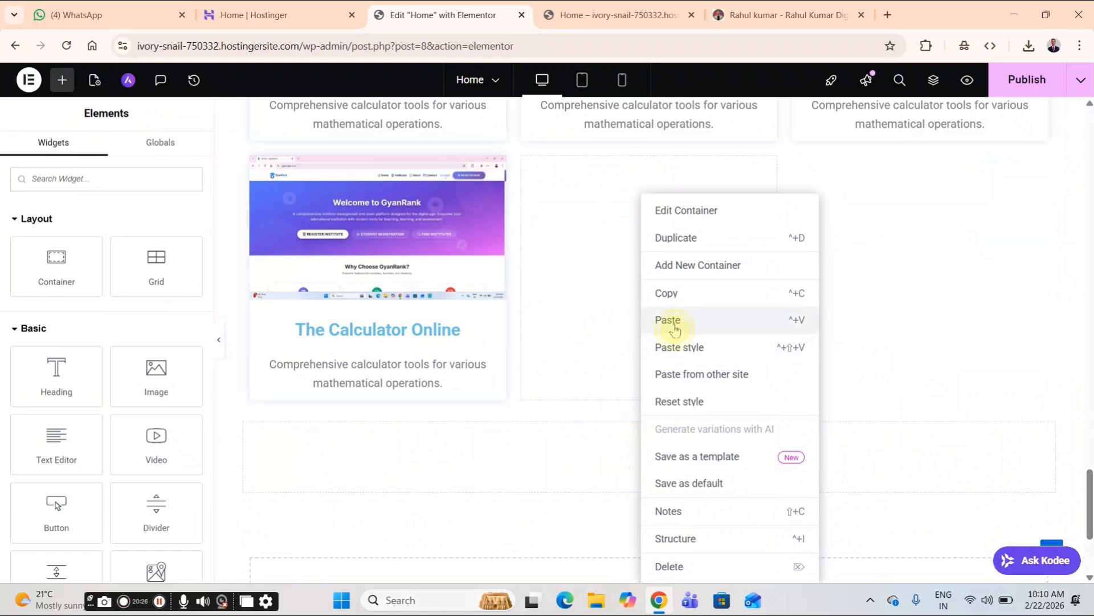
click(675, 322)
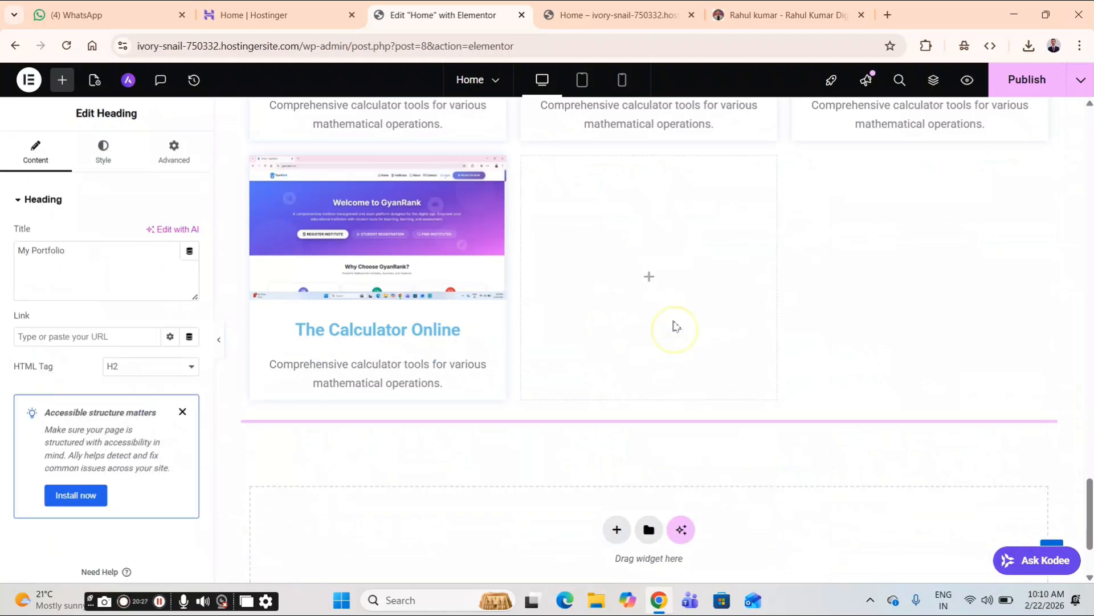
- Copy the "Get In Touch" title from the reference site and replace the pasted heading's title with it
click(770, 13)
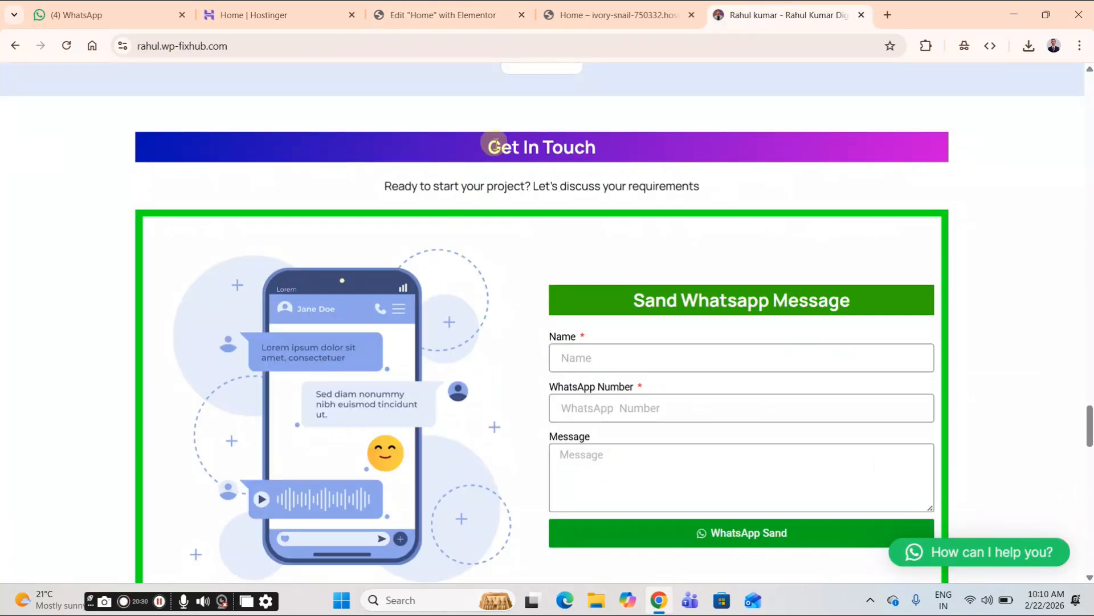
drag(489, 147, 589, 147)
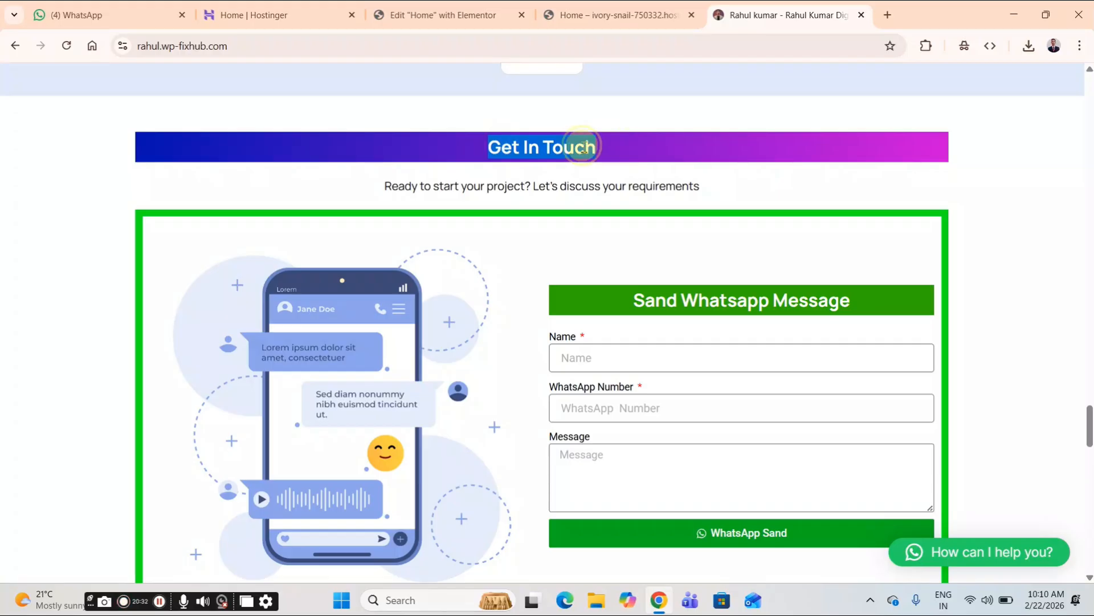
right_click(582, 155)
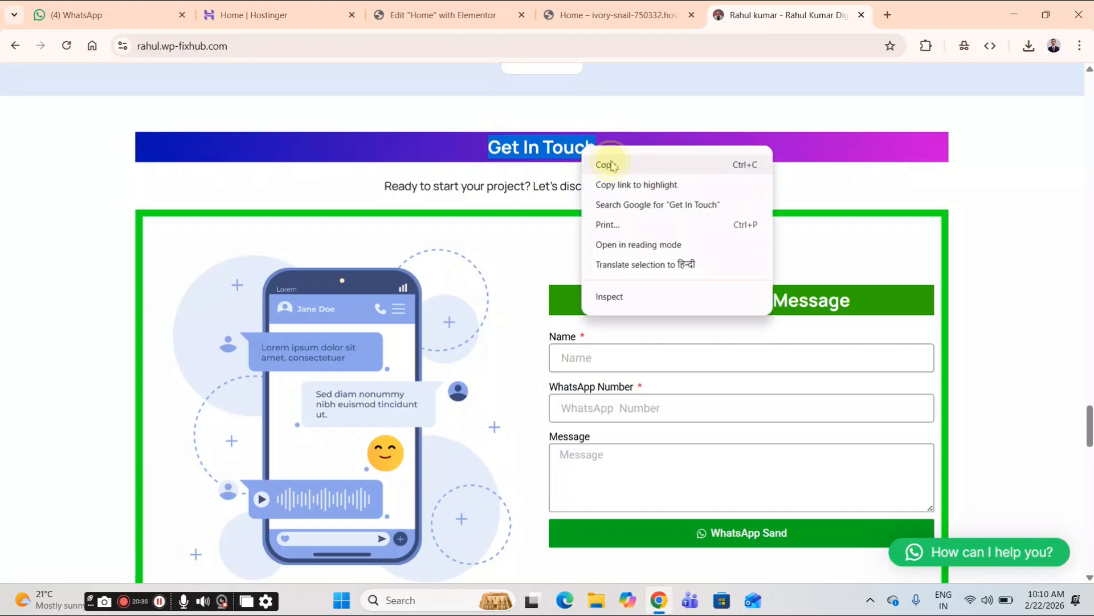
click(605, 165)
click(577, 14)
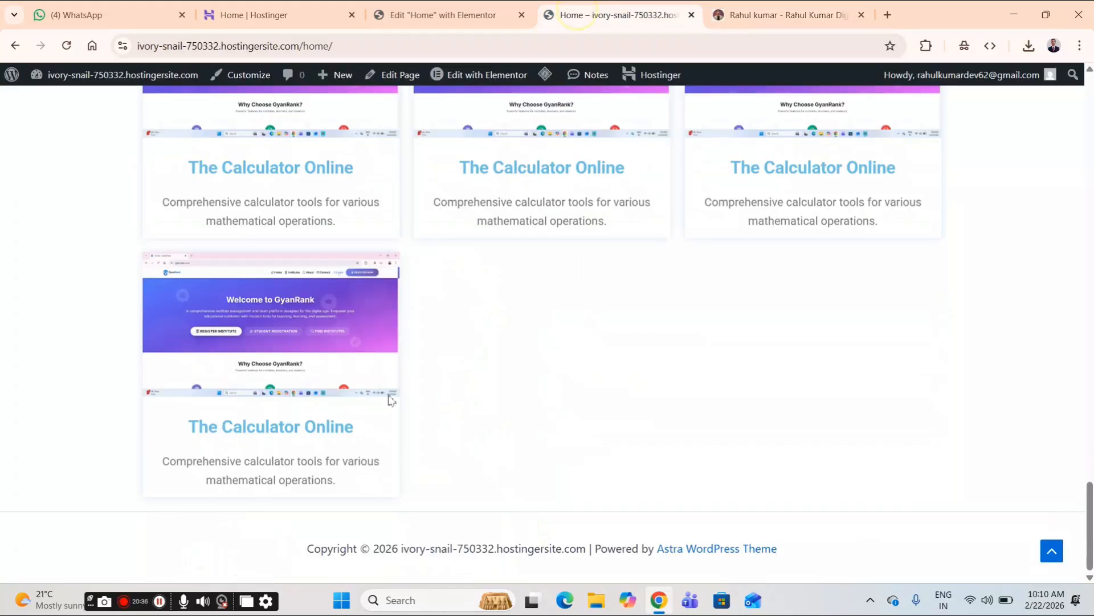
click(422, 7)
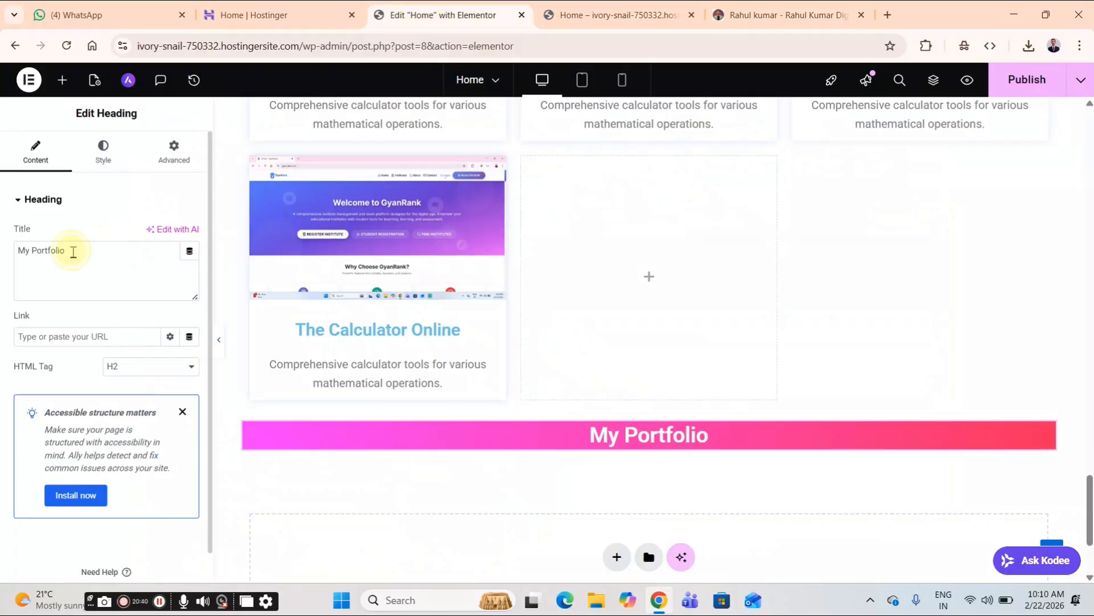
drag(73, 249, 26, 250)
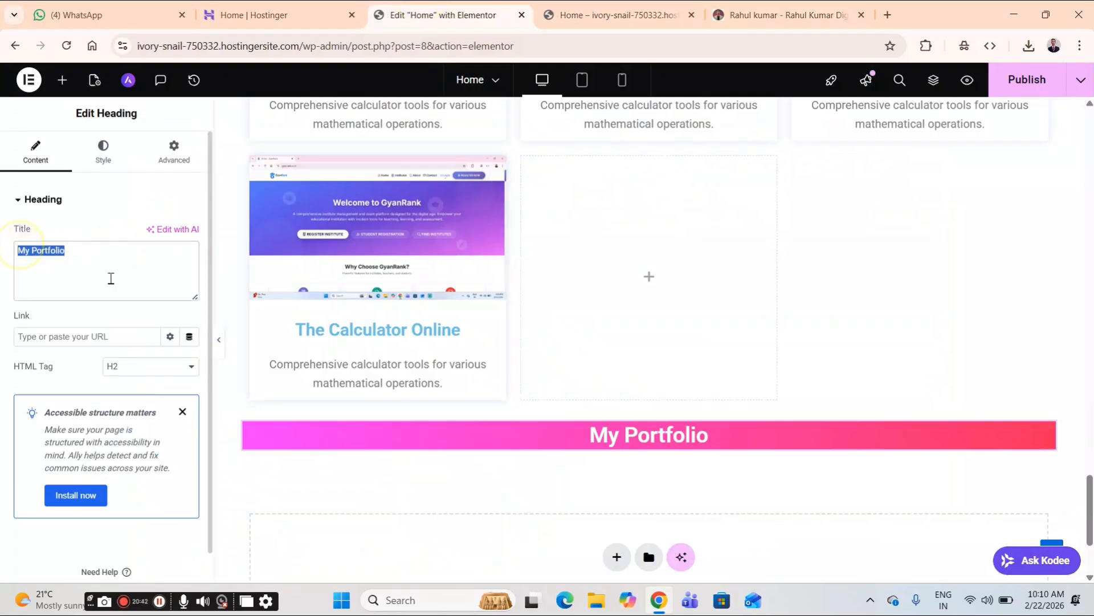
key(ctrl+v)
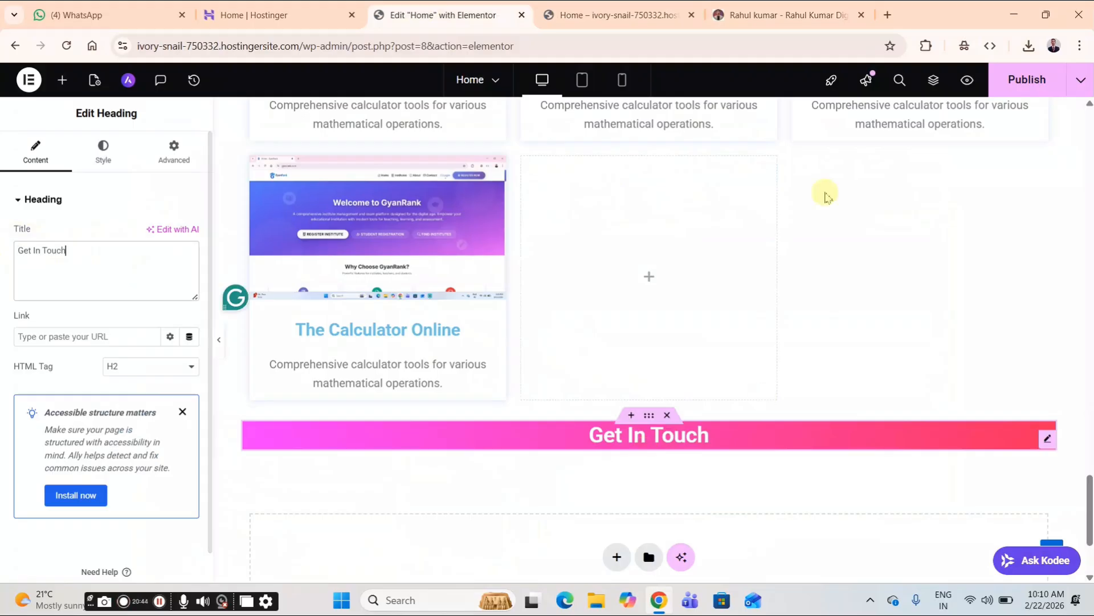
- Check the Get In Touch layout on the reference site, then add a container below the Get In Touch heading in the Elementor editor
click(737, 14)
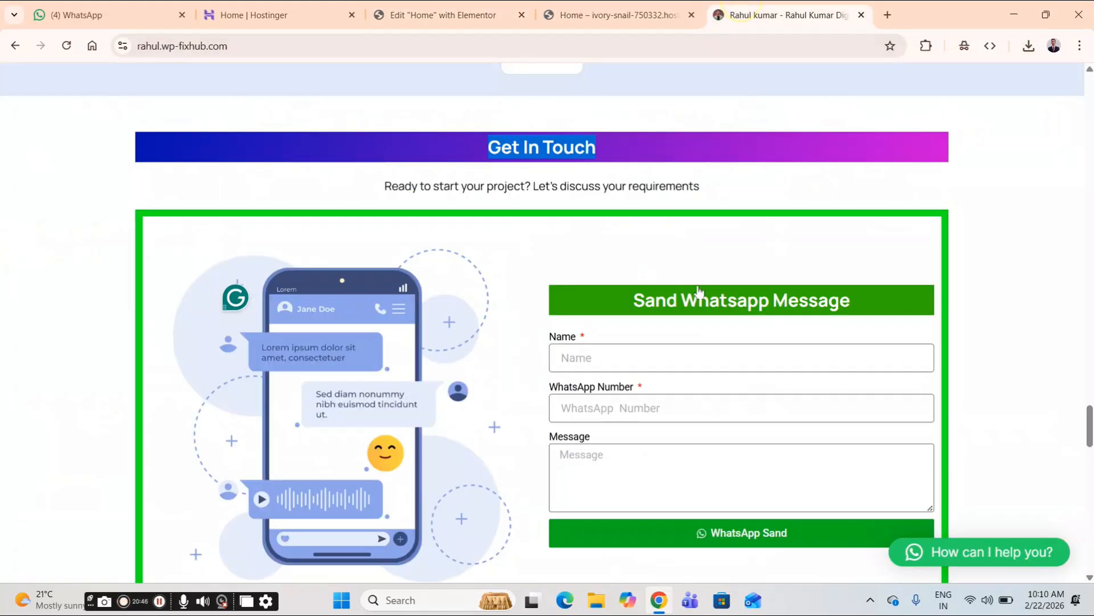
scroll(411, 335, down, 2)
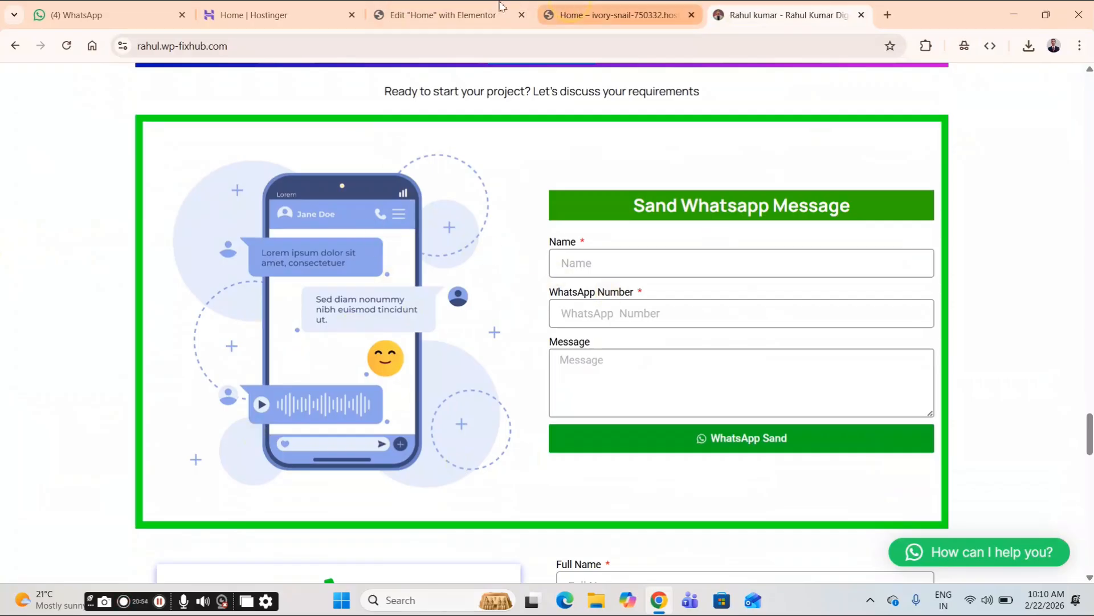
click(464, 8)
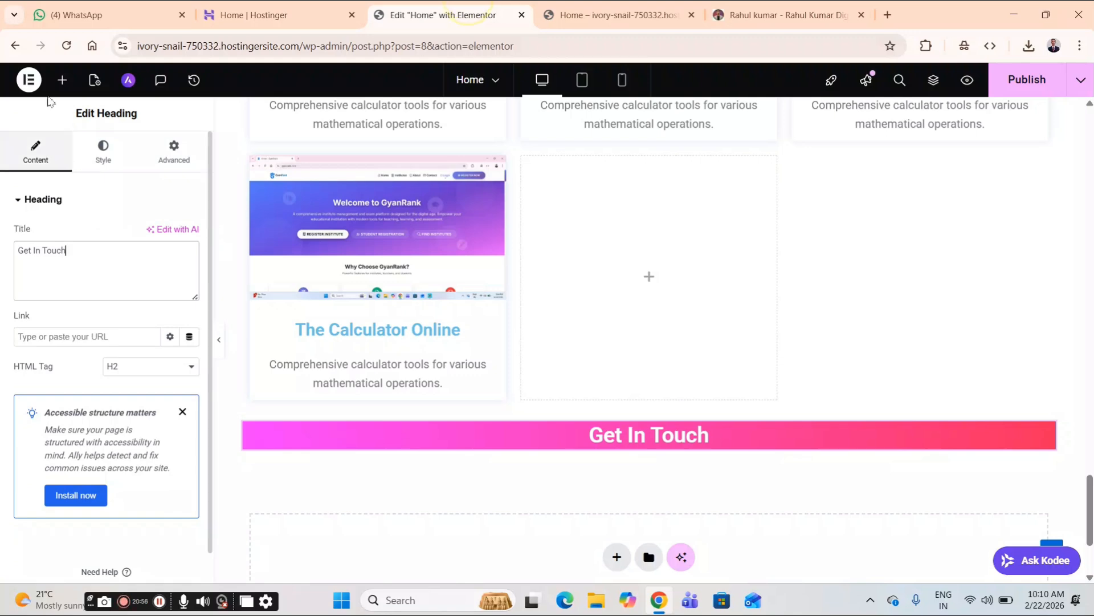
click(62, 83)
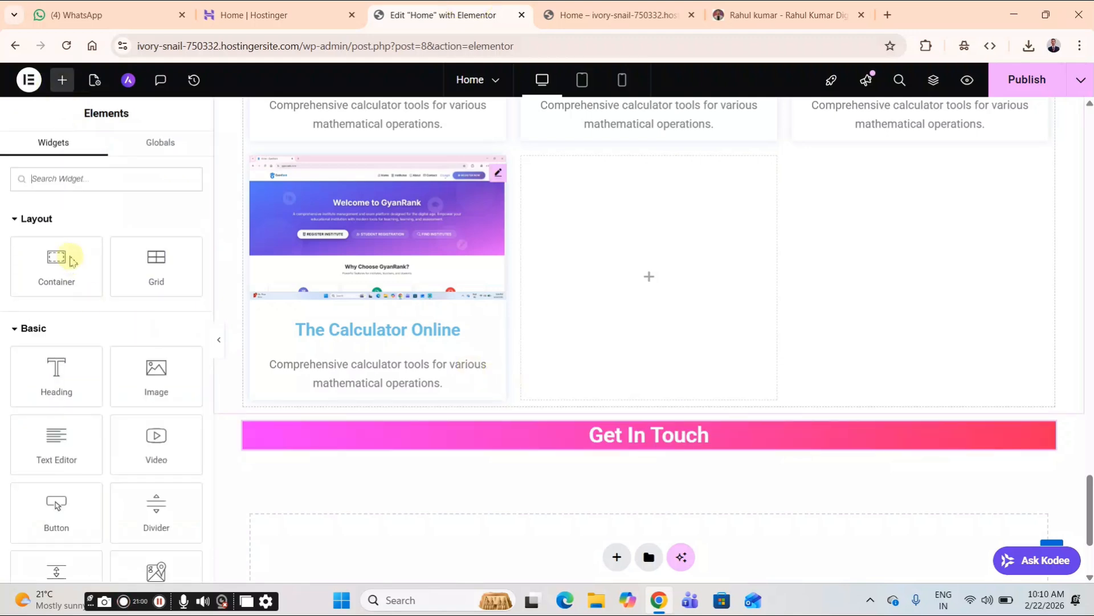
drag(73, 254, 588, 439)
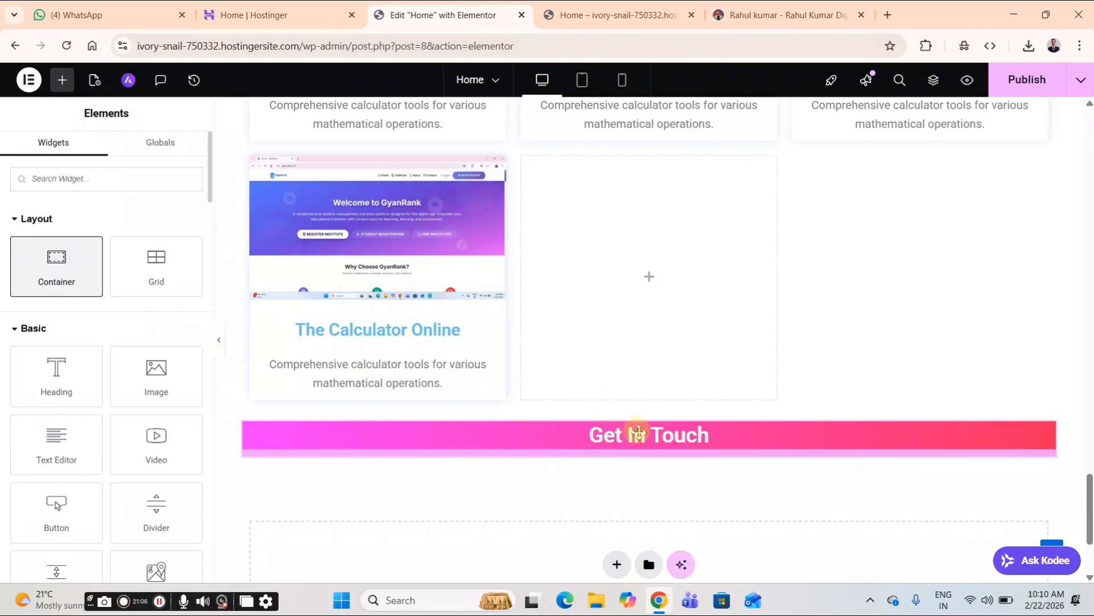
click(621, 463)
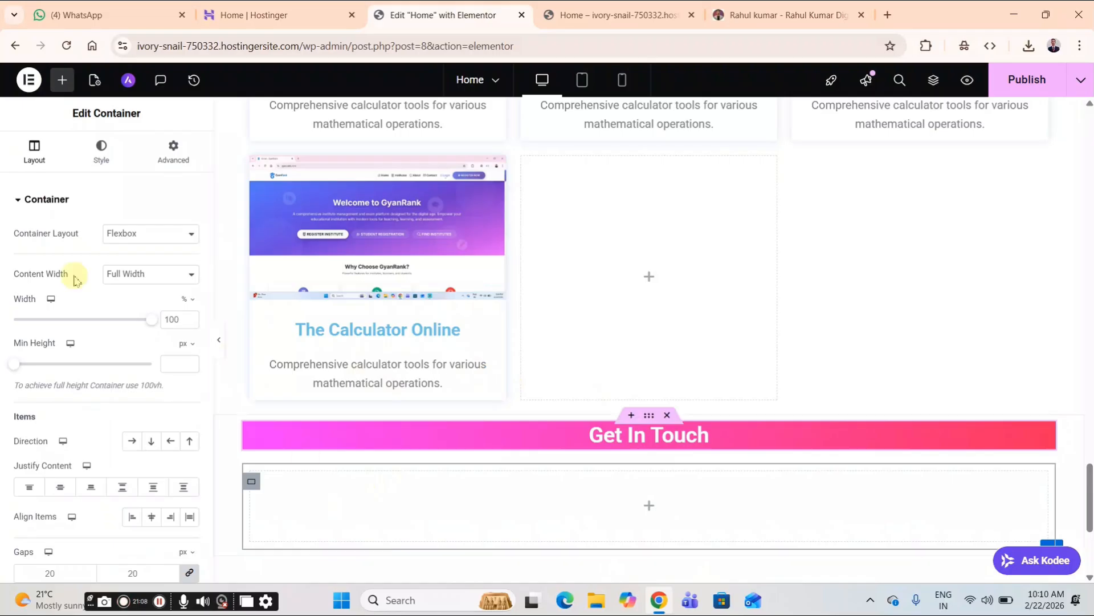
- Insert a grid inside the new container below Get In Touch and set it to 2 columns and 1 row
click(62, 86)
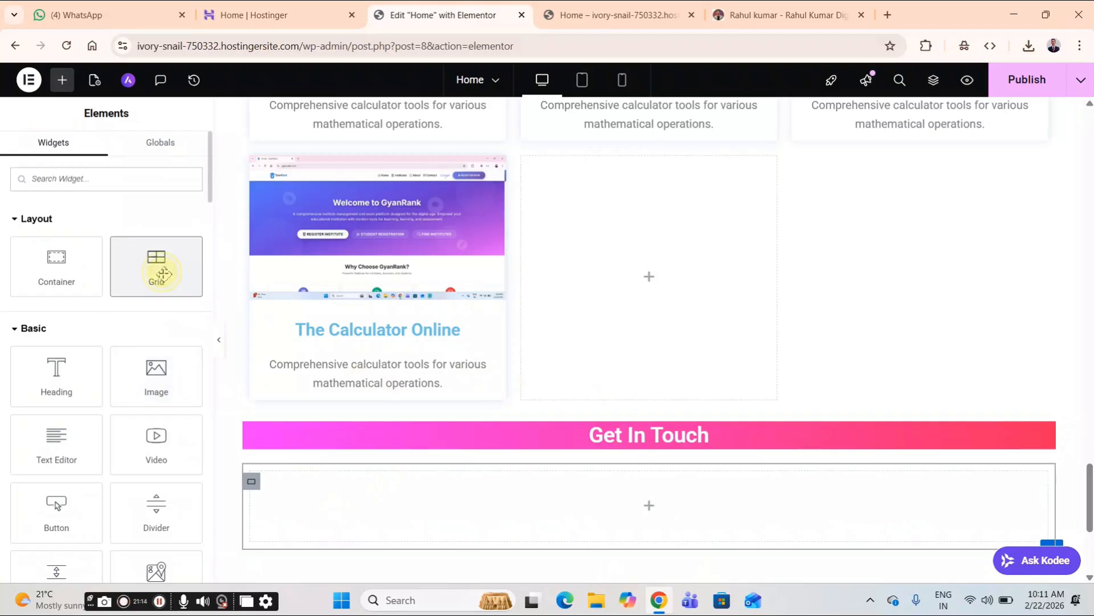
drag(164, 274, 649, 507)
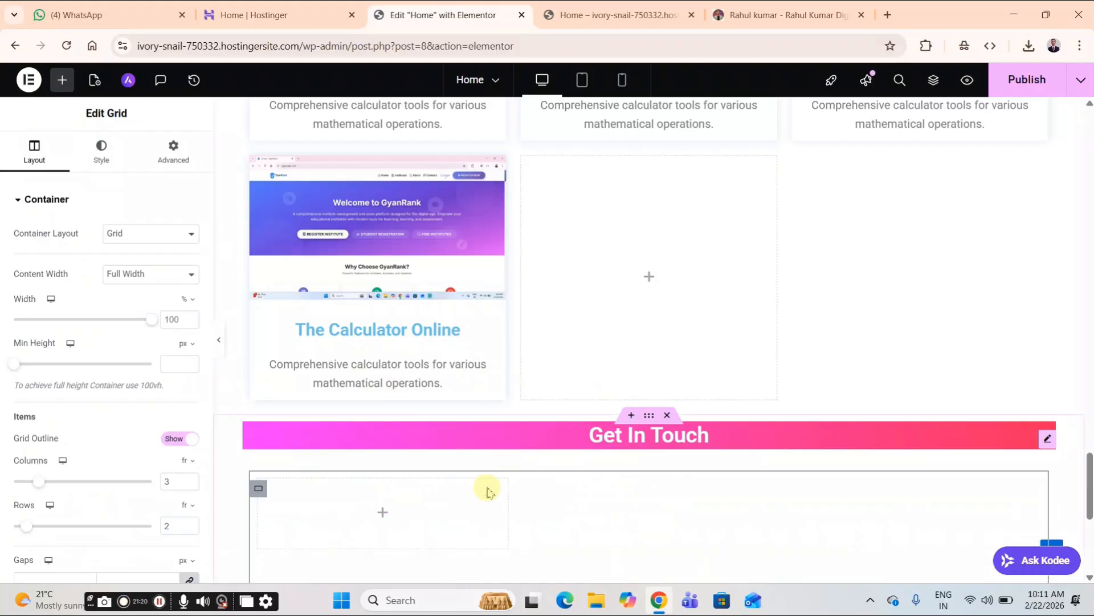
click(176, 530)
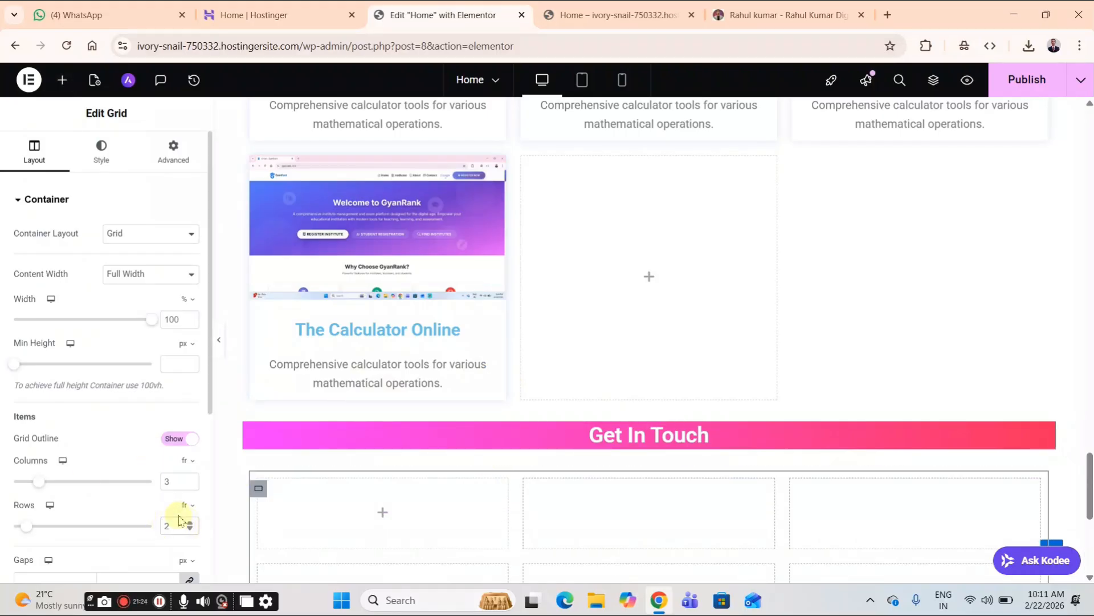
key(BackSpace)
click(172, 484)
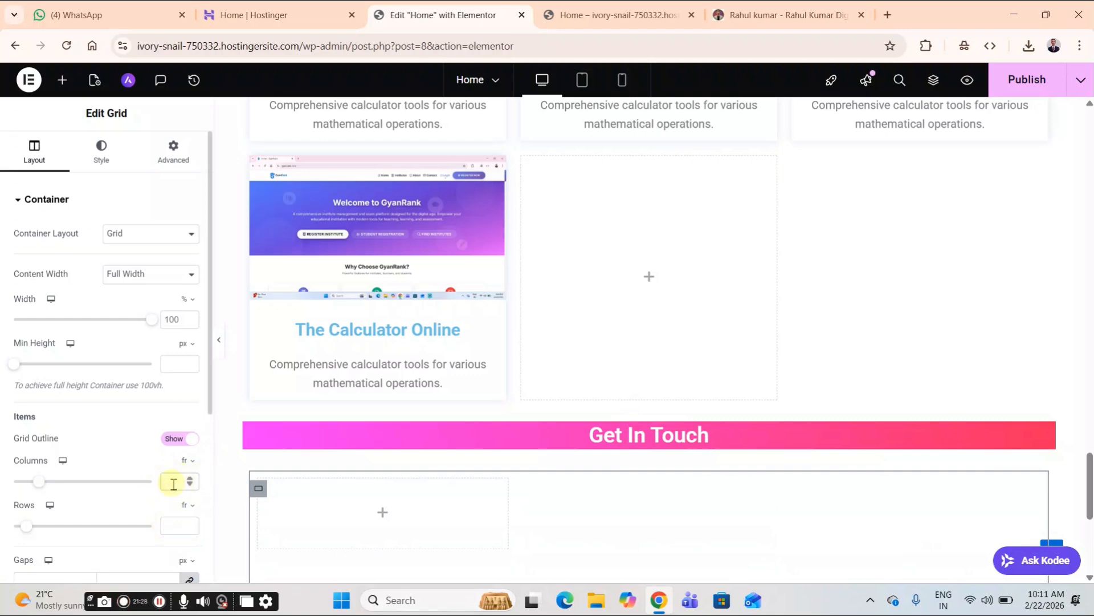
text(2)
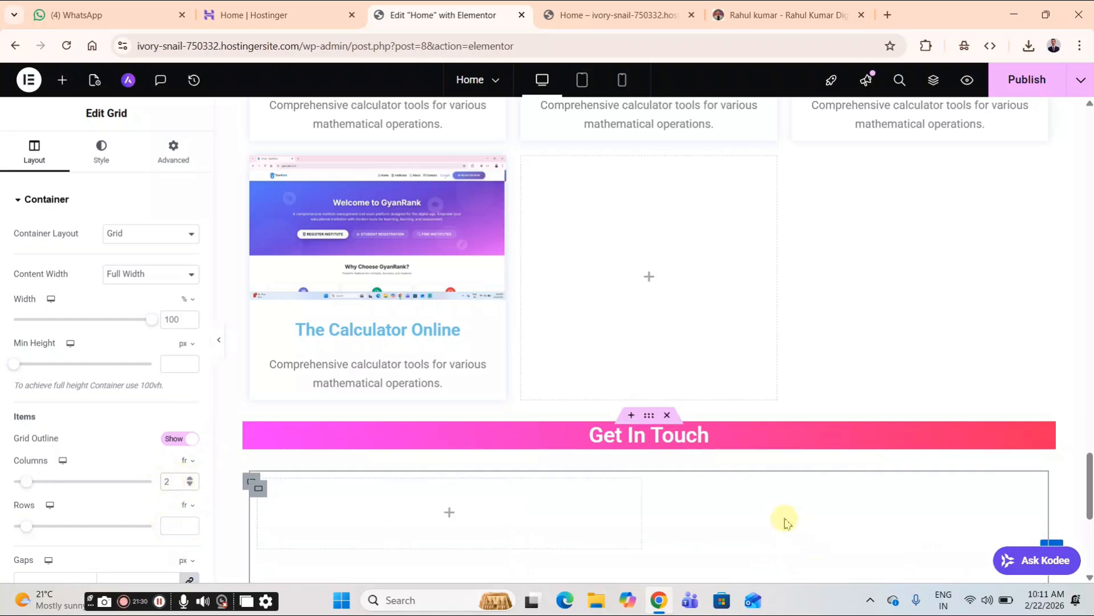
scroll(770, 508, down, 3)
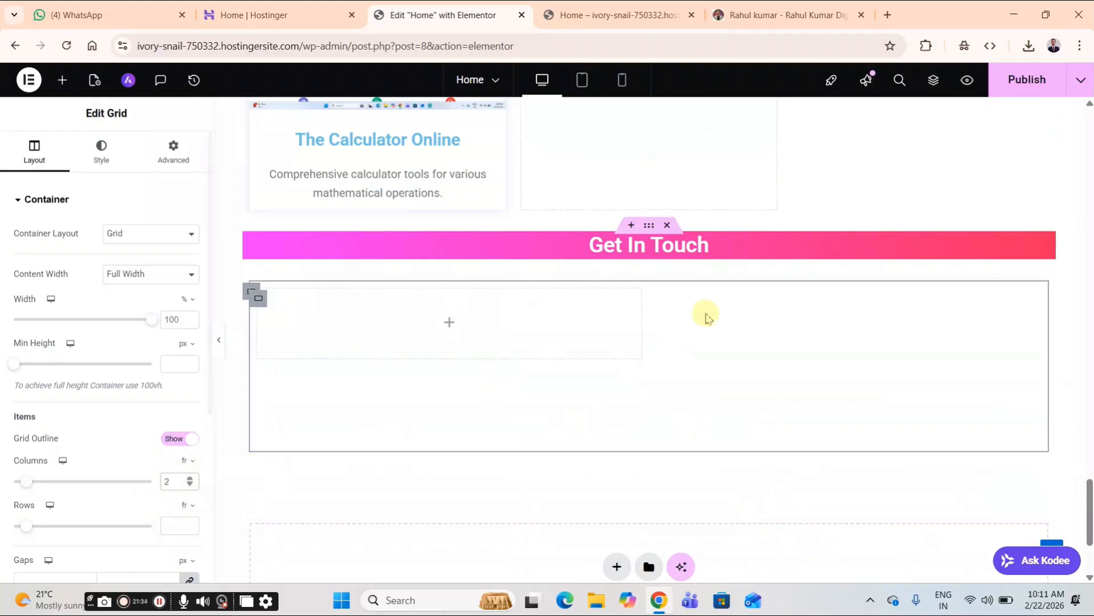
click(172, 525)
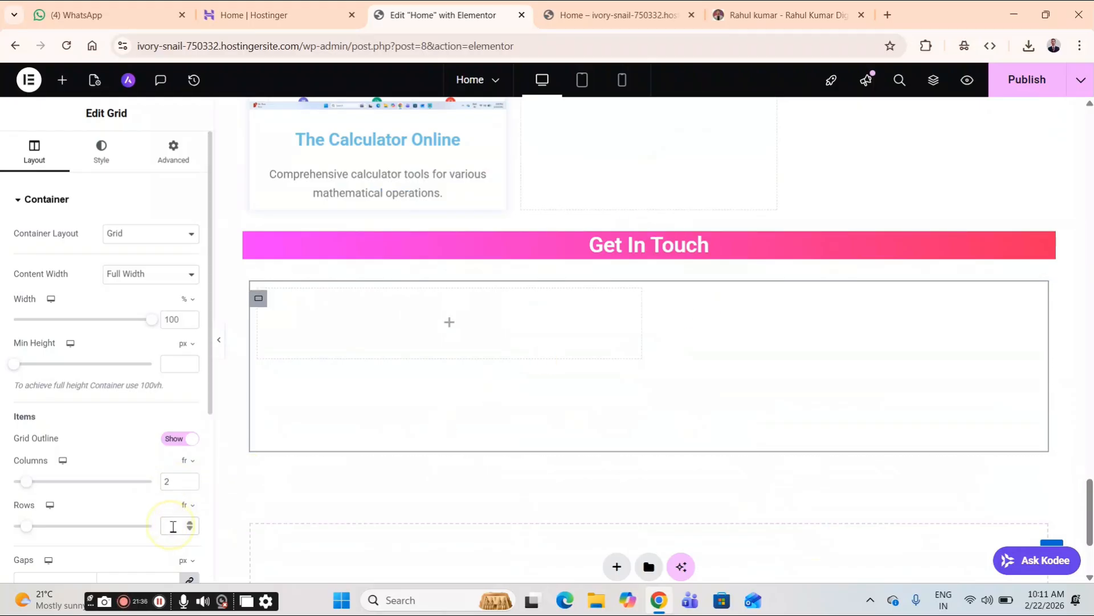
text(1)
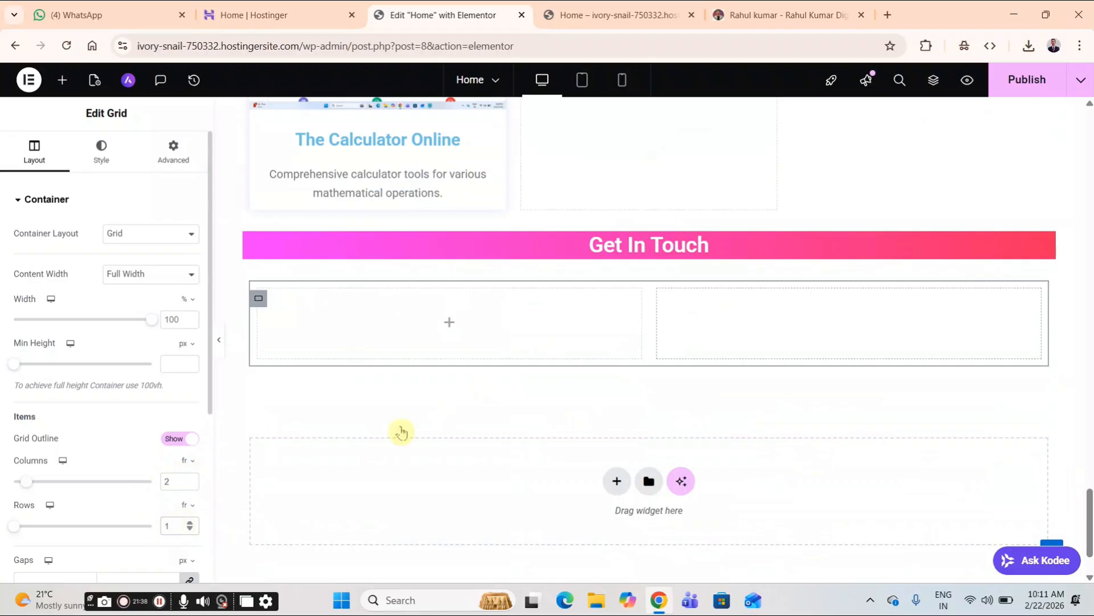
- Save the phone chat illustration from the reference site's Get In Touch section to Downloads as a JPEG named 10396884 (1)
click(744, 7)
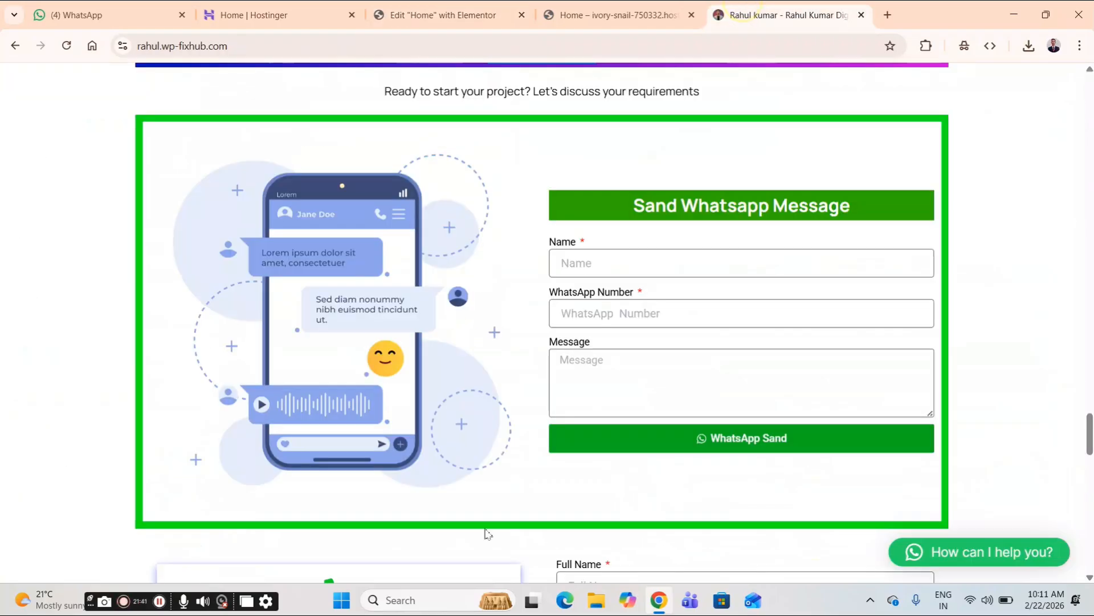
right_click(336, 334)
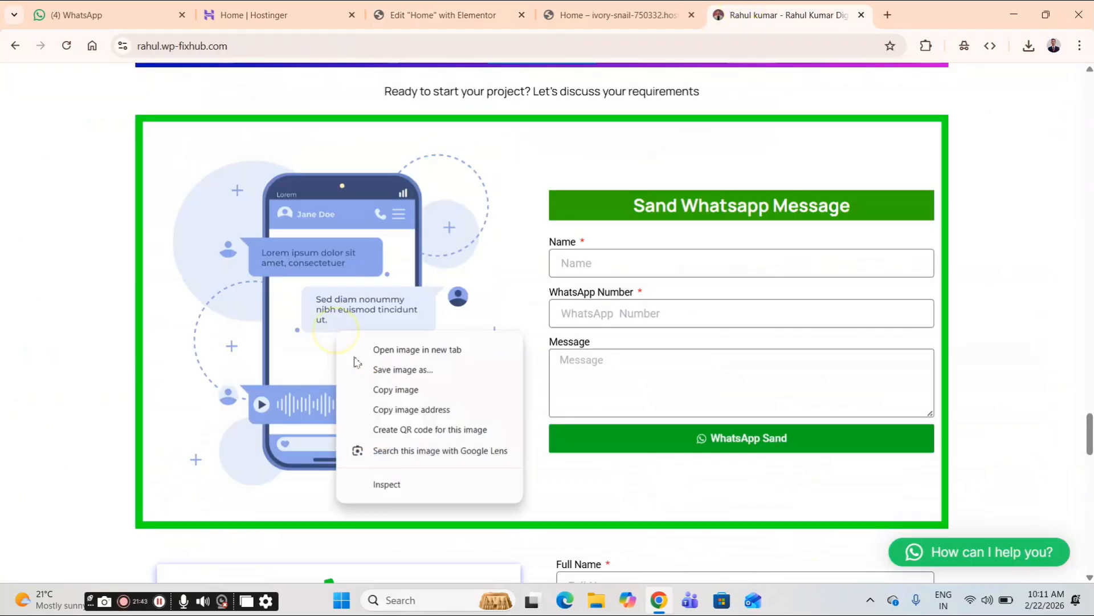
click(407, 376)
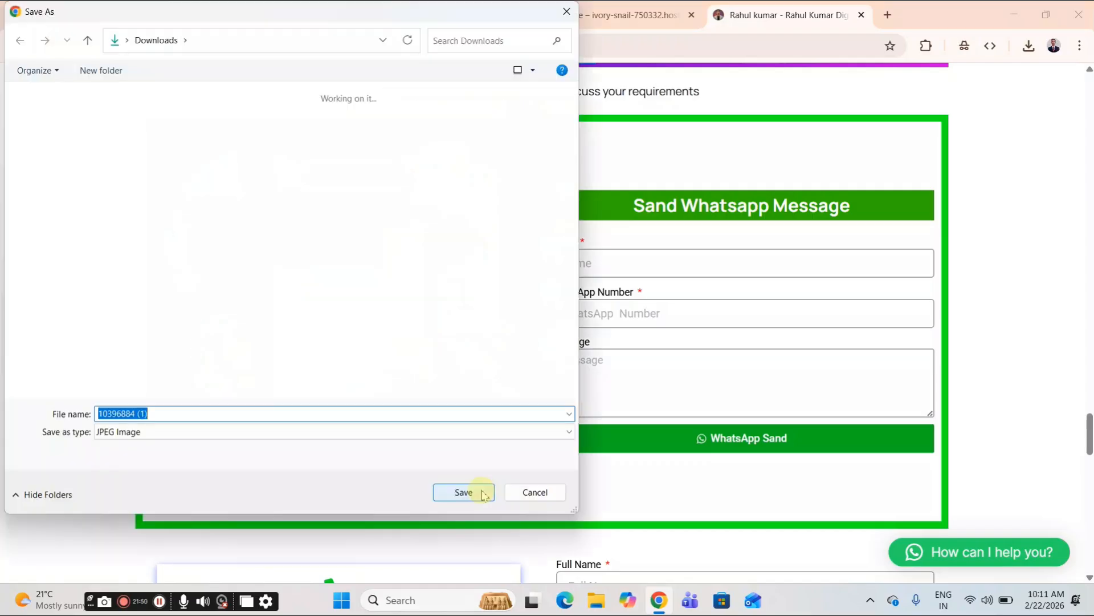
click(484, 492)
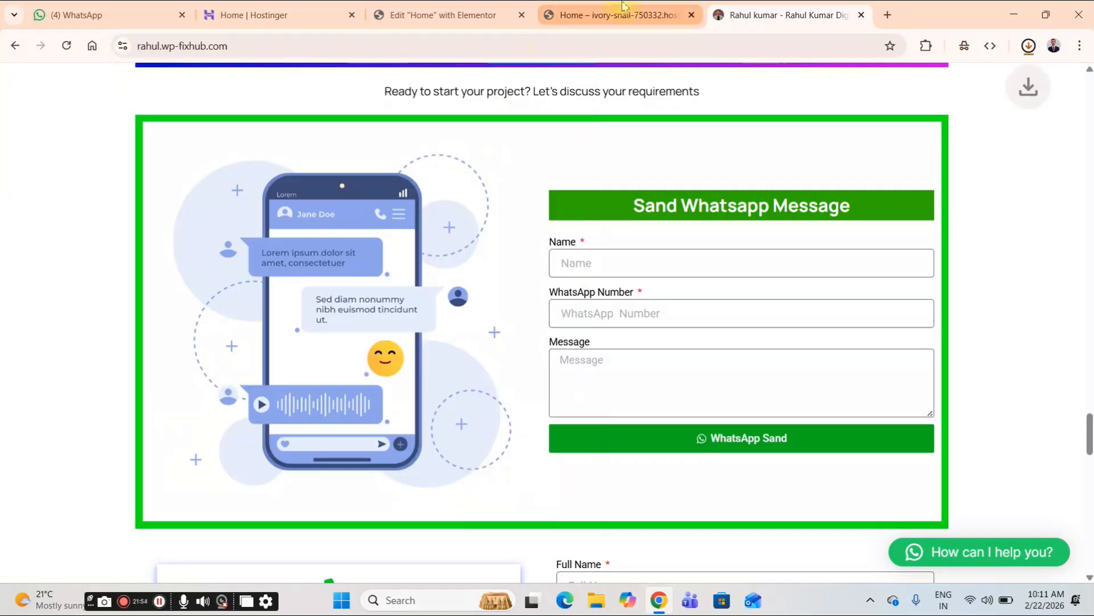
- Return to the Elementor editor and place an image widget in the first cell of the Get In Touch grid
click(604, 15)
click(461, 12)
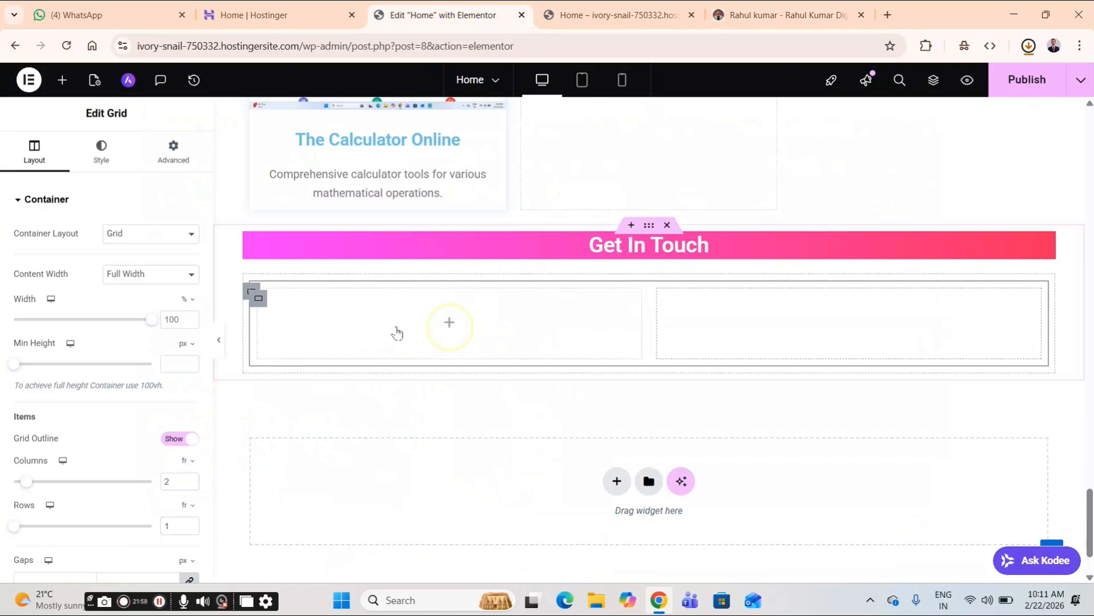
click(449, 323)
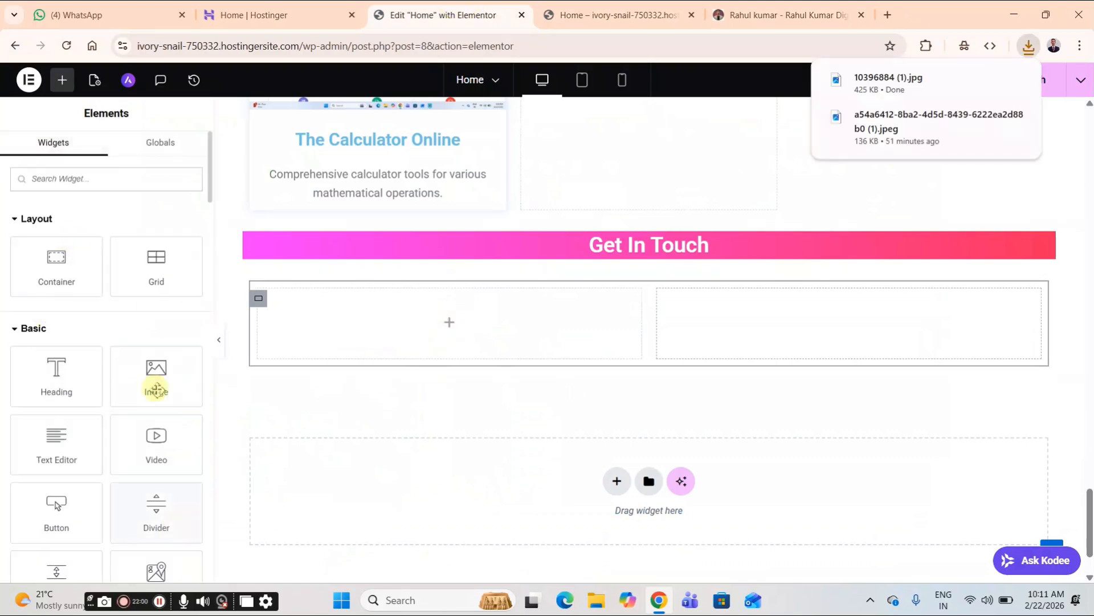
drag(153, 386, 436, 338)
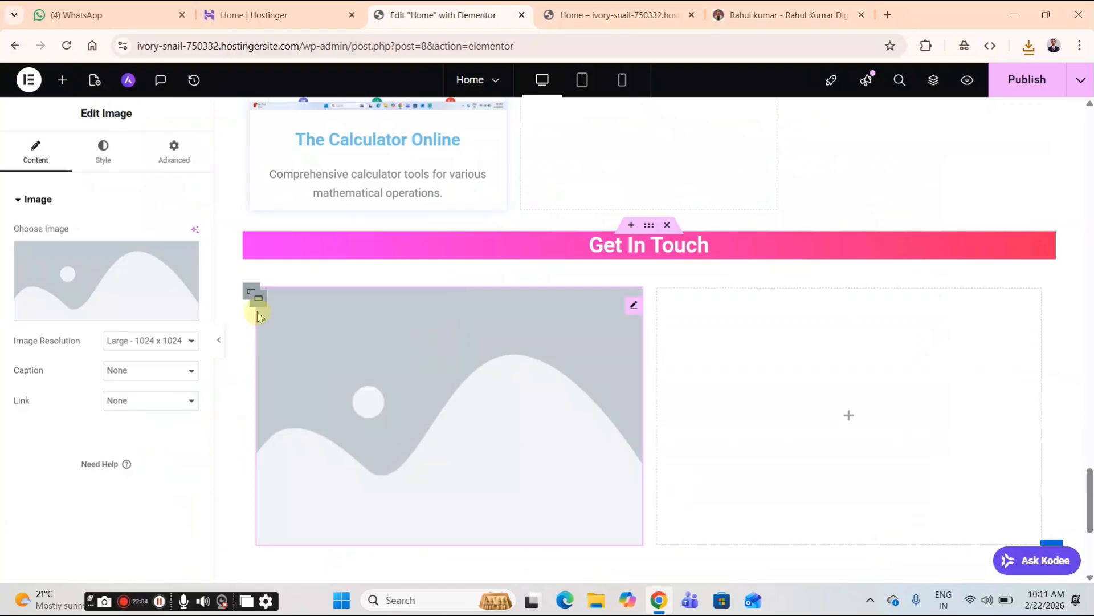
- Upload 10396884 (1) from Downloads to the media library and use it as the image widget's picture
click(166, 283)
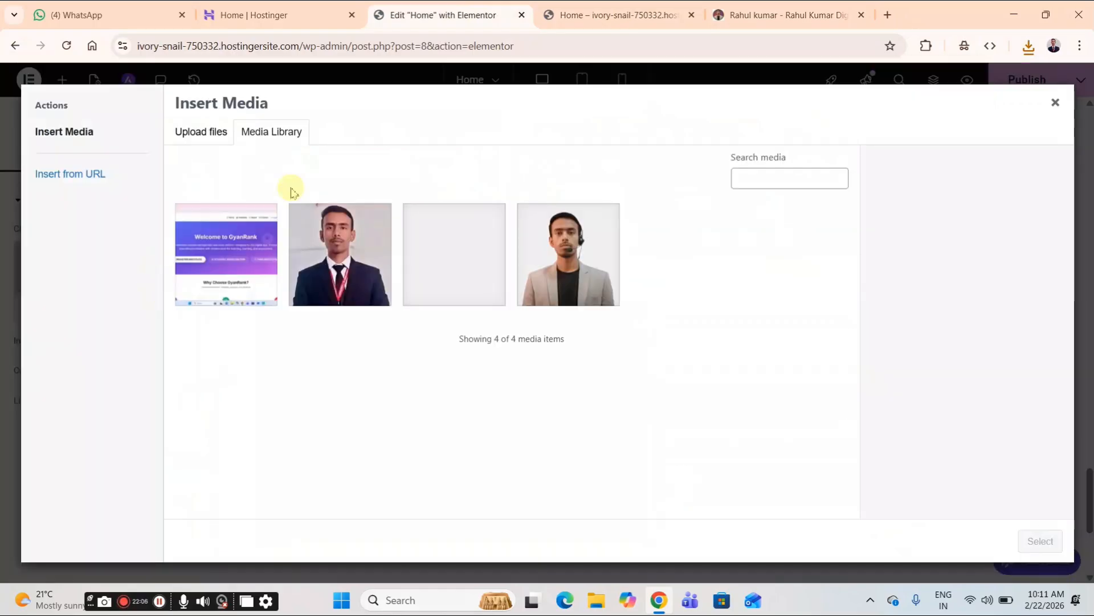
click(208, 134)
click(597, 328)
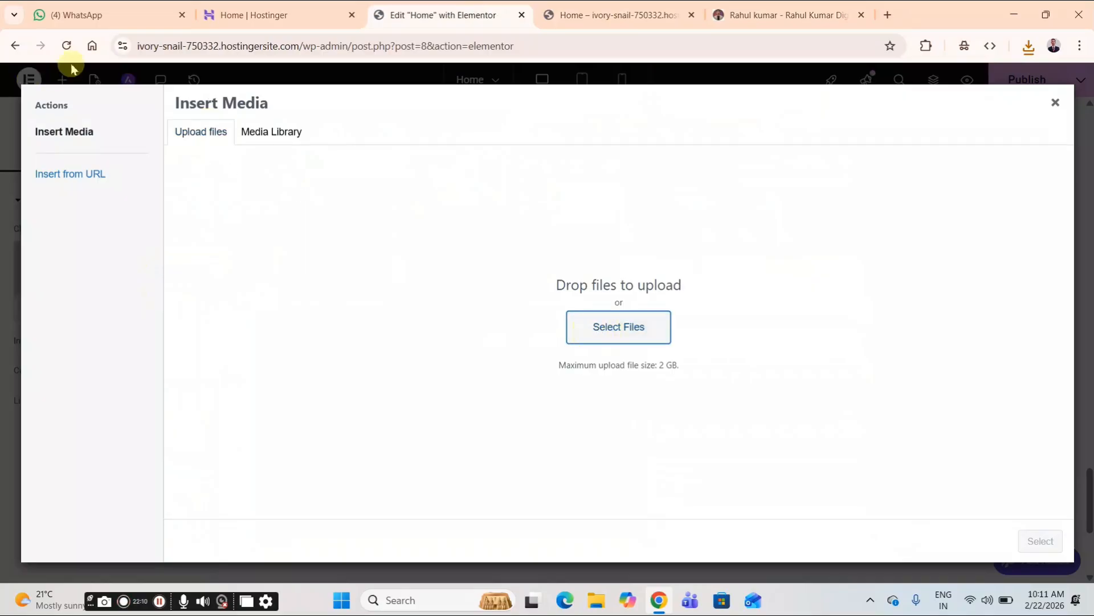
click(78, 136)
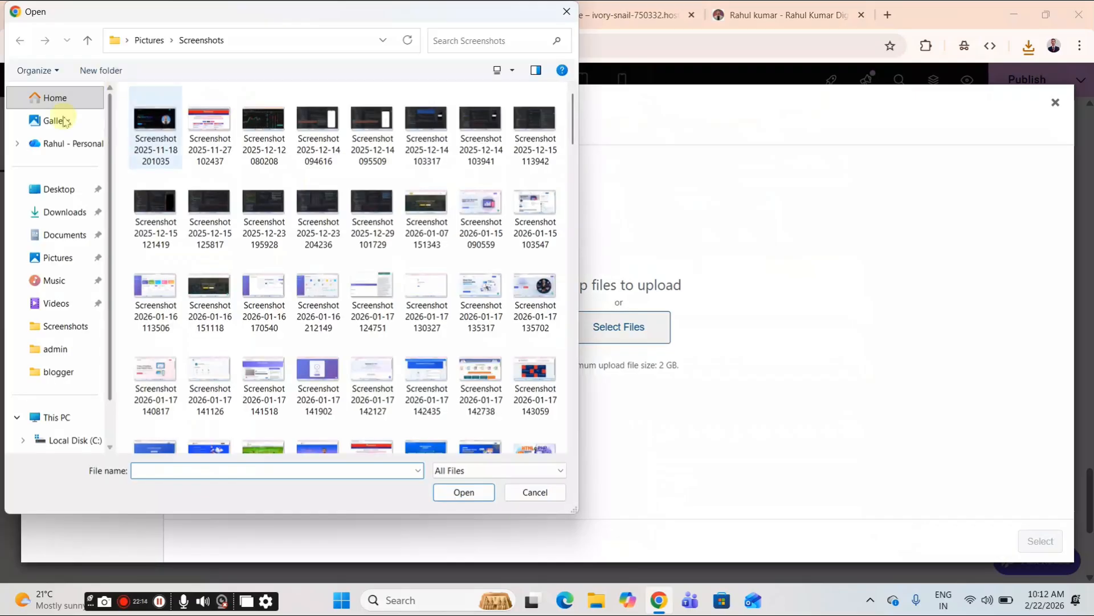
click(64, 212)
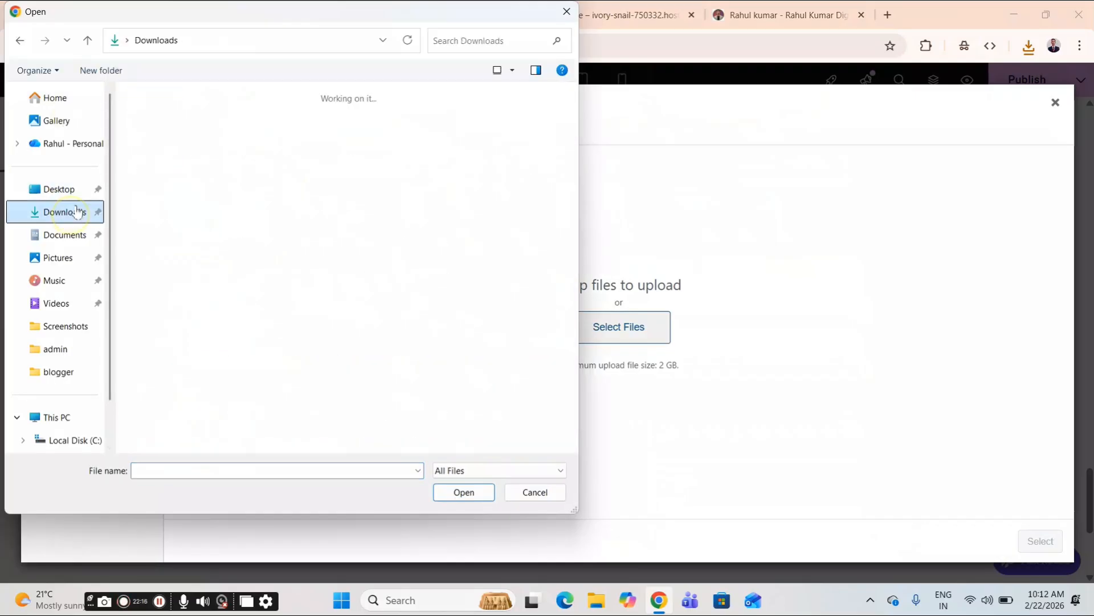
click(171, 137)
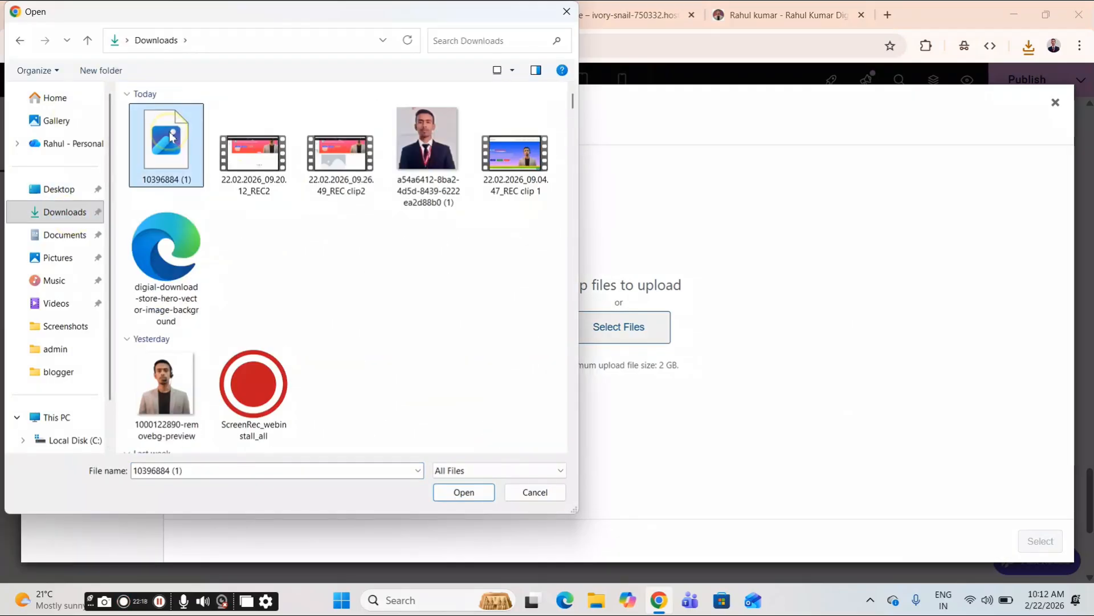
click(463, 492)
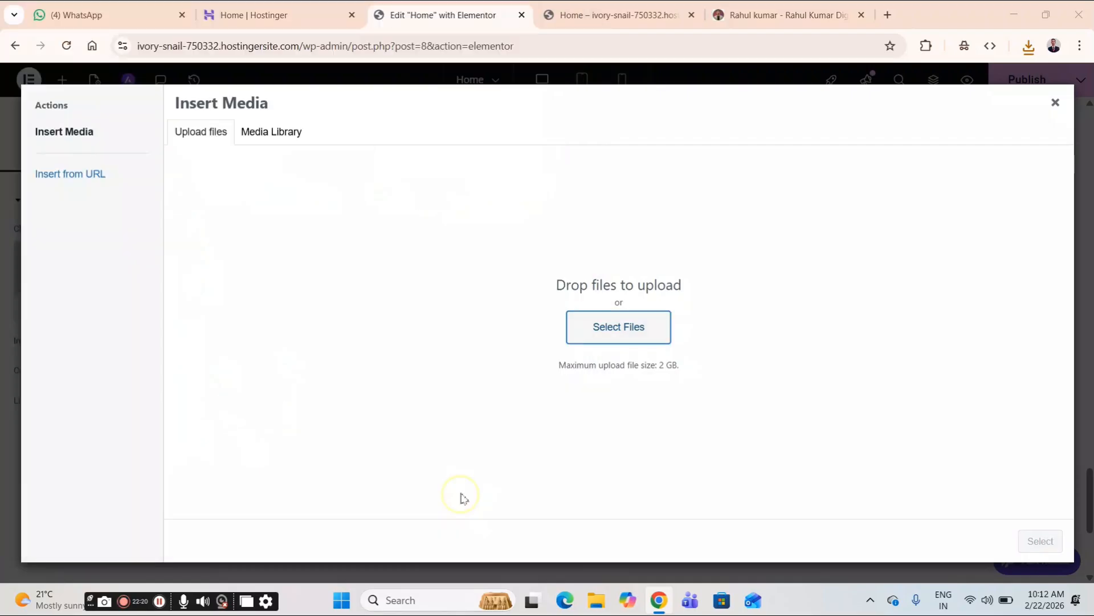
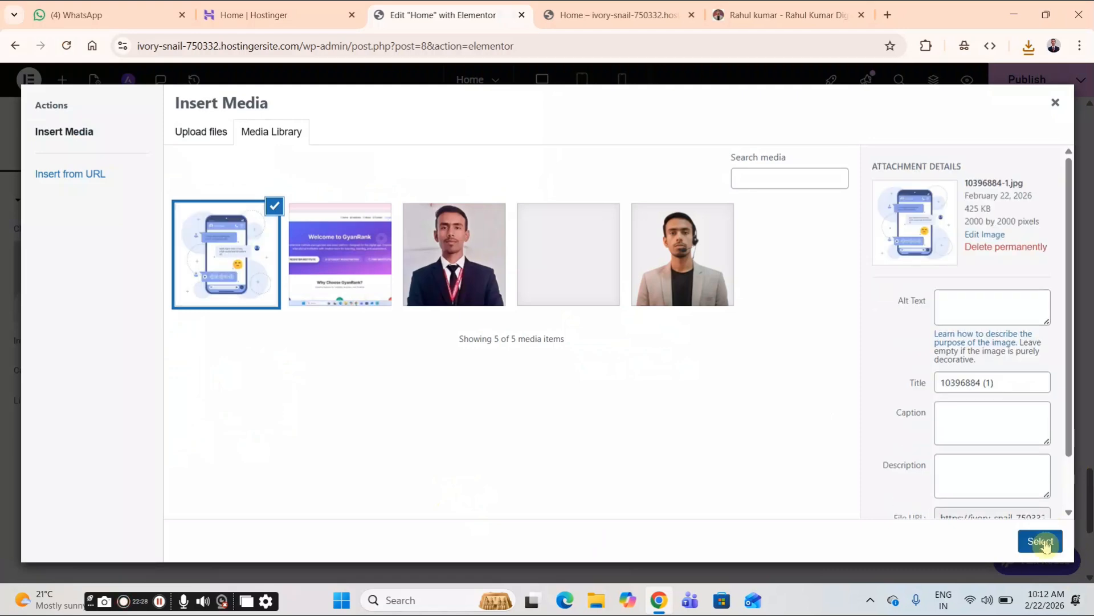
click(1043, 541)
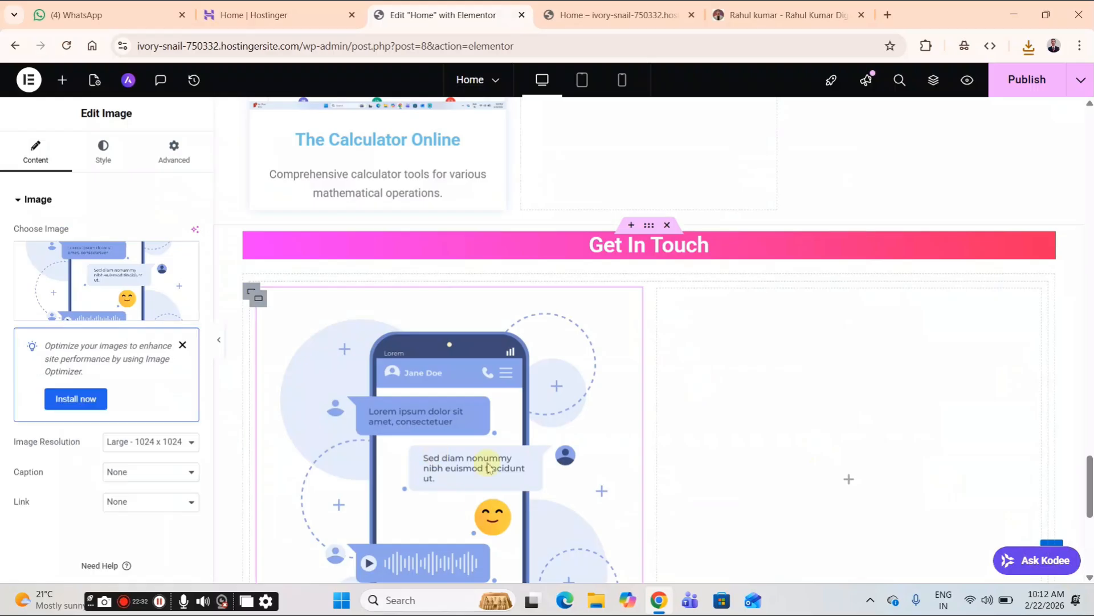
scroll(529, 436, down, 3)
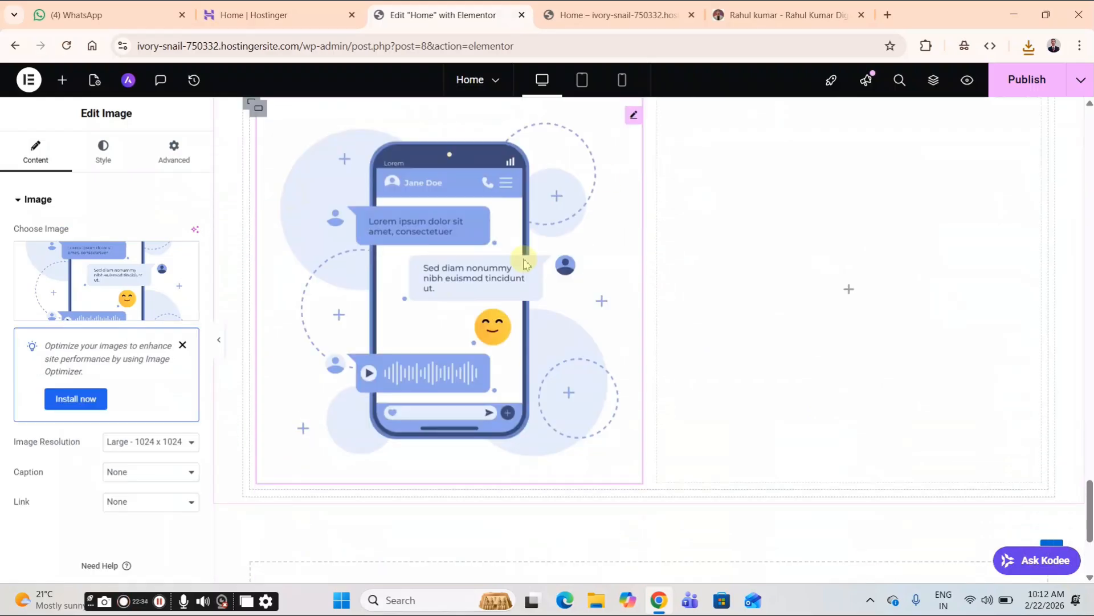
- Copy the "Sand Whatsapp Message" form title from the reference site
click(733, 17)
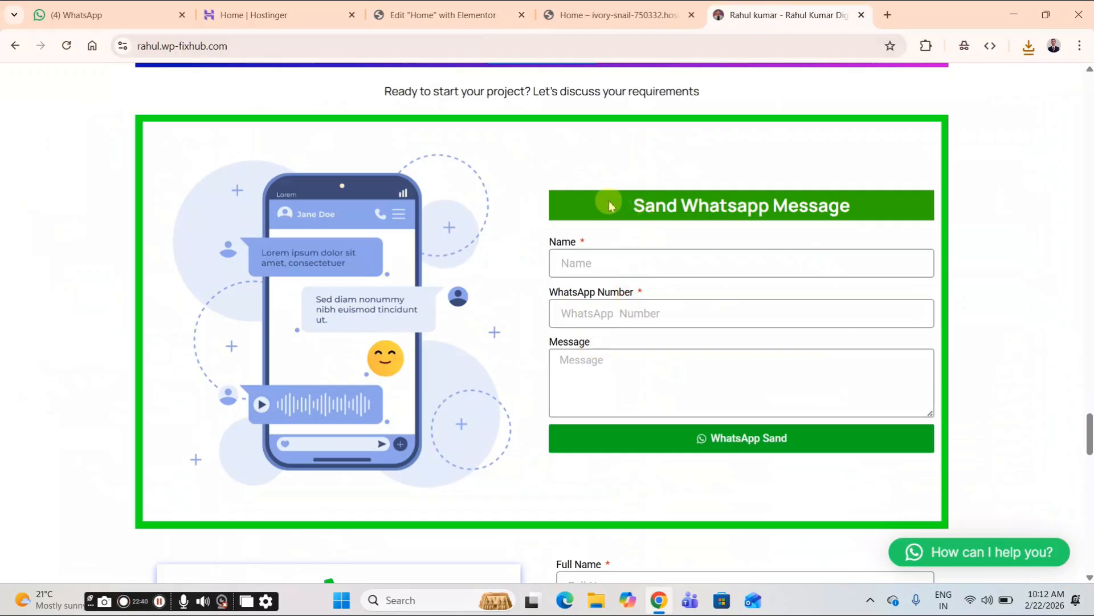
drag(630, 206, 829, 201)
right_click(829, 201)
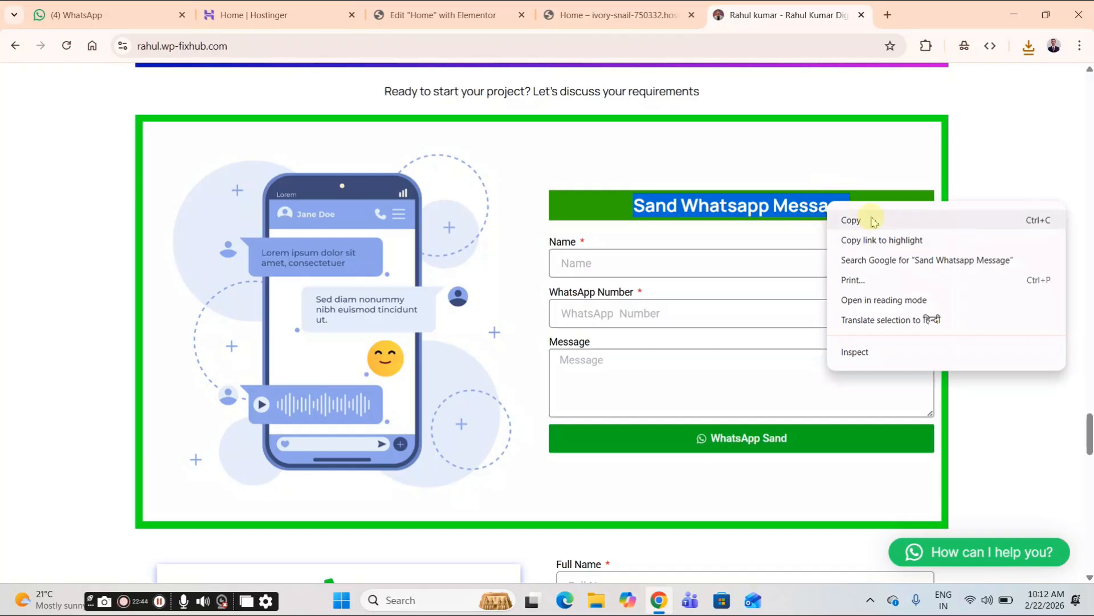
click(851, 220)
- Return to the Elementor editor and add a heading widget to the empty grid cell beside the phone illustration
click(466, 15)
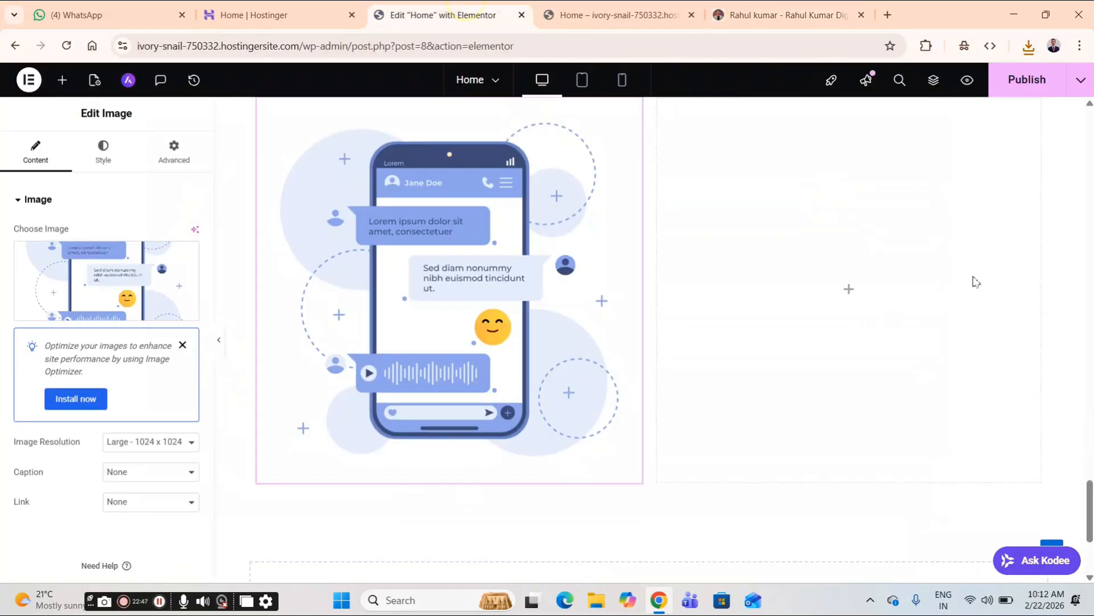
click(62, 80)
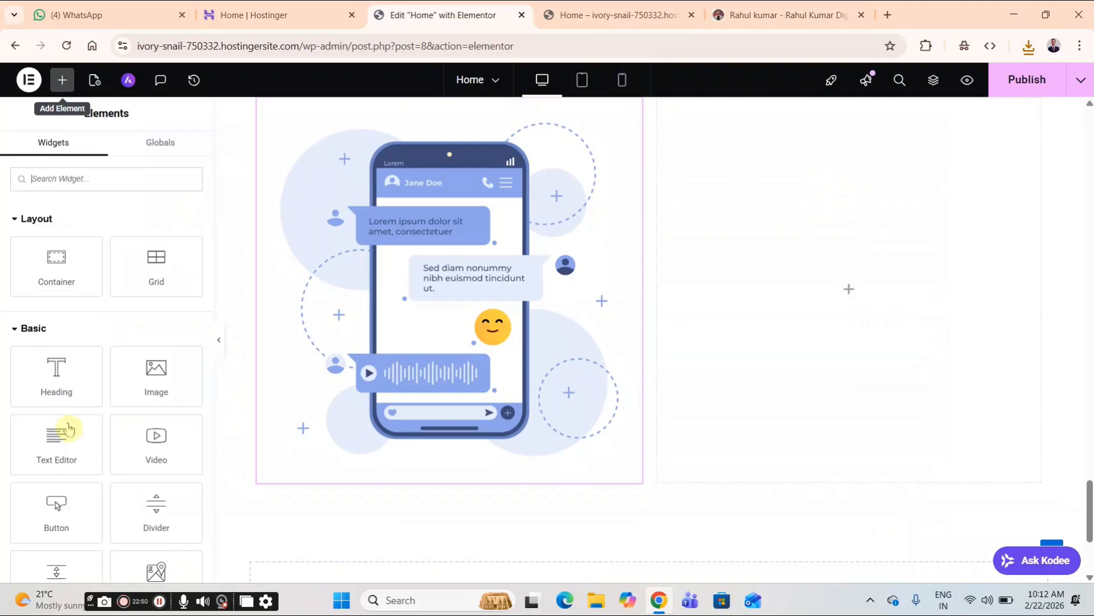
drag(61, 388, 867, 293)
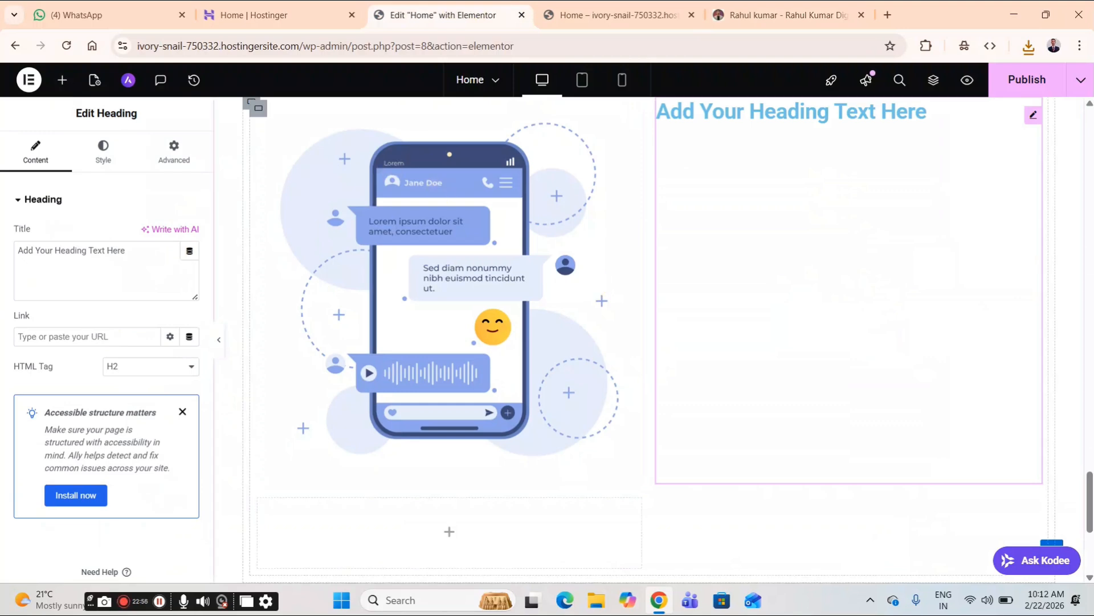
- Set the new heading's title to "Sand Whatsapp Message" and centre its alignment
click(135, 255)
key(ctrl+a)
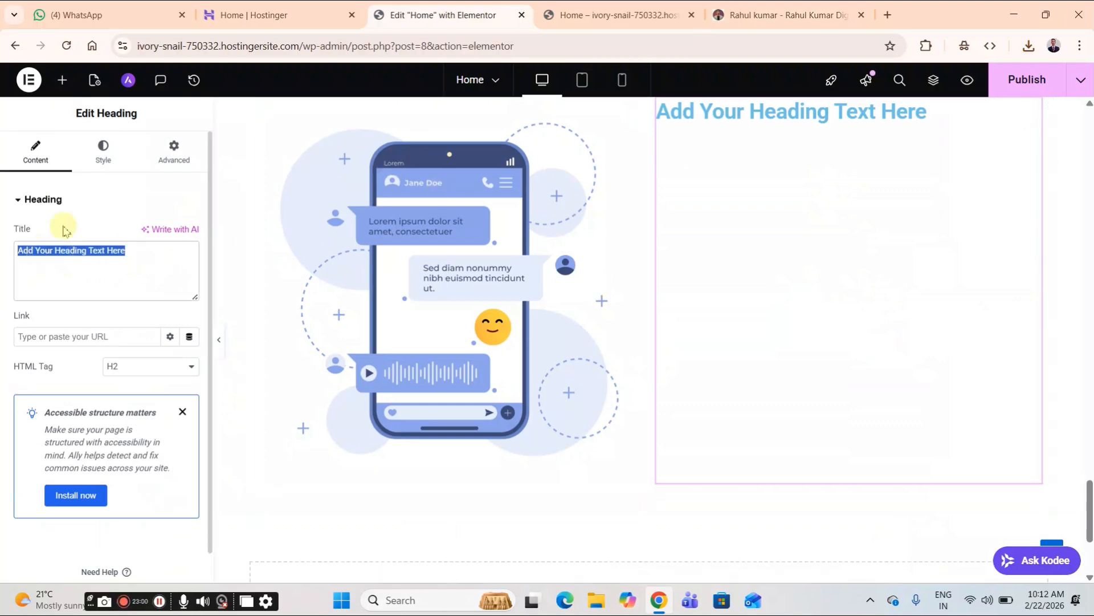
key(ctrl+v)
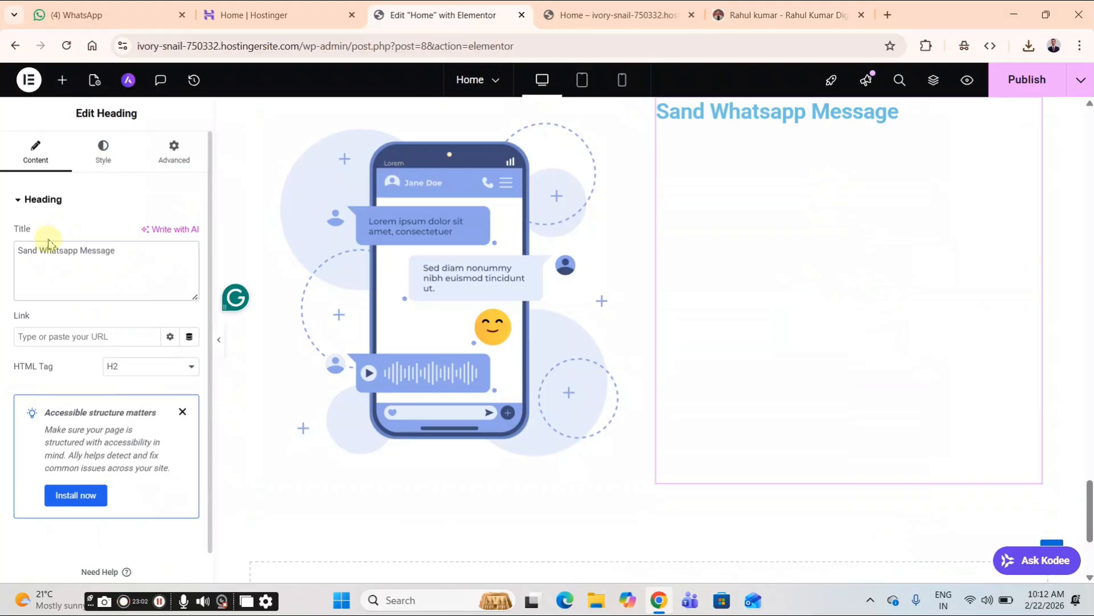
click(104, 166)
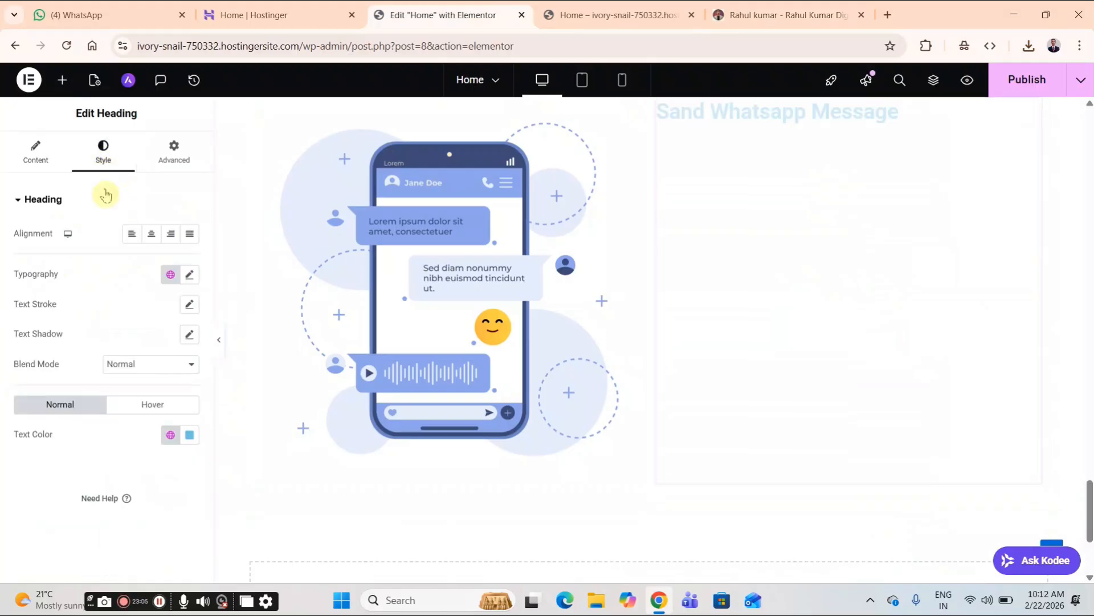
click(152, 235)
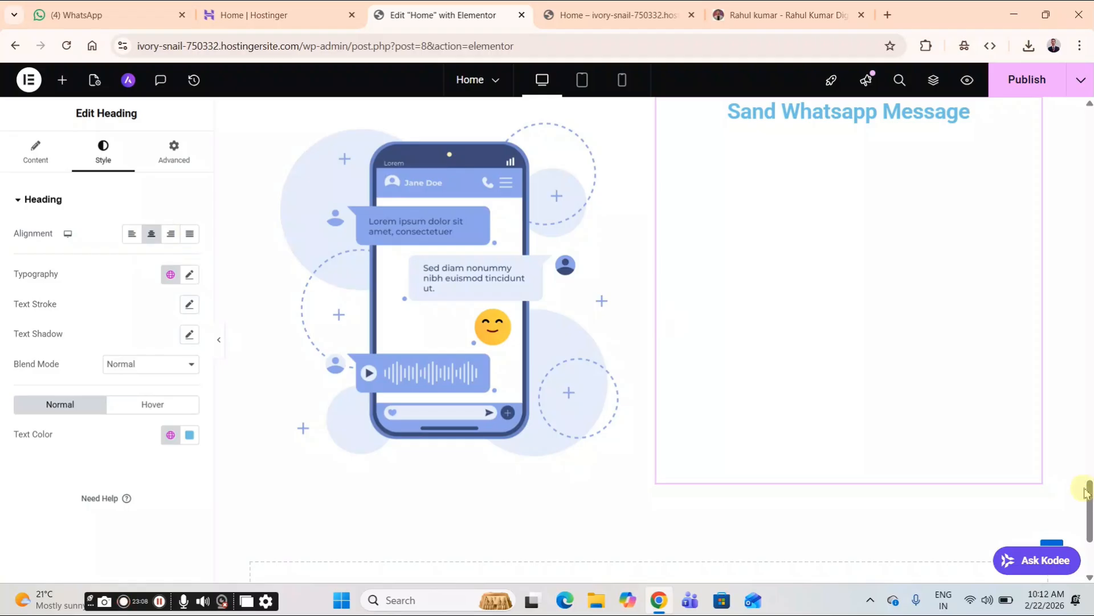
- Set the "Sand Whatsapp Message" heading's text color to white (#FFFFFF)
scroll(842, 354, up, 2)
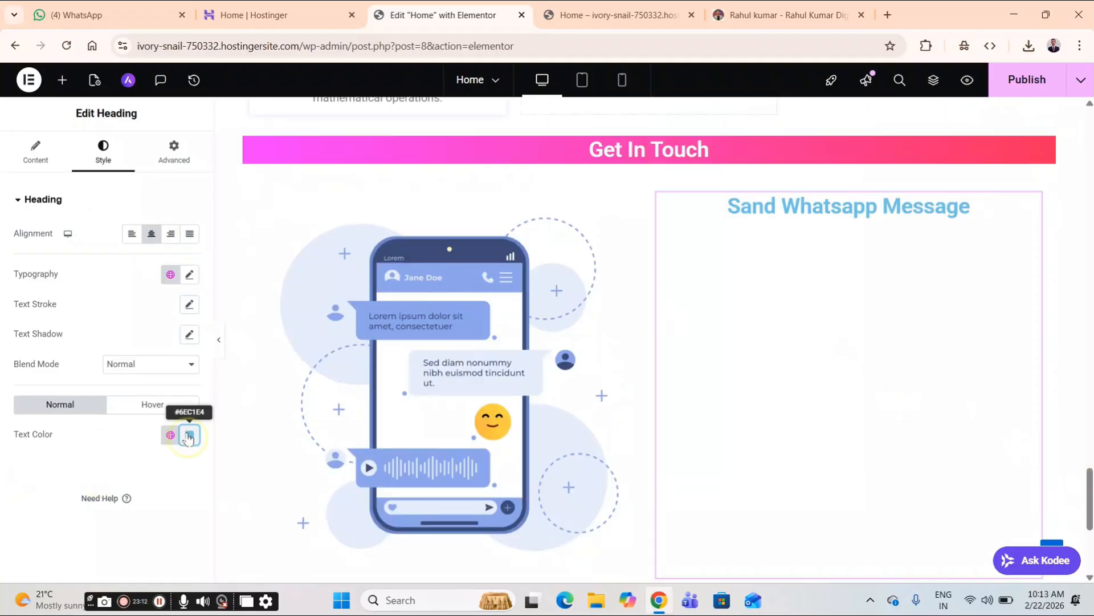
click(188, 437)
drag(122, 289, 90, 238)
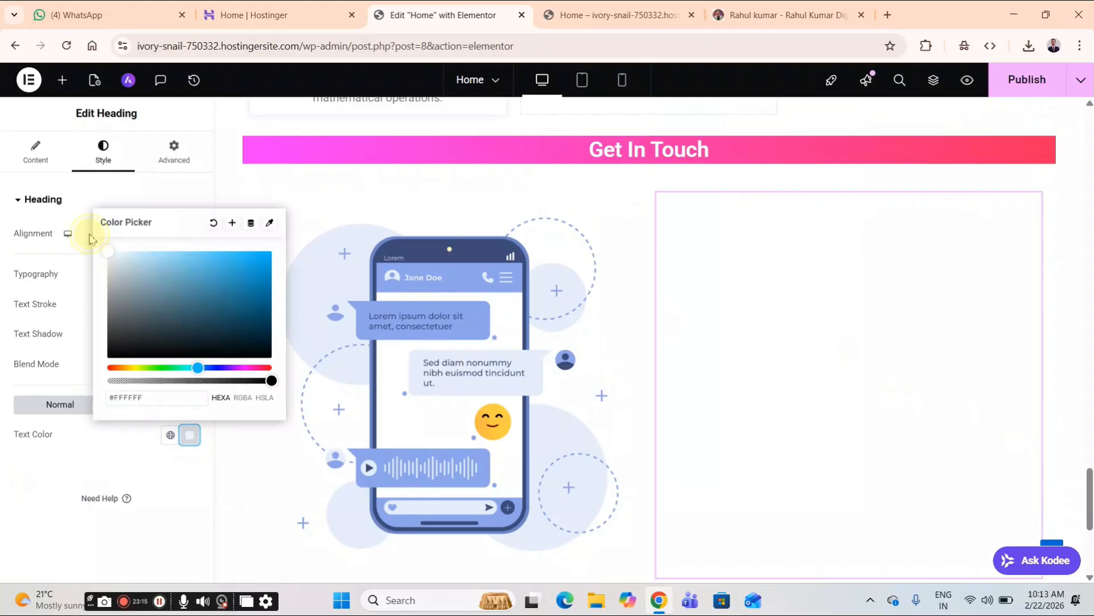
click(12, 470)
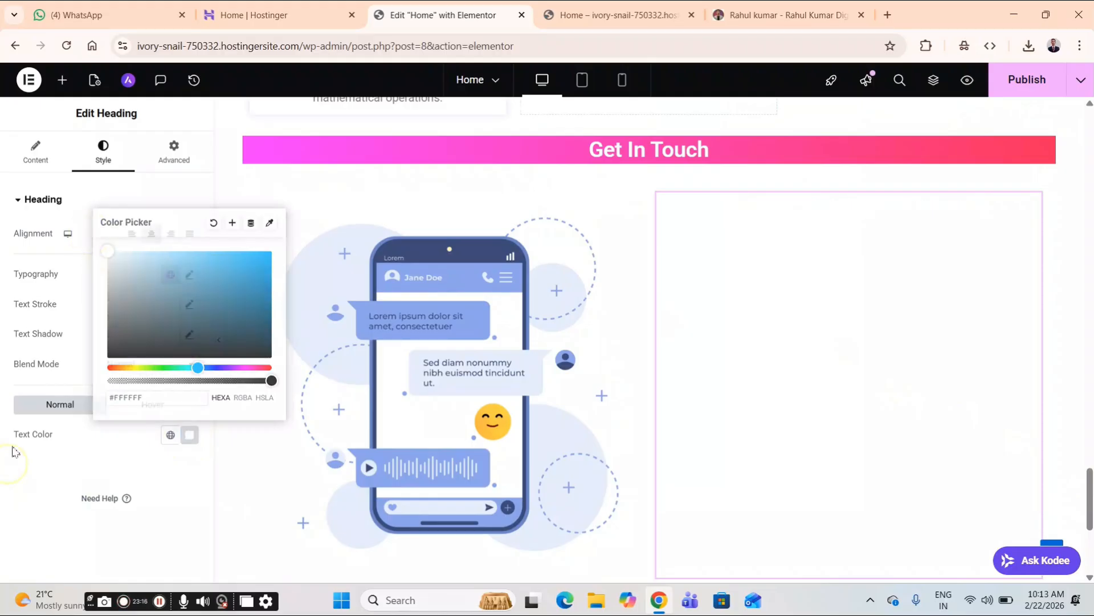
- Give the "Sand Whatsapp Message" heading a classic background in bright green (#13FF19)
click(175, 165)
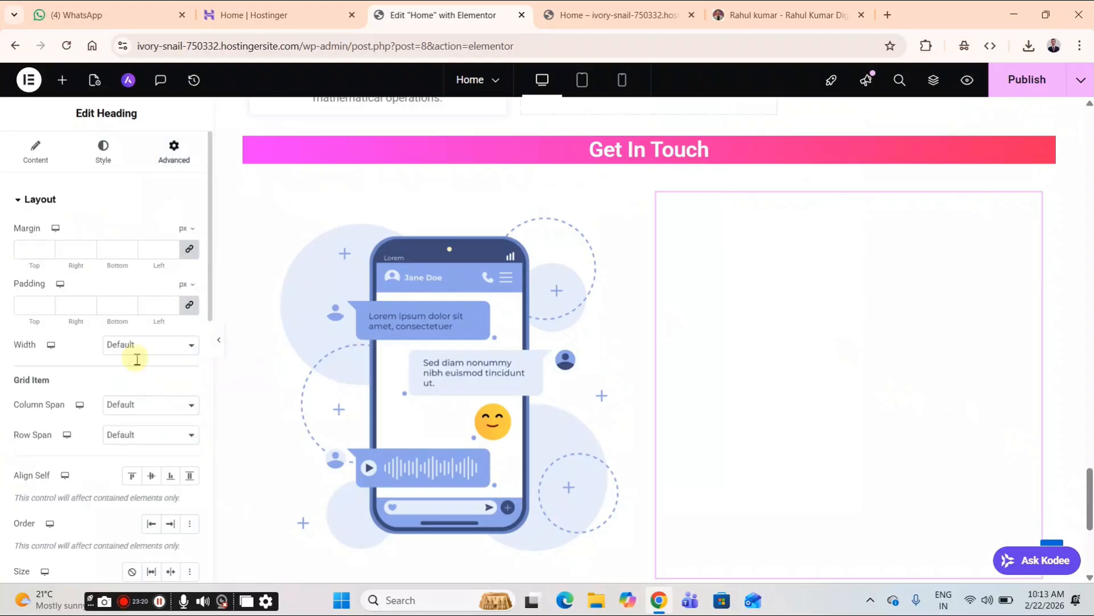
scroll(121, 419, down, 5)
scroll(109, 468, down, 6)
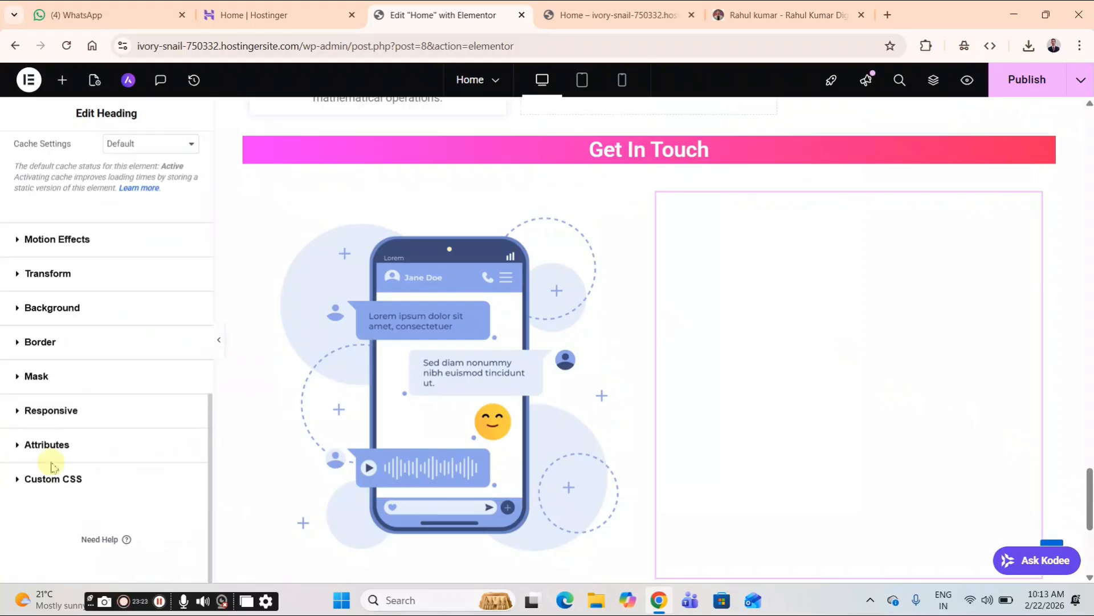
click(64, 313)
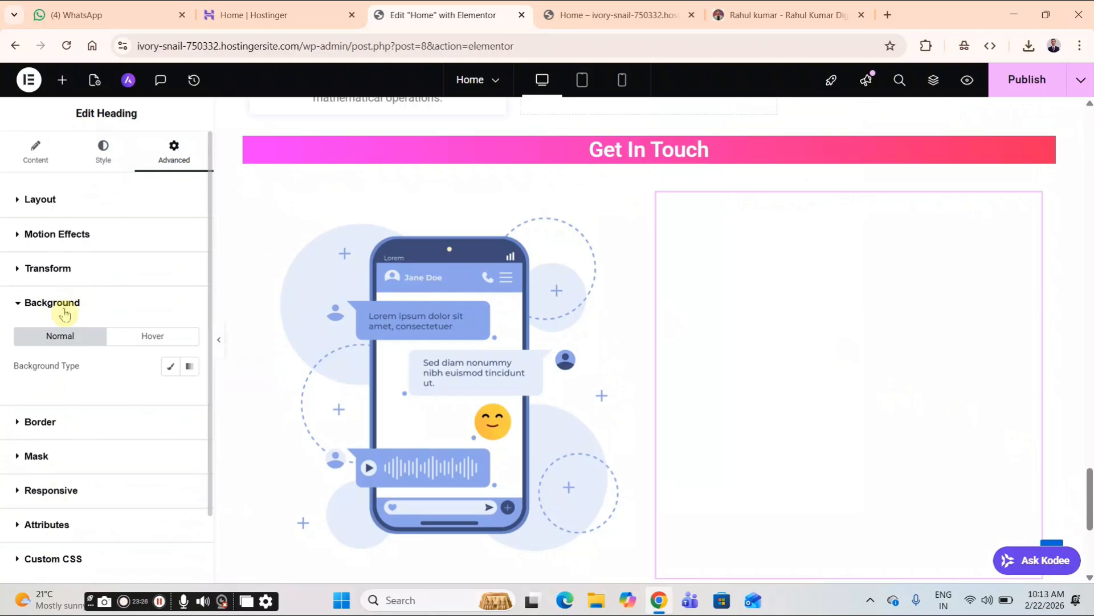
click(171, 371)
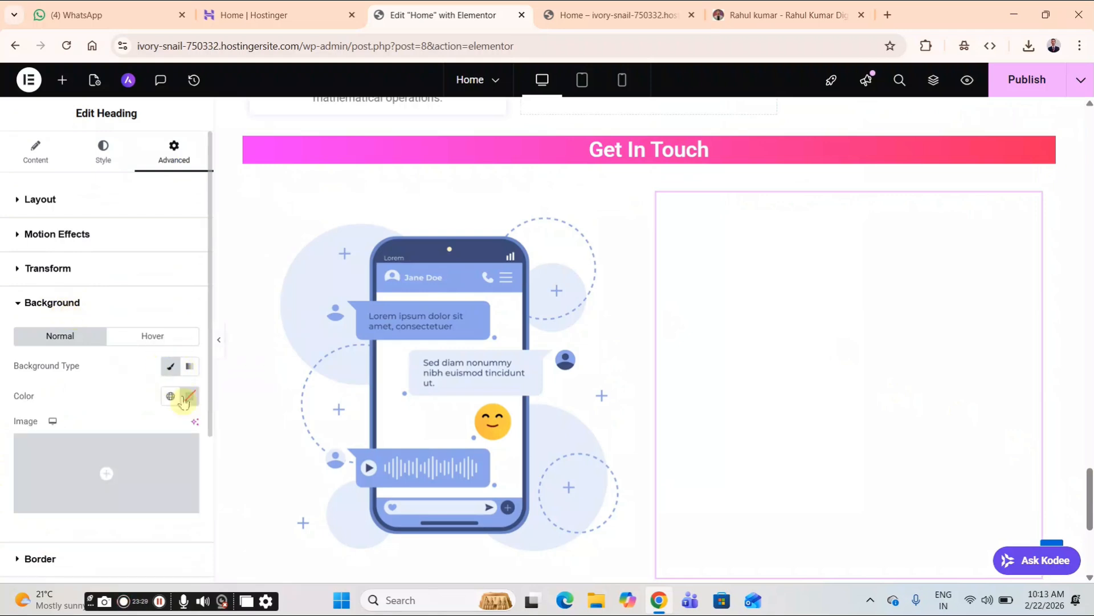
click(190, 395)
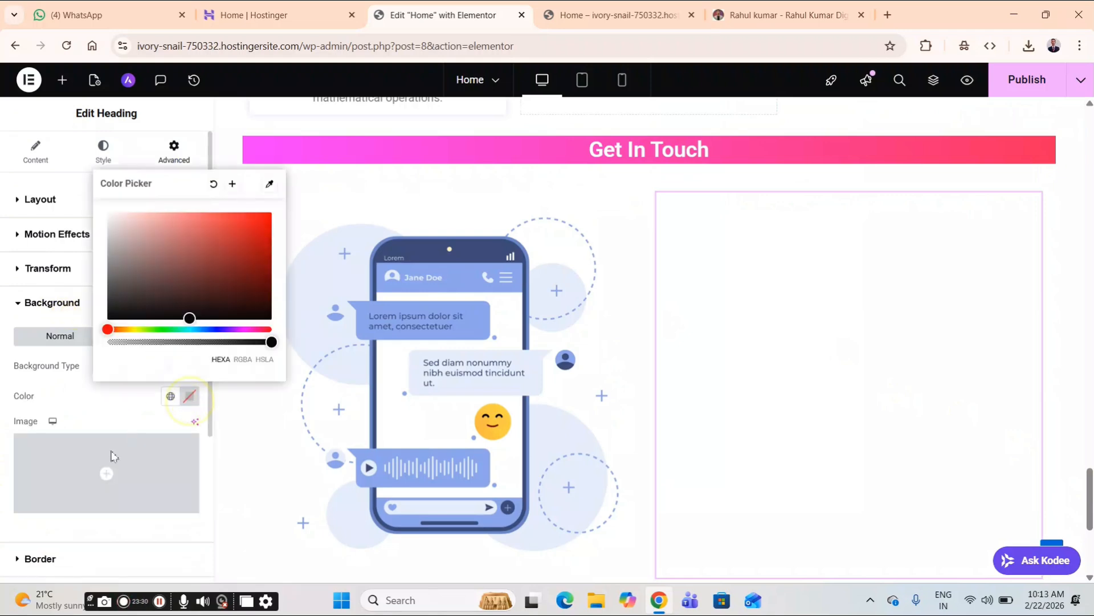
click(162, 326)
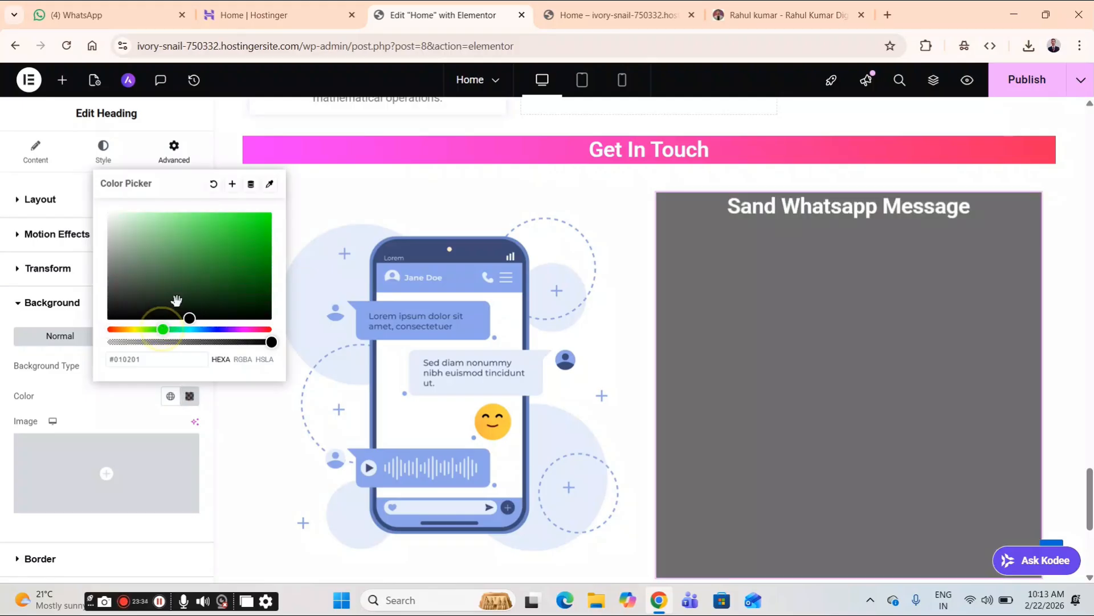
click(213, 240)
drag(212, 239, 263, 178)
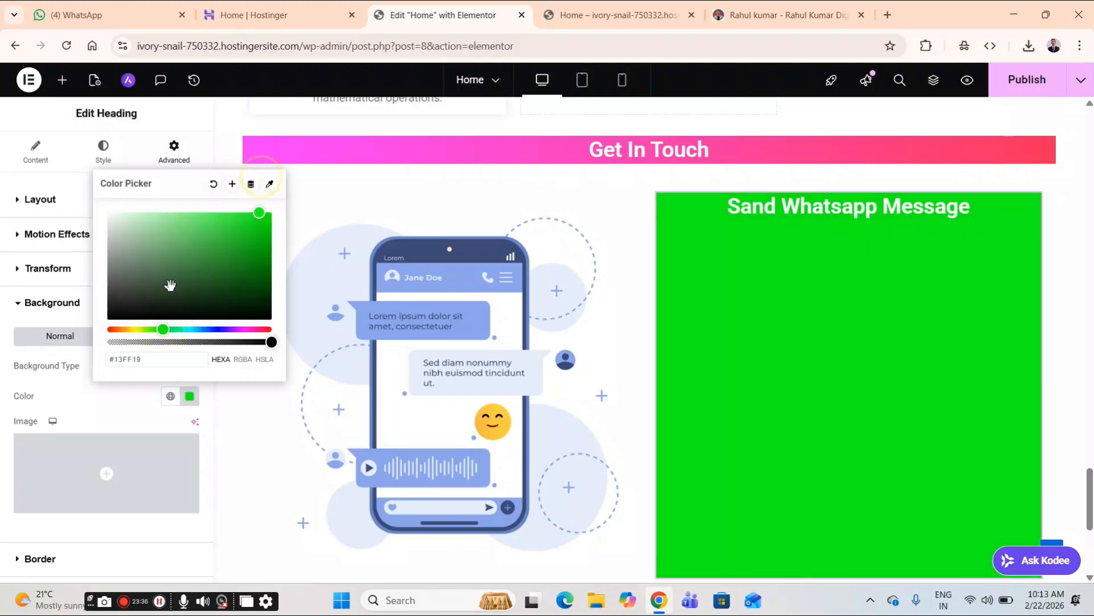
click(70, 387)
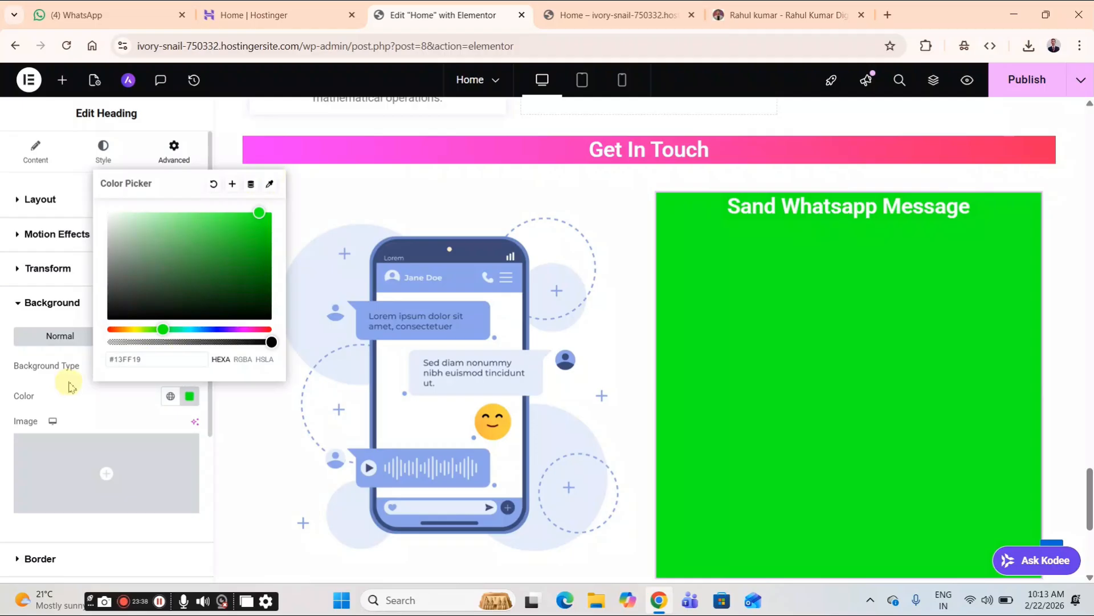
click(780, 241)
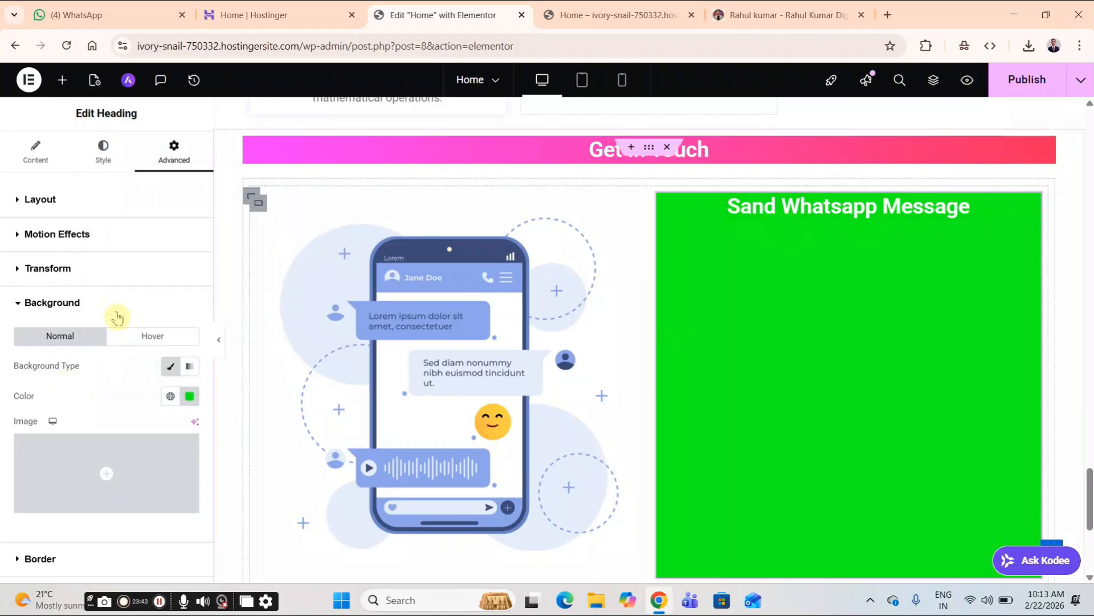
- Add a Form widget to the Get In Touch grid in the cell beside the phone illustration
click(64, 82)
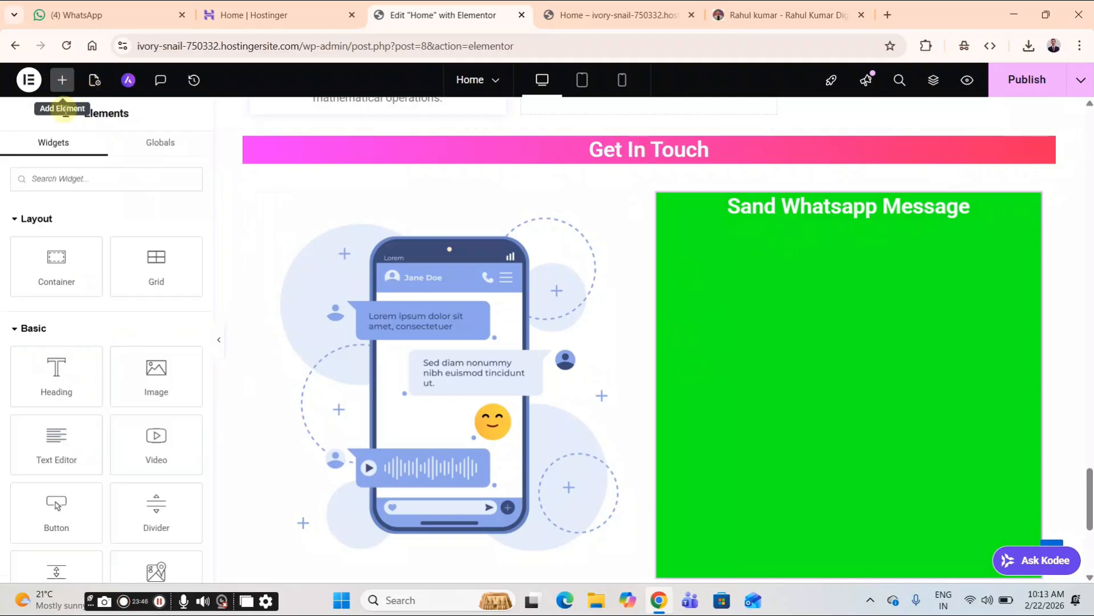
scroll(56, 446, down, 8)
scroll(55, 446, down, 5)
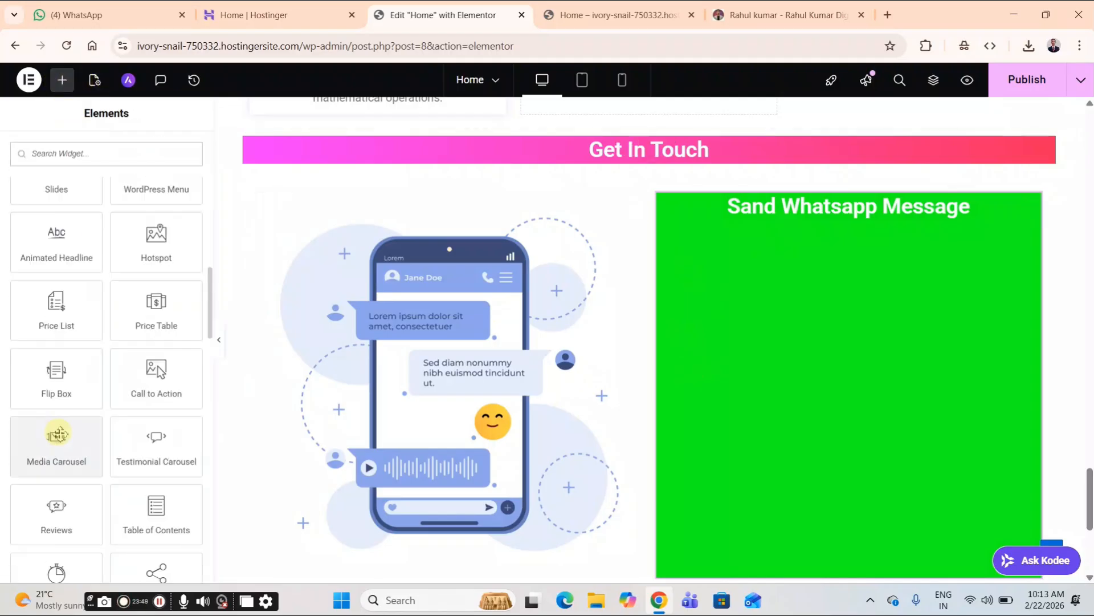
scroll(59, 432, up, 3)
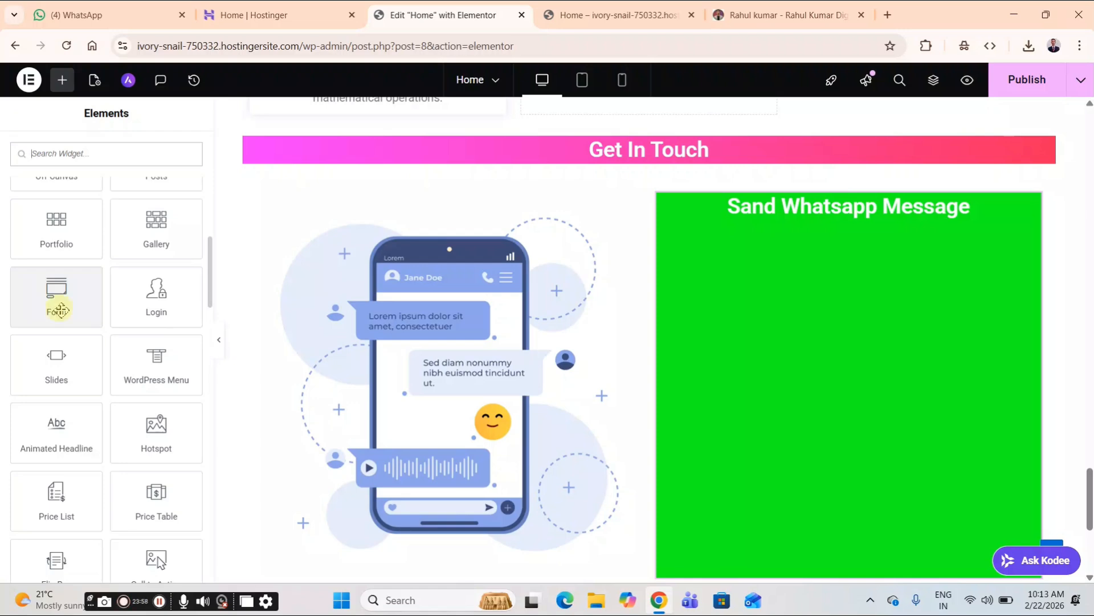
drag(51, 292, 790, 275)
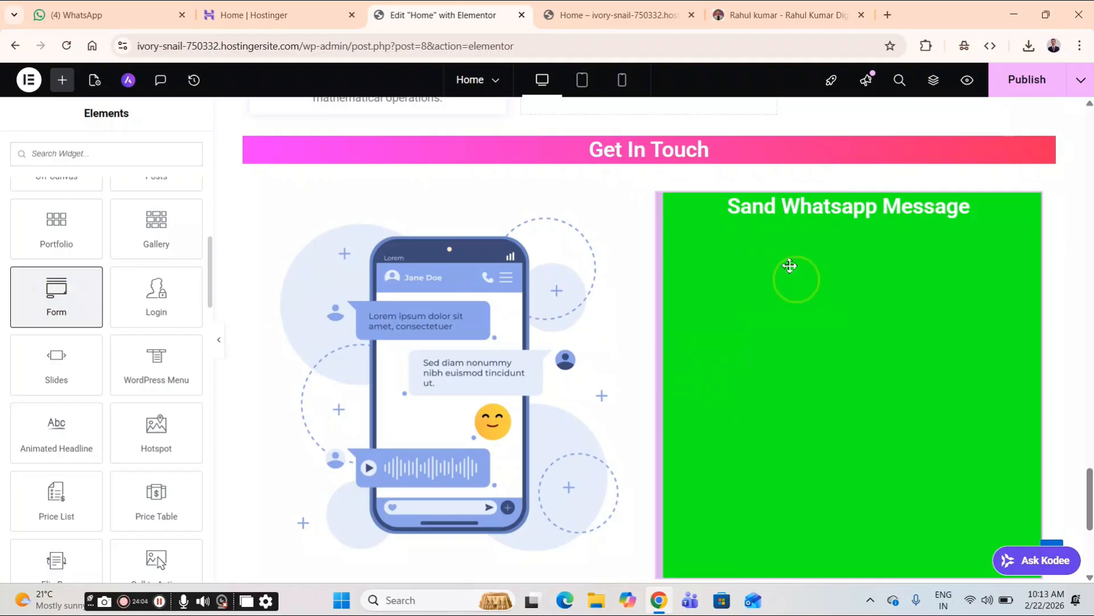
click(792, 231)
drag(792, 228, 766, 208)
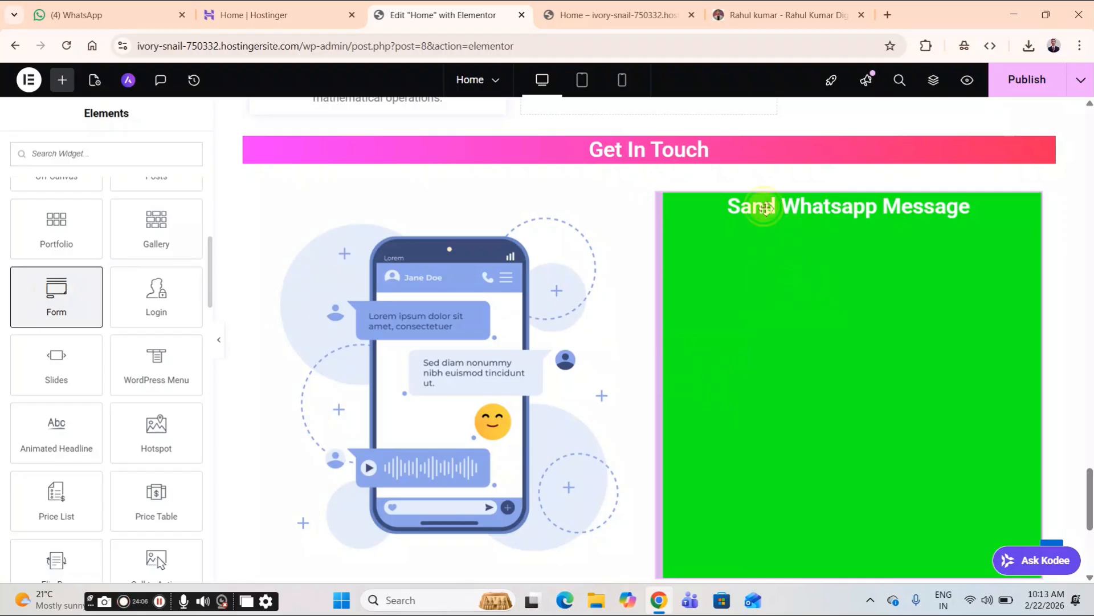
click(723, 252)
scroll(732, 261, down, 2)
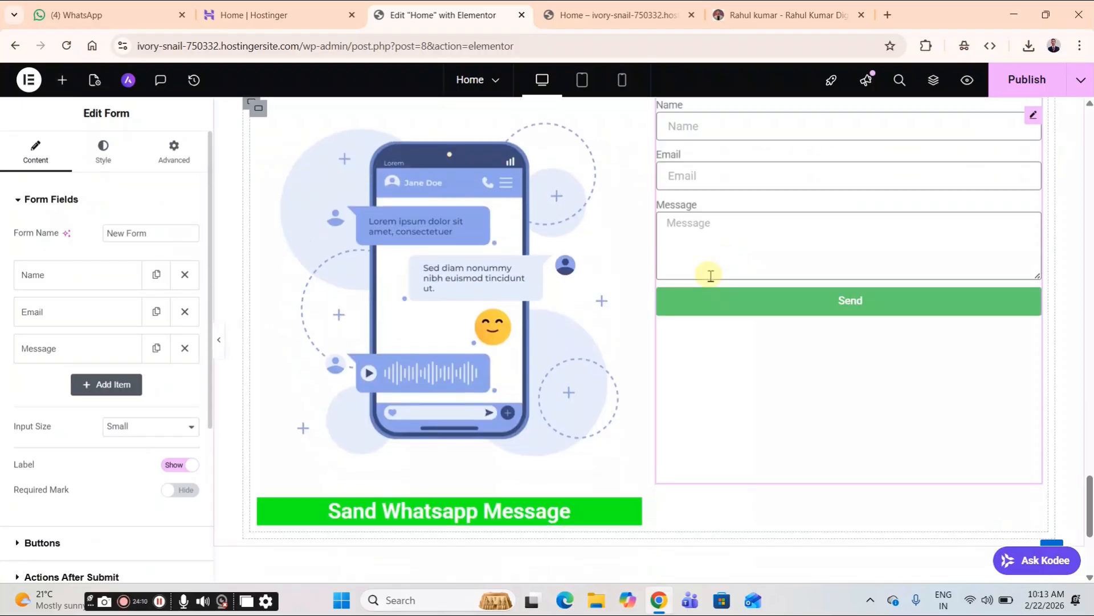
- Change the Get In Touch grid's container layout to Flexbox with a horizontal row direction
scroll(701, 299, up, 1)
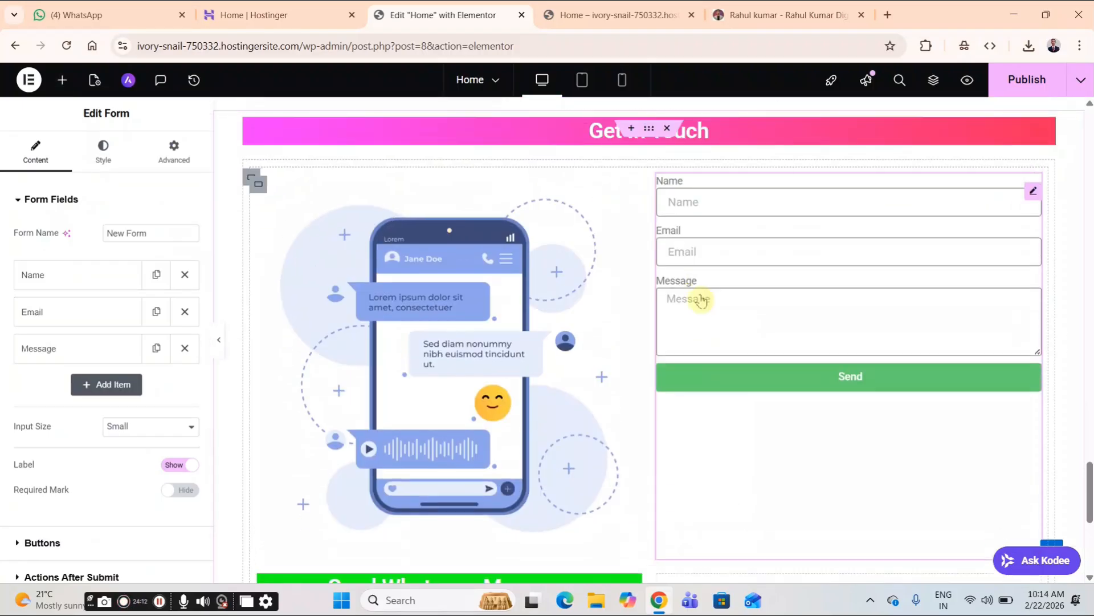
scroll(701, 299, down, 2)
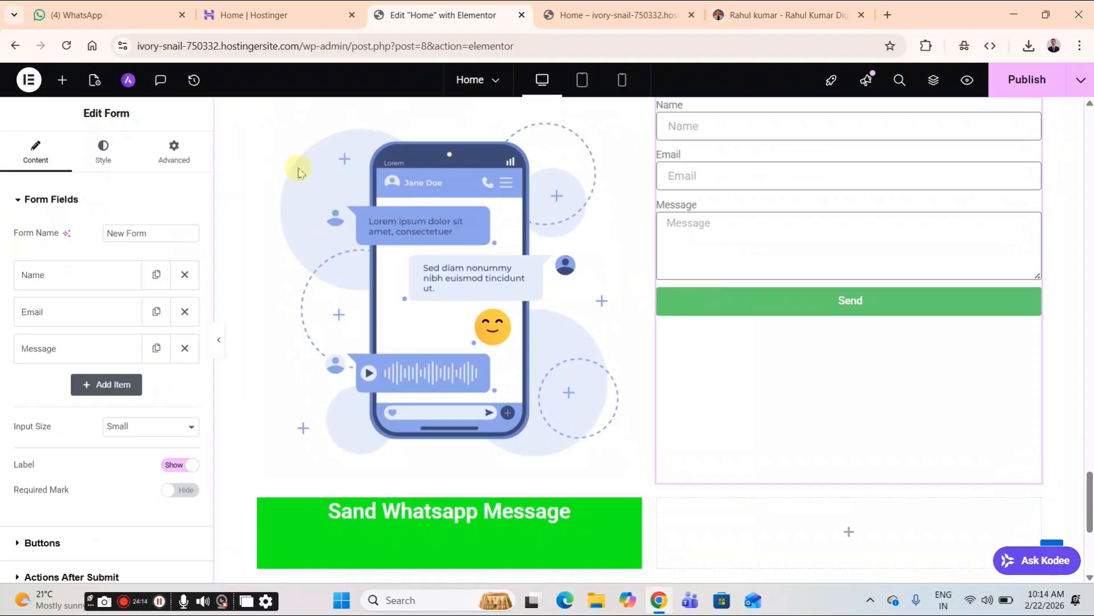
scroll(263, 122, up, 2)
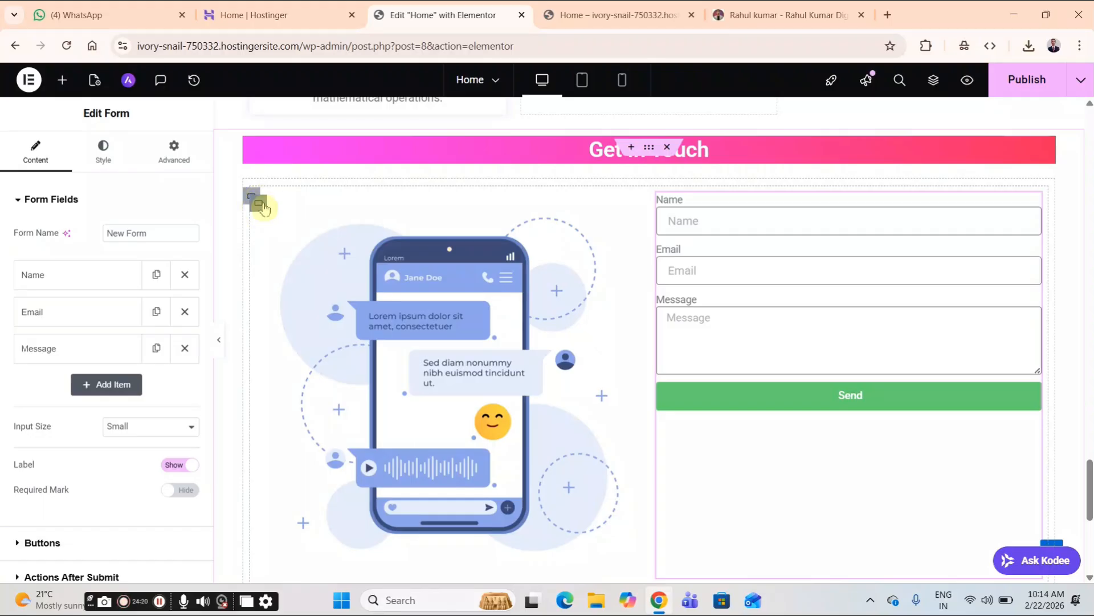
click(261, 206)
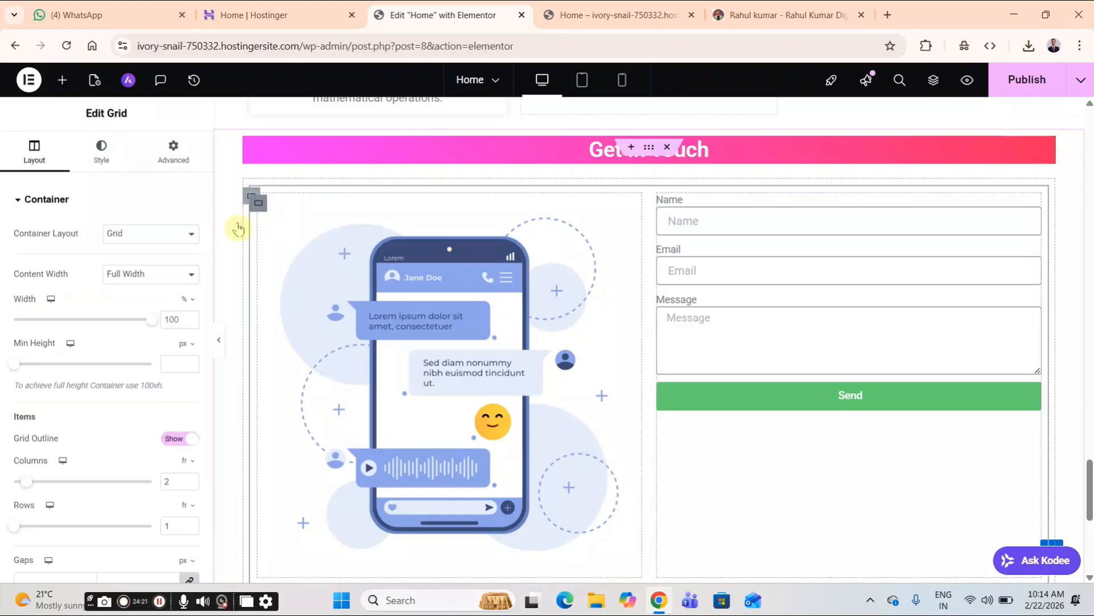
click(158, 240)
click(161, 246)
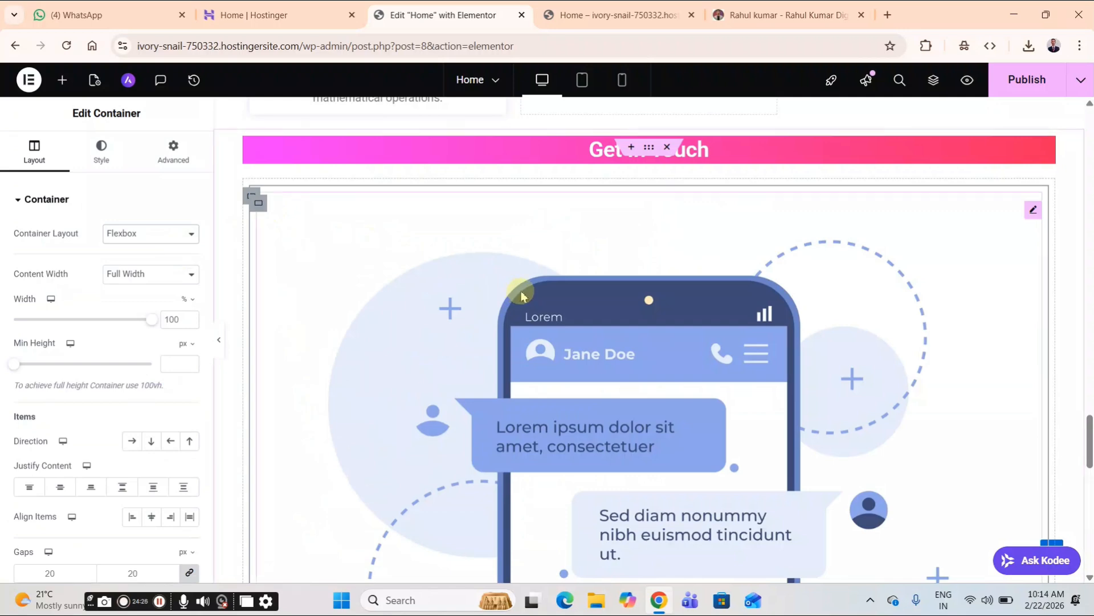
scroll(268, 260, down, 1)
scroll(266, 259, down, 3)
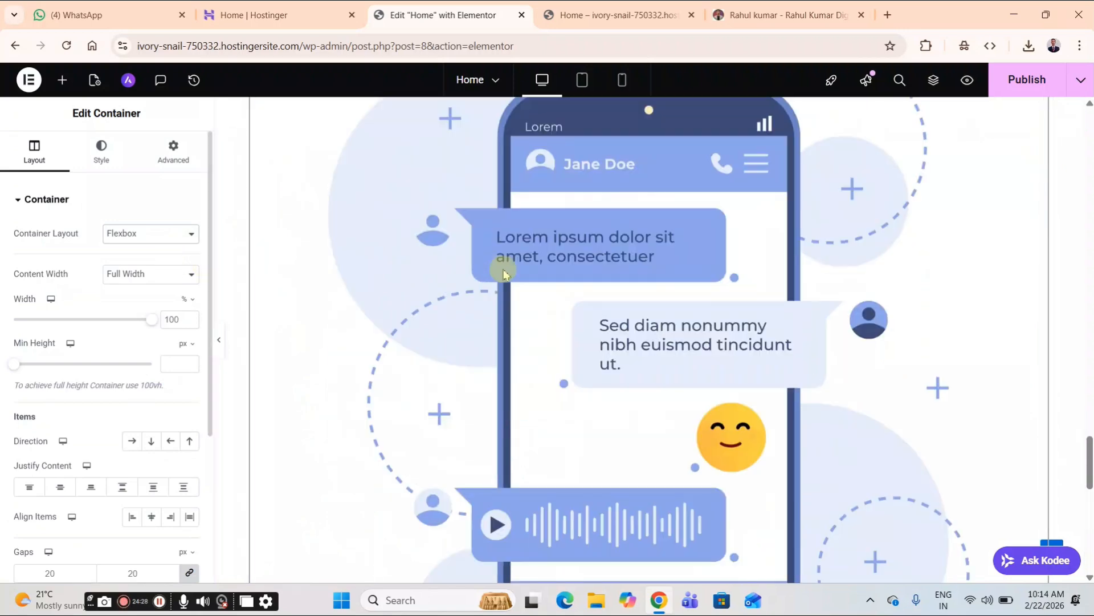
scroll(461, 273, down, 1)
scroll(461, 273, down, 1)
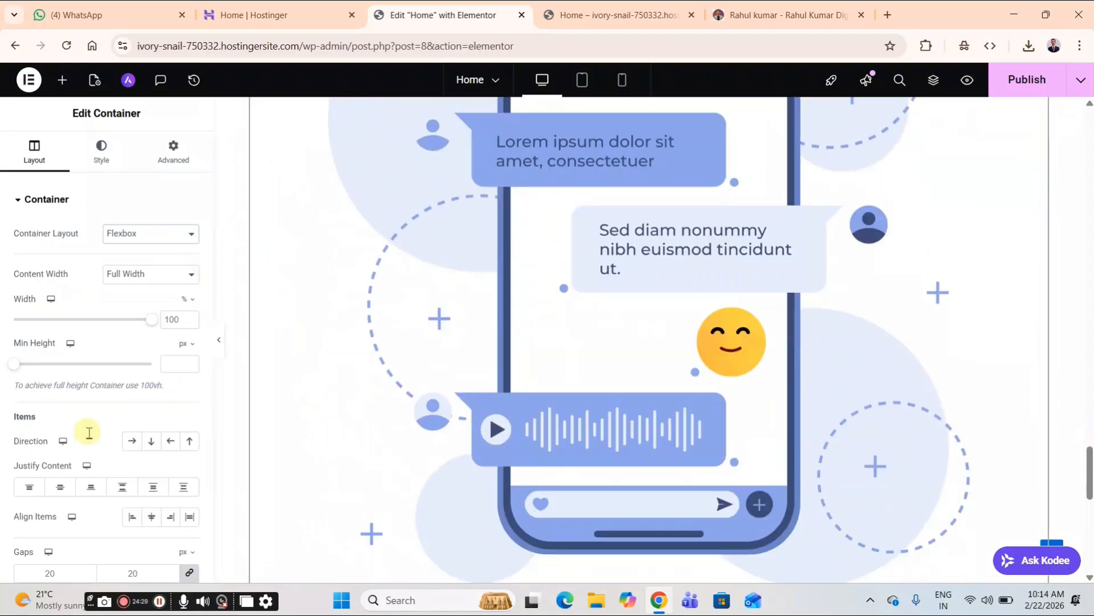
click(132, 442)
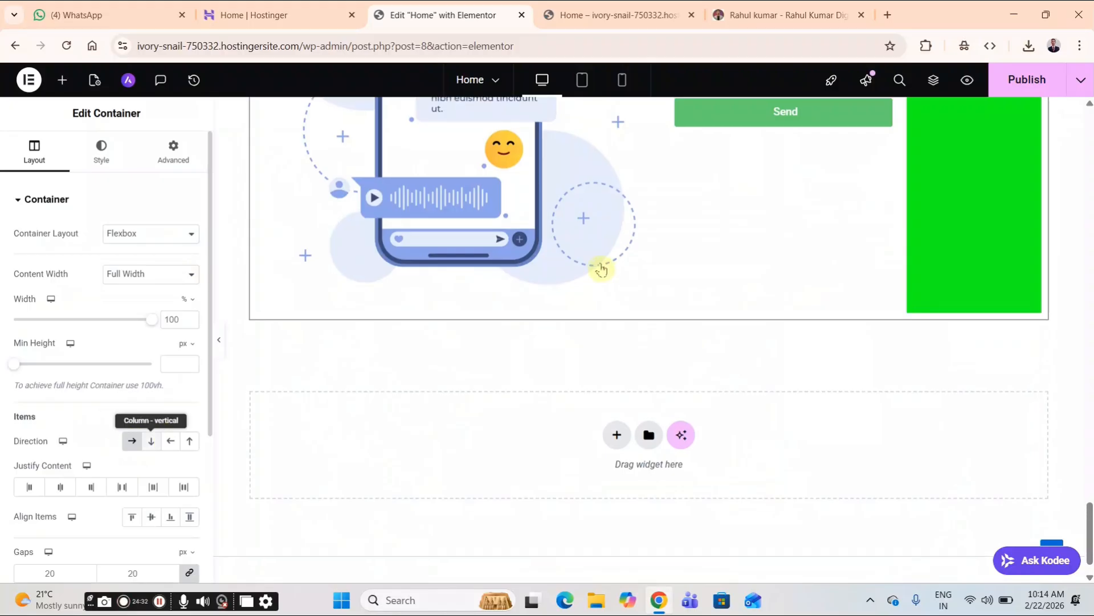
scroll(597, 288, up, 1)
scroll(656, 331, up, 1)
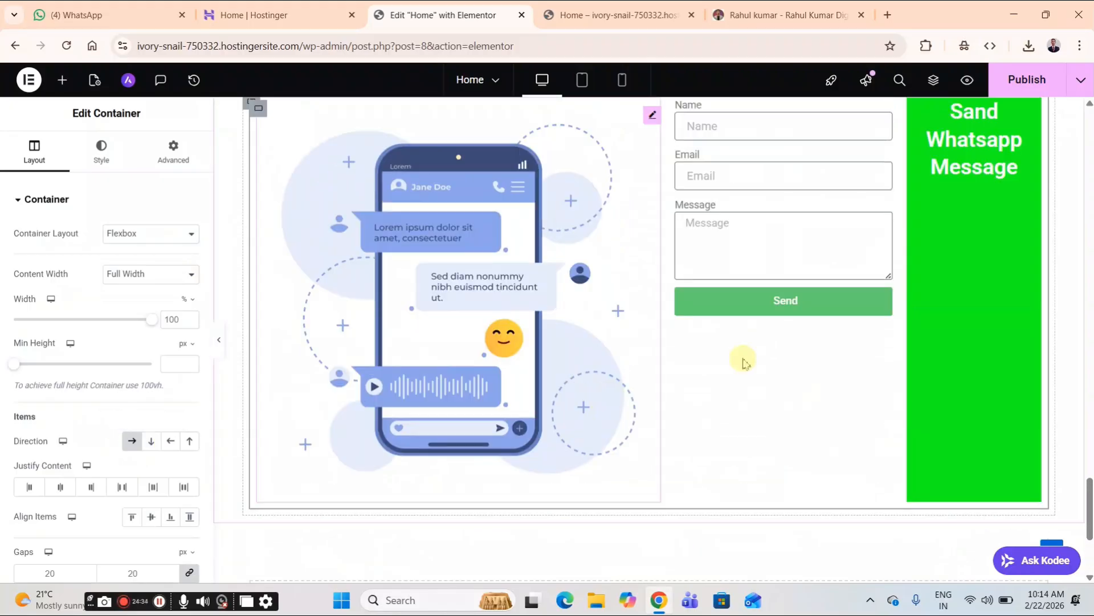
scroll(938, 231, up, 1)
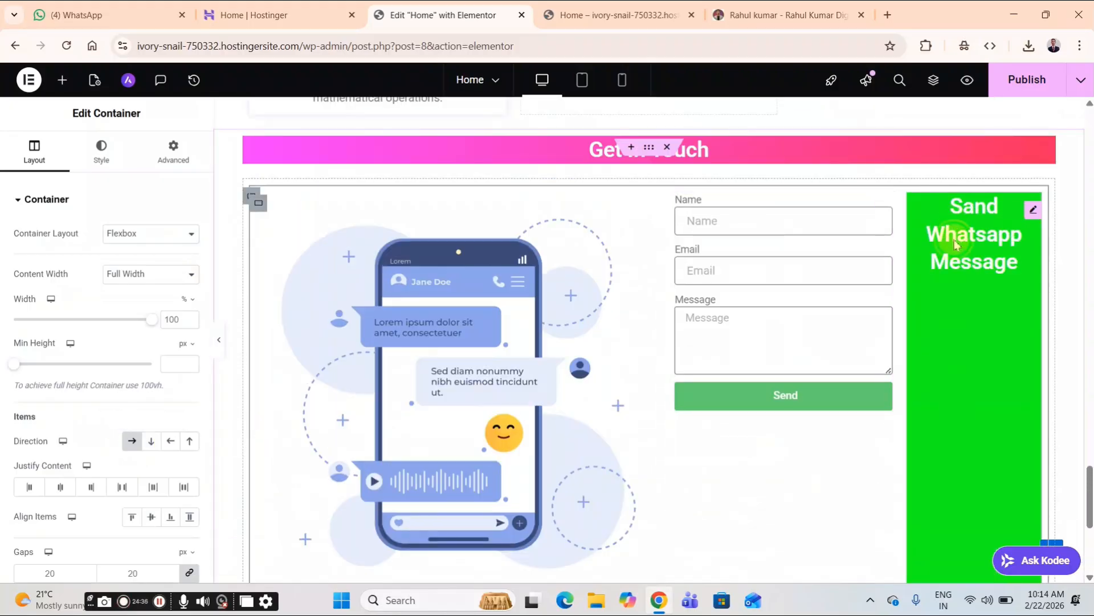
- Move the "Sand Whatsapp Message" heading towards the form's position, and clear the phone illustration and form from the container
click(763, 251)
click(979, 223)
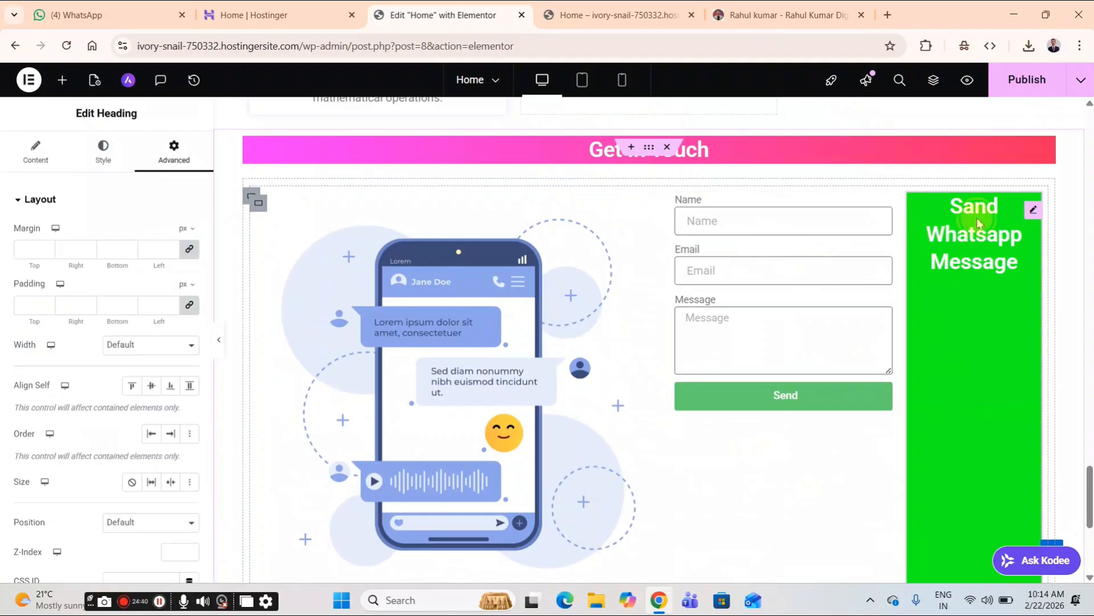
drag(979, 222, 697, 219)
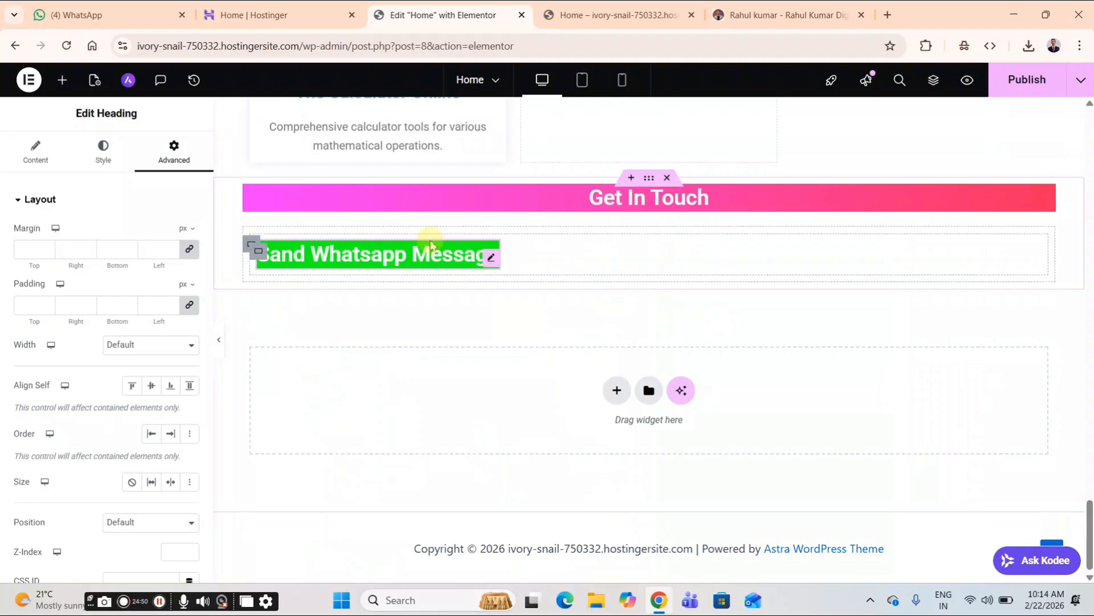
scroll(546, 244, up, 2)
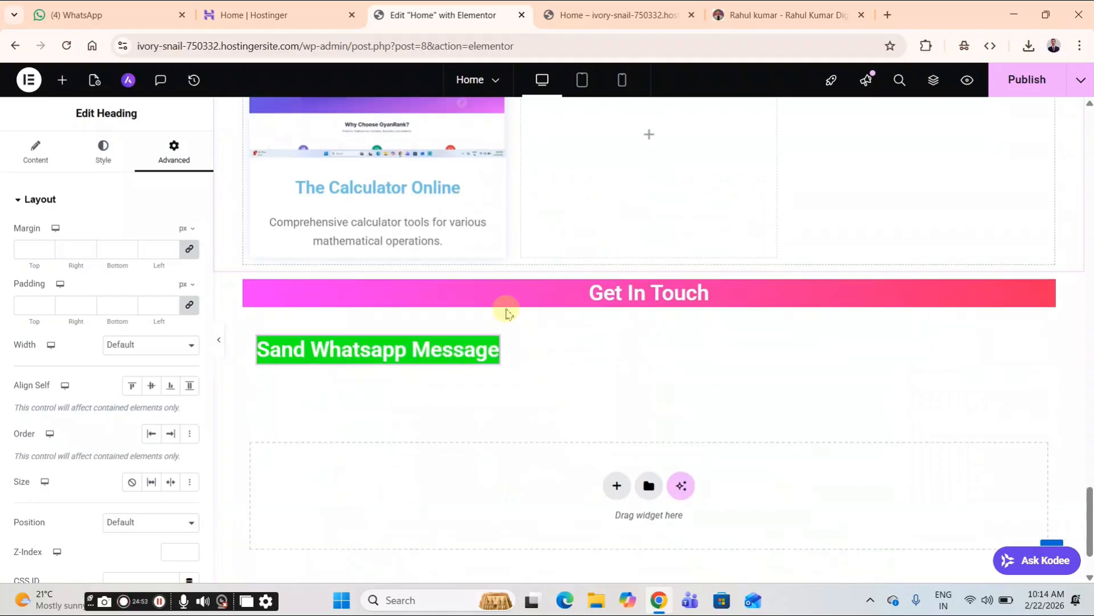
- Bring back the row container with the phone illustration, heading and form beneath the separate "Sand Whatsapp Message" heading
scroll(320, 308, down, 2)
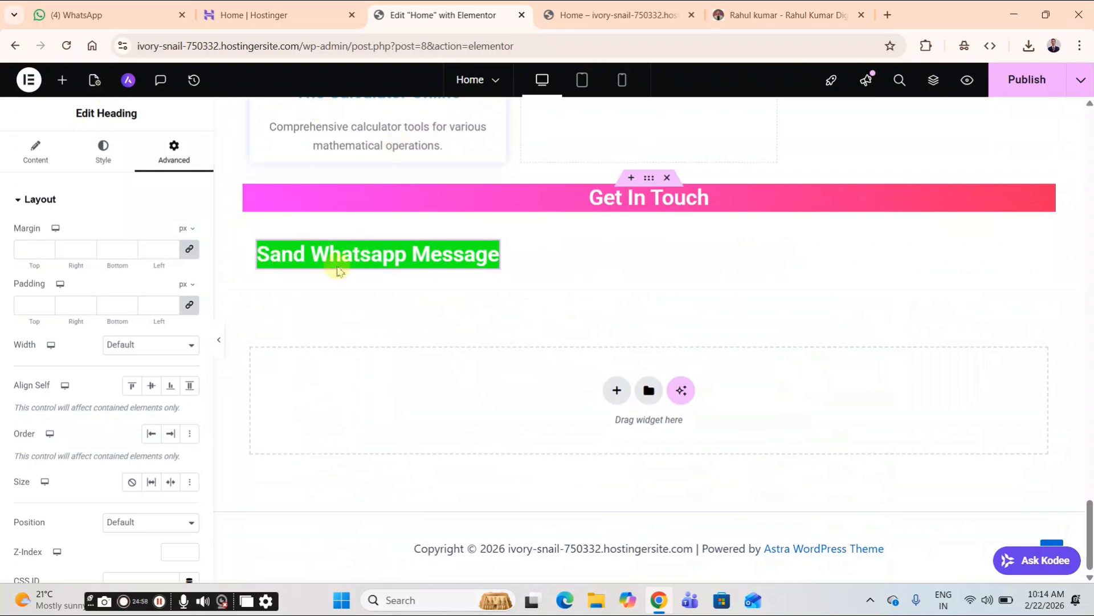
drag(258, 250, 272, 254)
right_click(258, 250)
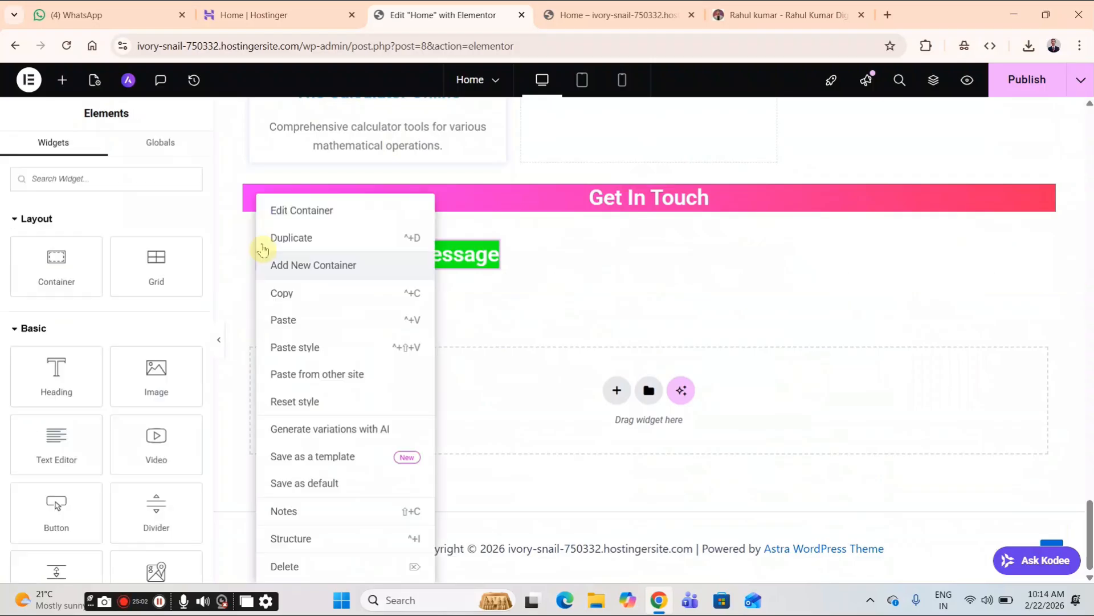
click(563, 307)
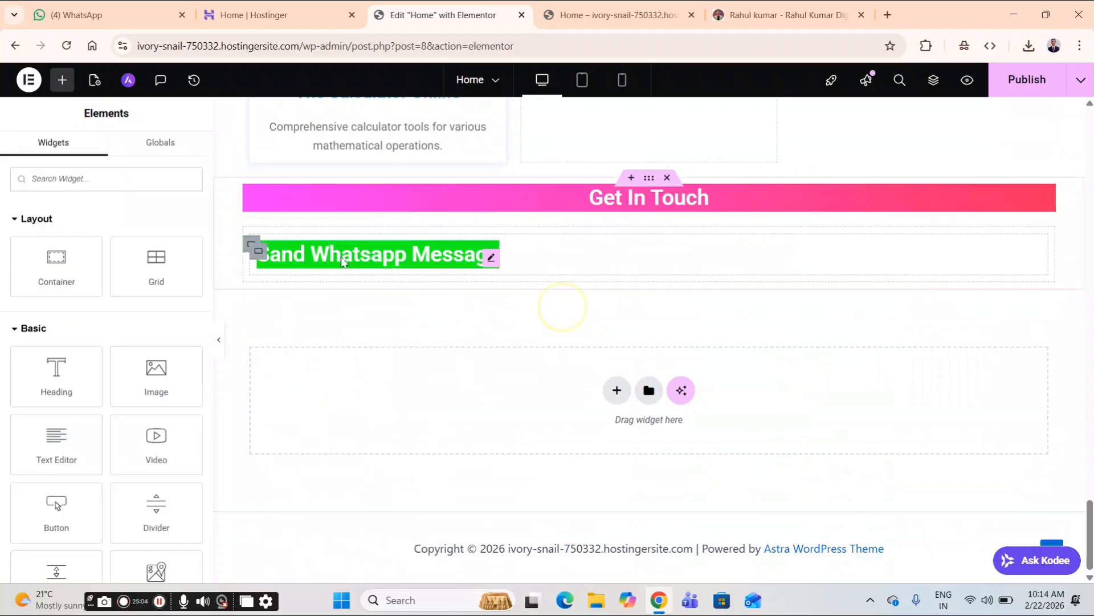
right_click(259, 252)
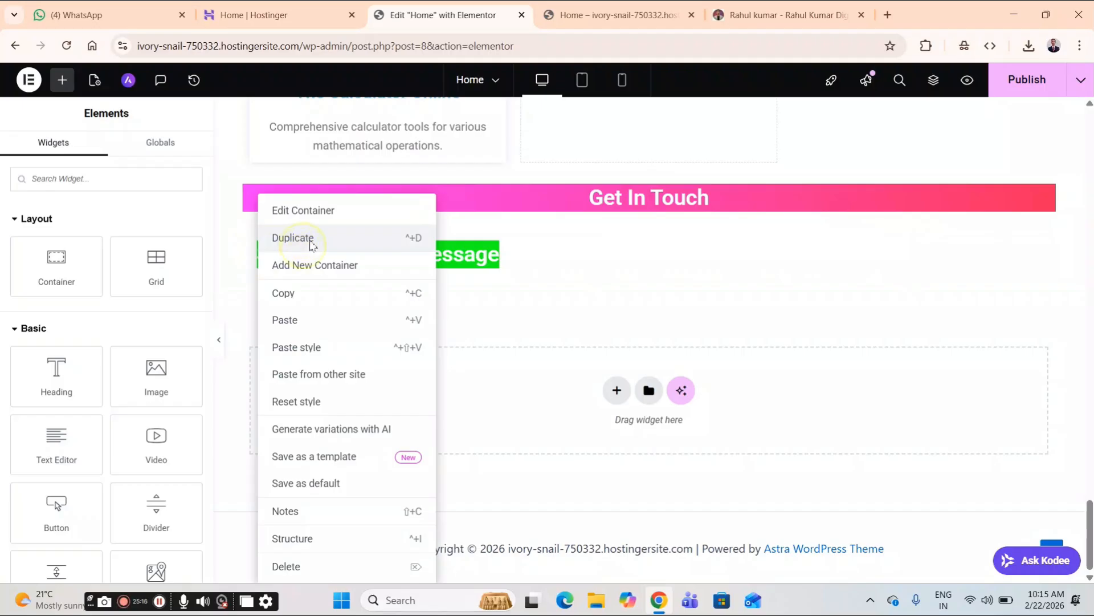
click(518, 260)
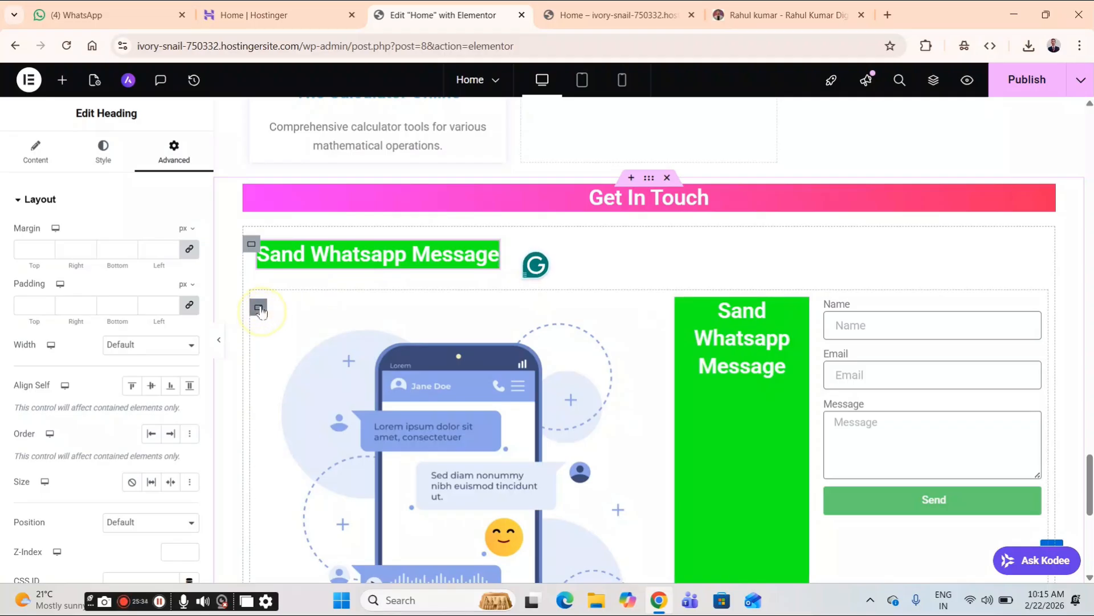
- Duplicate the row container that holds the phone illustration, "Sand Whatsapp Message" heading and form
click(258, 308)
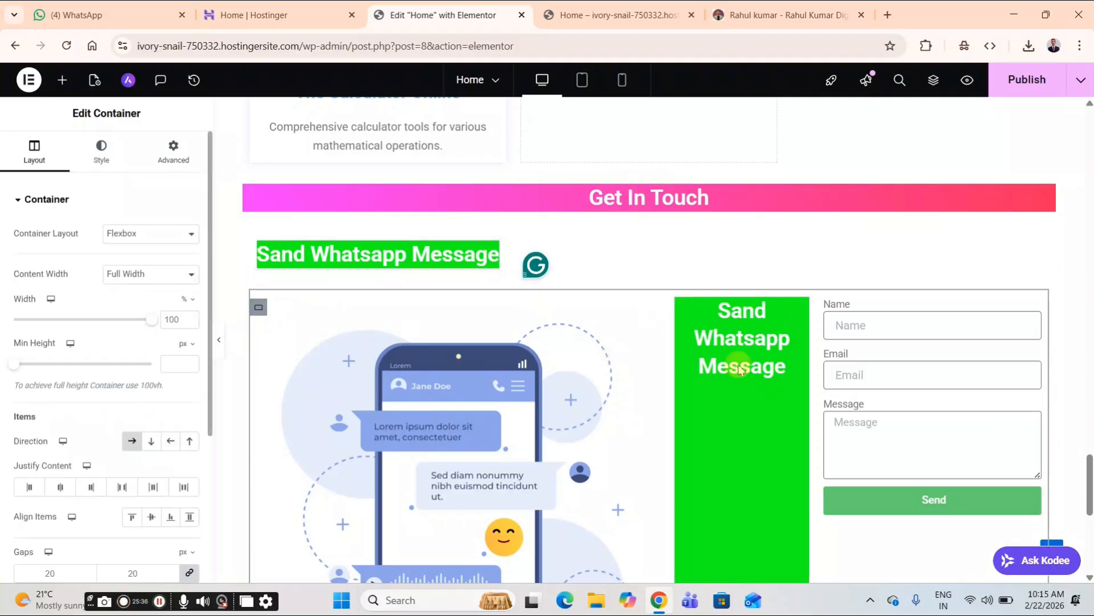
scroll(784, 309, down, 5)
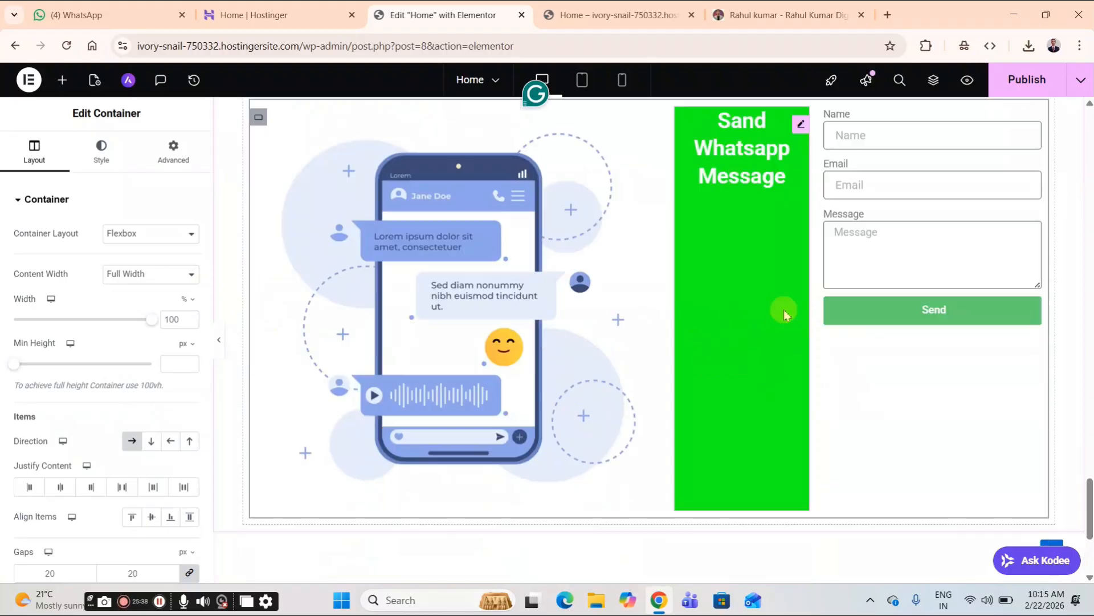
scroll(785, 309, up, 5)
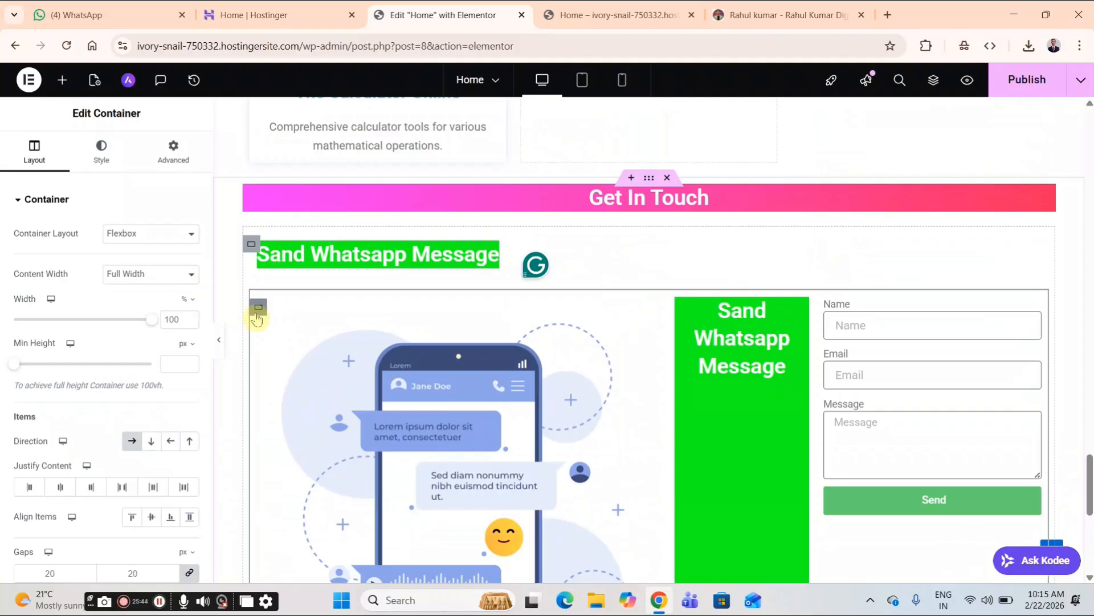
right_click(258, 315)
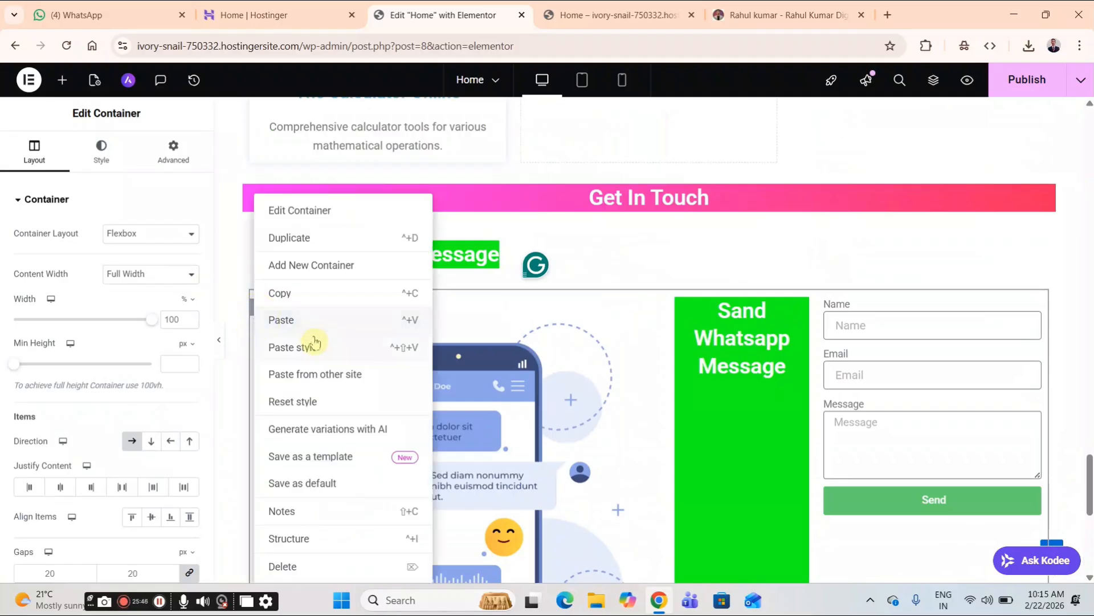
click(355, 254)
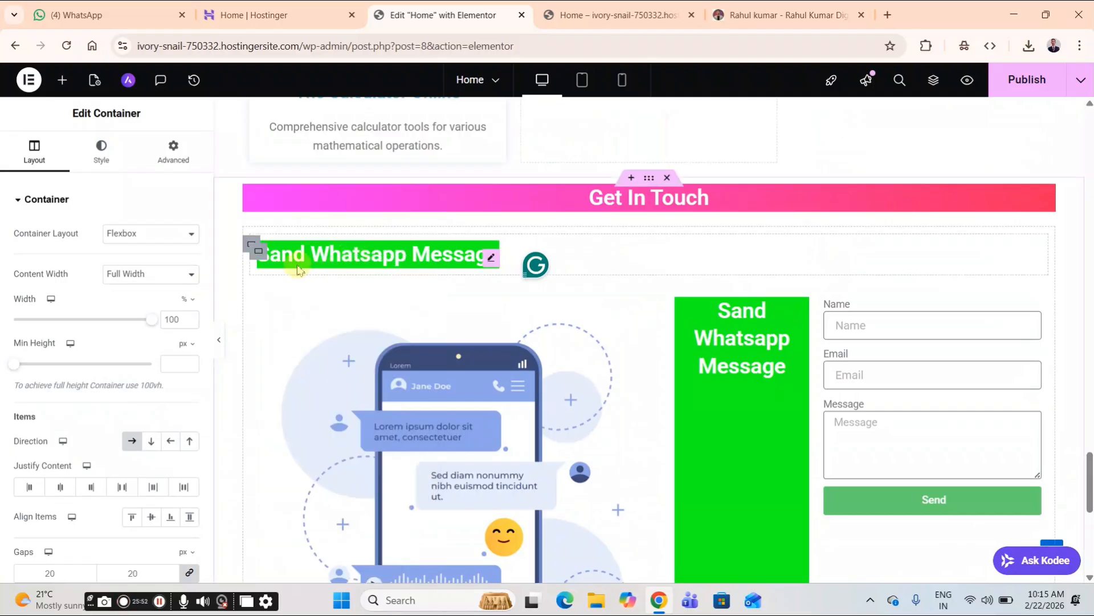
- Delete the phone illustration and the heading from the duplicated container, leaving only its form
scroll(395, 272, down, 5)
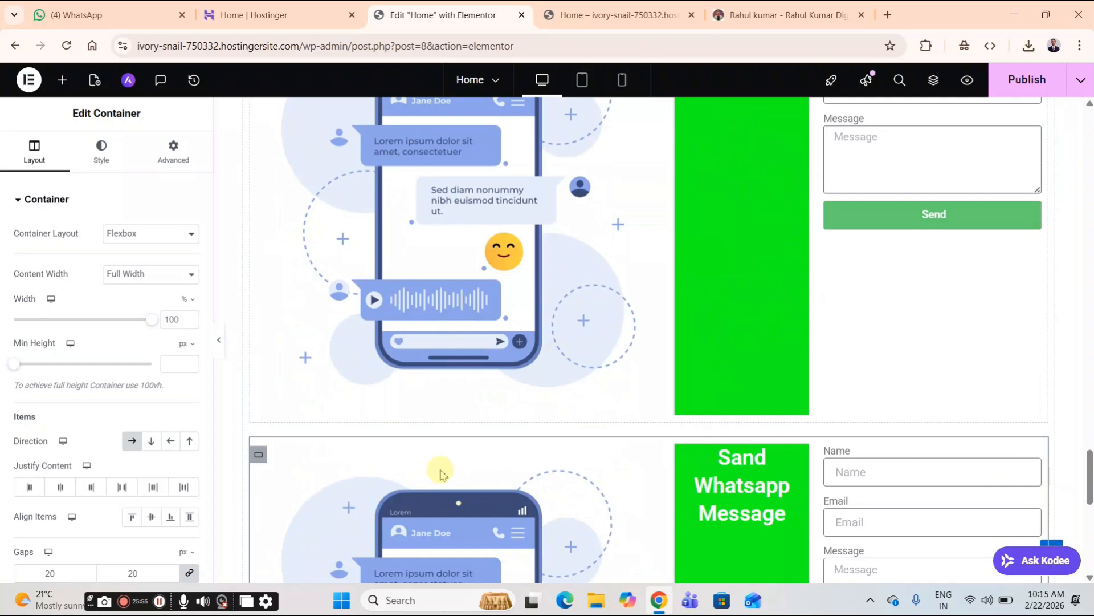
click(414, 484)
right_click(421, 483)
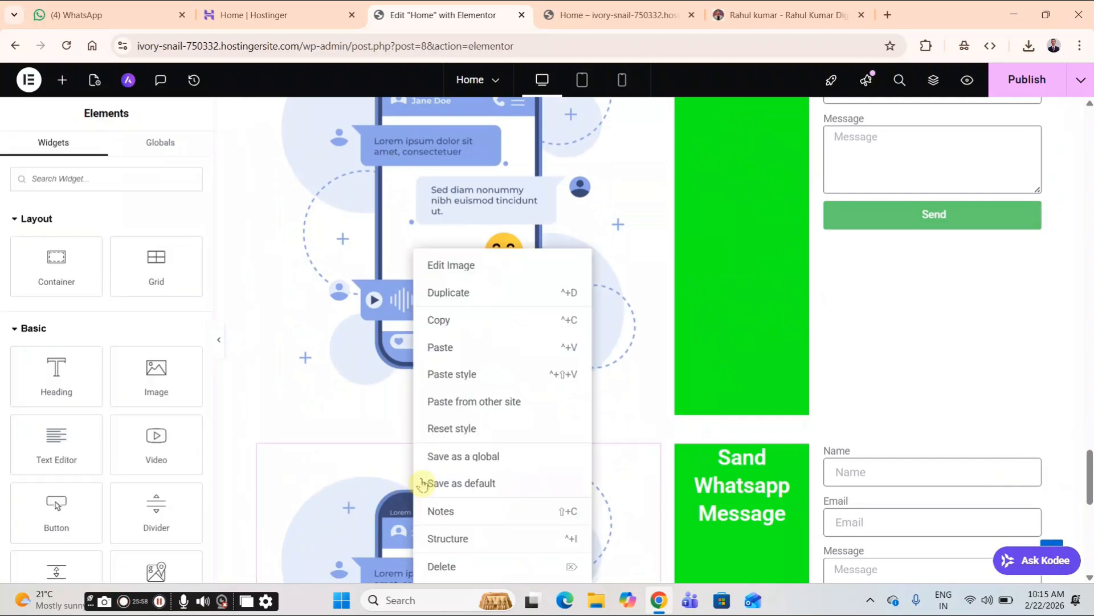
click(450, 566)
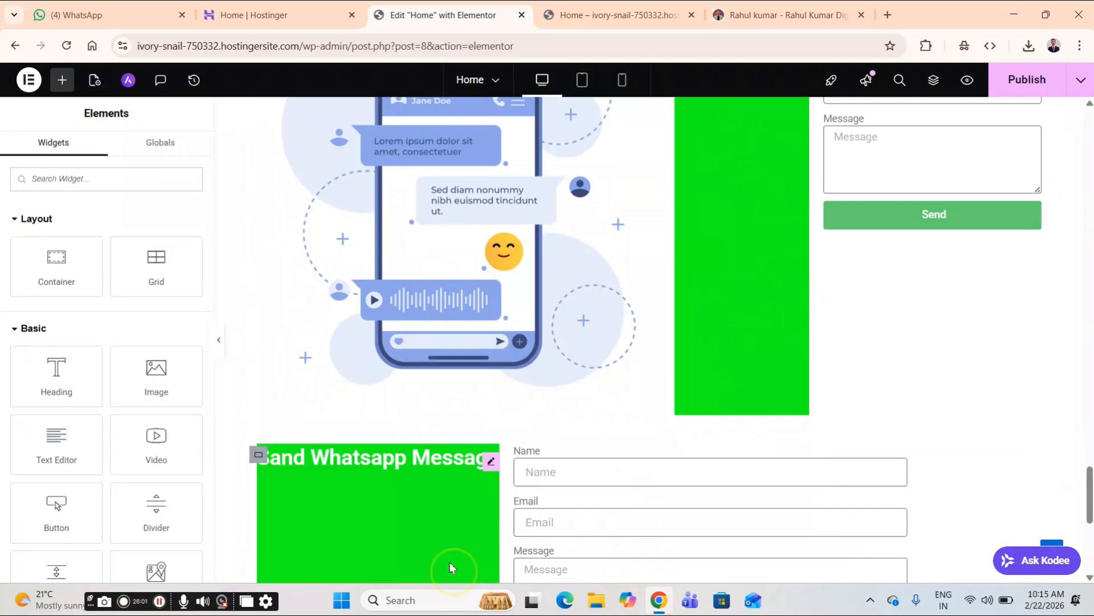
right_click(340, 479)
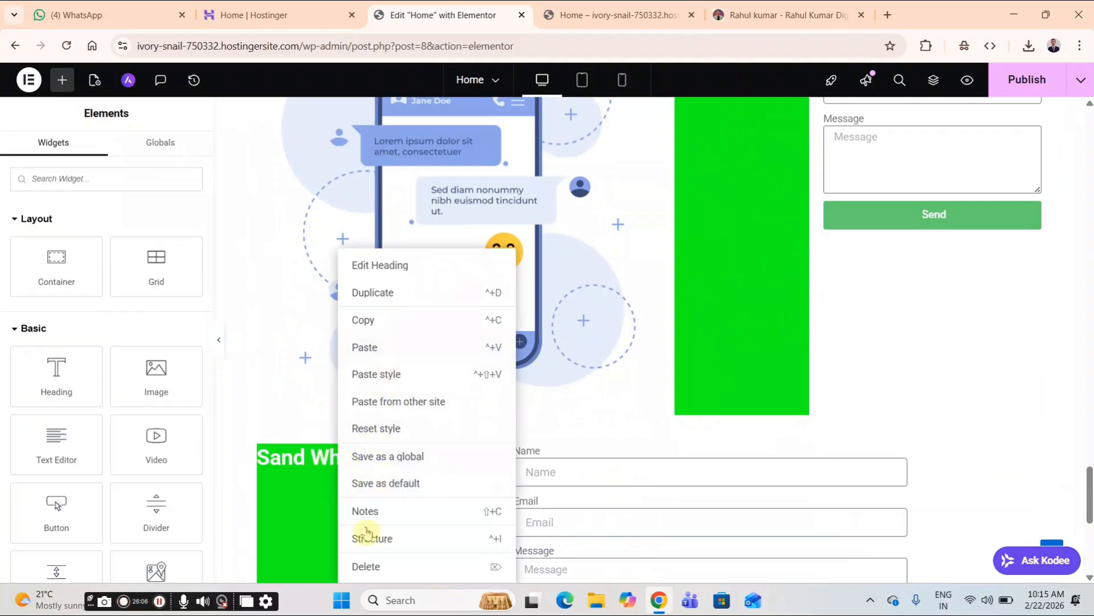
click(389, 567)
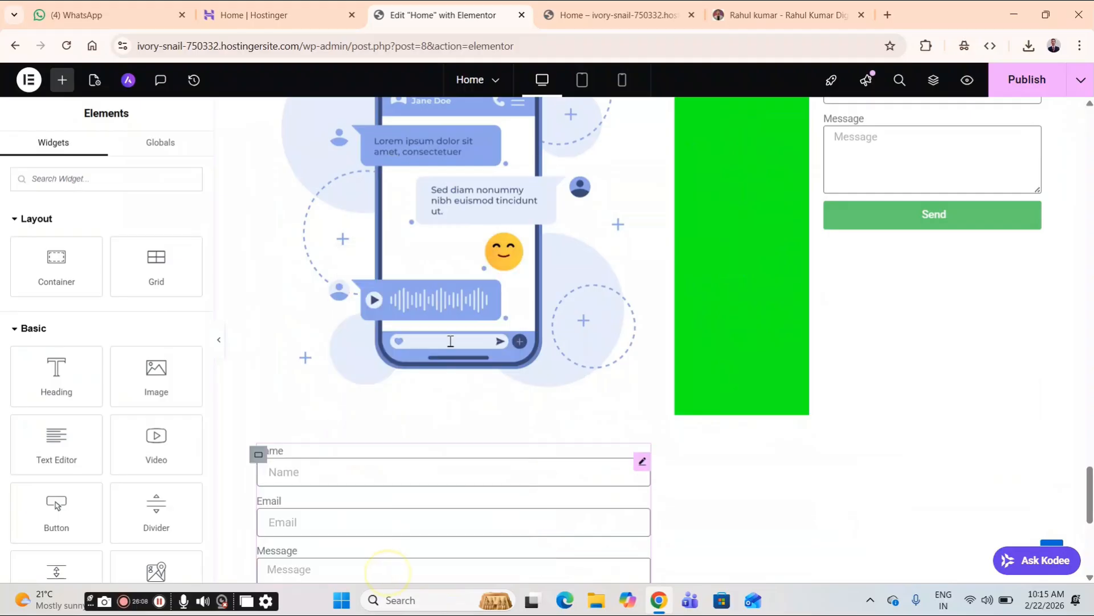
key(ctrl+z)
- Delete the green heading and the form from the upper row container, leaving only its phone illustration
scroll(712, 268, up, 3)
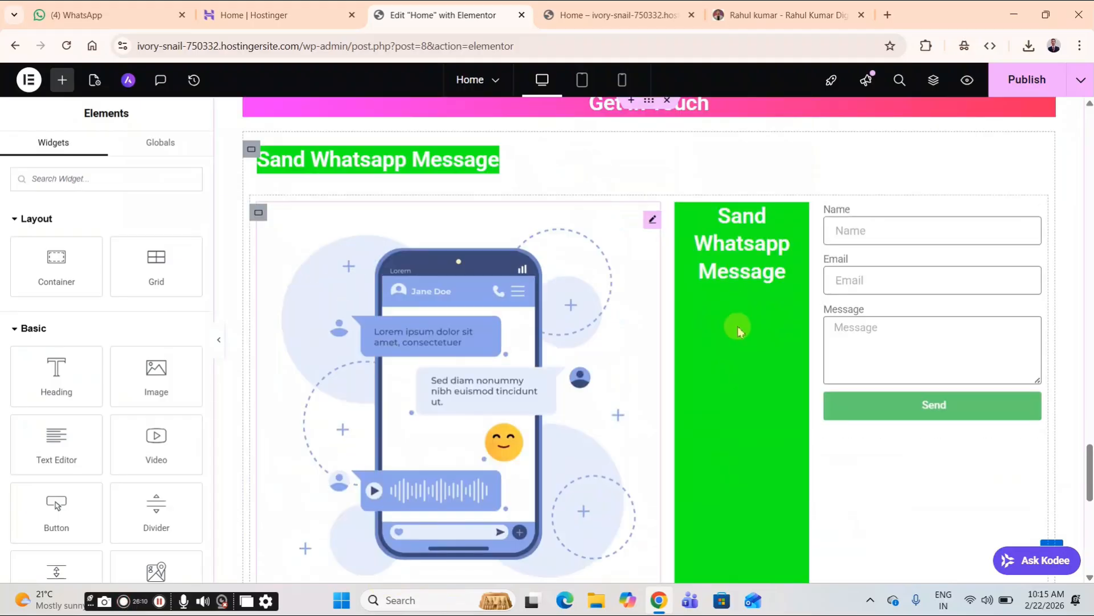
right_click(739, 325)
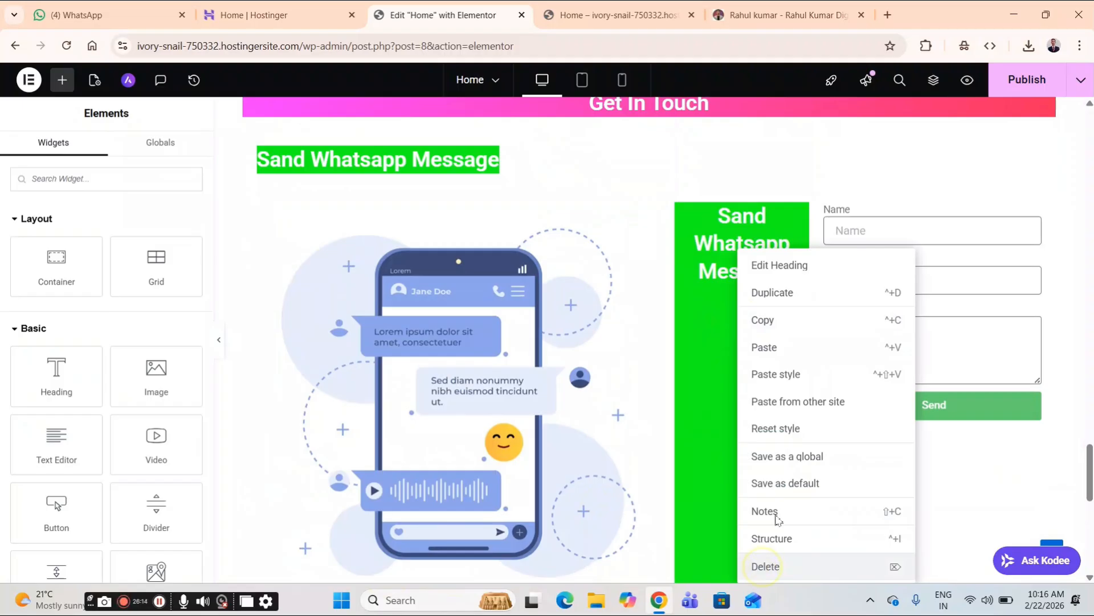
click(766, 566)
right_click(853, 356)
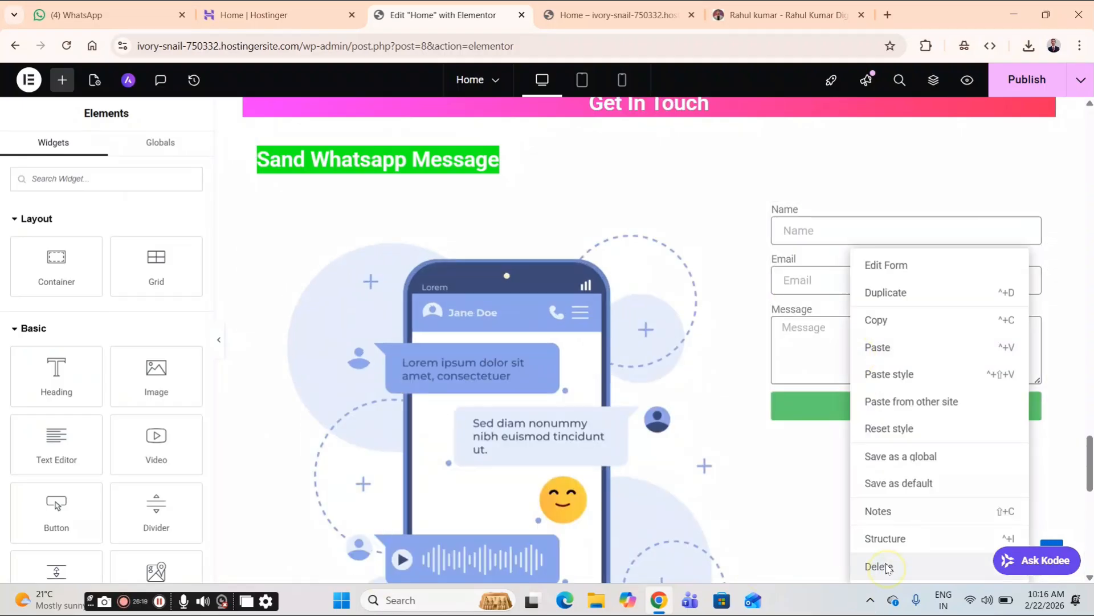
click(881, 566)
click(258, 219)
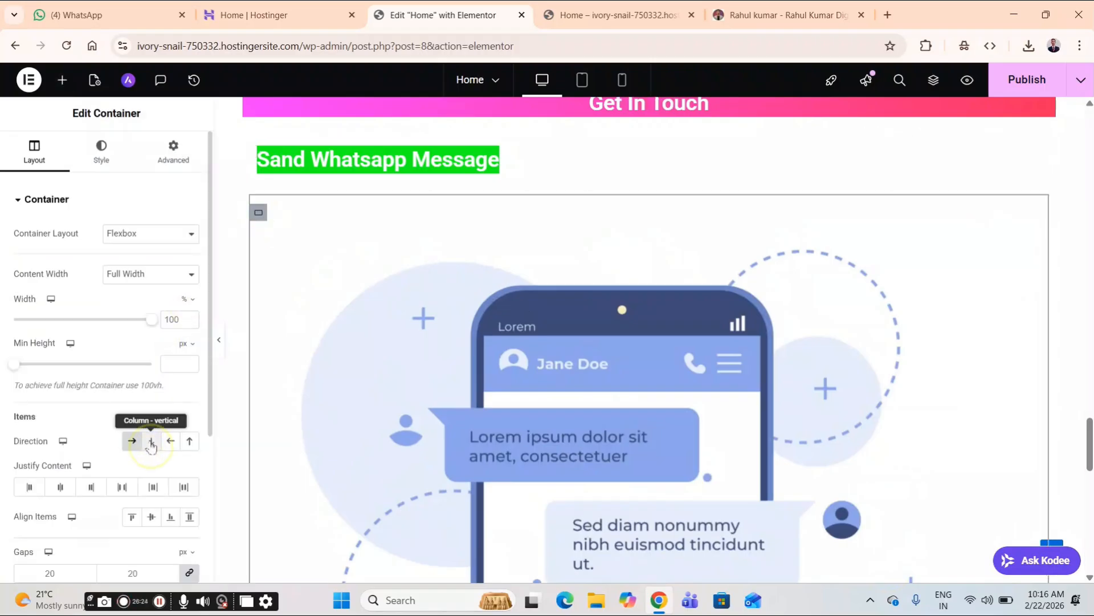
click(151, 446)
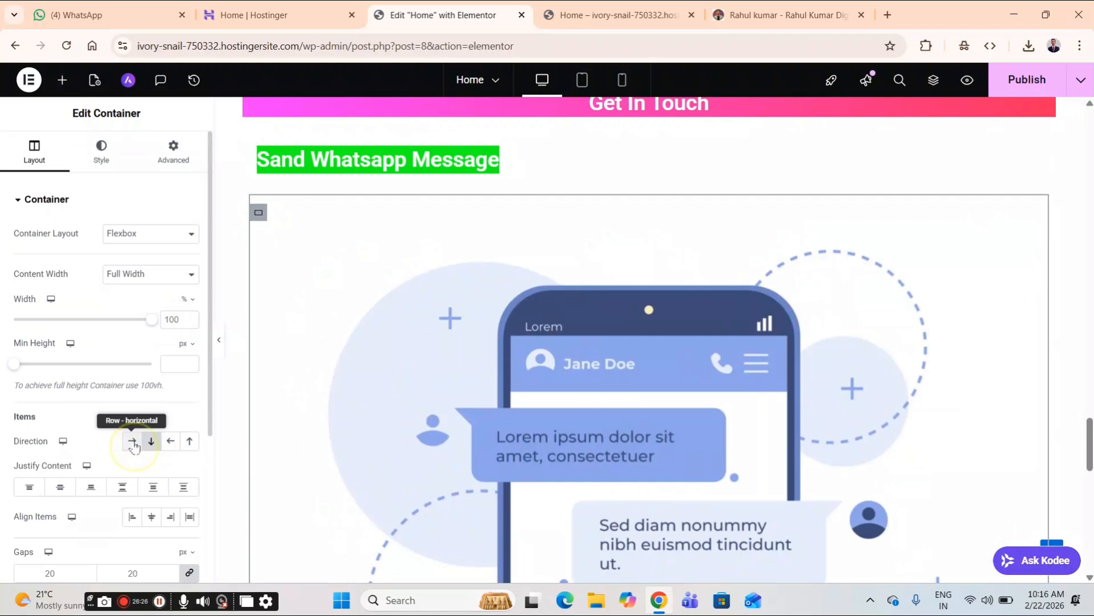
click(134, 447)
- Set the direction of the Get In Touch section's outer container to horizontal row so its three inner containers sit side by side
scroll(555, 334, down, 3)
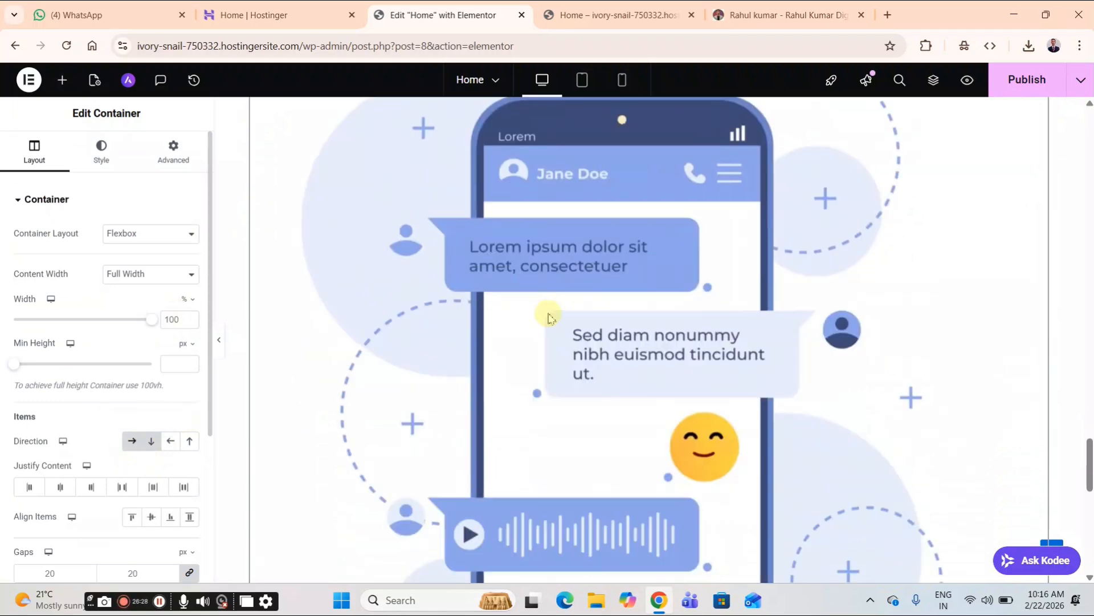
scroll(548, 317, down, 5)
scroll(546, 315, up, 6)
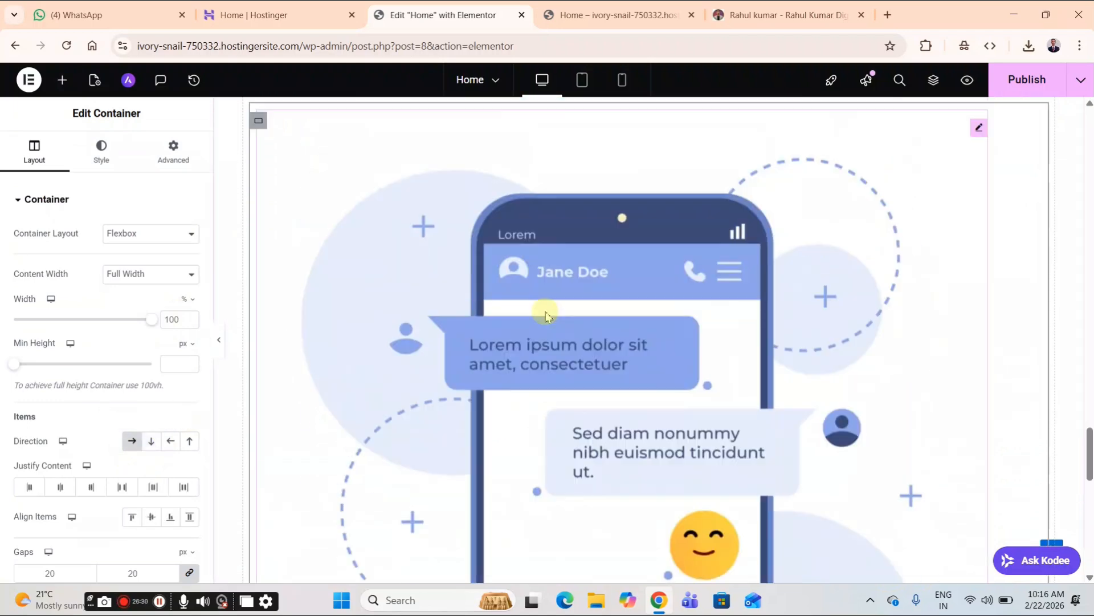
scroll(546, 315, up, 10)
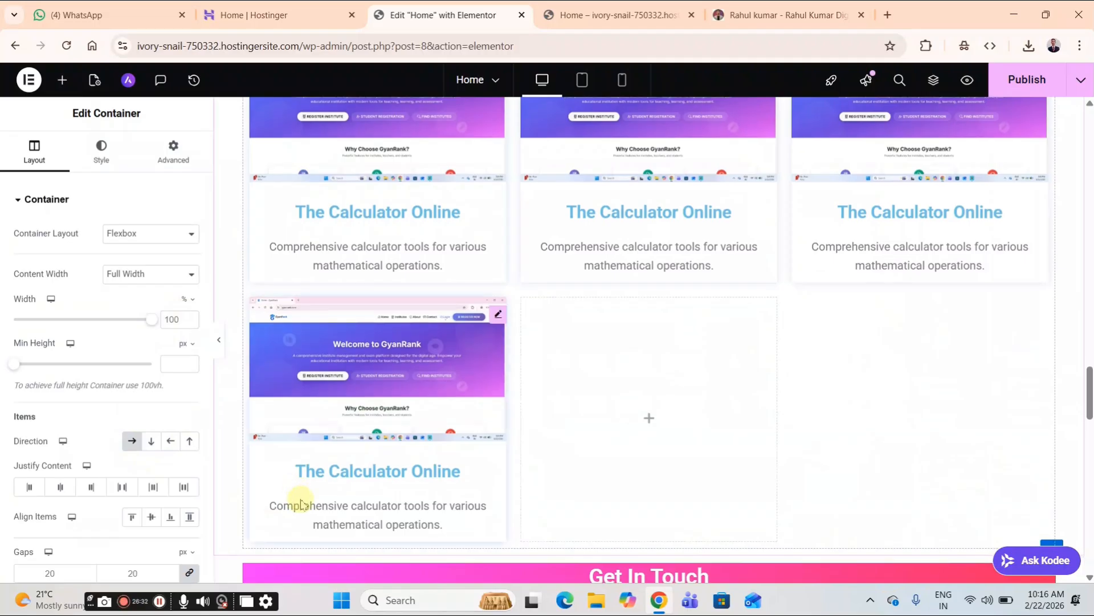
scroll(300, 504, down, 3)
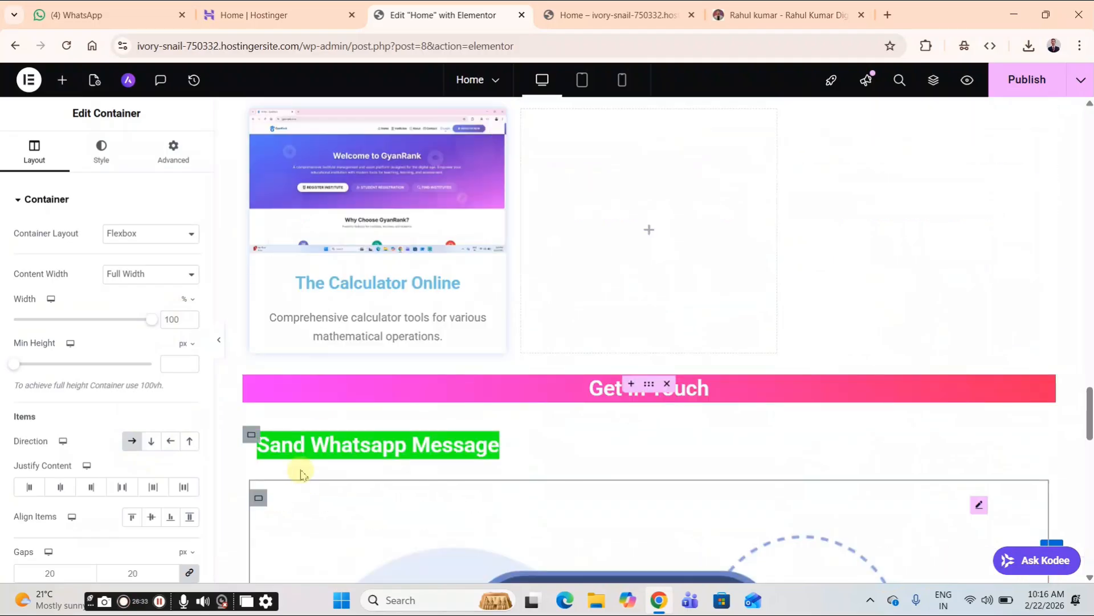
click(252, 438)
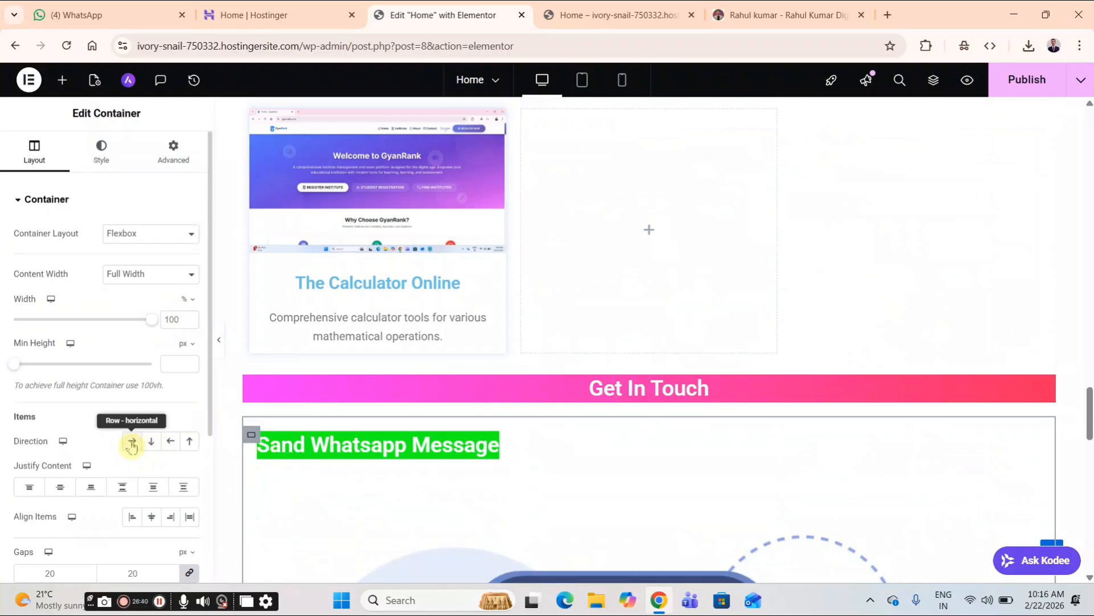
click(132, 443)
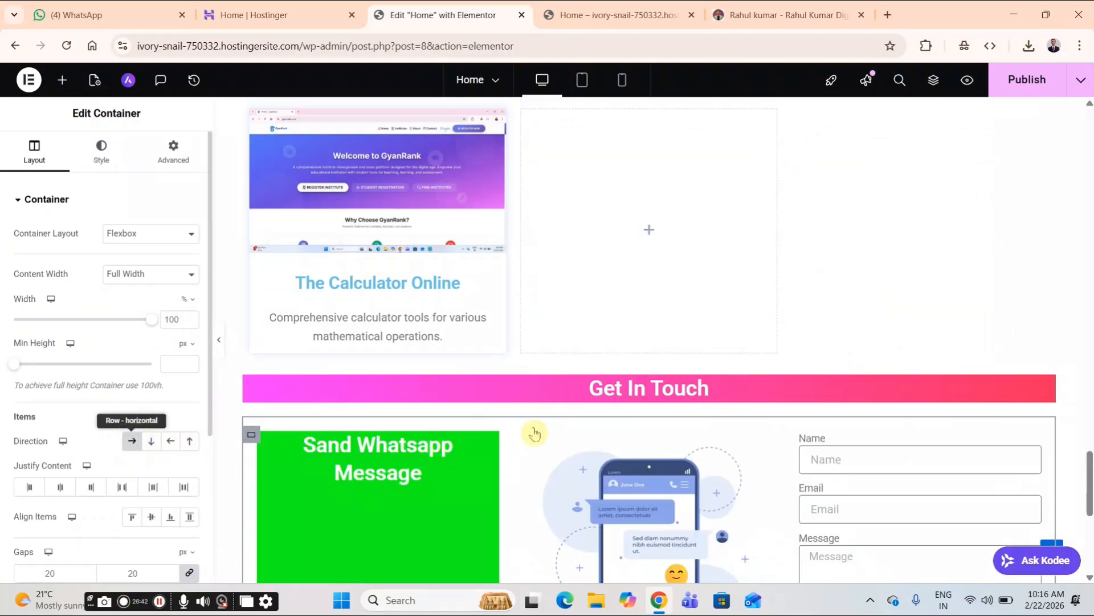
scroll(526, 389, down, 1)
scroll(526, 388, down, 4)
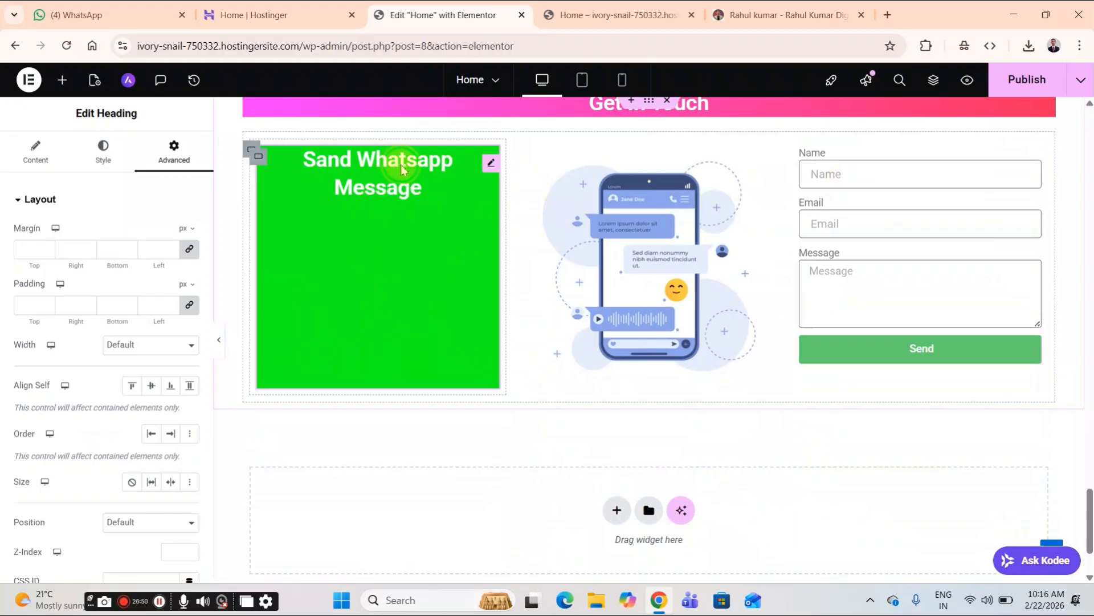
- Try to move the "Sand Whatsapp Message" heading into the form's container, and set that container's direction to vertical column
drag(402, 170, 838, 165)
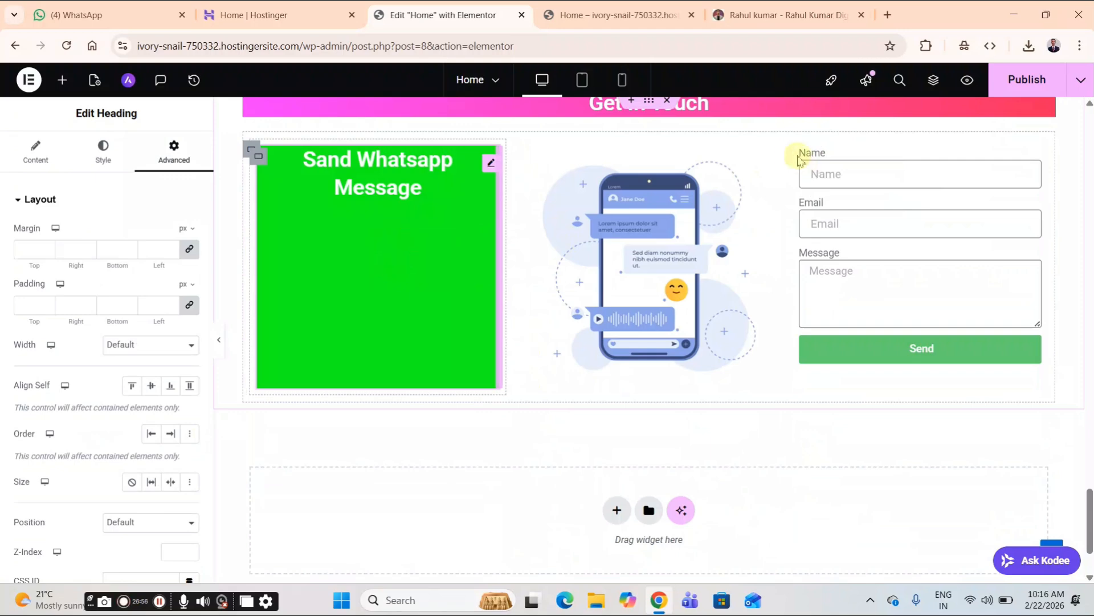
mouse_move(410, 183)
mouse_down()
mouse_move(752, 189)
mouse_move(427, 175)
mouse_up()
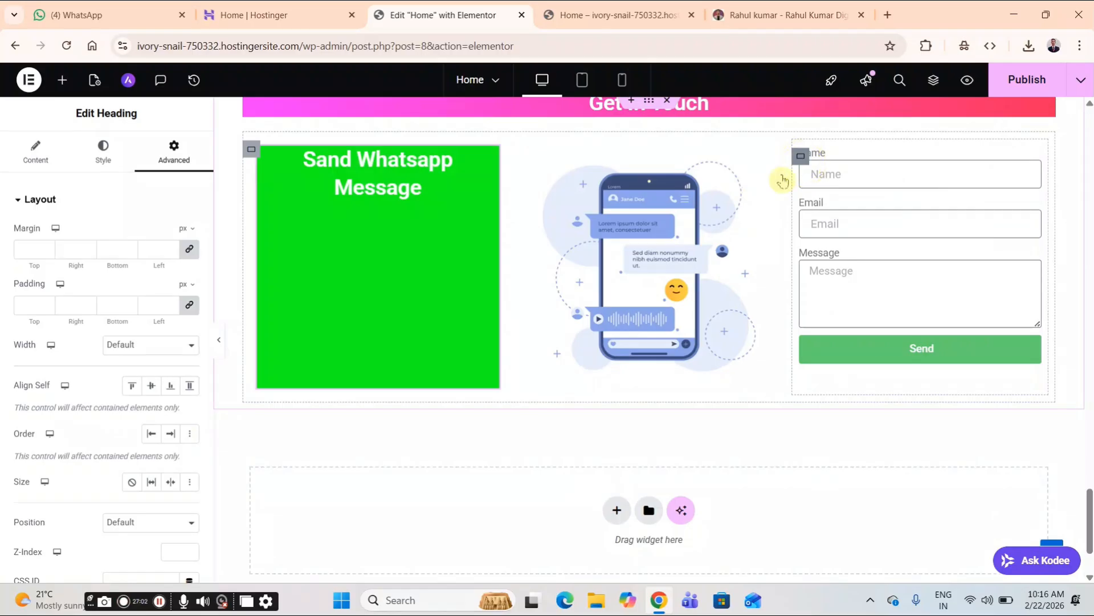
click(293, 318)
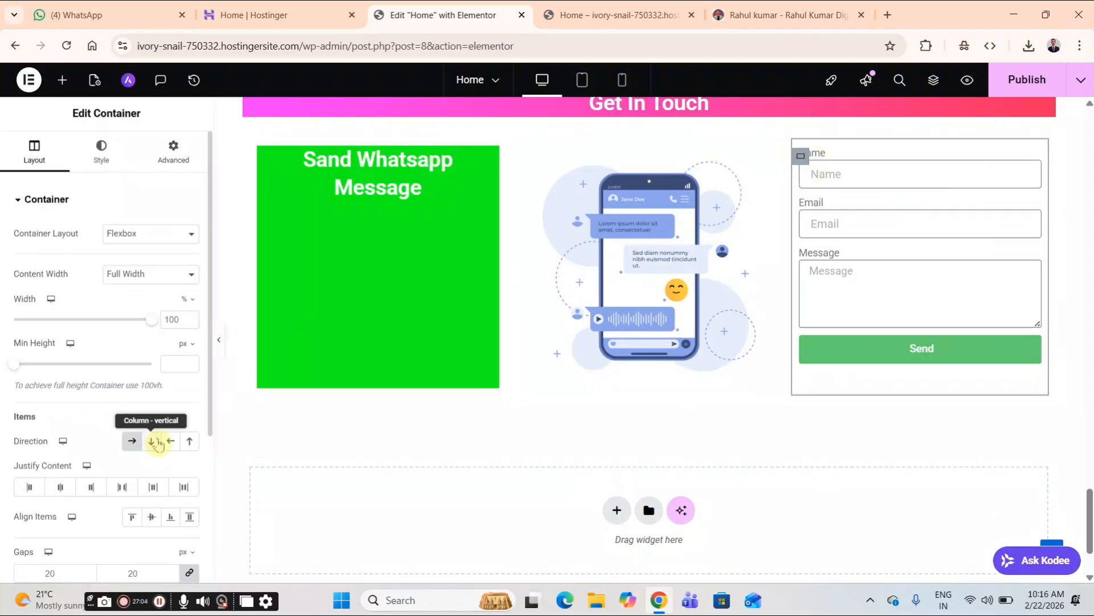
click(153, 442)
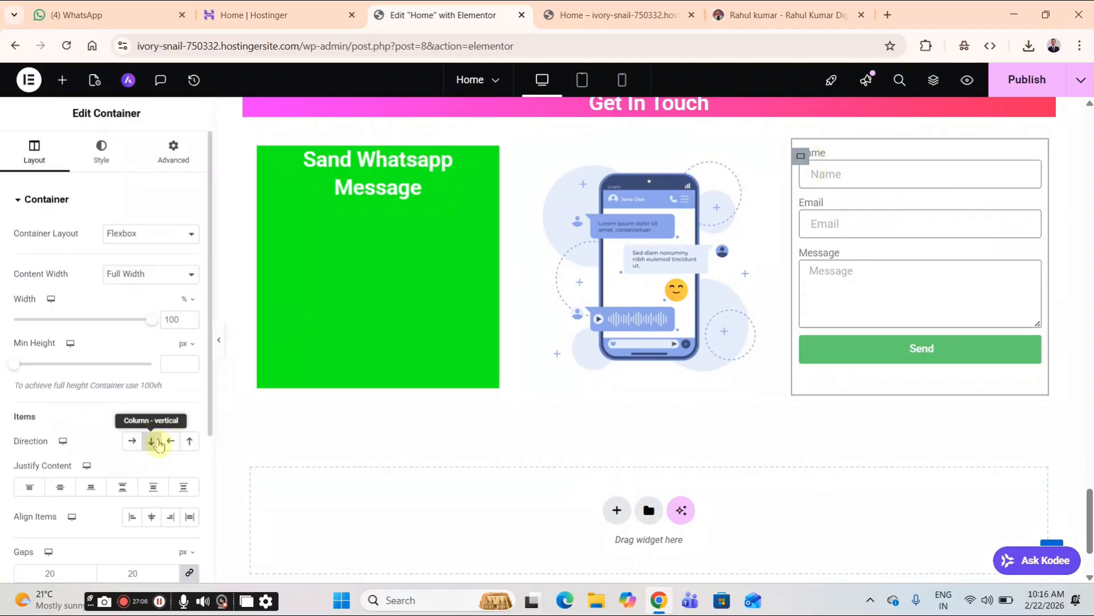
- Move the "Sand Whatsapp Message" heading above the form's Name field and delete the emptied container beside the phone illustration
click(419, 179)
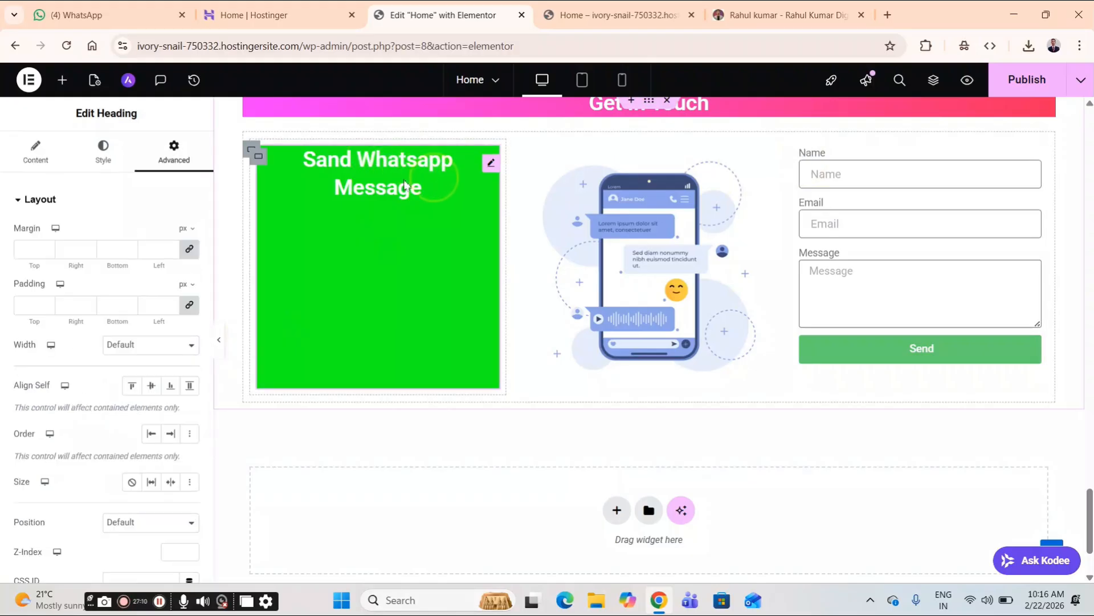
drag(405, 184, 882, 203)
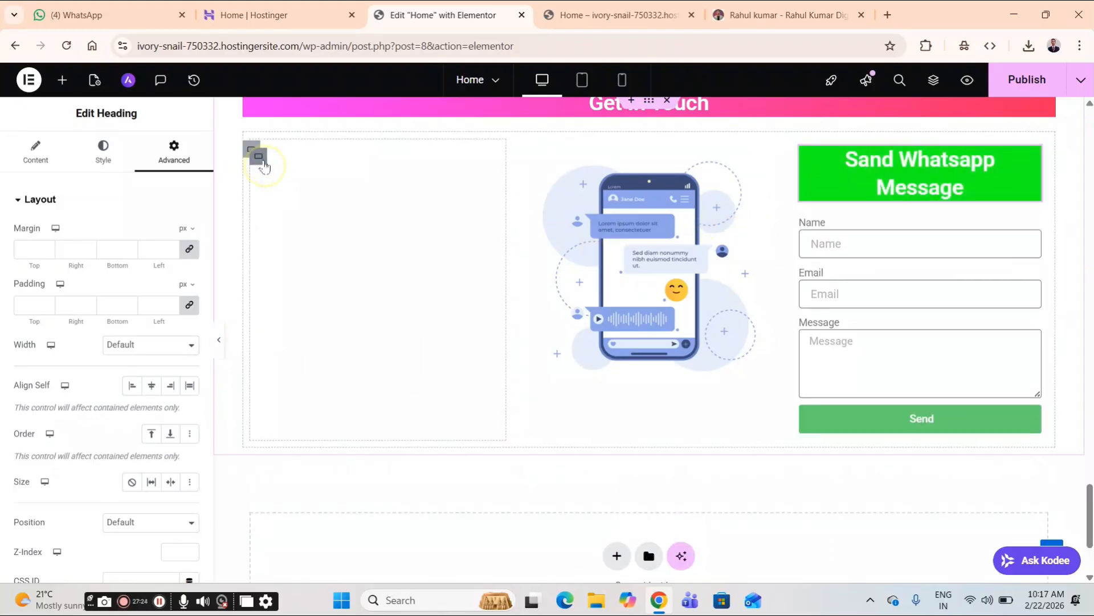
right_click(263, 165)
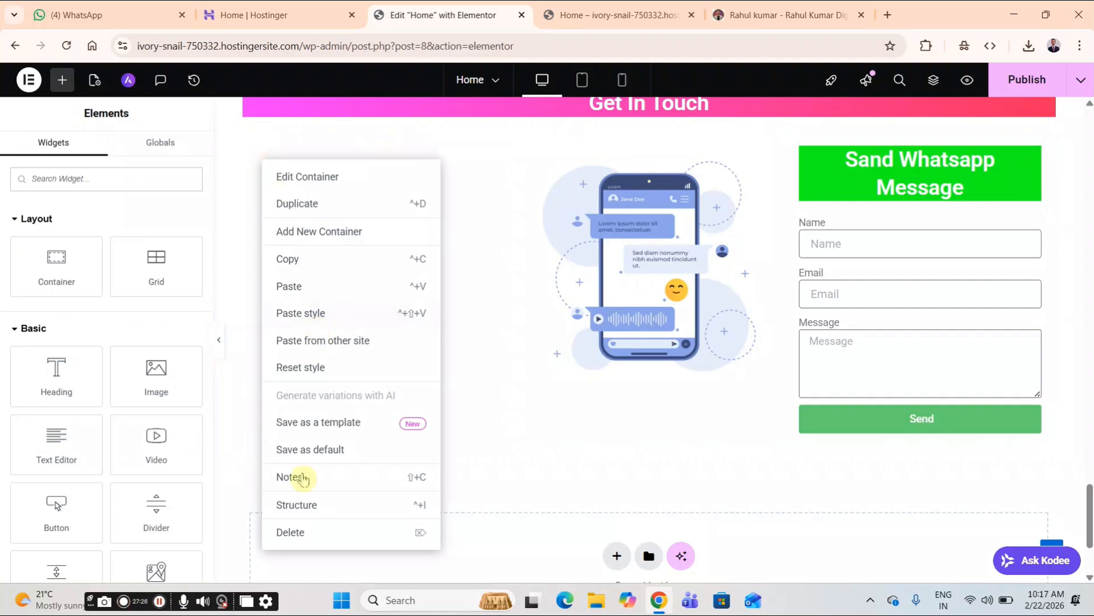
click(290, 532)
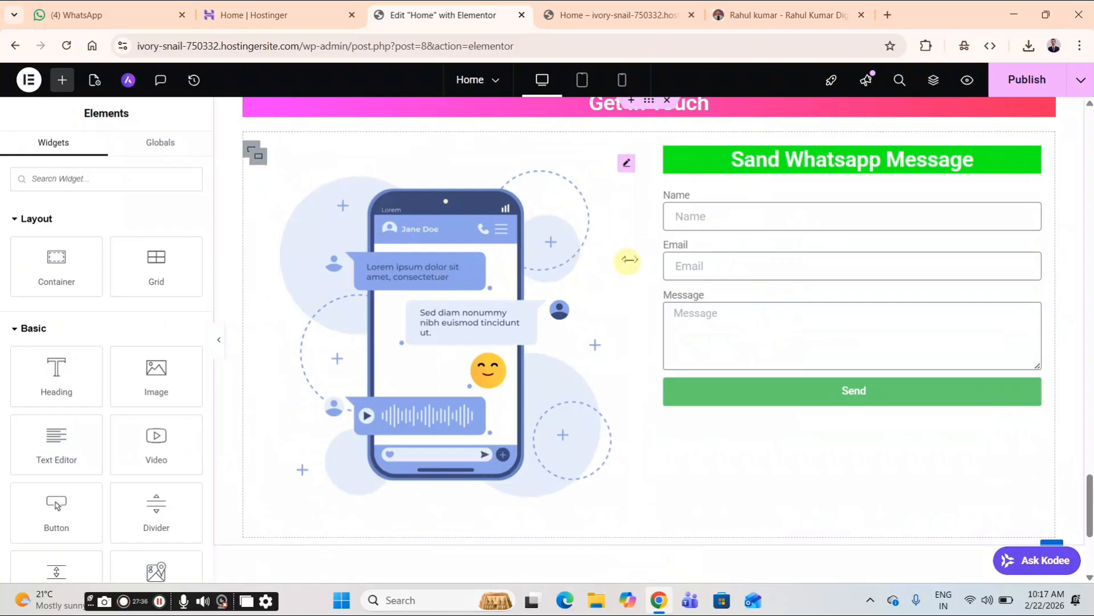
- Narrow the phone illustration's container to roughly two fifths of the row, widening the WhatsApp form beside it, and publish the page
drag(629, 260, 567, 241)
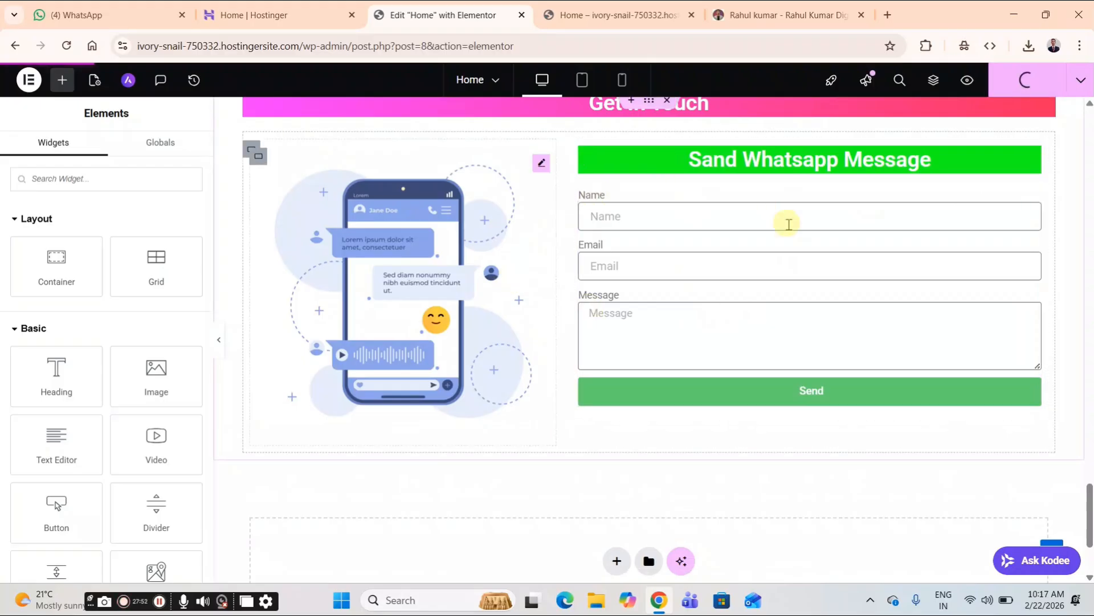
scroll(781, 227, up, 8)
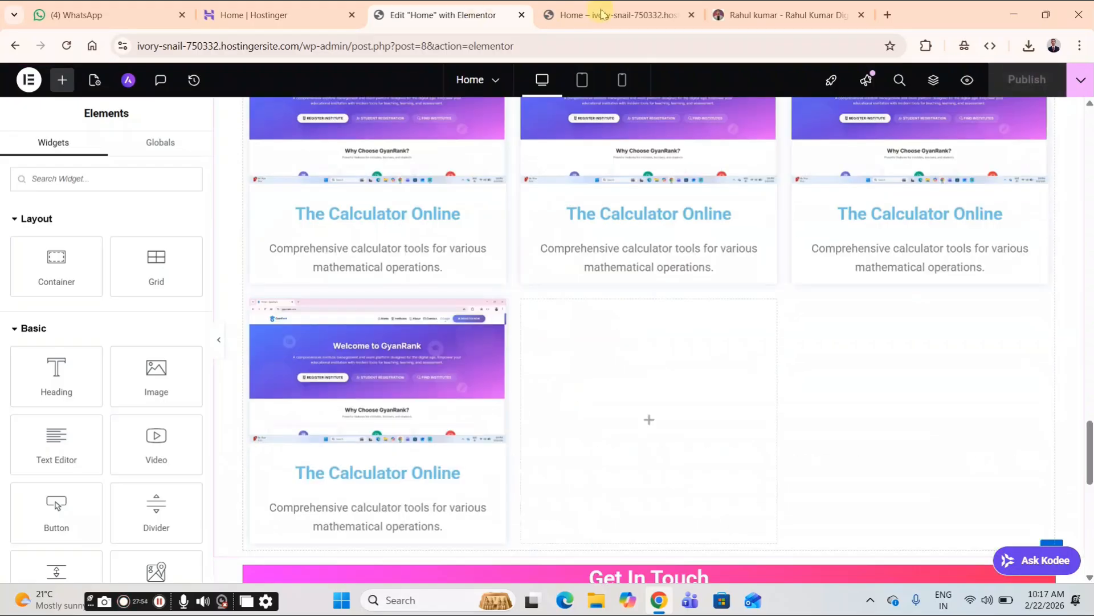
- Reload the live Home page and review its sections from the hero banner down to the Get In Touch form
click(602, 14)
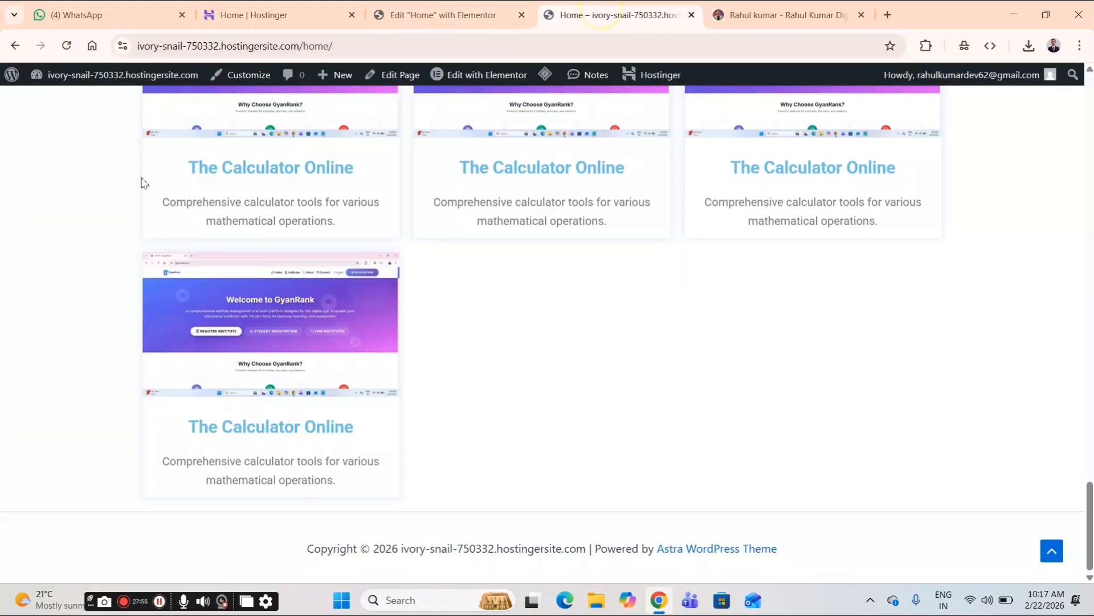
click(65, 48)
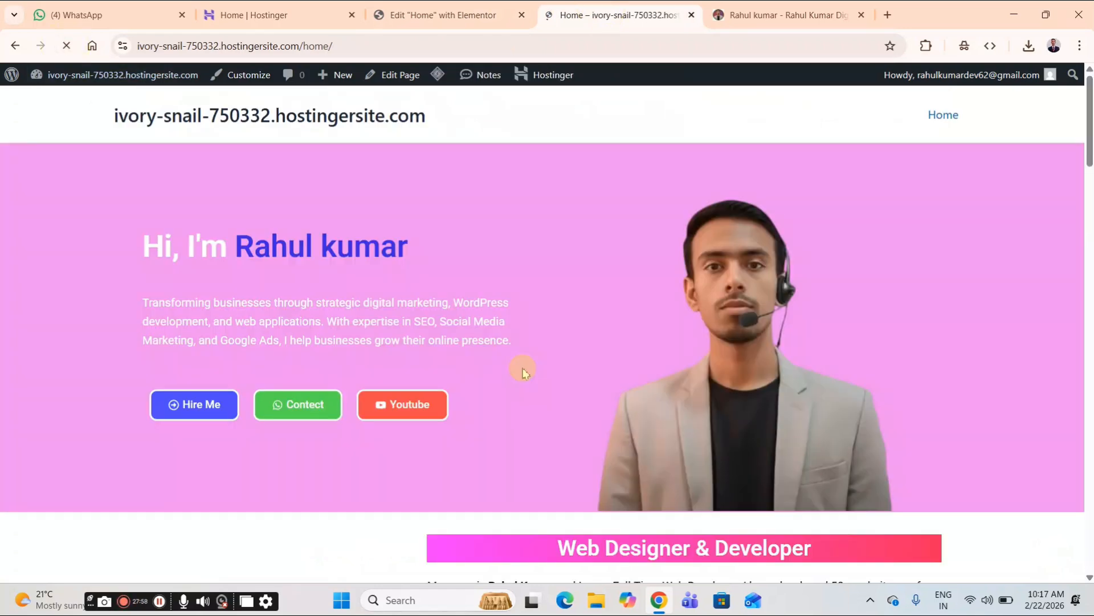
scroll(513, 285, up, 15)
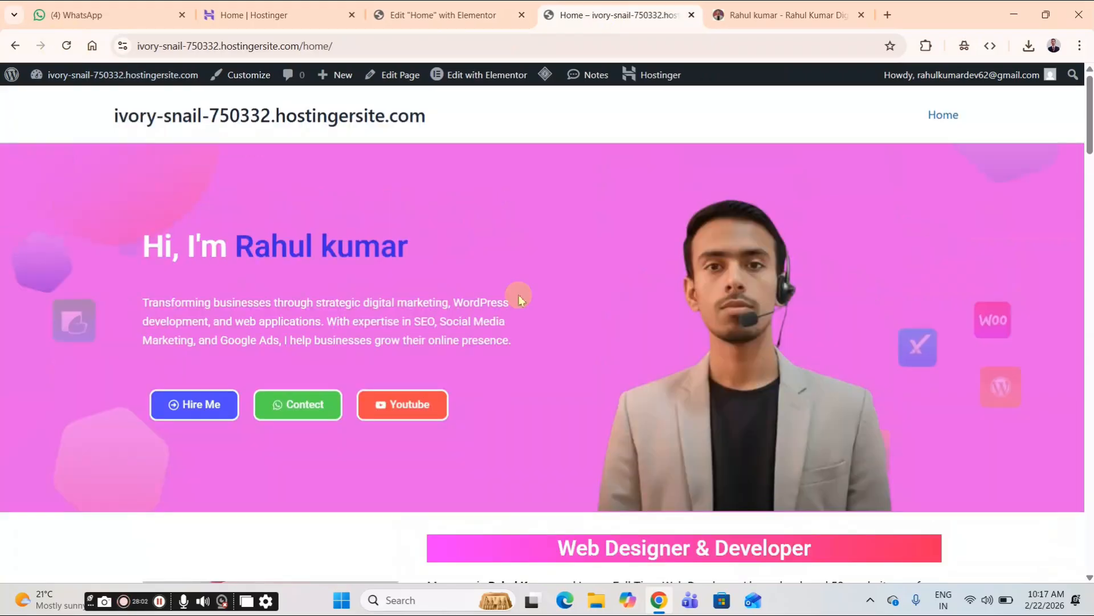
scroll(516, 308, down, 8)
scroll(516, 324, down, 20)
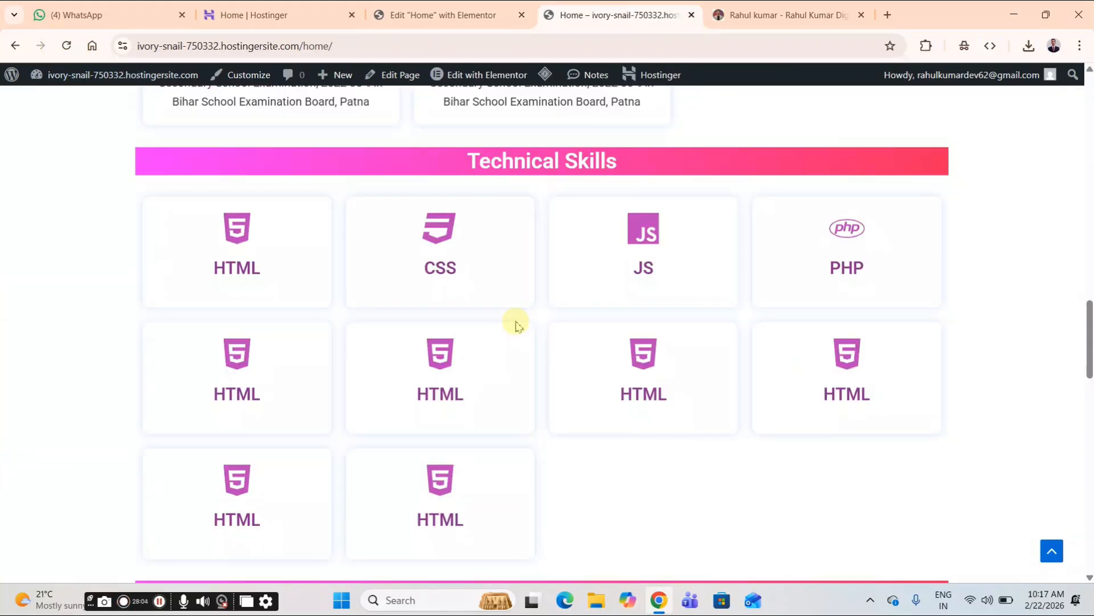
scroll(517, 325, up, 15)
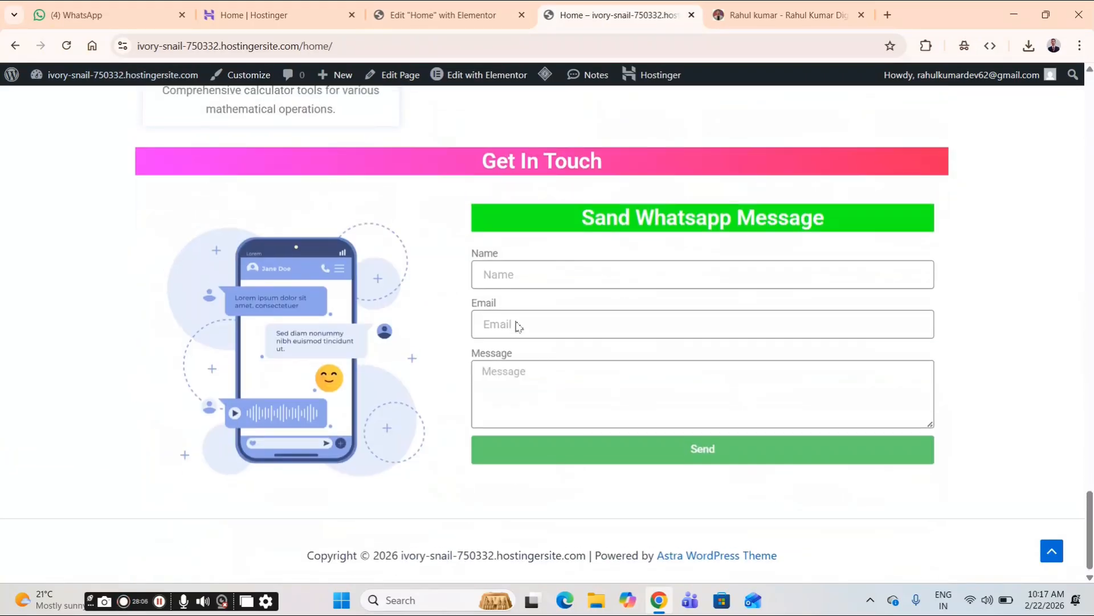
scroll(516, 311, up, 12)
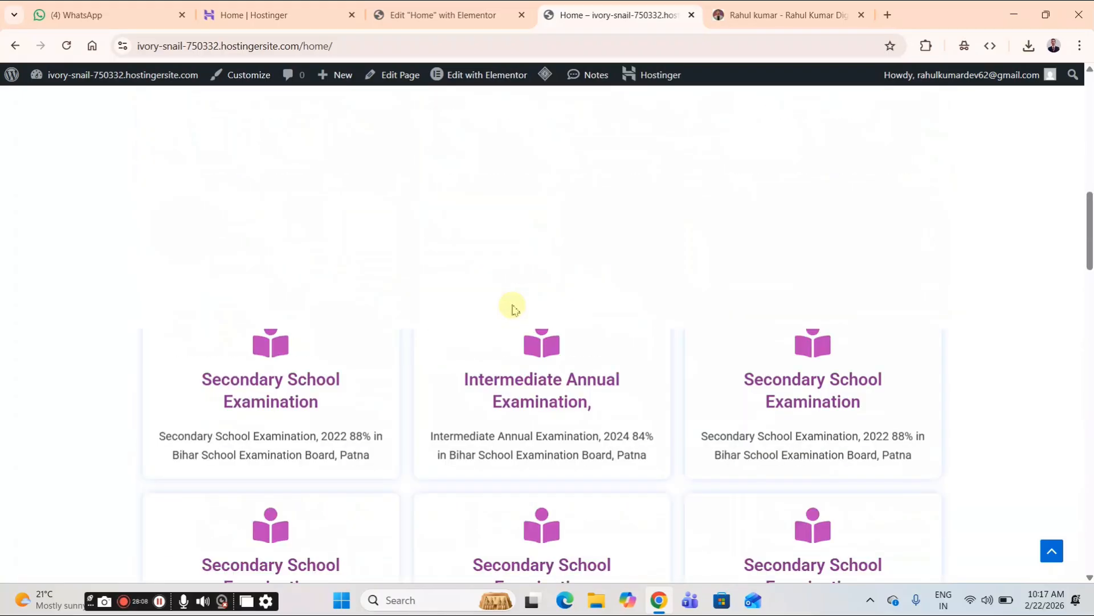